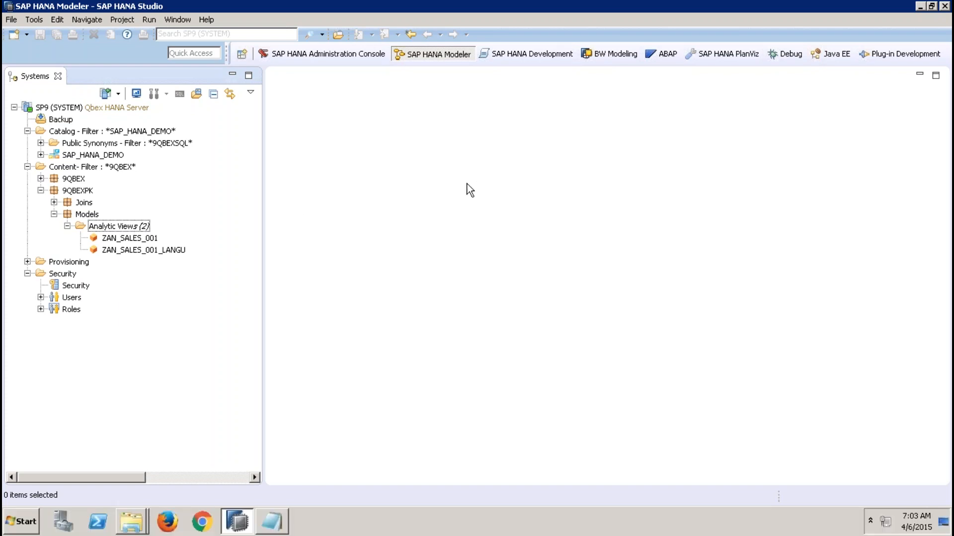
Step: Open the ZAN_SALES_001 analytic view, examine the tables in its data foundation, and close it
click(131, 241)
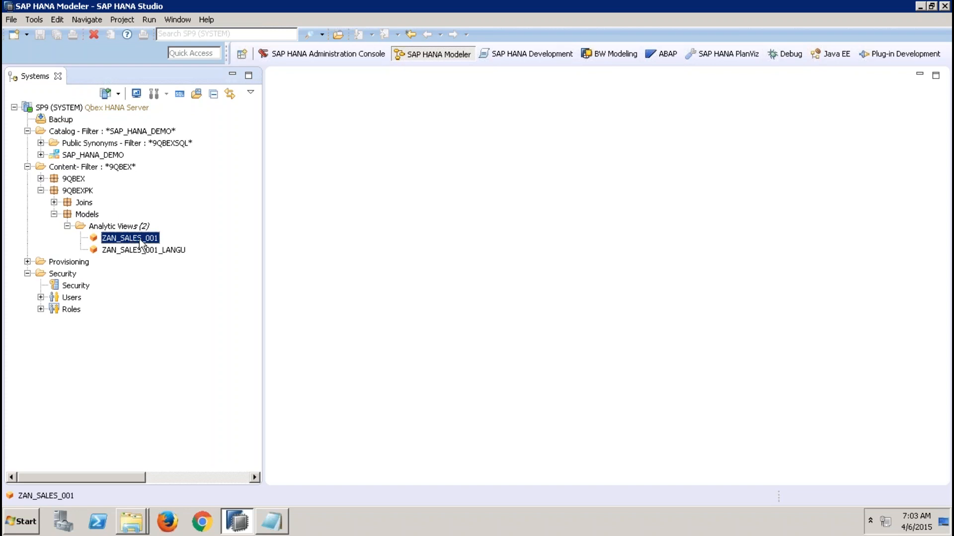
right_click(141, 243)
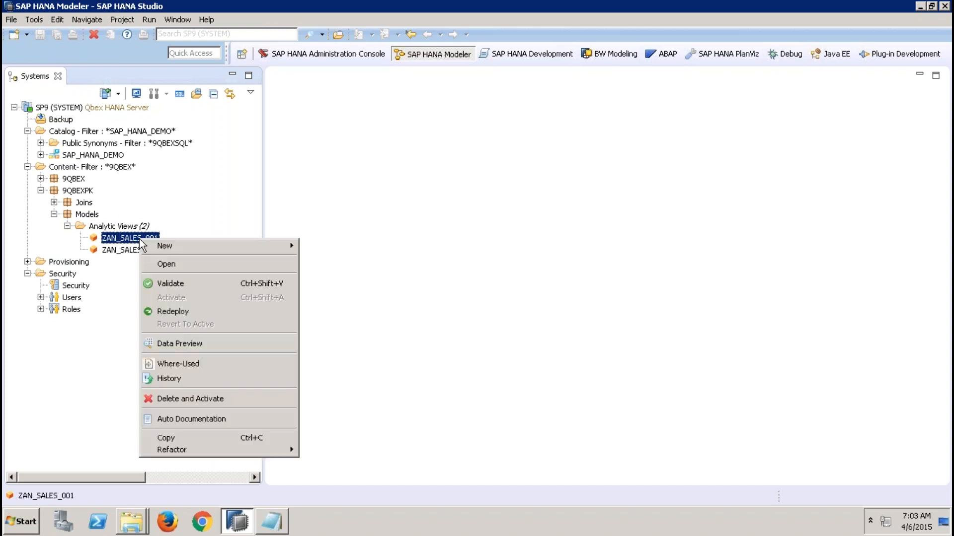
click(177, 260)
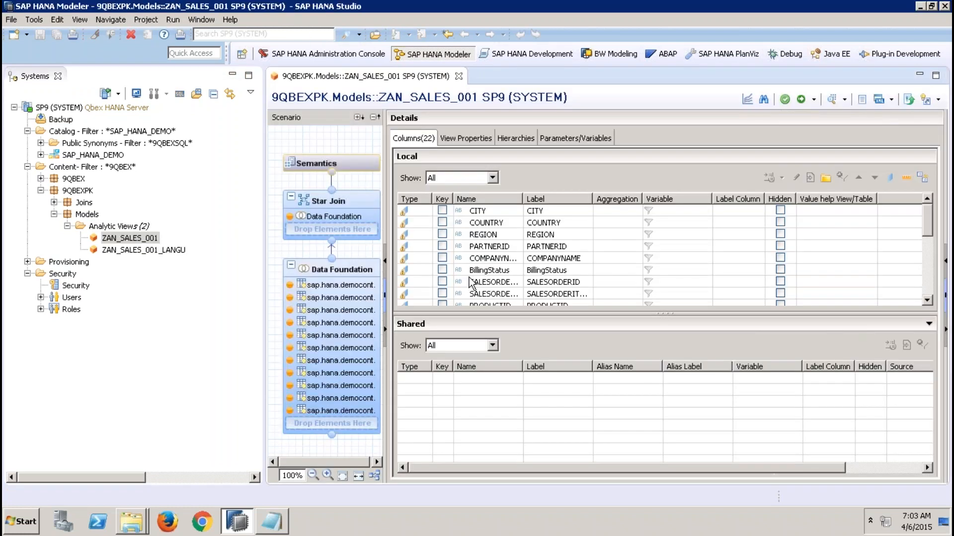
click(351, 270)
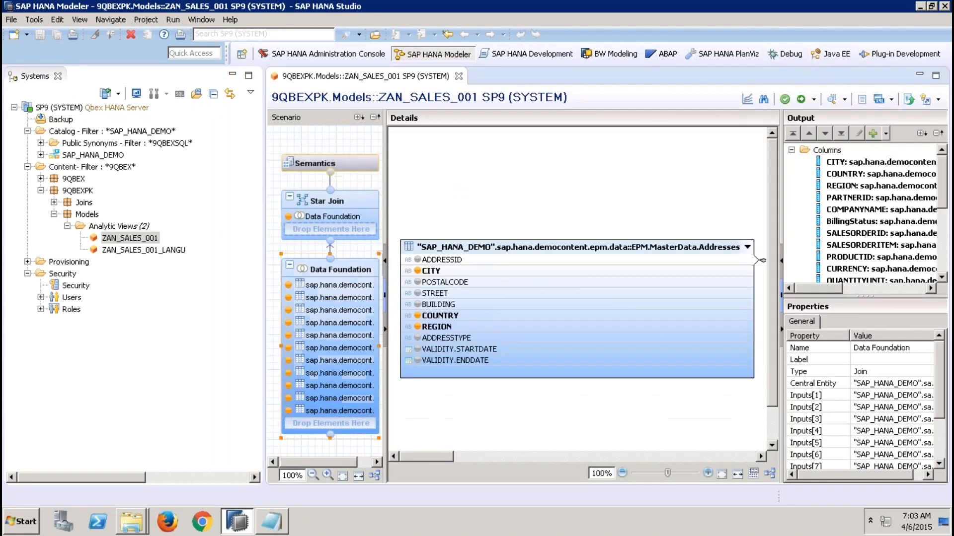
drag(440, 459, 739, 453)
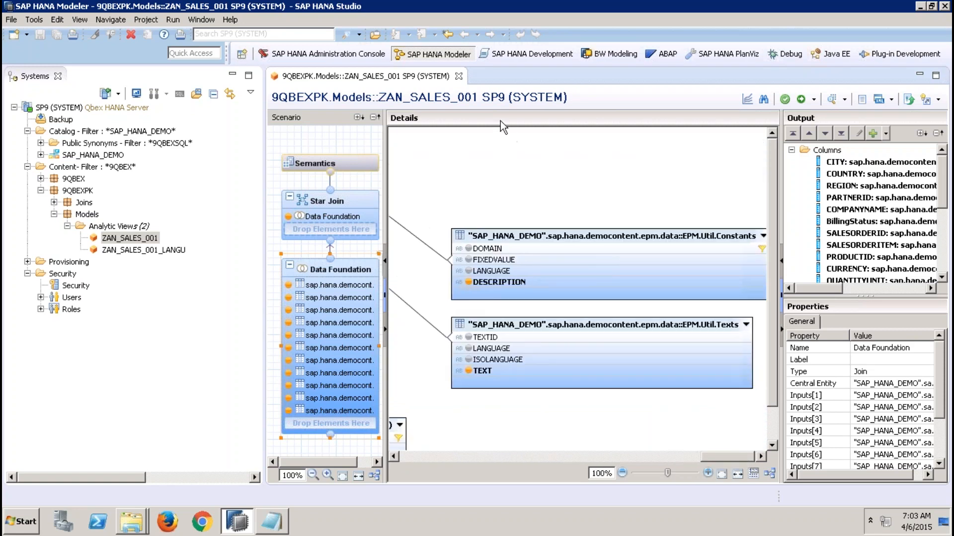
click(458, 76)
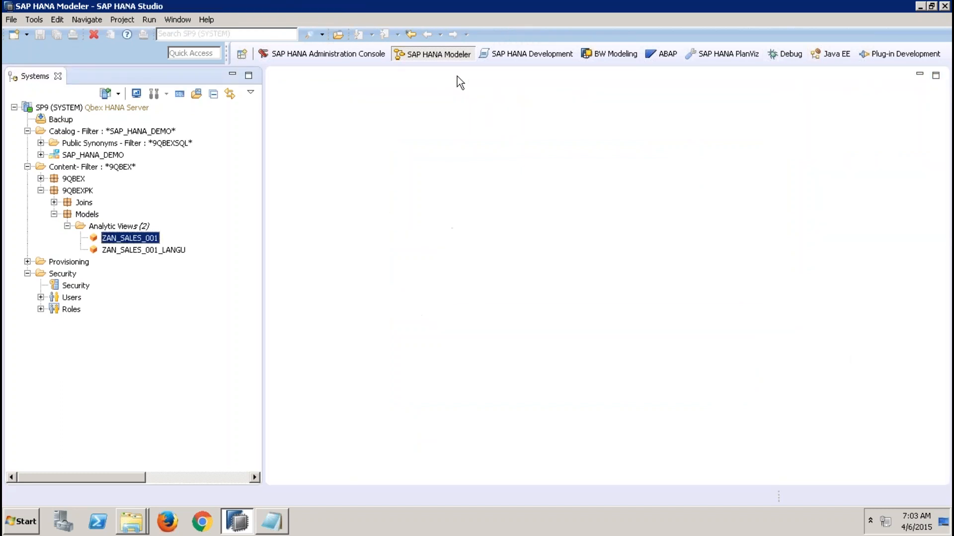
Step: Create an attribute view named ZAT_BP_001 with subtype Standard in the Models package of 9QBEXPK
click(90, 219)
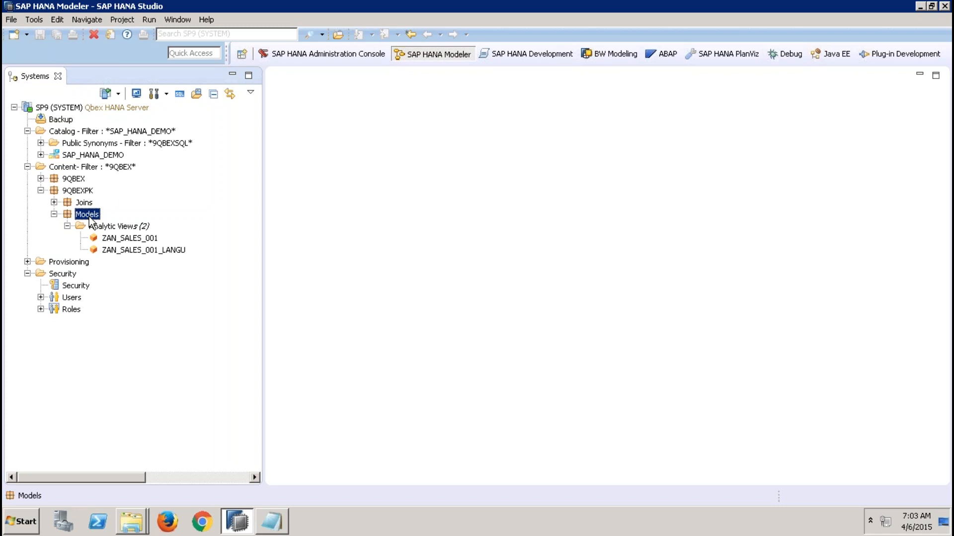
right_click(89, 218)
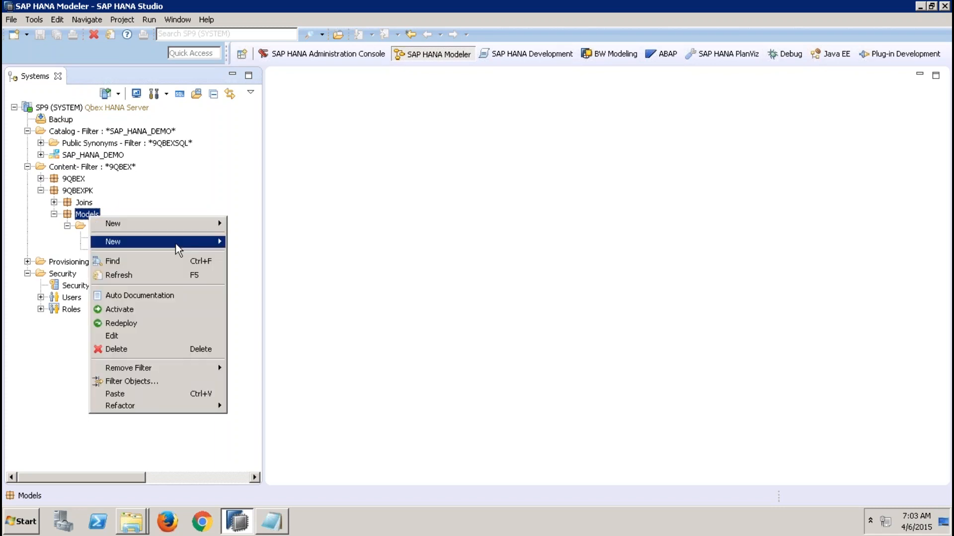
mouse_move(178, 244)
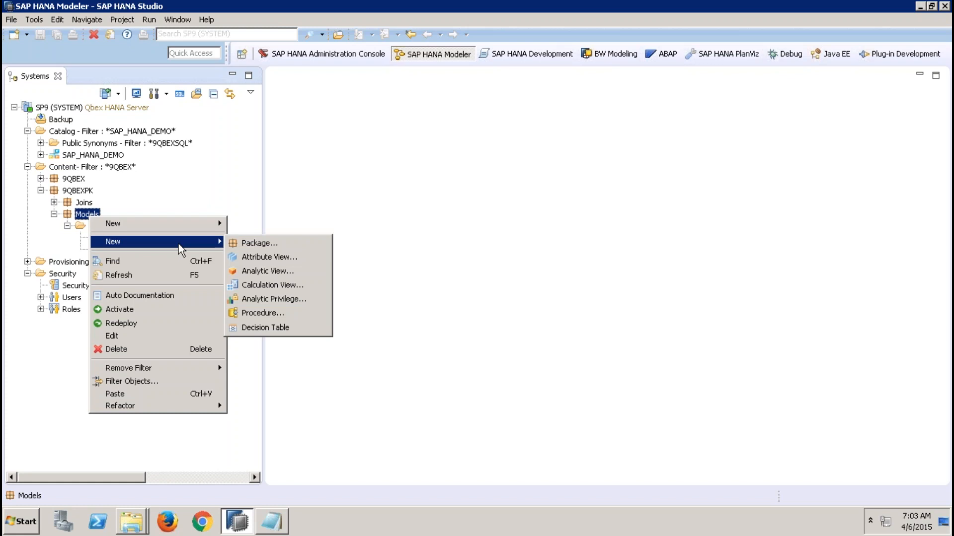
click(261, 256)
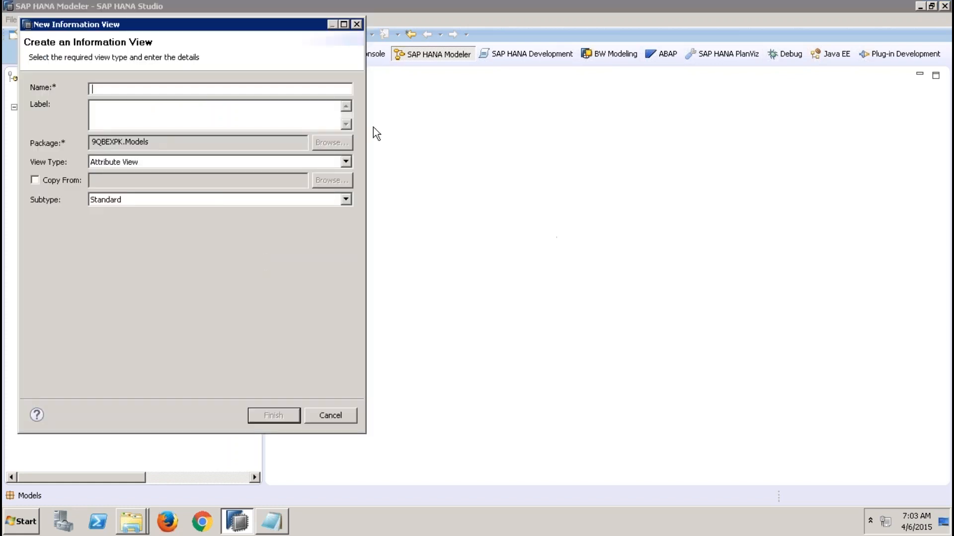
text(ZAT_BP_001)
click(272, 114)
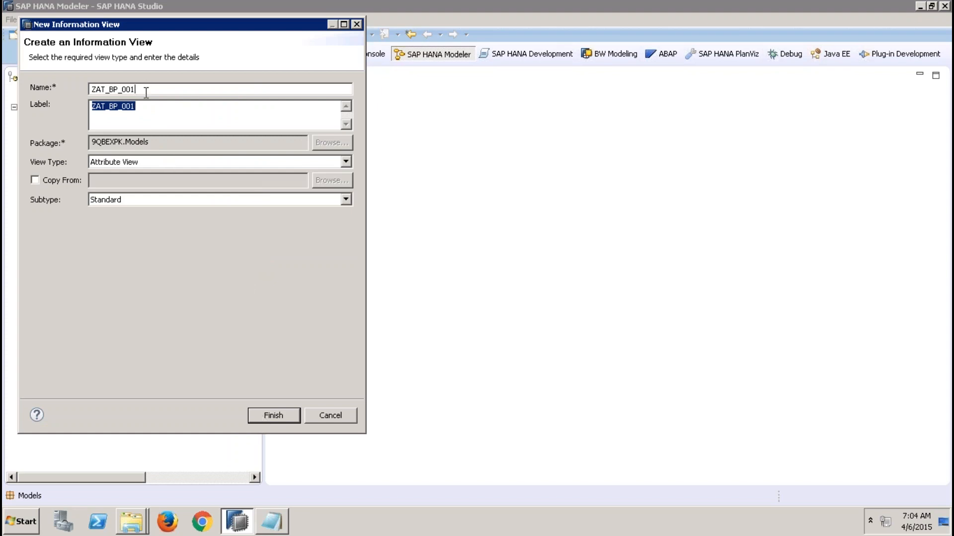
click(151, 109)
click(156, 196)
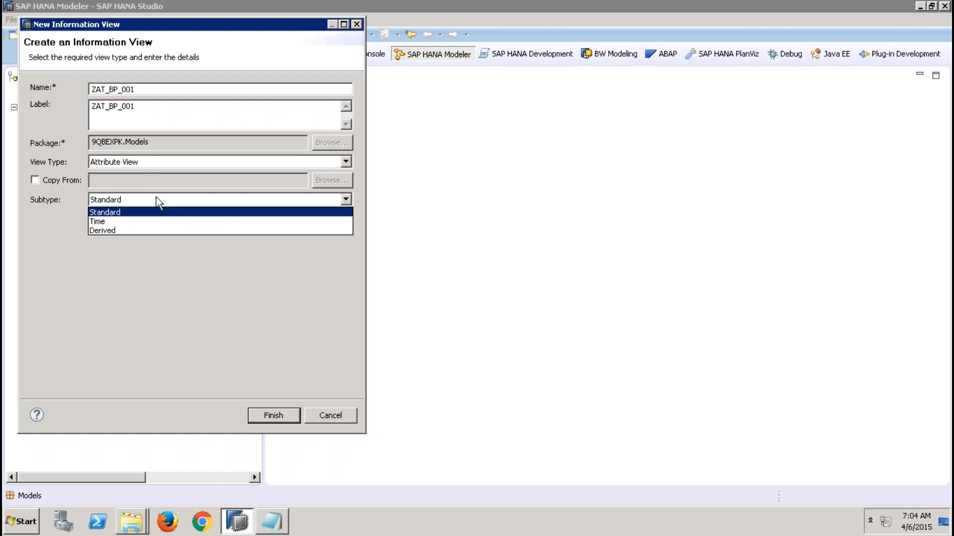
click(127, 214)
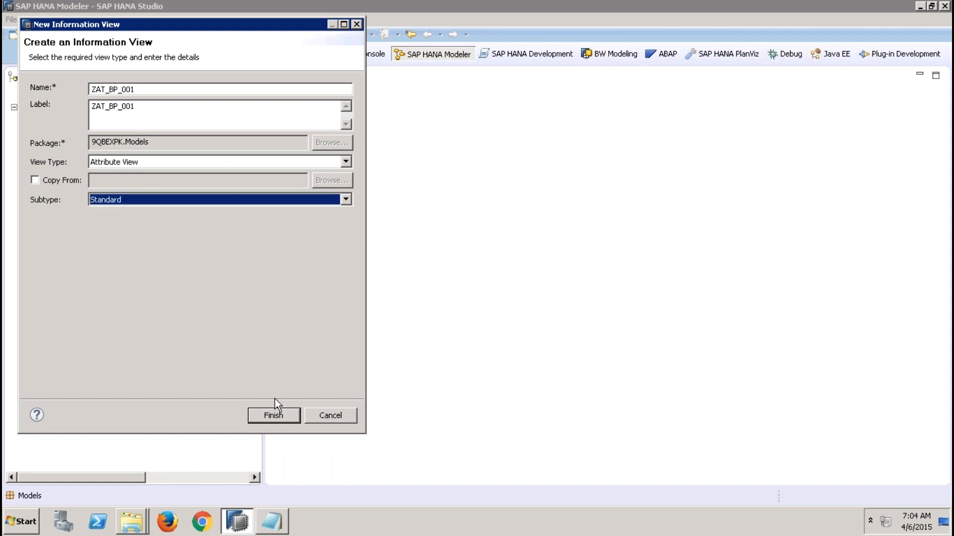
click(272, 416)
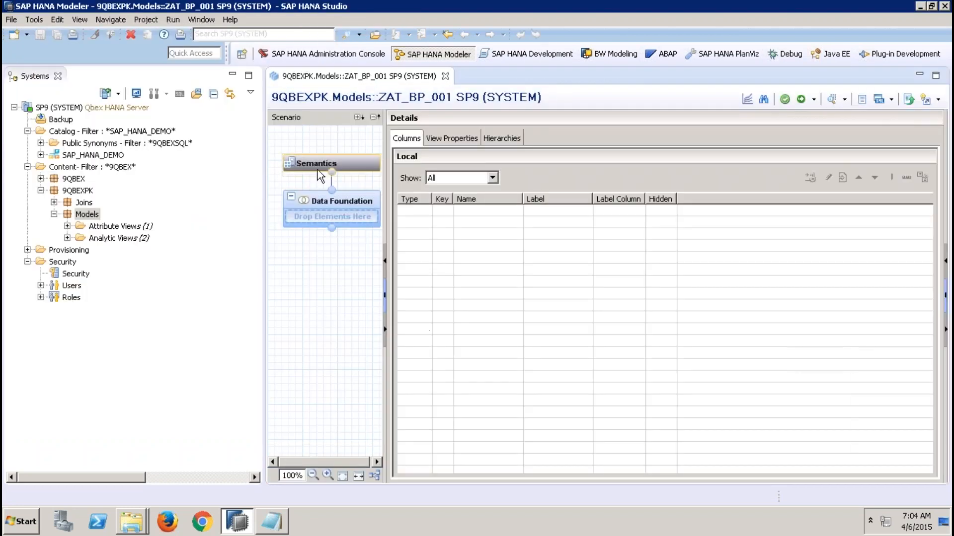
Step: Find tables matching sap.hana.demo and add EPM.MasterData.Addresses to the view's data foundation
click(232, 75)
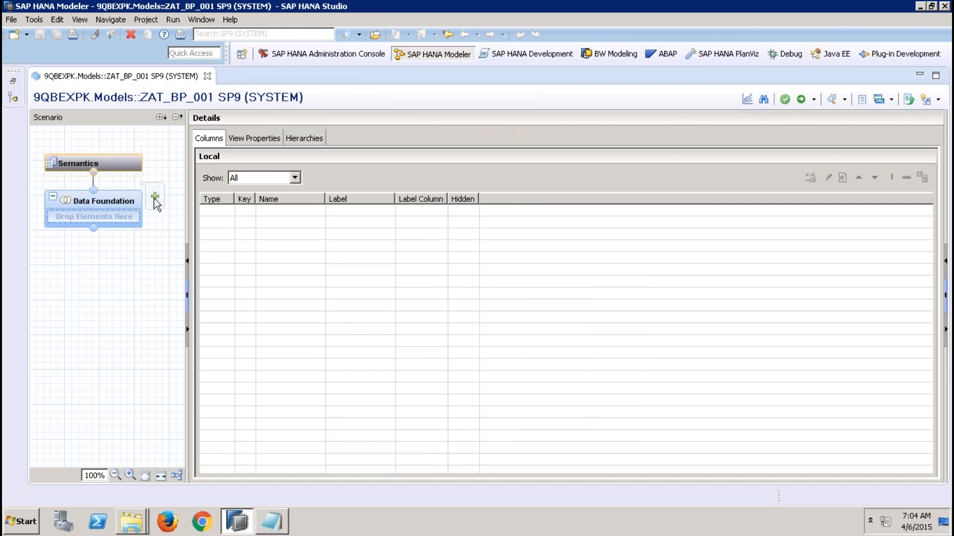
click(117, 196)
click(119, 163)
click(128, 198)
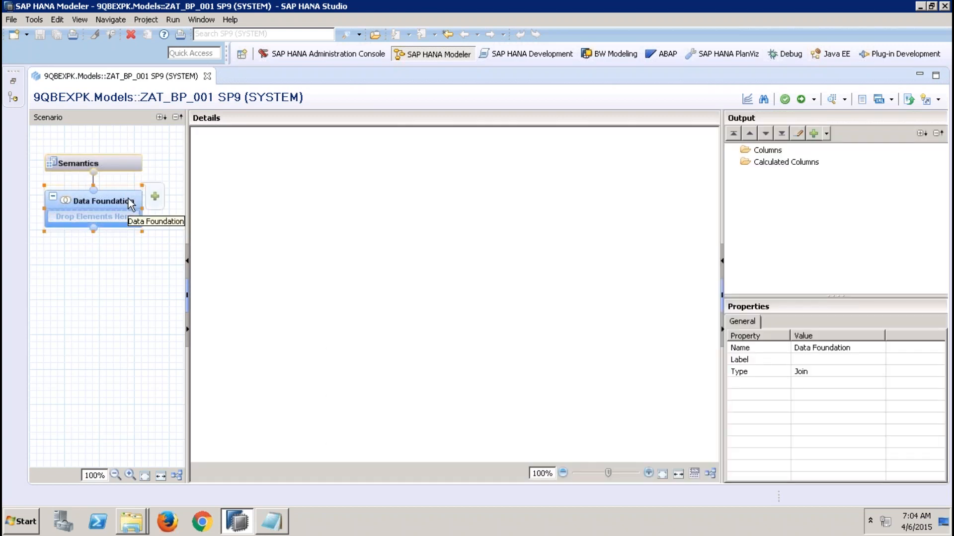
right_click(332, 197)
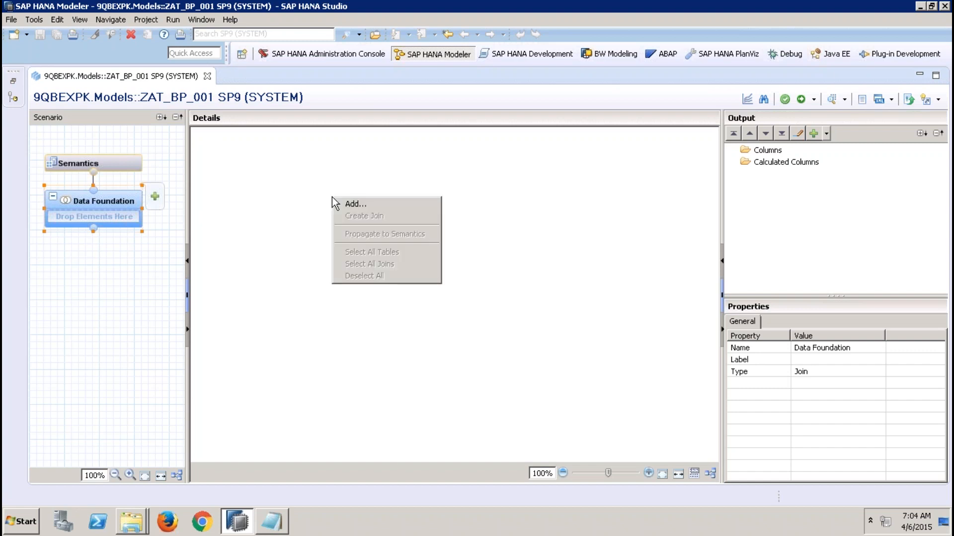
click(364, 205)
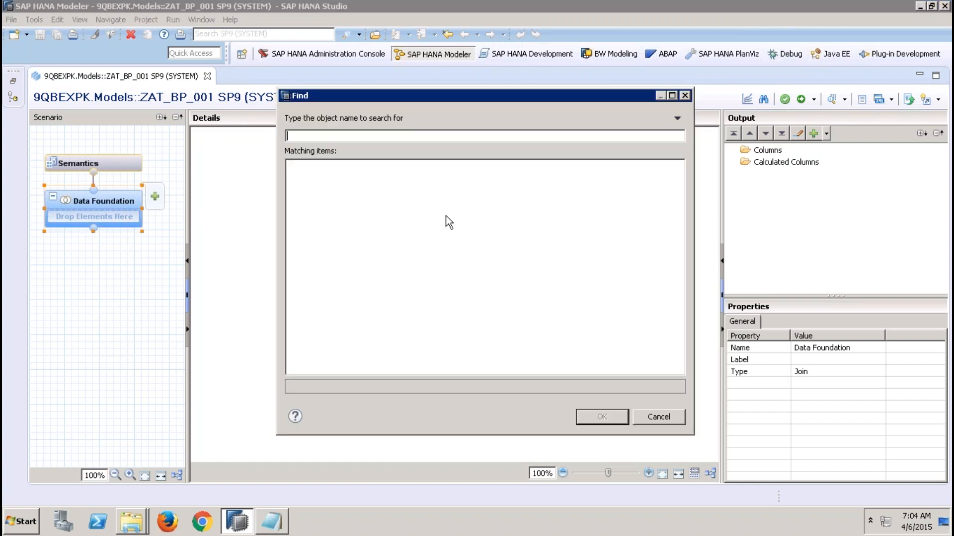
text(Sap.hana.demo)
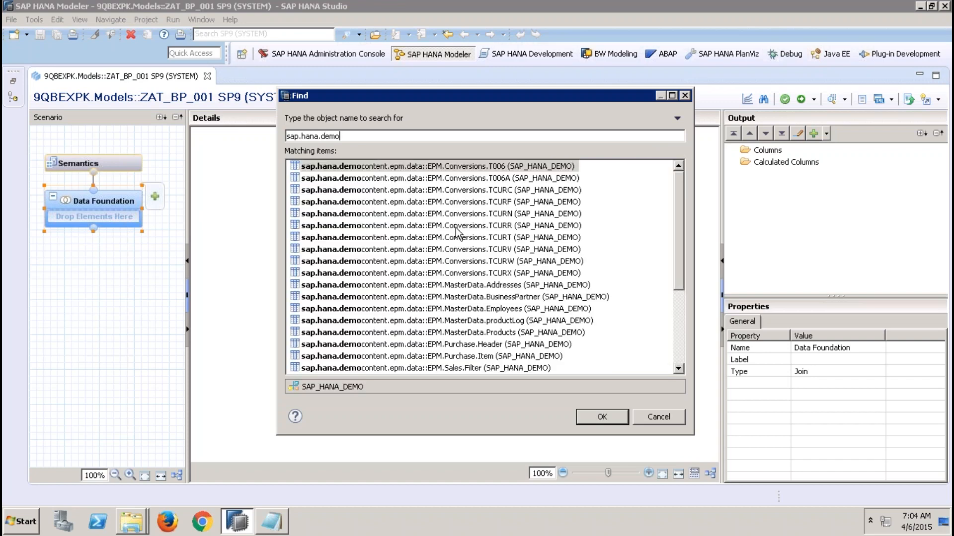
double_click(512, 285)
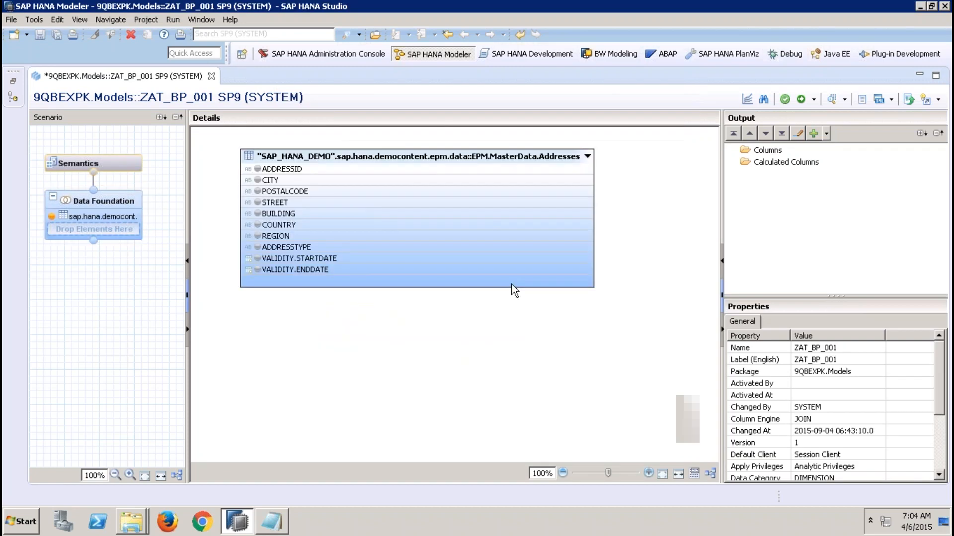
Step: Add the EPM.MasterData.BusinessPartner table to the data foundation and join its ADDRESSID to ADDRESSID in the Addresses table
right_click(508, 325)
click(519, 331)
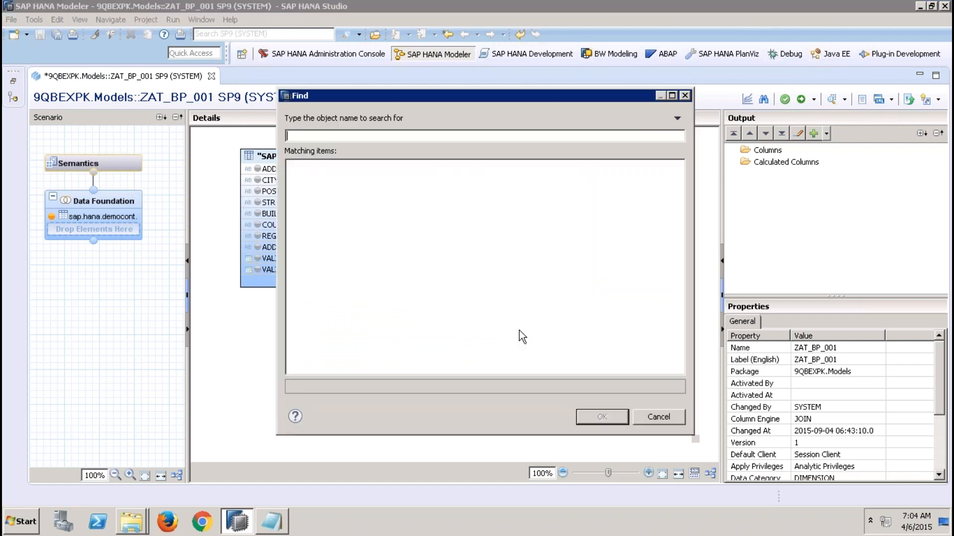
text(sap.hana.demo)
key(shift+Home)
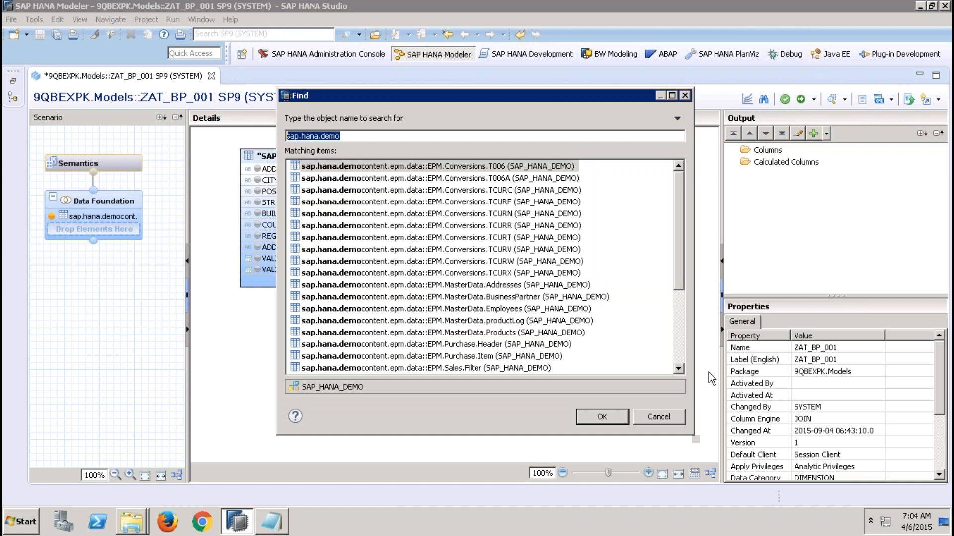
click(551, 297)
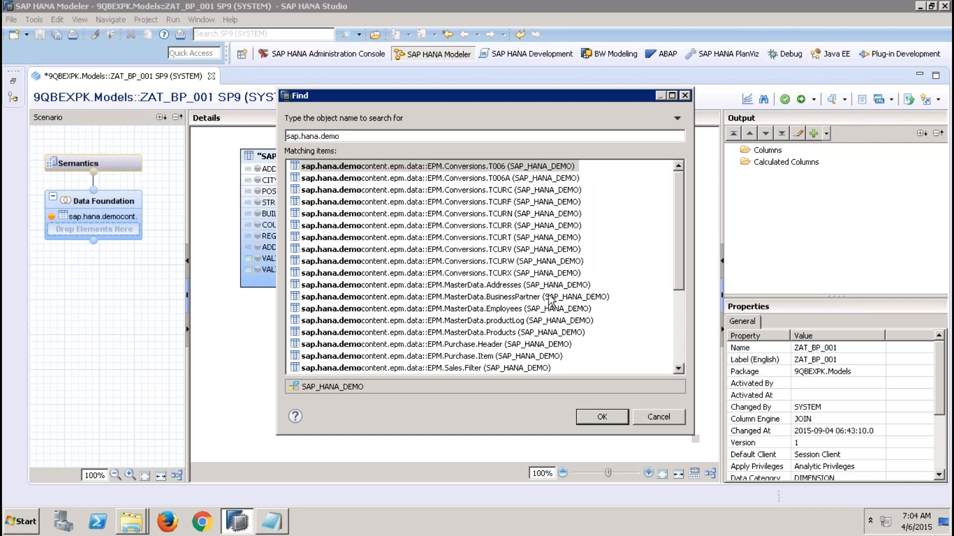
click(605, 416)
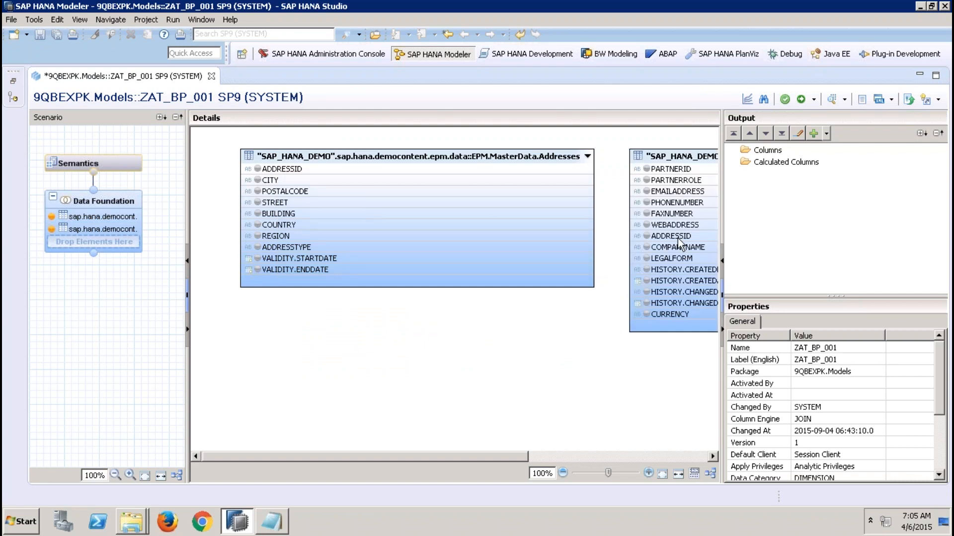
drag(679, 240, 592, 170)
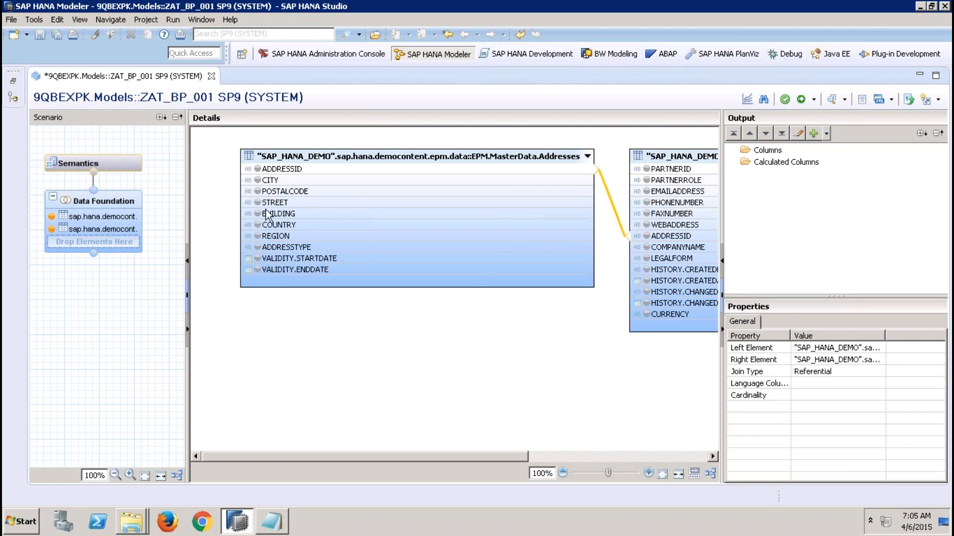
Step: Add CITY, COUNTRY and REGION from Addresses and PARTNERID and COMPANYNAME from BusinessPartner to the output columns
click(257, 181)
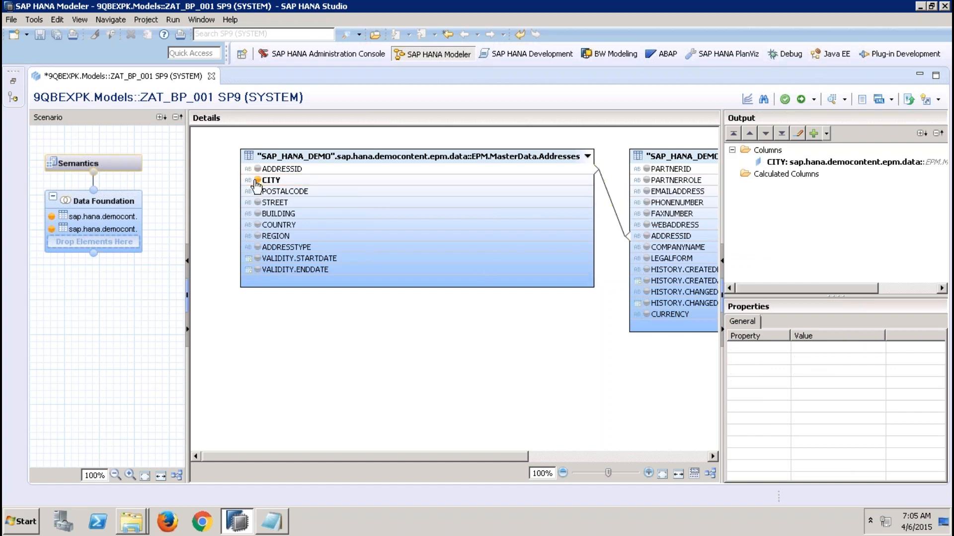
click(258, 225)
click(258, 237)
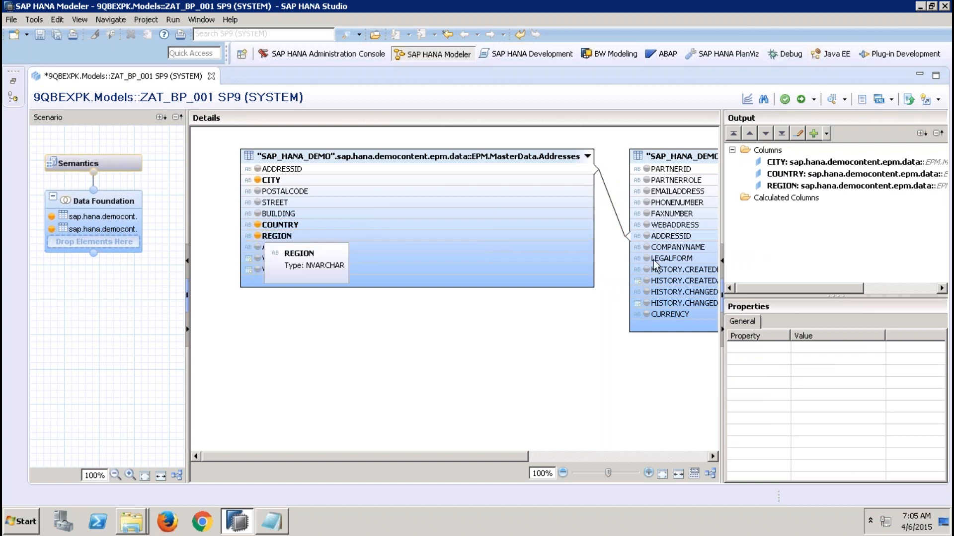
click(647, 169)
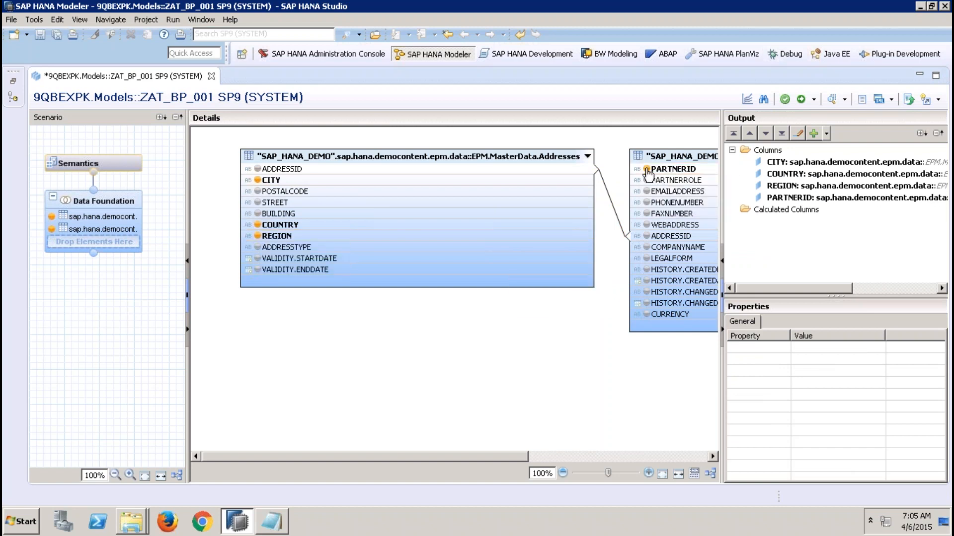
click(646, 247)
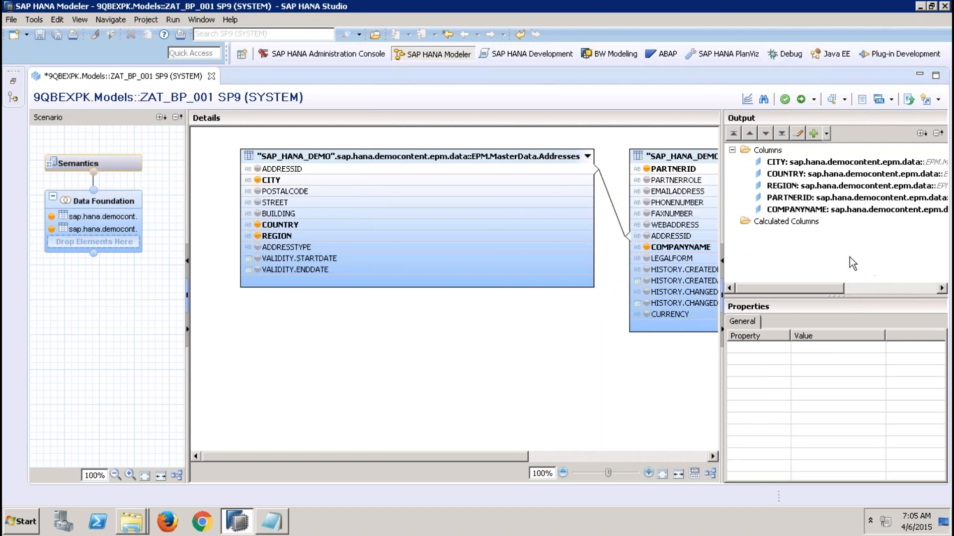
click(806, 202)
Step: Mark PARTNERID as the key column in the semantics, then activate and close the attribute view
click(132, 162)
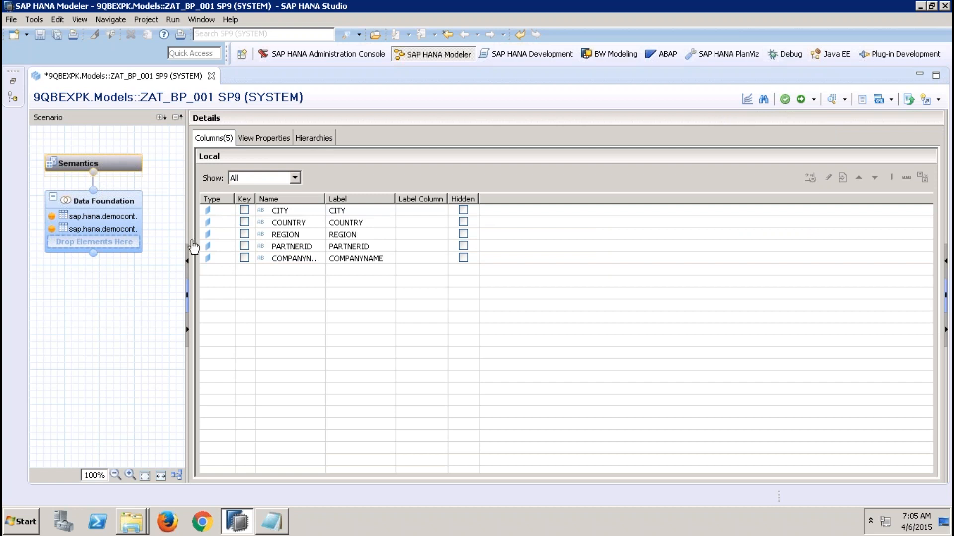
click(283, 138)
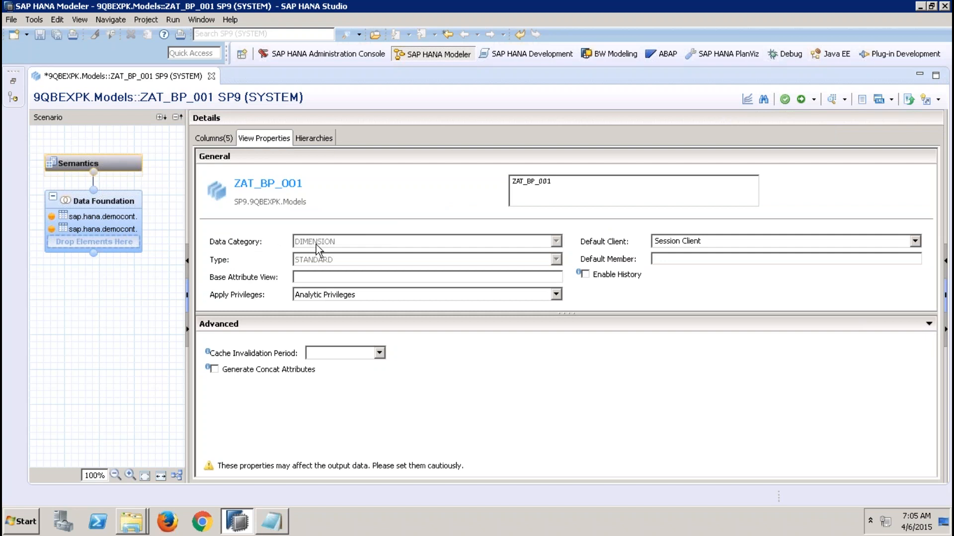
click(216, 140)
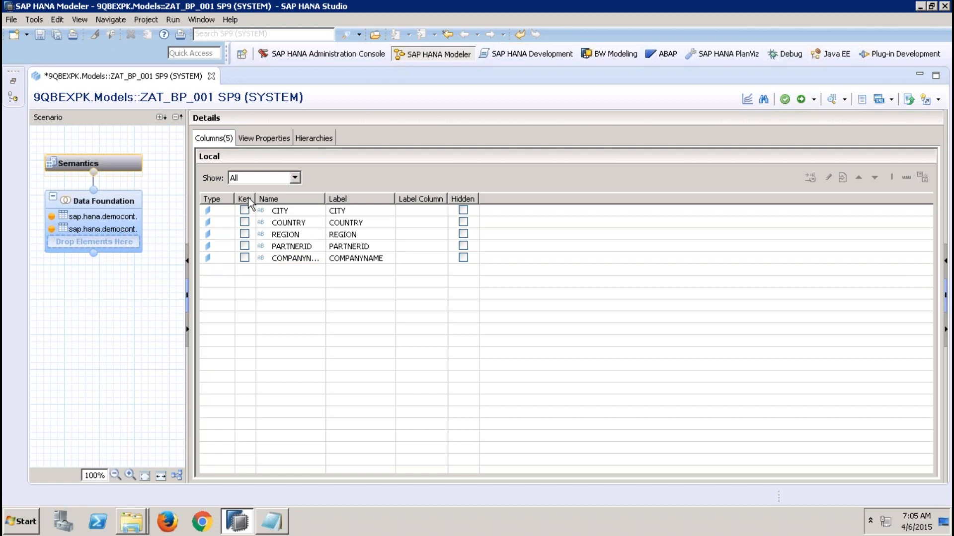
click(245, 246)
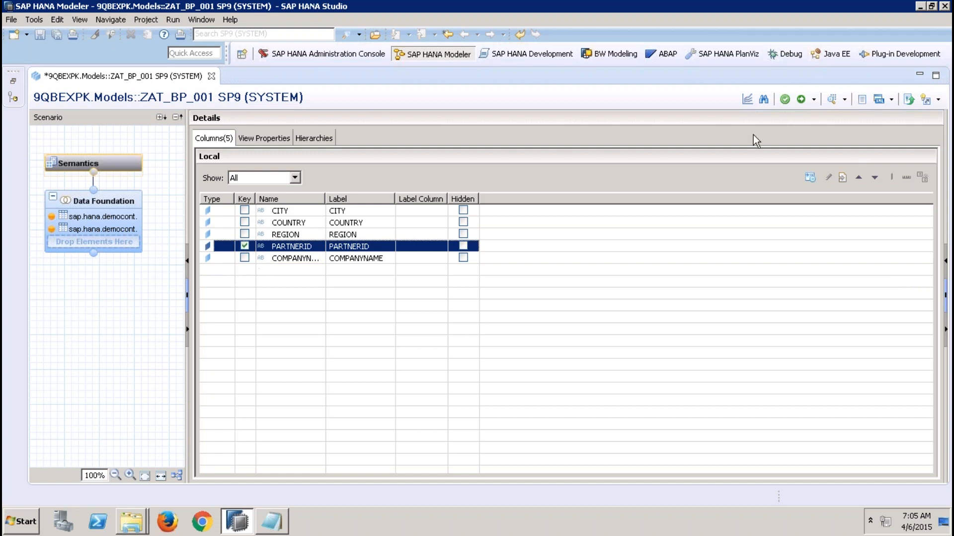
click(802, 100)
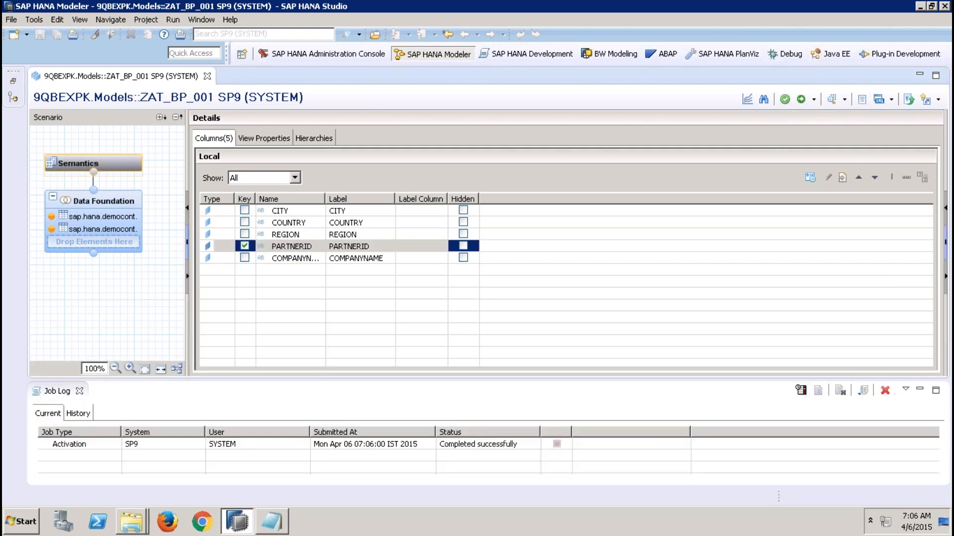
click(207, 76)
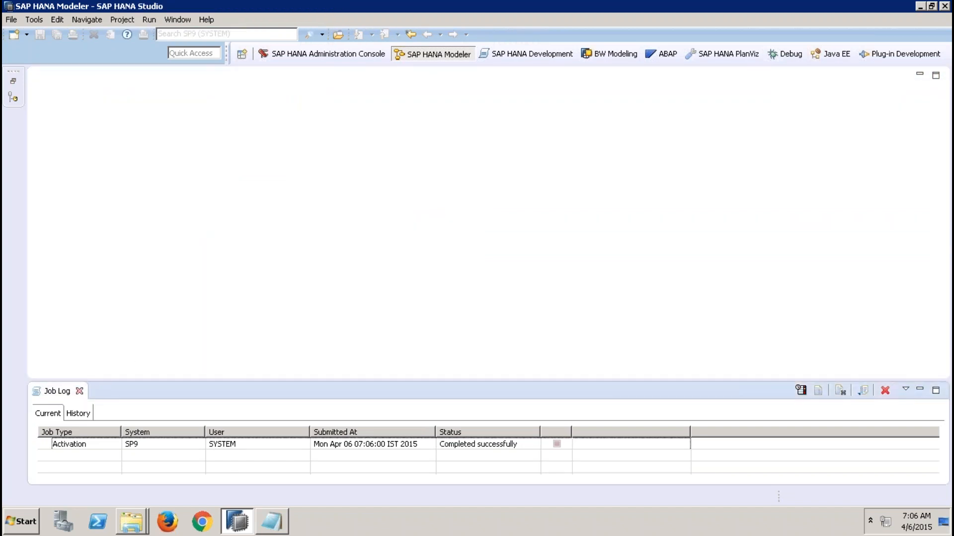
Step: Create a standard attribute view named ZAT_PRODUCT_001 in the 9QBEXPK.Models package
click(79, 390)
click(14, 80)
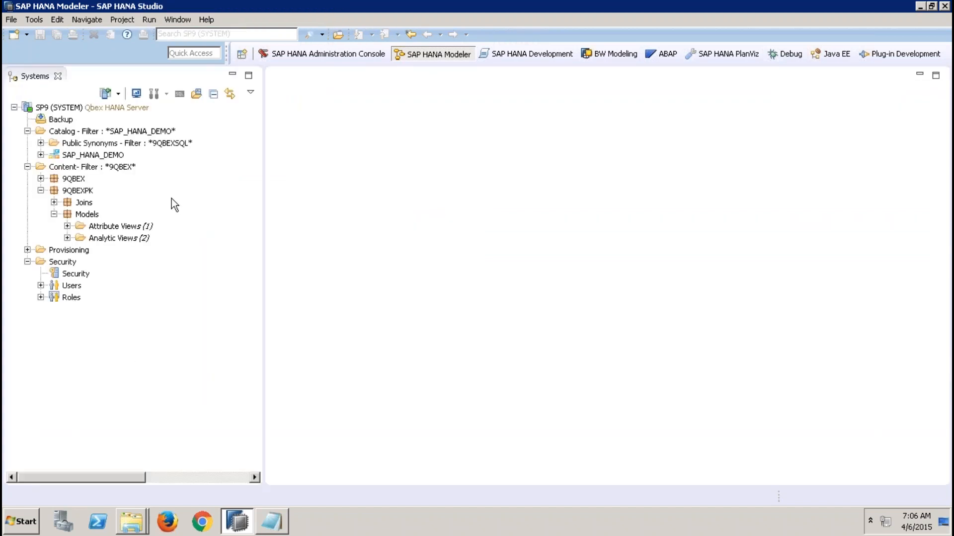
right_click(89, 217)
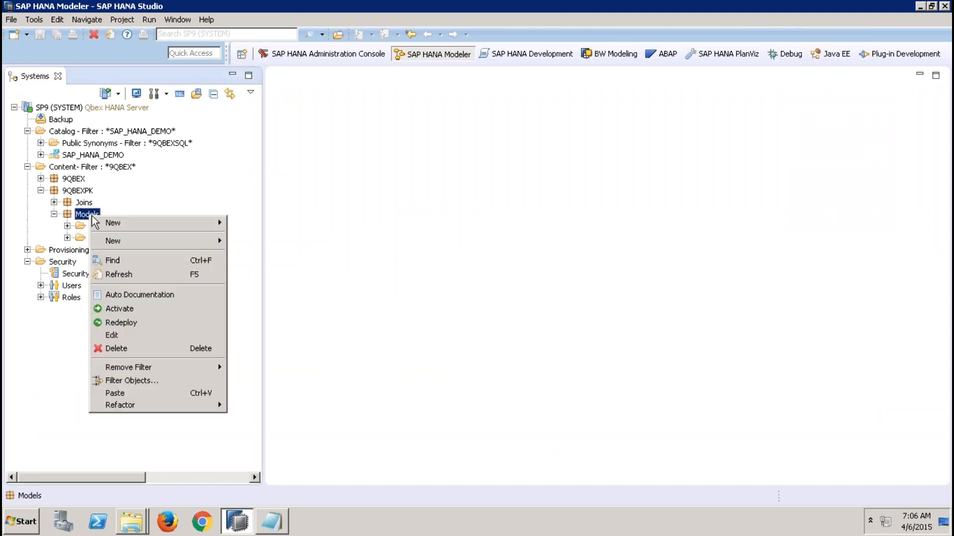
mouse_move(151, 247)
click(278, 255)
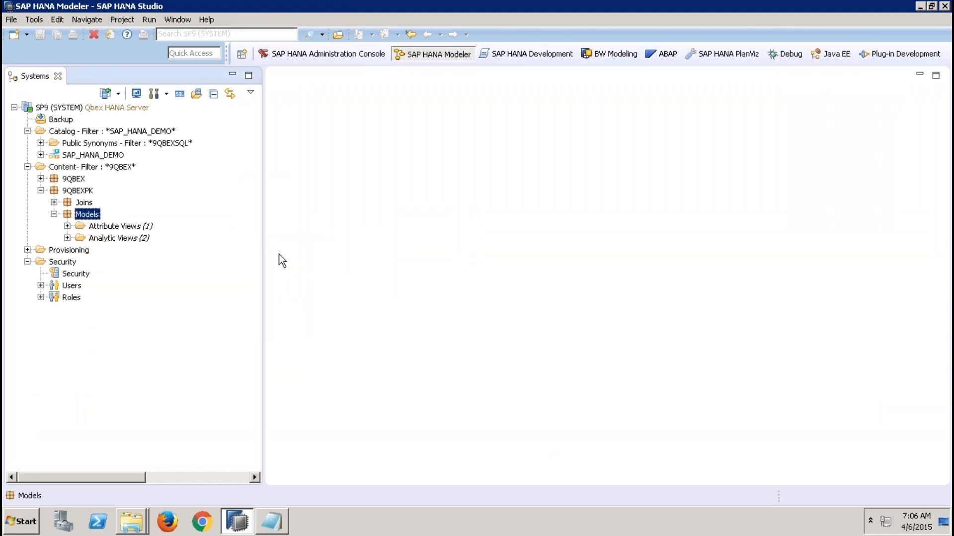
text(ZAT_PRODUCT_001)
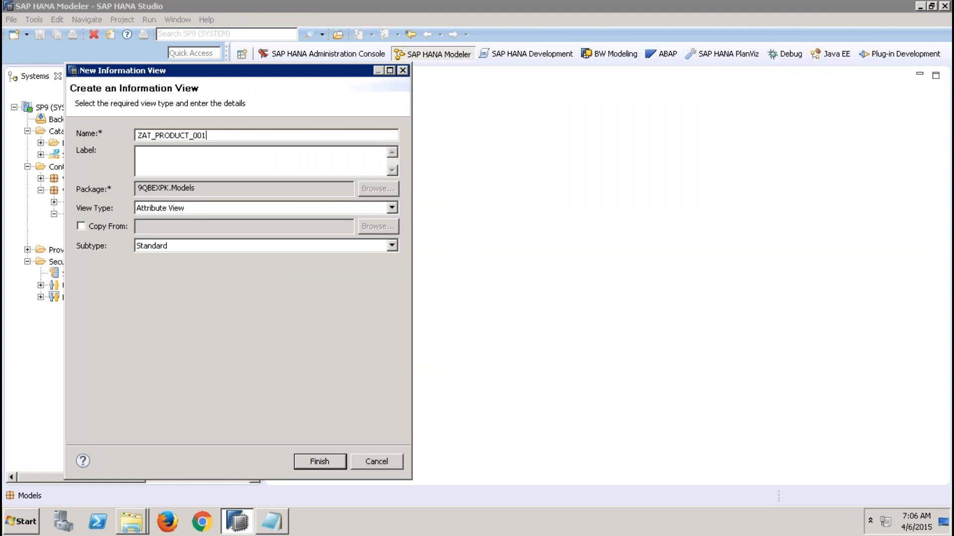
key(Tab)
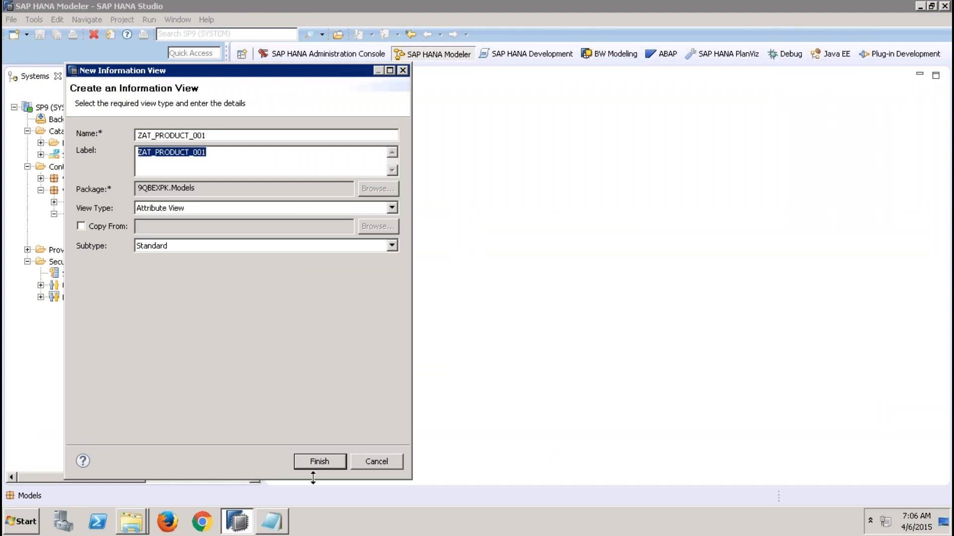
click(319, 462)
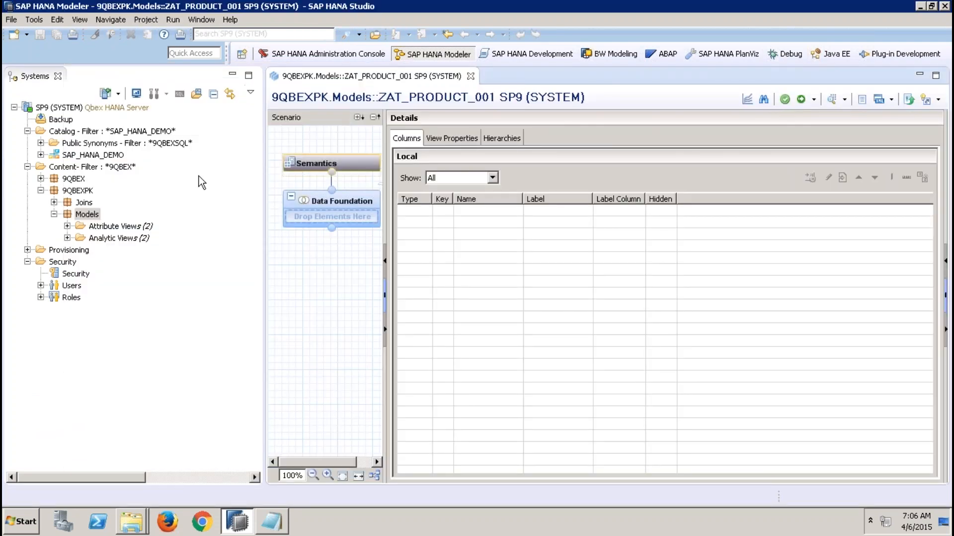
Step: Find tables matching sap.hana.demo and add EPM.MasterData.Products, EPM.Util.Texts and EPM.Util.Constants to the data foundation
click(232, 75)
click(121, 216)
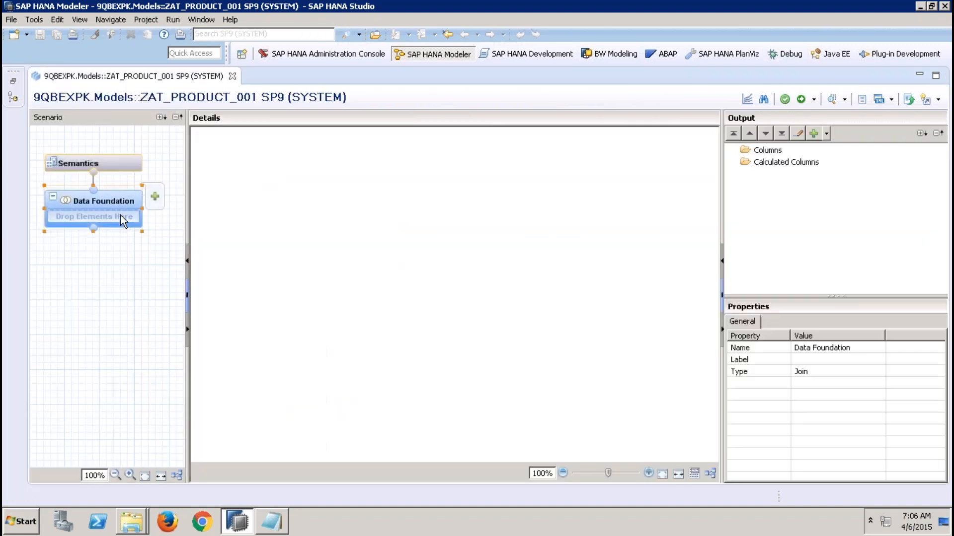
right_click(351, 215)
click(374, 222)
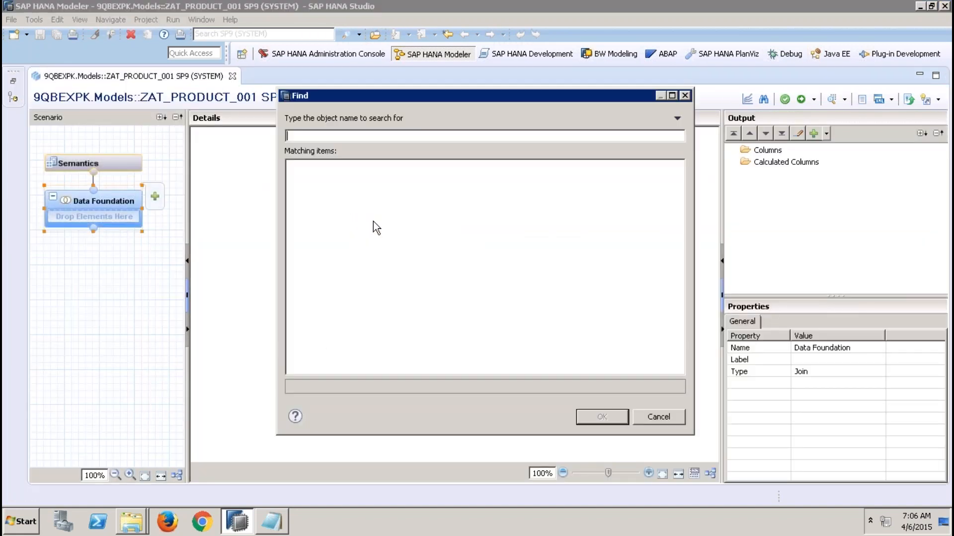
text(sap.hana.demo)
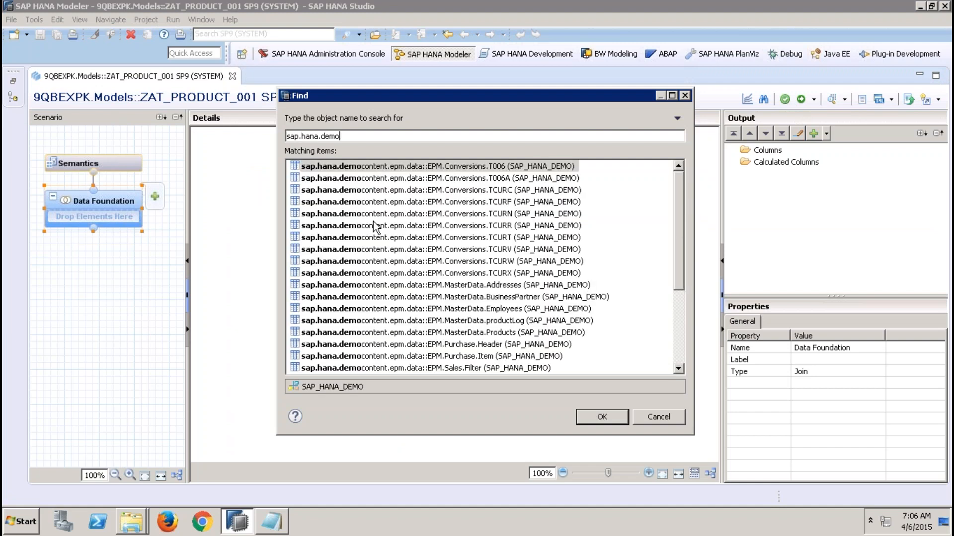
click(518, 332)
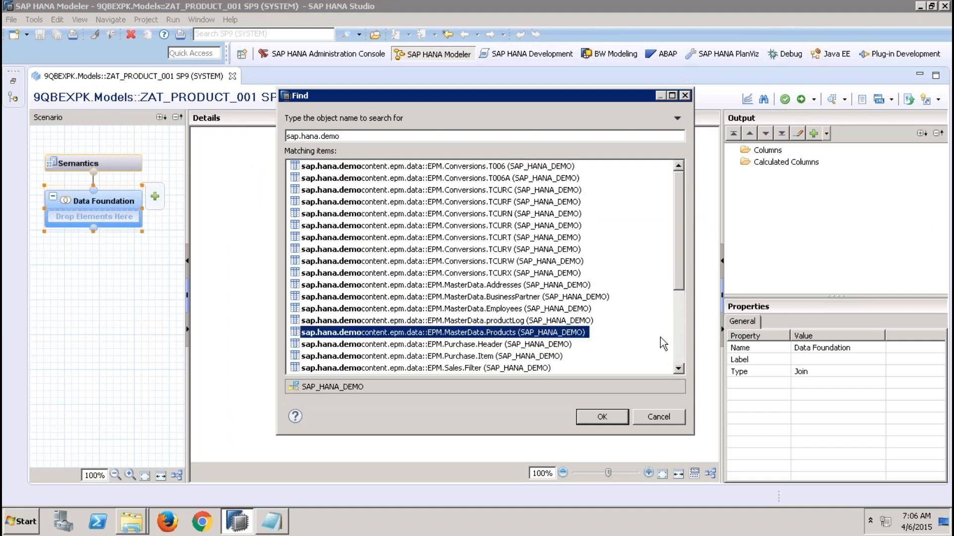
click(678, 345)
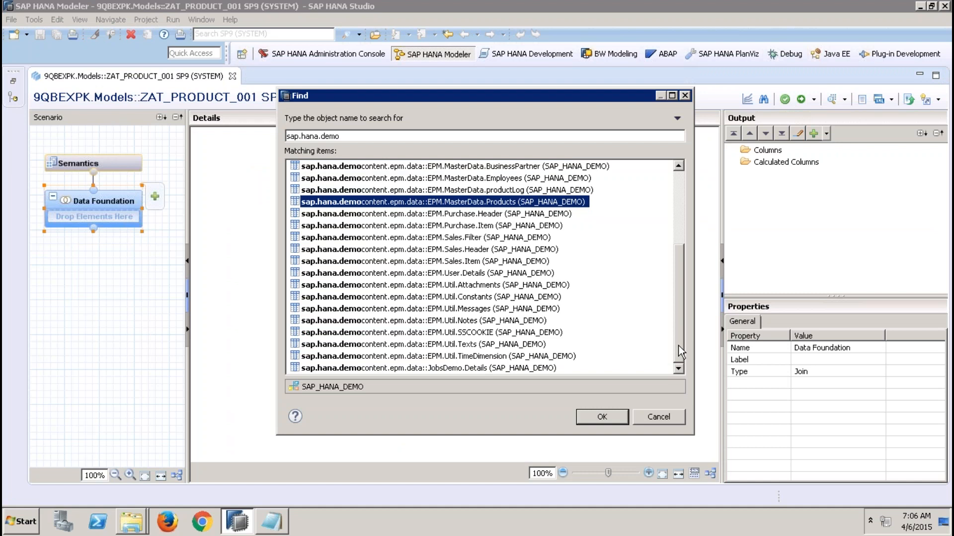
ctrl+click(509, 344)
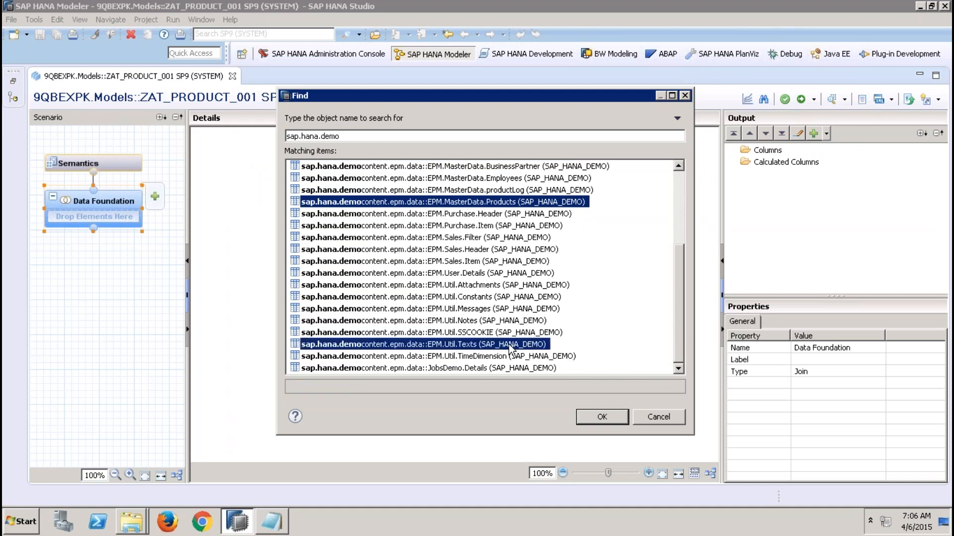
ctrl+click(517, 298)
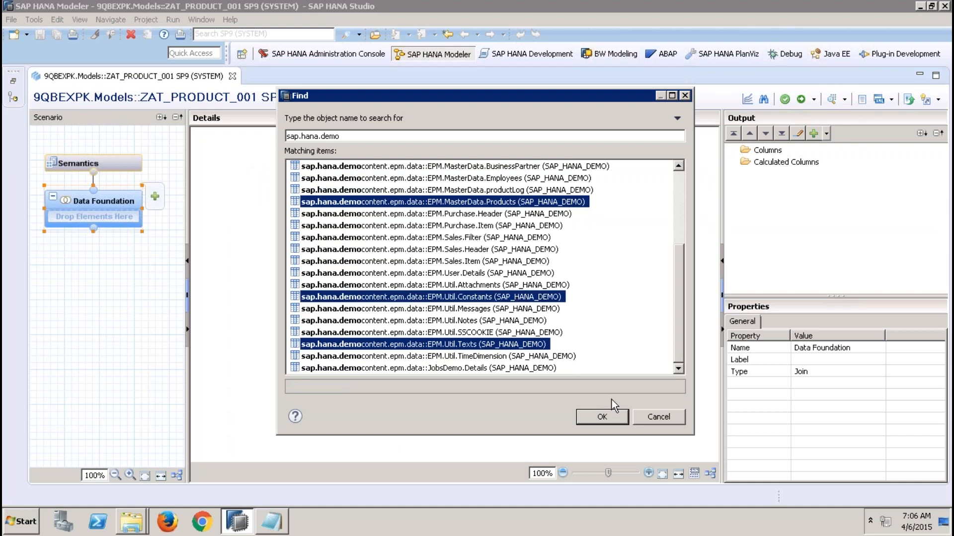
click(605, 420)
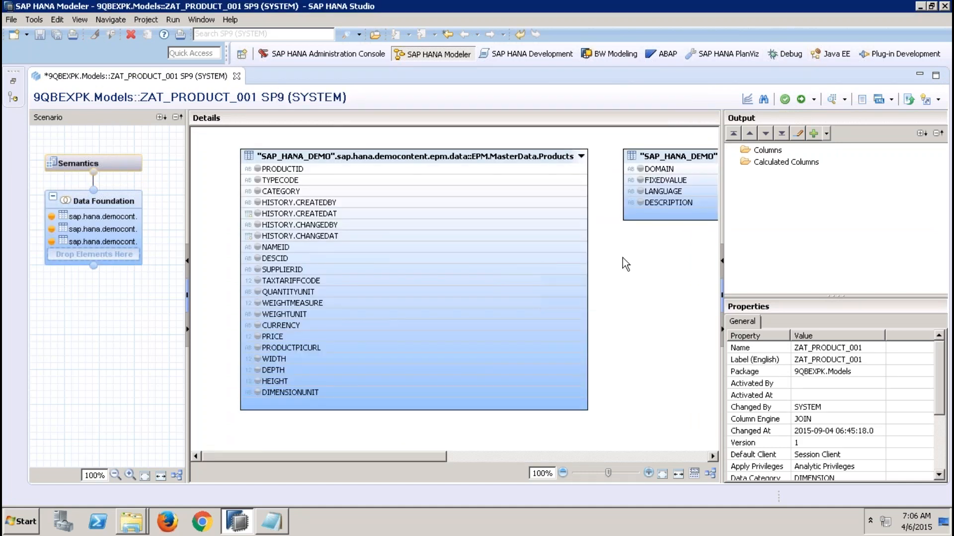
Step: Start a new join between the Products and Util.Texts tables, linking NAMEID to TEXTID
right_click(659, 303)
click(689, 323)
click(432, 90)
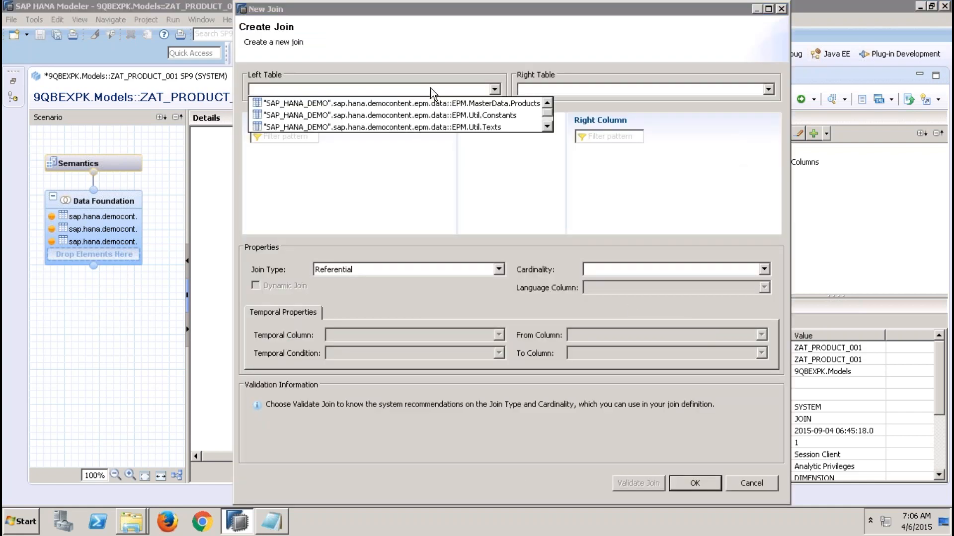
click(454, 104)
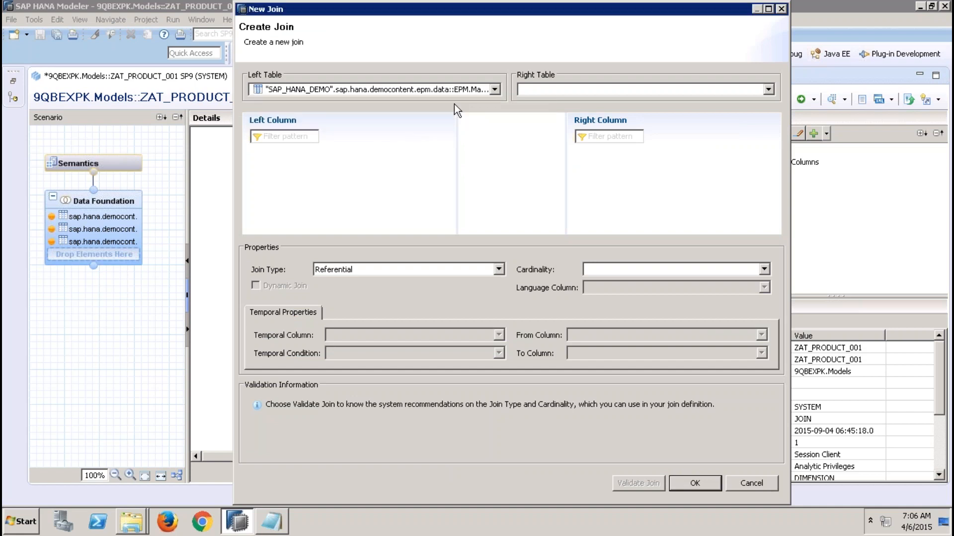
click(550, 84)
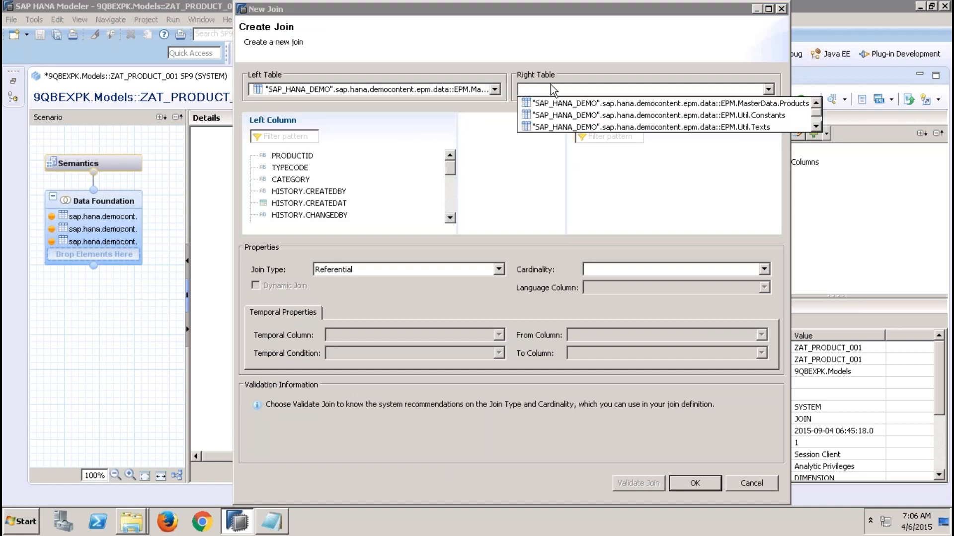
click(572, 127)
click(450, 208)
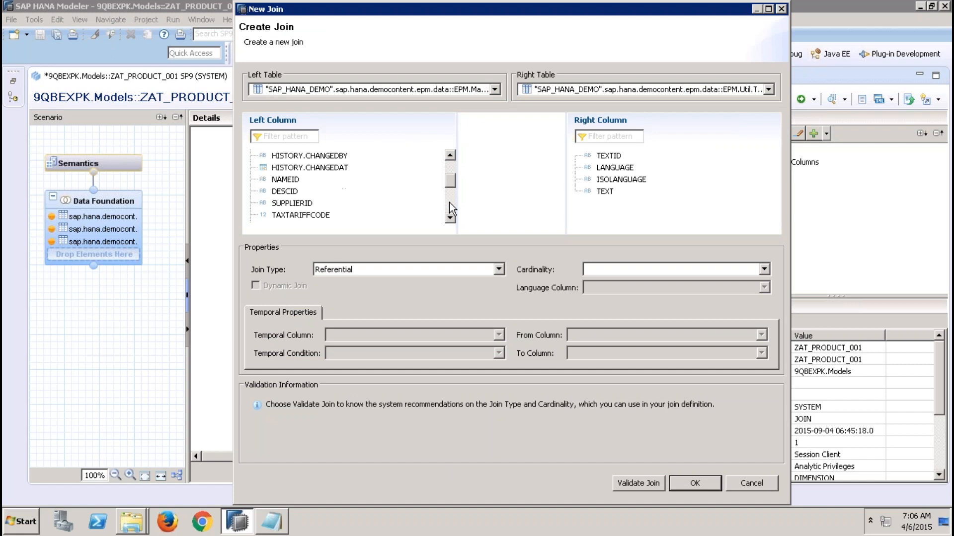
mouse_move(285, 182)
mouse_down()
mouse_move(445, 156)
mouse_move(578, 172)
mouse_move(612, 156)
mouse_up()
Step: Make the NAMEID–TEXTID join a Text Join with LANGUAGE as its language column and accept it
click(498, 270)
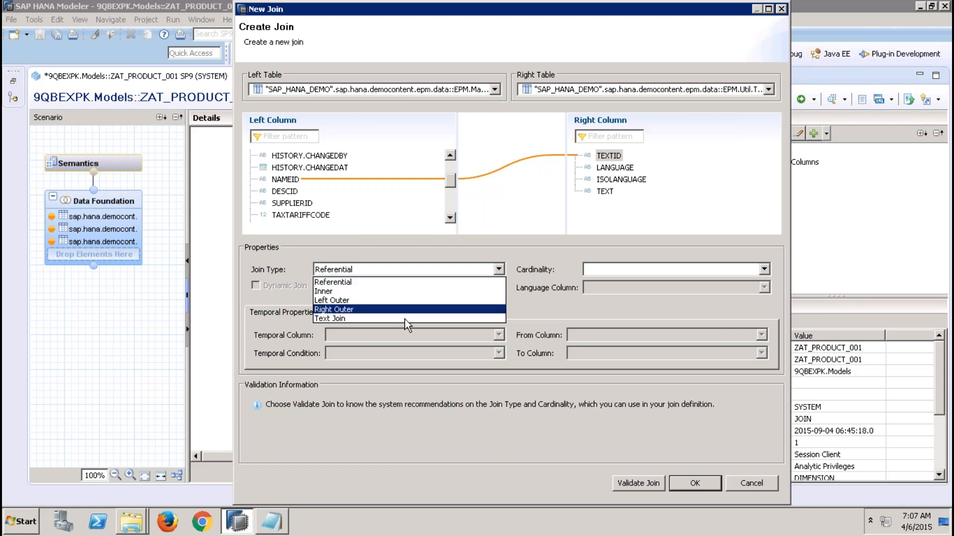
click(398, 319)
click(650, 291)
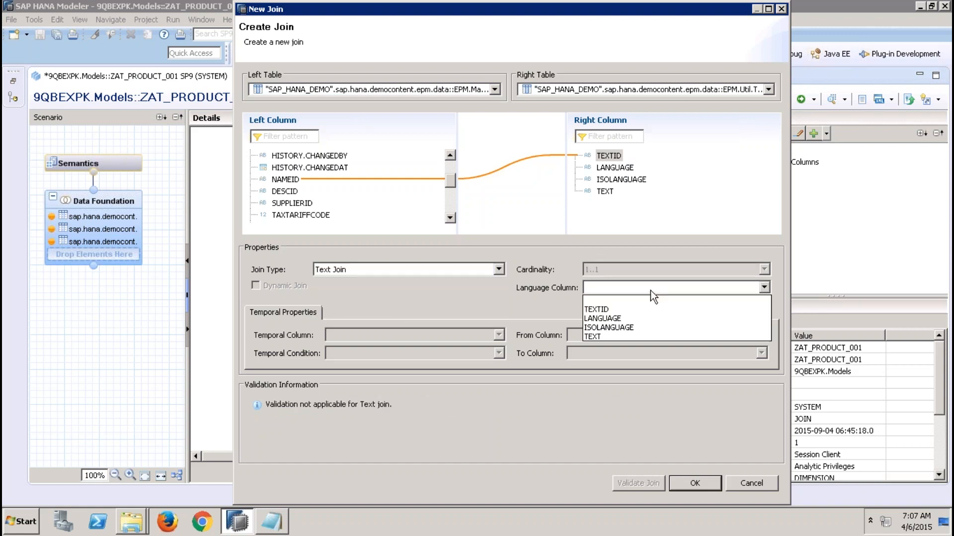
click(617, 318)
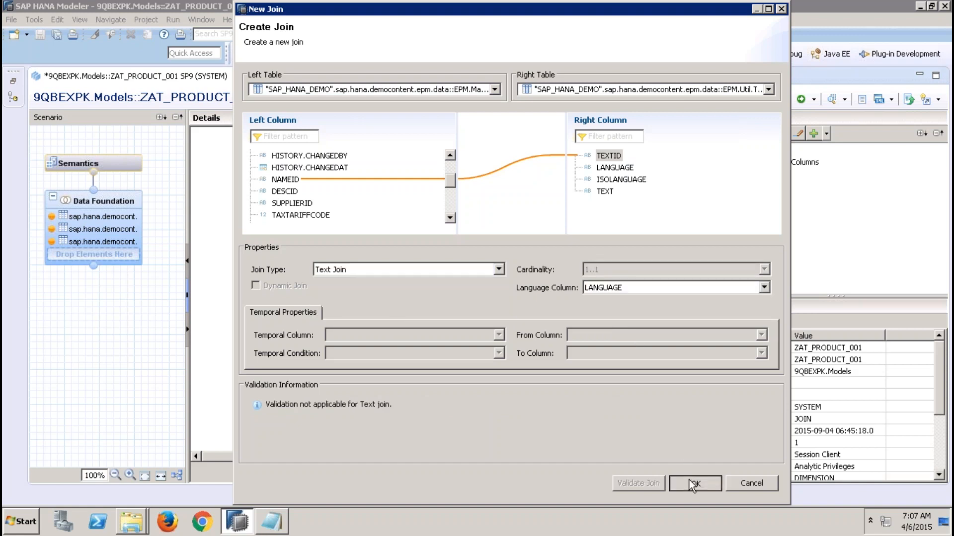
click(689, 479)
right_click(630, 287)
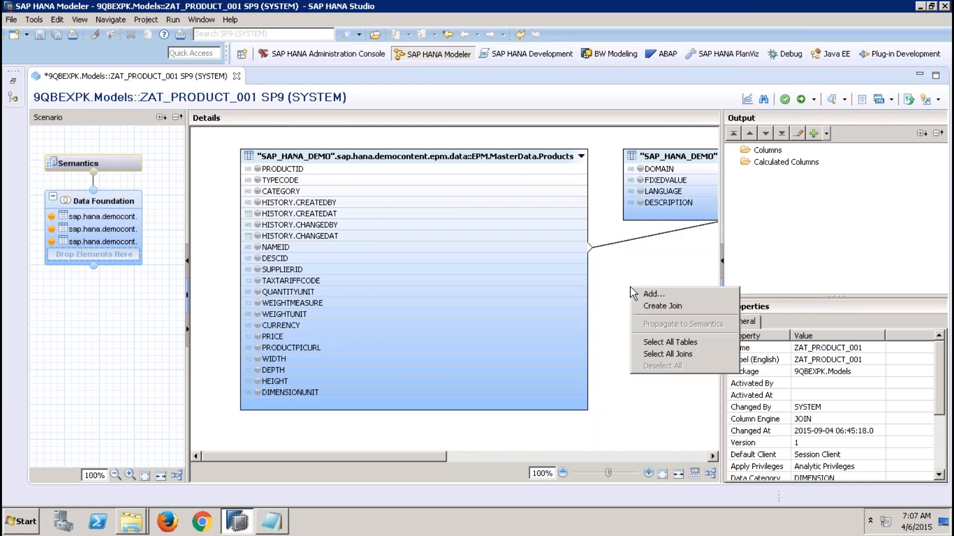
click(436, 456)
drag(436, 455, 467, 455)
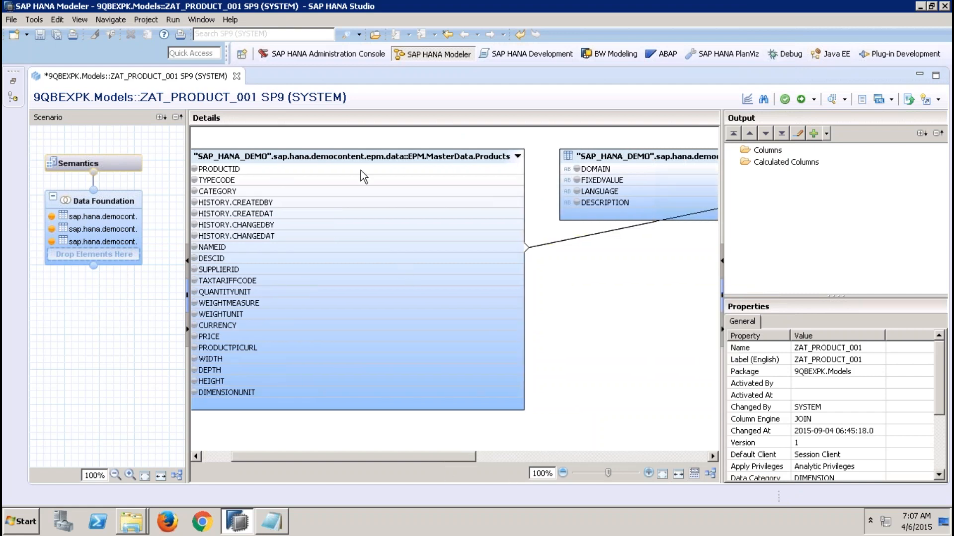
click(339, 182)
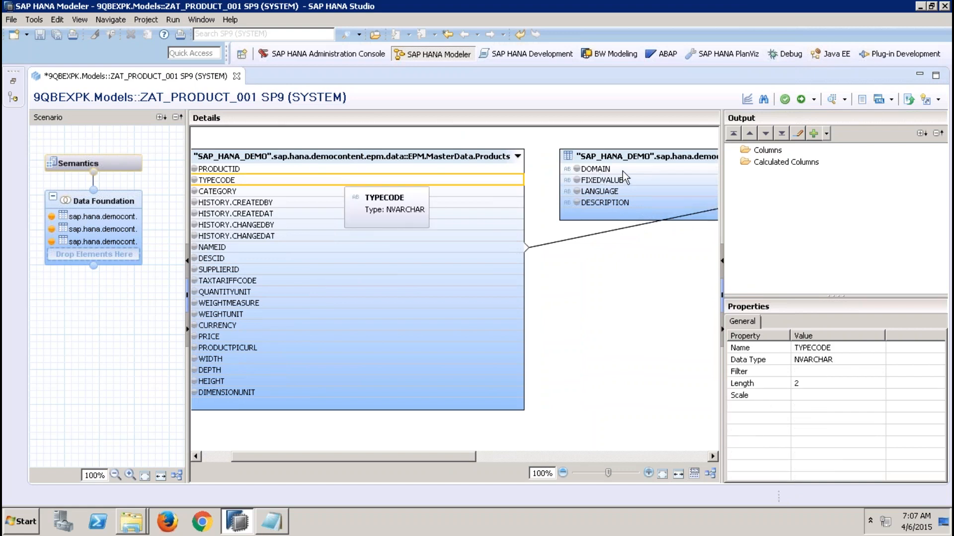
right_click(623, 157)
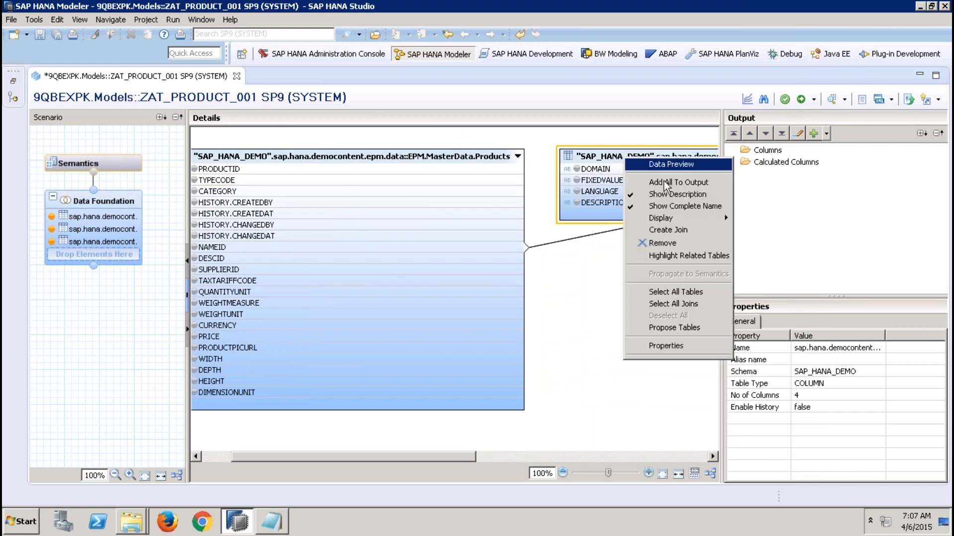
click(591, 276)
Step: Apply a filter on the DOMAIN column of the Util.Constants table with operator Equal and value D_PR_TYPE
click(607, 169)
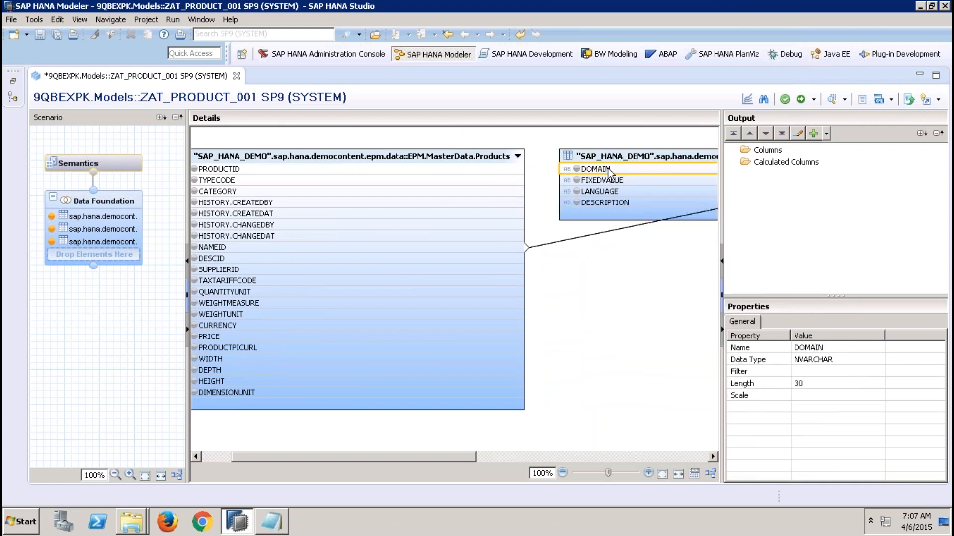
right_click(609, 170)
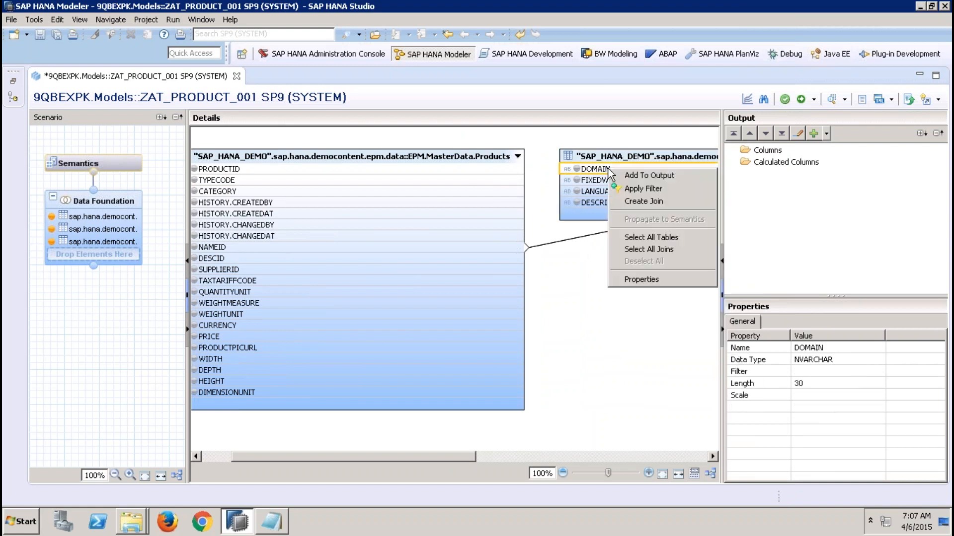
click(646, 188)
click(354, 167)
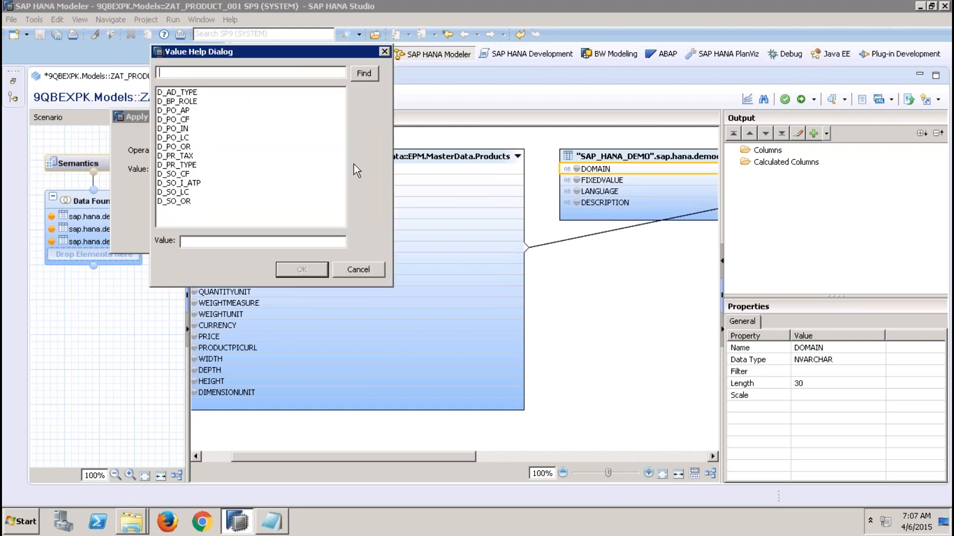
click(193, 166)
click(301, 269)
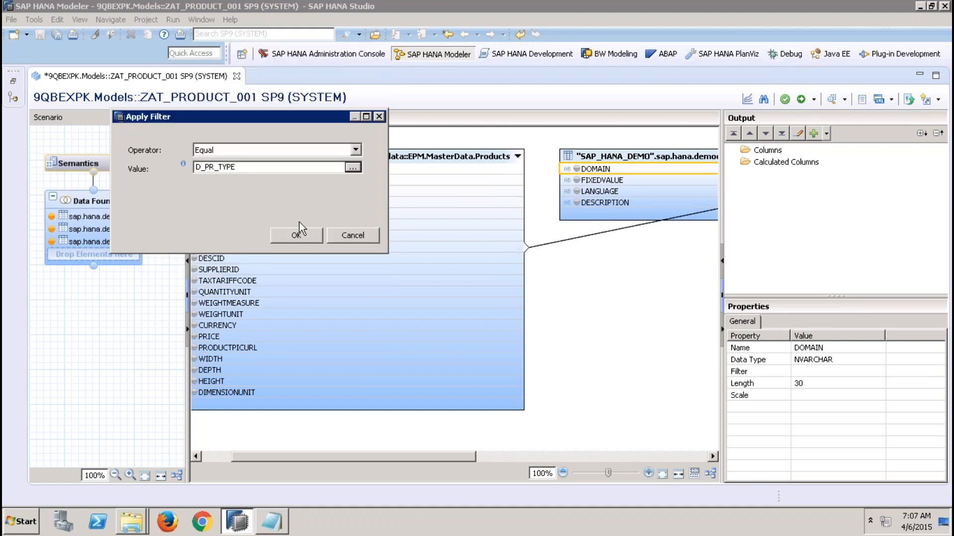
click(299, 231)
Step: Start a new join between the Products and Util.Constants tables, linking TYPECODE to FIXEDVALUE
right_click(607, 297)
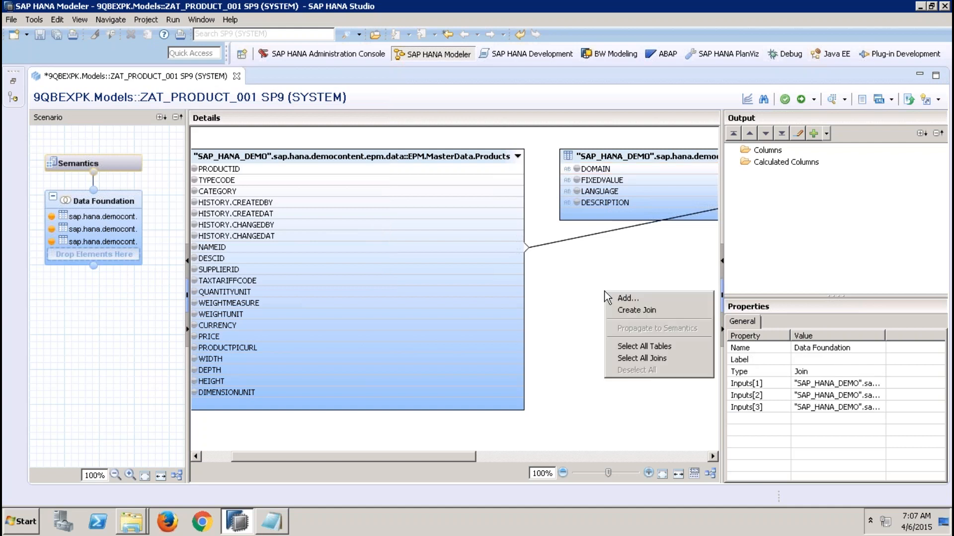
click(636, 310)
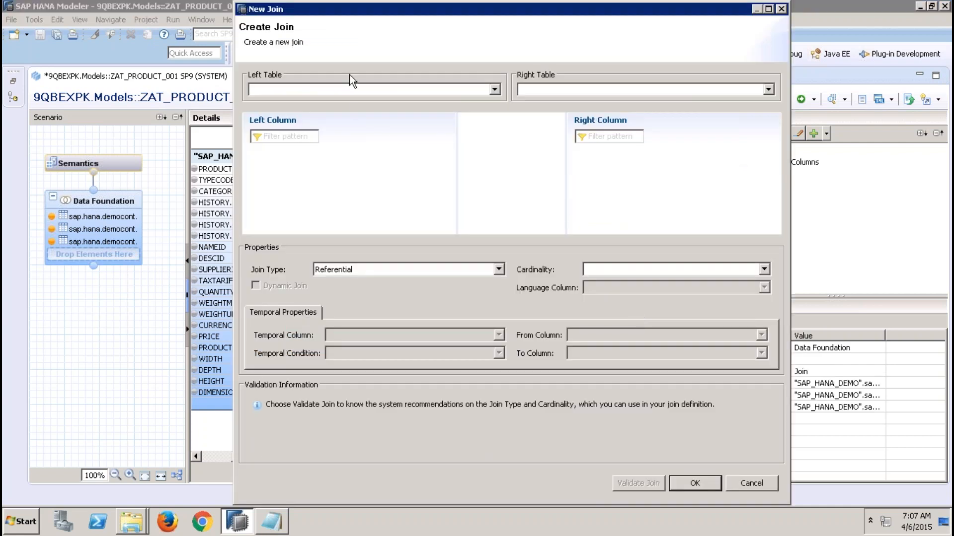
click(351, 92)
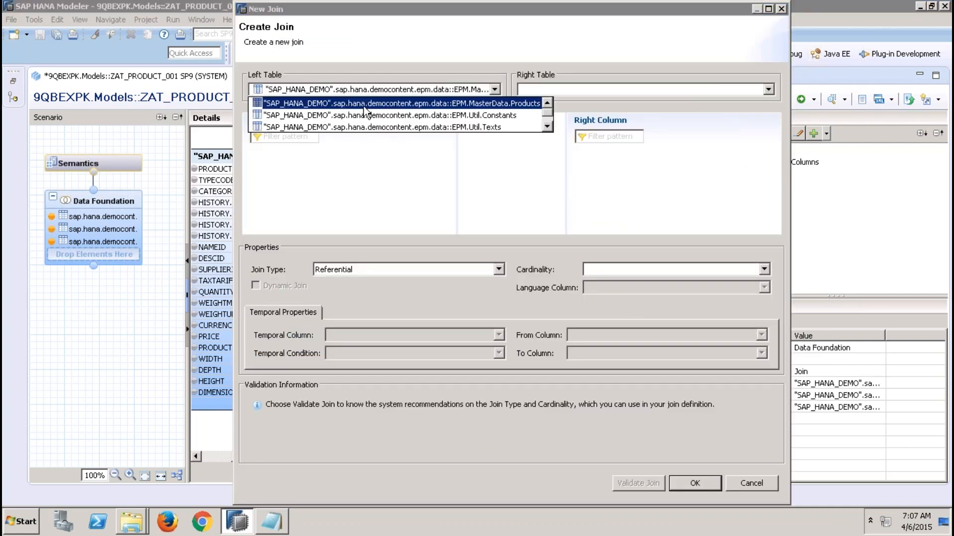
click(365, 106)
click(565, 89)
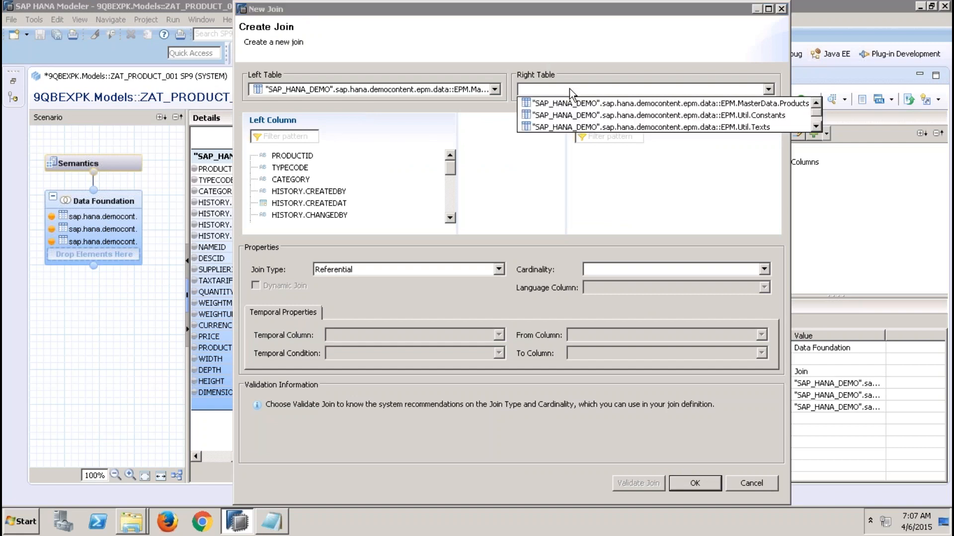
click(591, 115)
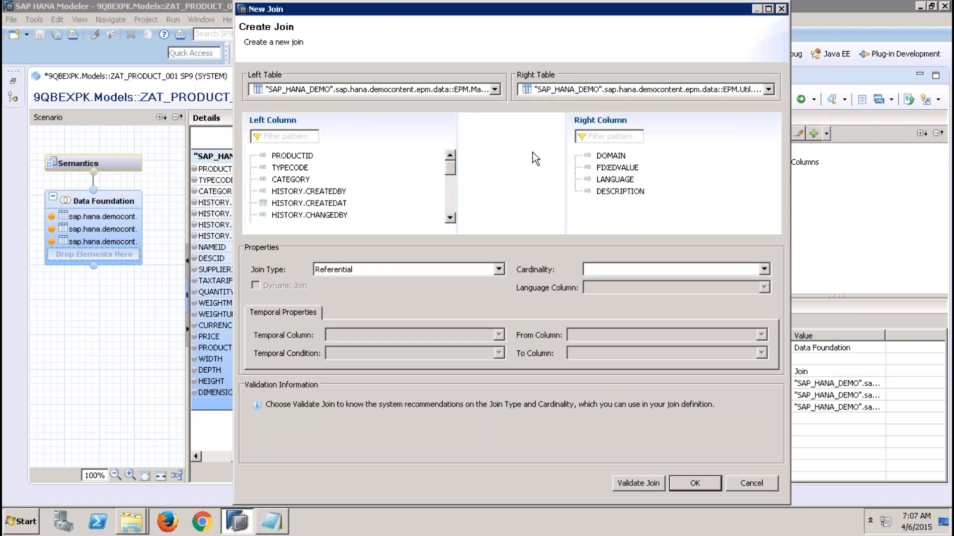
drag(304, 168, 611, 169)
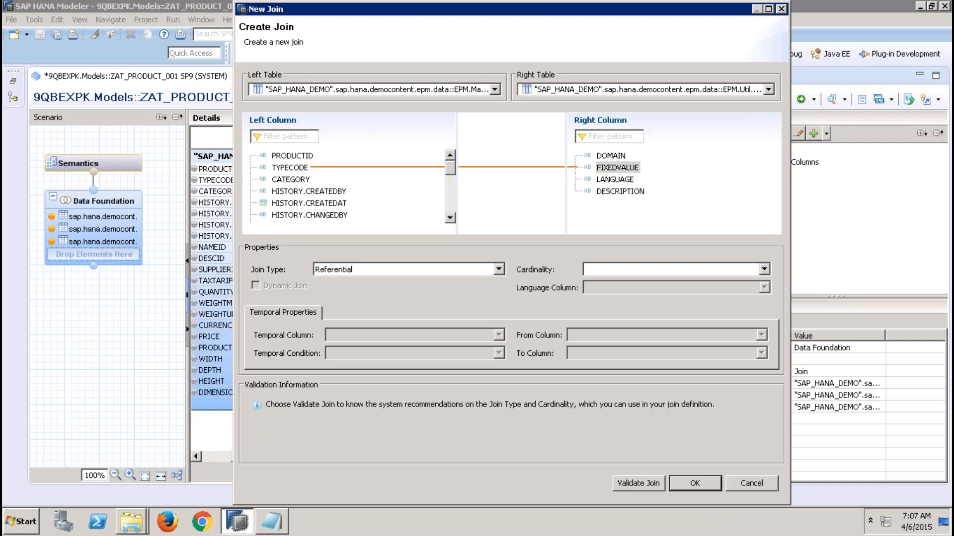
Step: Make the TYPECODE–FIXEDVALUE join a Text Join with LANGUAGE as its language column and accept it
click(483, 268)
click(379, 319)
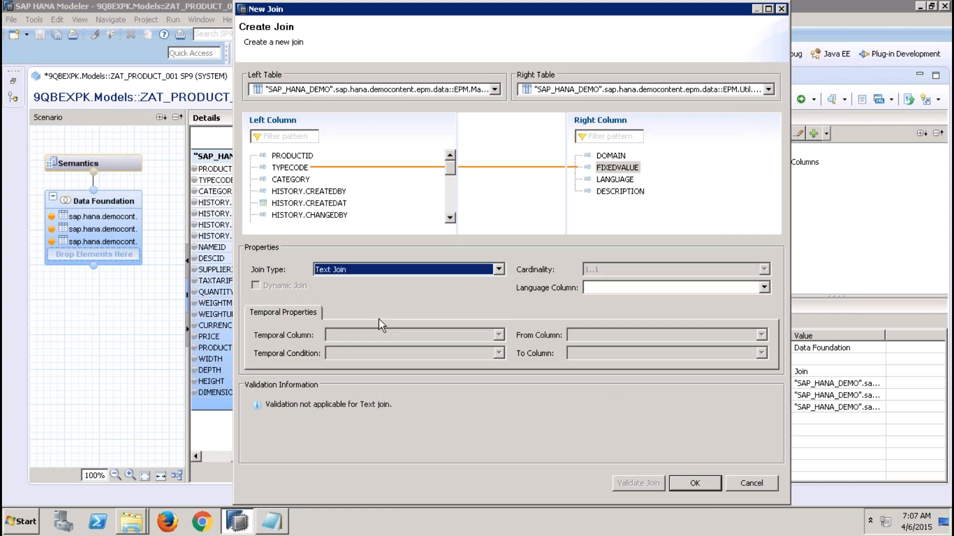
click(633, 290)
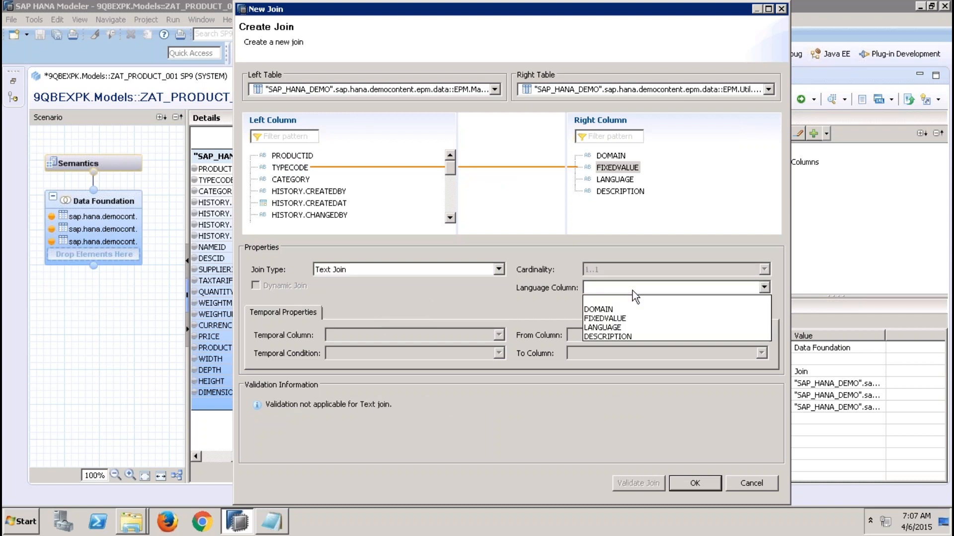
click(611, 329)
click(695, 484)
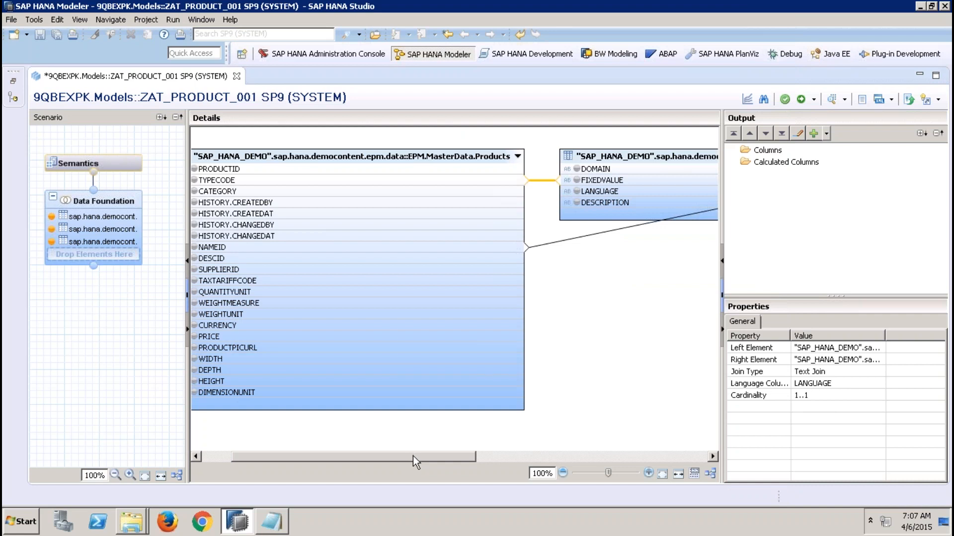
Step: Add PRODUCTID and CATEGORY from the Products table and DESCRIPTION from Util.Constants to the output columns
drag(412, 456, 374, 455)
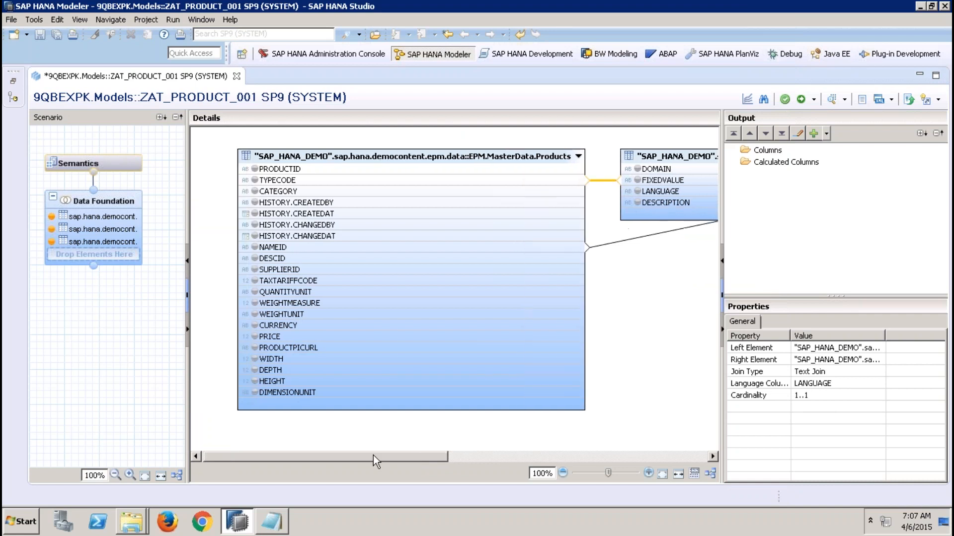
click(258, 170)
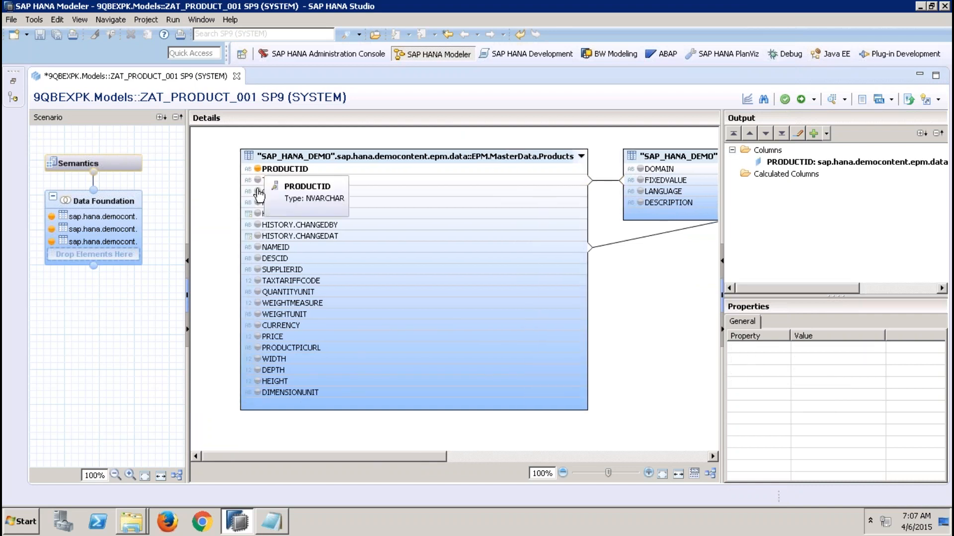
click(258, 192)
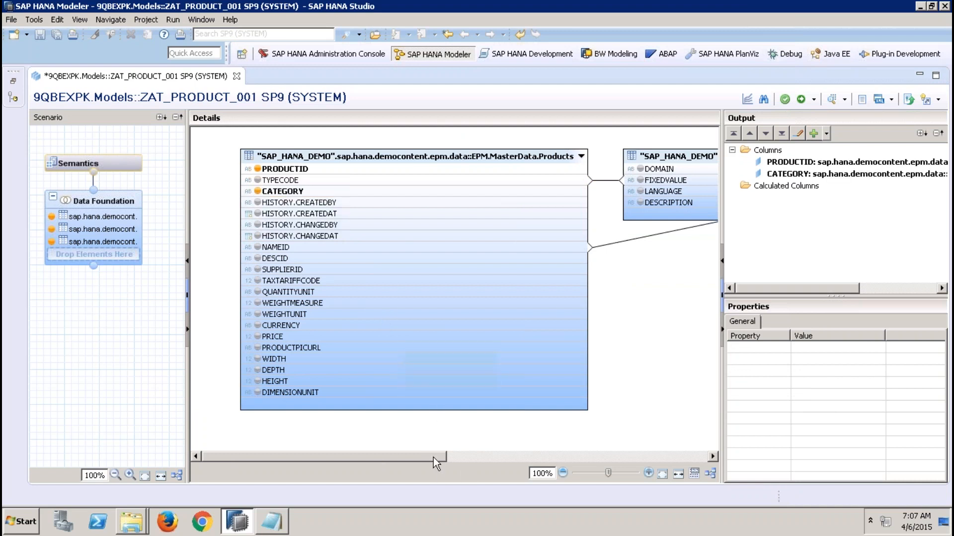
drag(435, 458, 525, 457)
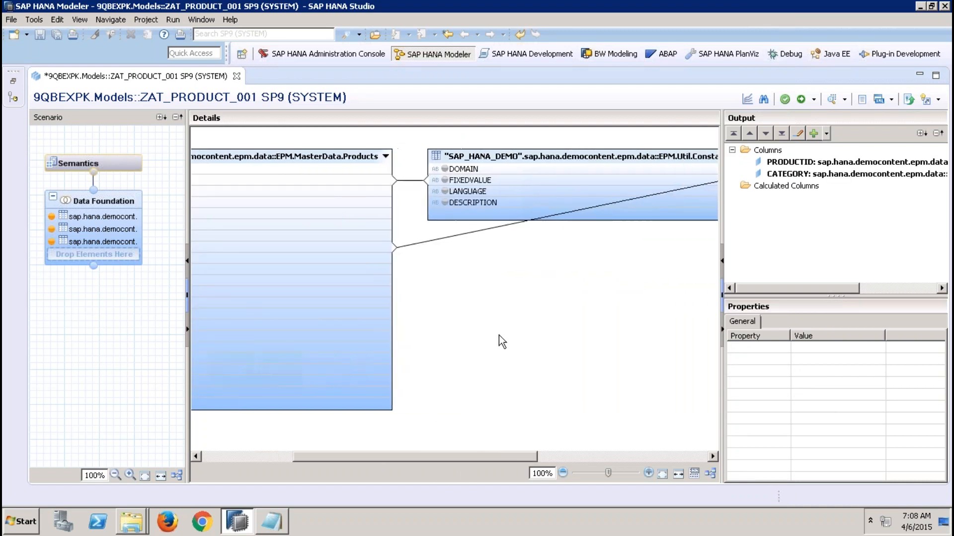
click(445, 204)
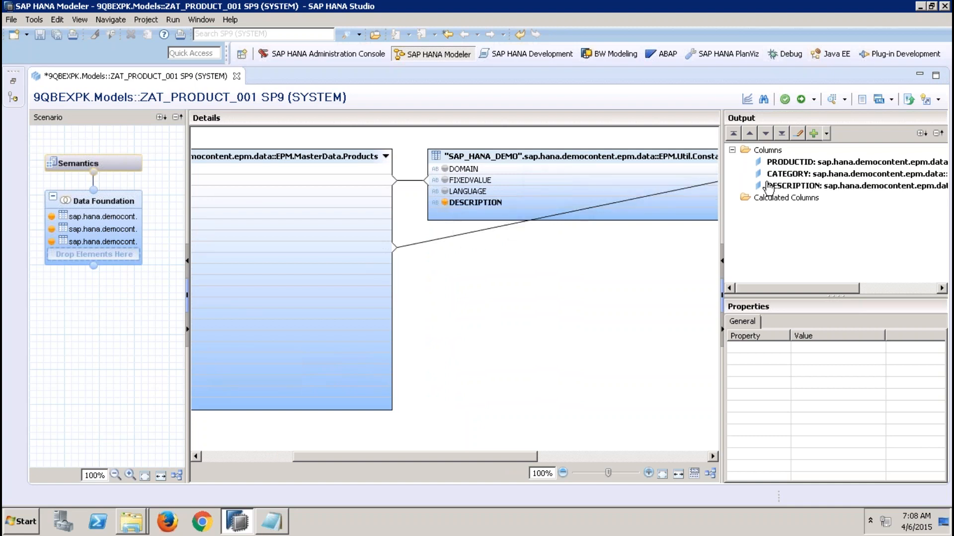
Step: Set both the name and the label of the DESCRIPTION output column to ProductType
click(796, 185)
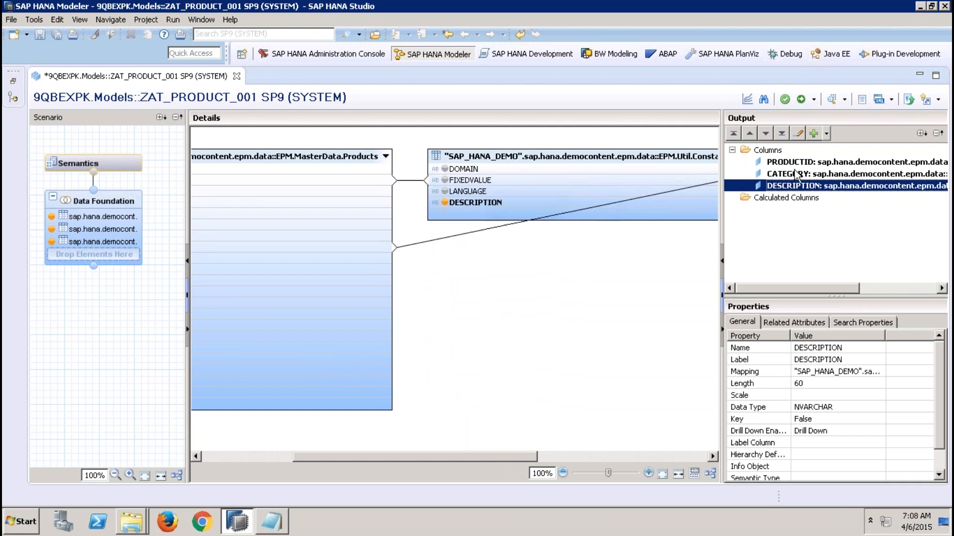
click(848, 349)
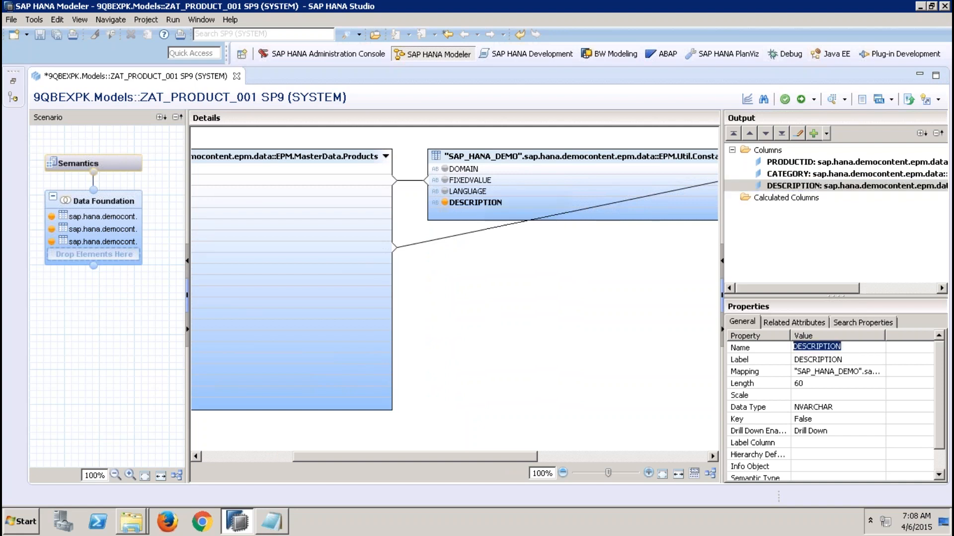
text(ProductType)
key(shift+Home)
key(ctrl+c)
click(801, 356)
click(817, 359)
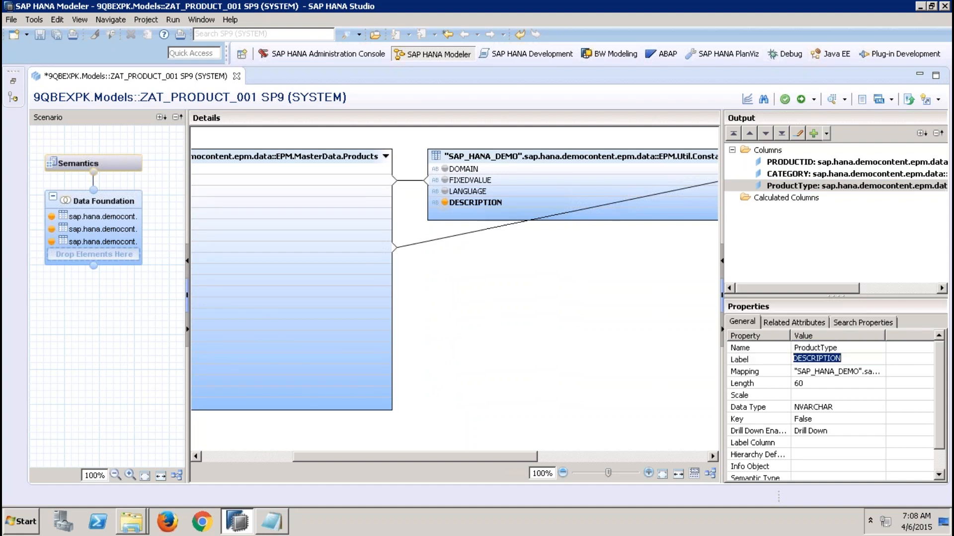
key(ctrl+v)
click(547, 318)
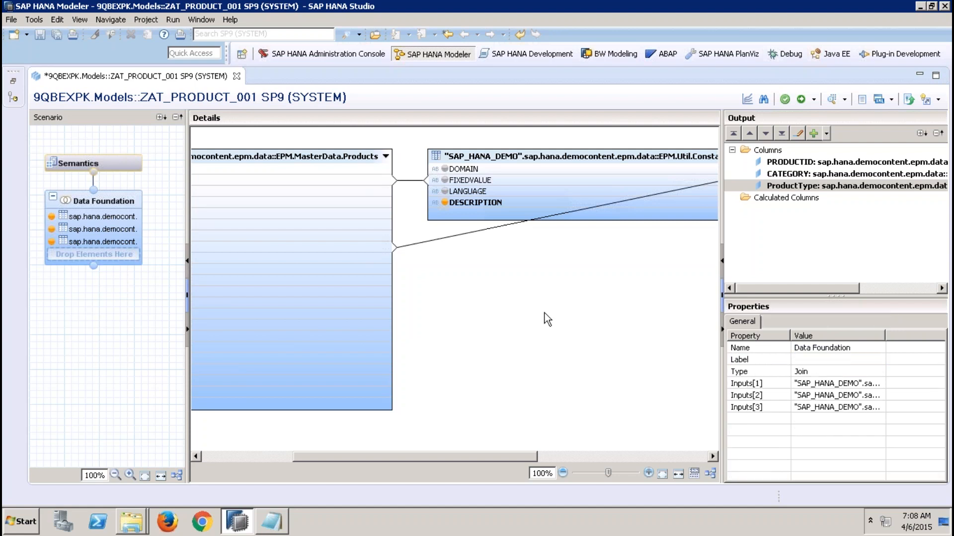
Step: Add TEXT from the Util.Texts table to the output and set its name and label to ProductName
click(599, 457)
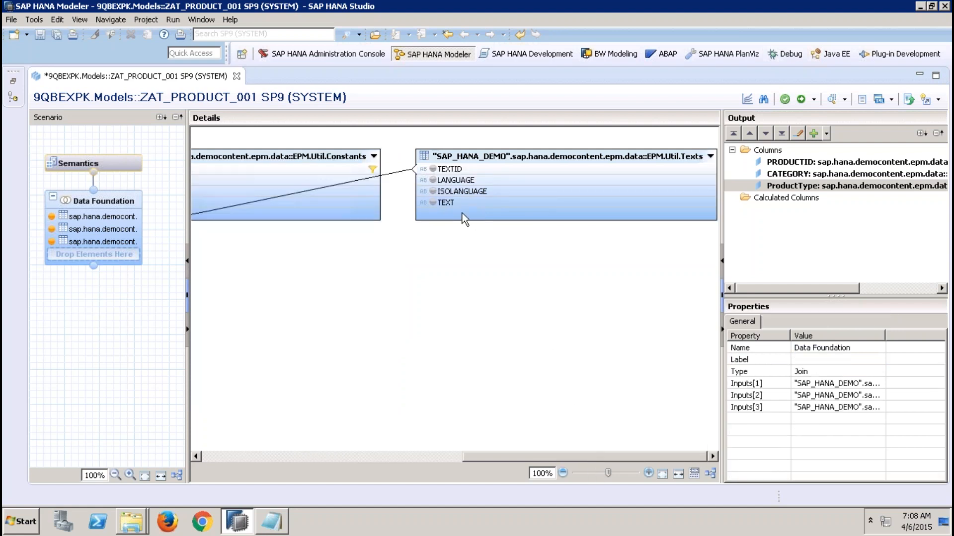
click(432, 202)
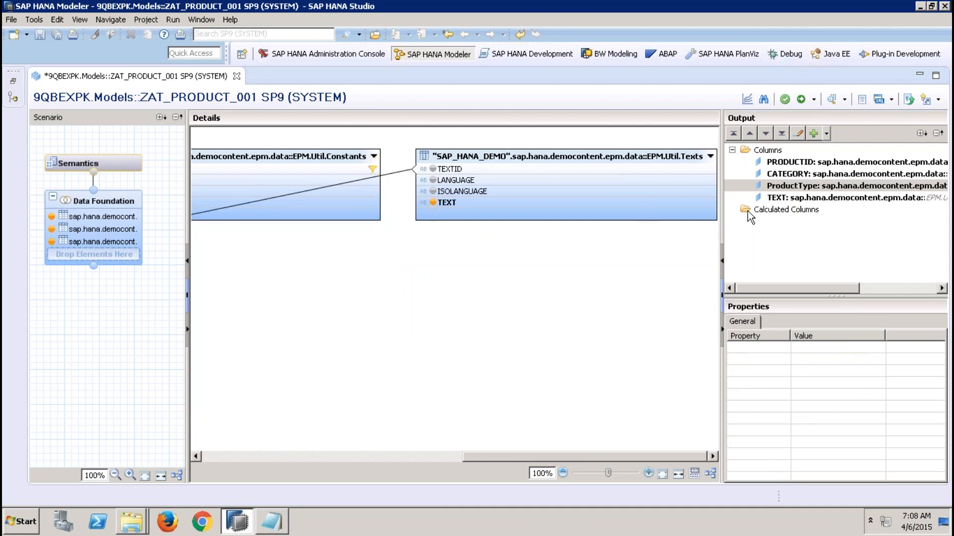
click(795, 198)
click(827, 348)
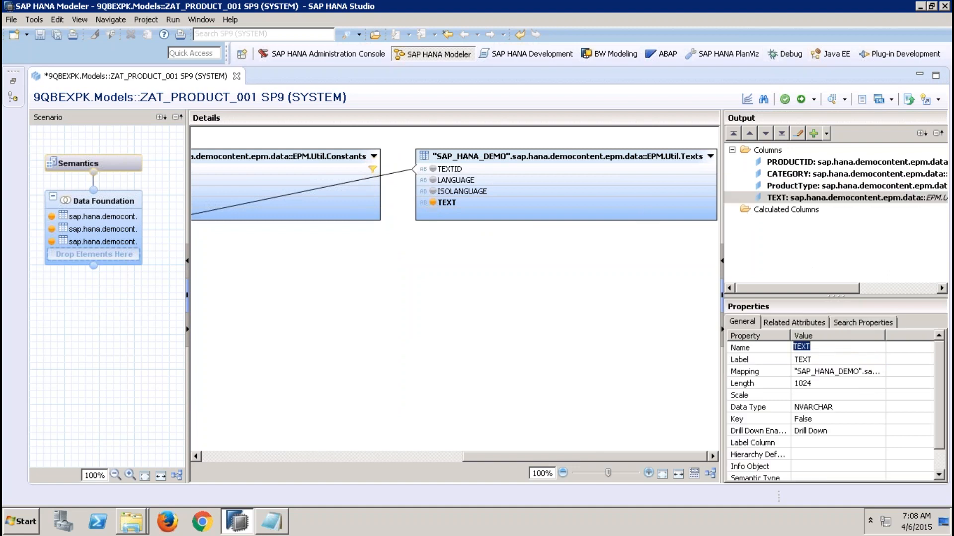
text(ProductNa)
key(ctrl+a)
key(ctrl+c)
click(841, 363)
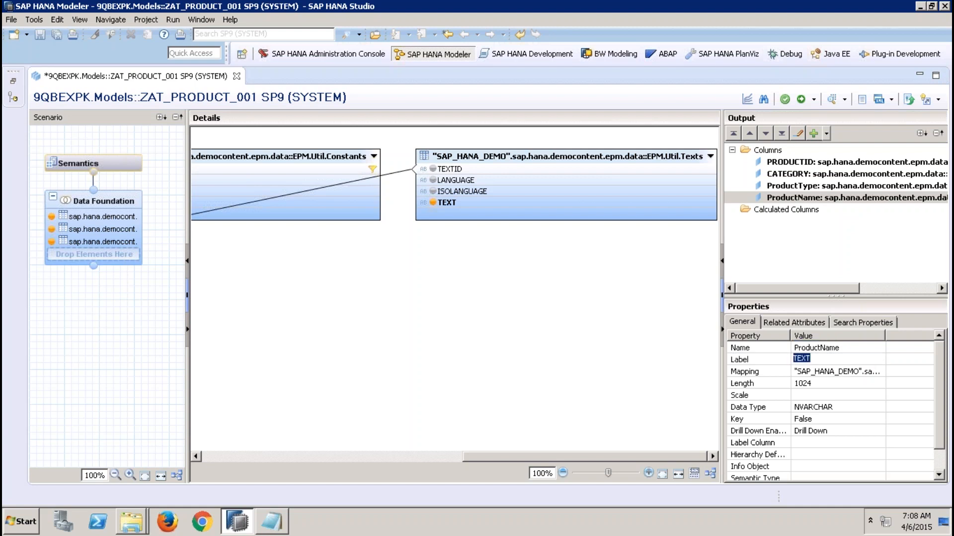
key(ctrl+v)
click(543, 321)
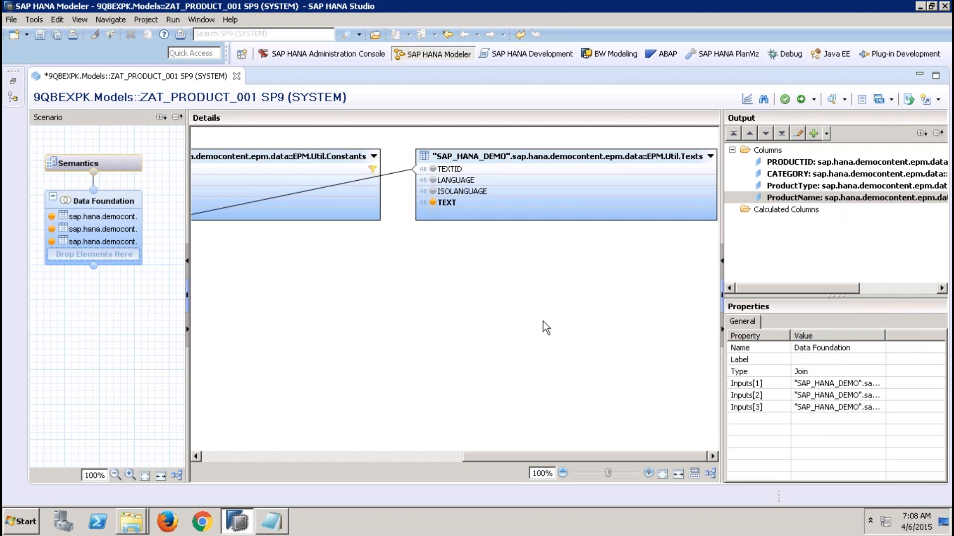
Step: Mark PRODUCTID as the key column in Semantics, and activate and close the product view
click(118, 165)
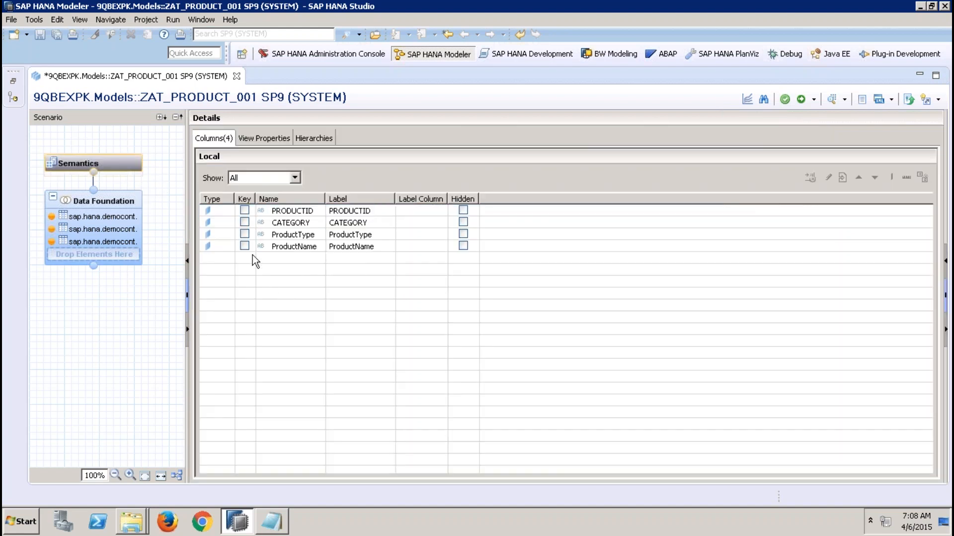
click(245, 210)
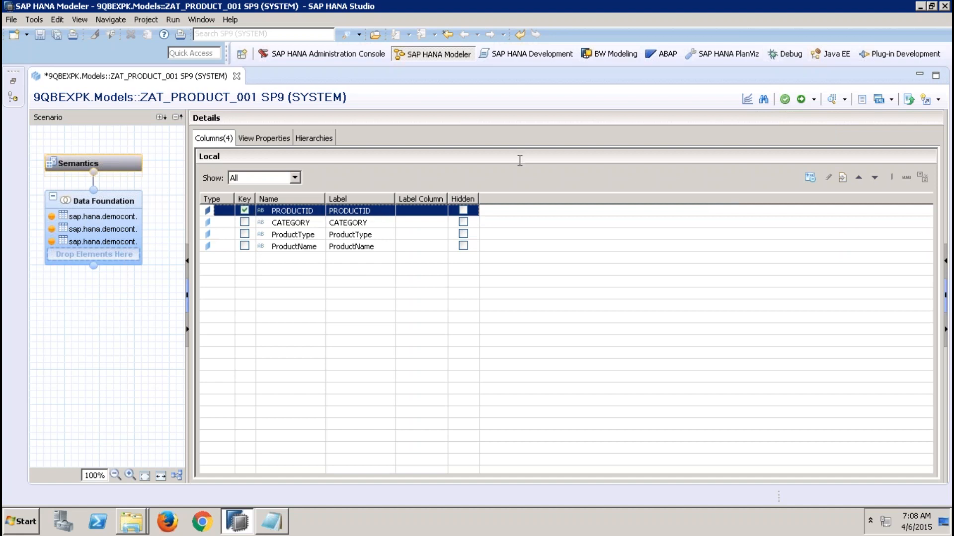
click(801, 98)
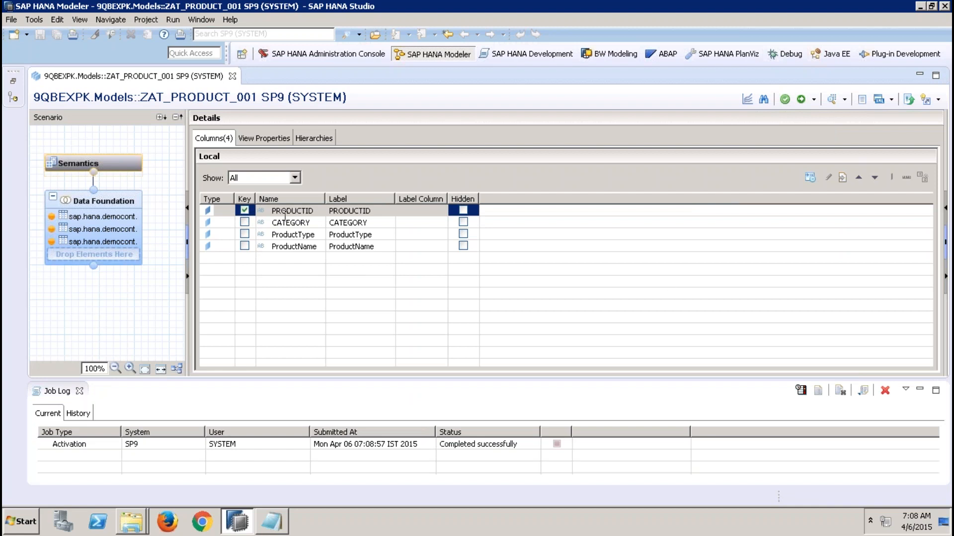
click(232, 76)
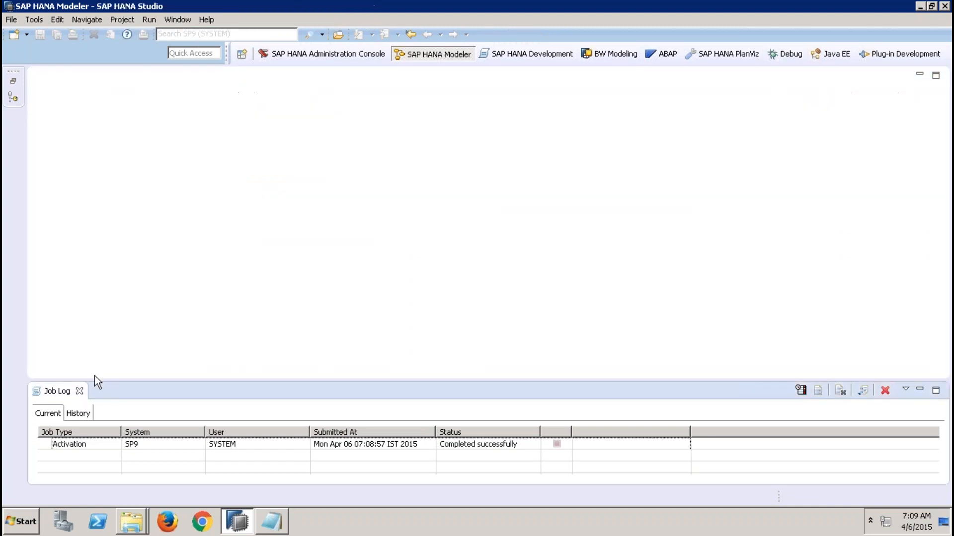
click(80, 392)
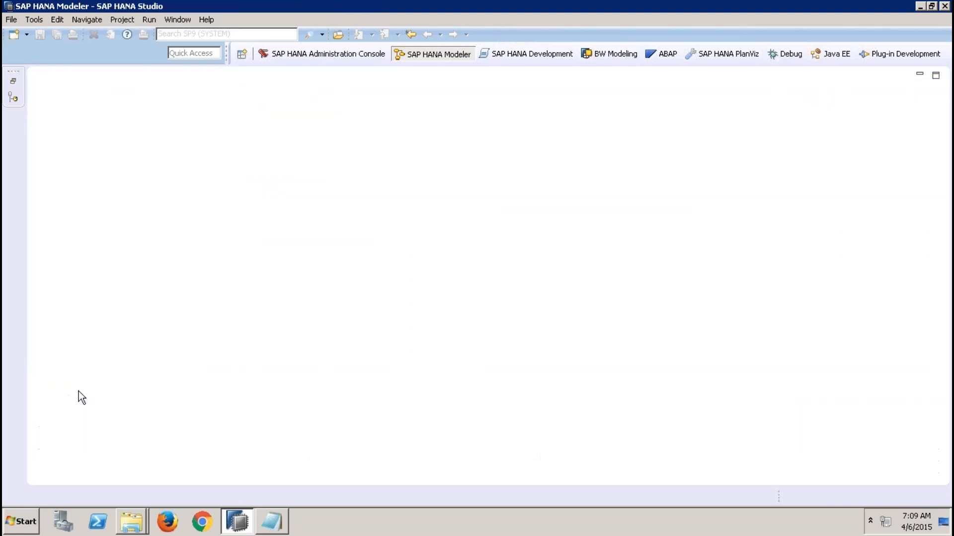
Step: Create a standard attribute view named ZAT_SLSORDER_STATUS_001 in the Models package and collapse the Systems view
click(16, 79)
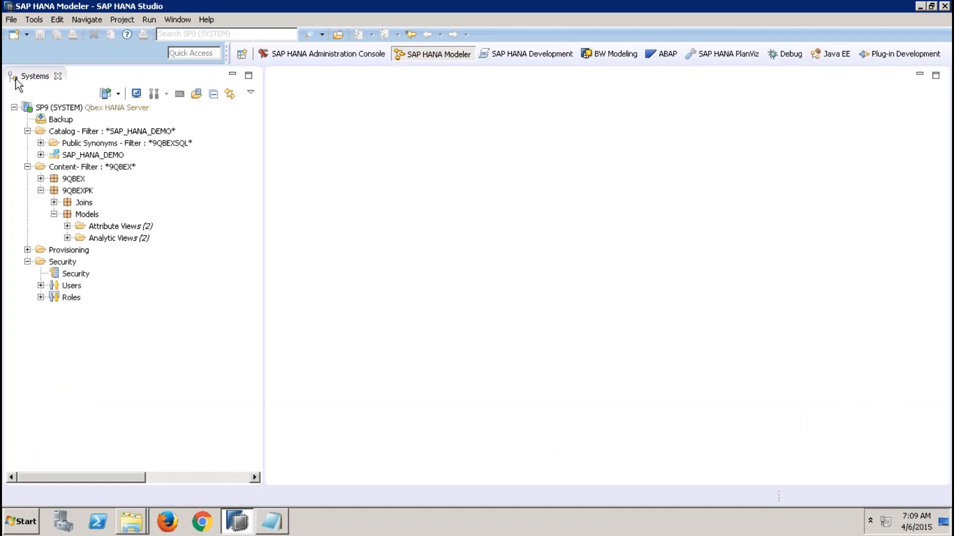
click(92, 217)
right_click(93, 219)
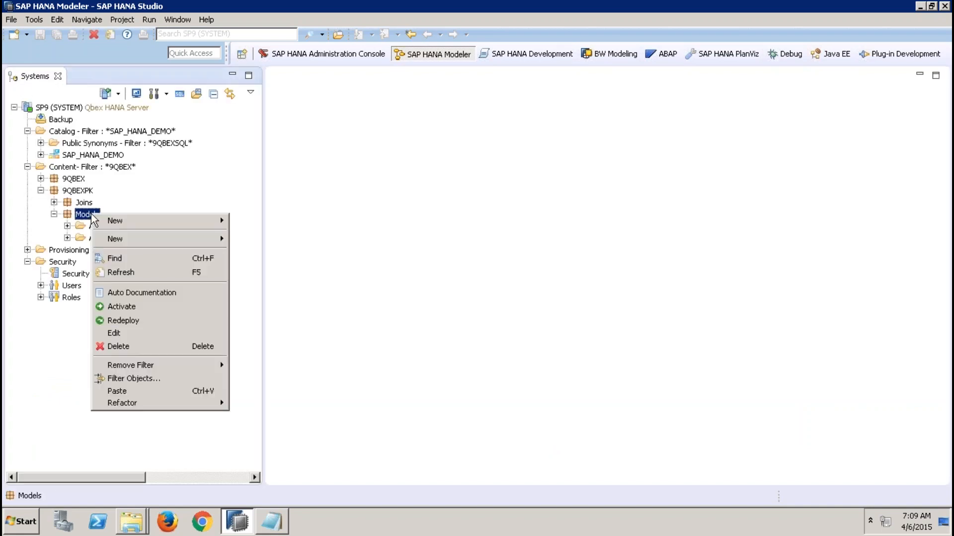
mouse_move(199, 238)
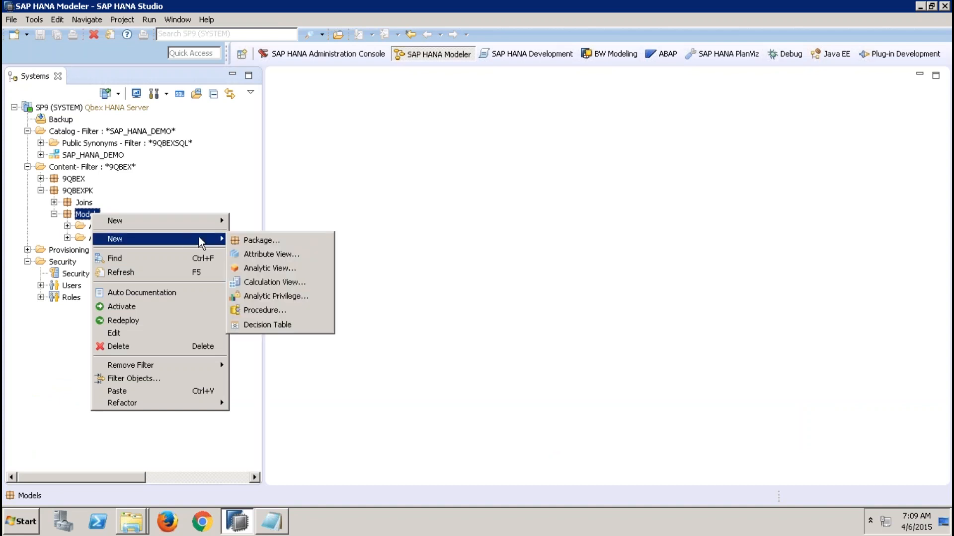
click(283, 254)
text(ZAT_)
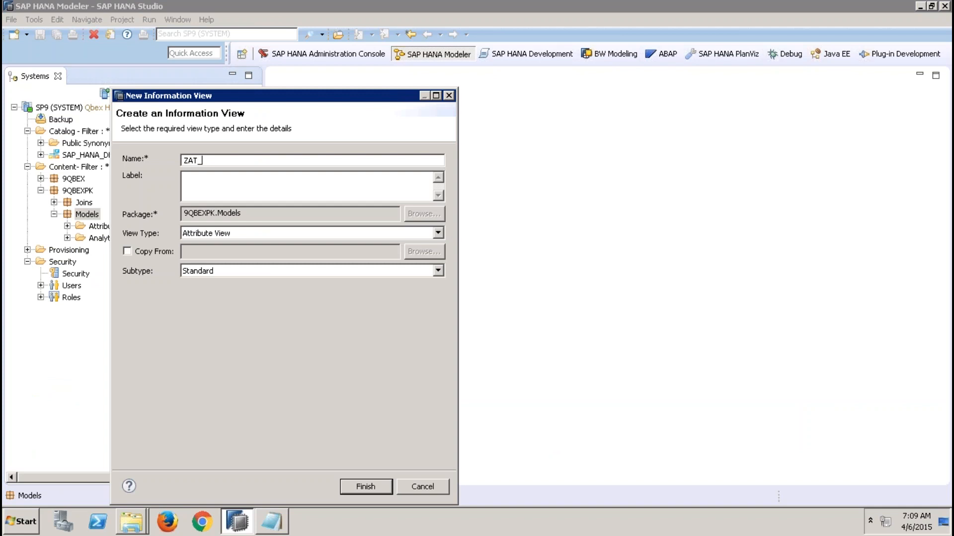
text(SLSORDER_STATUS_001)
key(Tab)
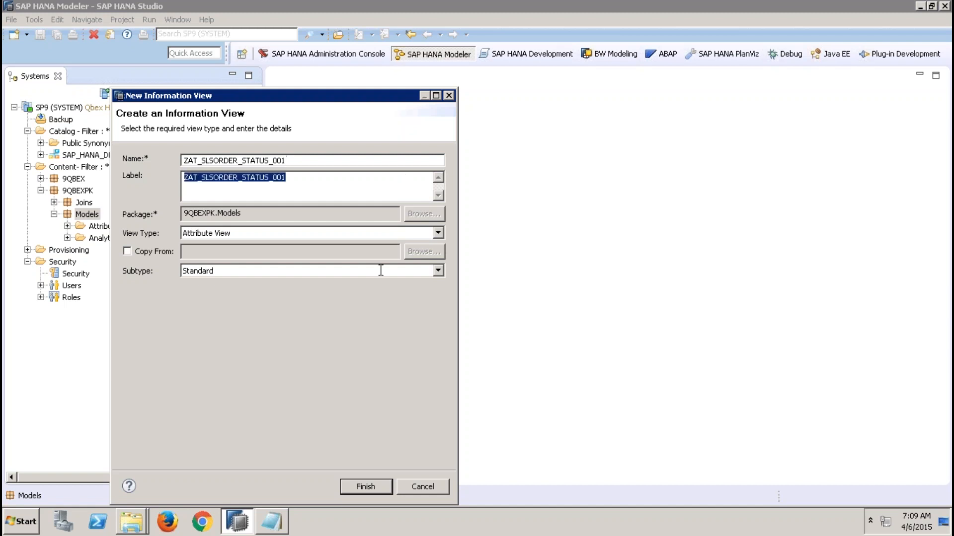
click(376, 488)
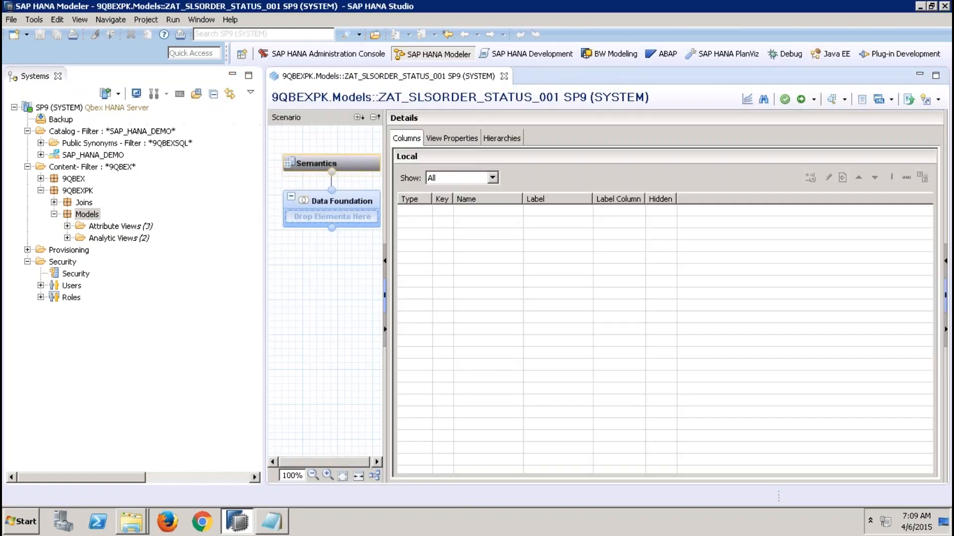
click(234, 77)
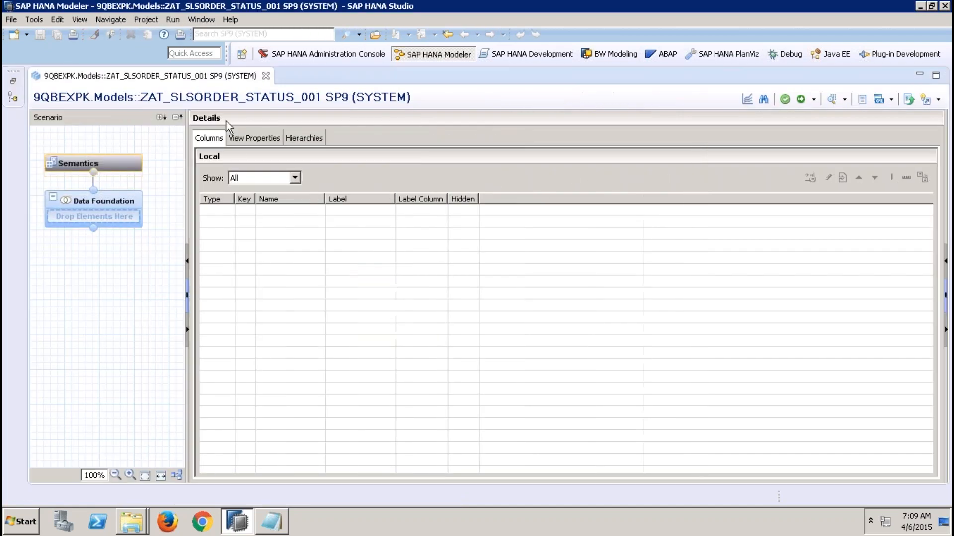
Step: Start adding tables to the Data Foundation and search for objects matching sap.hana.demo
click(125, 207)
right_click(291, 204)
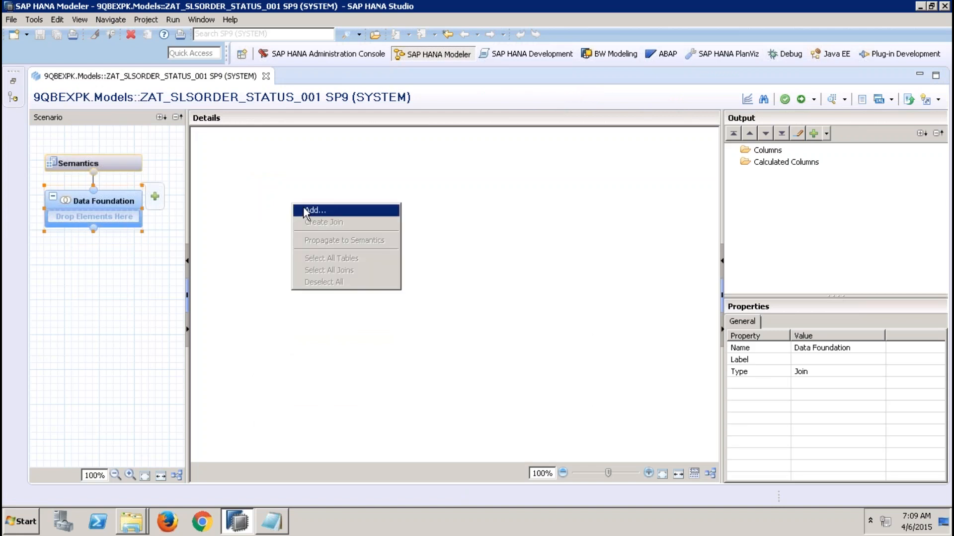
click(306, 212)
text(ProductName)
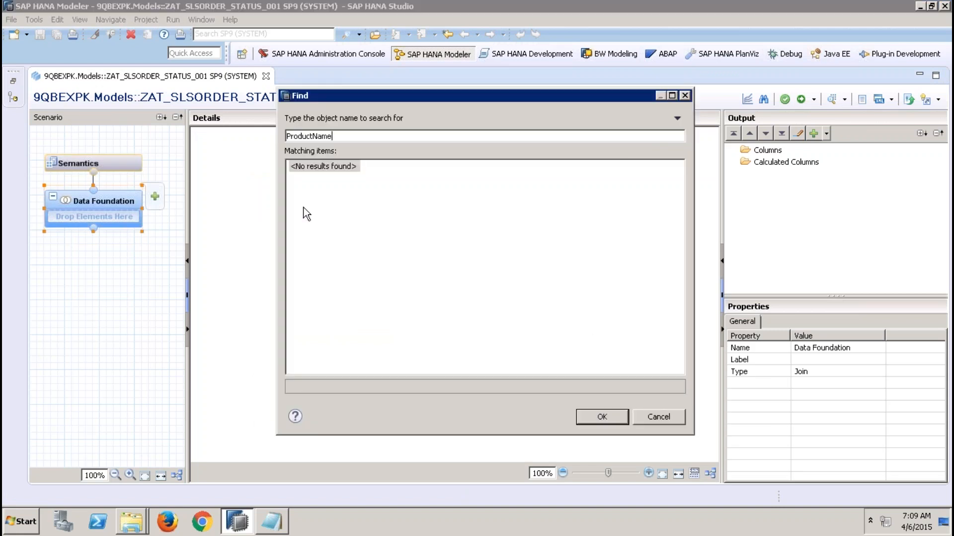
key(BackSpace)
key(BackSpace)
key(BackSpace)
key(BackSpace)
key(BackSpace)
key(BackSpace)
key(BackSpace)
key(BackSpace)
key(BackSpace)
key(BackSpace)
key(BackSpace)
text(S)
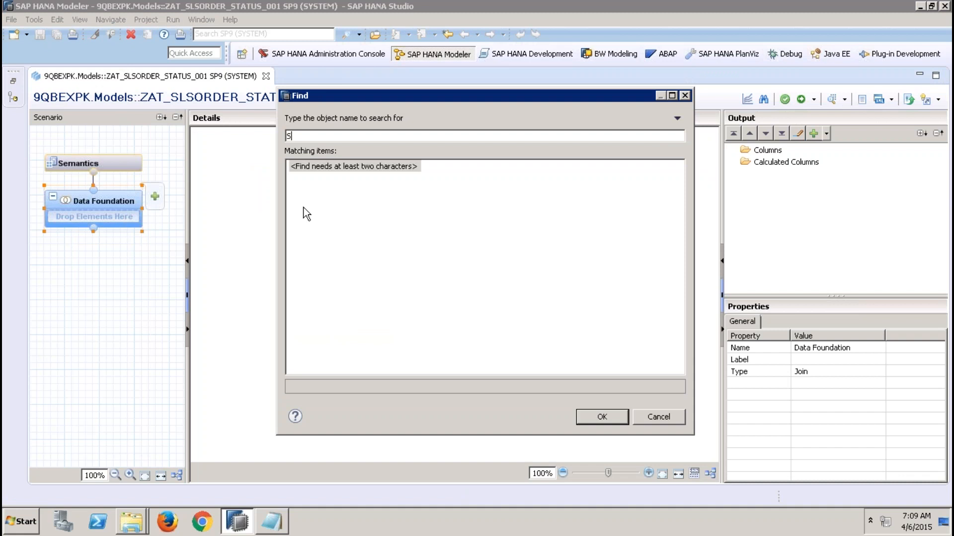
key(BackSpace)
text(sa)
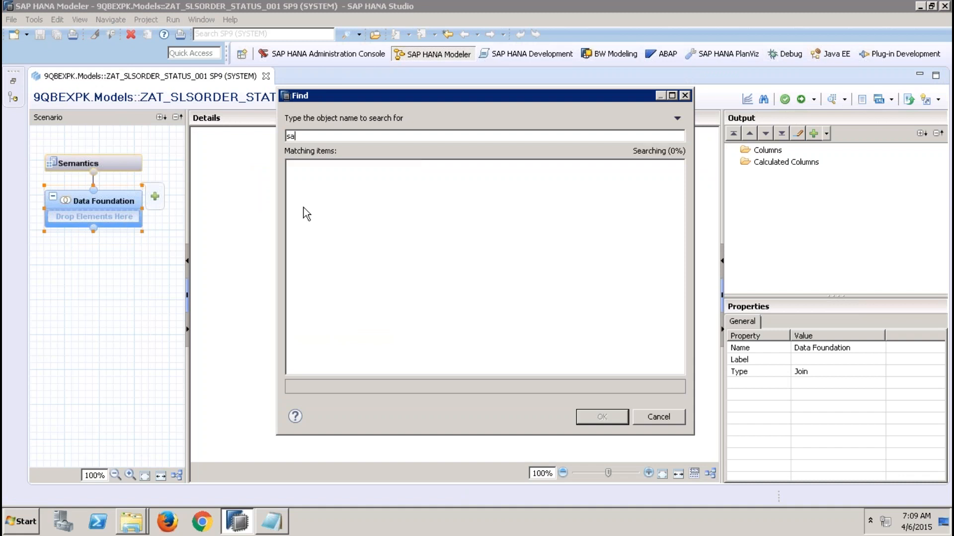
text(p.hana.demo)
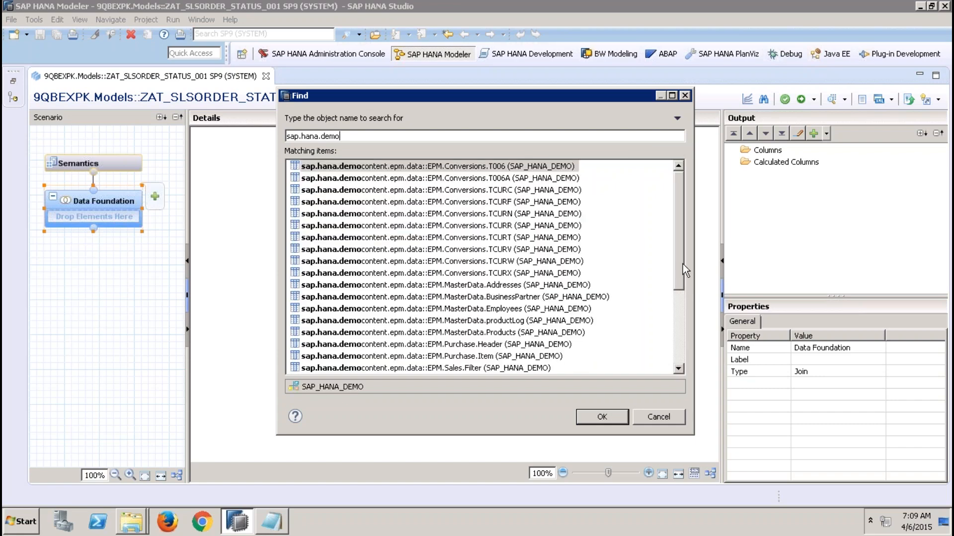
Step: Add the EPM.Sales.Header and EPM.Util.Constants tables of SAP_HANA_DEMO to the Data Foundation
drag(683, 264, 681, 317)
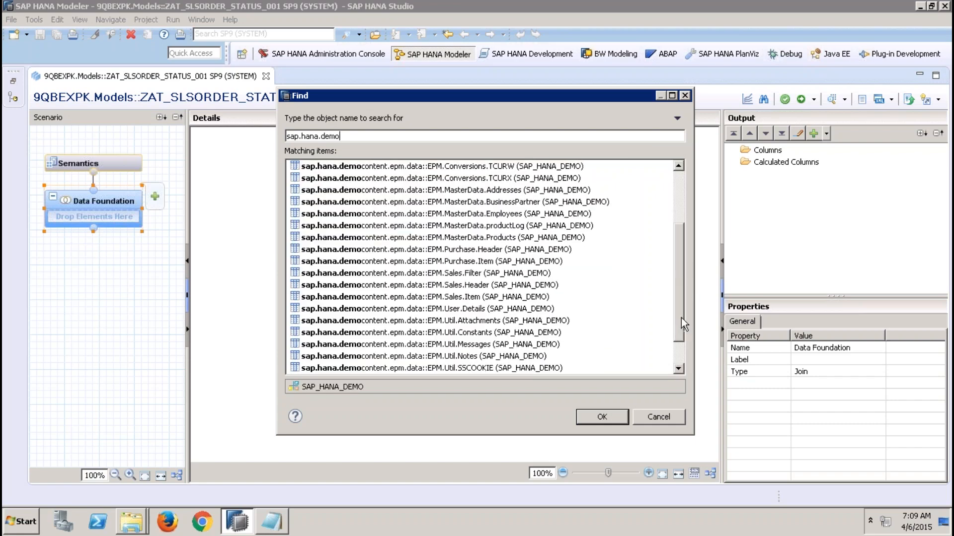
click(519, 285)
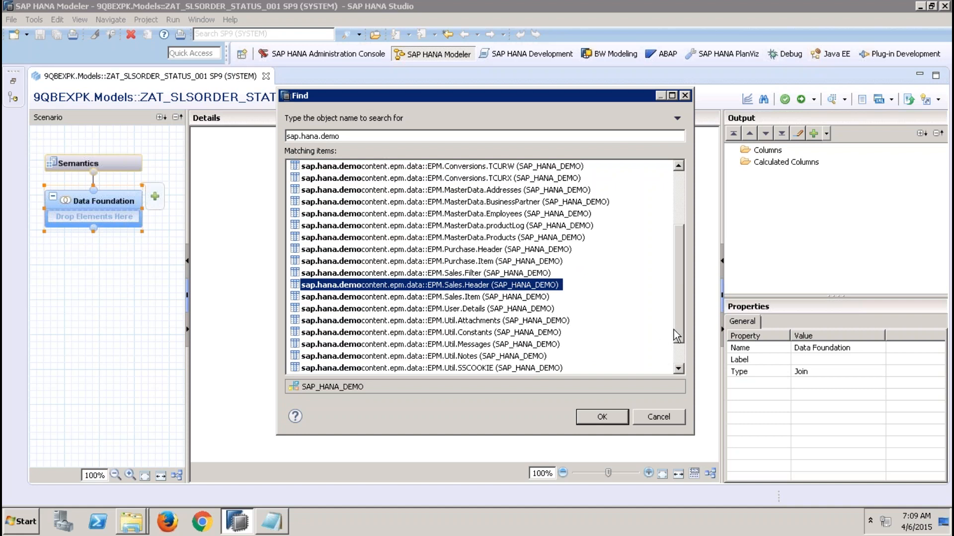
scroll(677, 340, down, 1)
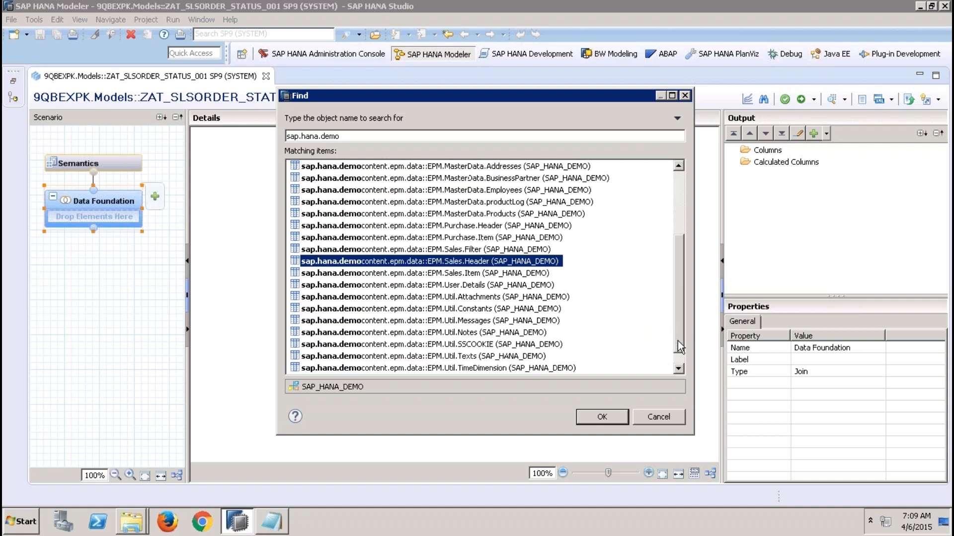
ctrl+click(540, 308)
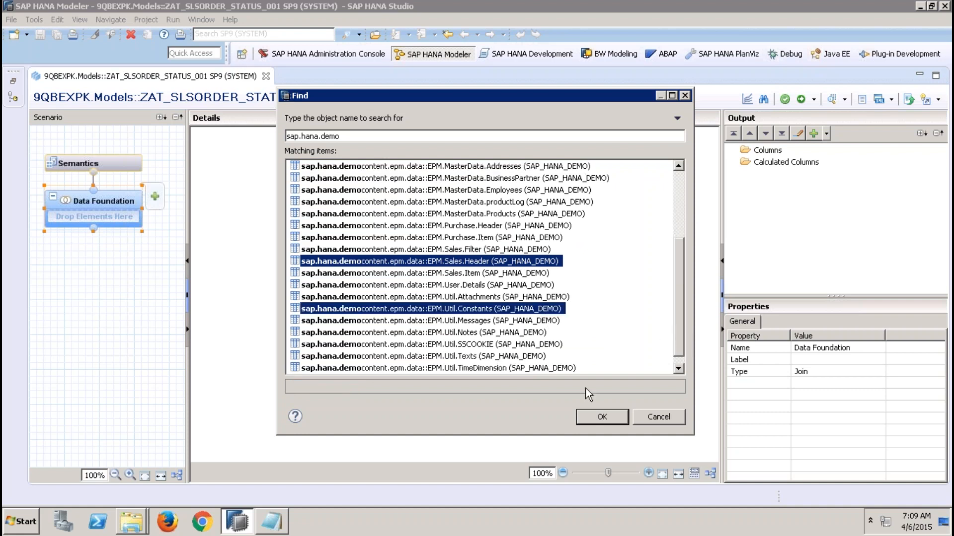
click(608, 419)
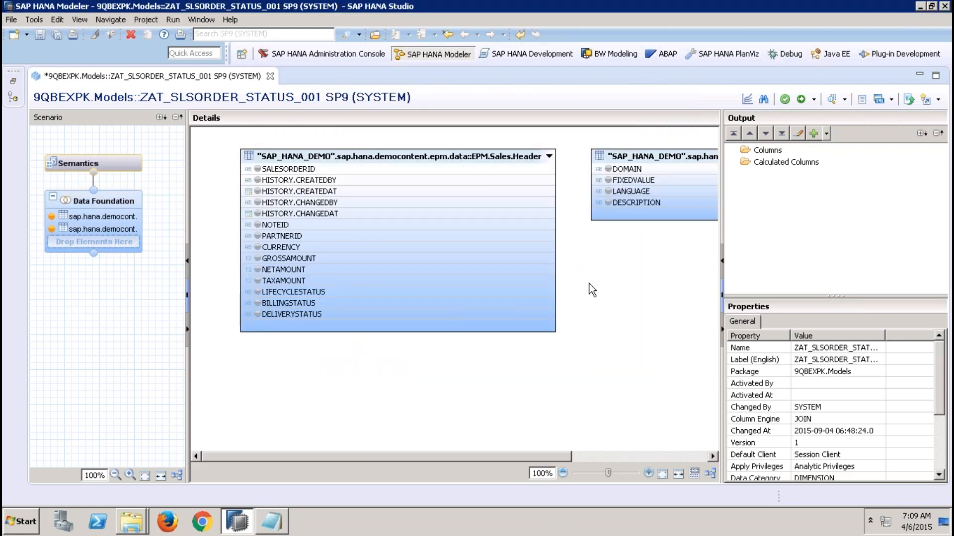
Step: Apply a filter to the DOMAIN column of the Util.Constants table with operator Equal and value D_SO_LC
right_click(632, 168)
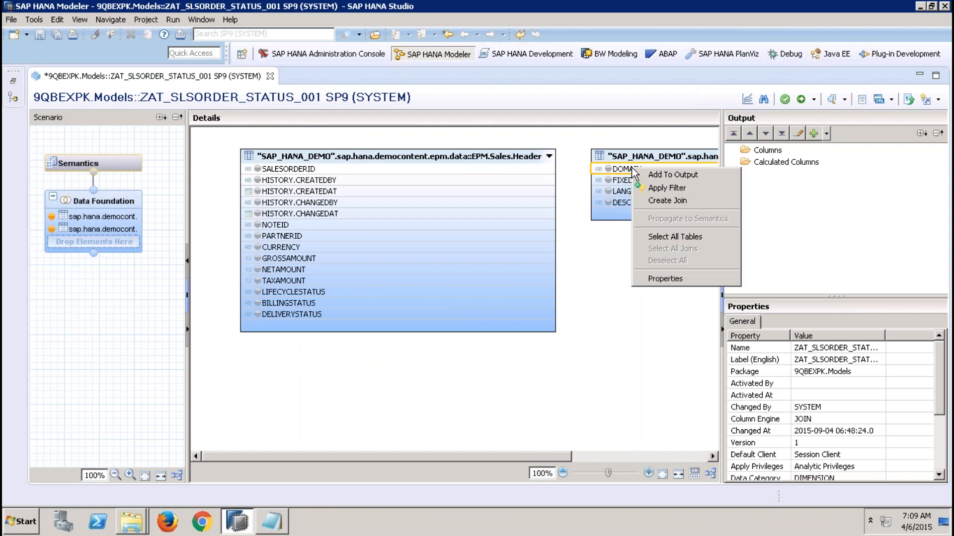
click(665, 190)
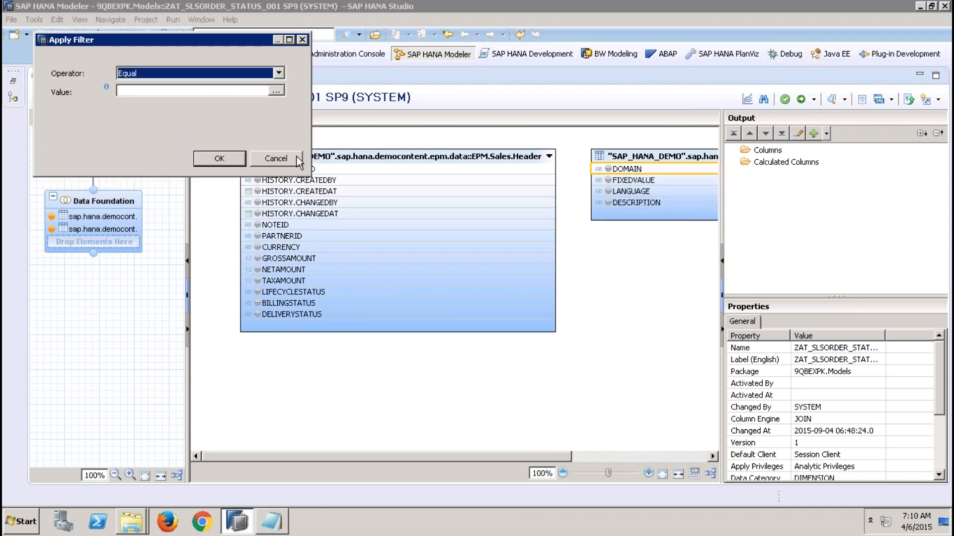
click(279, 91)
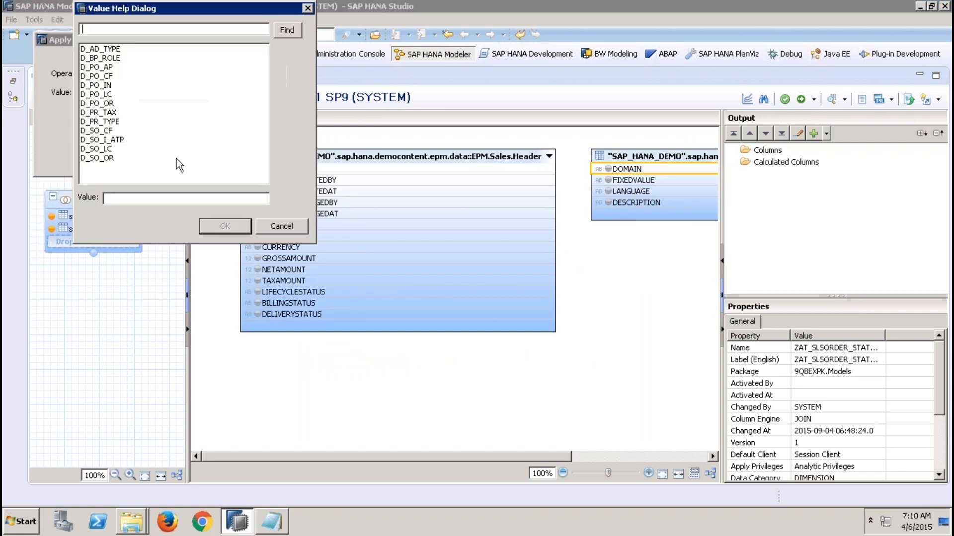
click(119, 149)
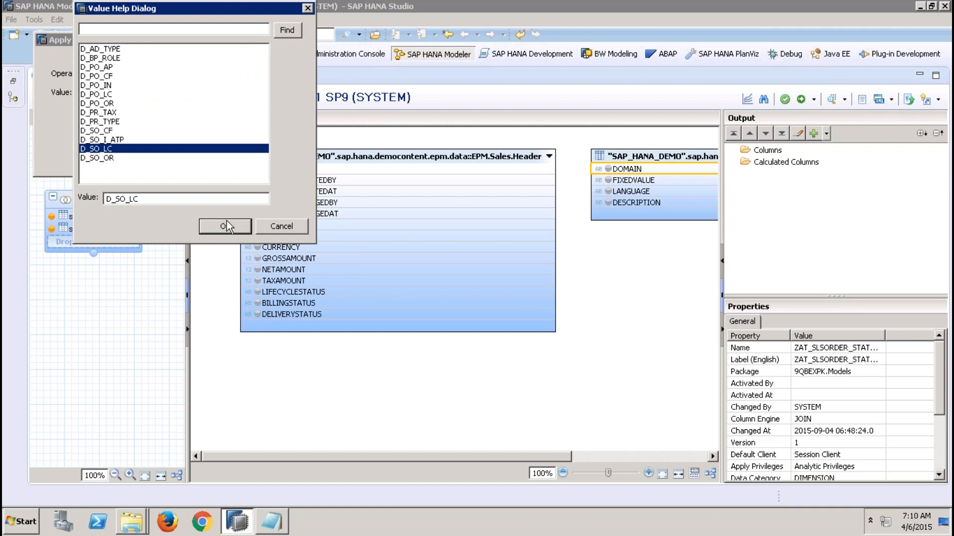
click(226, 226)
click(223, 160)
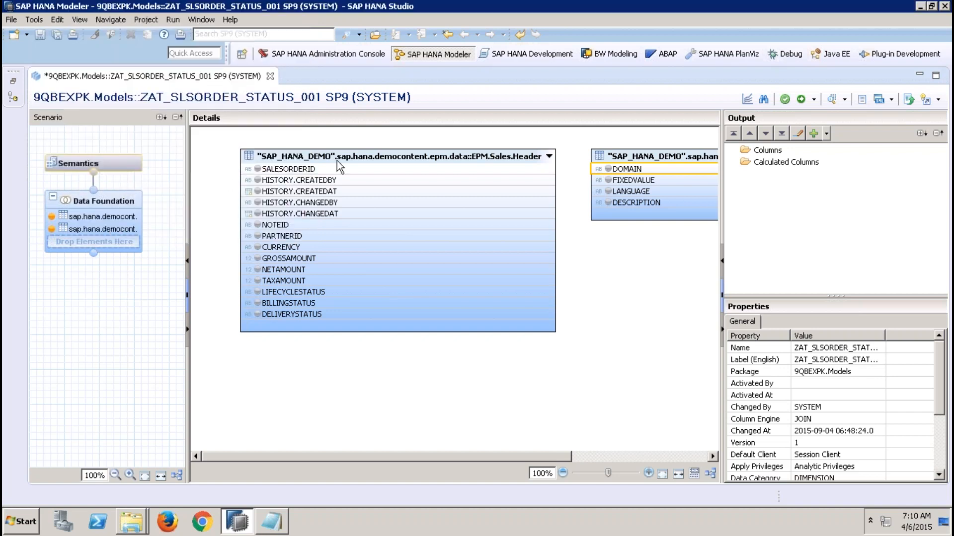
Step: Create a join between Sales.Header as left table and Util.Constants as right table, linking LIFECYCLESTATUS to FIXEDVALUE
right_click(588, 259)
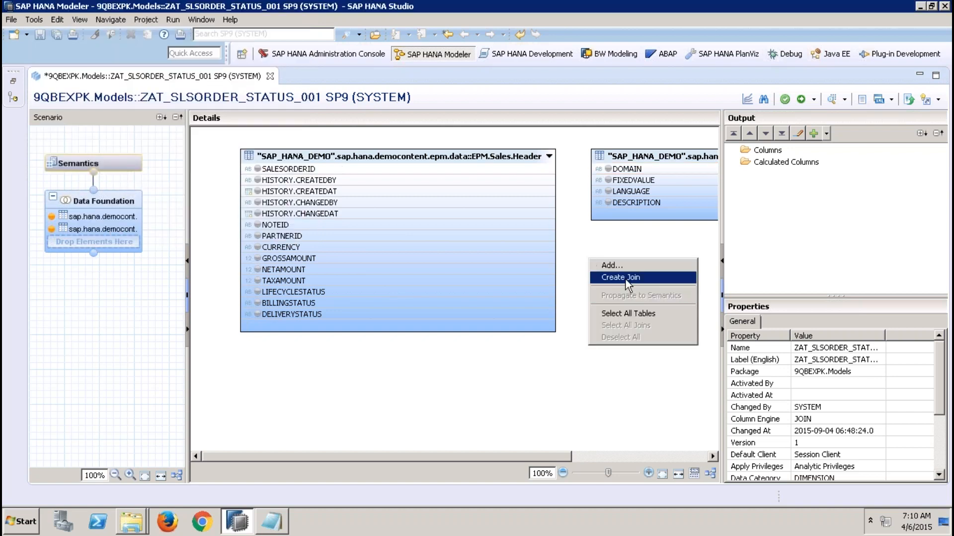
click(625, 280)
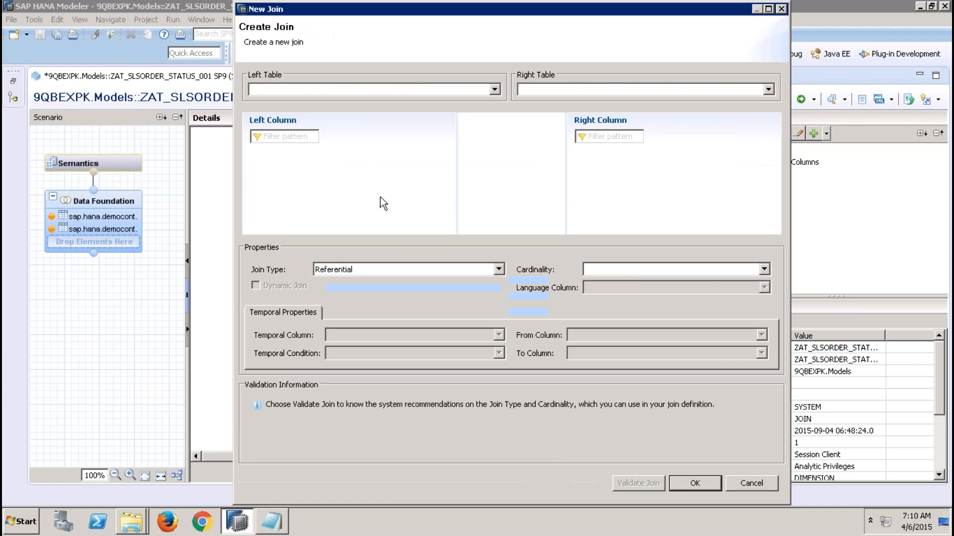
click(392, 94)
click(417, 99)
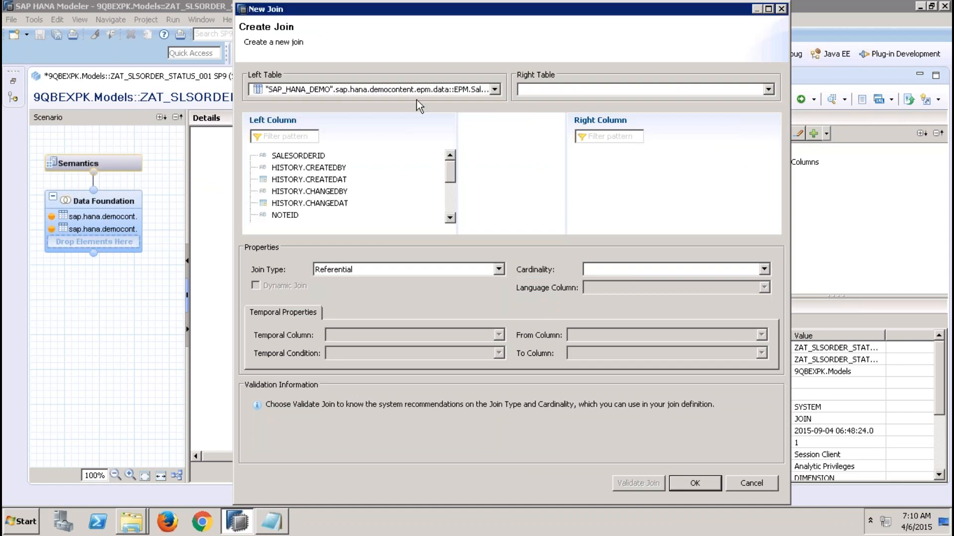
click(587, 92)
click(597, 112)
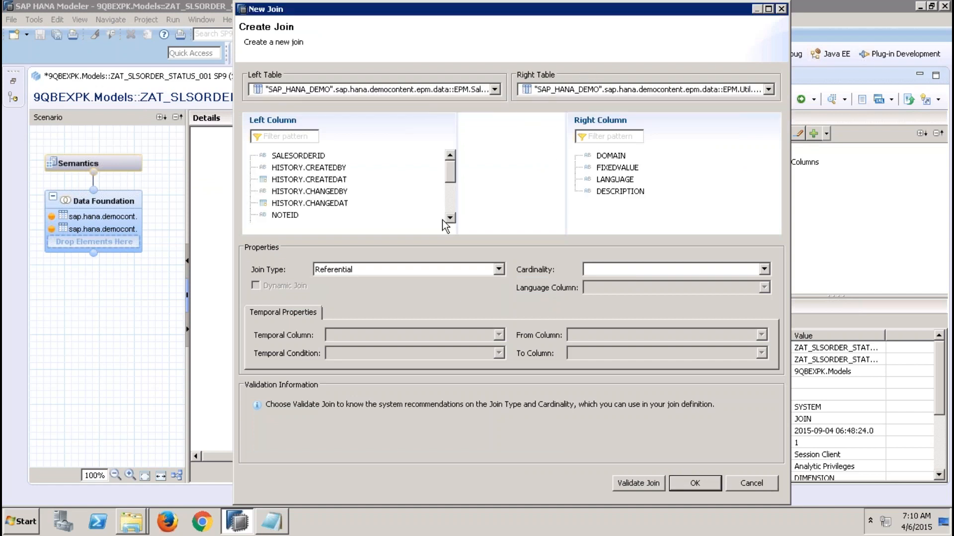
click(448, 204)
click(448, 204)
mouse_move(328, 196)
mouse_down()
mouse_move(613, 179)
mouse_move(615, 169)
mouse_up()
Step: Set the join type to Text Join with LANGUAGE as the language column and confirm the join
click(499, 269)
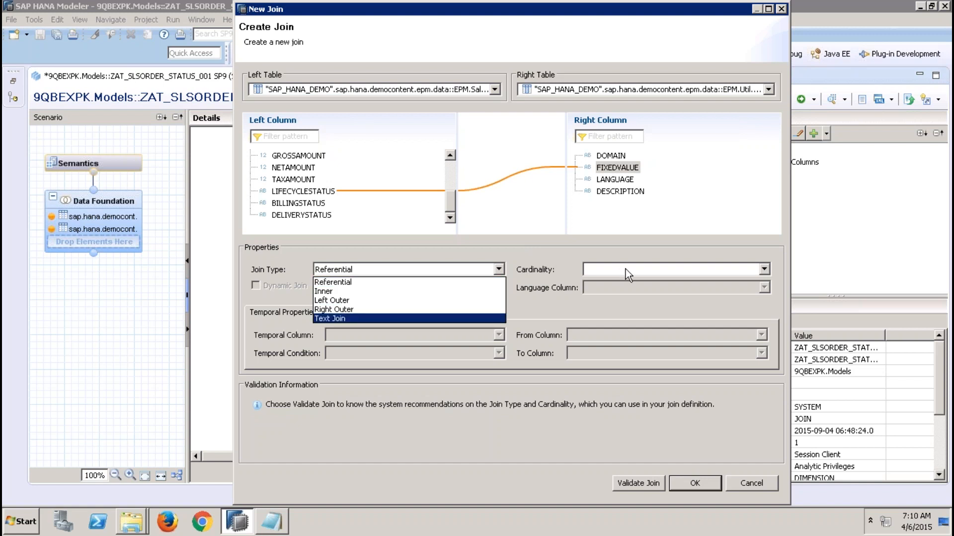
click(472, 319)
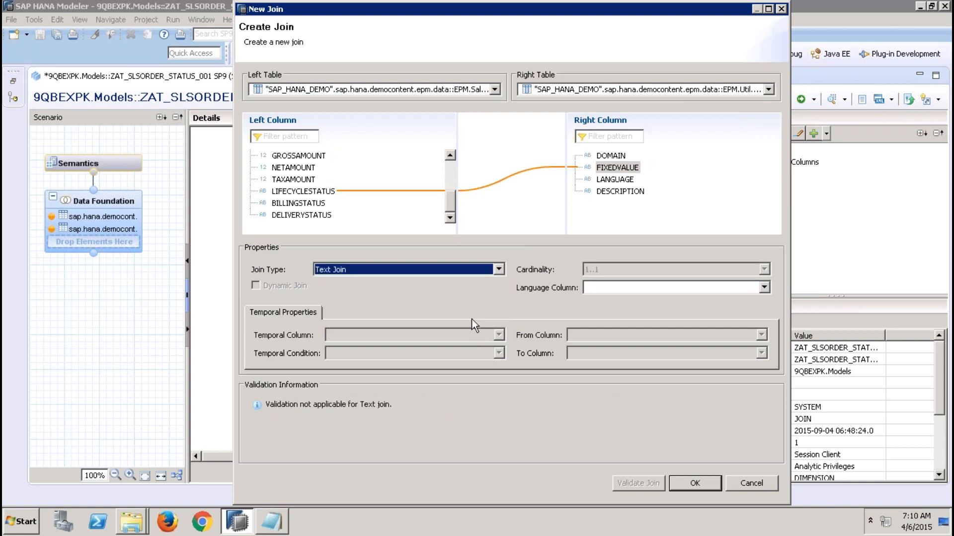
click(641, 288)
click(615, 328)
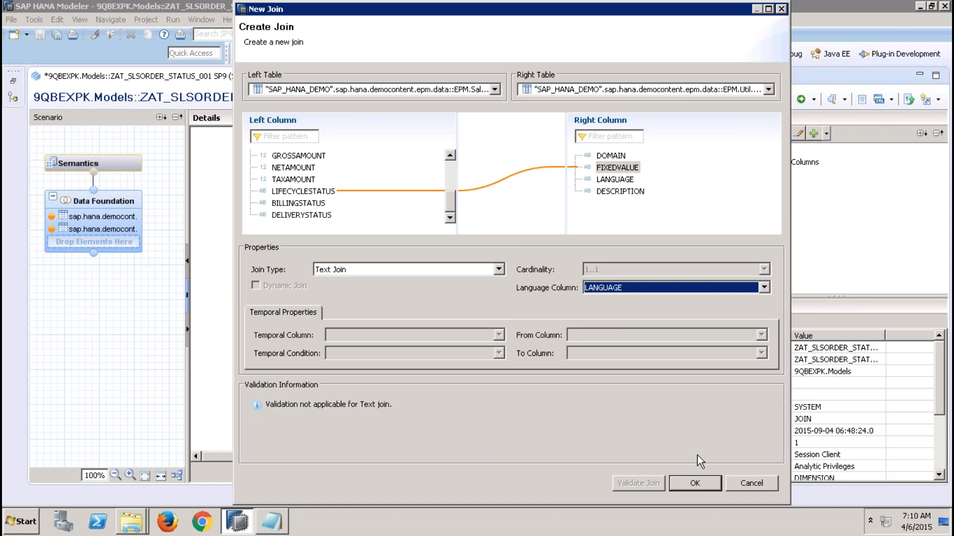
click(691, 484)
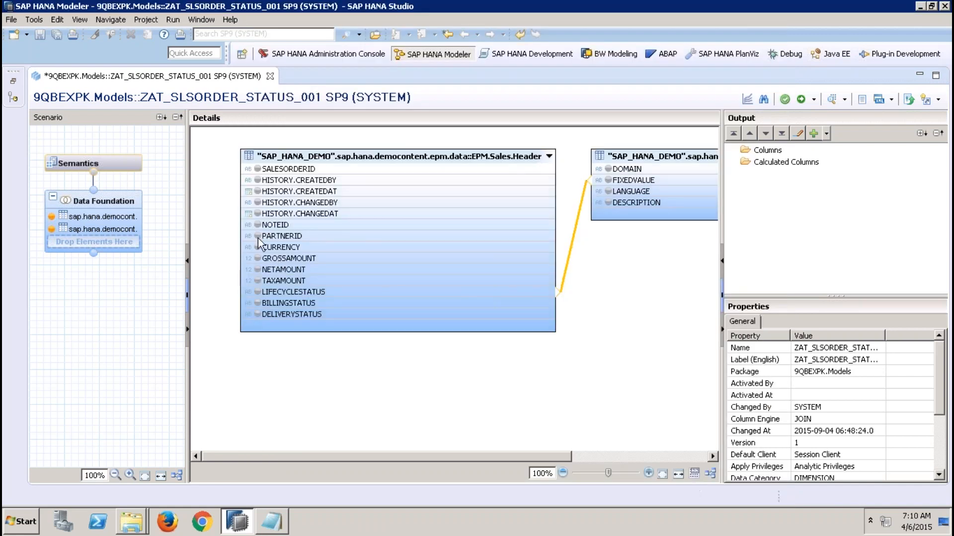
Step: Add SALESORDERID, BILLINGSTATUS and DELIVERYSTATUS from Sales.Header and DESCRIPTION from Util.Constants to the output
click(257, 169)
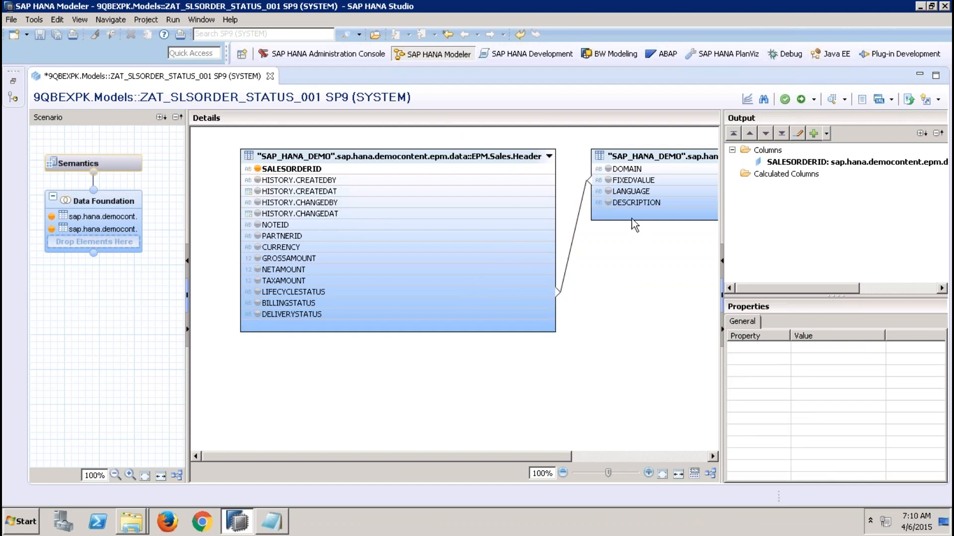
click(609, 203)
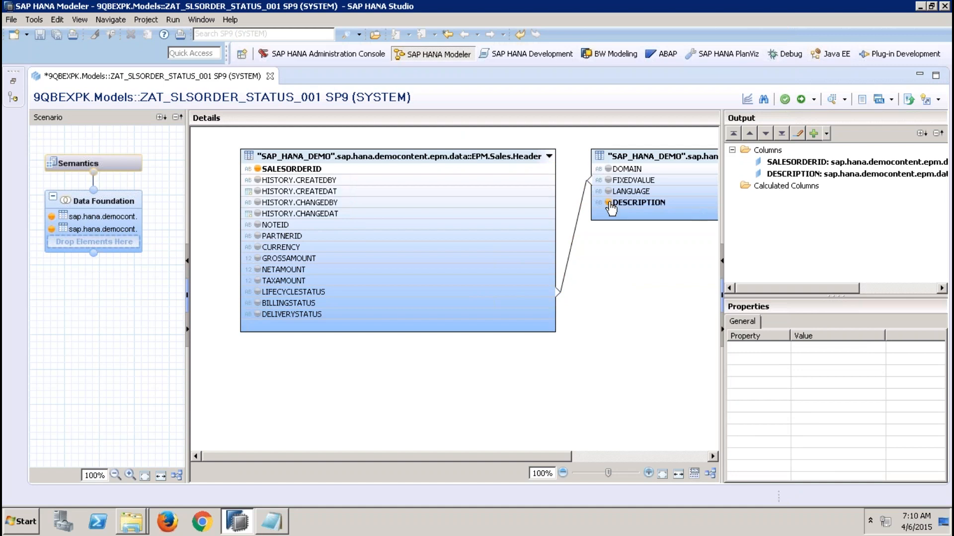
click(257, 304)
click(257, 314)
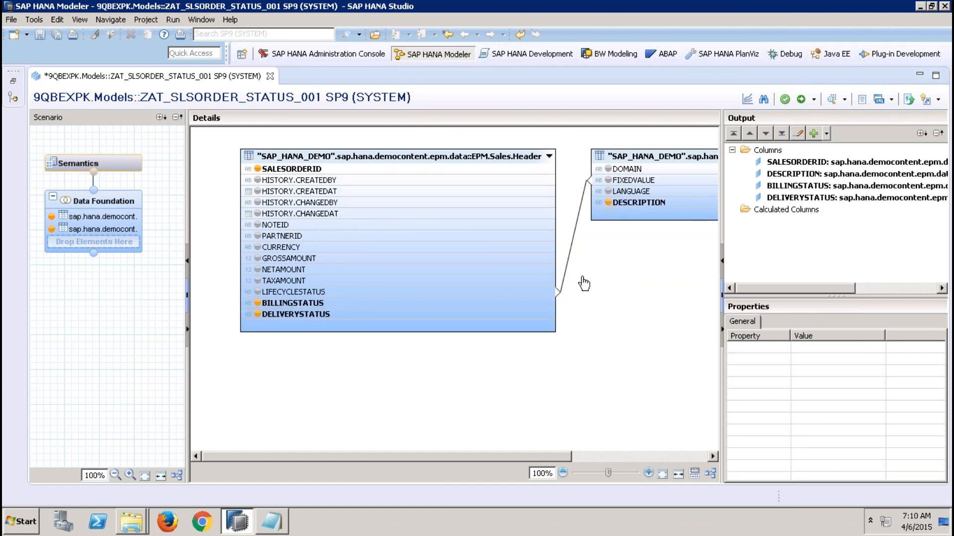
Step: Set both the name and the label of the DESCRIPTION output column to LifeCycleStatus
click(796, 174)
click(830, 347)
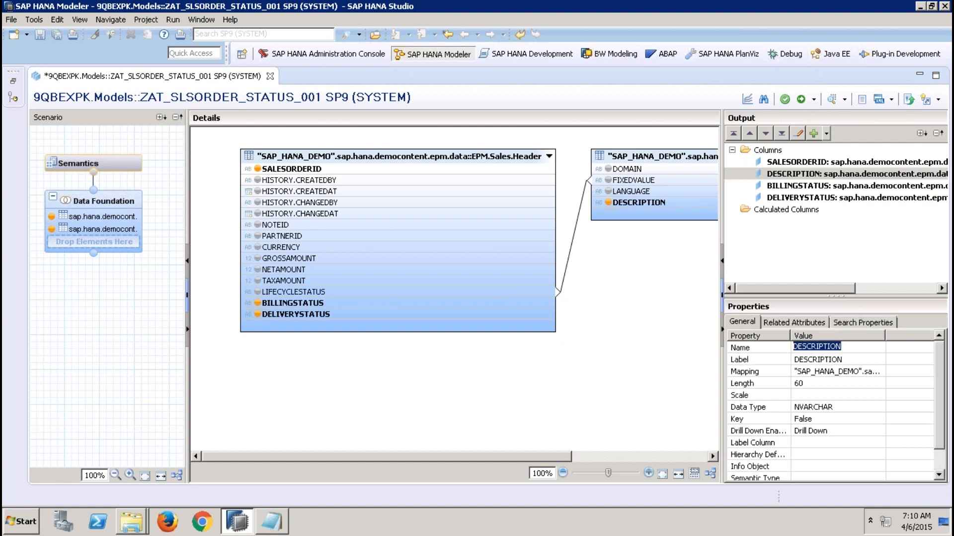
text(LifeCycleStatus)
key(ctrl+a)
key(Tab)
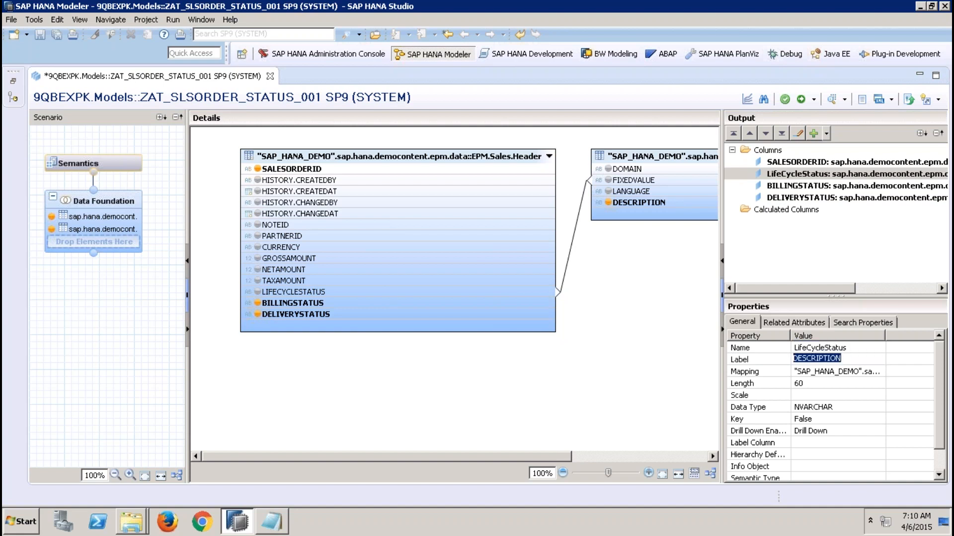
click(555, 372)
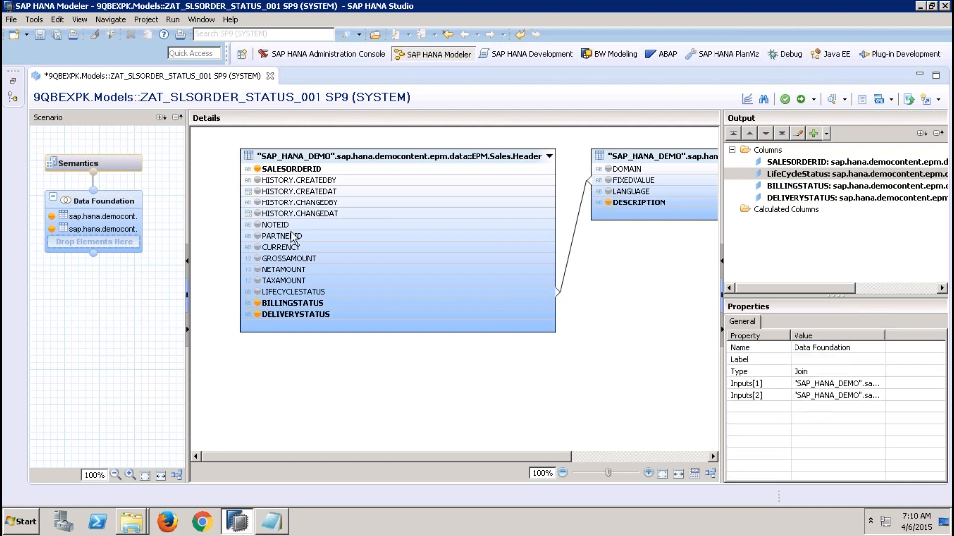
Step: Mark SALESORDERID as the key column in Semantics and activate the sales order status view
click(112, 158)
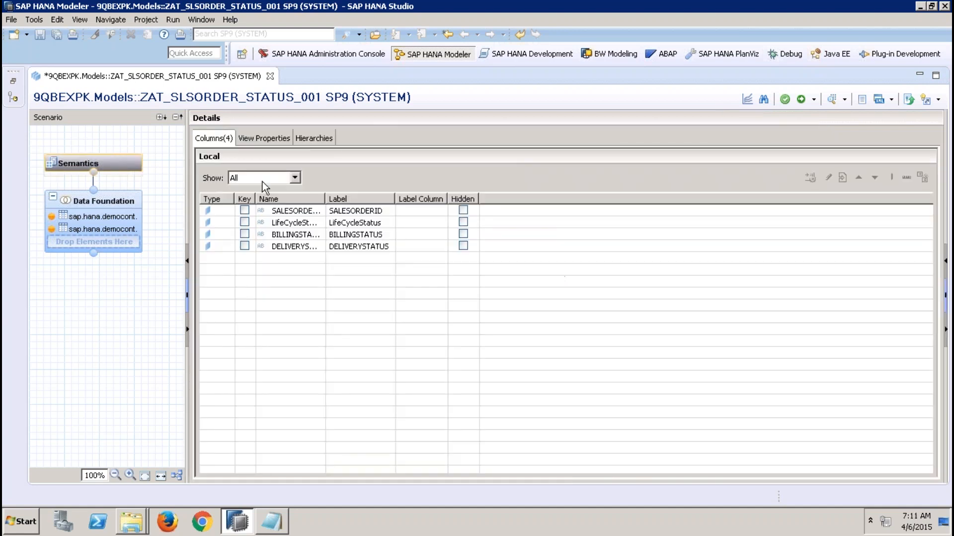
click(244, 210)
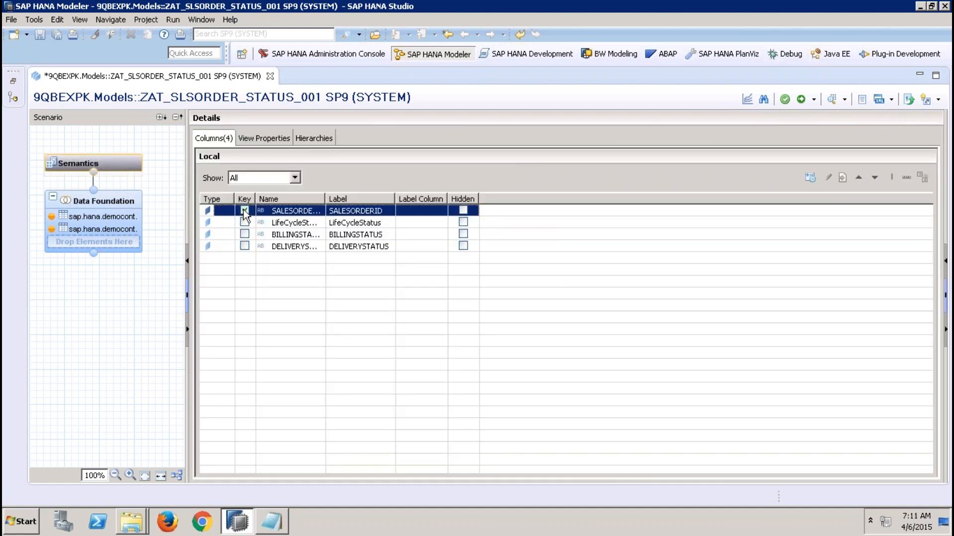
click(800, 99)
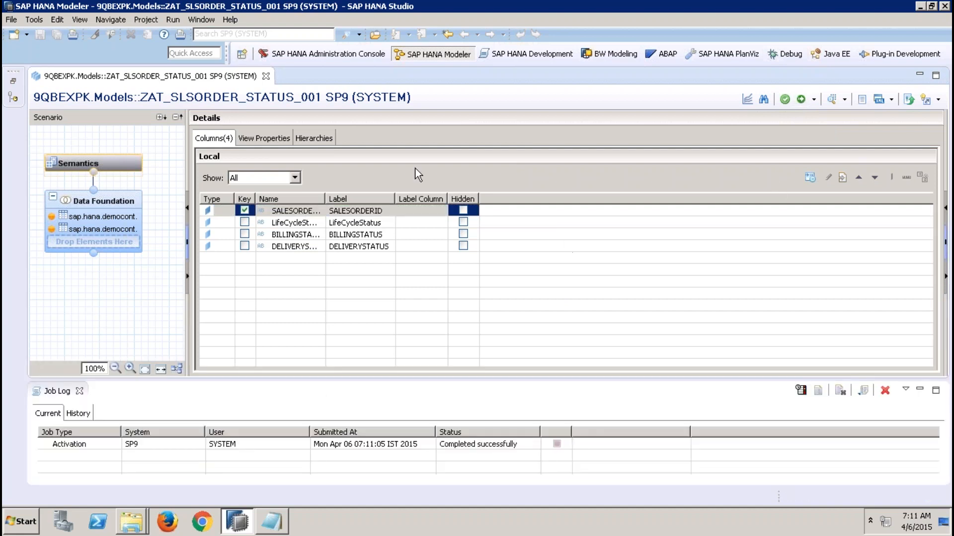
Step: Close the sales order status view and the Job Log, and restore the Systems view
click(266, 76)
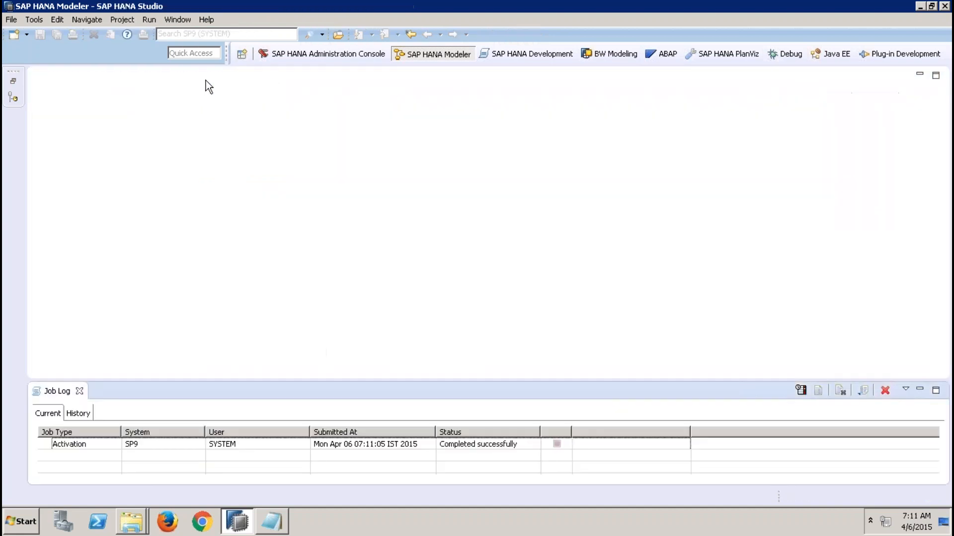
click(17, 82)
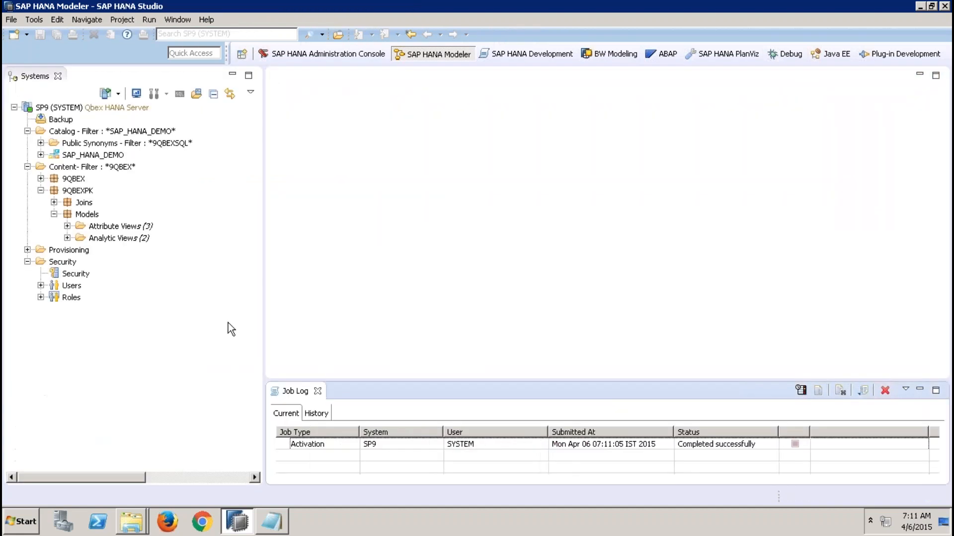
click(318, 391)
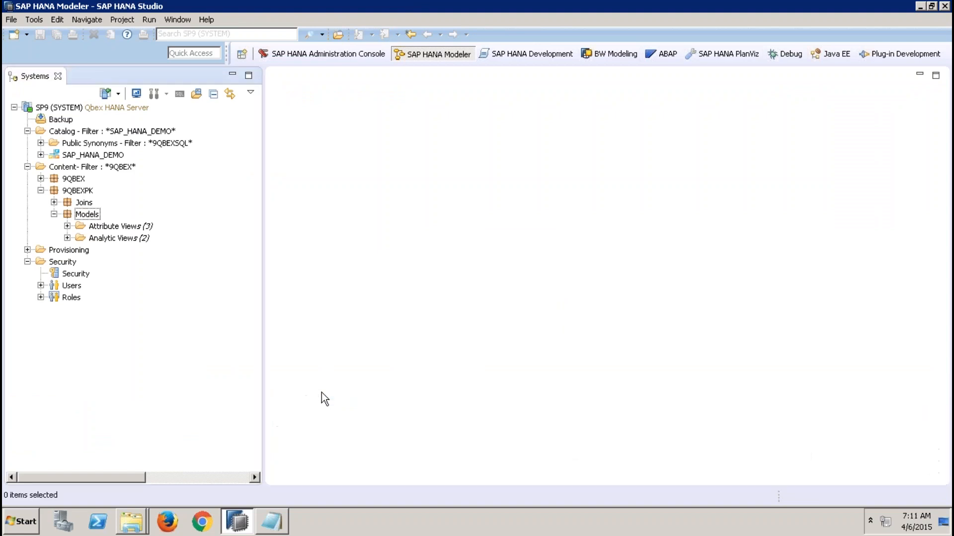
Step: Create the analytic view ZAN_SALES_USING_ATTR_001 in the Models package and minimize the Systems view
right_click(92, 215)
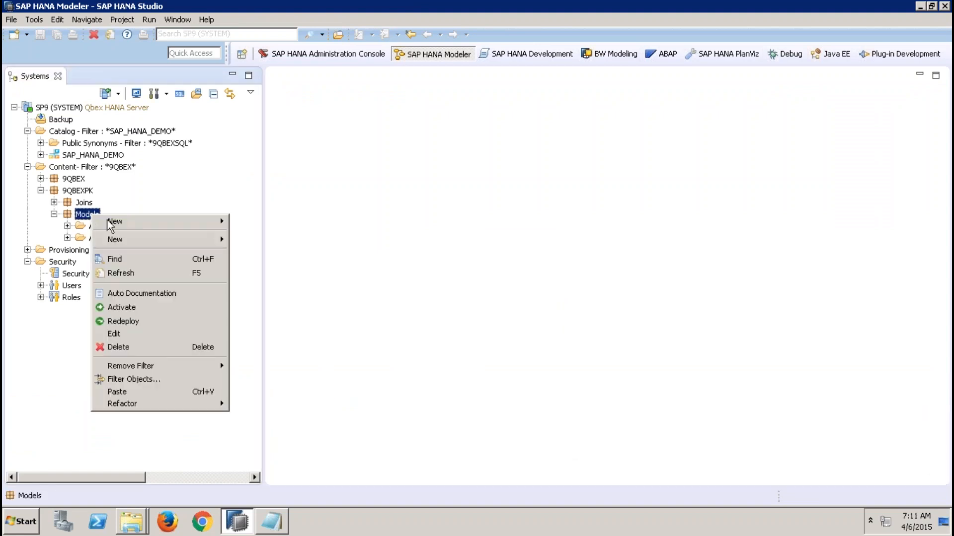
mouse_move(162, 234)
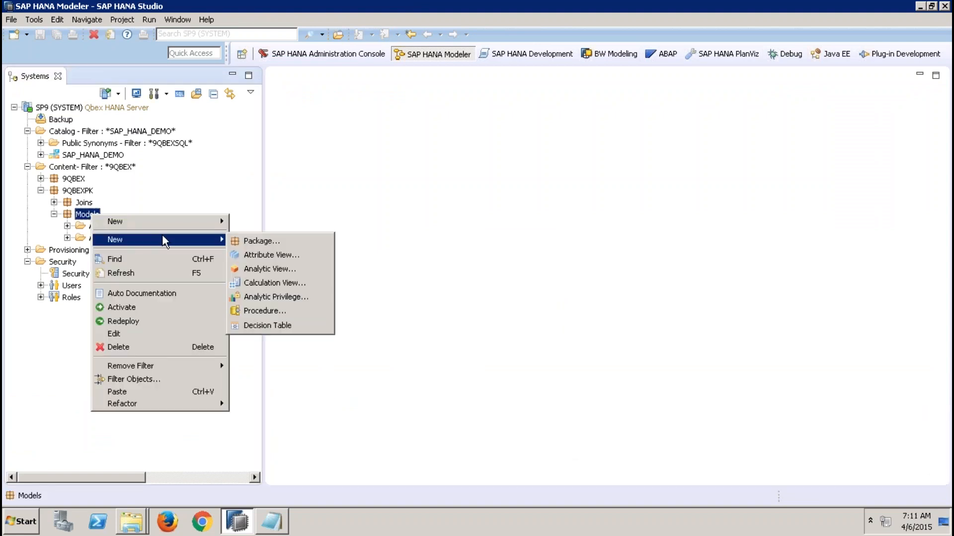
click(256, 269)
text(ZAN)
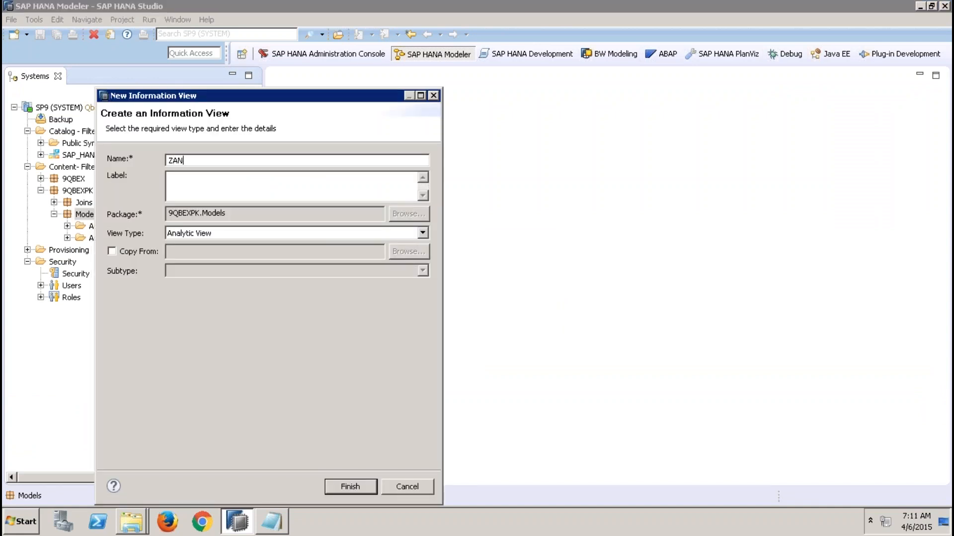
text(_SALES_USING_ATTR_001)
click(352, 485)
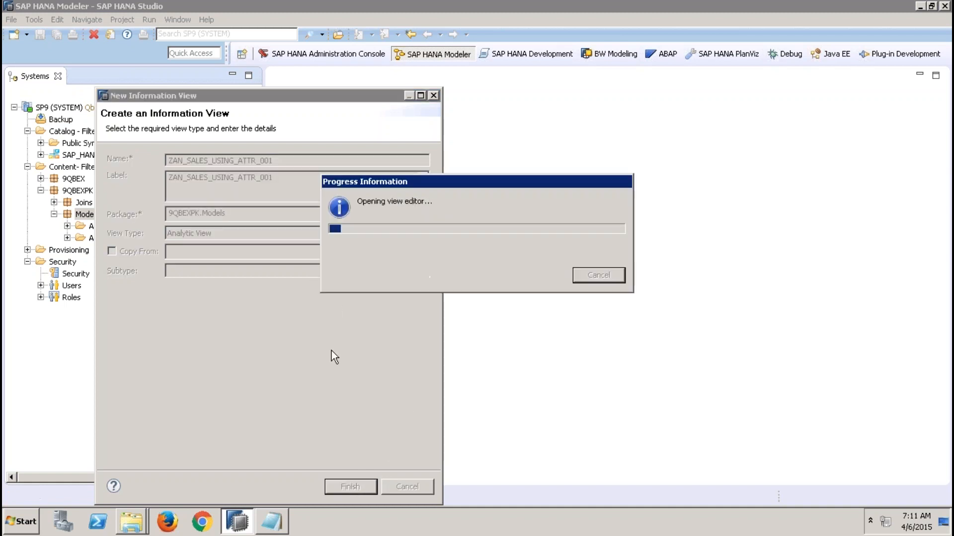
click(232, 74)
Step: Find the sap.hana.demo tables and add EPM.Sales.Header and EPM.Sales.Item to the Data Foundation
click(124, 268)
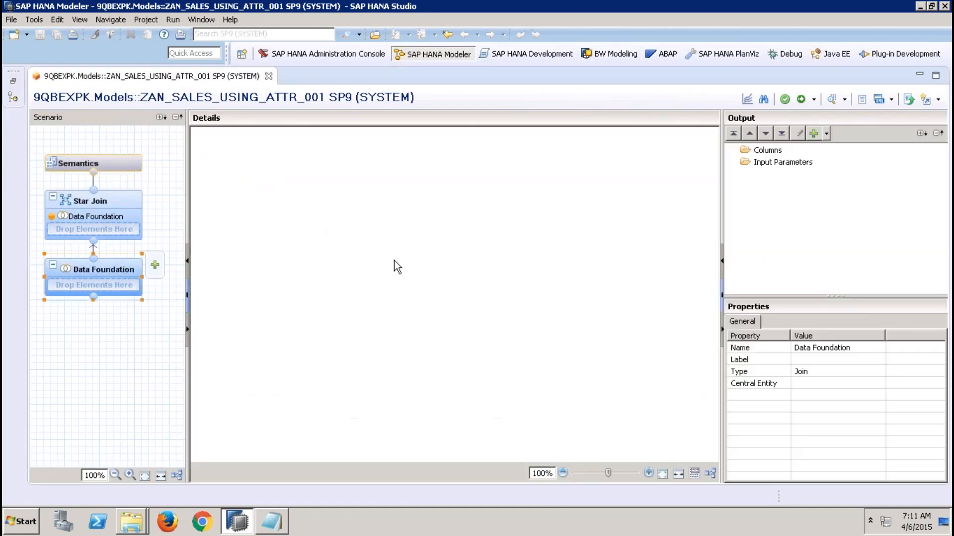
right_click(419, 251)
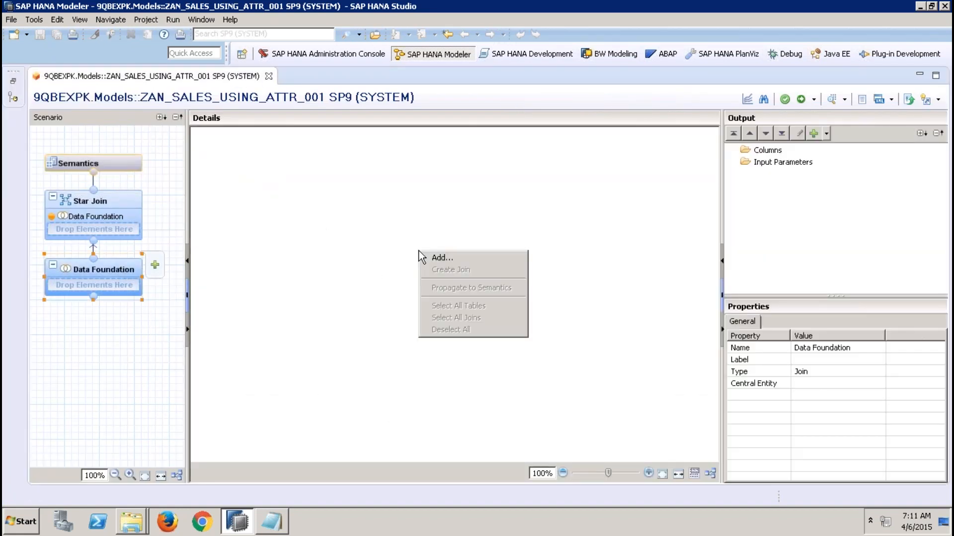
click(441, 257)
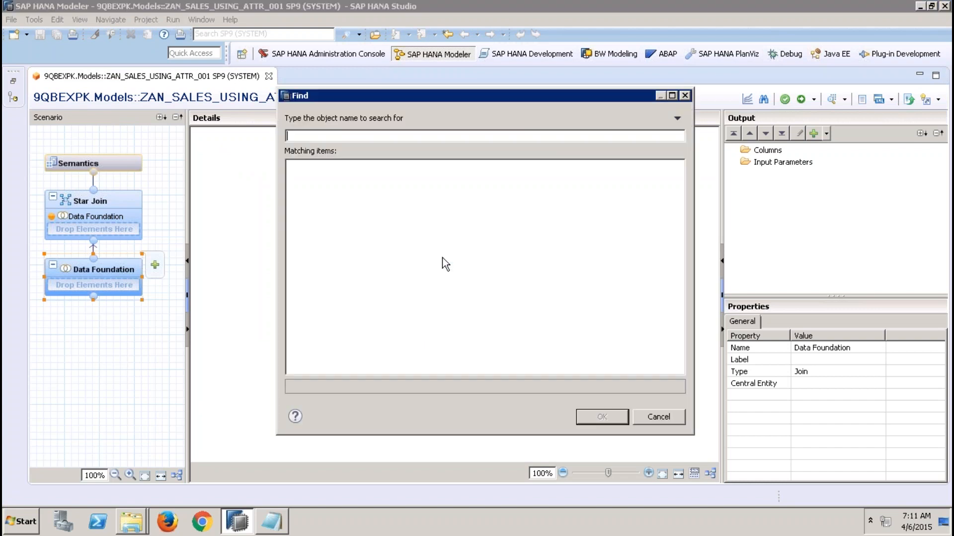
text(SA)
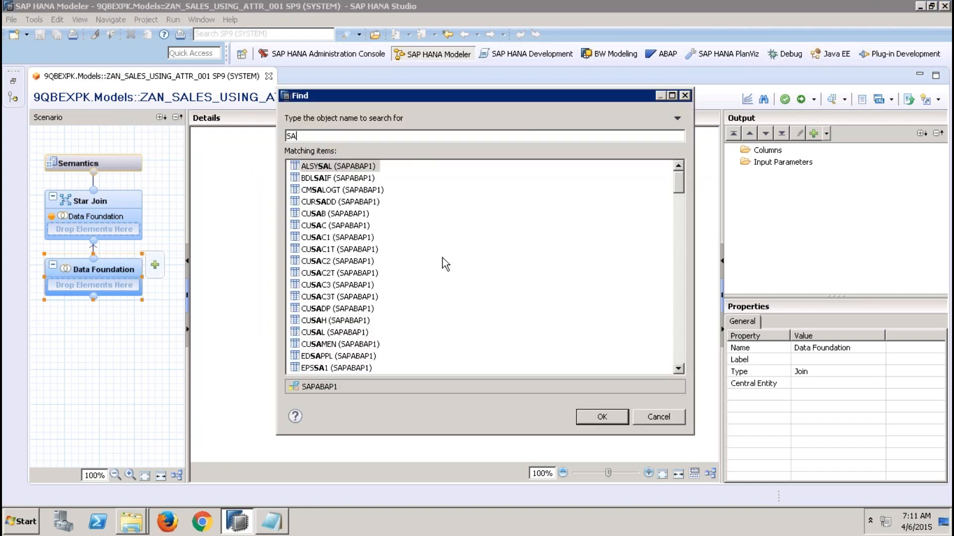
key(BackSpace)
key(BackSpace)
text(sap.hana.)
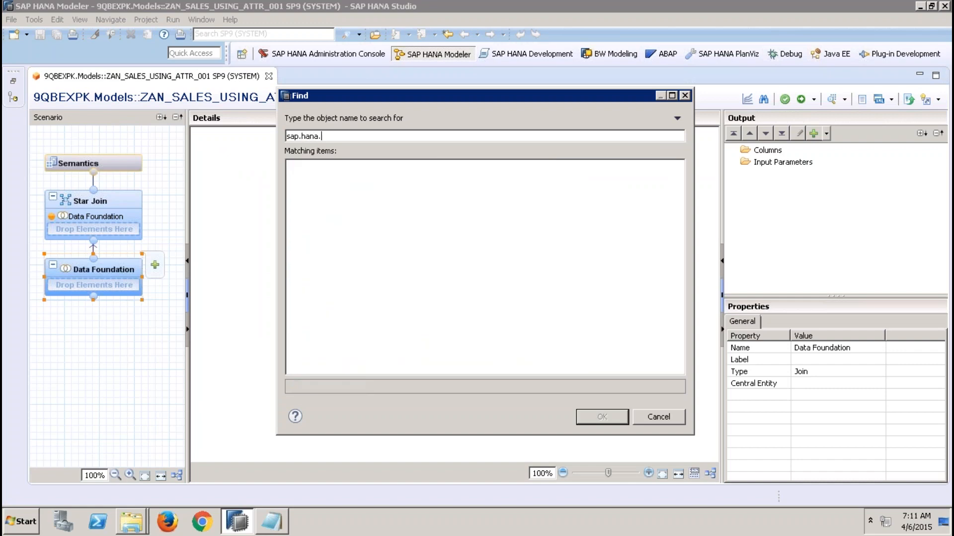
text(demo)
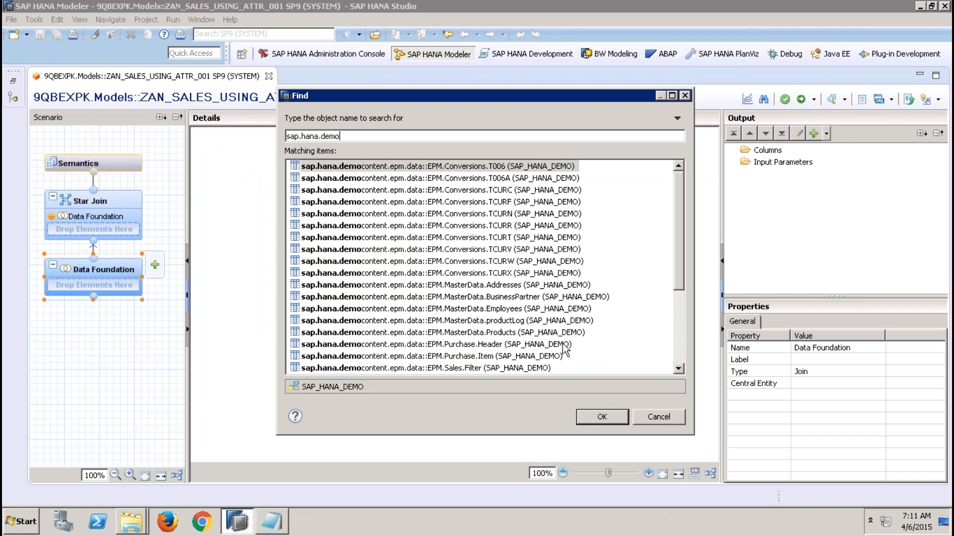
click(678, 368)
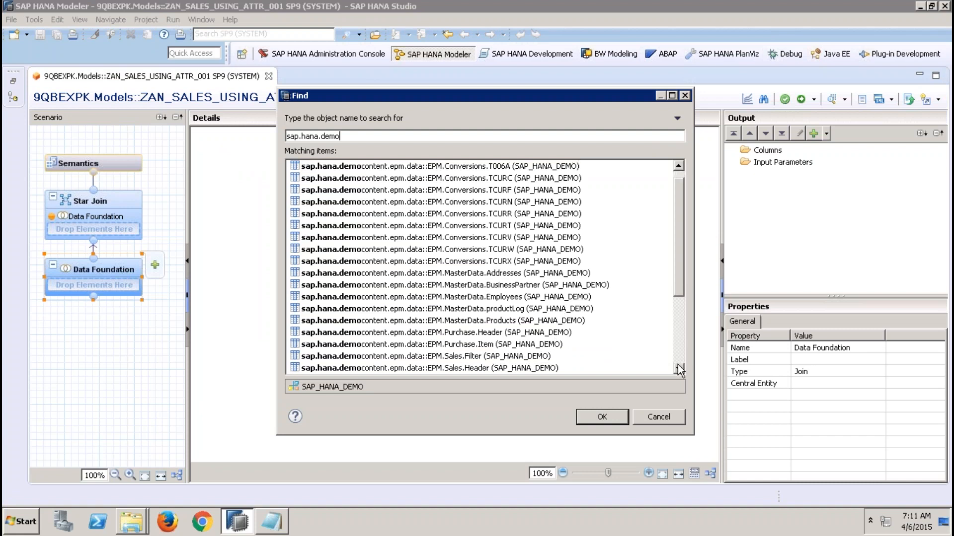
click(678, 368)
click(511, 368)
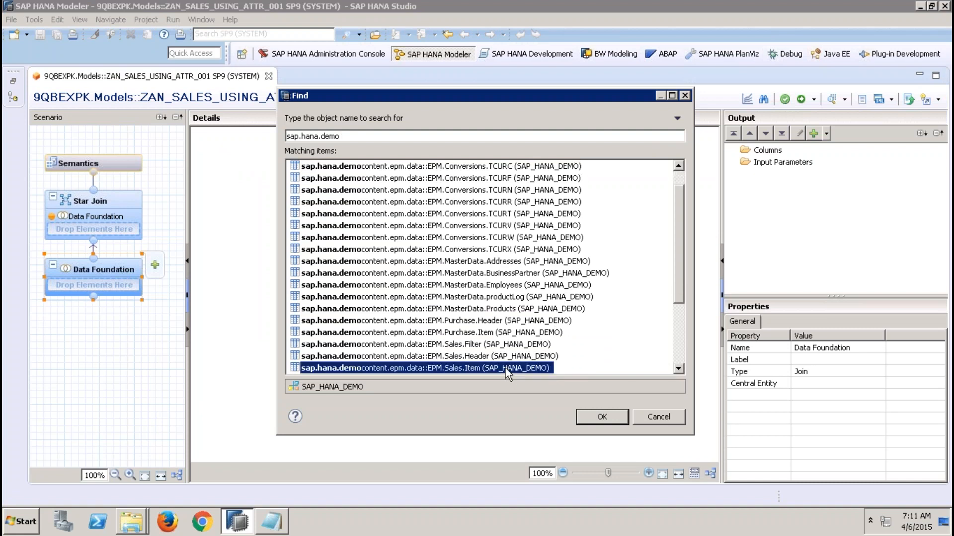
ctrl+click(511, 356)
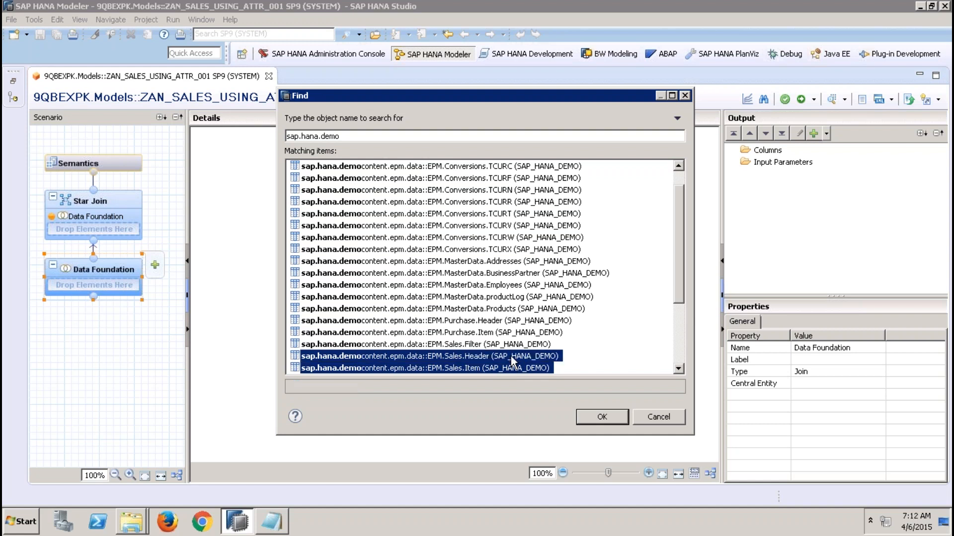
click(591, 418)
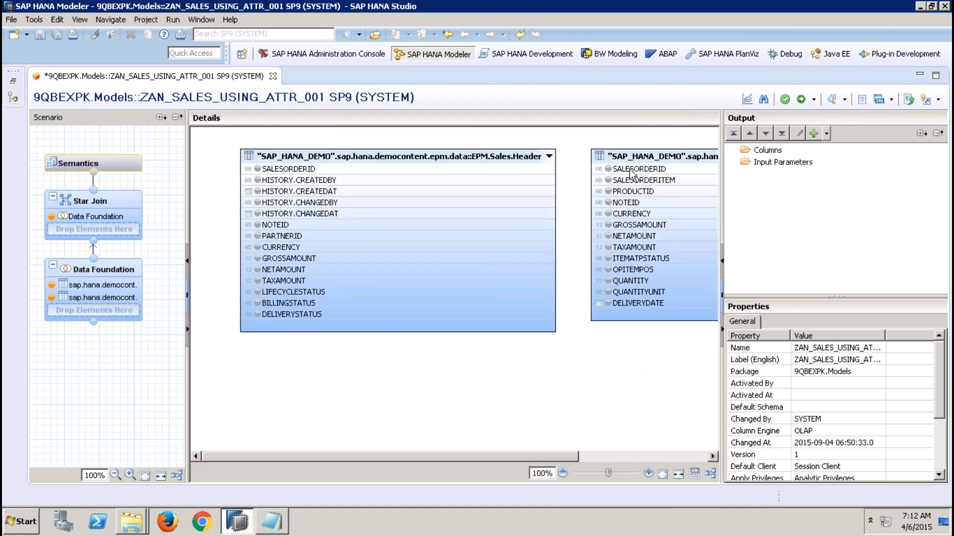
Step: Join Sales.Item to Sales.Header on SALESORDERID with join type Inner
drag(612, 171, 548, 171)
double_click(572, 168)
click(476, 331)
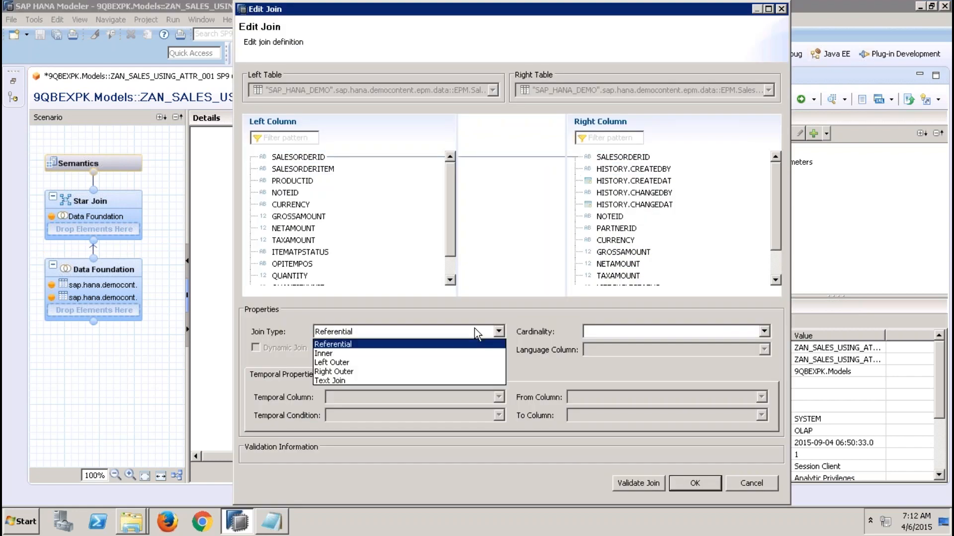
click(397, 354)
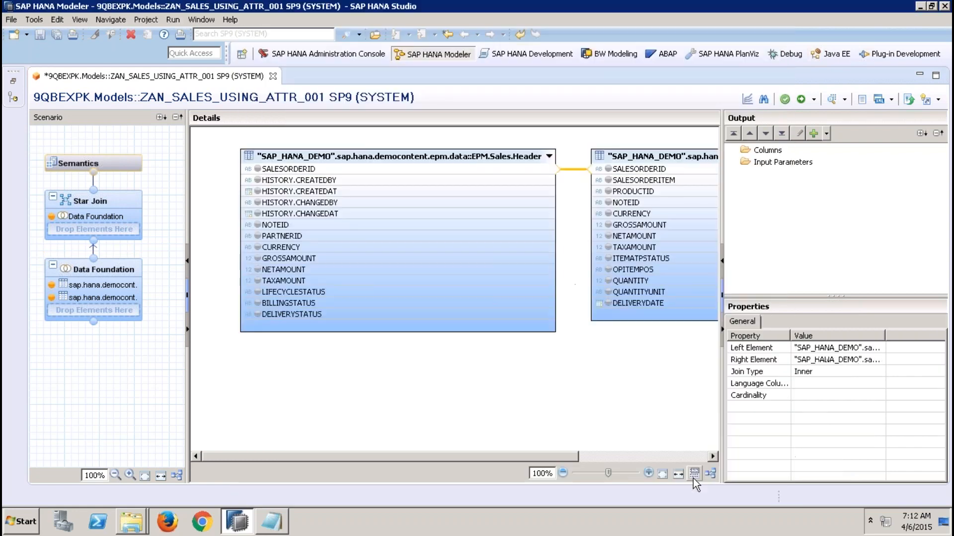
click(693, 482)
Step: Add SALESORDERID, SALESORDERITEM and PRODUCTID from Sales.Item and PARTNERID from Sales.Header to the output
click(613, 170)
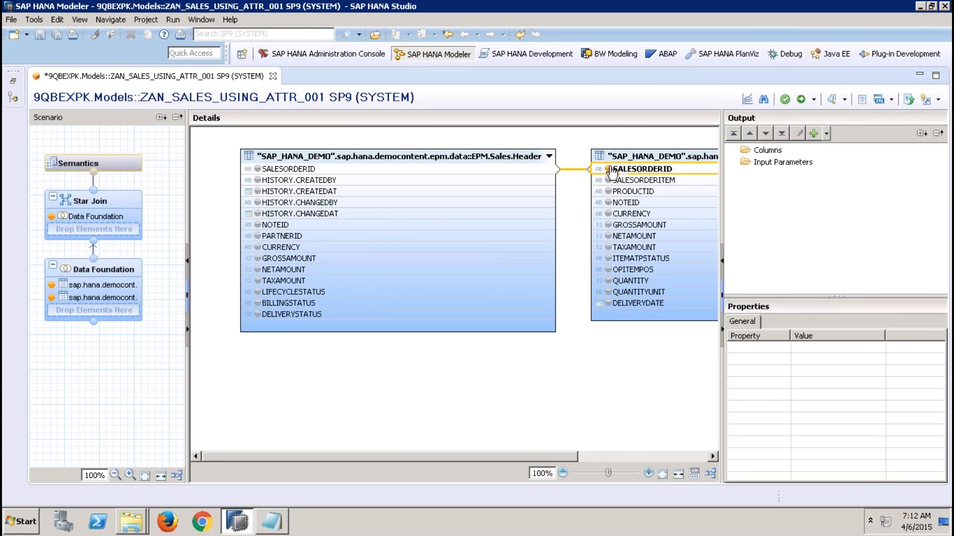
click(608, 180)
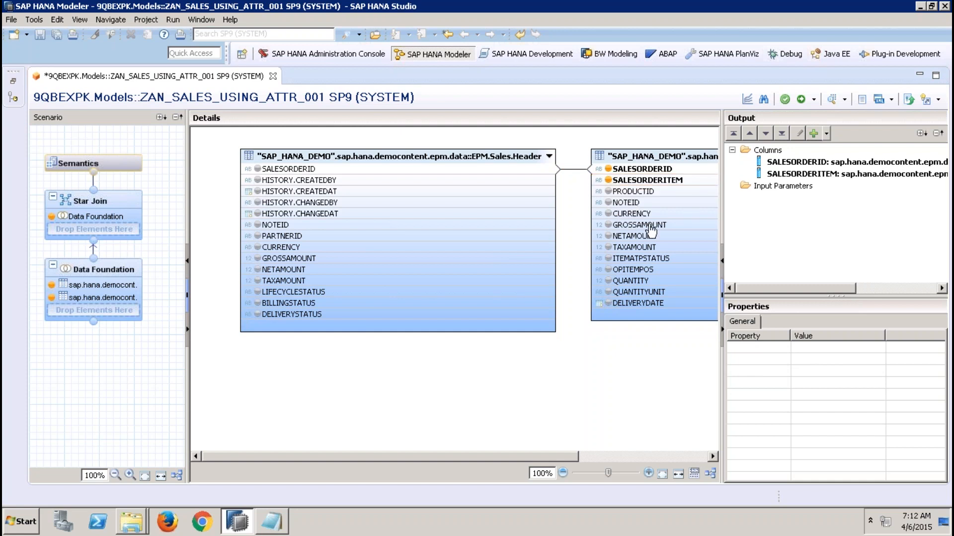
click(608, 191)
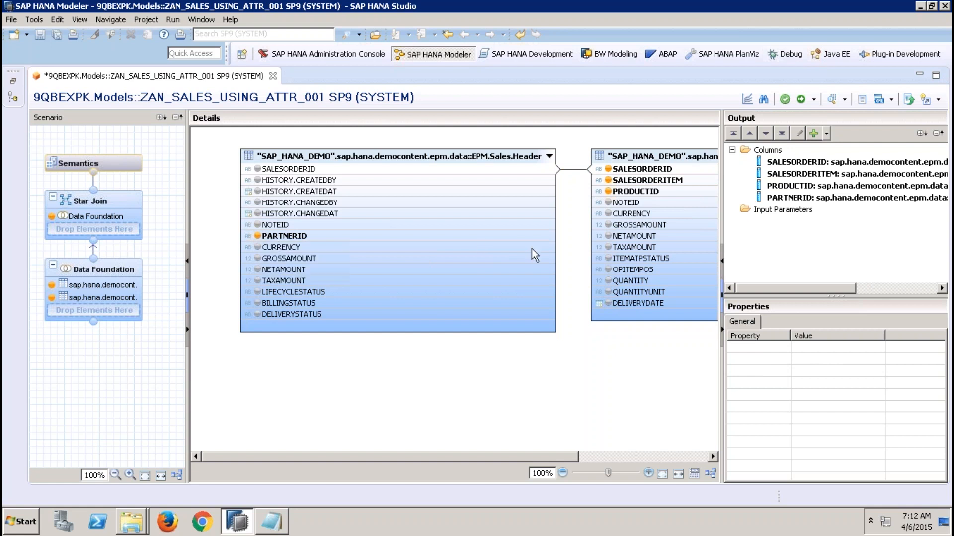
Step: Add GROSSAMOUNT, NETAMOUNT, TAXAMOUNT, CURRENCY, QUANTITY and QUANTITYUNIT from Sales.Item to the output
click(608, 225)
click(608, 236)
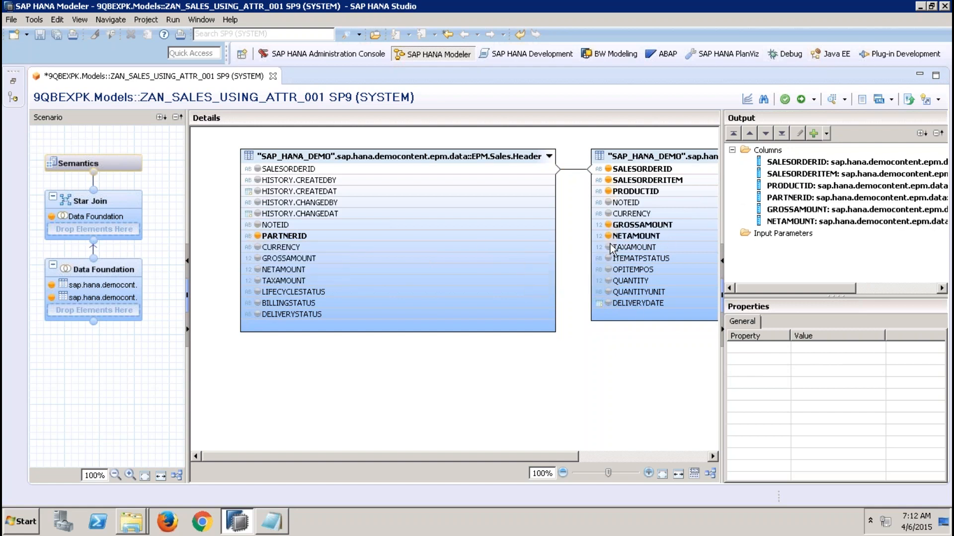
click(608, 247)
click(608, 214)
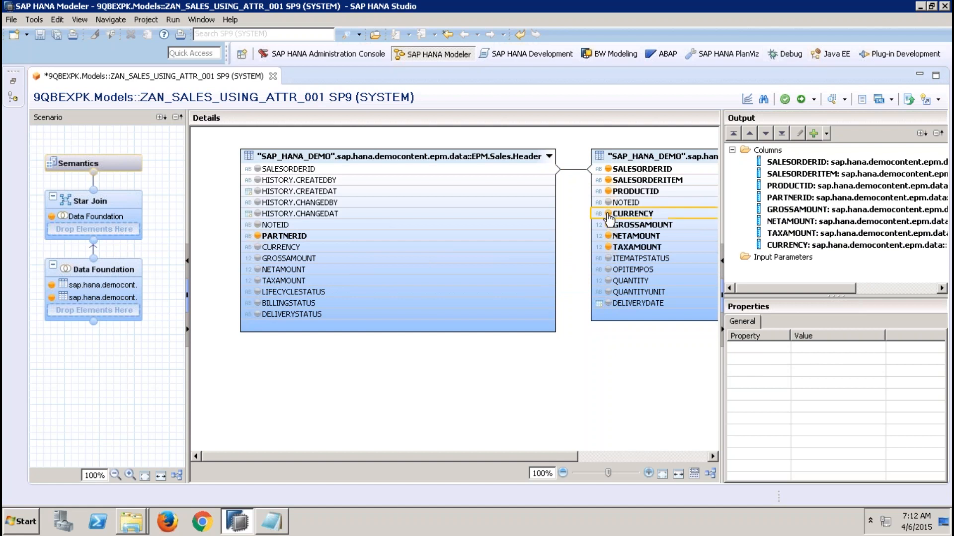
click(608, 281)
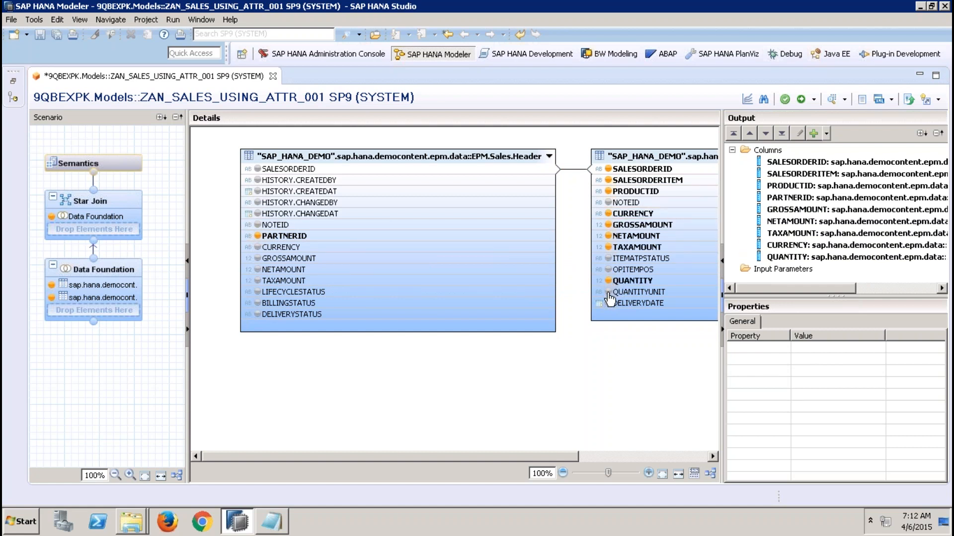
click(608, 292)
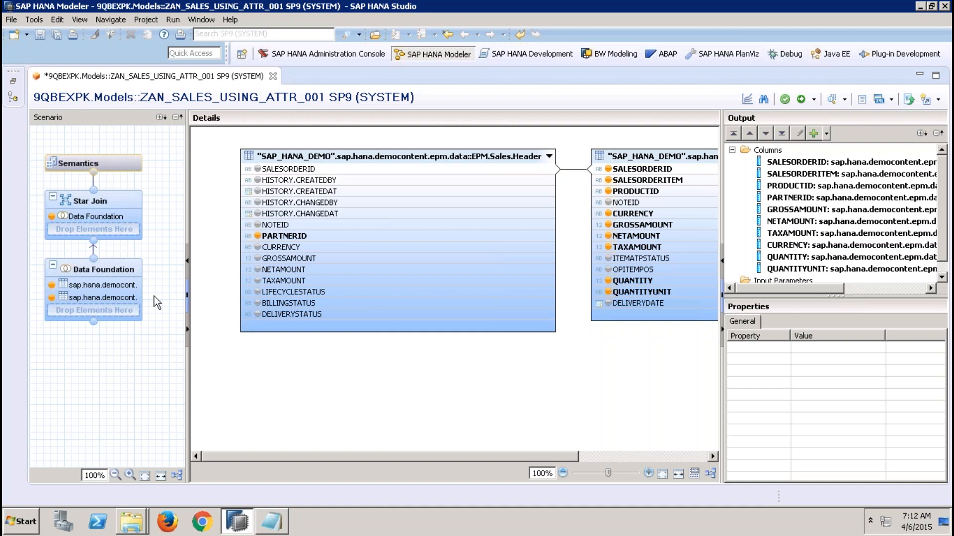
Step: Add the attribute views ZAT_BP_001, ZAT_PRODUCT_001 and ZAT_SLSORDER_STATUS_001 to the Star Join, and minimize the Systems view again
click(121, 198)
drag(489, 273, 488, 259)
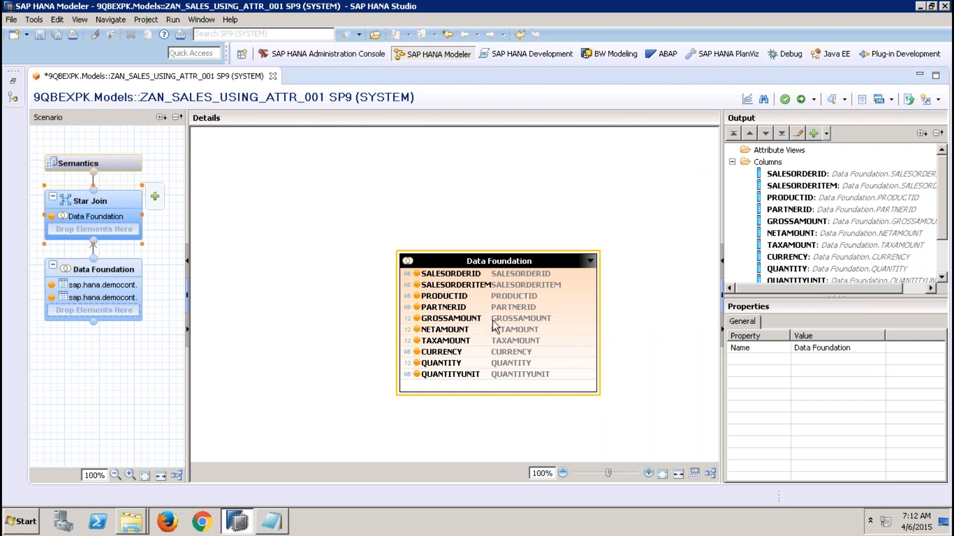
click(467, 275)
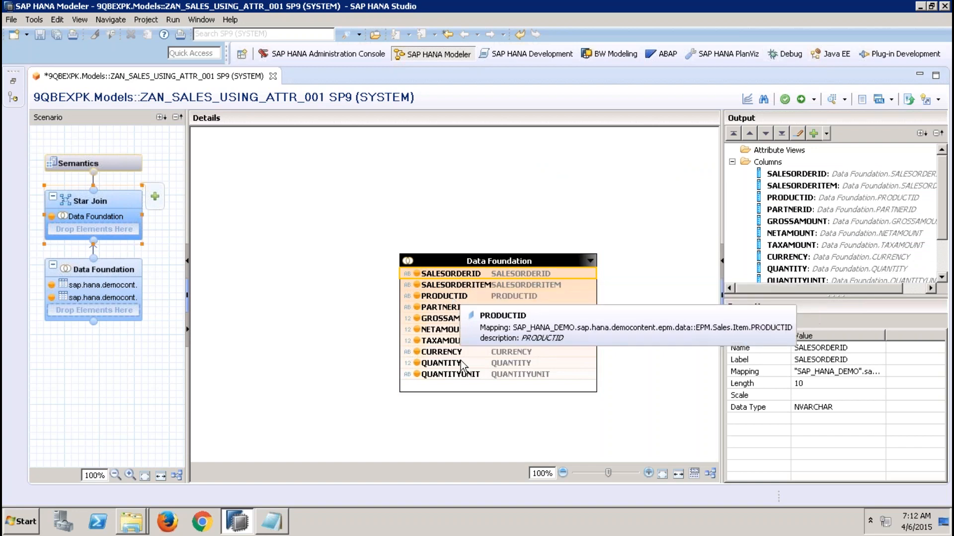
click(287, 315)
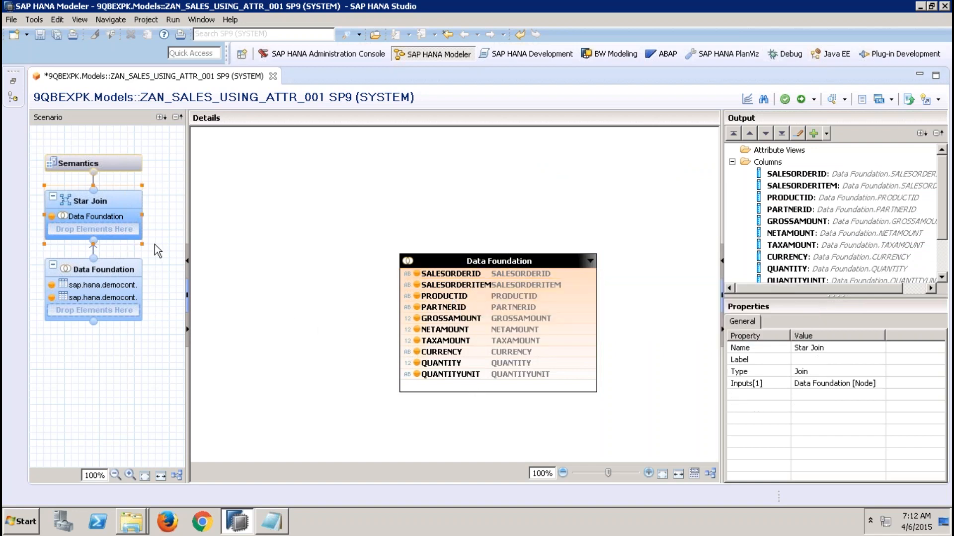
click(13, 84)
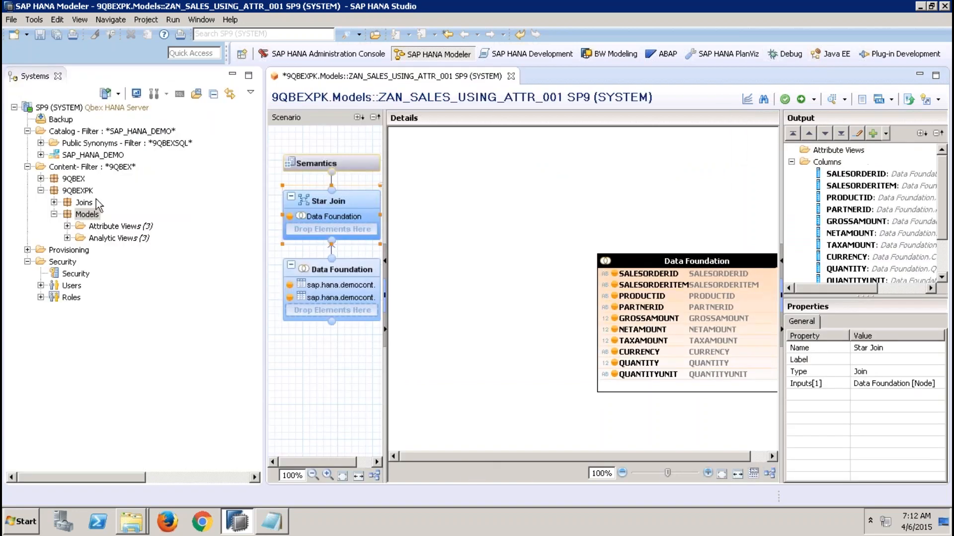
click(67, 226)
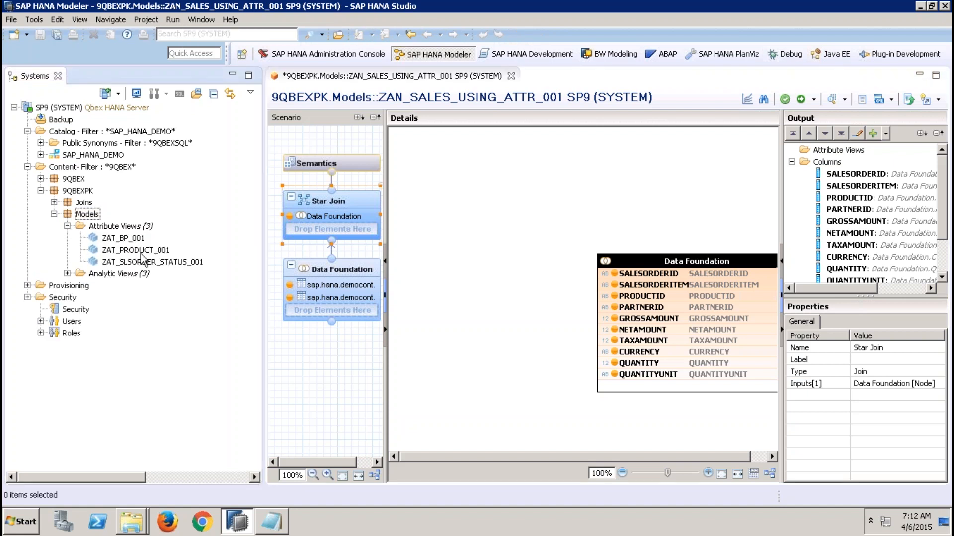
drag(139, 238, 317, 229)
drag(164, 251, 299, 242)
drag(164, 262, 299, 252)
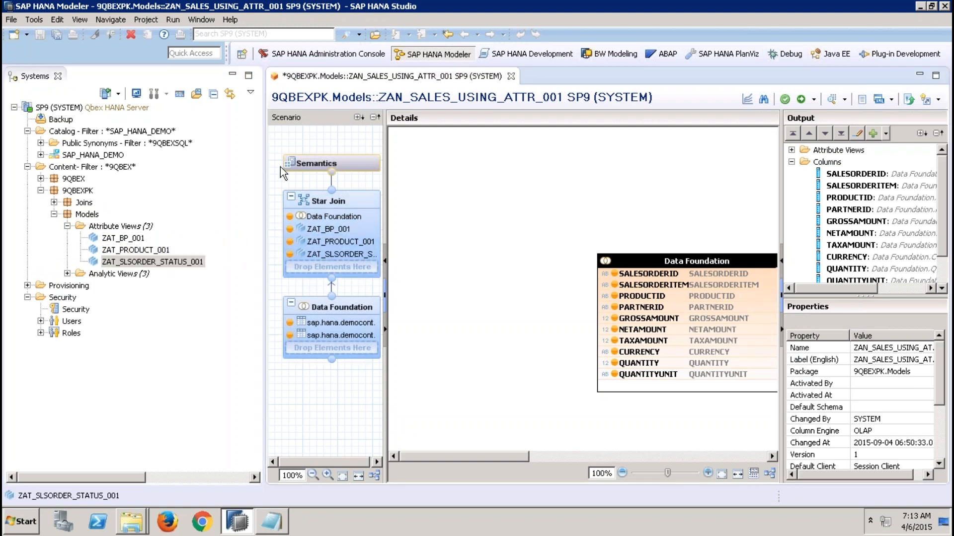
click(233, 75)
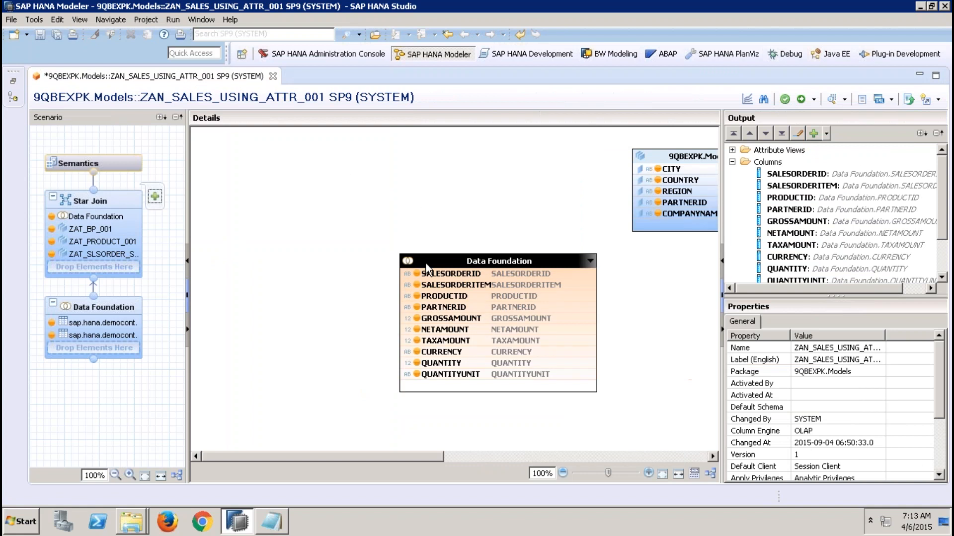
Step: Place ZAT_BP_001 above and left of the Data Foundation and ZAT_PRODUCT_001 above and right of it in the Star Join diagram
drag(673, 156, 251, 155)
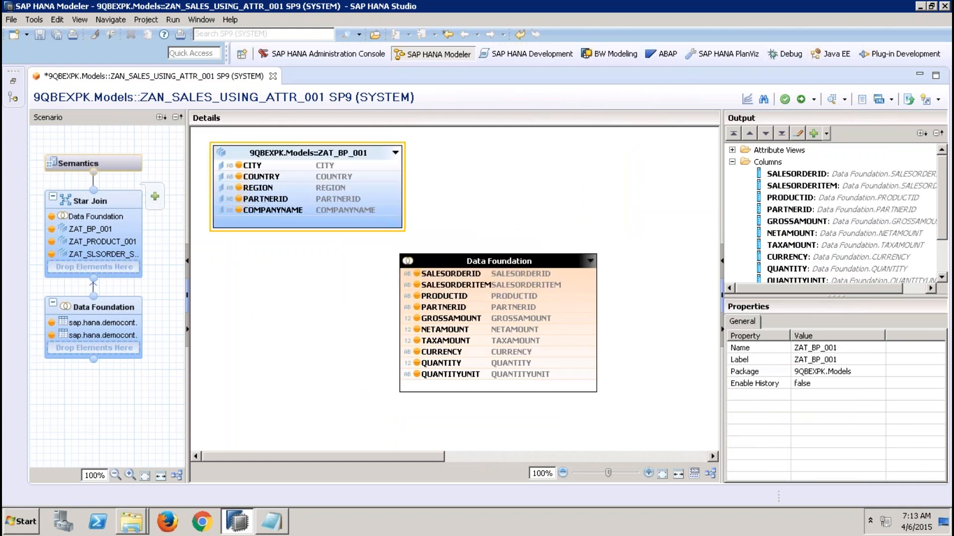
click(576, 458)
drag(538, 150, 267, 143)
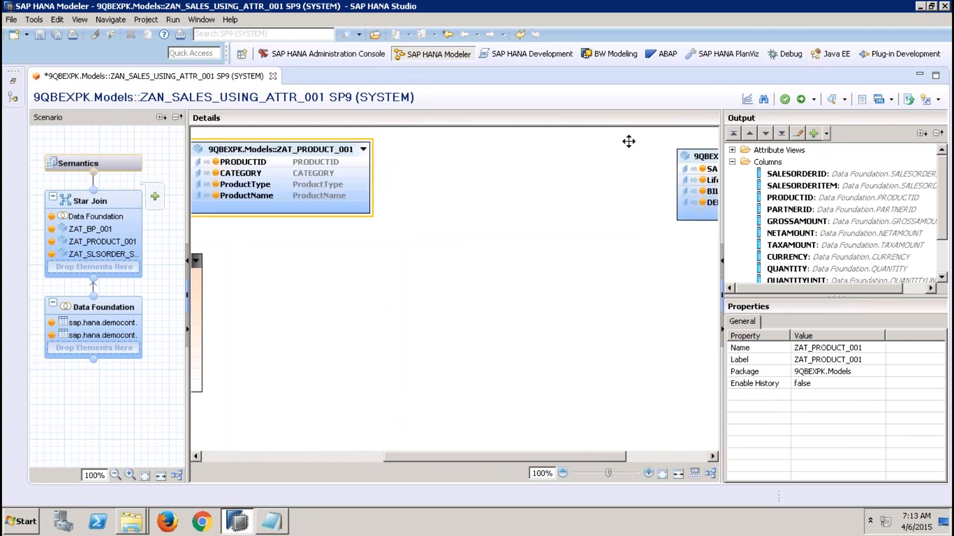
Step: Move ZAT_SLSORDER_STATUS_001 below ZAT_BP_001 and shift the Data Foundation rightward so the boxes no longer overlap
drag(690, 156, 315, 390)
click(291, 457)
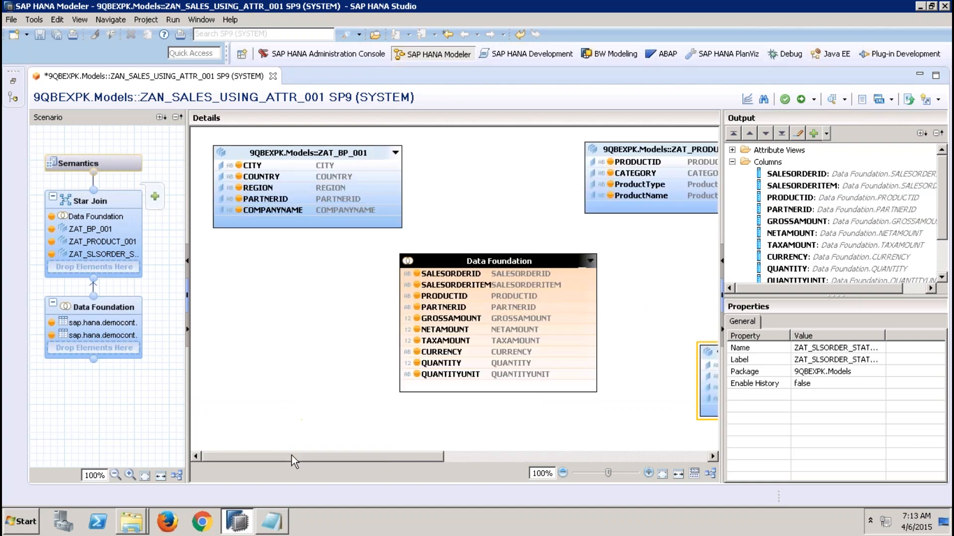
drag(706, 348, 270, 339)
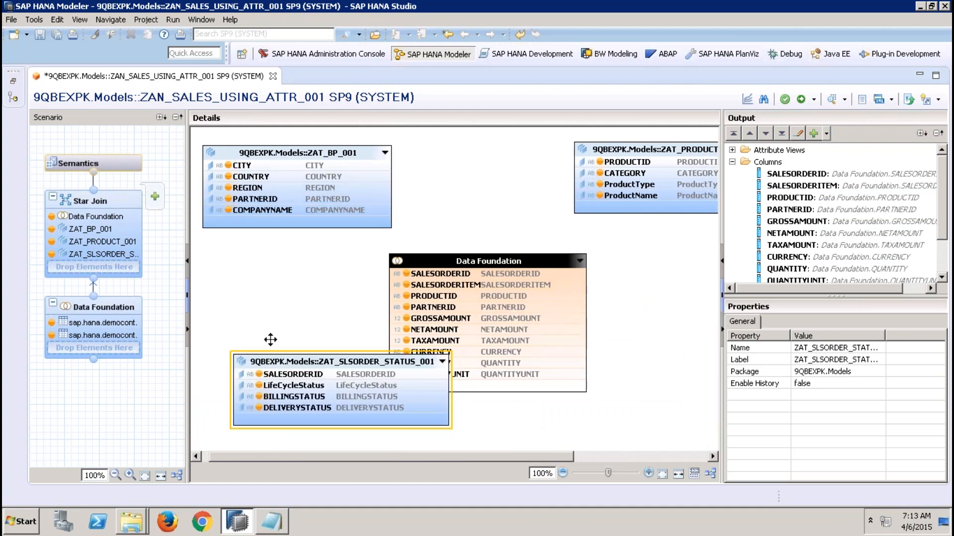
drag(484, 258, 604, 255)
click(484, 250)
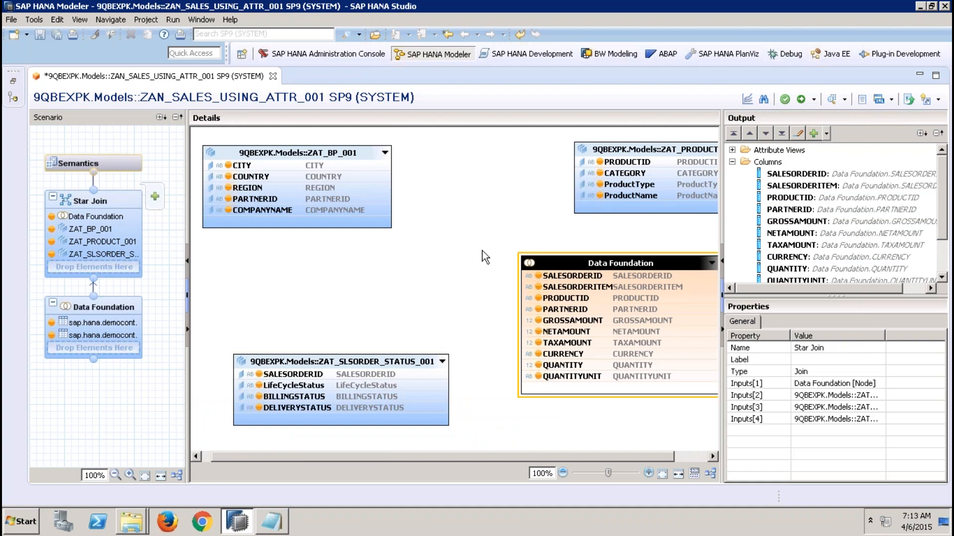
Step: Join the Data Foundation's PARTNERID to ZAT_BP_001, PRODUCTID to ZAT_PRODUCT_001 and SALESORDERID to ZAT_SLSORDER_STATUS_001 in the Star Join
drag(561, 312, 393, 201)
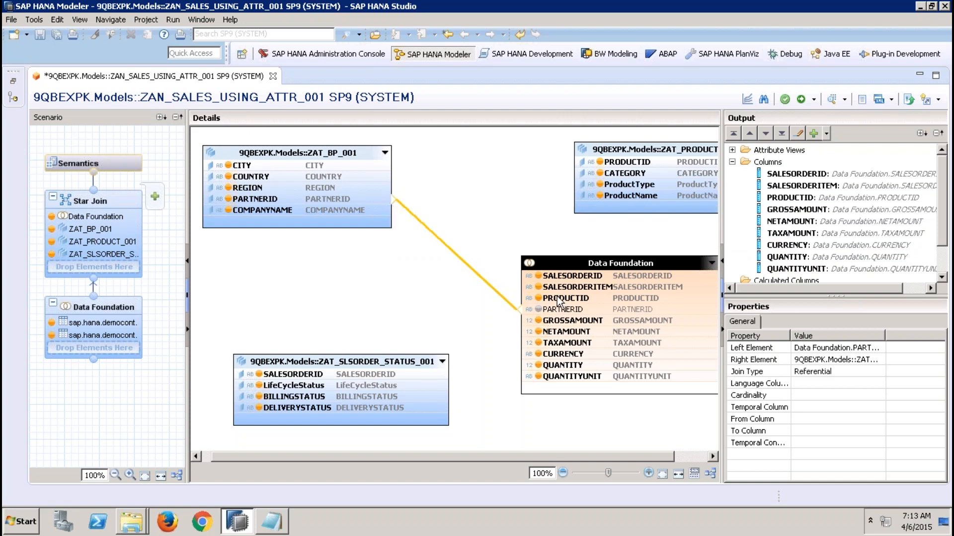
drag(559, 301, 577, 162)
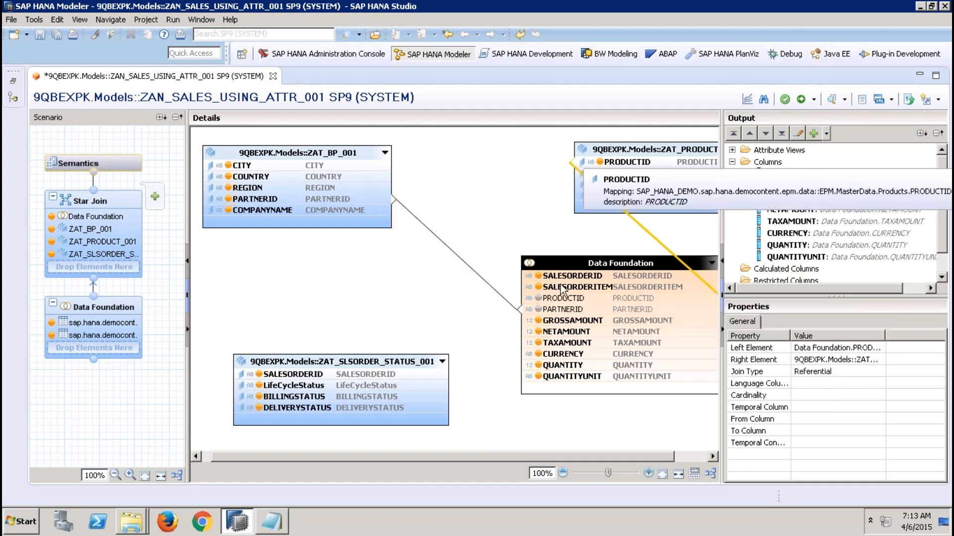
drag(564, 276, 453, 381)
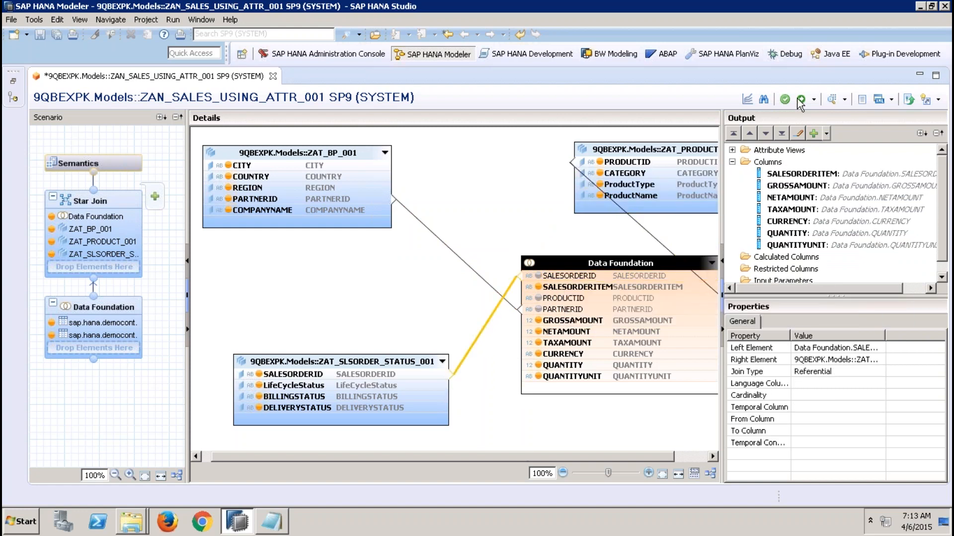
click(732, 161)
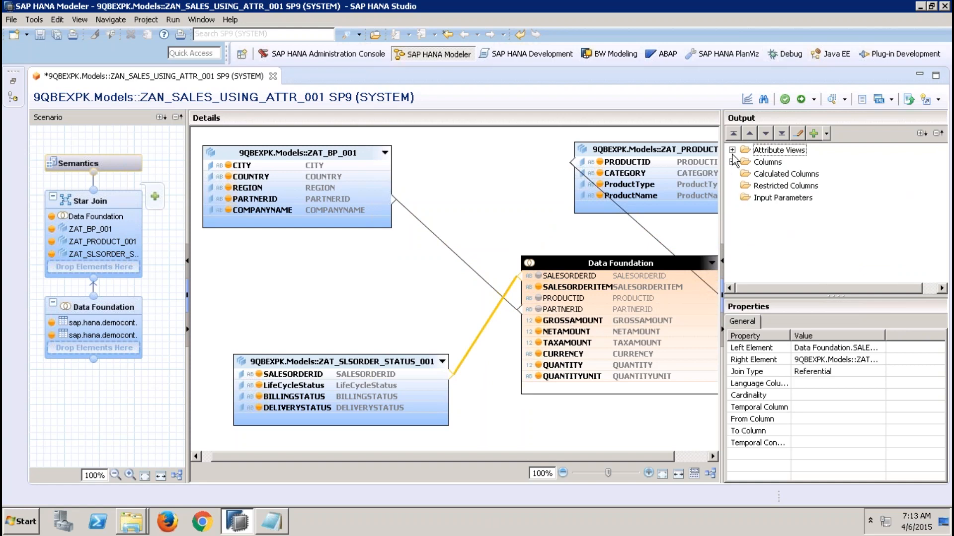
Step: Set the join type between the Data Foundation and ZAT_SLSORDER_STATUS_001 to Inner
double_click(487, 326)
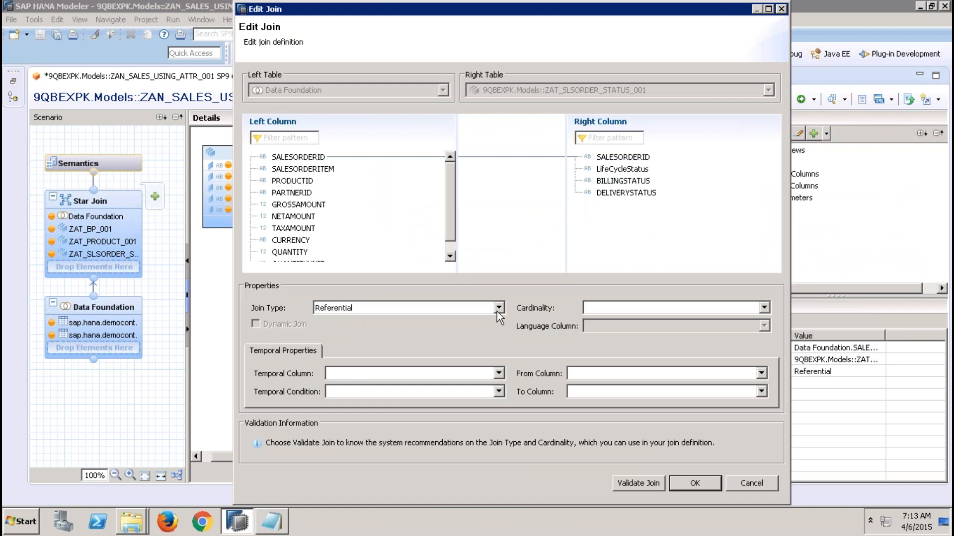
click(497, 310)
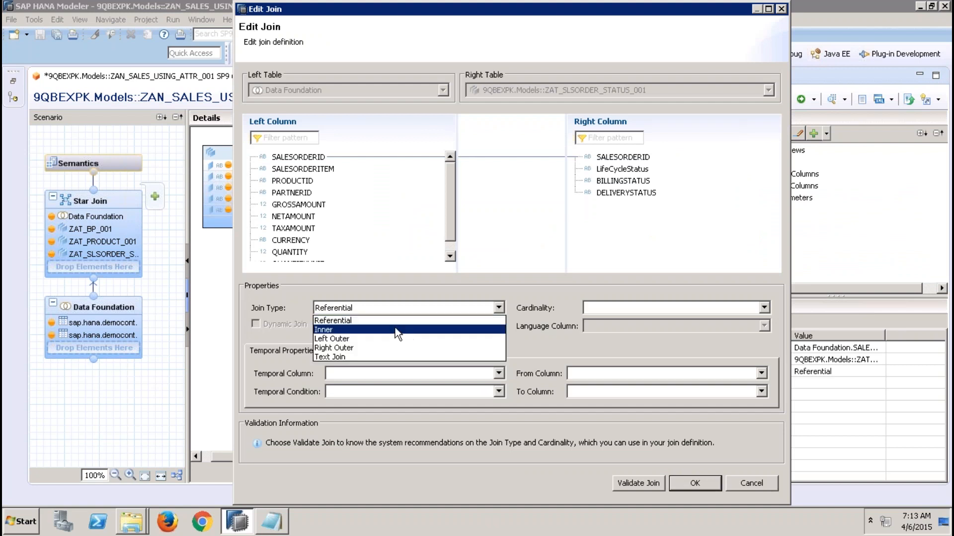
click(544, 341)
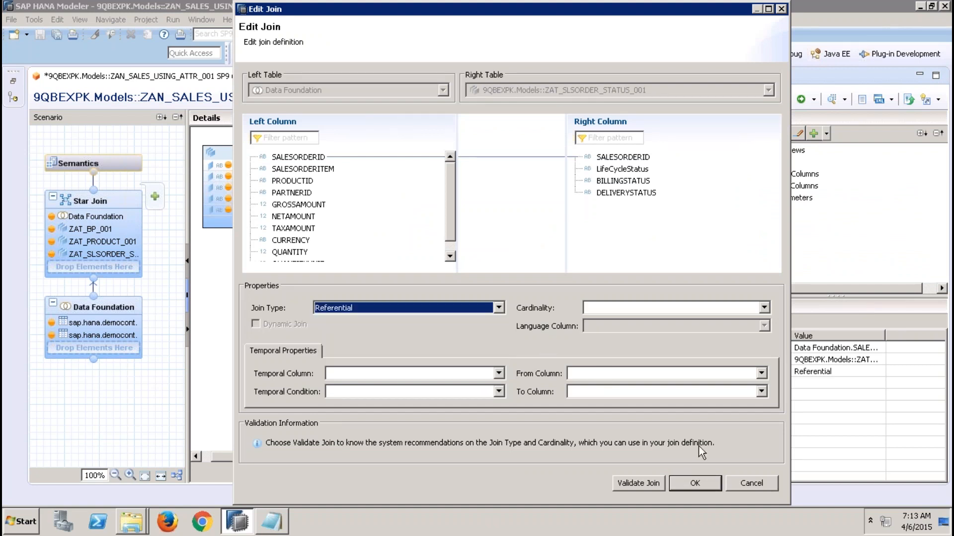
click(498, 308)
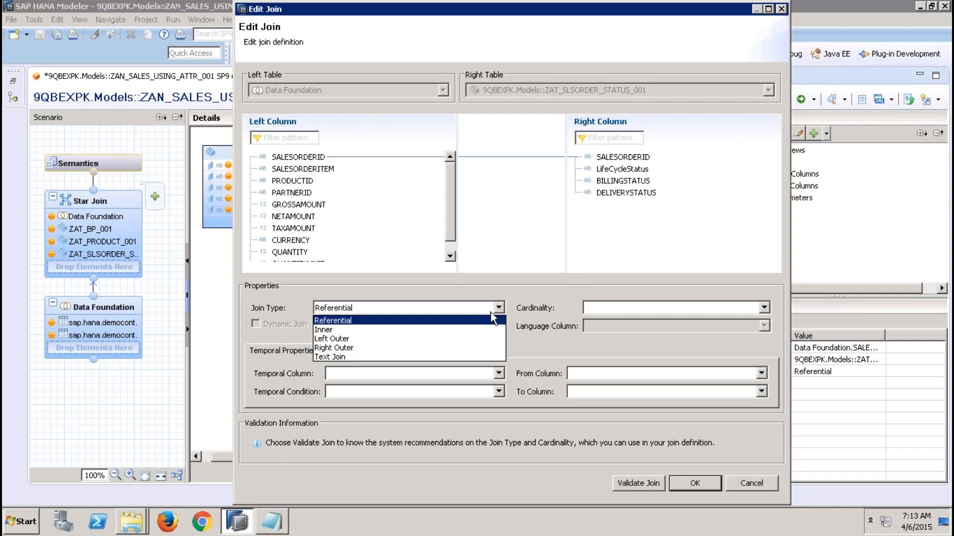
click(454, 332)
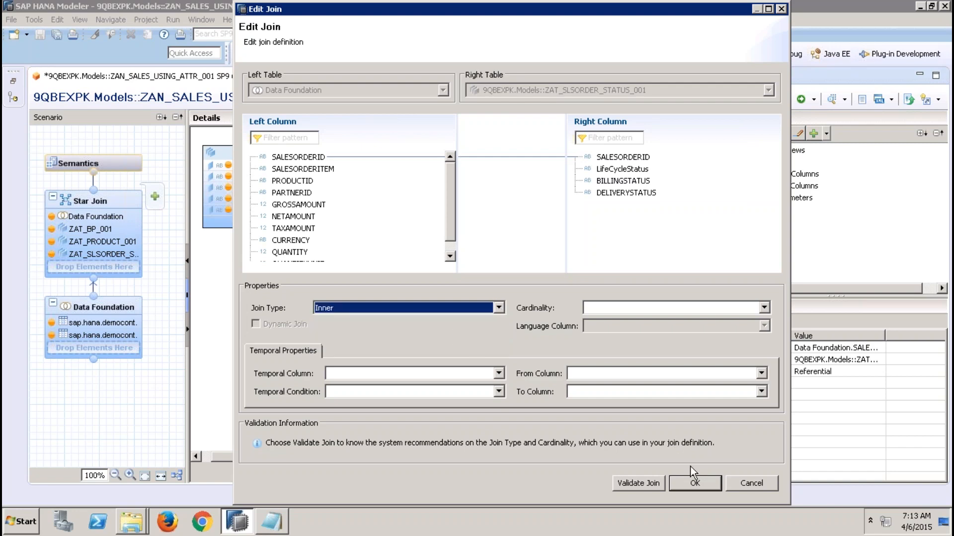
click(687, 484)
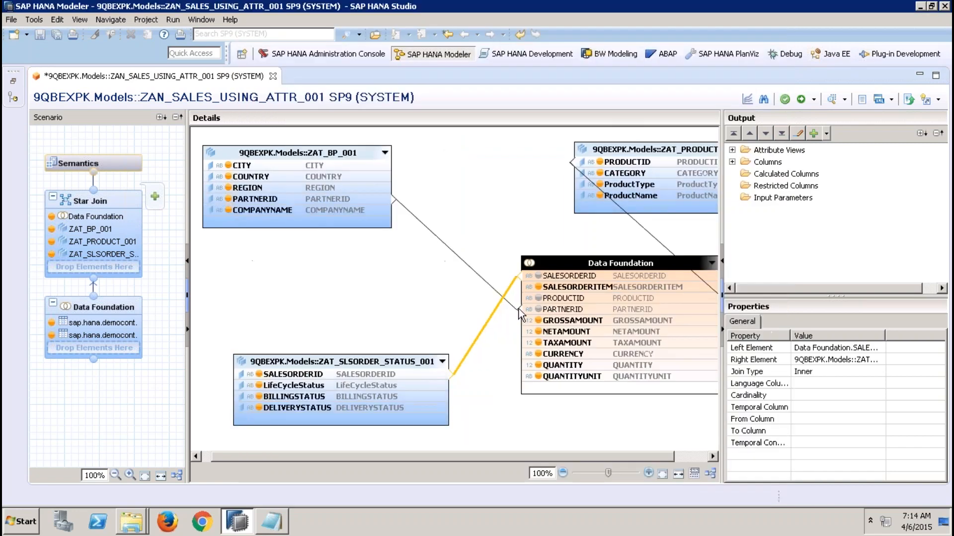
Step: Change the join between the Data Foundation and ZAT_BP_001 to an Inner join
double_click(468, 266)
click(435, 309)
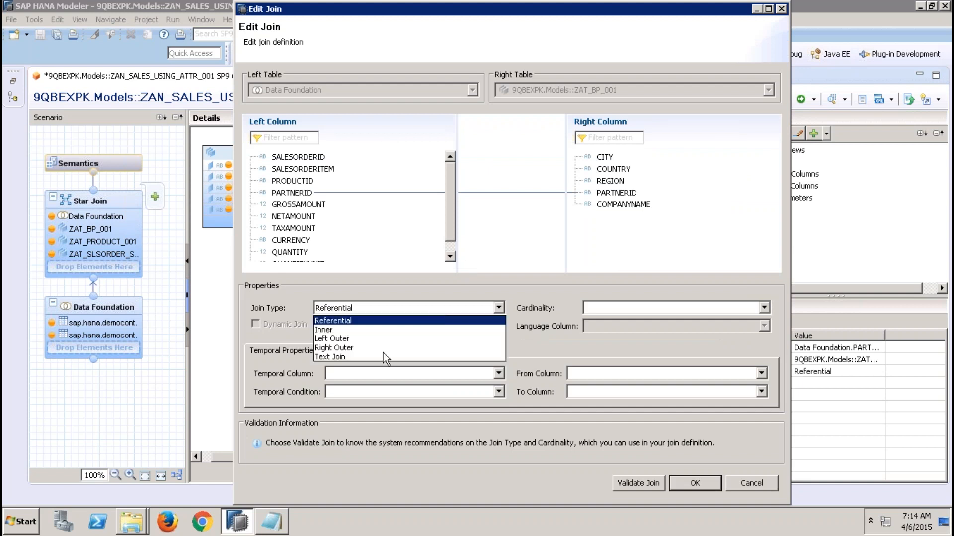
click(368, 330)
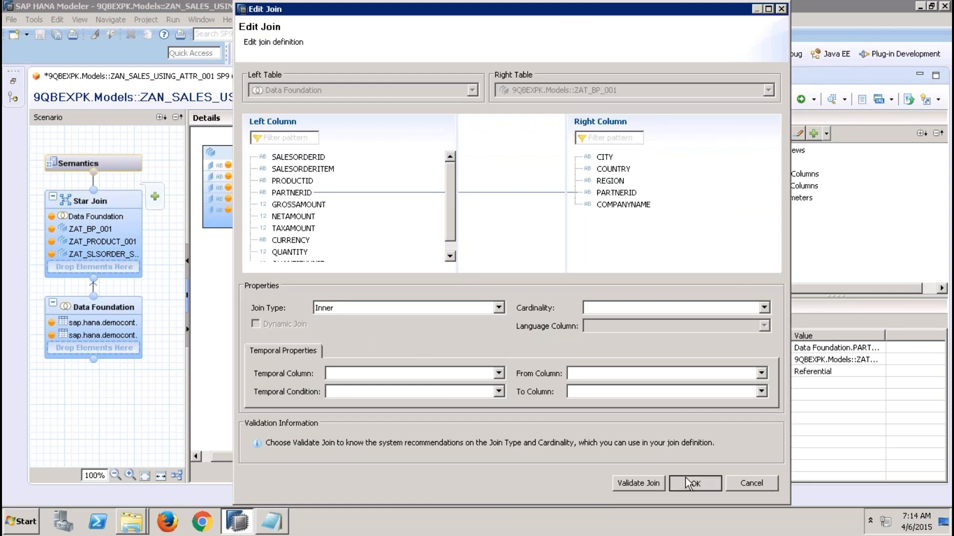
click(685, 478)
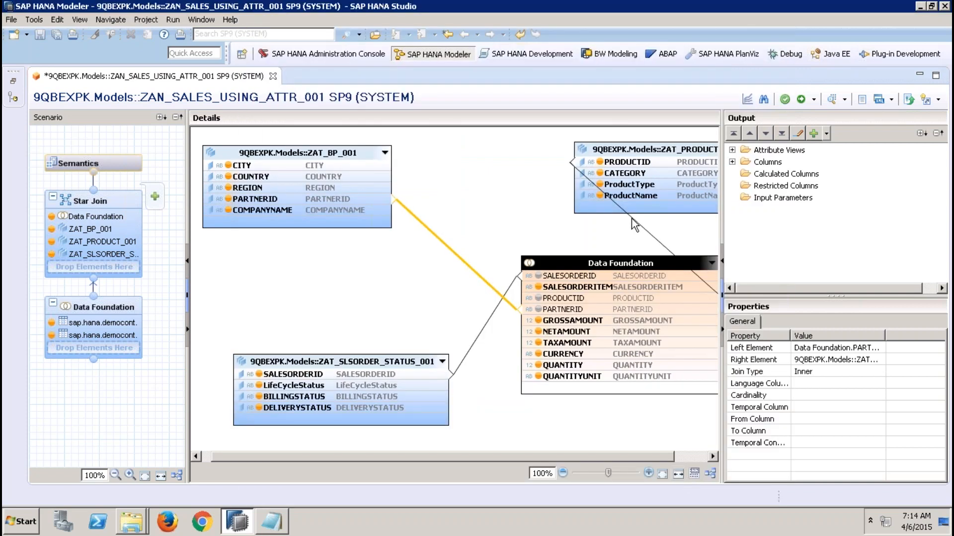
Step: Make the PRODUCTID join between the Data Foundation and ZAT_PRODUCT_001 an Inner join
double_click(631, 219)
click(431, 310)
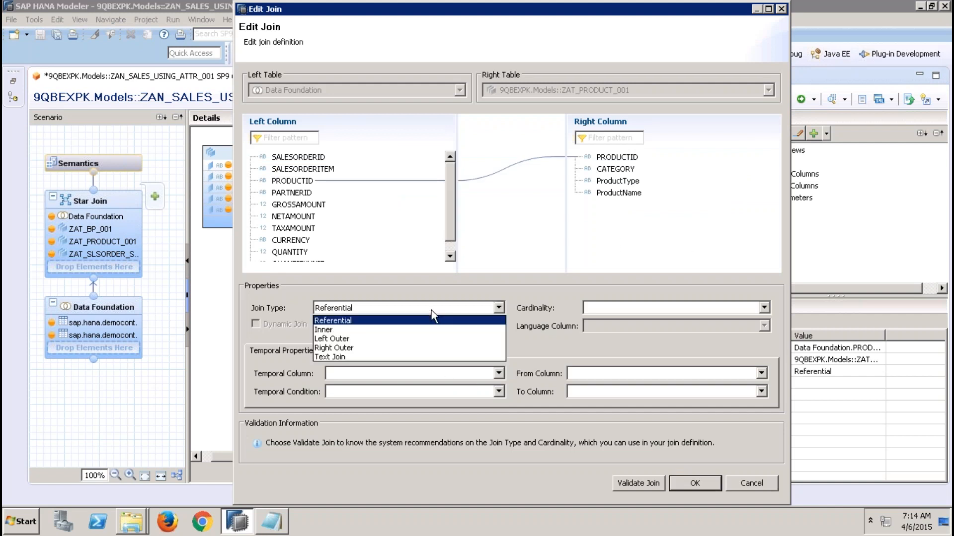
click(380, 328)
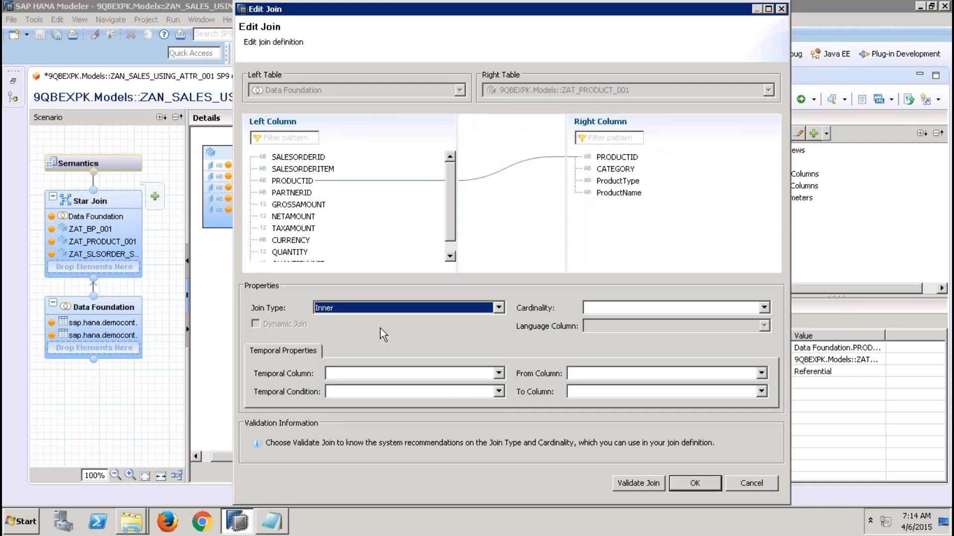
click(686, 481)
click(505, 376)
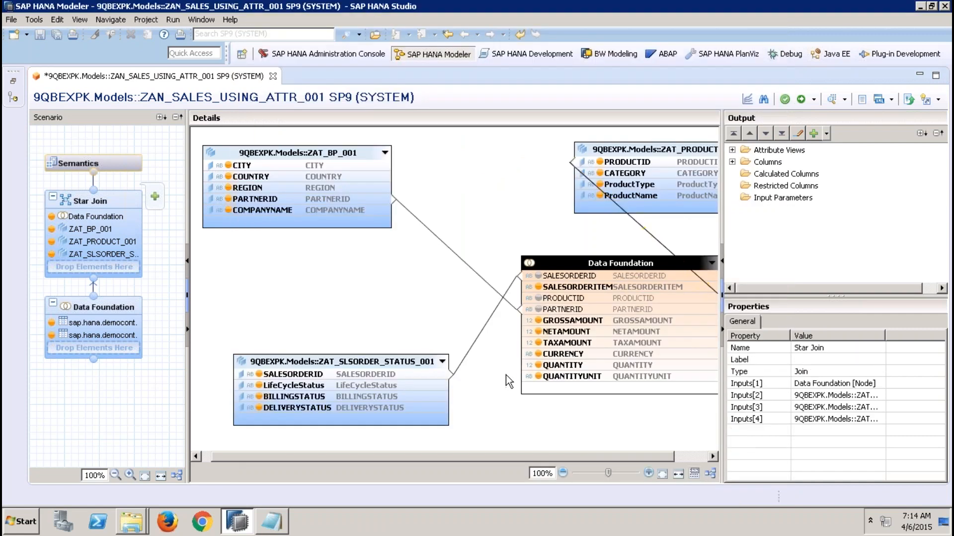
Step: Review the Star Join's output columns and attribute views, and the local and shared columns in Semantics
click(732, 163)
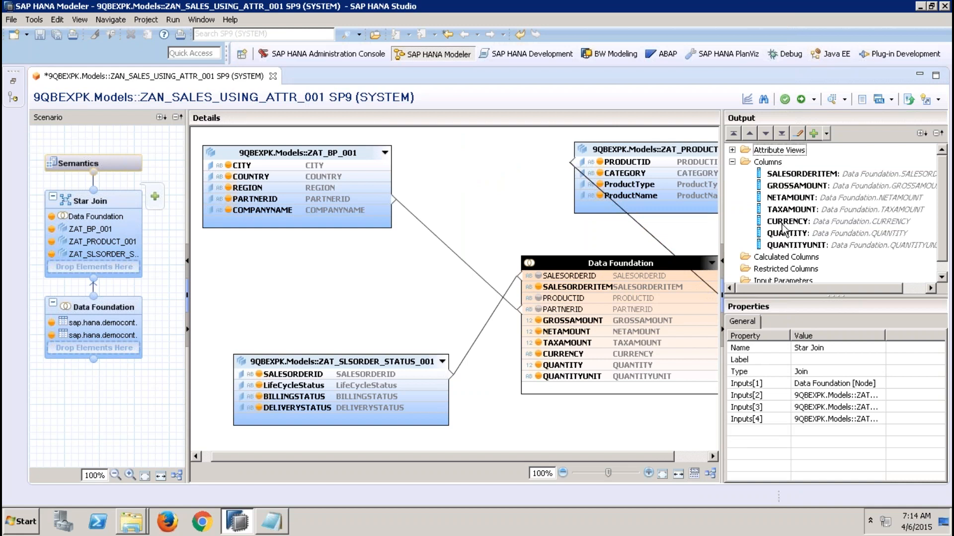
click(732, 162)
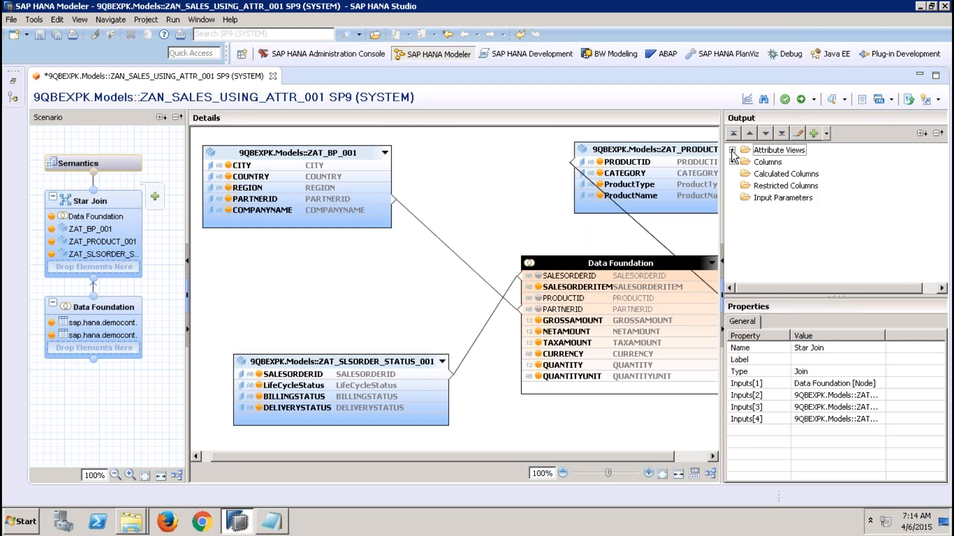
click(733, 150)
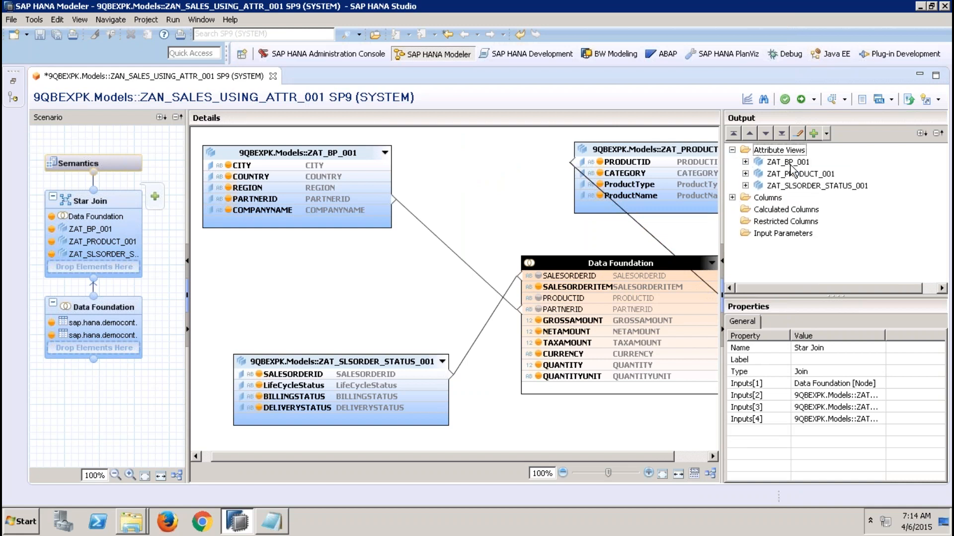
click(745, 162)
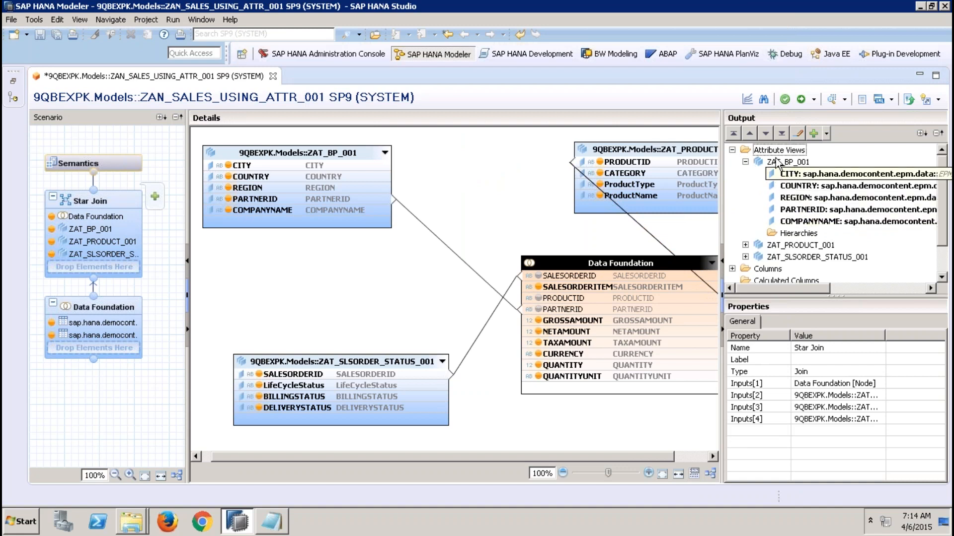
click(745, 161)
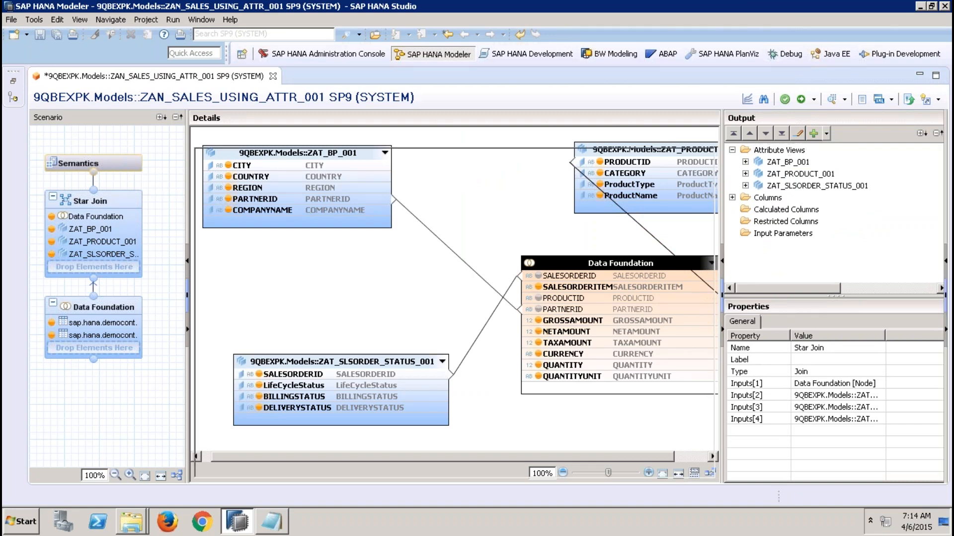
click(119, 164)
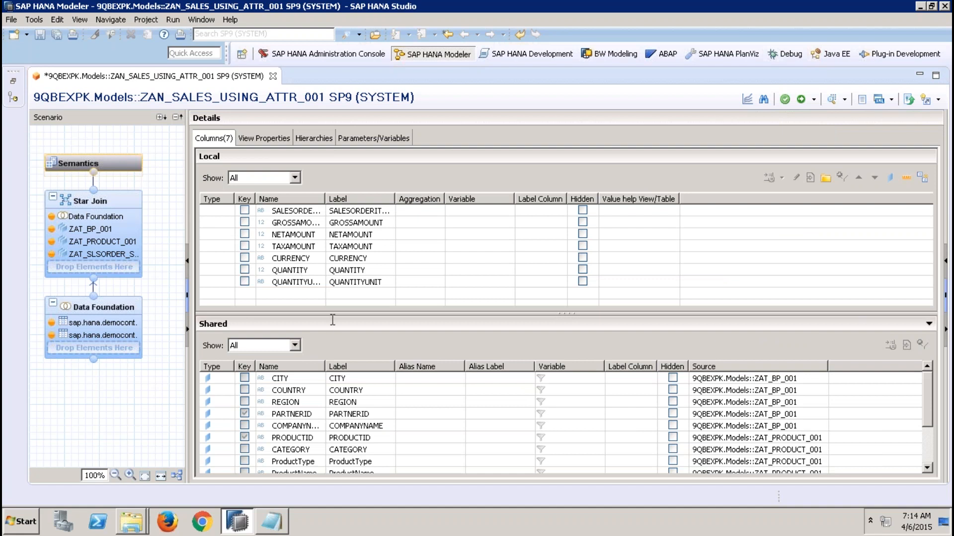
drag(332, 315, 317, 238)
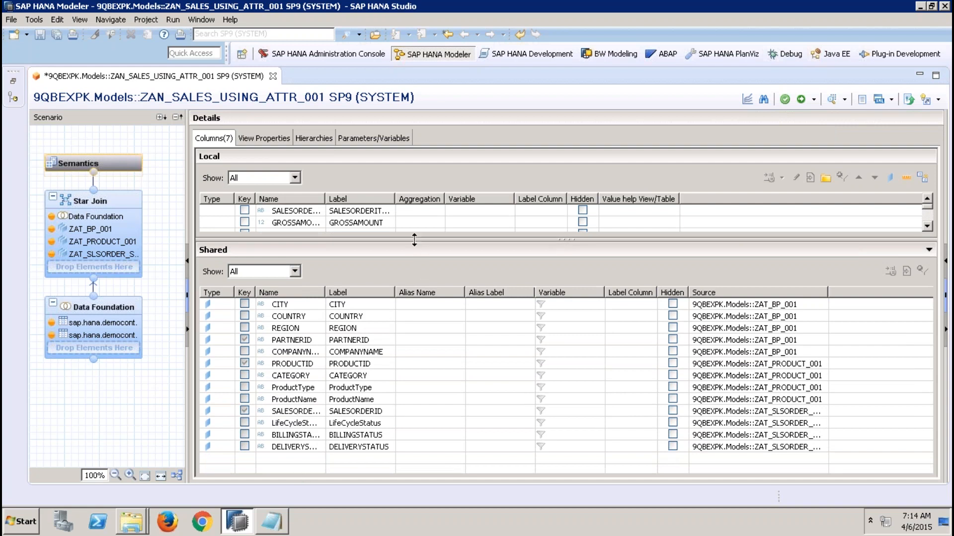
drag(414, 240, 418, 330)
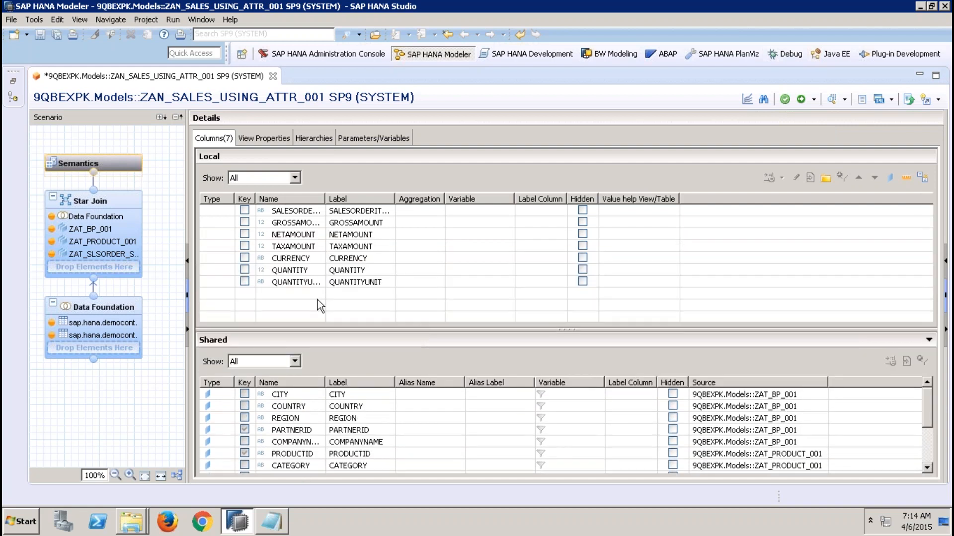
Step: Set the Data Foundation's central entity to the EPM.Sales.Item table
click(121, 305)
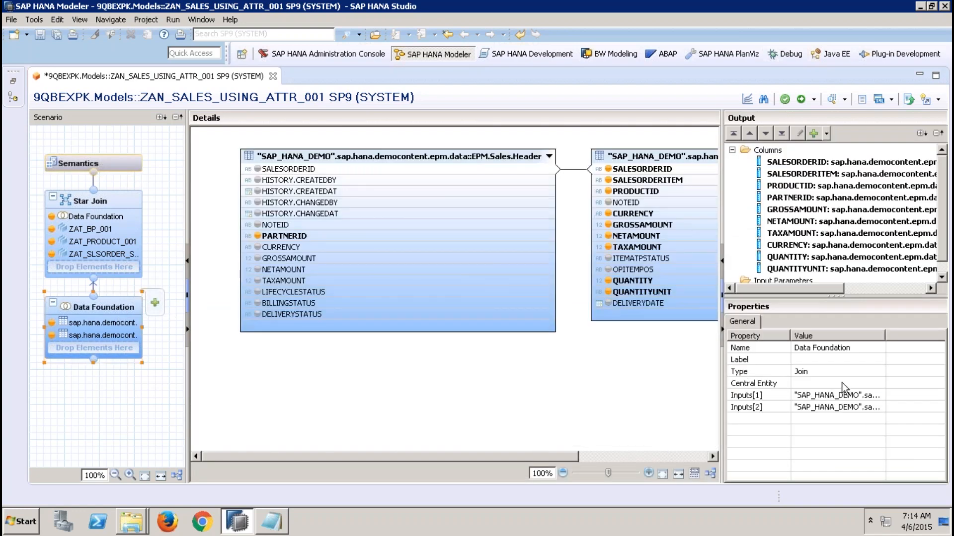
click(844, 384)
click(879, 384)
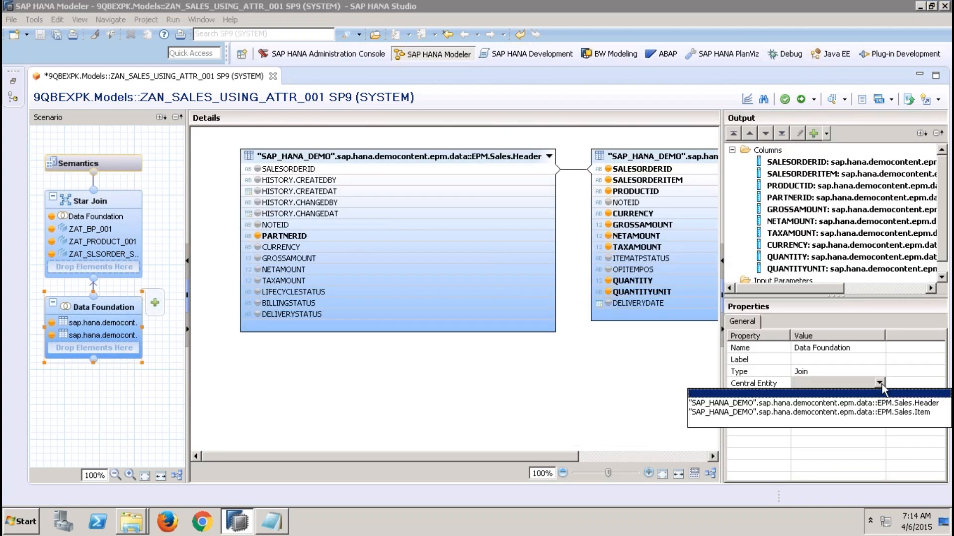
click(886, 414)
click(565, 395)
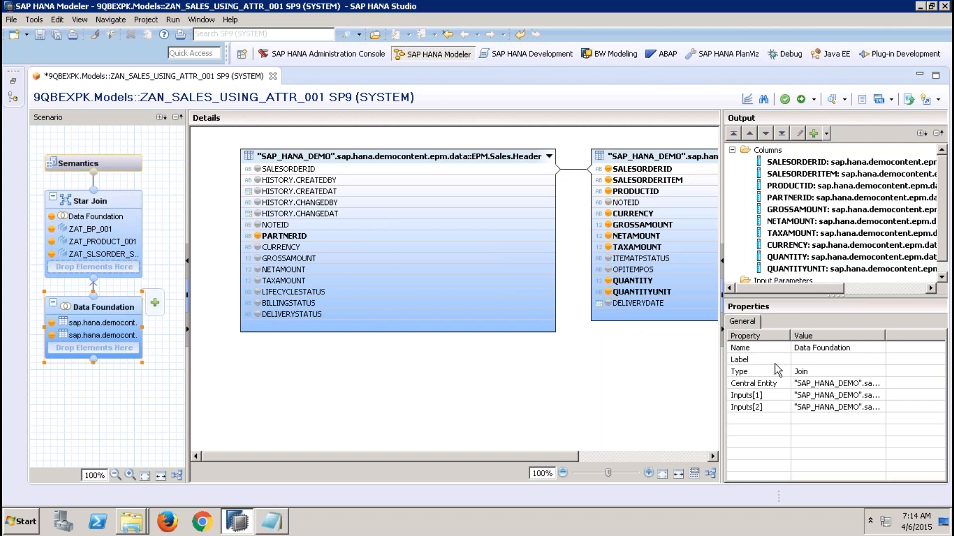
Step: Automatically assign attribute and measure types to the local columns in Semantics, and save and activate the analytic view
click(94, 164)
click(926, 177)
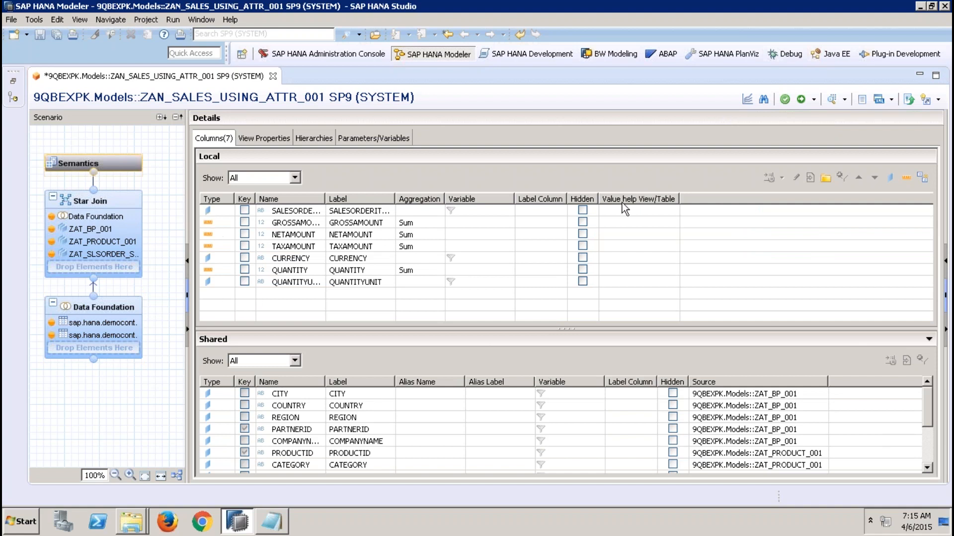
click(800, 99)
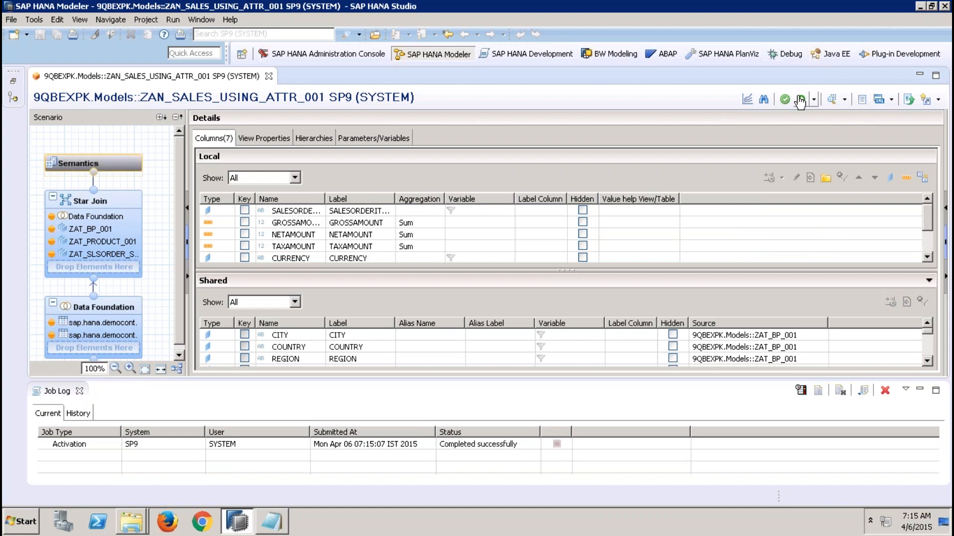
click(79, 391)
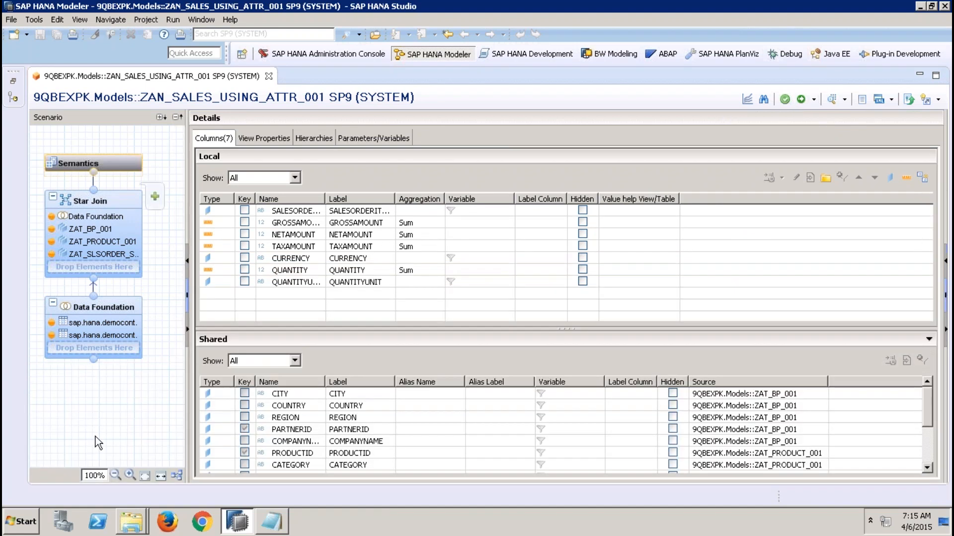
Step: Launch SAP BusinessObjects Analysis for Microsoft Excel and show its Analysis commands
click(23, 523)
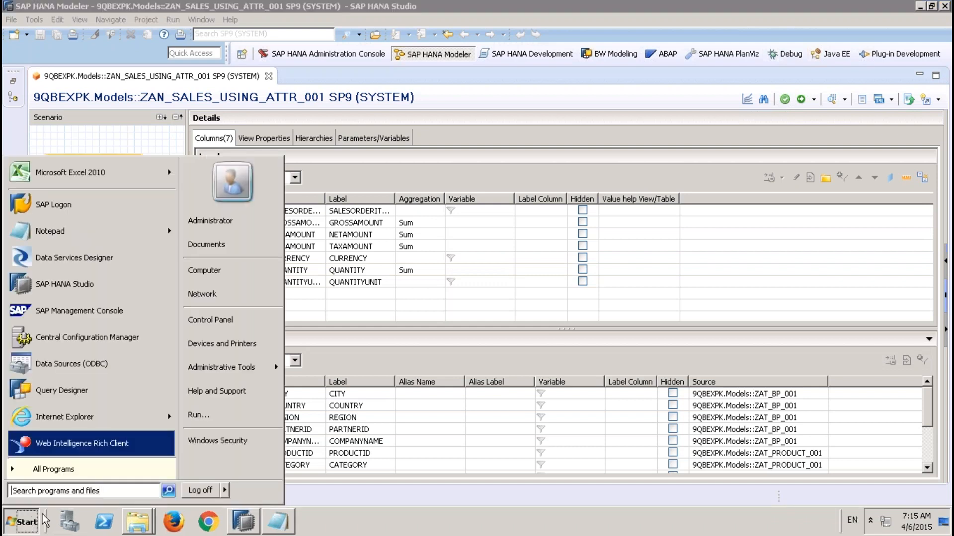
click(76, 469)
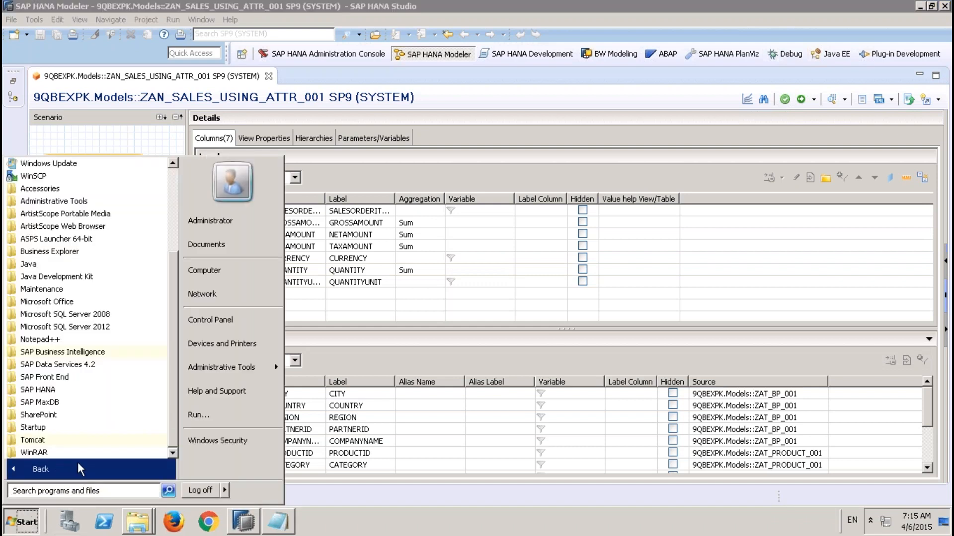
click(75, 353)
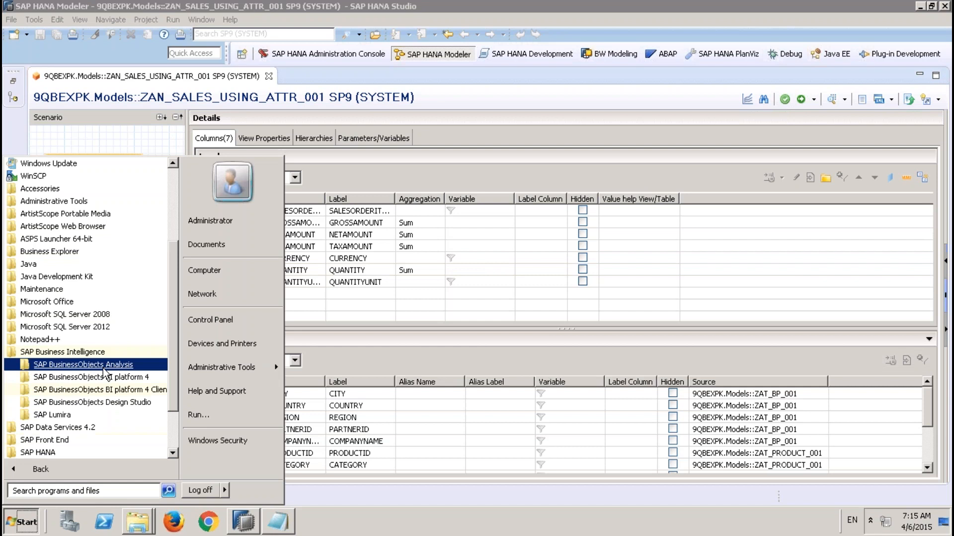
click(106, 365)
click(116, 378)
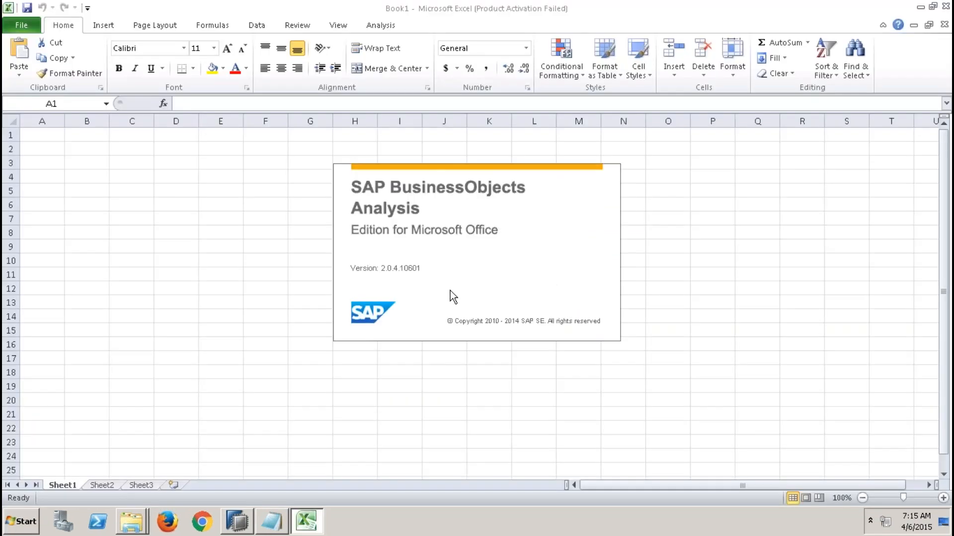
click(380, 25)
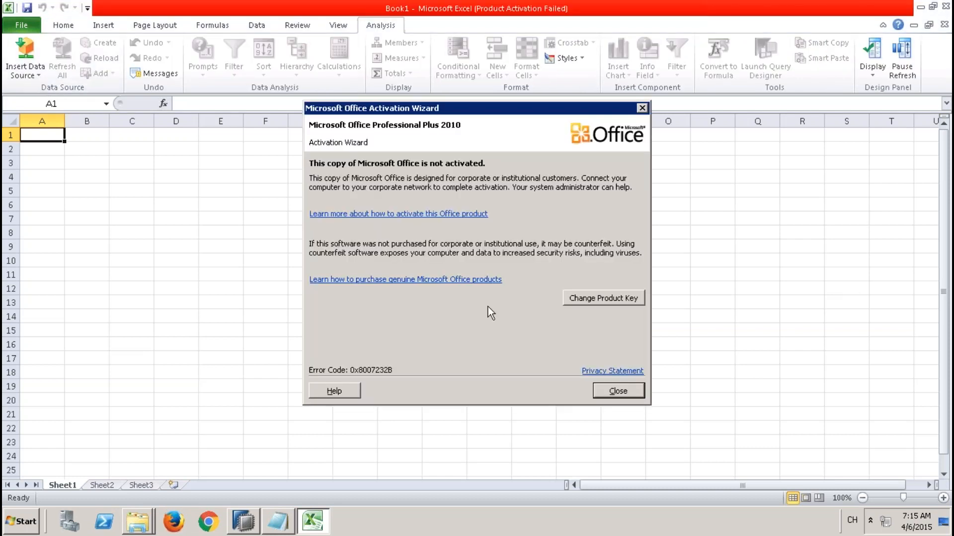
Step: Dismiss the Office activation notice, start inserting a data source without BI platform logon, and log on to 9QBEXCONNECTION TO HANA with the account password
click(618, 391)
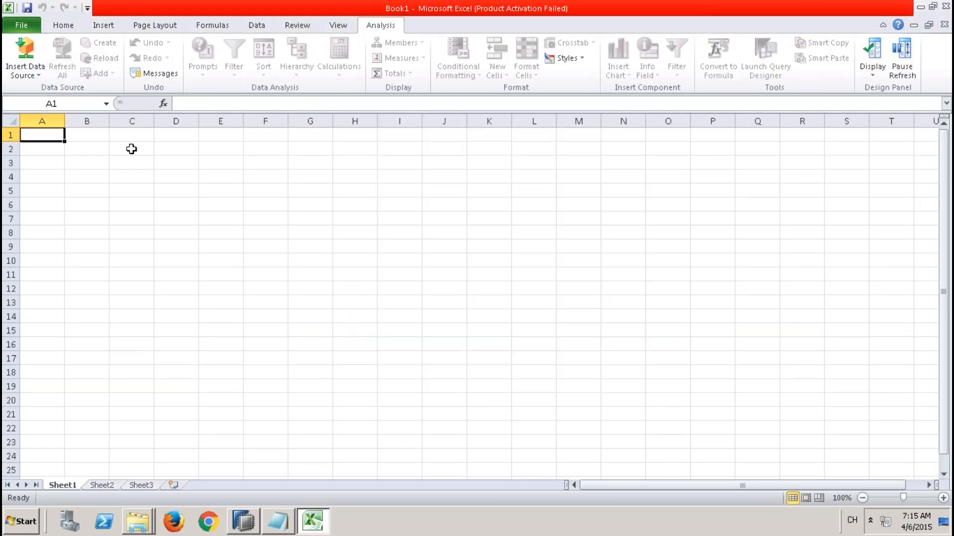
click(30, 74)
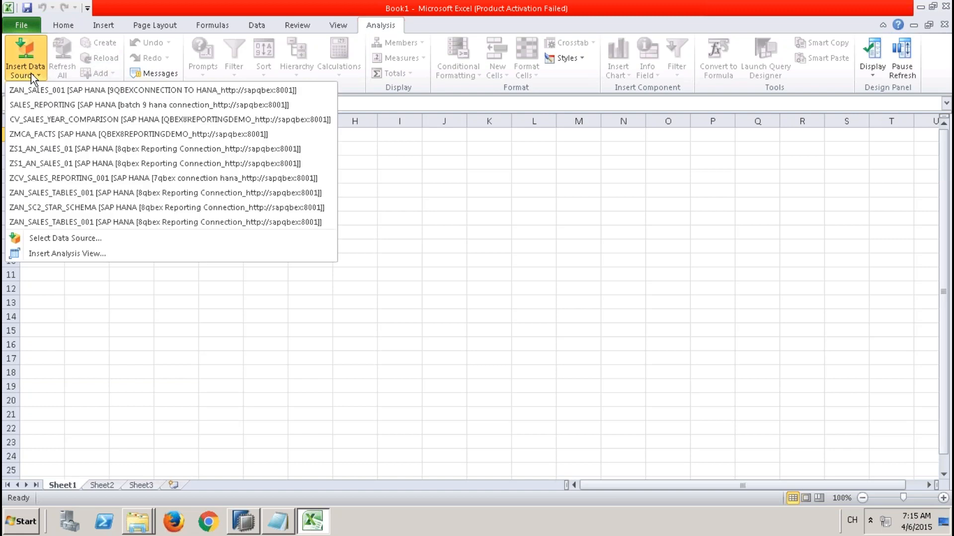
click(59, 224)
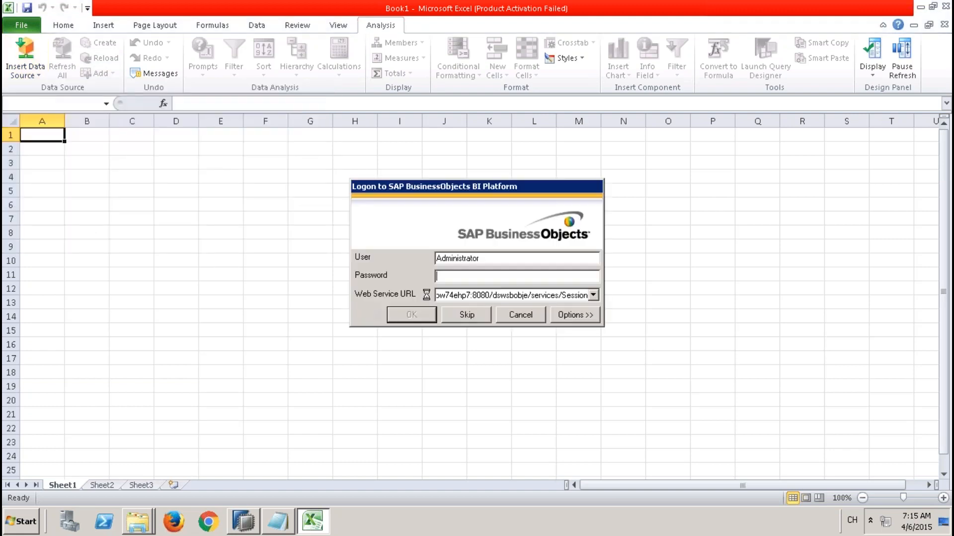
click(474, 316)
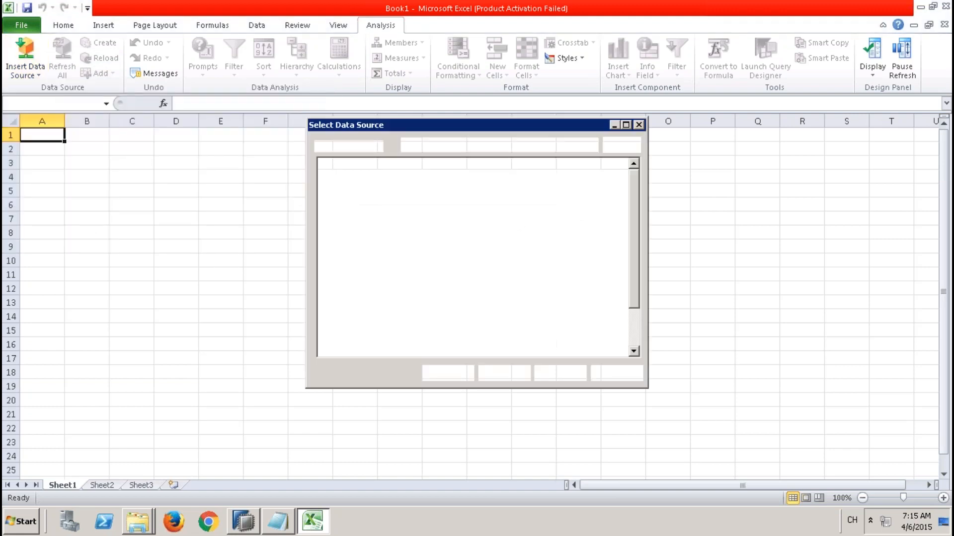
click(377, 212)
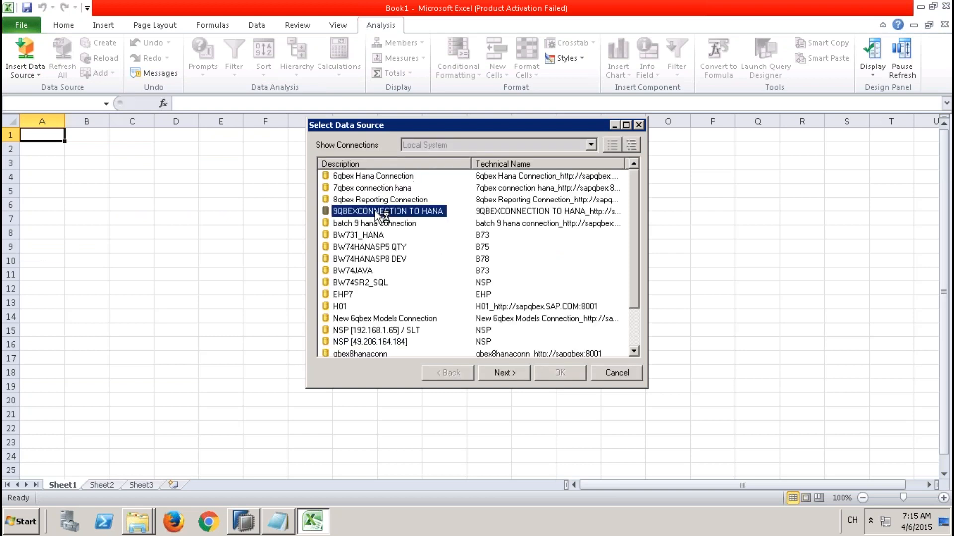
click(507, 376)
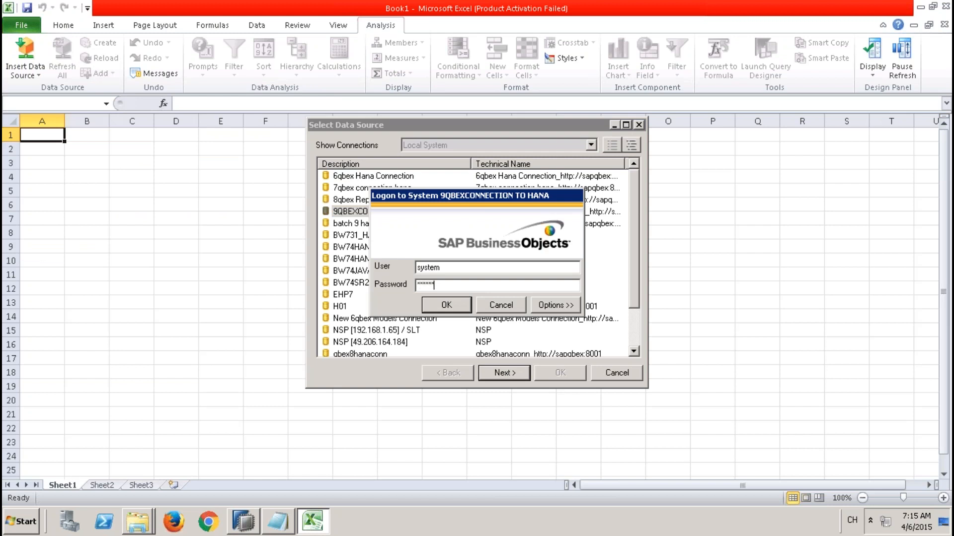
key(Return)
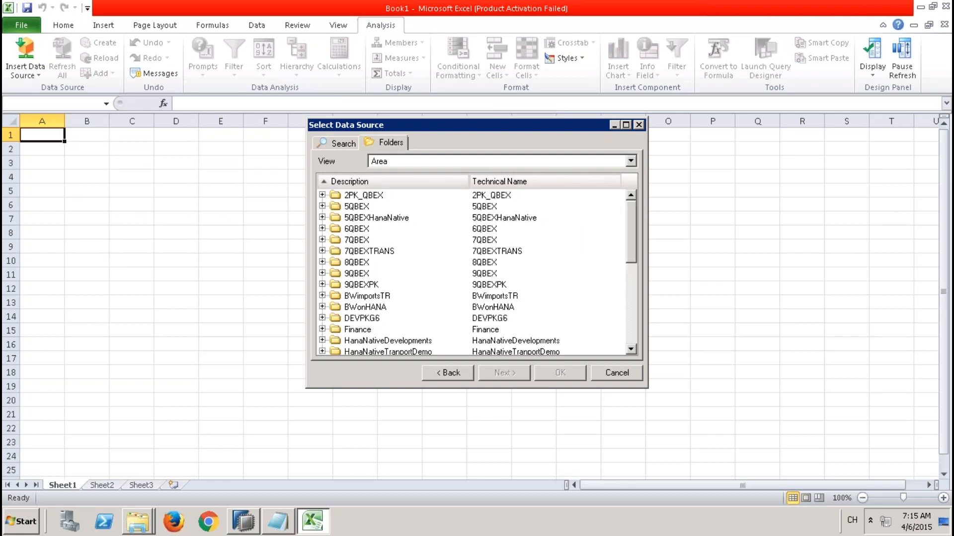
Step: Insert the ZAN_SALES_USING_ATTR_001 view from the 9QBEXPK Models package as data source and add COMPANYNAME to the rows
click(323, 284)
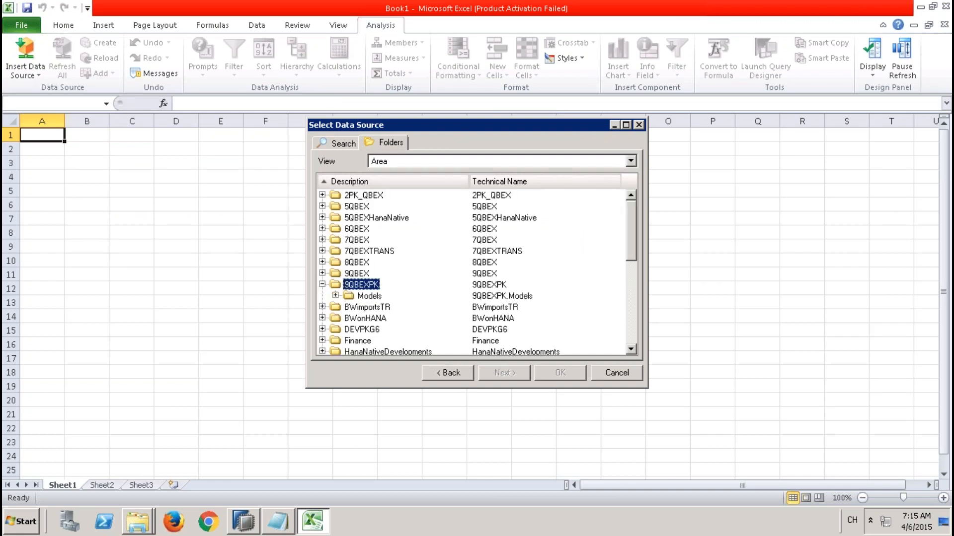
click(335, 295)
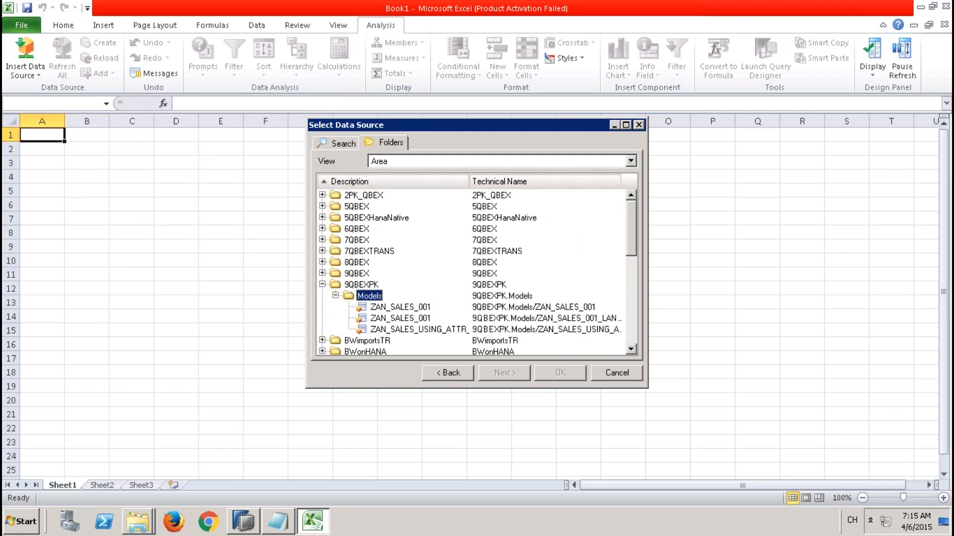
click(435, 332)
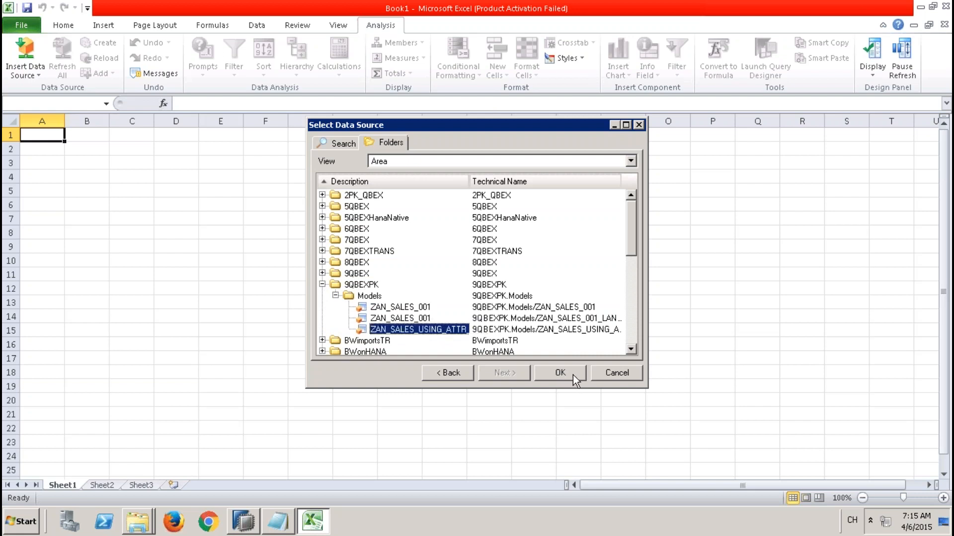
click(574, 374)
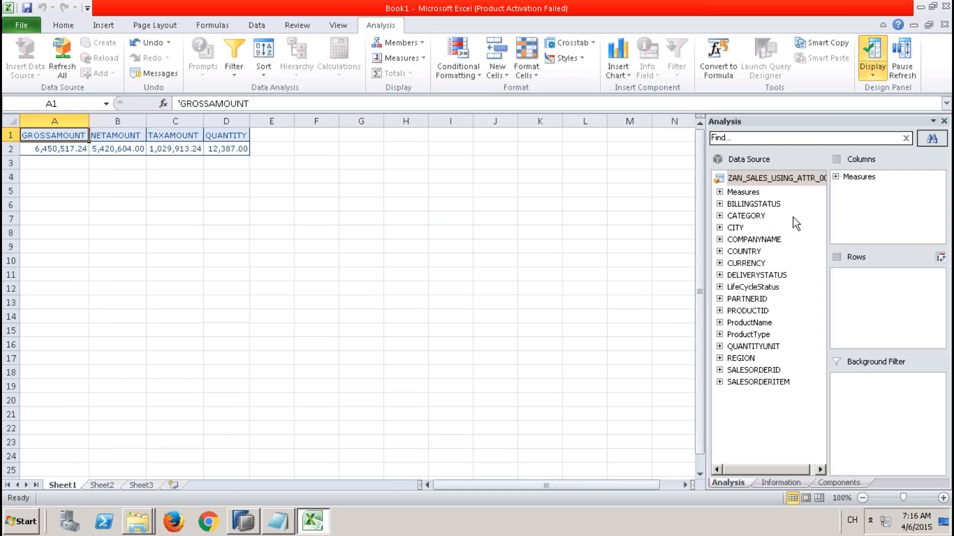
drag(774, 240, 845, 286)
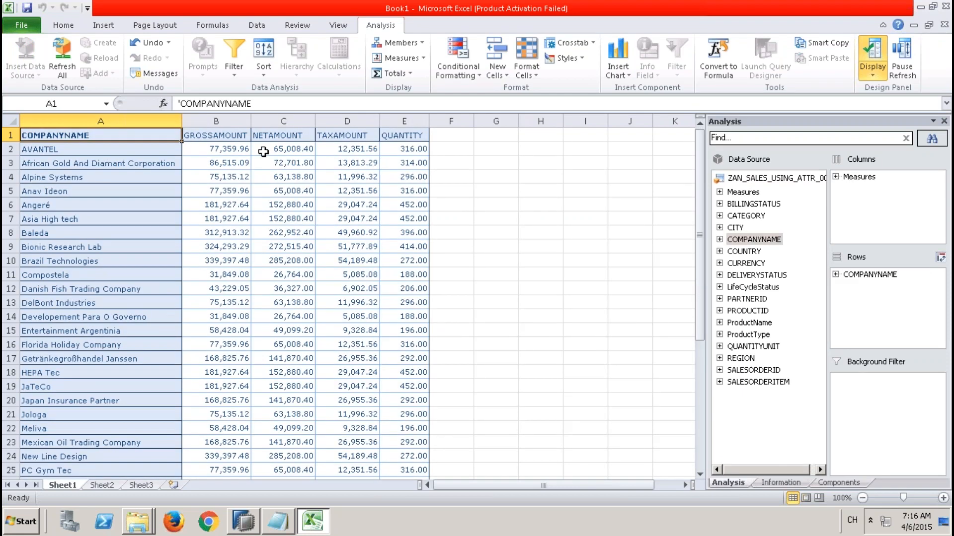
Step: Create a second blank workbook, check the report in Book1, and return to Book2
click(23, 23)
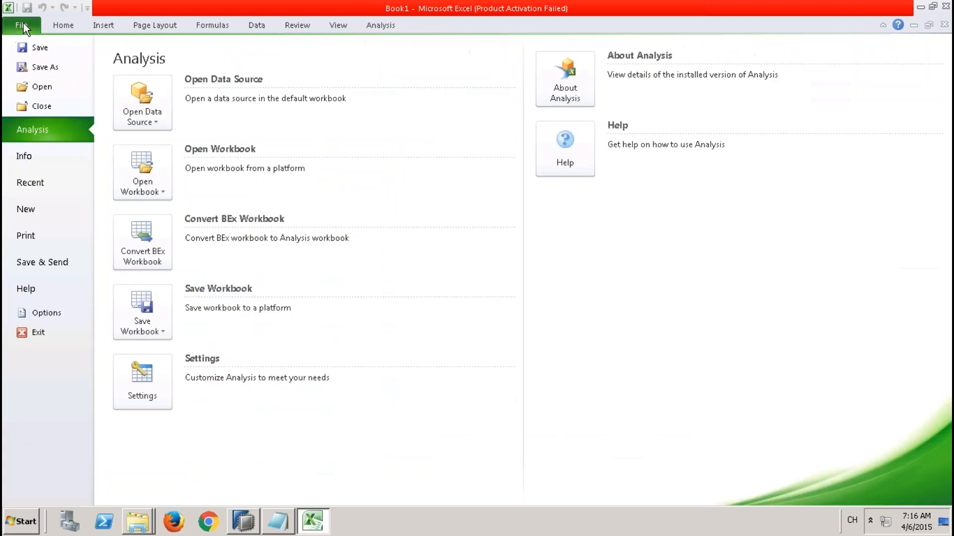
click(44, 209)
double_click(148, 131)
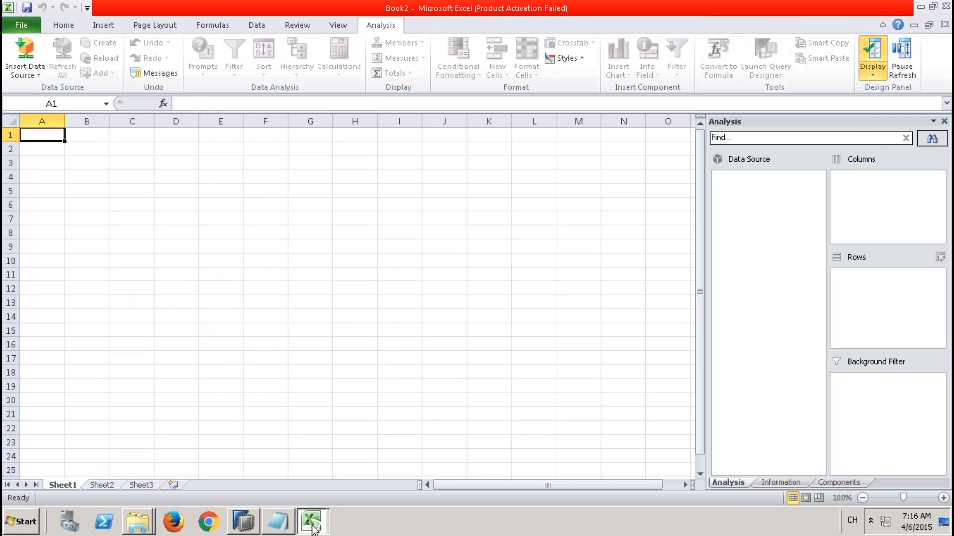
mouse_move(312, 527)
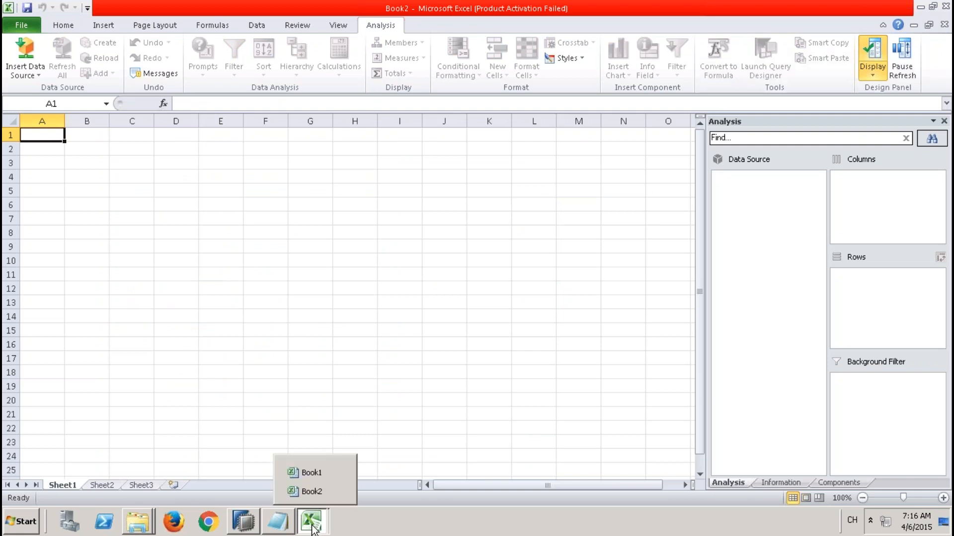
click(310, 467)
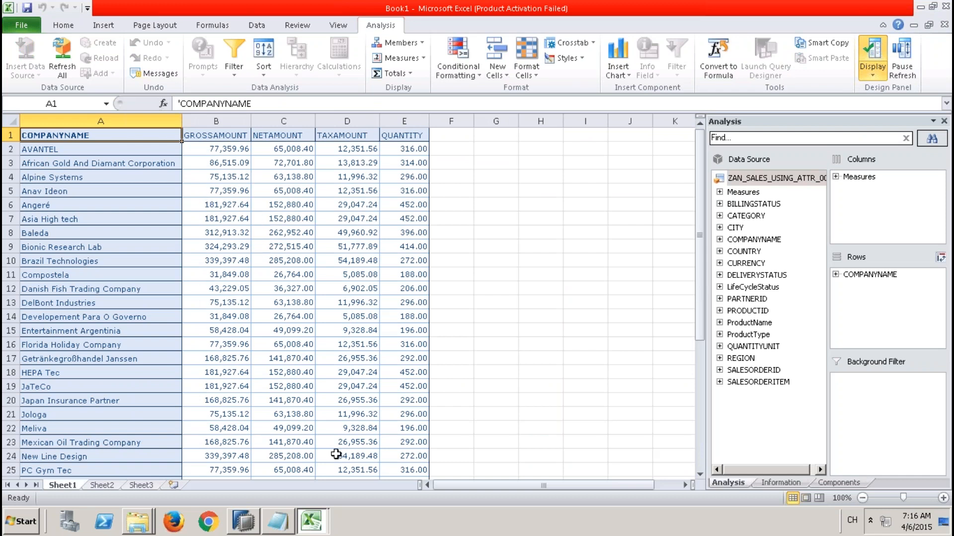
mouse_move(314, 529)
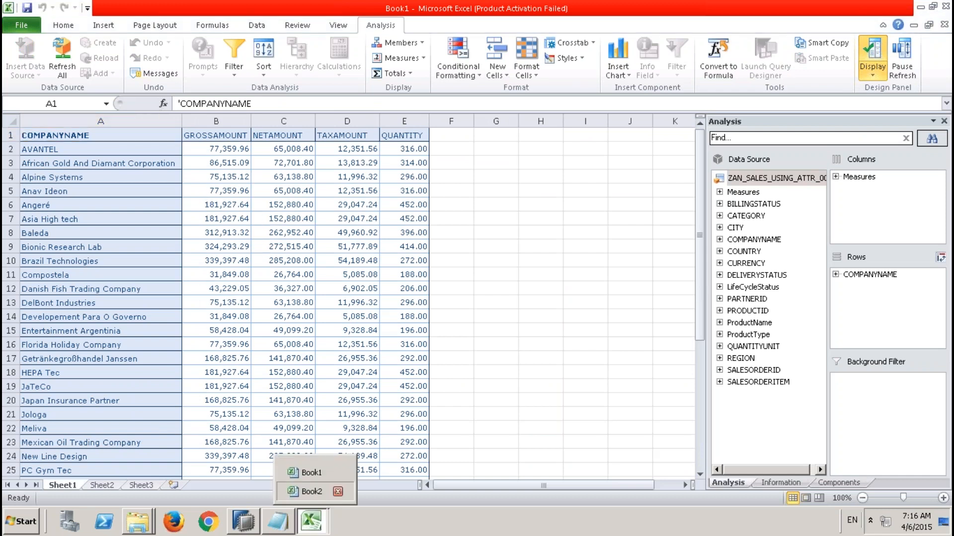
click(313, 492)
Step: Insert the recently used ZAN_SALES_001 data source into Book2 and add COMPANYNAME to the rows
click(35, 74)
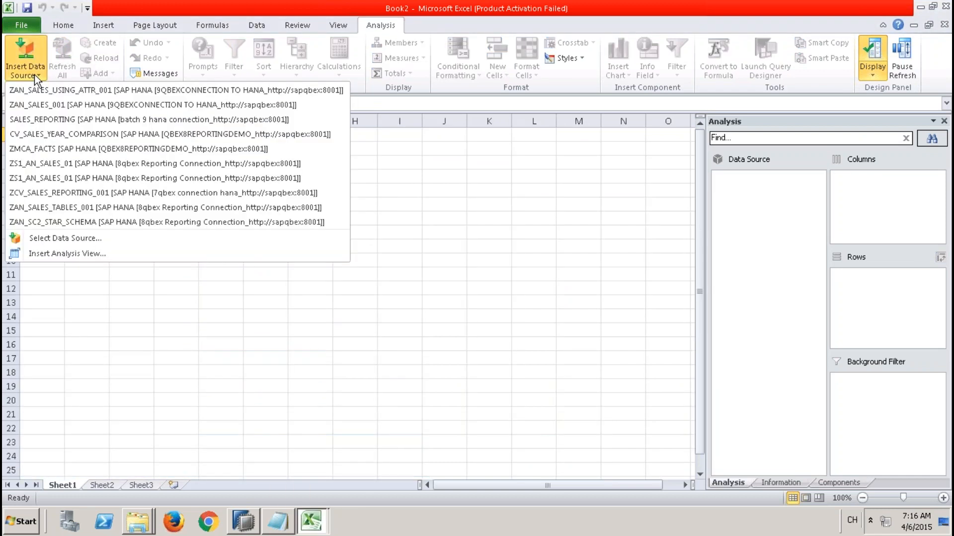
click(53, 105)
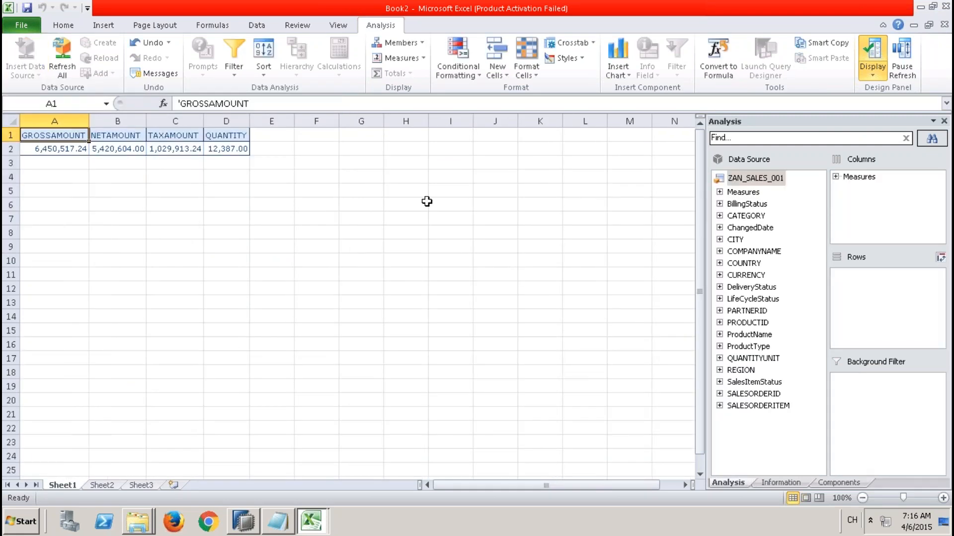
click(775, 253)
drag(778, 259, 844, 298)
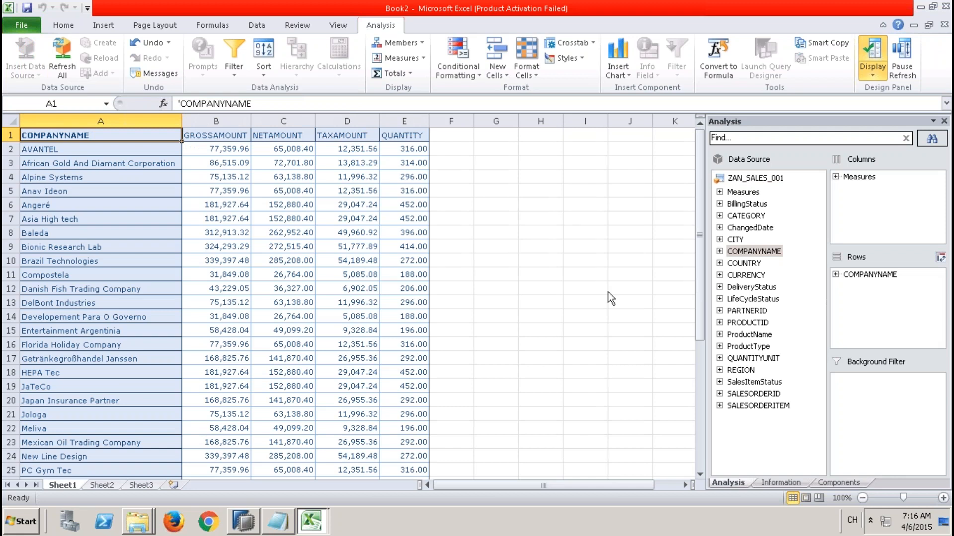
Step: Compare the company sales figures in Book2 and Book1, and check the analytic view's Semantics in SAP HANA Studio
click(92, 146)
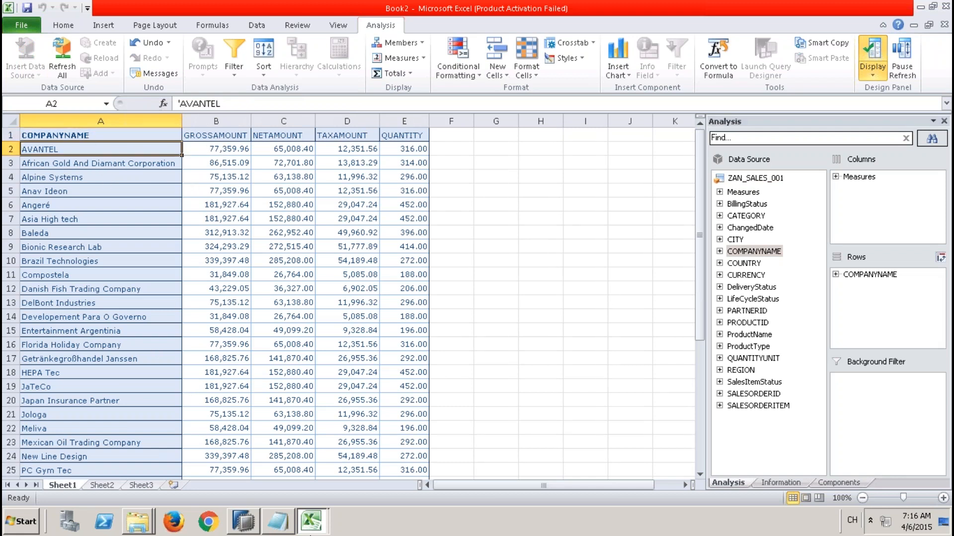
mouse_move(314, 524)
click(335, 473)
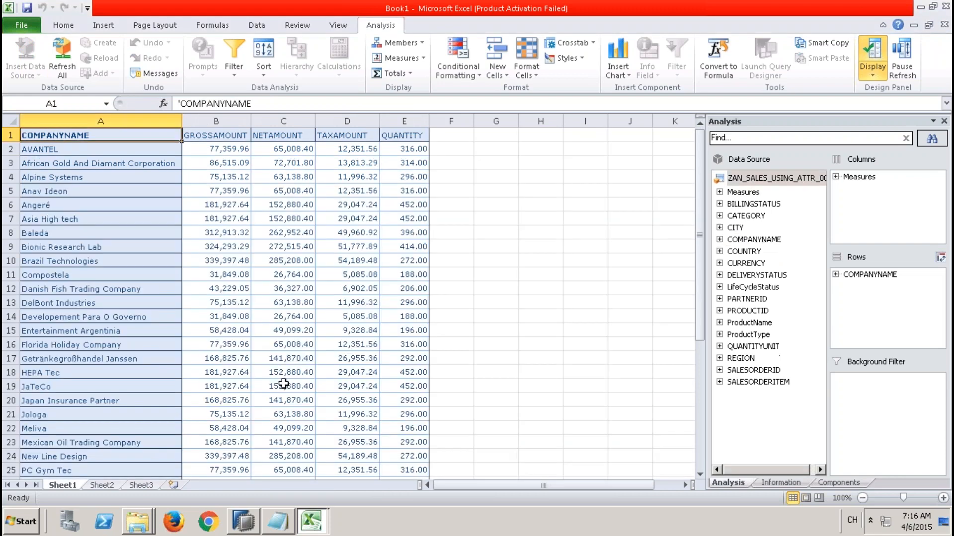
click(223, 150)
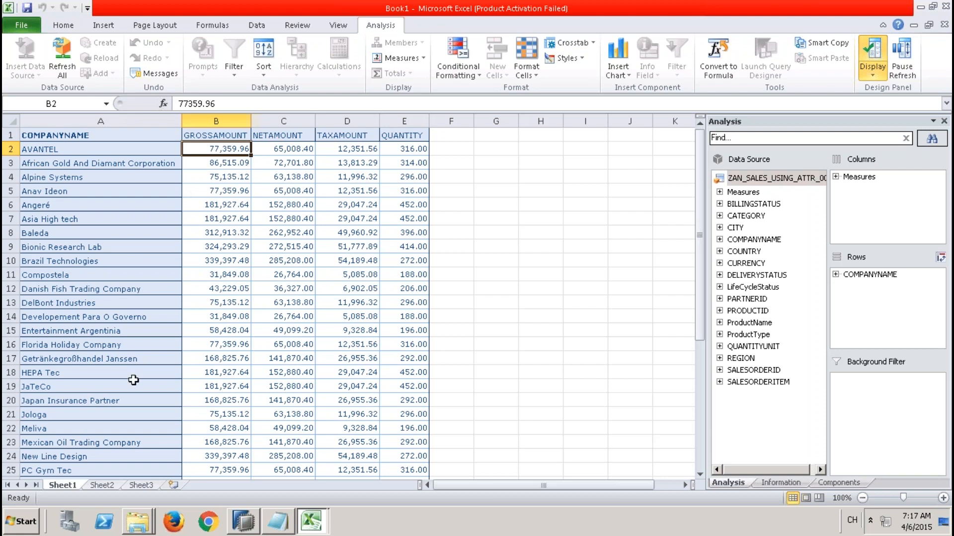
click(243, 524)
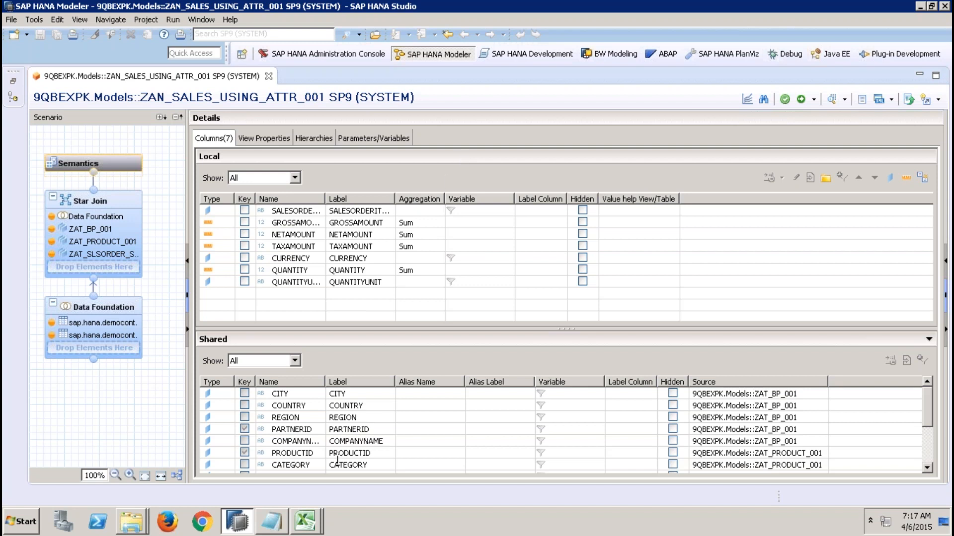
mouse_move(309, 518)
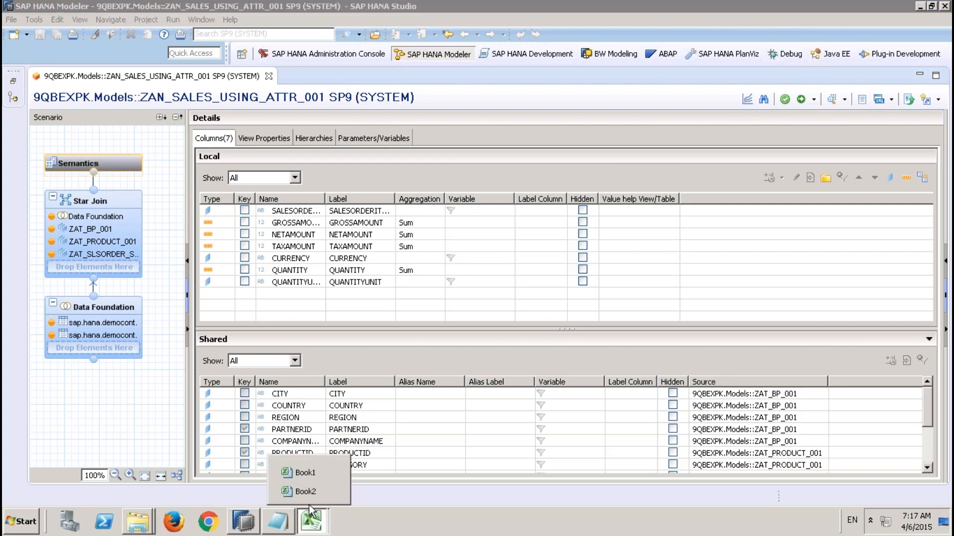
click(312, 492)
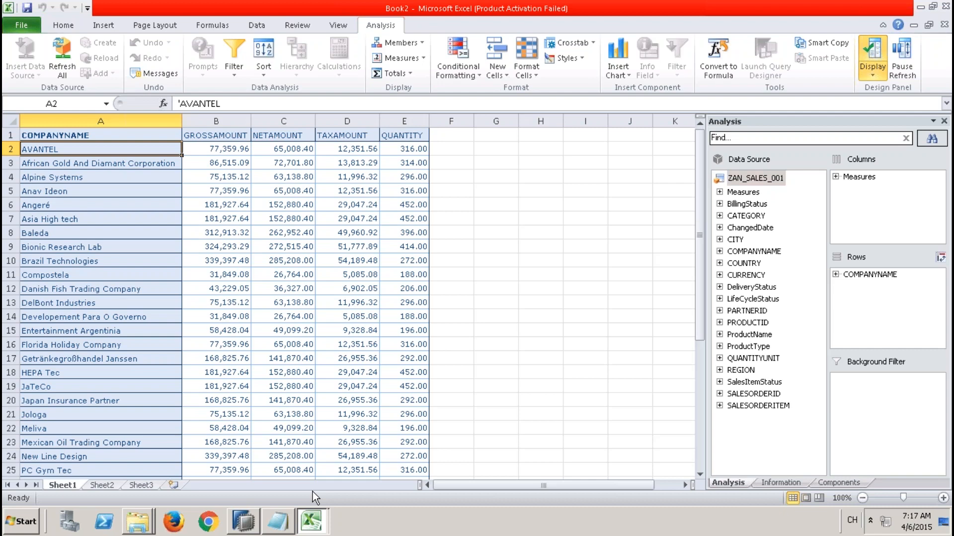
Step: Switch to SAP HANA Studio, close the ZAN_SALES_USING_ATTR_001 editor, and list the analytic views in the Models package
click(243, 522)
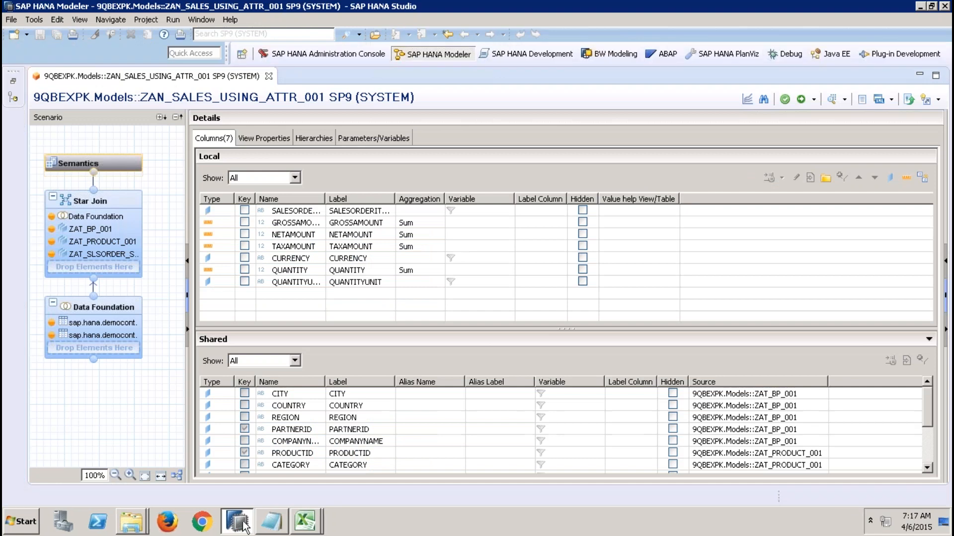
click(13, 80)
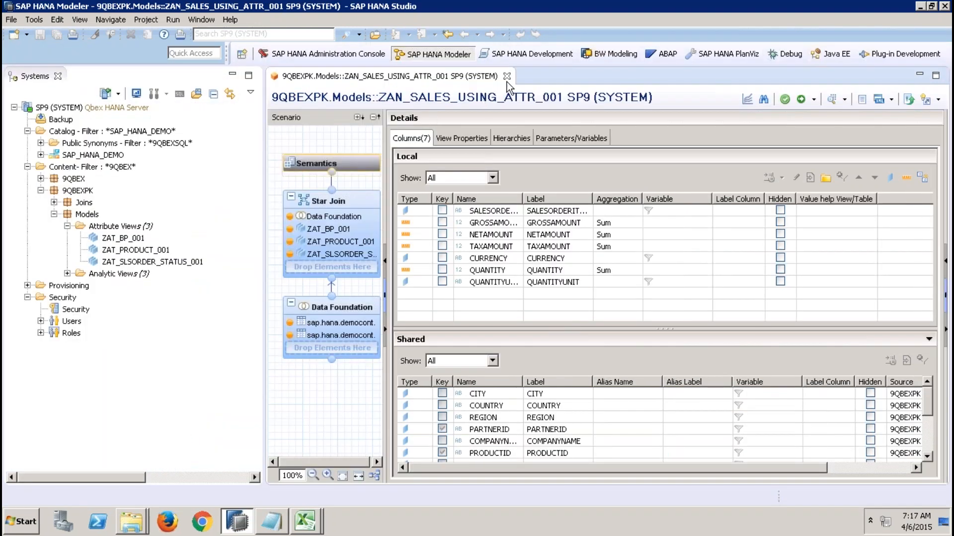
click(507, 76)
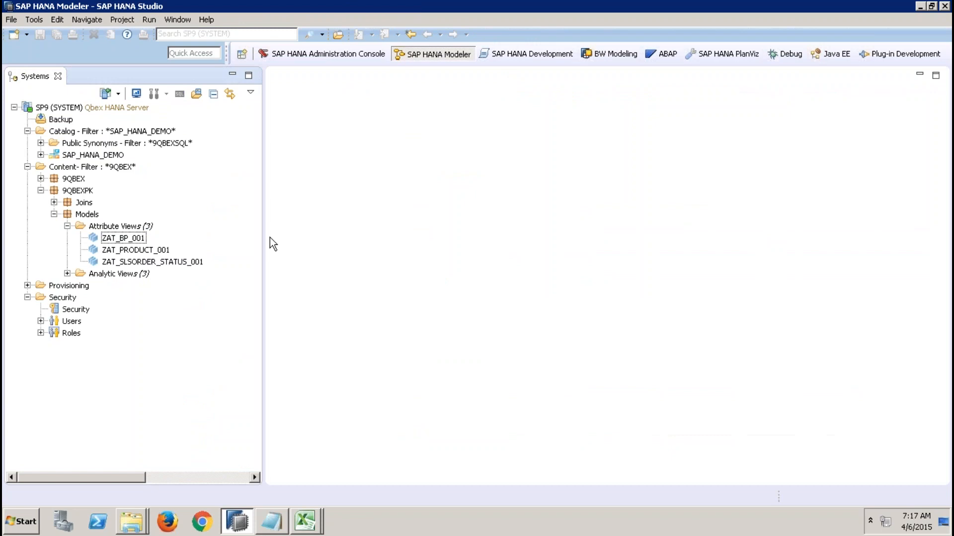
click(67, 275)
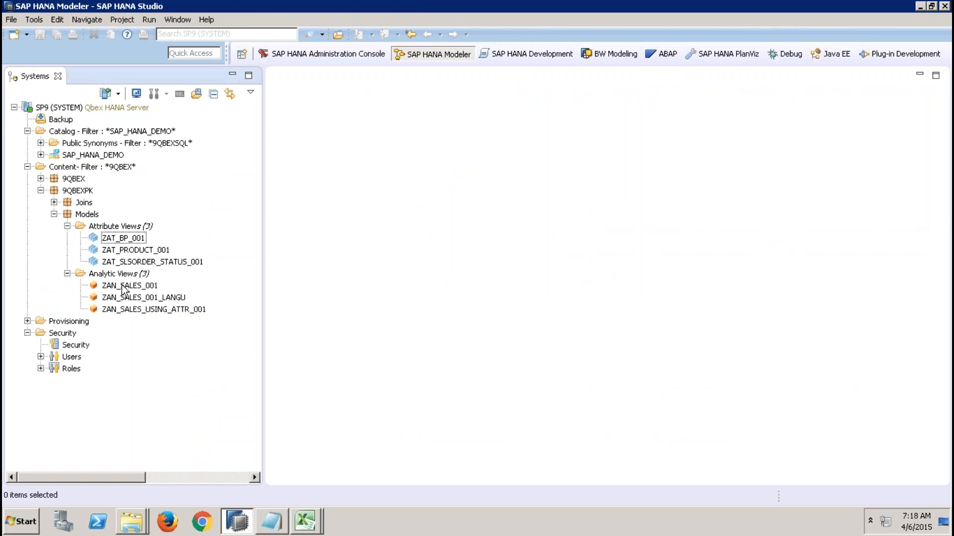
click(126, 289)
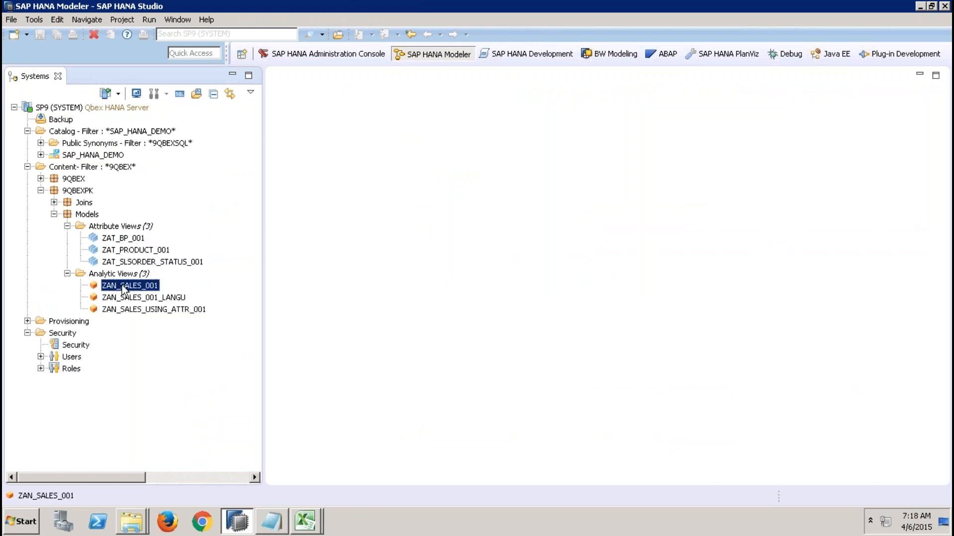
click(151, 308)
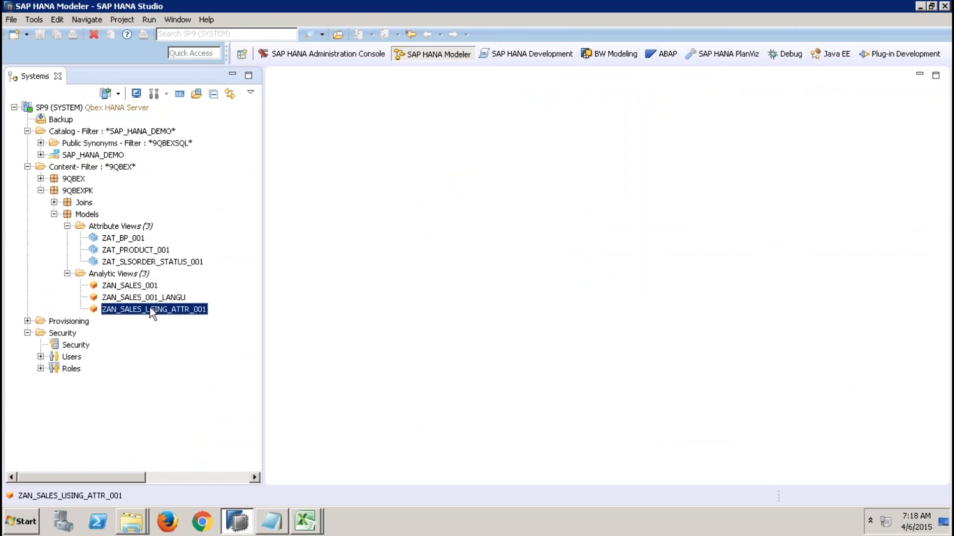
Step: Open the attribute view ZAT_BP_001 and examine the tables and output columns of its Data Foundation
click(132, 241)
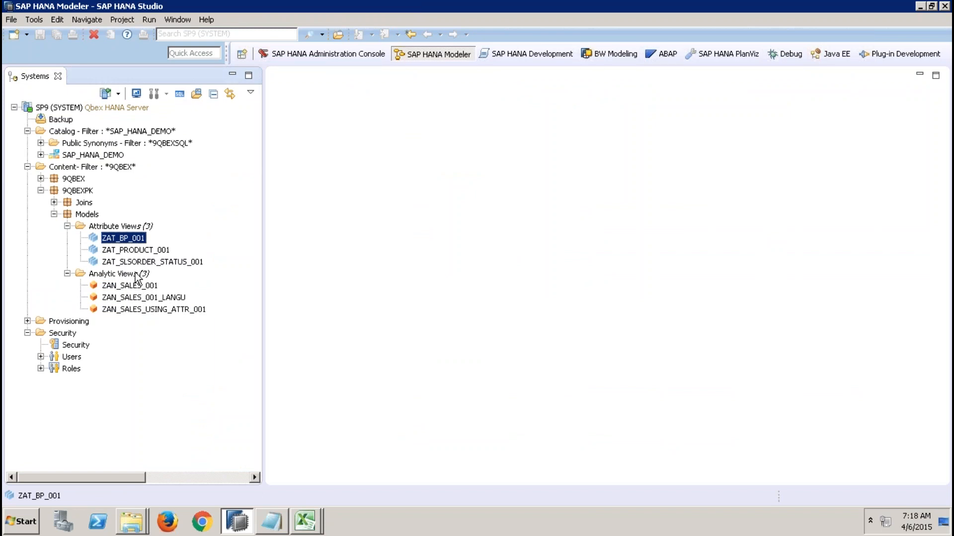
double_click(133, 242)
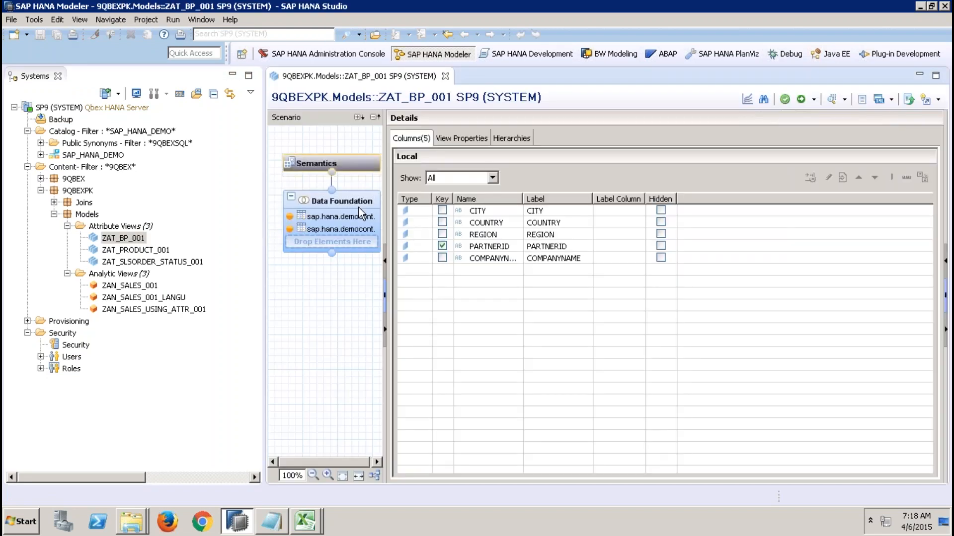
click(359, 208)
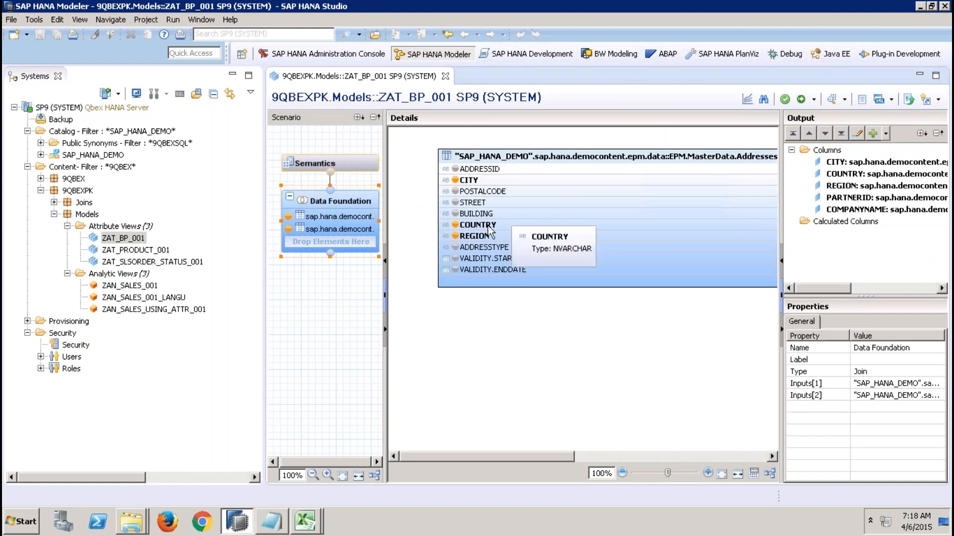
Step: Check the shared hierarchies of the analytic view ZAN_SALES_001, close it, and reopen the attribute view ZAT_BP_001
click(445, 77)
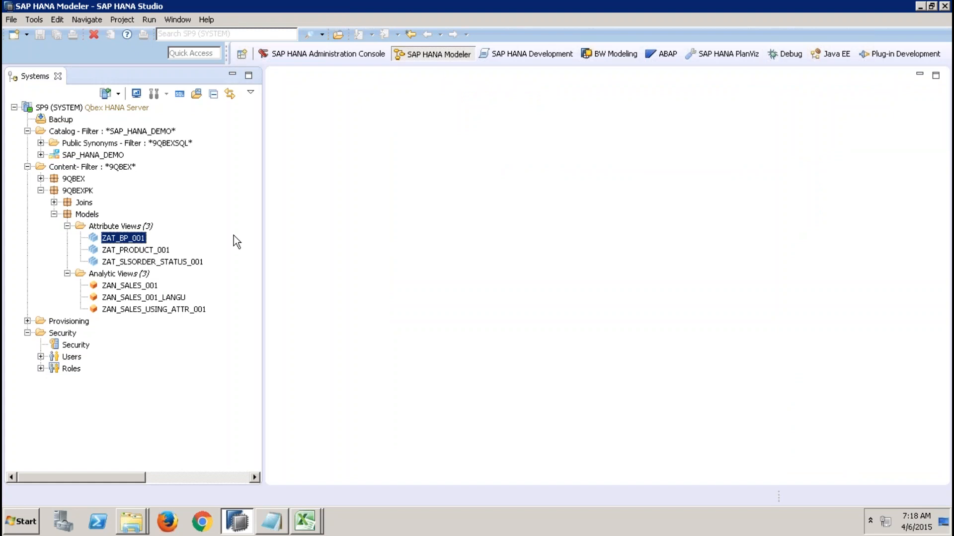
double_click(136, 286)
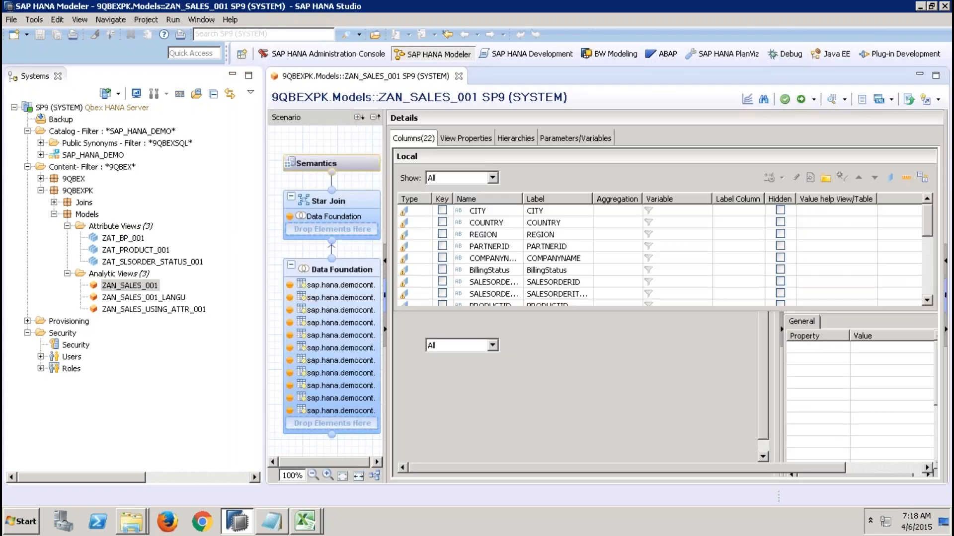
click(509, 142)
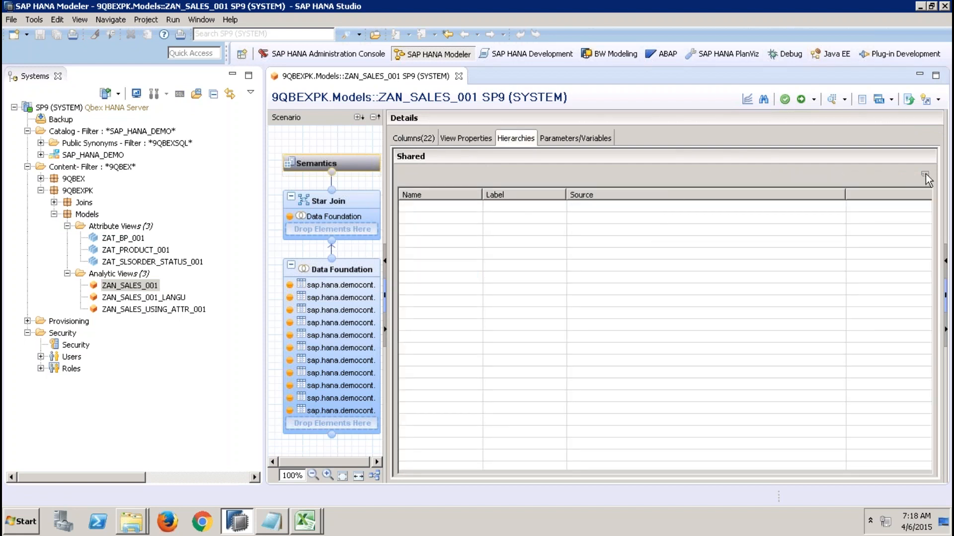
click(458, 76)
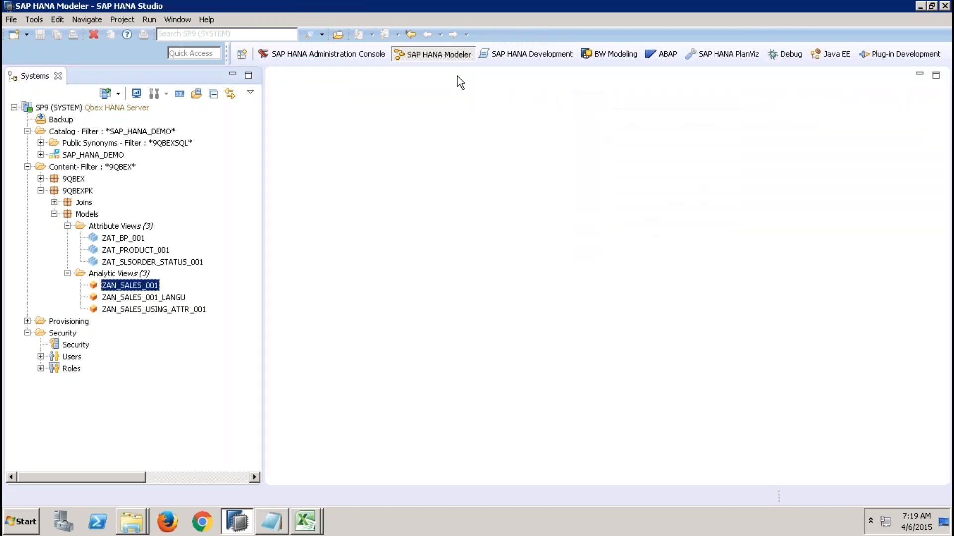
double_click(123, 238)
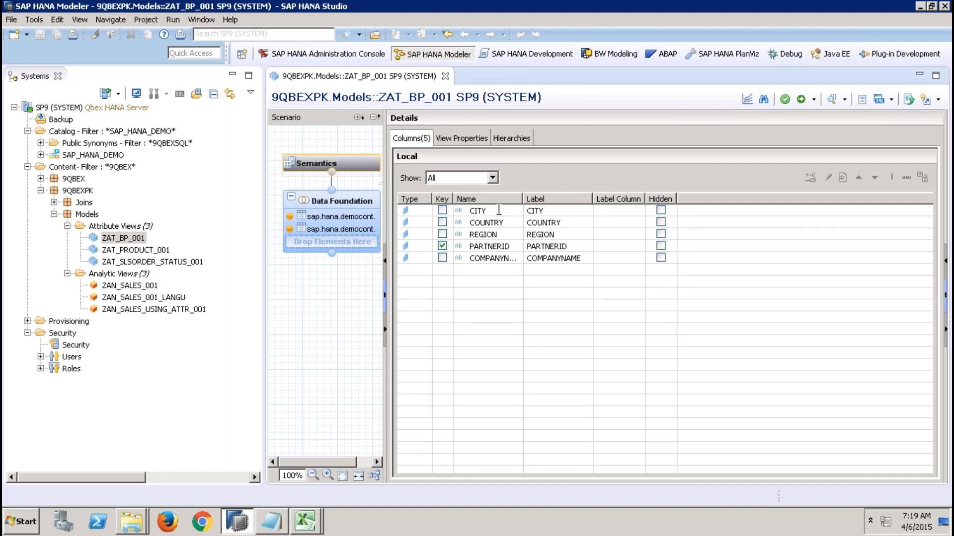
Step: Switch to Book2 in Excel and enter region in C10, country in C12 and city in C15 of Sheet2
click(310, 524)
click(308, 491)
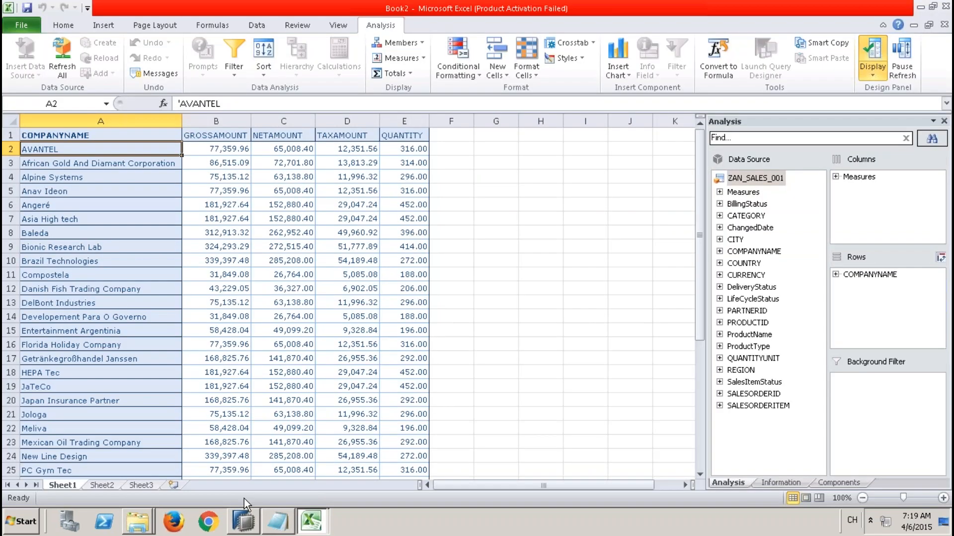
click(108, 484)
click(149, 259)
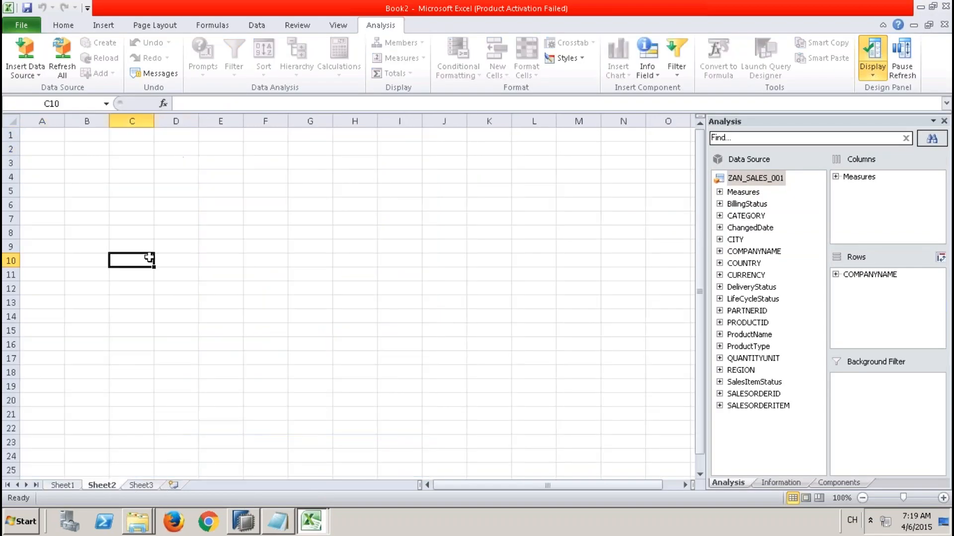
text(region)
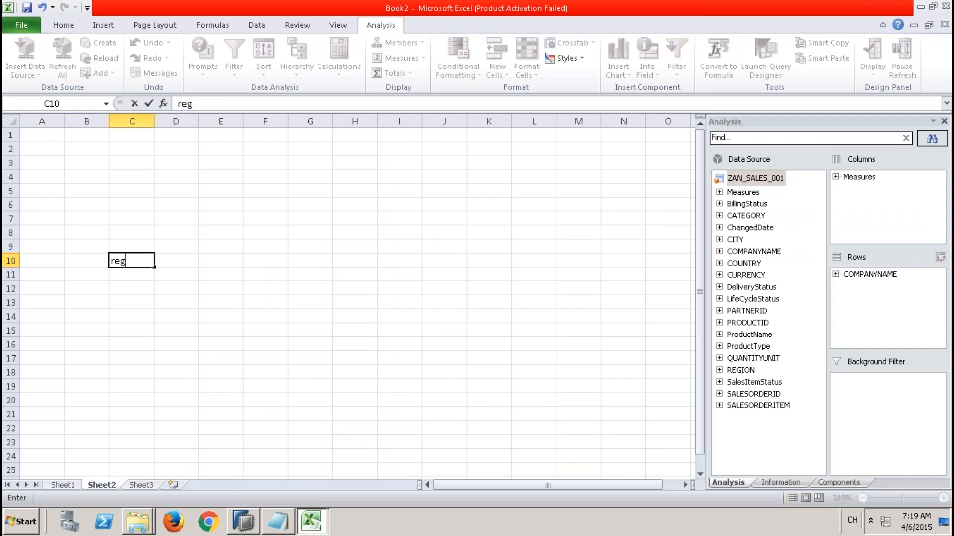
key(Return)
key(Return)
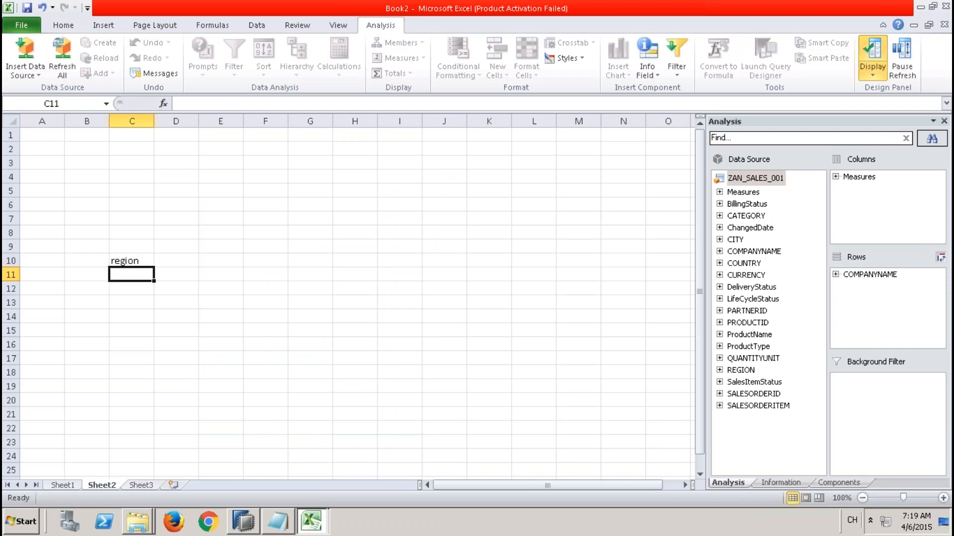
text(co)
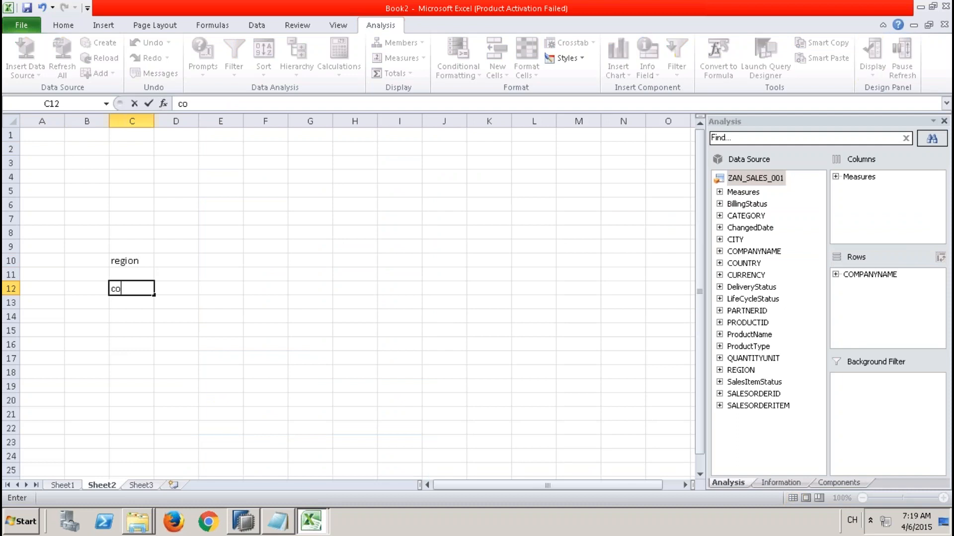
text(untry)
key(Return)
key(Return)
key(Return)
text(city)
click(144, 258)
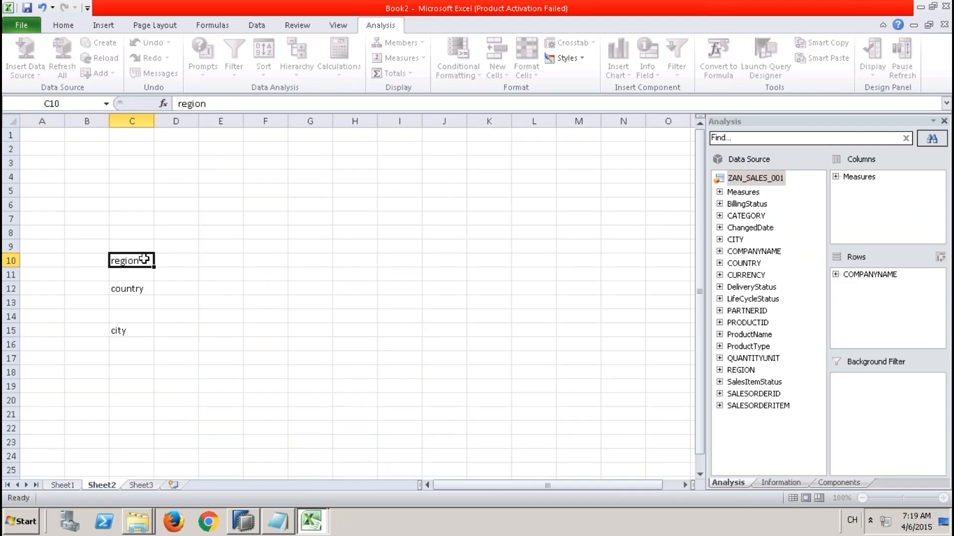
Step: Examine the region, country and city entries on Sheet2 one level at a time, along with their rows
drag(144, 259, 138, 330)
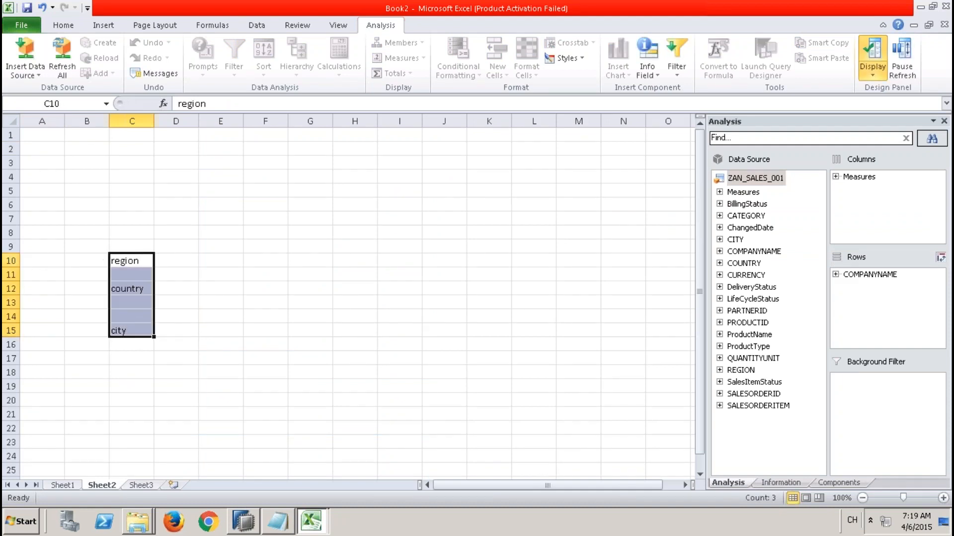
click(11, 261)
click(11, 288)
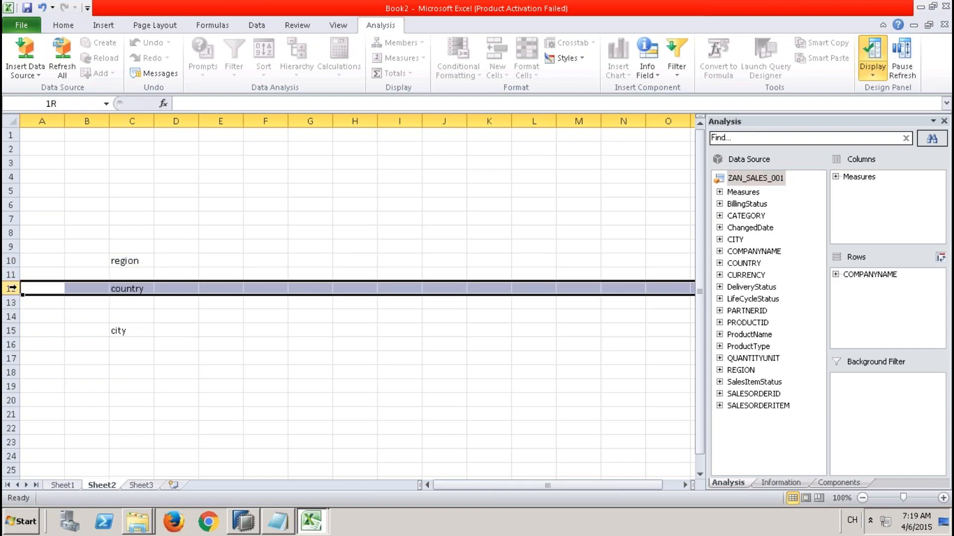
click(11, 330)
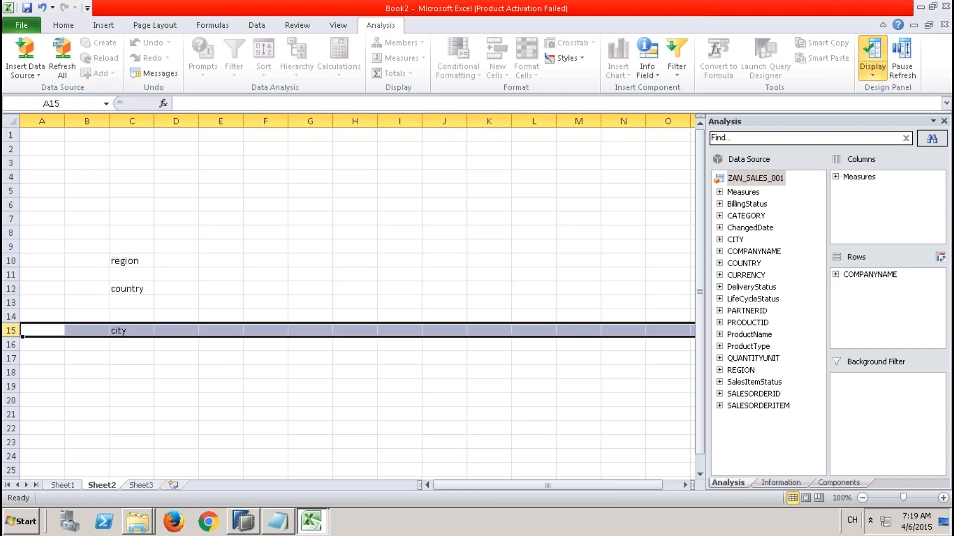
click(11, 261)
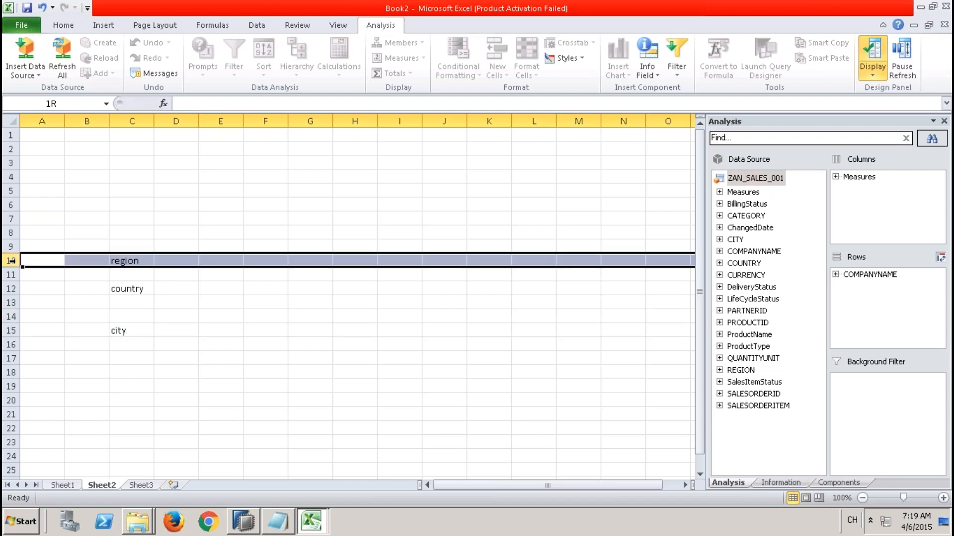
click(141, 259)
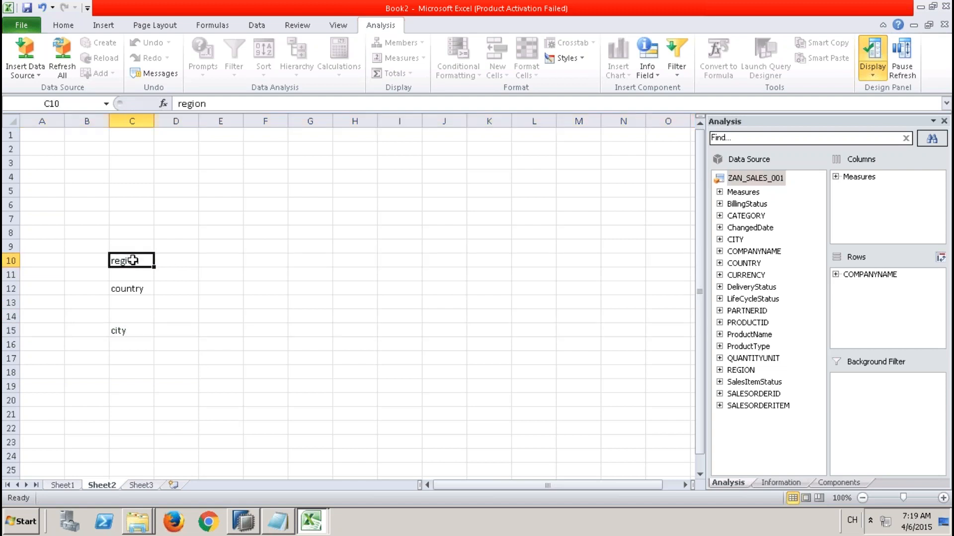
drag(133, 260, 233, 260)
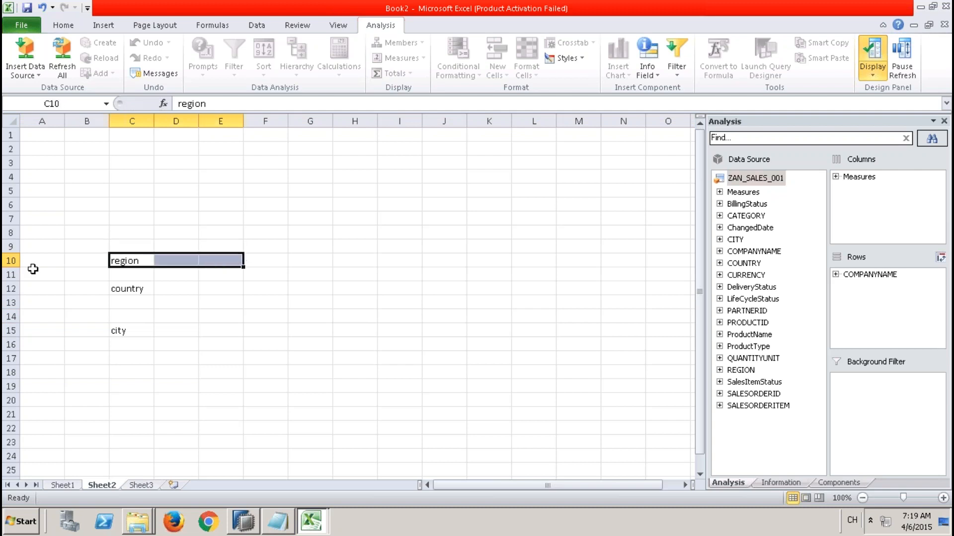
click(134, 288)
drag(134, 288, 268, 287)
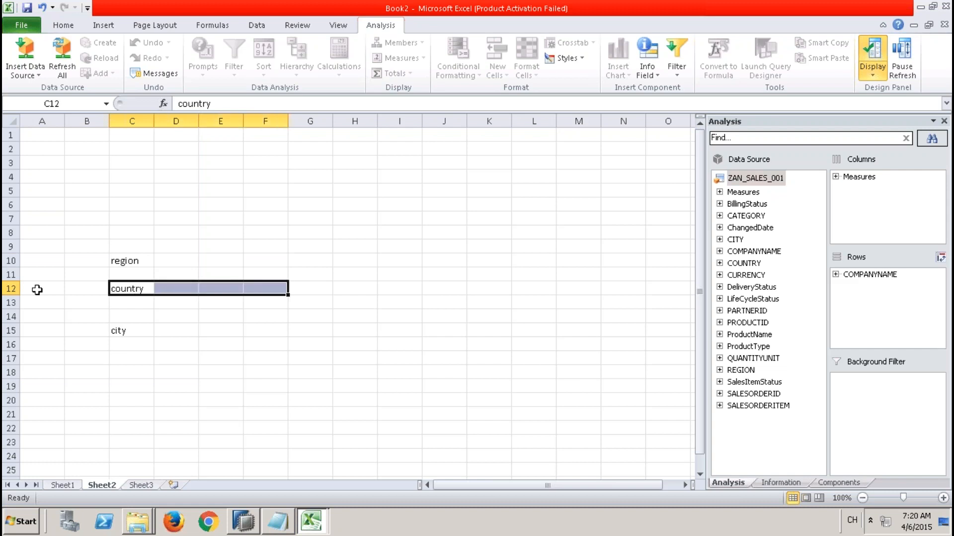
click(11, 288)
click(133, 332)
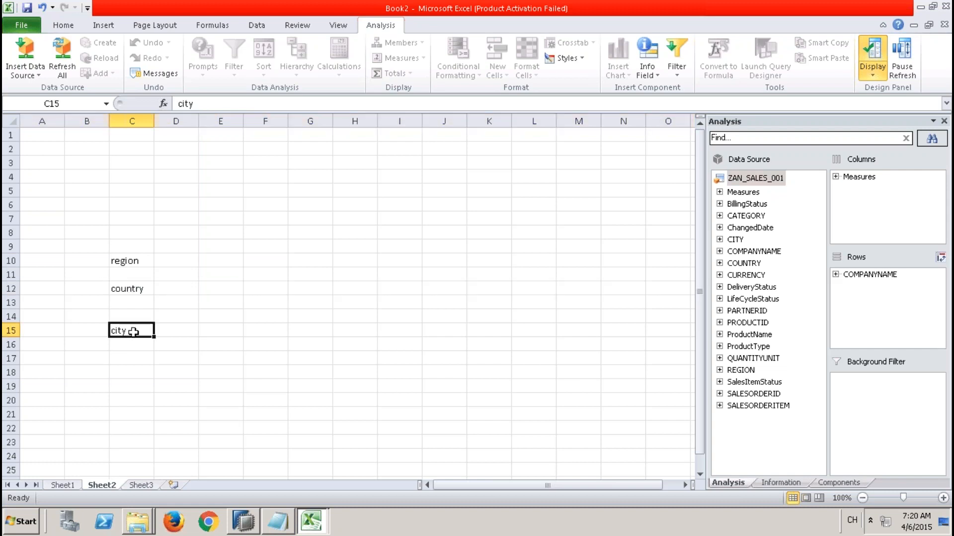
drag(133, 332, 281, 325)
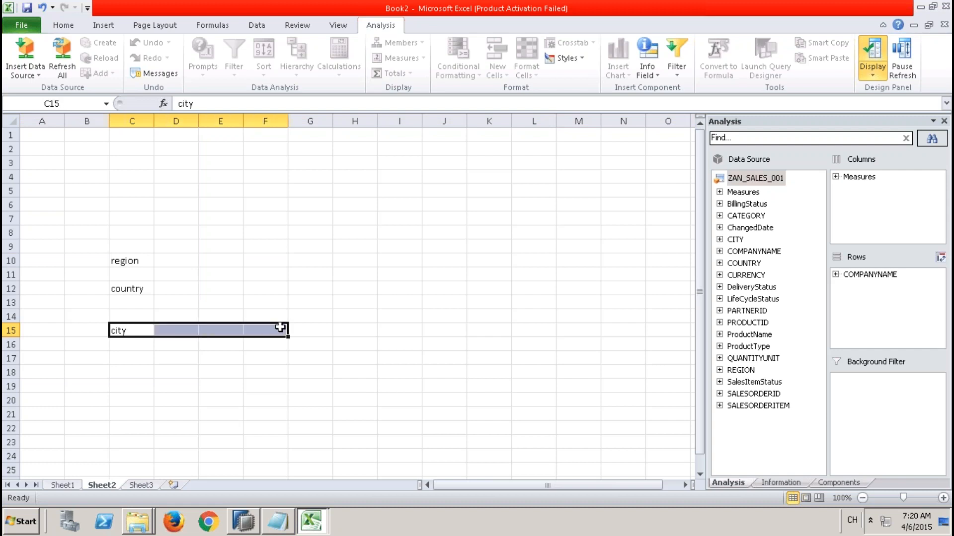
click(11, 331)
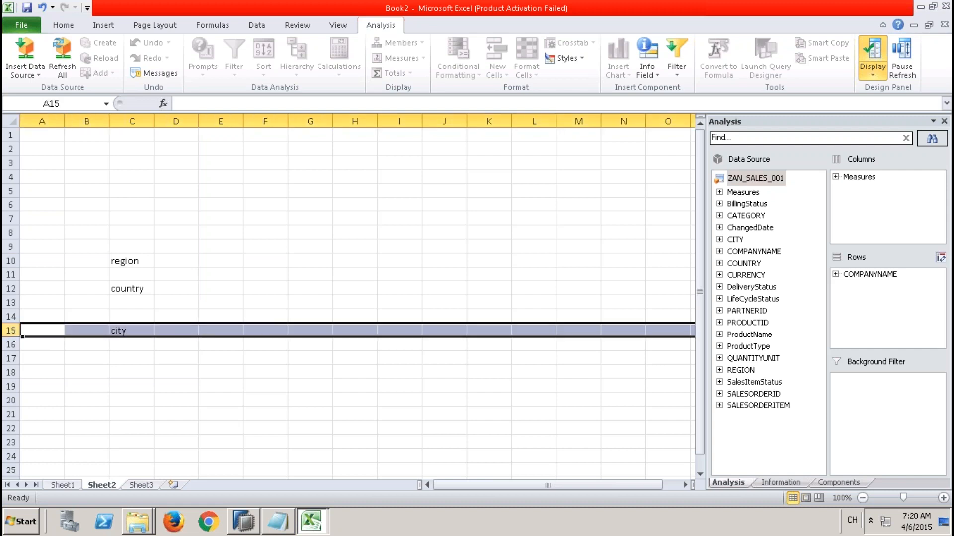
click(139, 229)
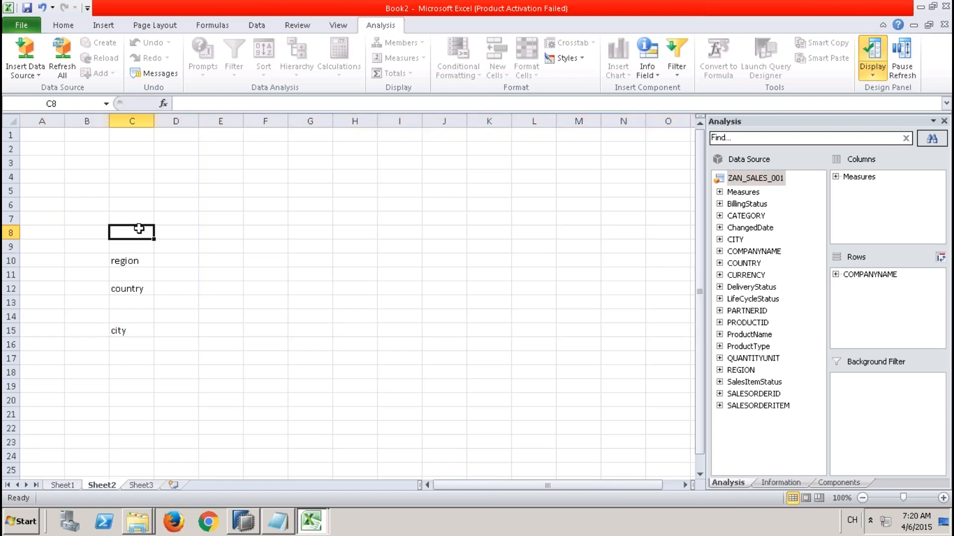
Step: Switch to SAP HANA Studio and start a new hierarchy in ZAT_BP_001 named zcust_hirarchier with type Level Hierarchy
click(244, 523)
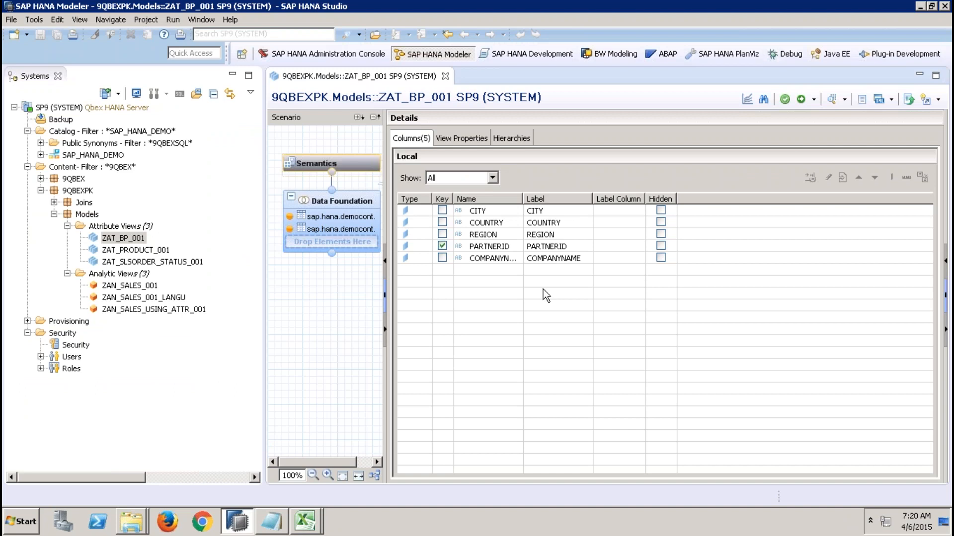
click(507, 139)
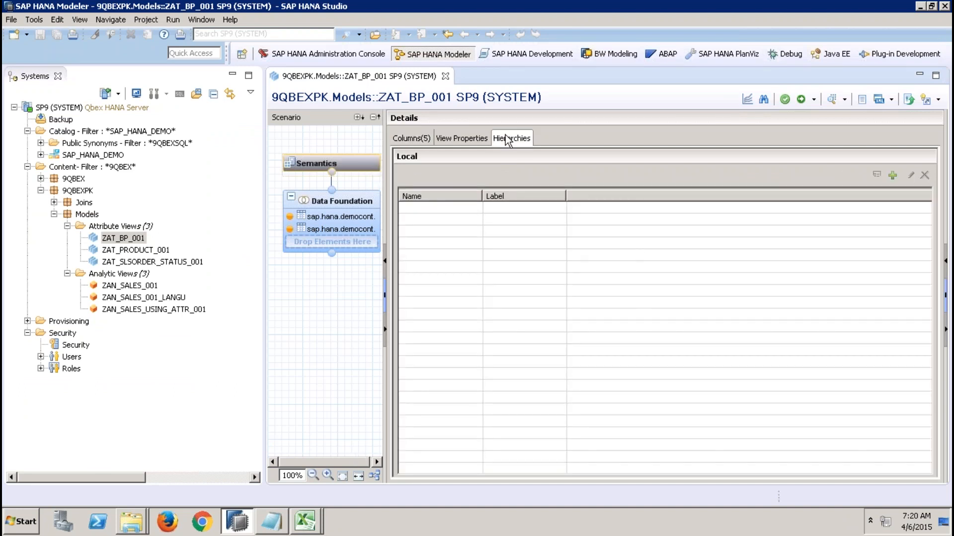
click(892, 174)
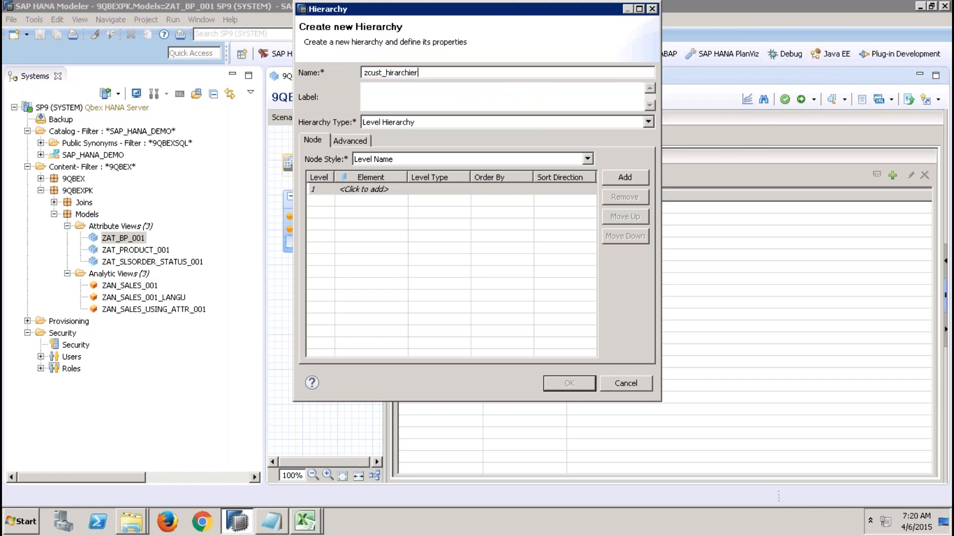
click(534, 121)
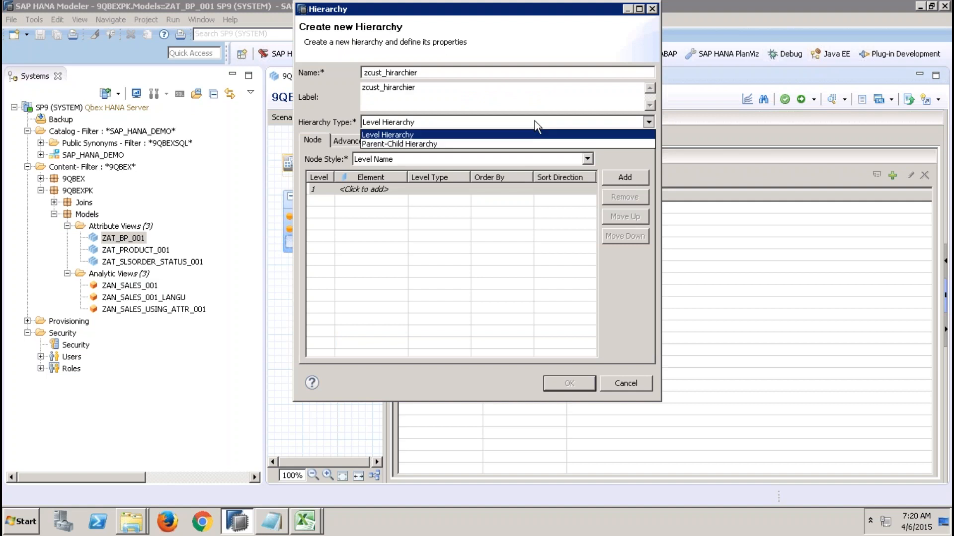
click(460, 134)
Step: Switch back to Book2 in Excel and review the order of the levels from region through country to city
click(307, 521)
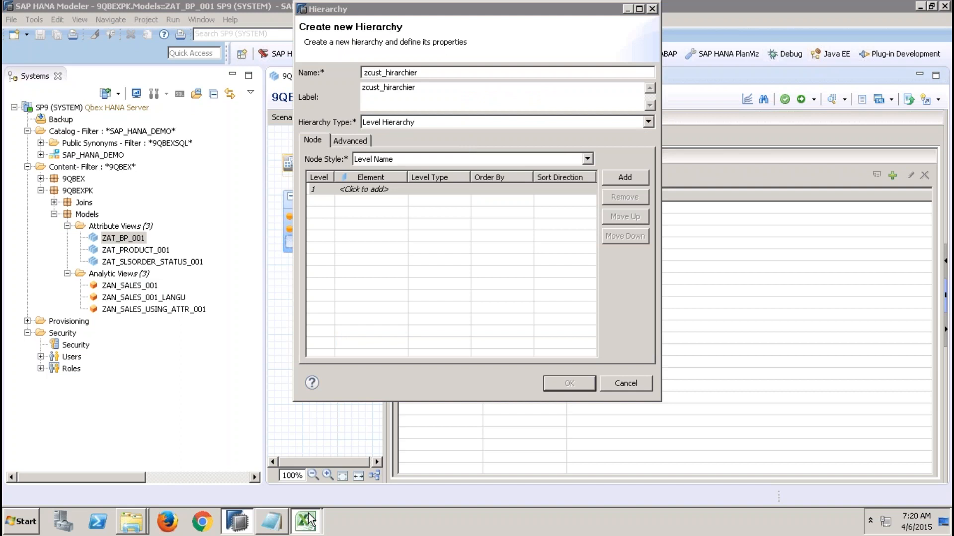
click(309, 486)
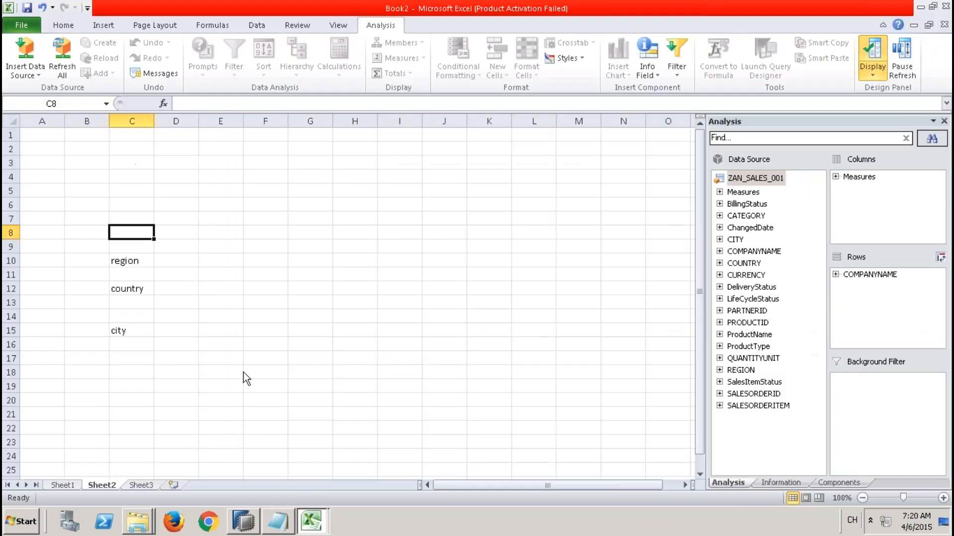
click(145, 264)
click(137, 292)
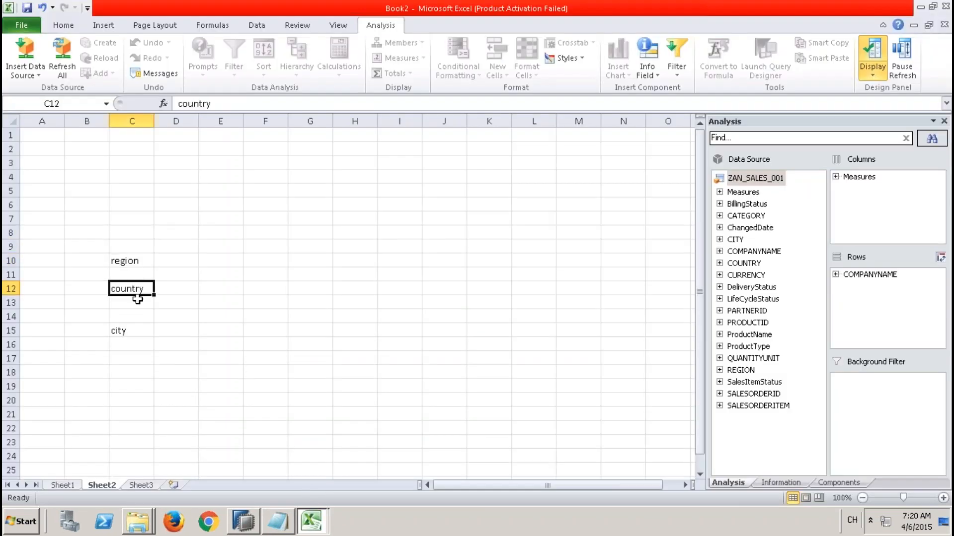
click(135, 332)
drag(127, 260, 278, 268)
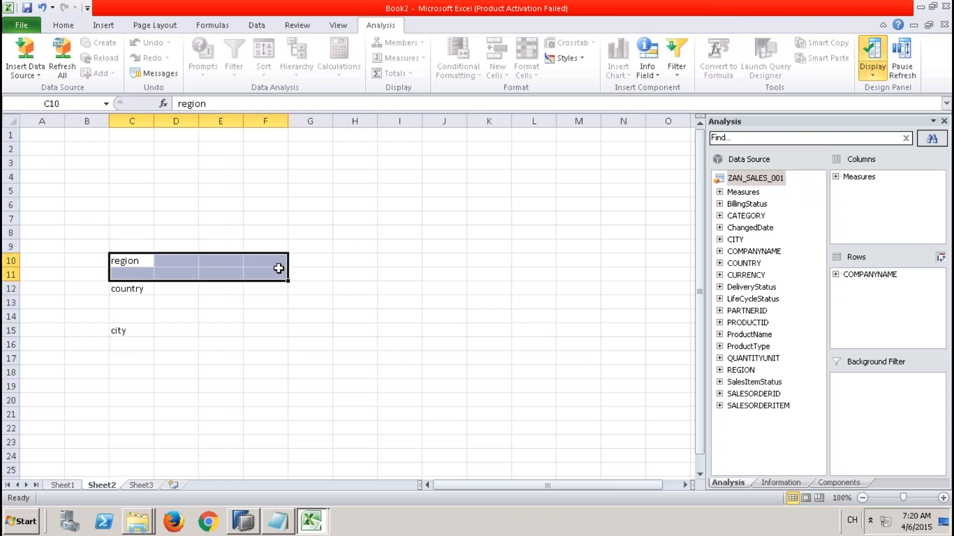
click(127, 291)
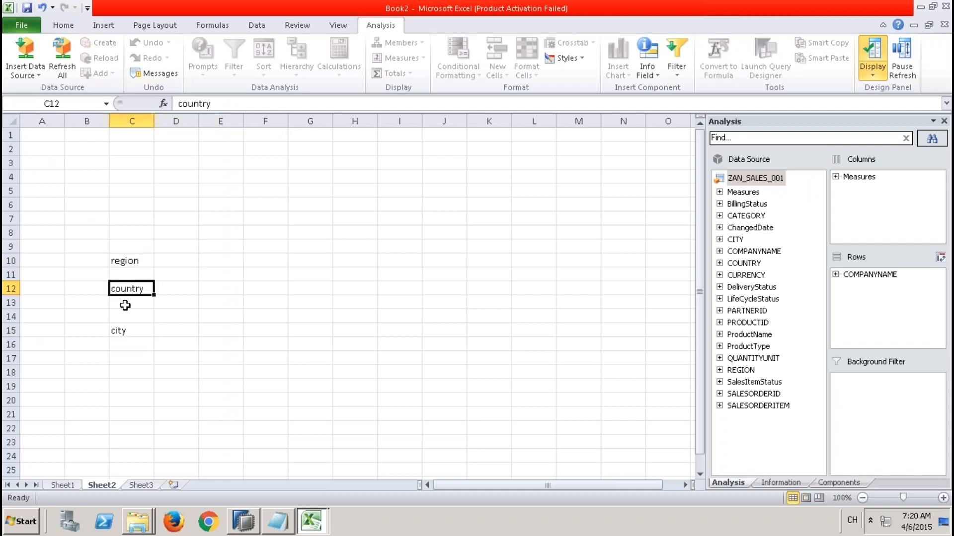
click(122, 327)
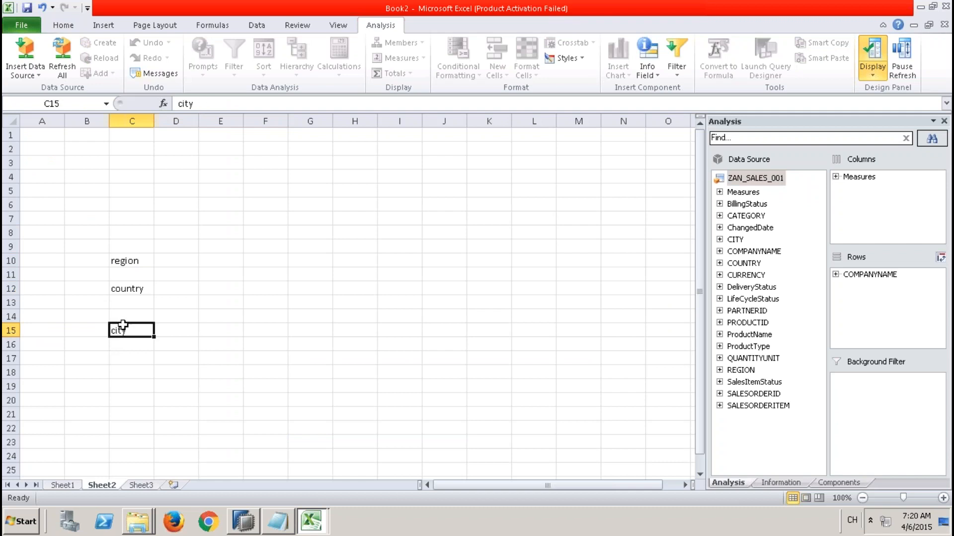
click(127, 261)
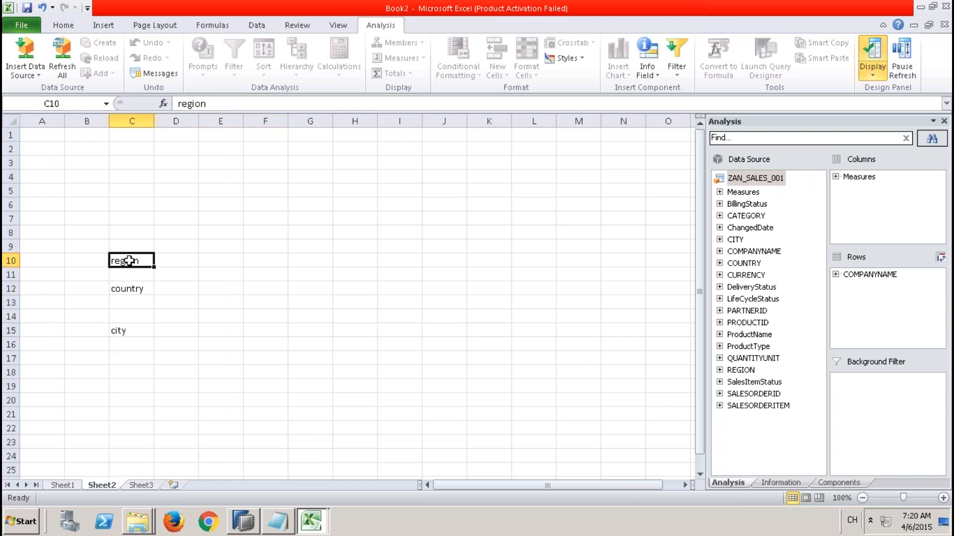
click(132, 290)
click(131, 330)
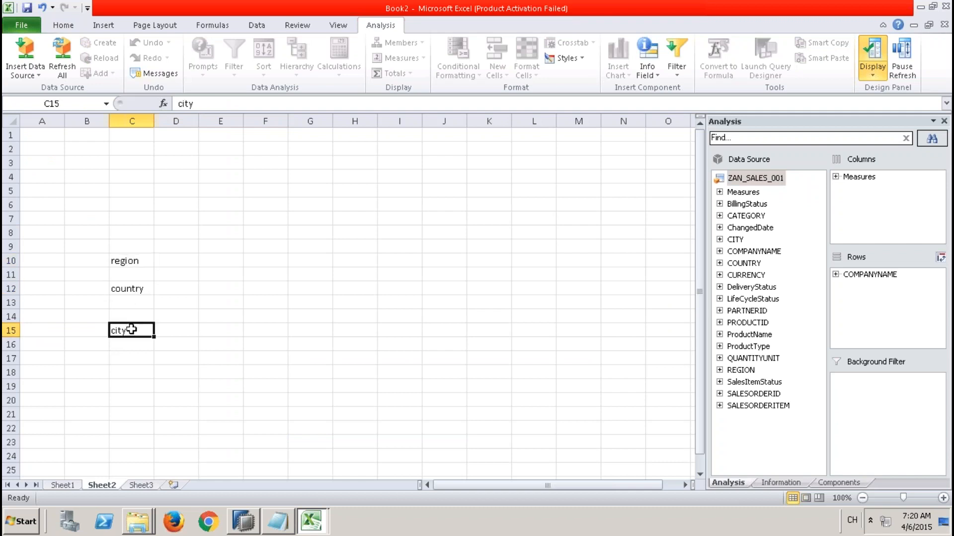
click(124, 259)
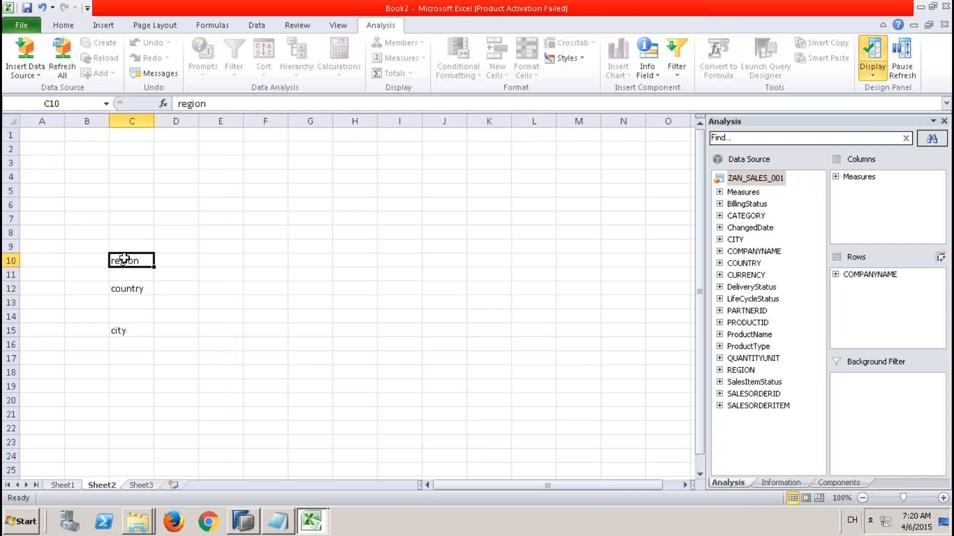
Step: Examine the region, country and city rows on Sheet2 level by level, from the highest level down to the lowest
click(180, 259)
click(206, 259)
click(143, 259)
drag(148, 259, 270, 260)
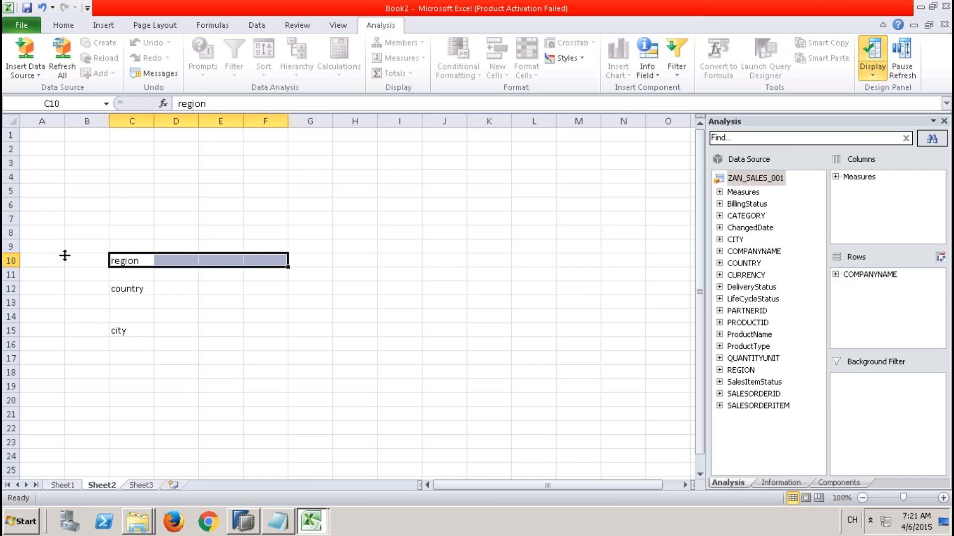
drag(132, 287, 276, 285)
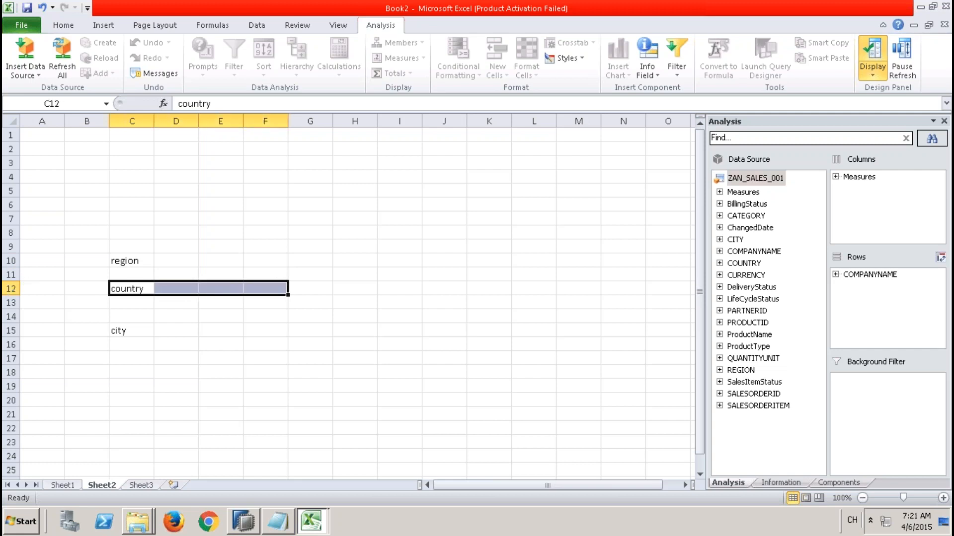
drag(134, 330, 283, 324)
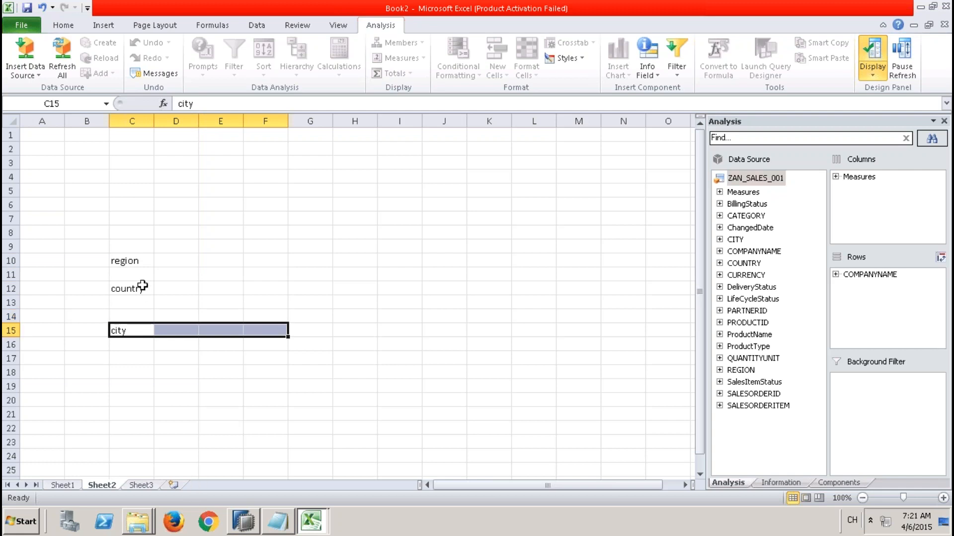
click(134, 260)
click(137, 293)
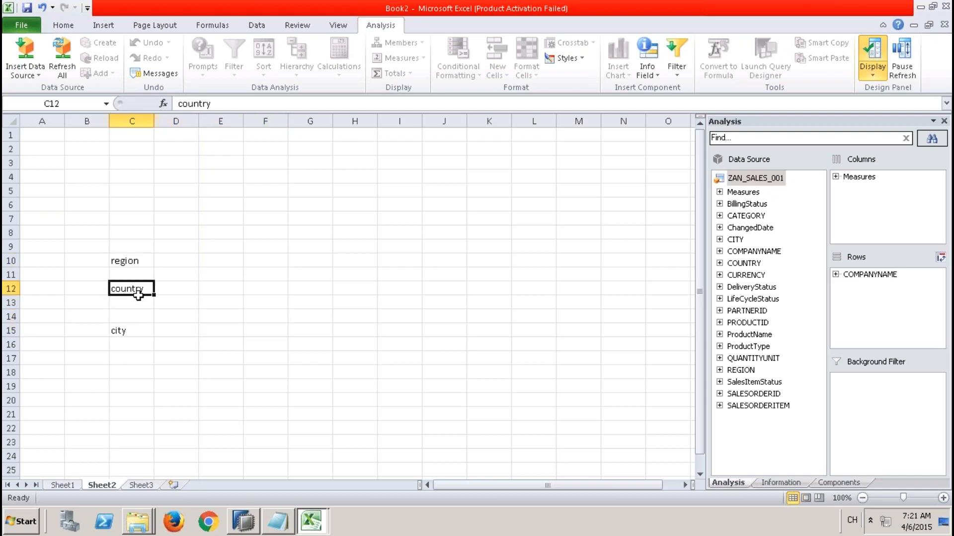
click(133, 324)
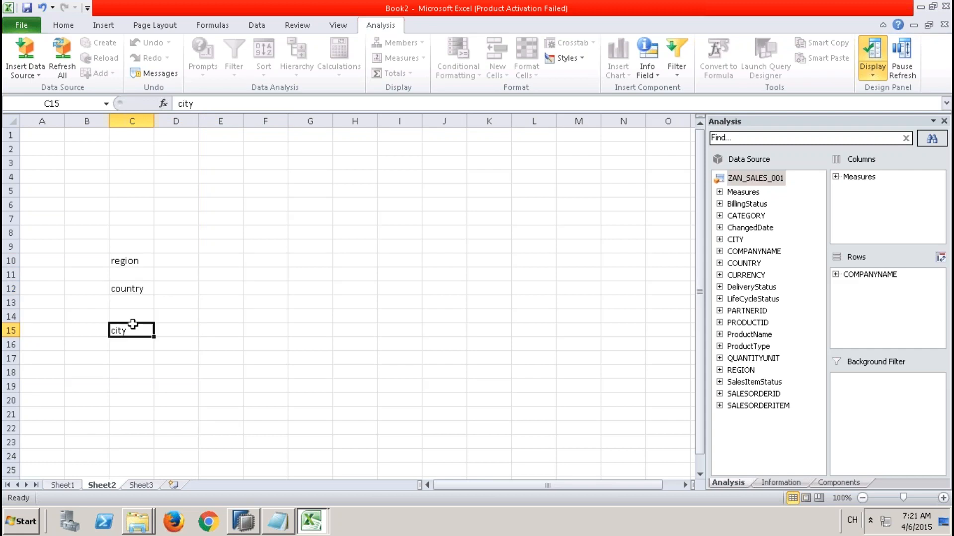
Step: Enter the heading level based in C7, and the column headers emp in H9 and mng in K9
click(139, 219)
text(level based)
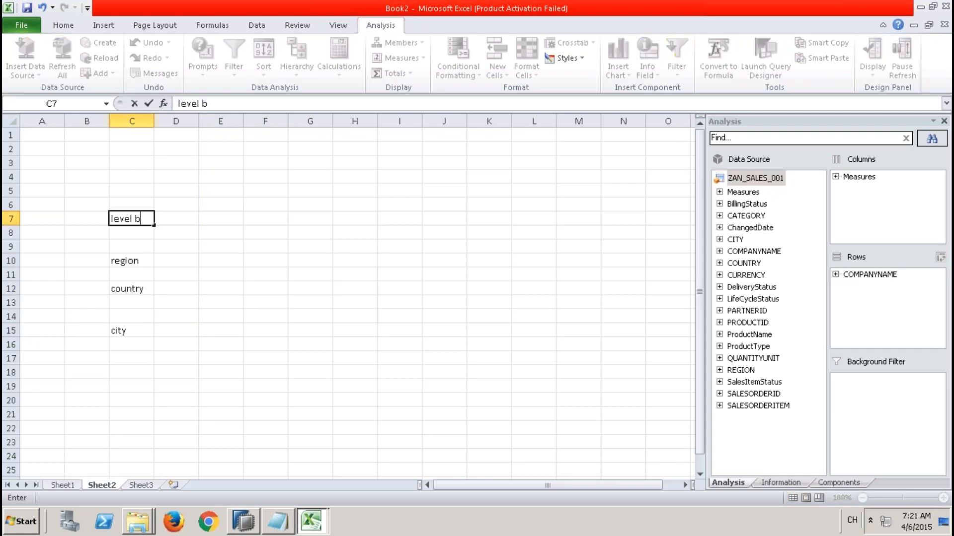
click(369, 220)
click(348, 250)
text(emp)
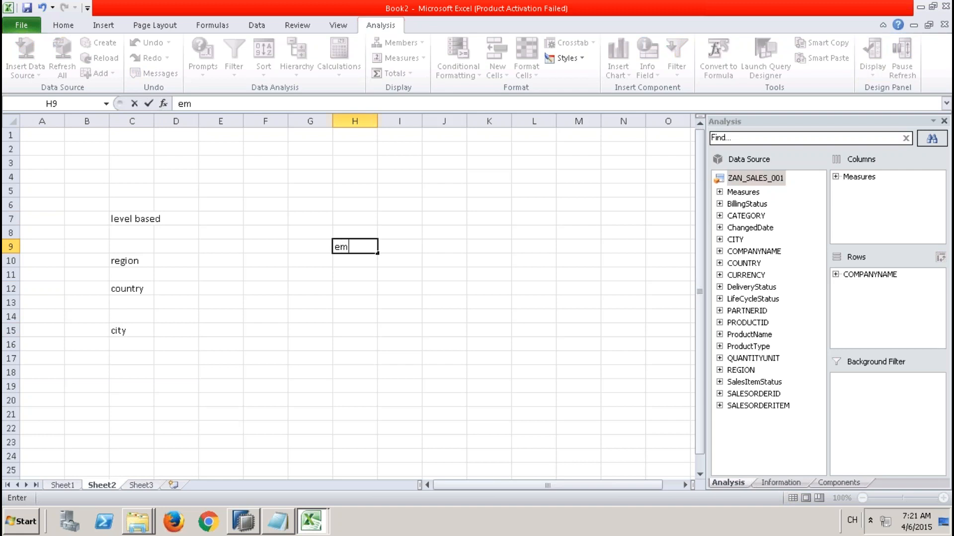
key(Tab)
key(Tab)
key(Tab)
text(mng)
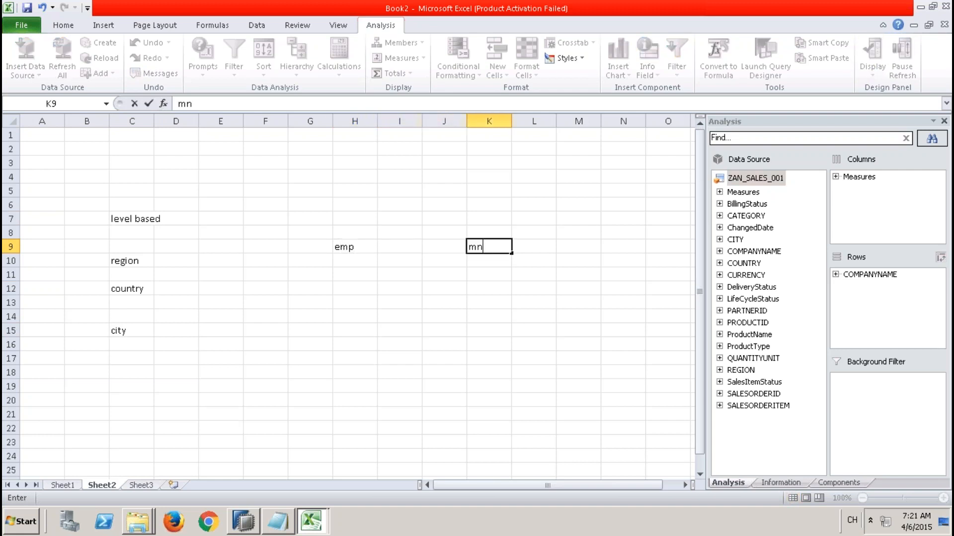
Step: Fill the first employee-manager row with e1 in H10 and m1 in K10
click(348, 259)
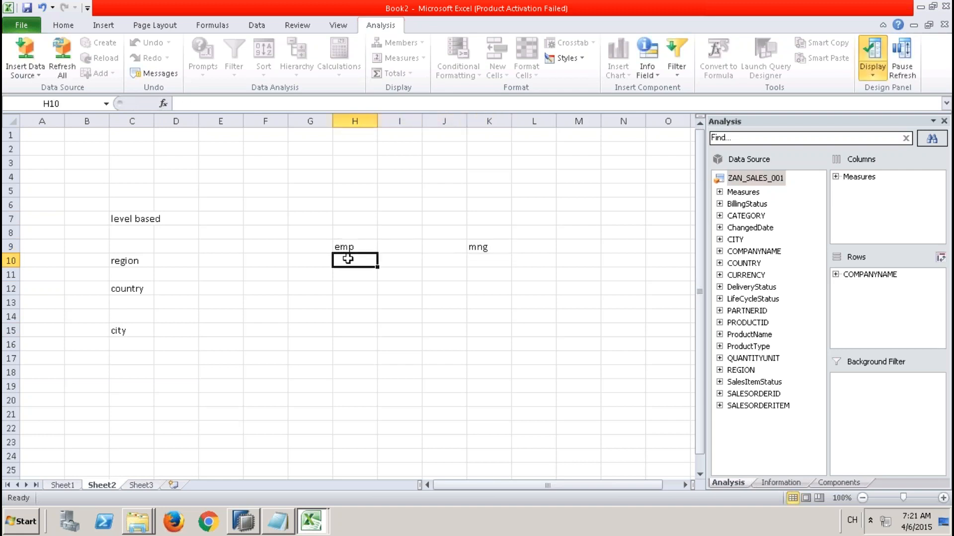
text(e1)
key(Tab)
key(Tab)
key(Tab)
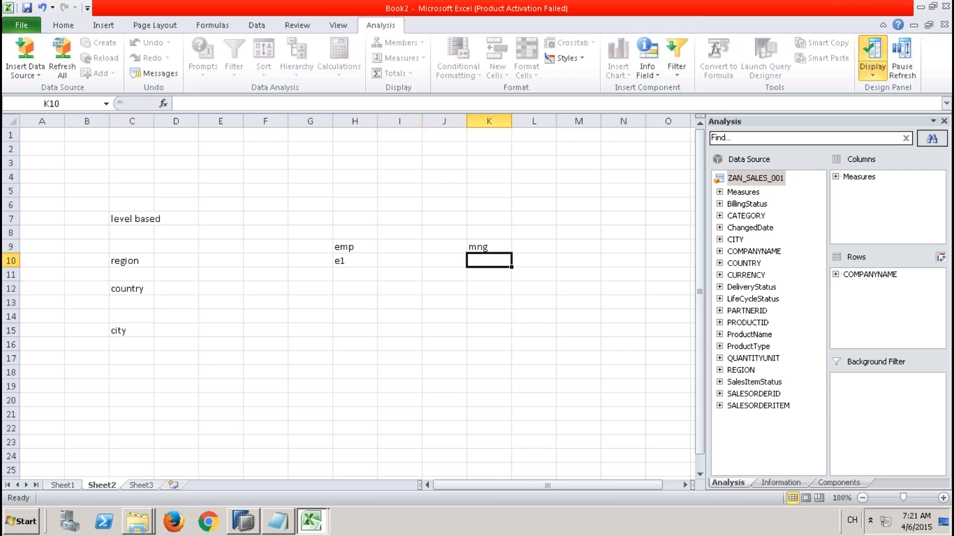
text(m1)
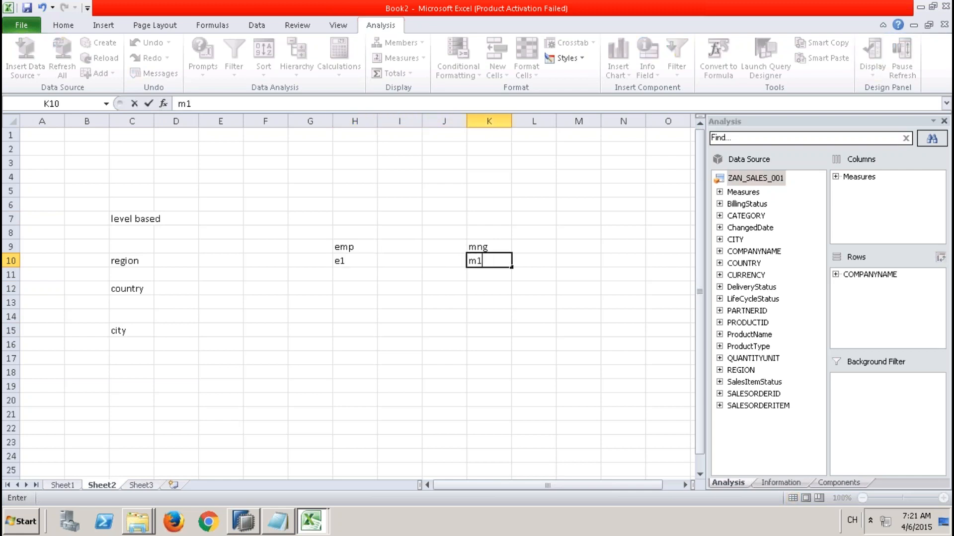
key(Return)
Step: Fill the second employee-manager row with m1 in H11 and m2 in K11
key(Left)
key(Left)
key(Left)
text(m)
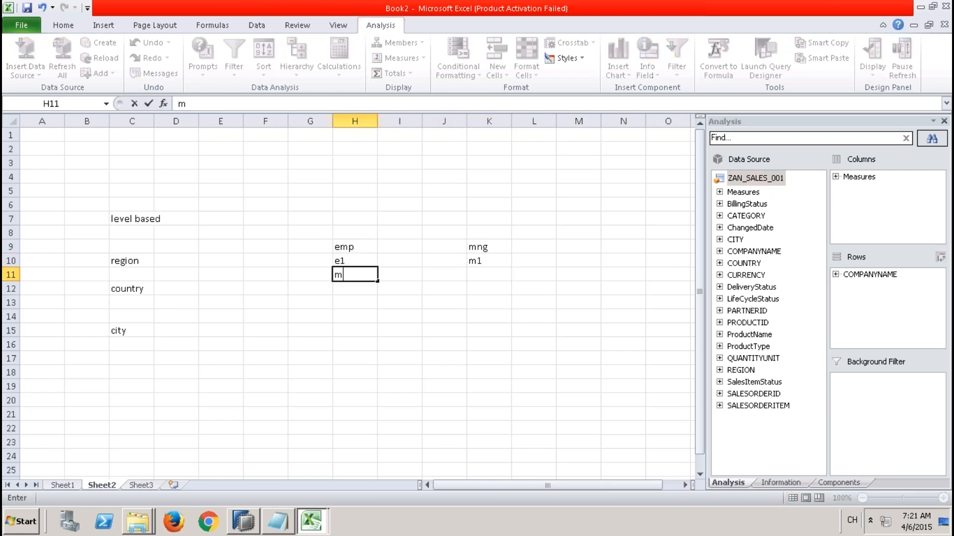
key(Right)
key(Right)
key(Right)
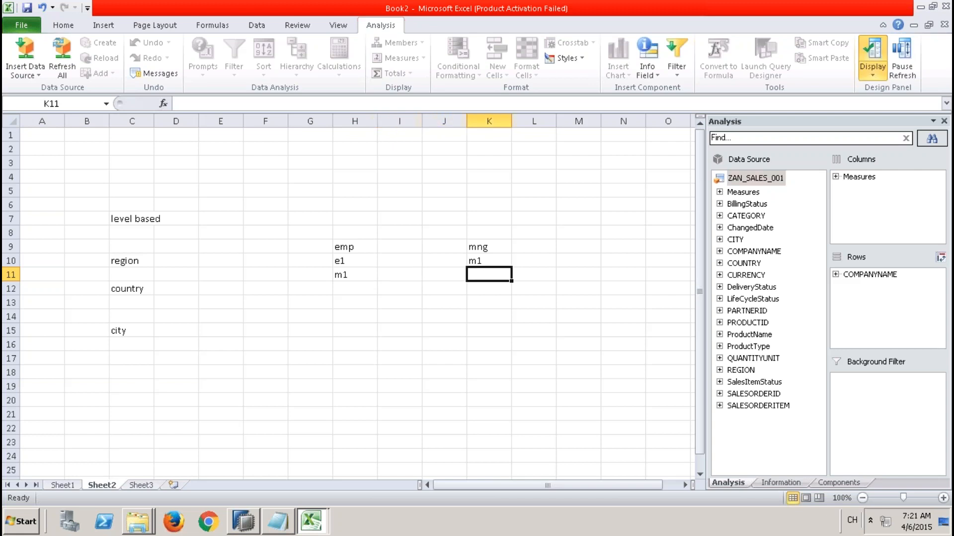
text(m2)
Step: Examine how the emp and mng entries in H9:K11 relate to each other as parent and child
click(353, 259)
click(488, 259)
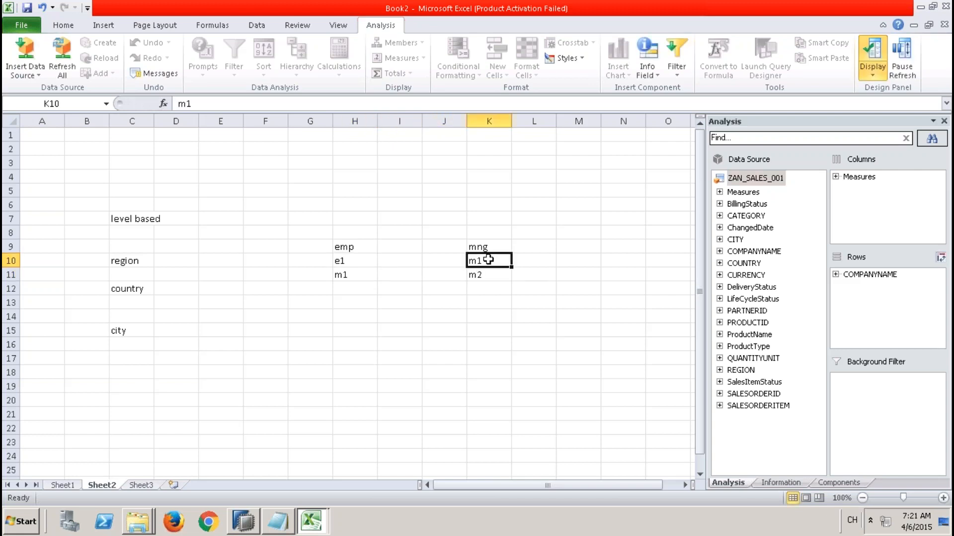
drag(358, 247, 358, 287)
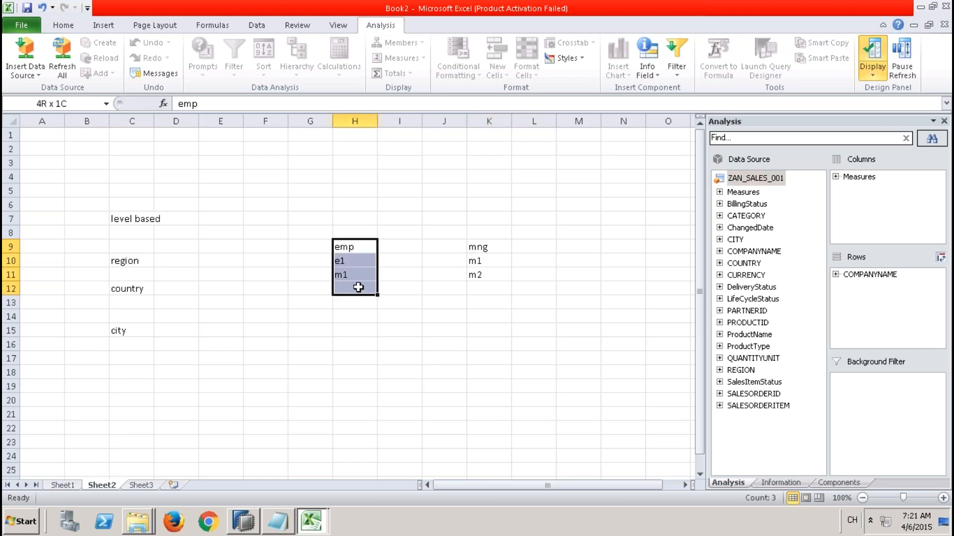
click(489, 258)
drag(491, 251, 338, 278)
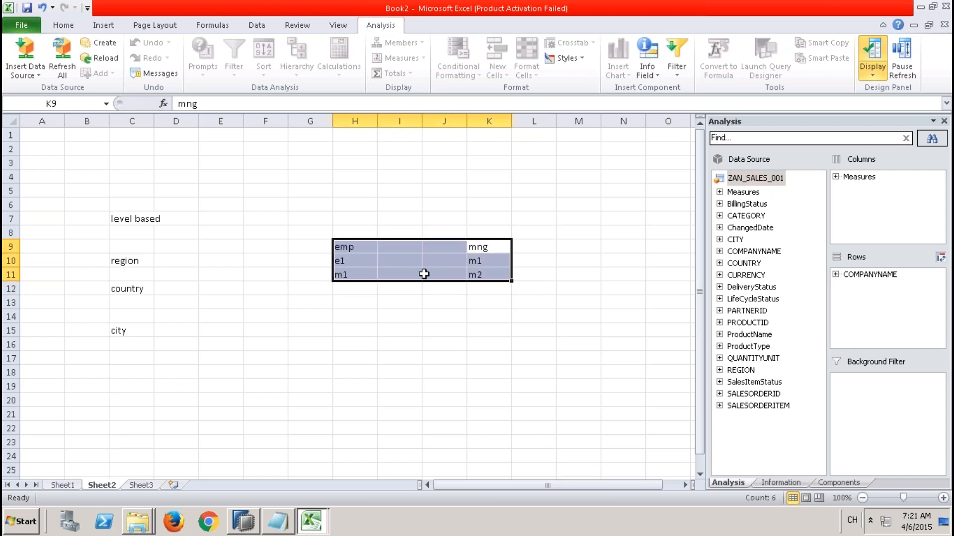
click(358, 248)
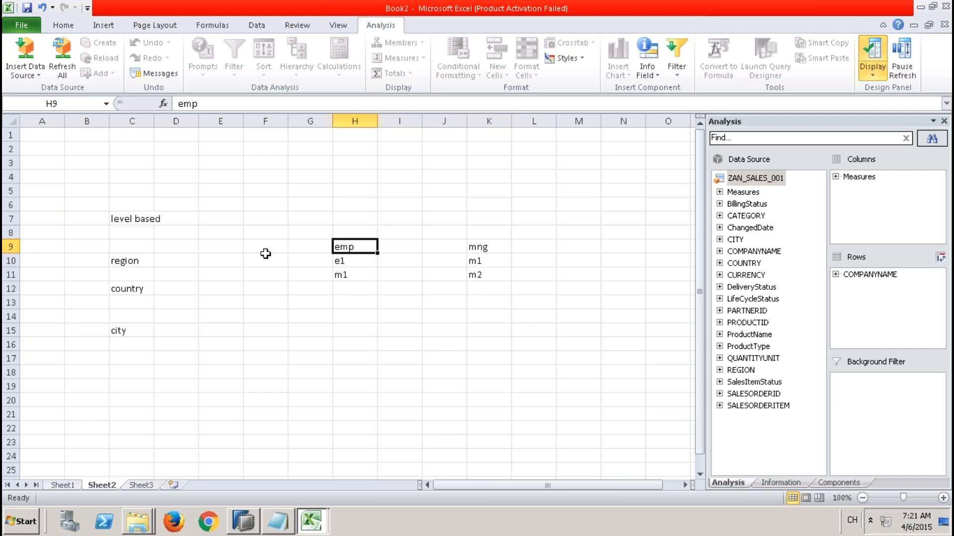
drag(360, 245, 482, 272)
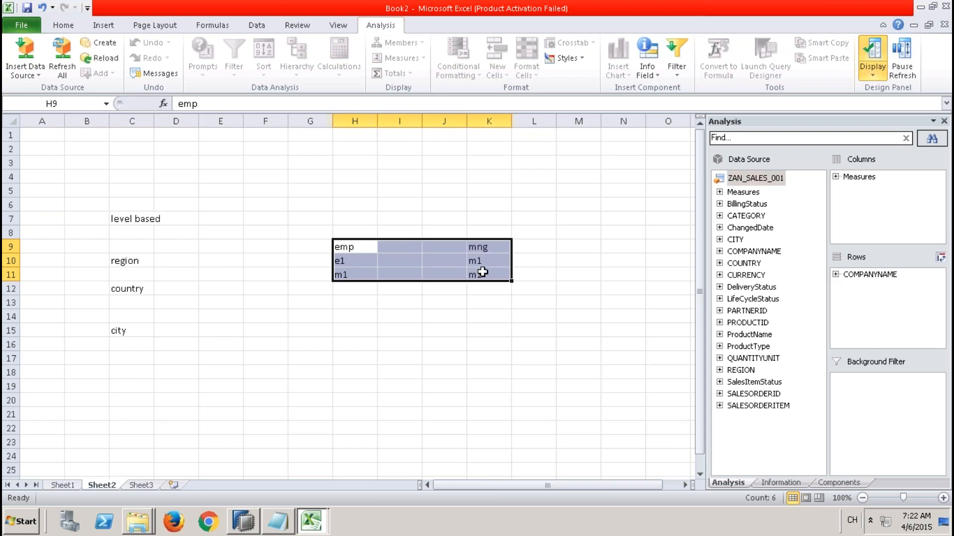
click(357, 246)
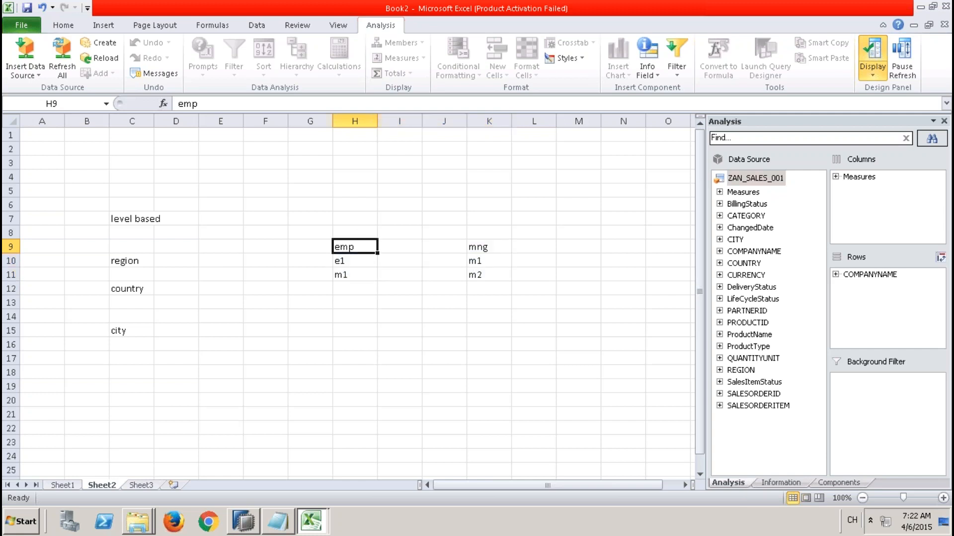
click(356, 259)
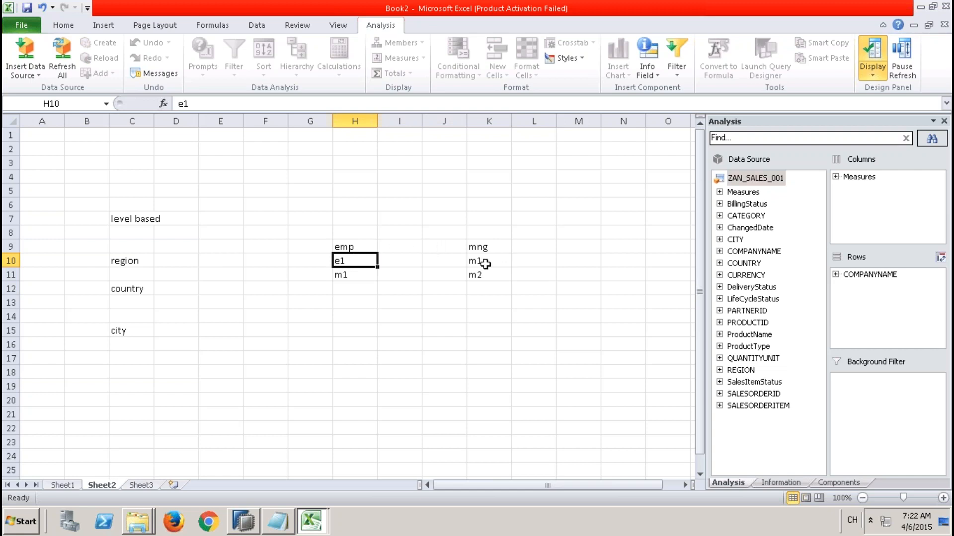
drag(347, 247, 485, 273)
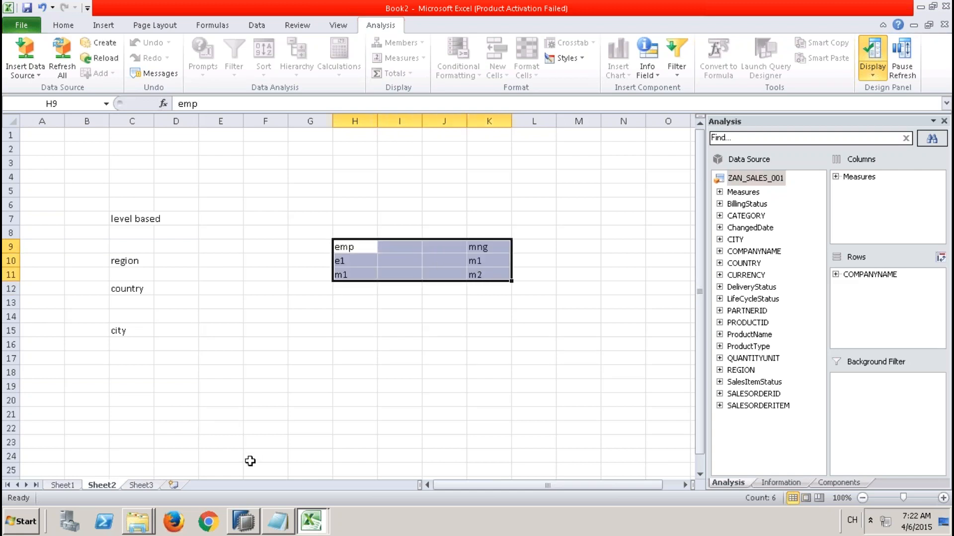
Step: Switch to SAP HANA Studio, keep Level Hierarchy as the type of the new hierarchy and add REGION as level 1
click(244, 522)
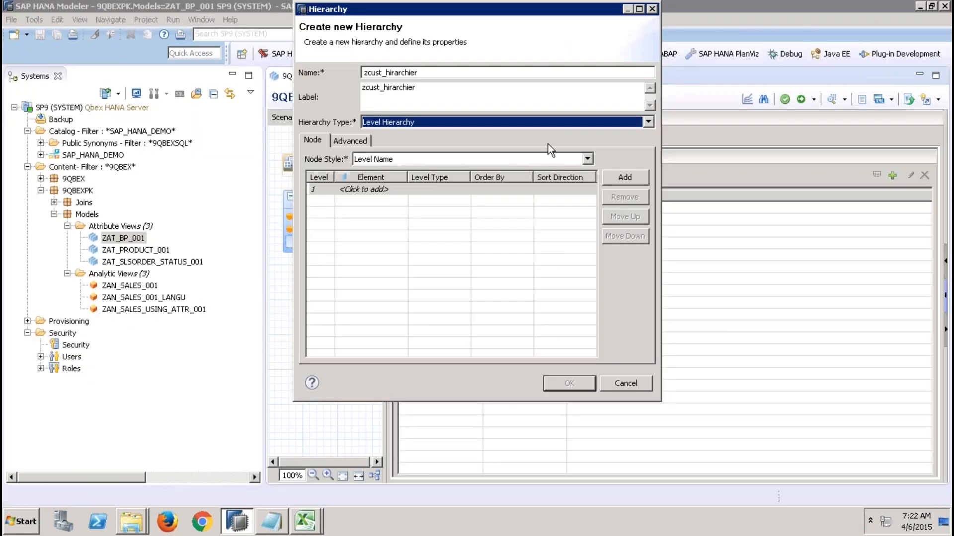
click(545, 124)
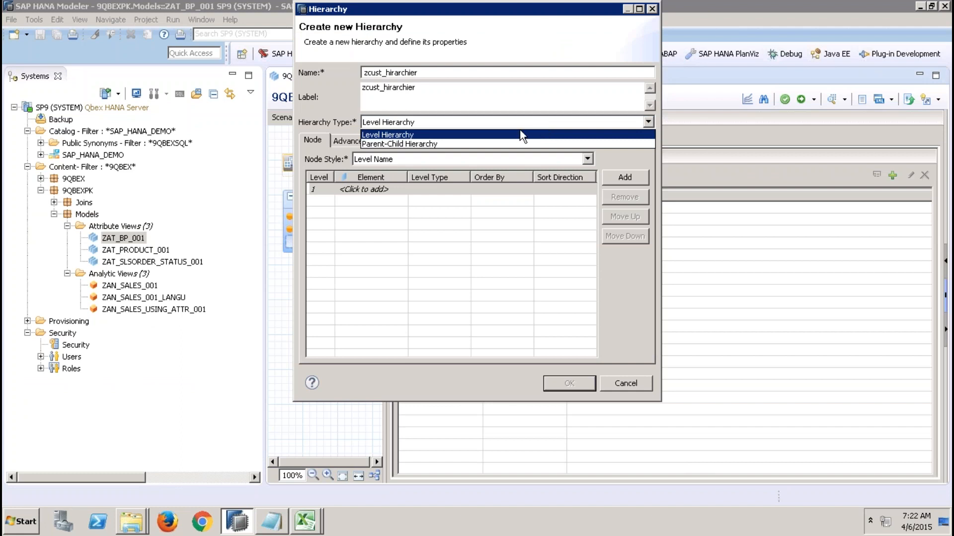
click(562, 133)
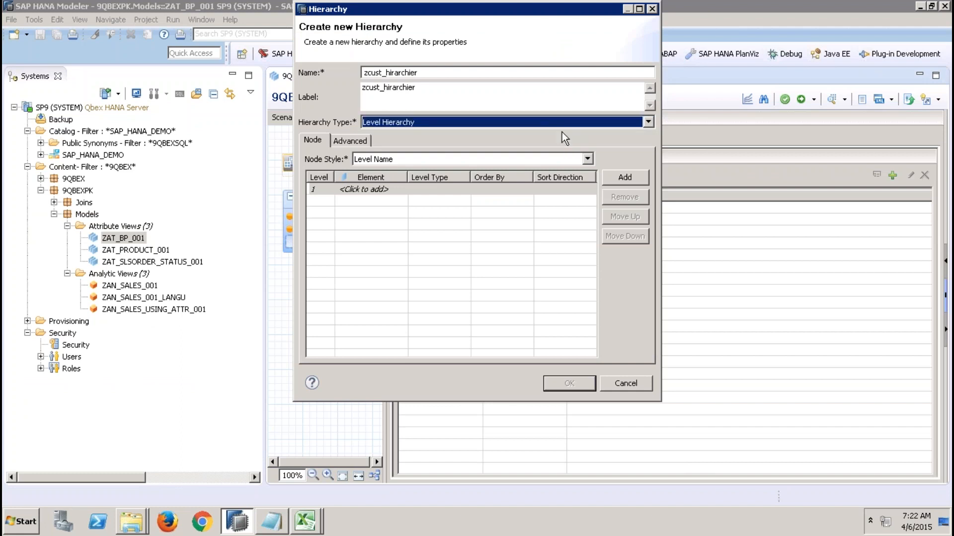
click(390, 189)
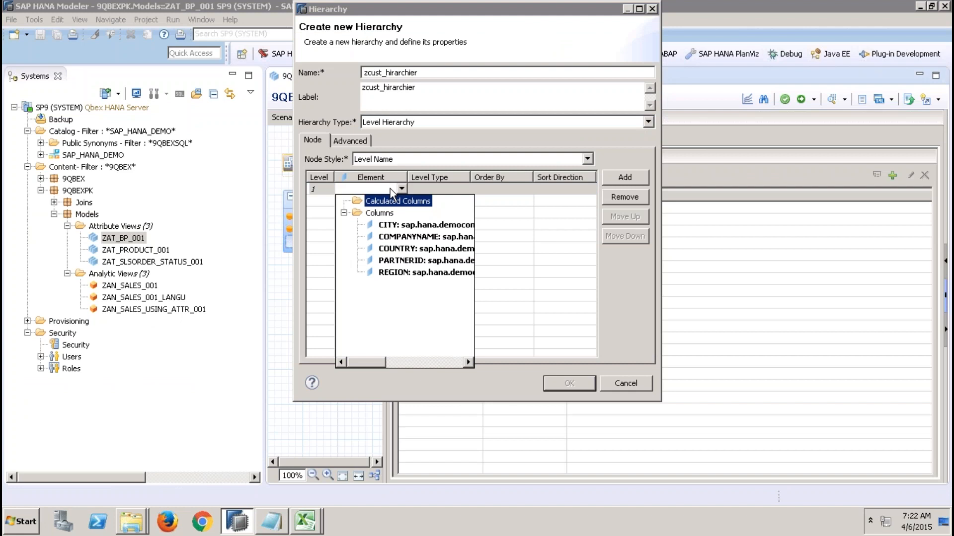
click(406, 273)
click(401, 273)
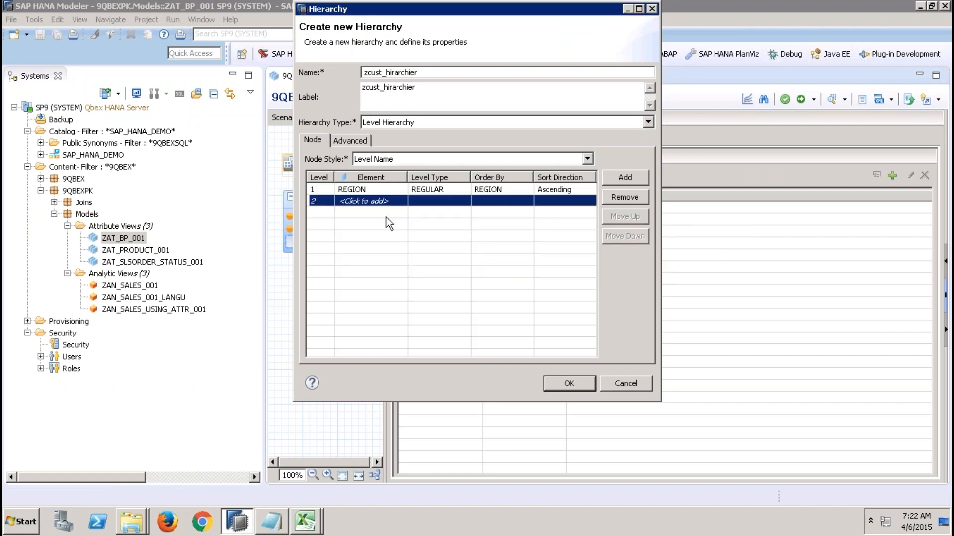
Step: Add COUNTRY, CITY and PARTNERID as levels 2 to 4 and create the hierarchy
click(389, 201)
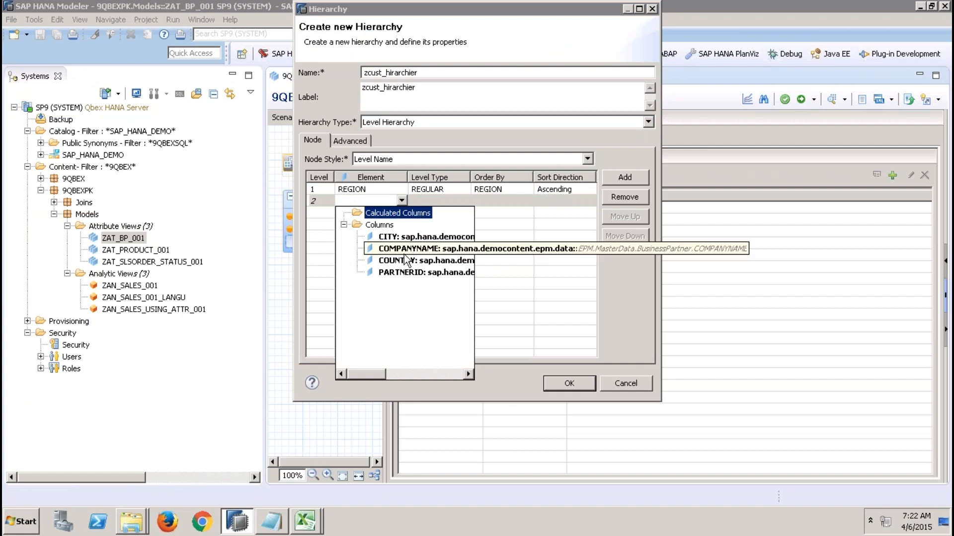
click(398, 260)
click(385, 213)
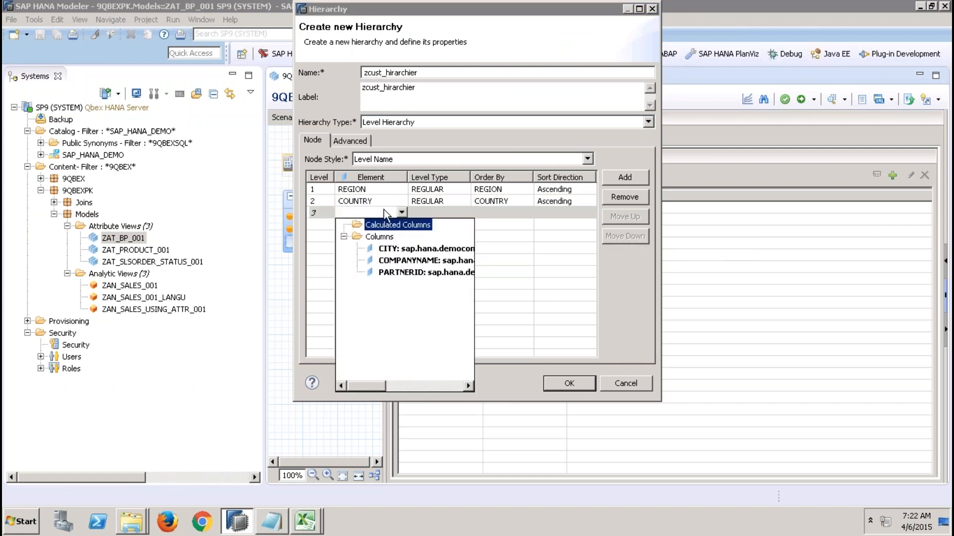
click(404, 249)
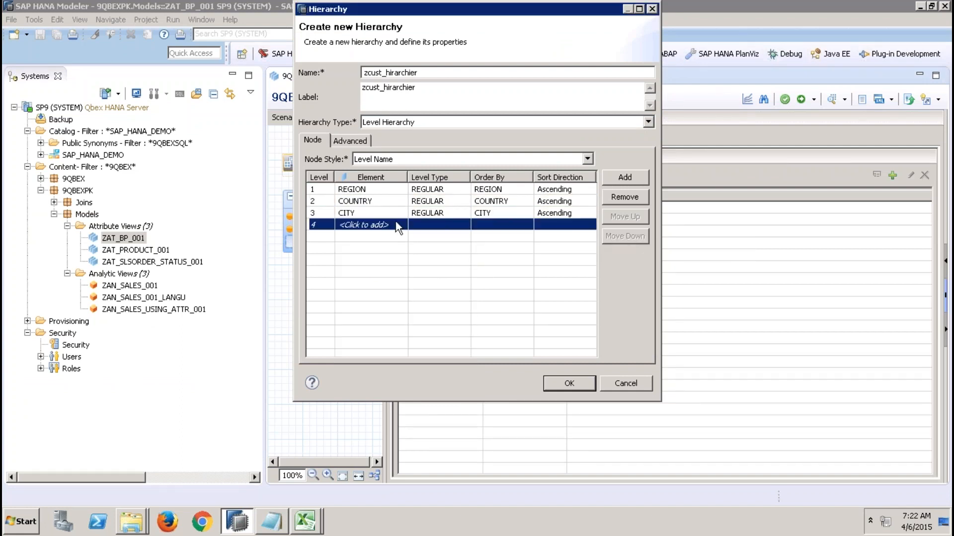
click(397, 226)
click(397, 270)
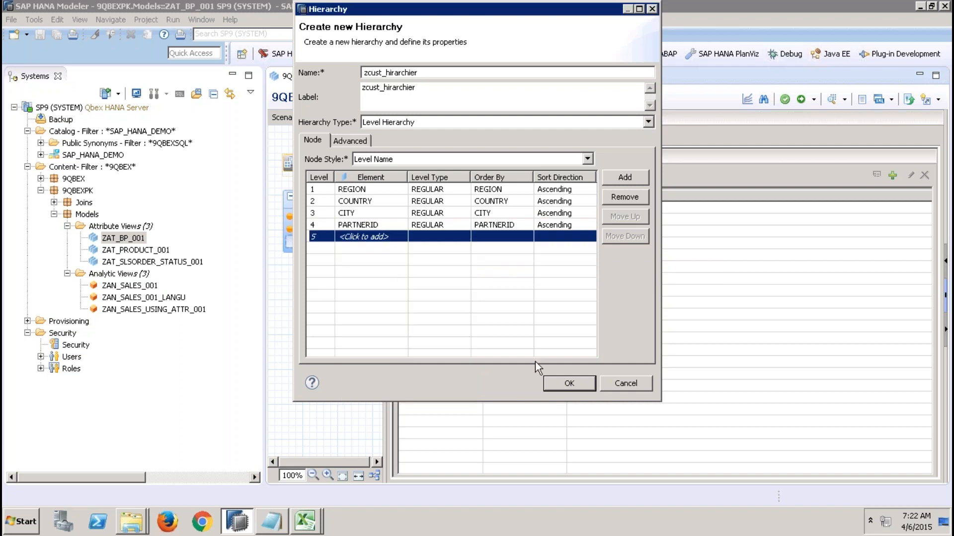
click(566, 383)
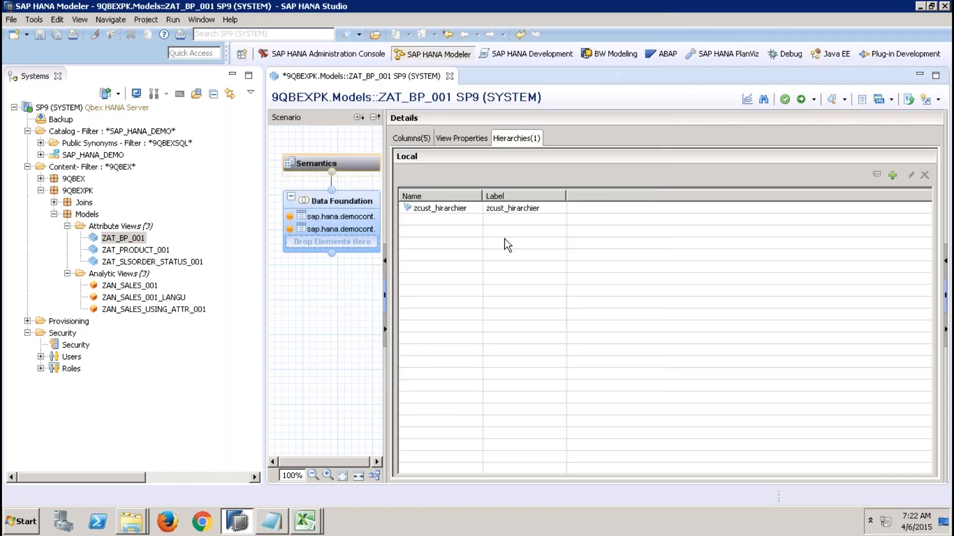
Step: Allow multiple parents for the zcust_hirarchier hierarchy, keeping Add Root Node as root node visibility and Root Nodes for orphan nodes
double_click(509, 208)
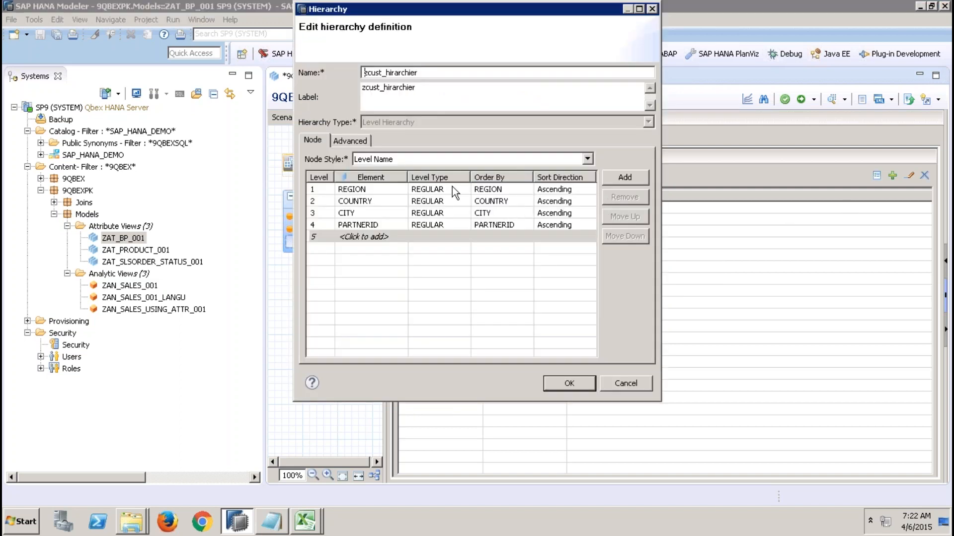
click(353, 140)
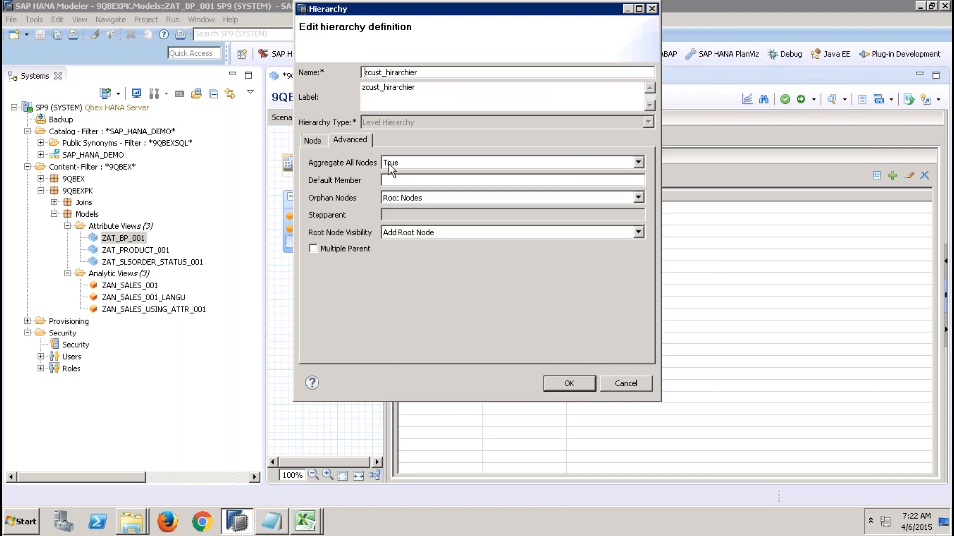
click(400, 235)
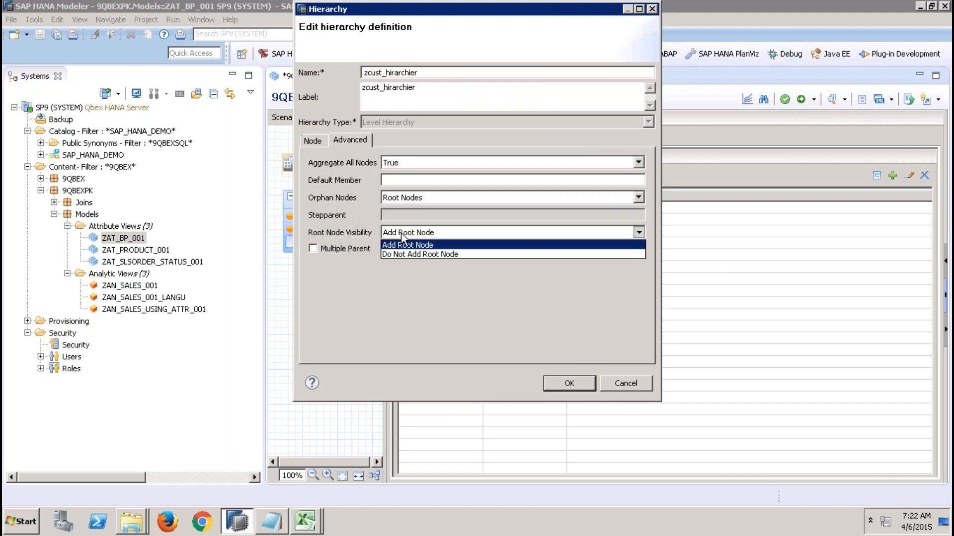
click(401, 244)
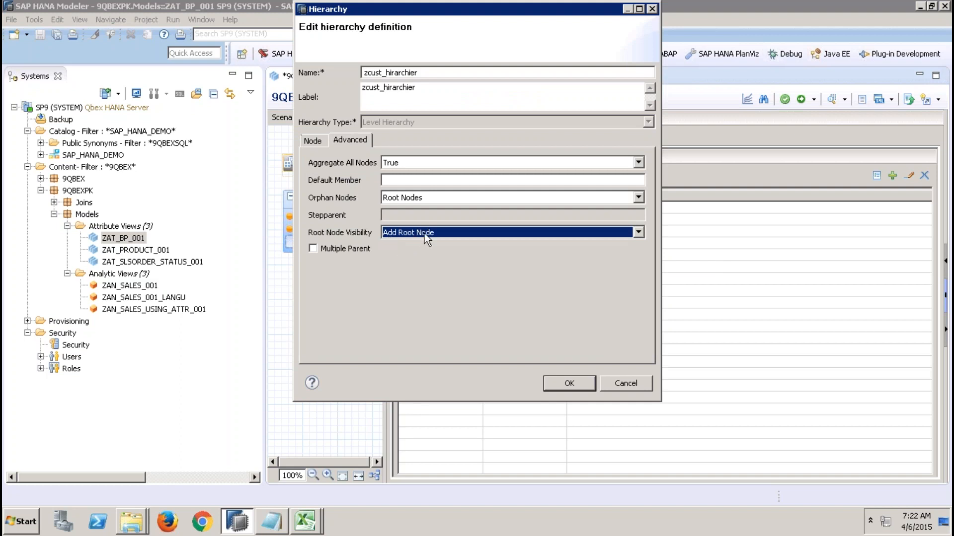
click(349, 250)
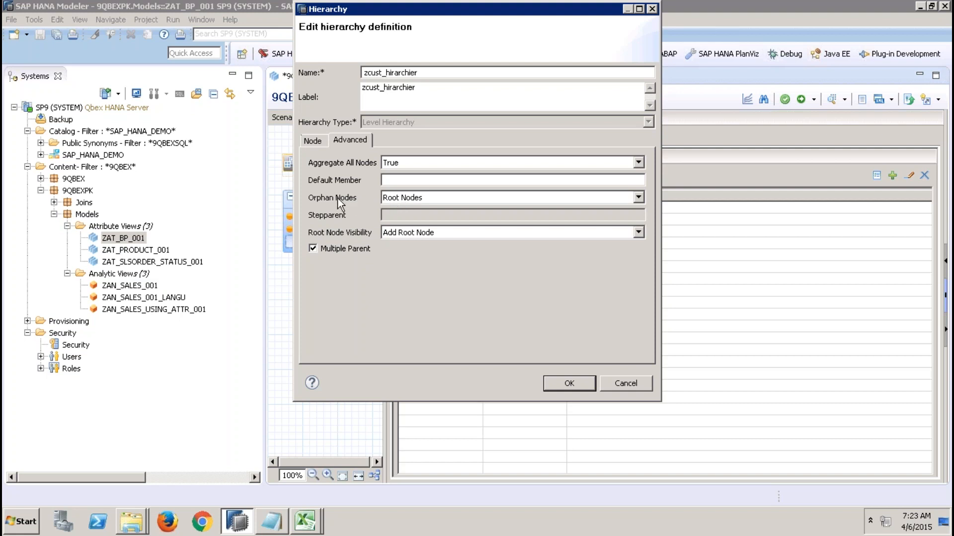
click(409, 199)
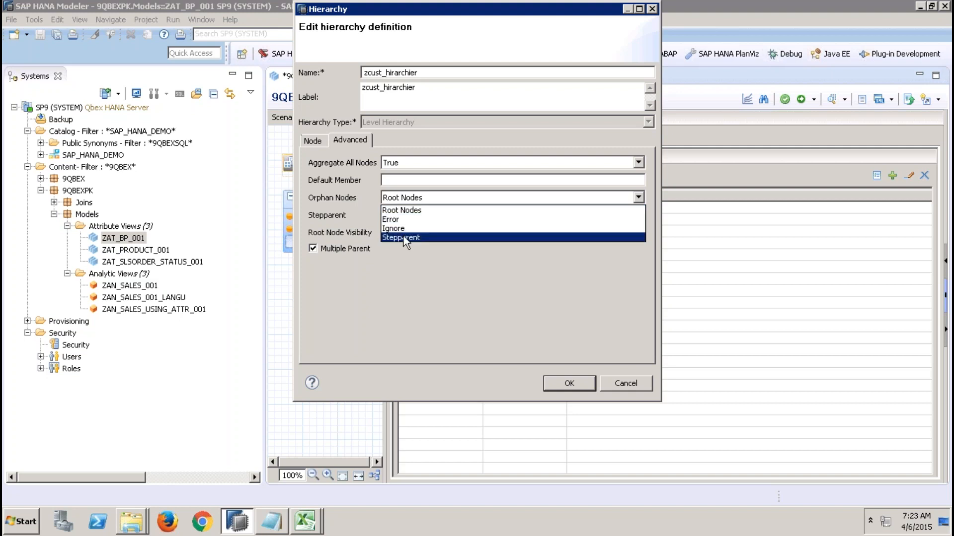
click(339, 199)
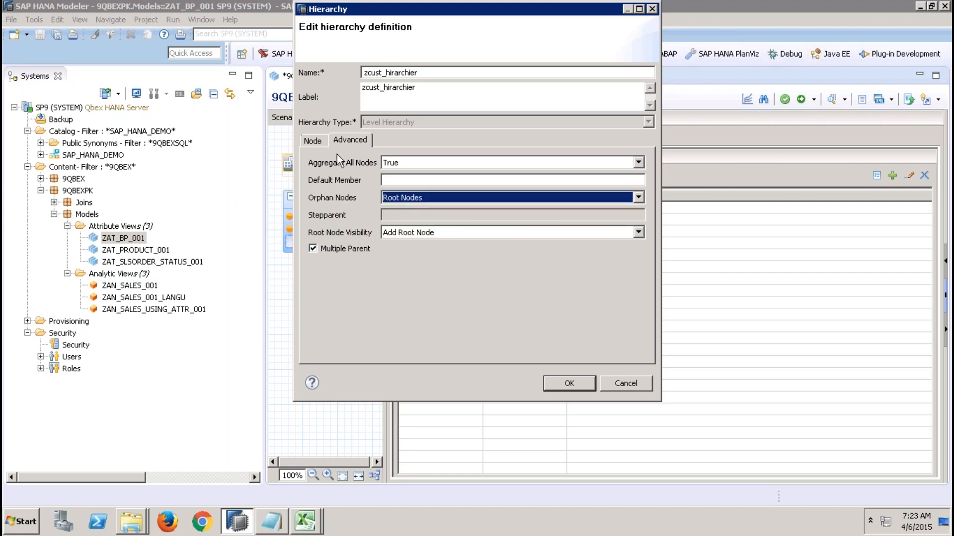
click(306, 139)
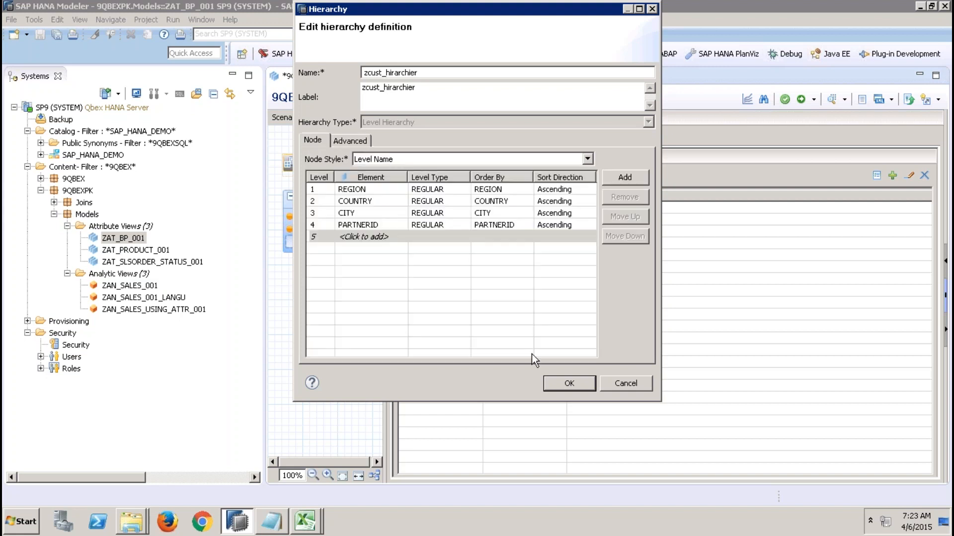
click(565, 380)
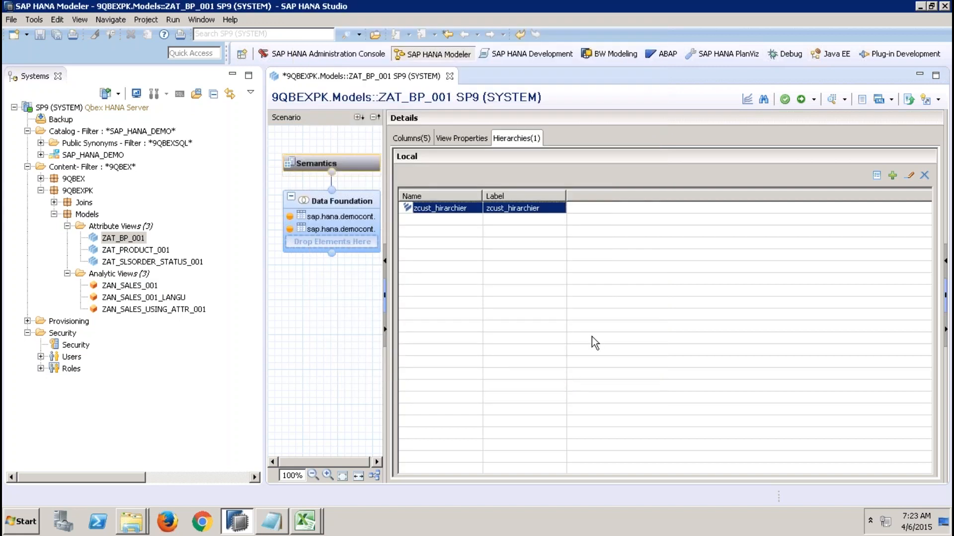
Step: Save and activate attribute view ZAT_BP_001 with its new hierarchy and close it
click(801, 99)
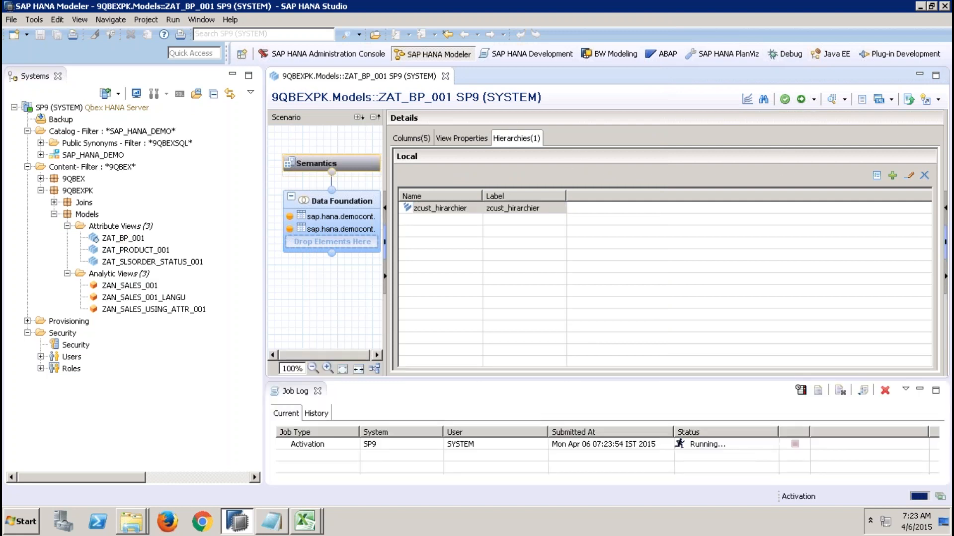
click(445, 76)
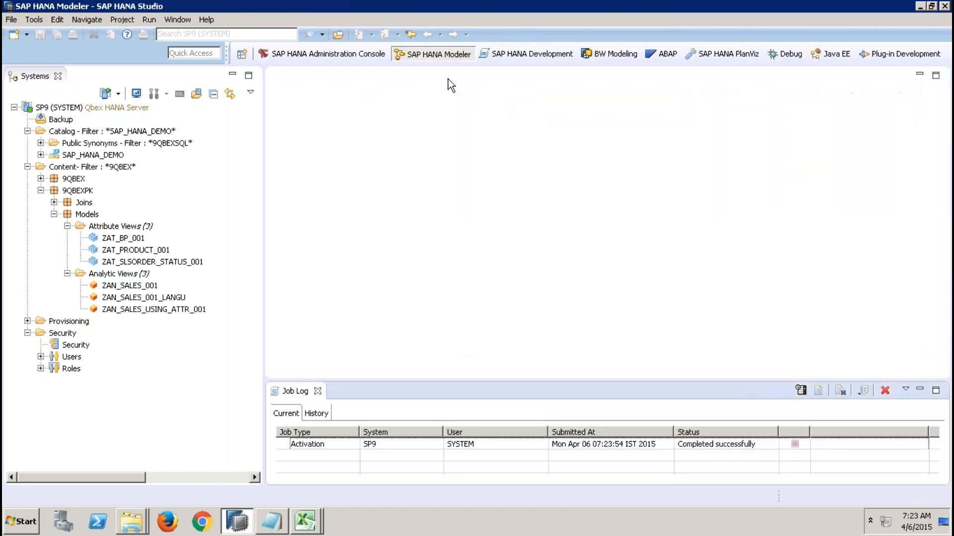
Step: Open analytic view ZAN_SALES_USING_ATTR_001 and enlarge its editor by minimizing the Systems view and closing the job log
double_click(157, 308)
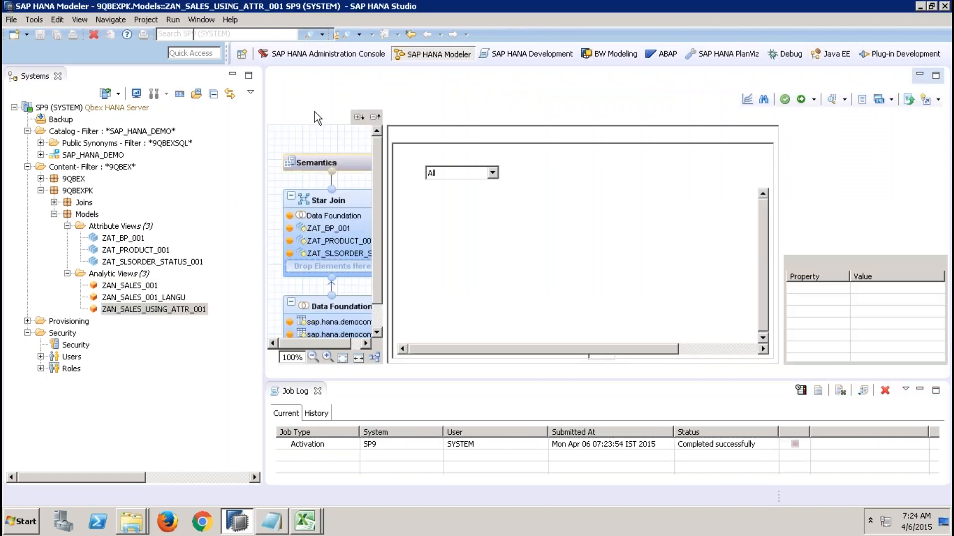
click(232, 75)
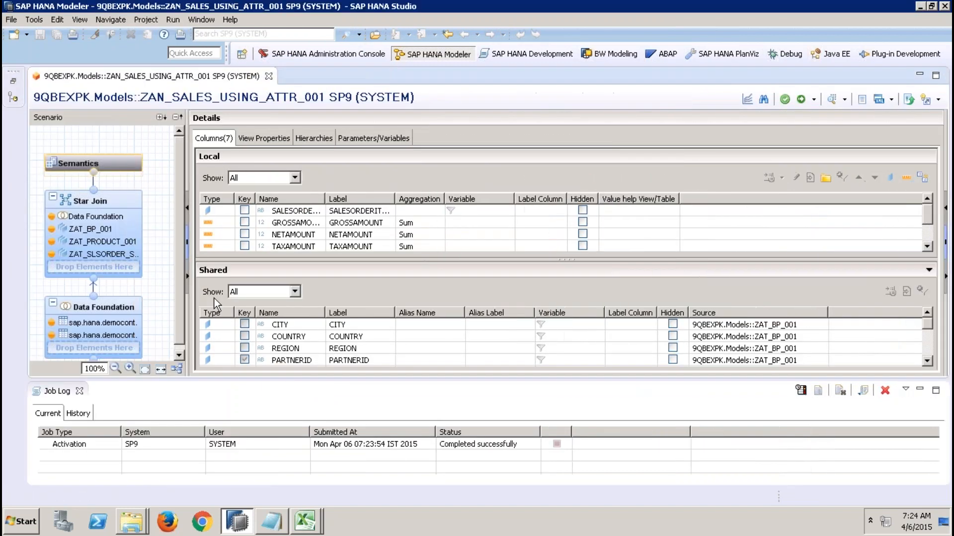
click(80, 391)
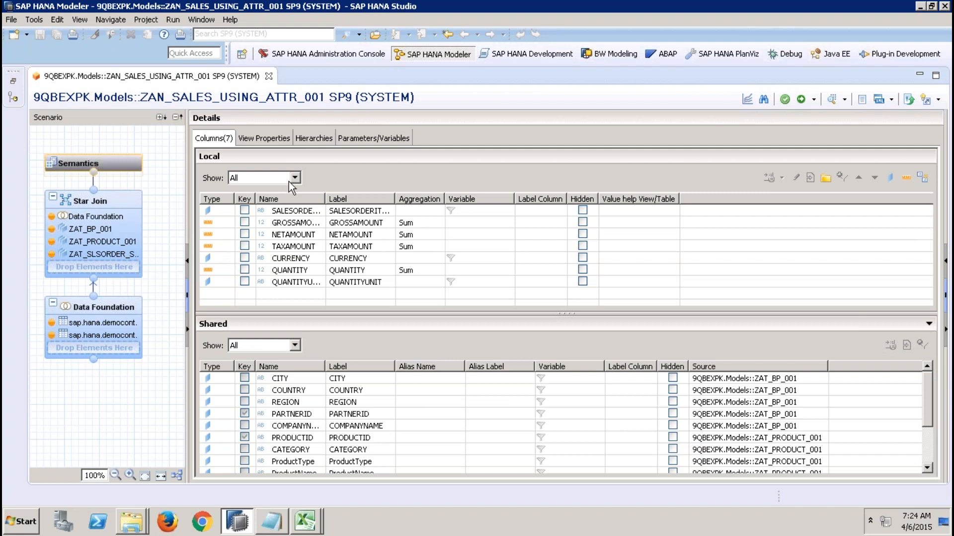
Step: Review the shared hierarchy zcust_hirarchier from ZAT_BP_001 in the view's semantics, and redeploy ZAN_SALES_USING_ATTR_001
click(311, 138)
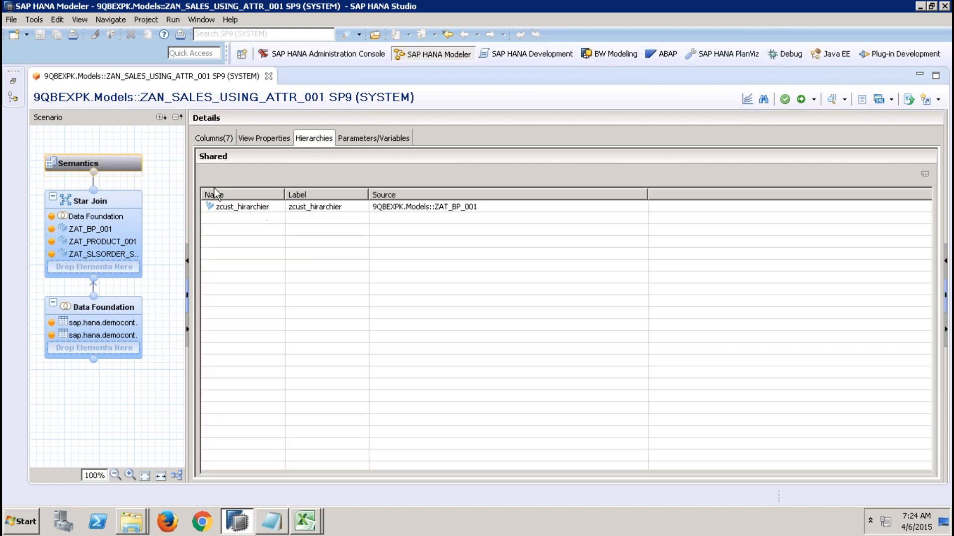
click(97, 231)
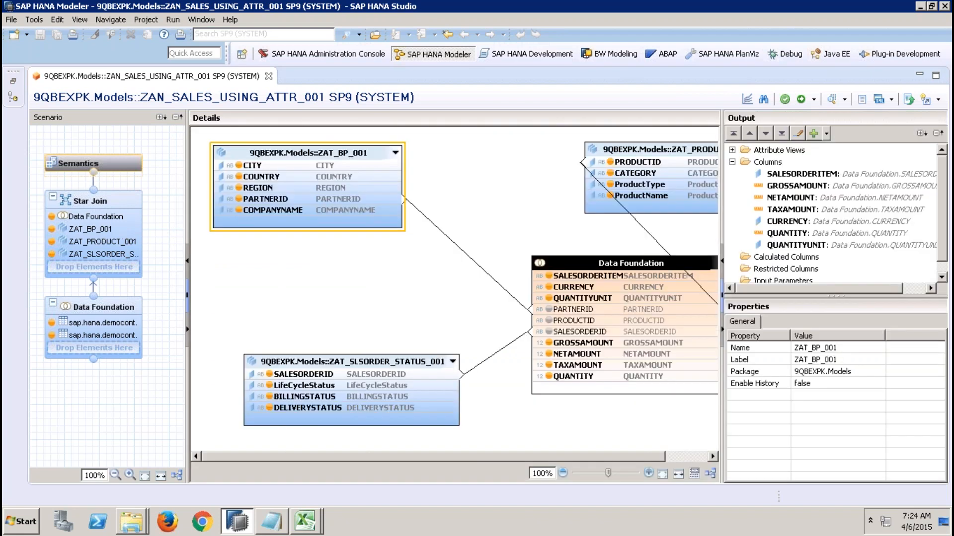
click(117, 163)
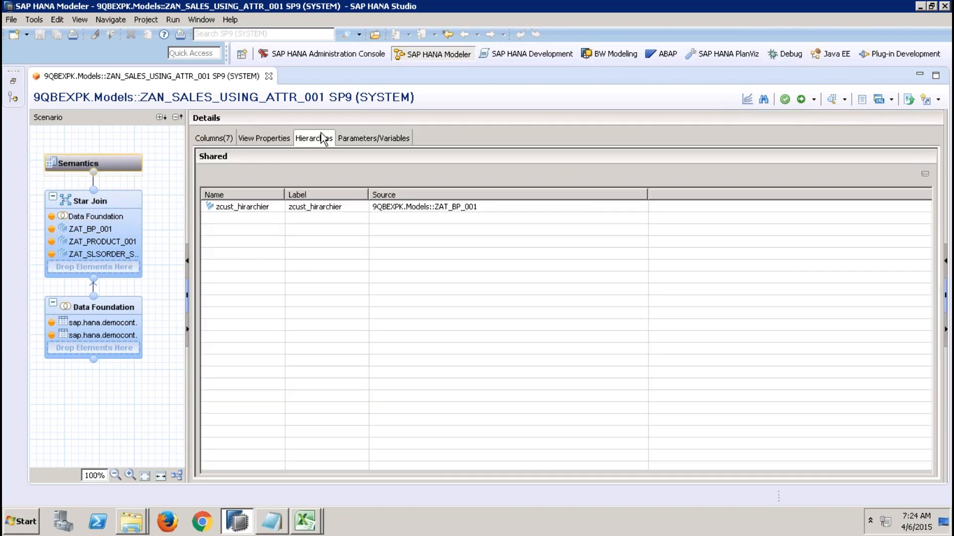
click(238, 210)
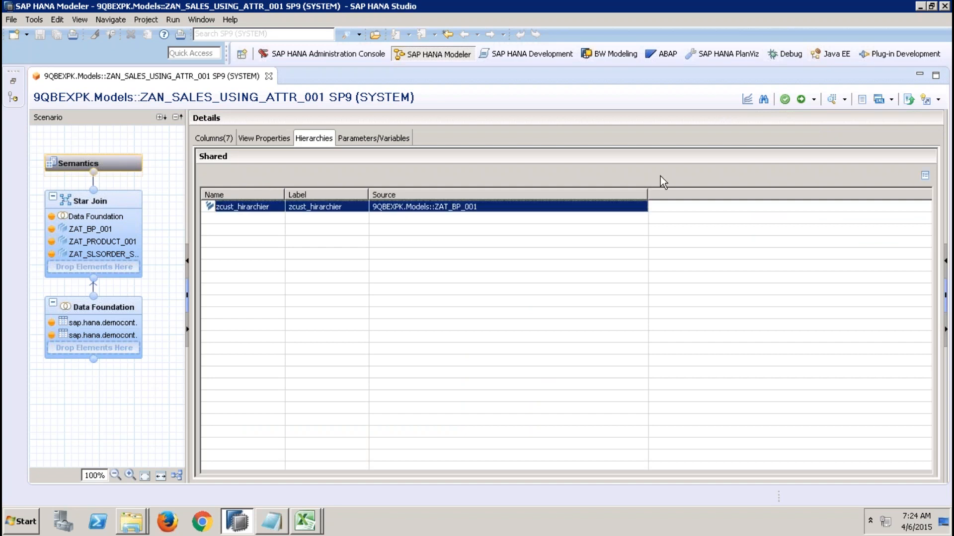
click(800, 100)
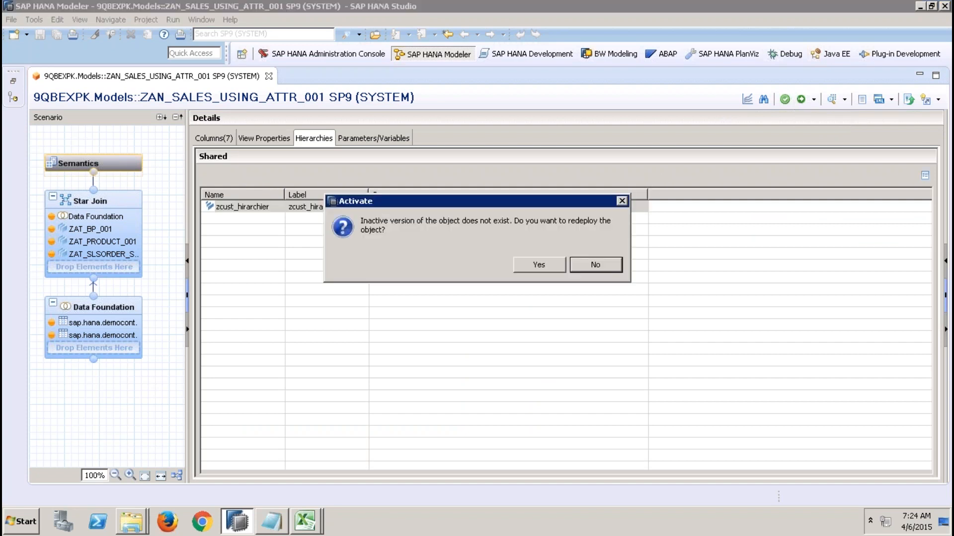
click(539, 264)
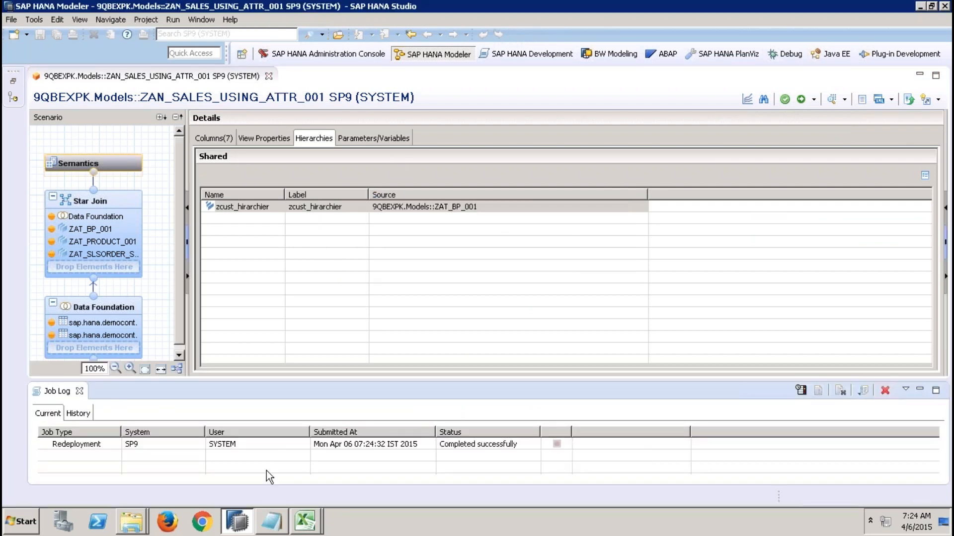
Step: Switch to workbook Book2 in Excel, refresh all data on Sheet1, and check the PARTNERID dimension of ZAN_SALES_001
click(302, 518)
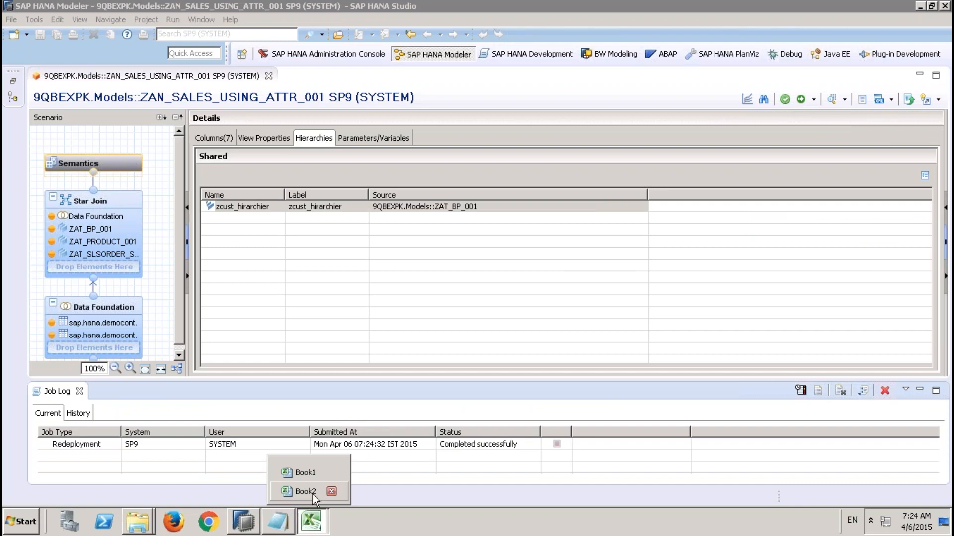
click(313, 494)
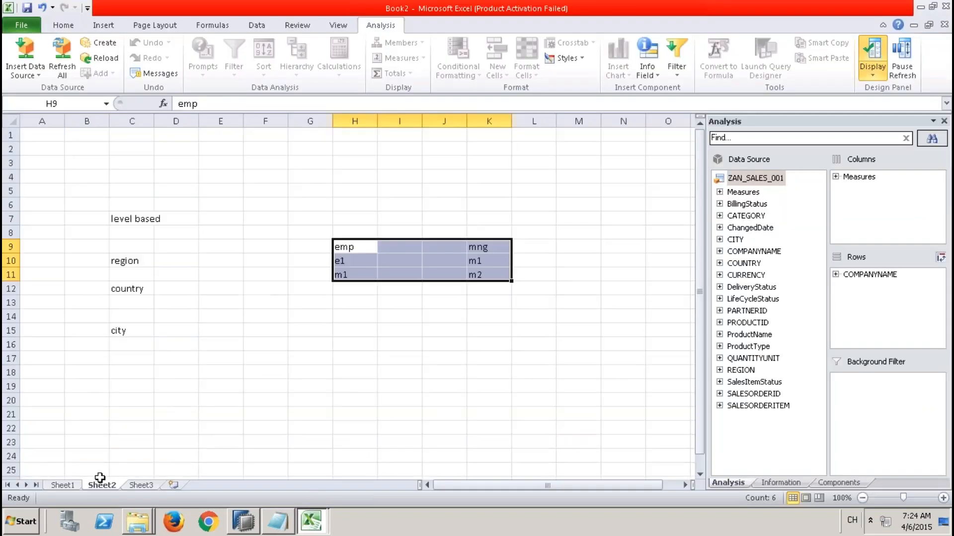
click(74, 488)
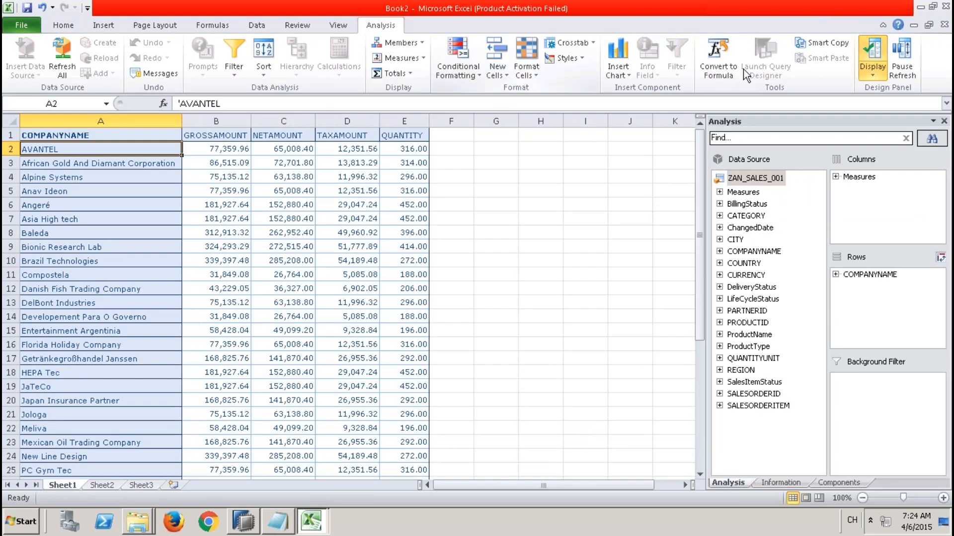
click(63, 56)
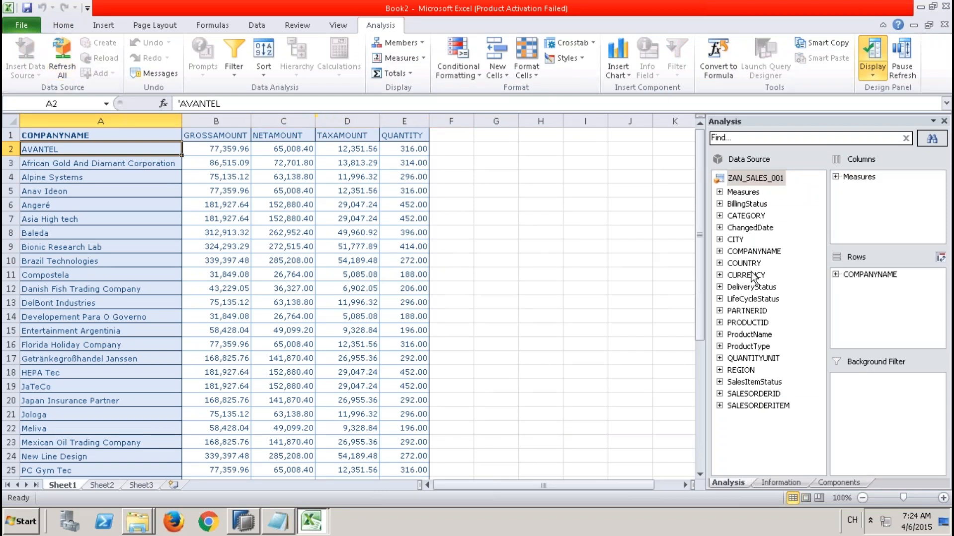
click(719, 311)
click(720, 310)
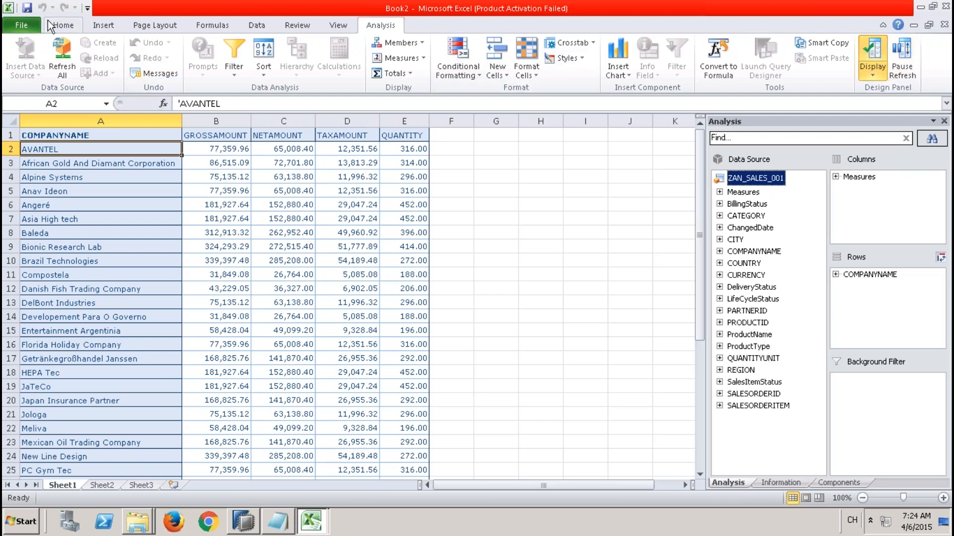
Step: Close the Excel workbooks Book2 and Book1 without saving the changes
click(946, 7)
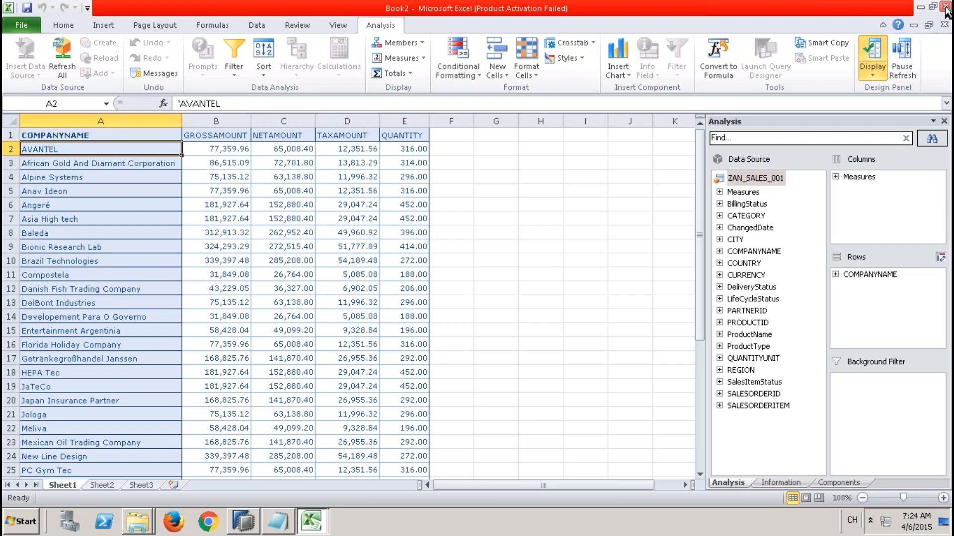
click(470, 274)
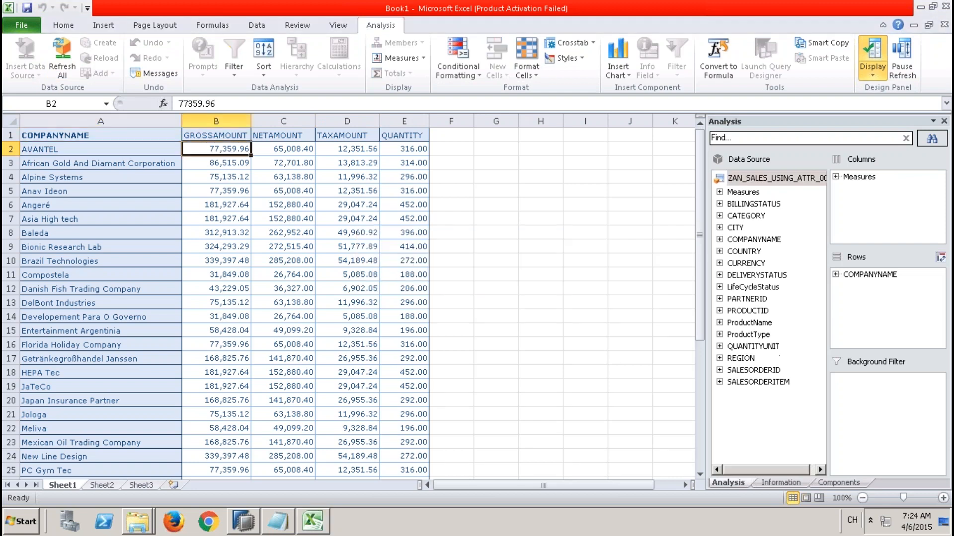
click(946, 7)
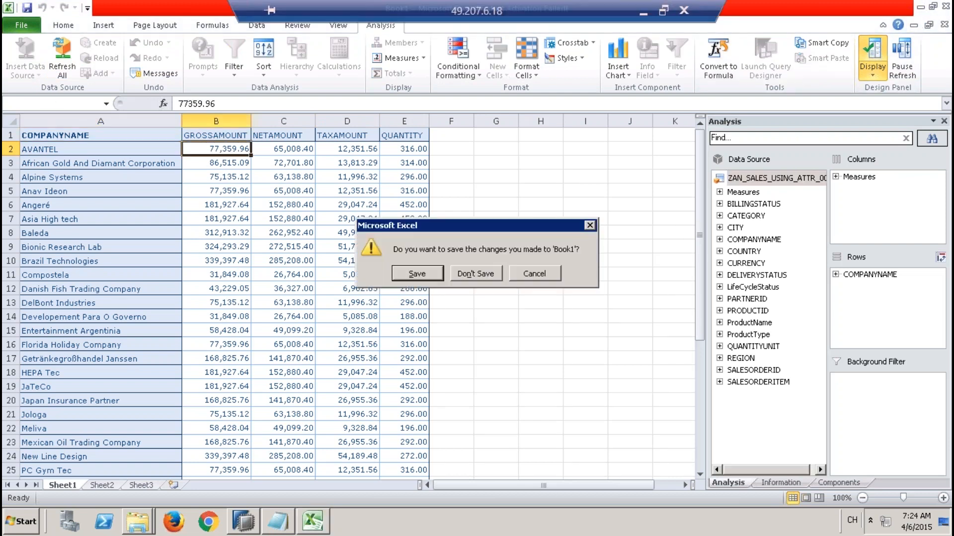
click(466, 274)
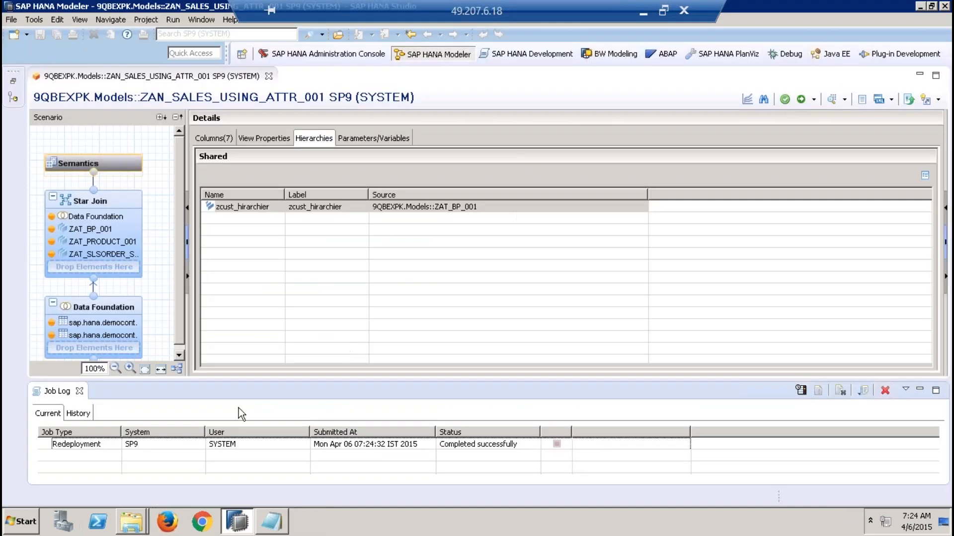
Step: Launch SAP BusinessObjects Analysis for Microsoft Excel and dismiss the Office activation wizard
click(10, 516)
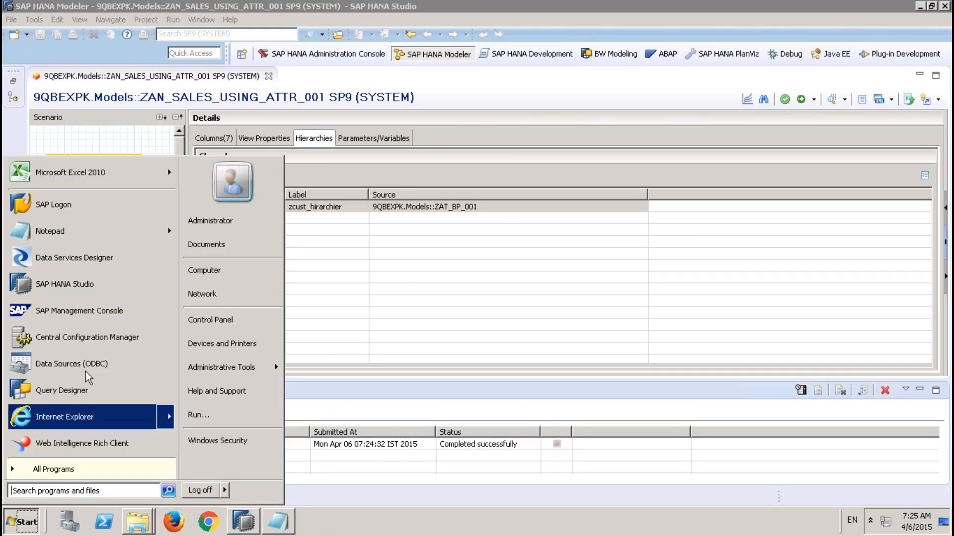
click(79, 463)
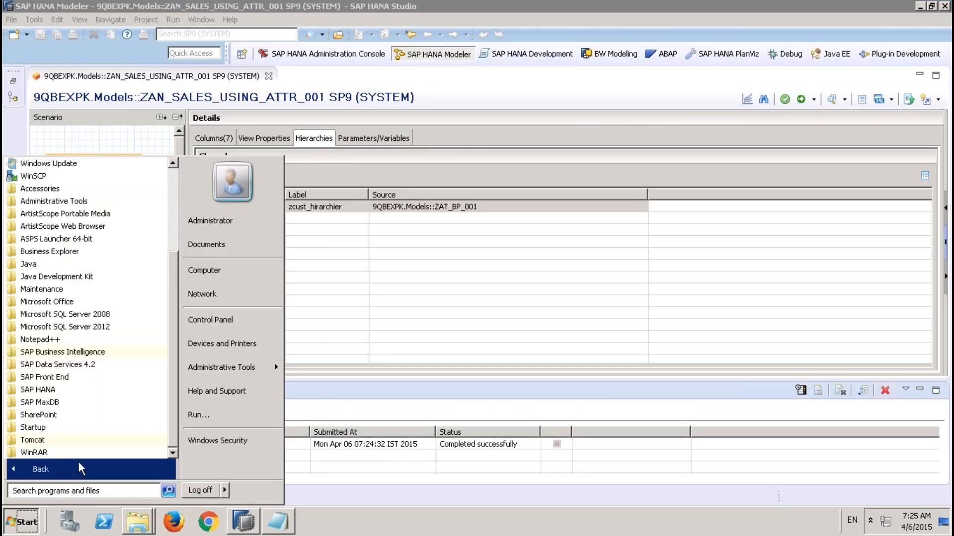
click(95, 352)
click(99, 367)
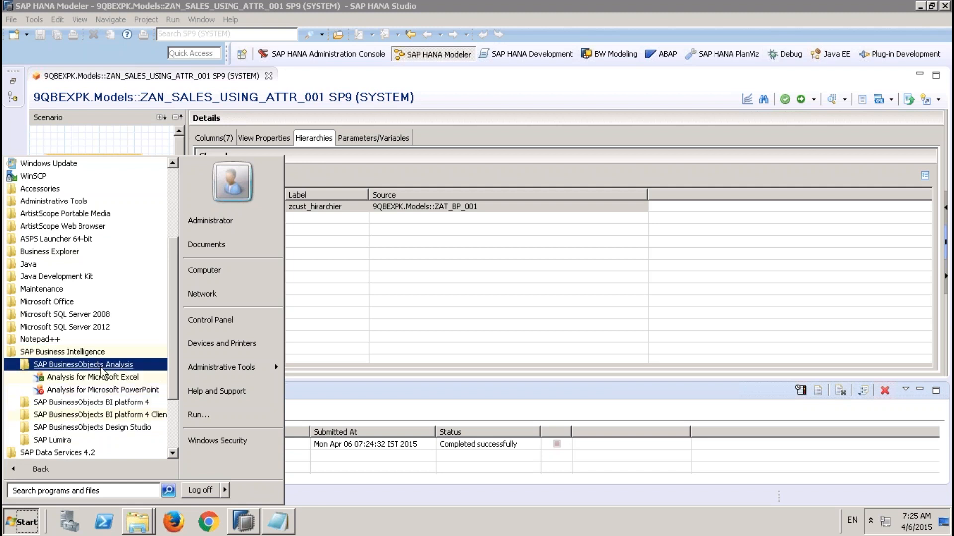
click(104, 377)
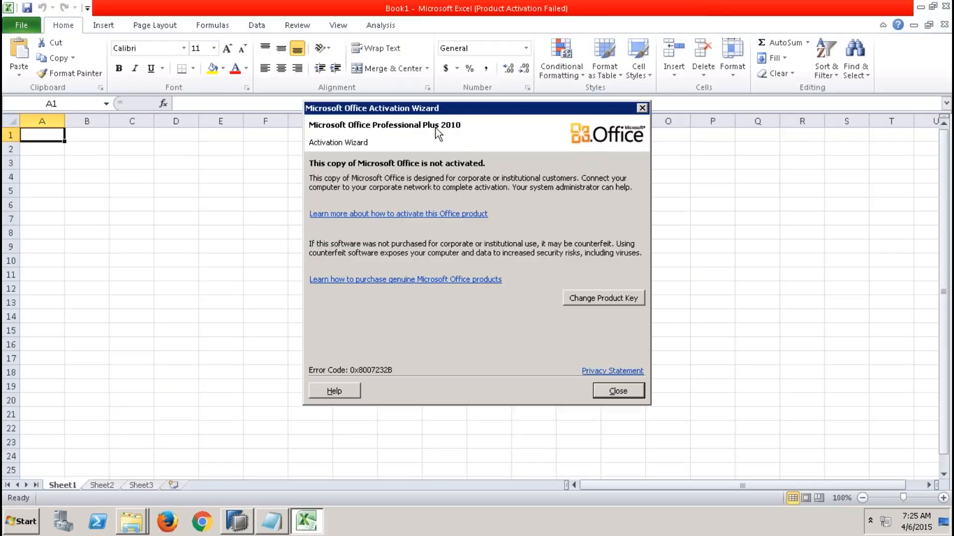
click(618, 391)
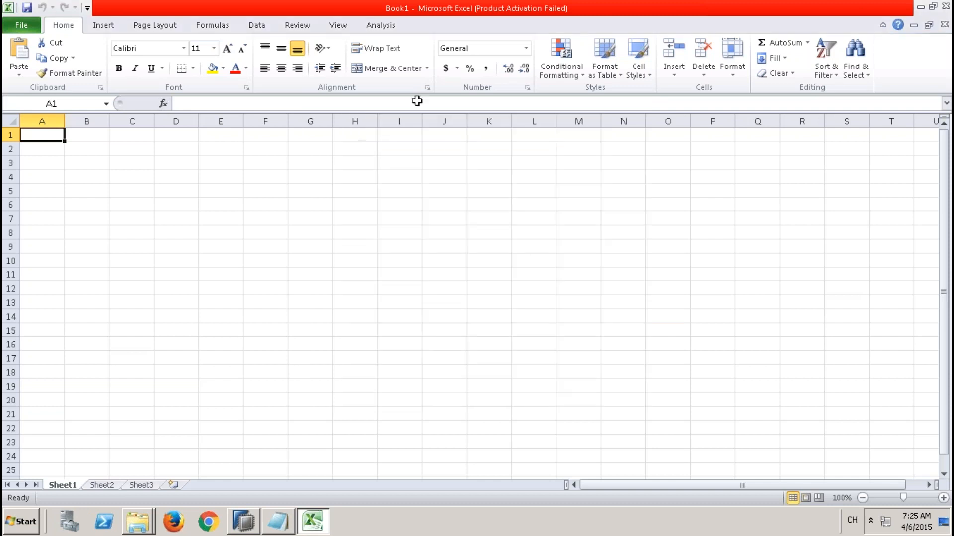
Step: Start inserting an Analysis data source through the 9QBEXCONNECTION TO HANA connection and log on with the account password
click(380, 27)
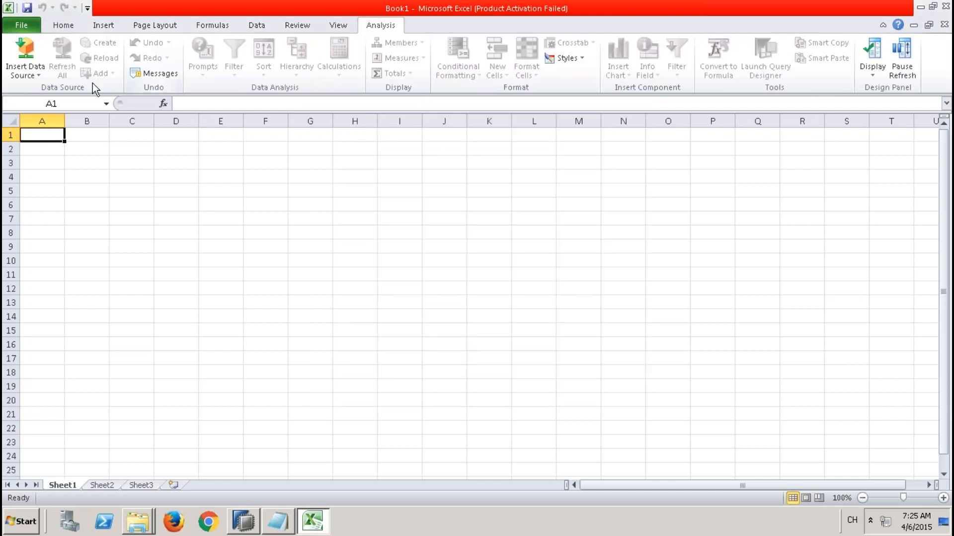
click(38, 75)
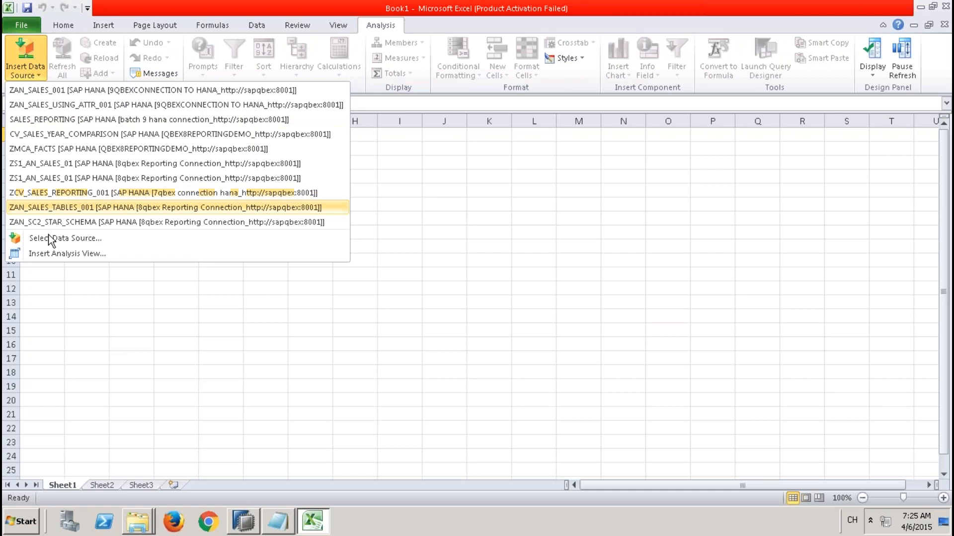
click(54, 254)
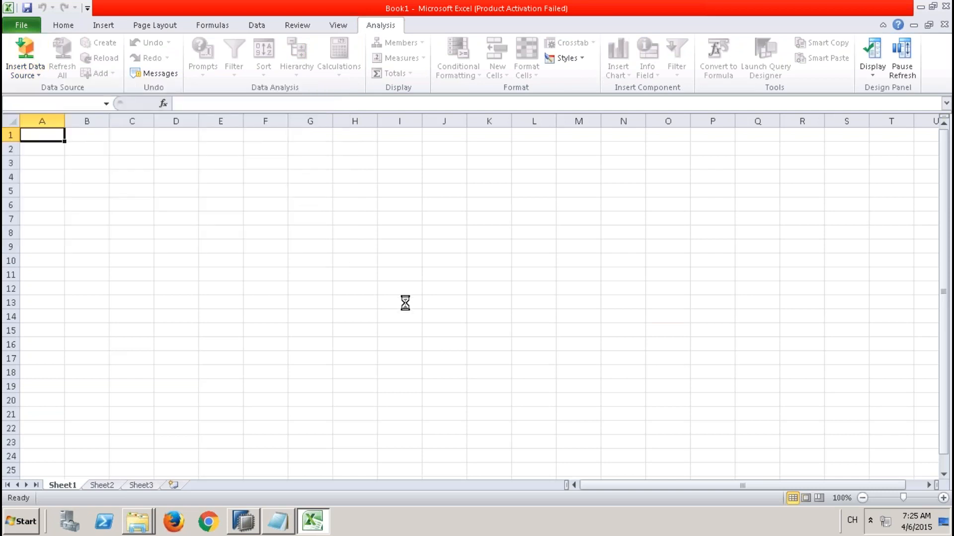
click(464, 315)
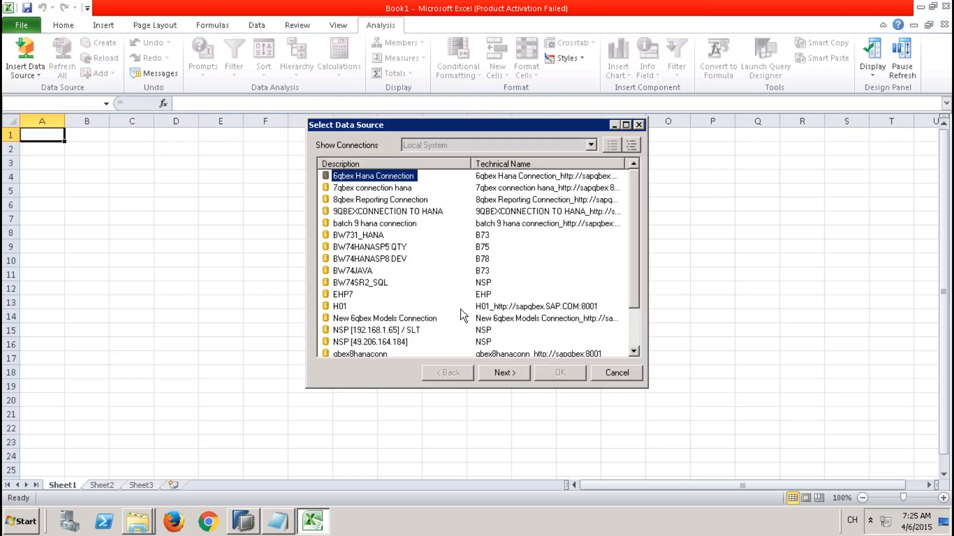
double_click(387, 213)
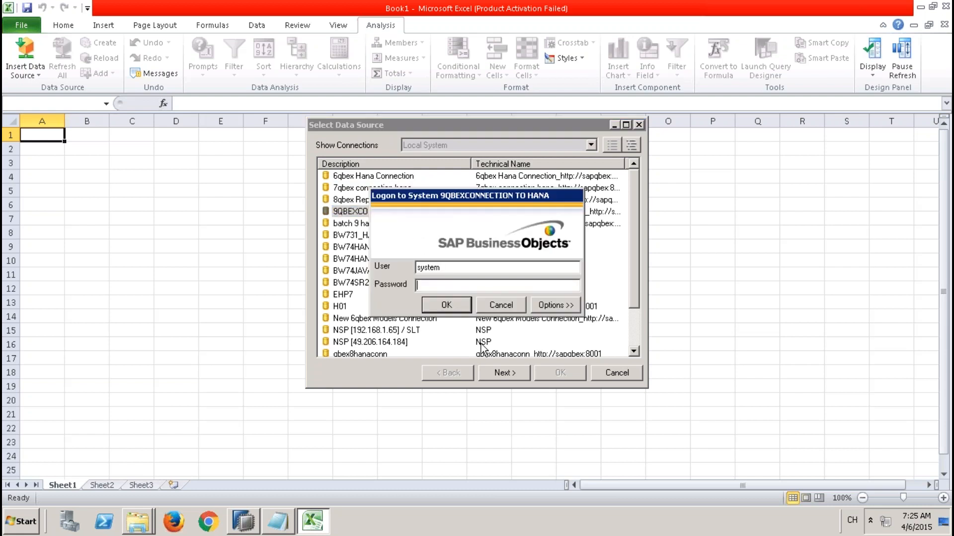
text(**********)
click(447, 305)
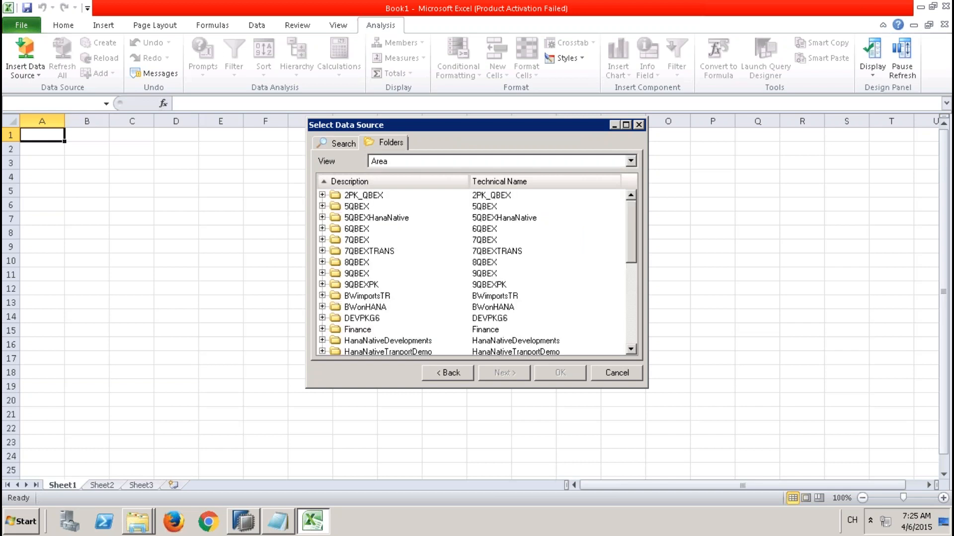
Step: Insert the view ZAN_SALES_USING_ATTR_001 from the Models package of 9QBEXPK as the data source
click(323, 284)
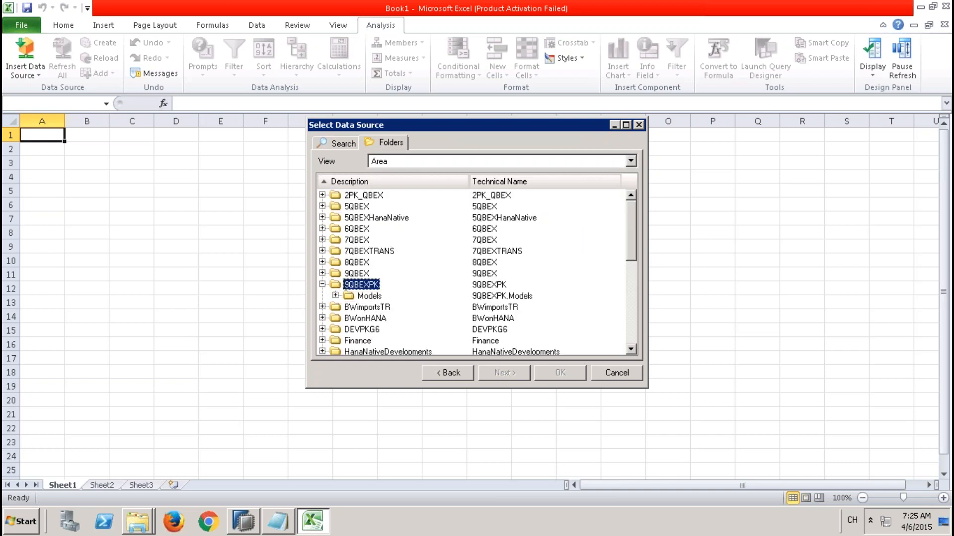
click(335, 295)
click(414, 332)
right_click(413, 329)
click(439, 334)
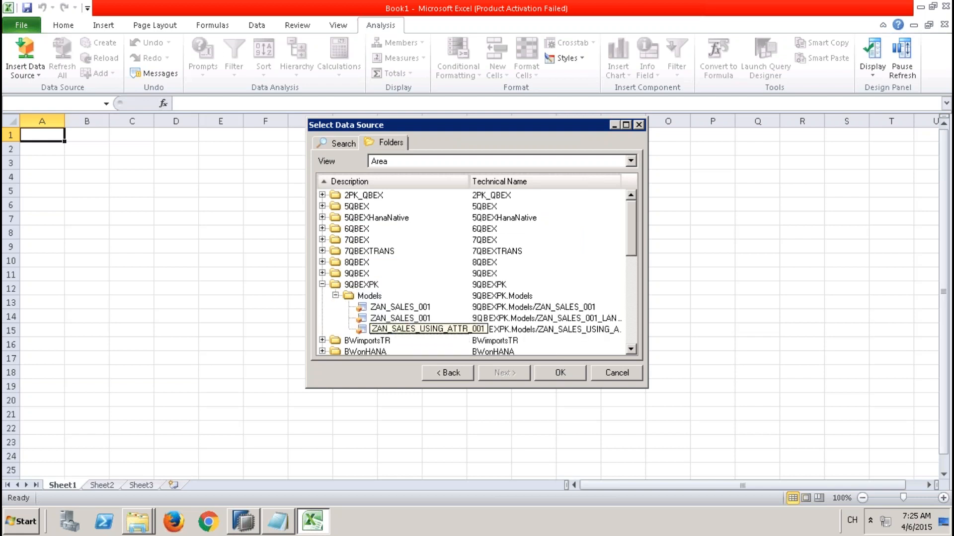
click(439, 328)
click(573, 377)
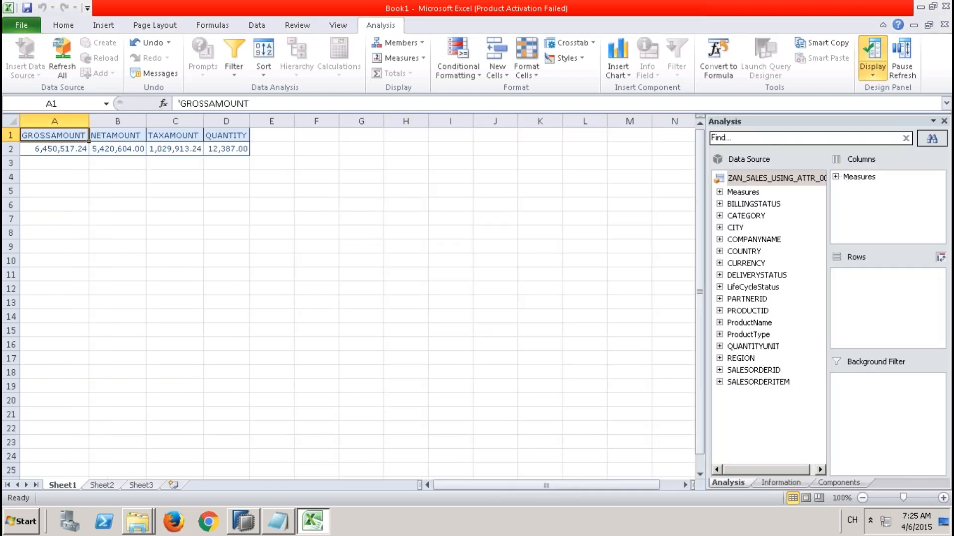
Step: Check the PARTNERID dimension's members and available options for a hierarchy, and close Book1 without saving
click(719, 299)
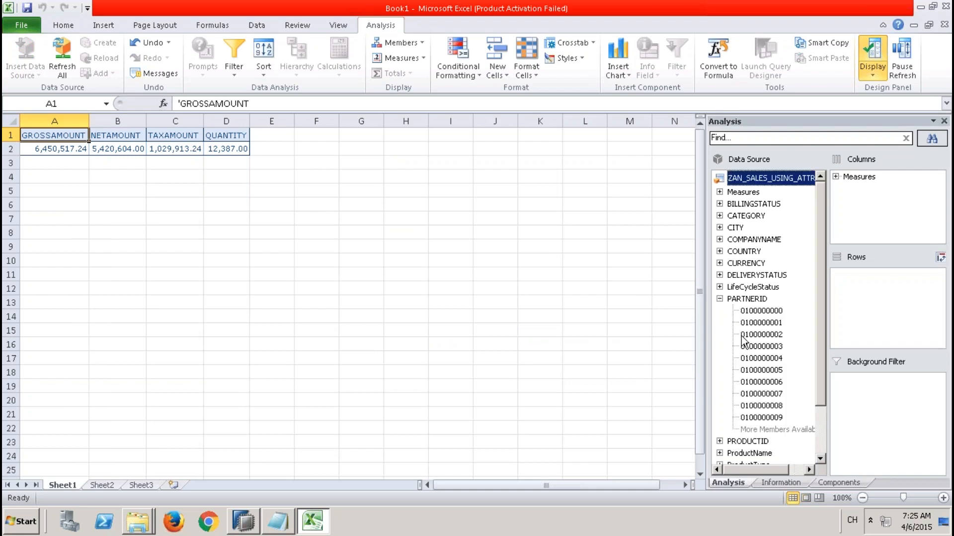
click(719, 299)
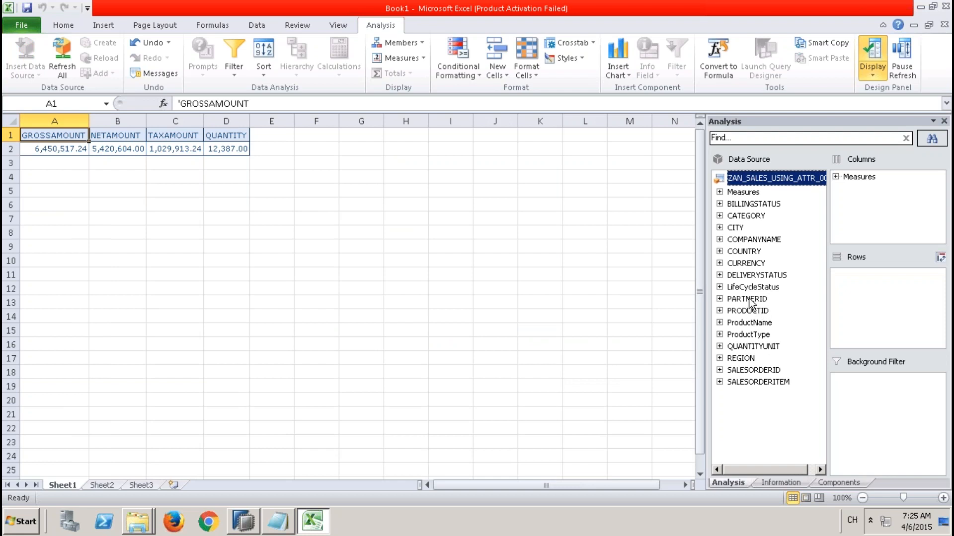
right_click(749, 299)
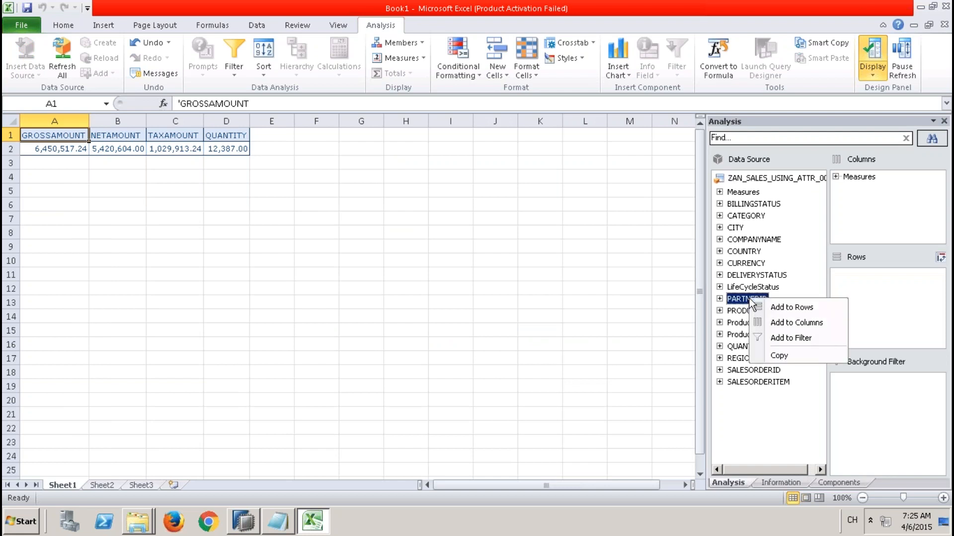
click(720, 299)
click(720, 299)
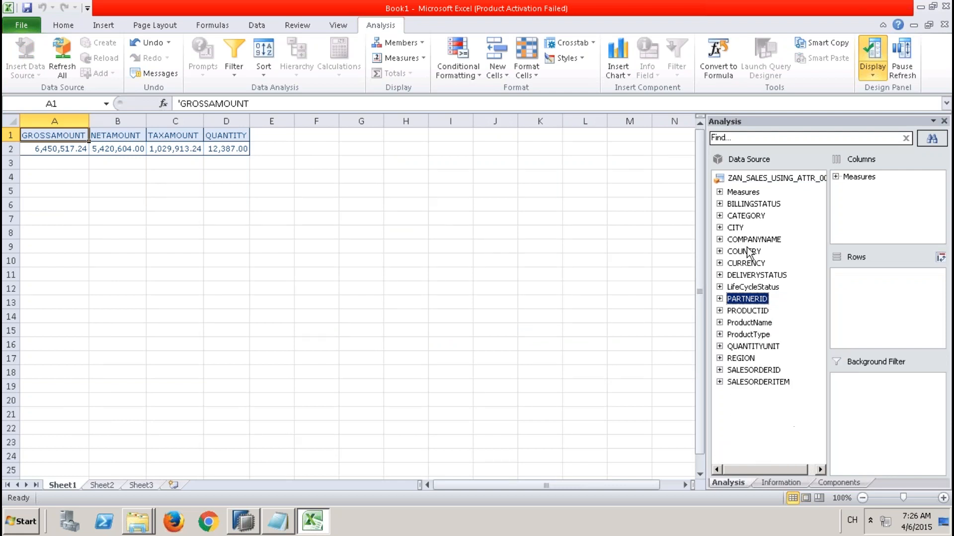
click(946, 6)
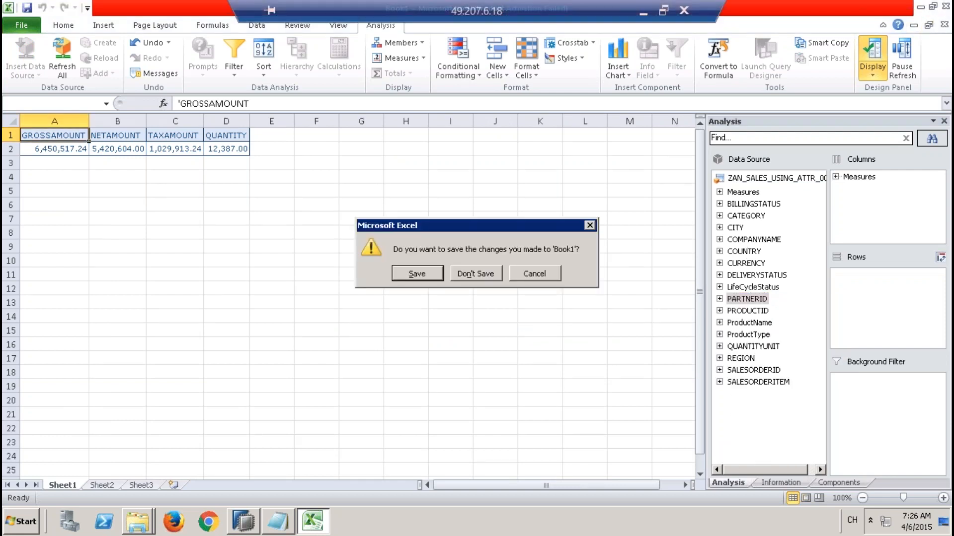
click(472, 276)
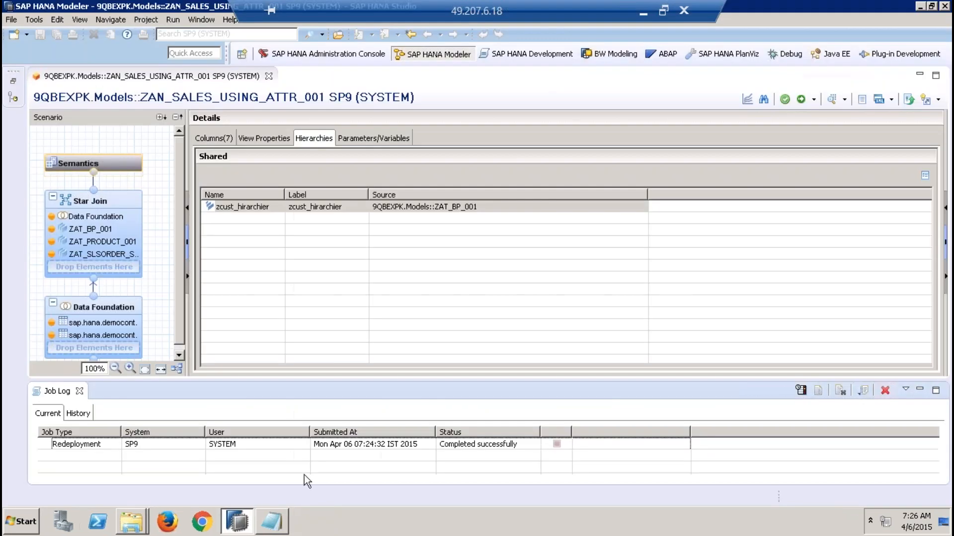
Step: Close the ZAN_SALES_USING_ATTR_001 editor and the job log, and restore the Systems tree
click(270, 77)
click(79, 391)
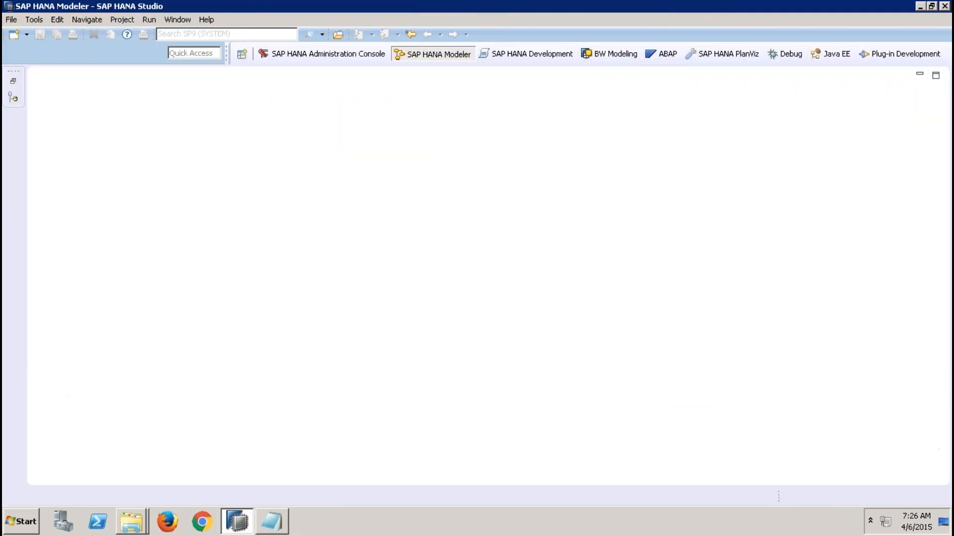
click(14, 85)
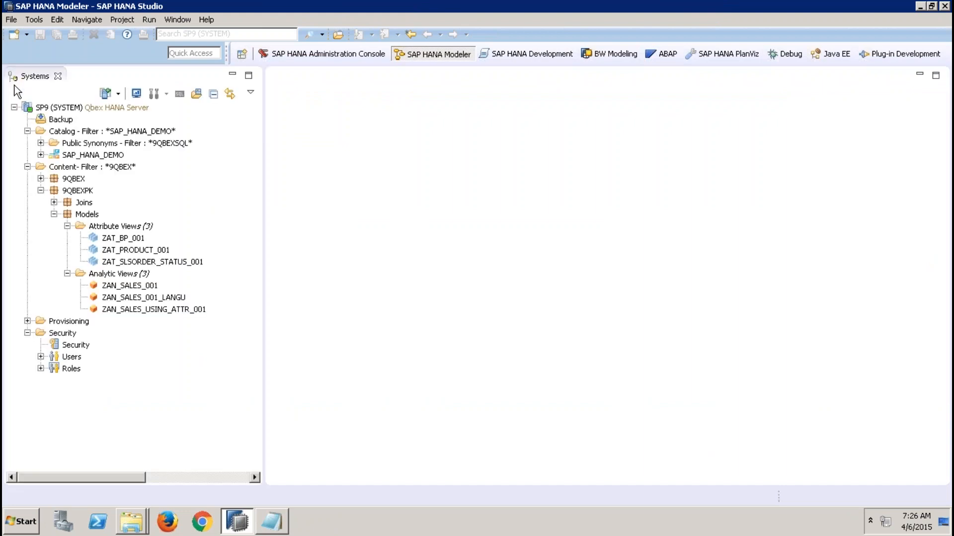
Step: Copy the analytic view ZAN_SALES_USING_ATTR_001 within the Analytic Views folder of Models, naming the copy ZAN_SALES_USING_ATTR_HIER_001
click(142, 309)
right_click(141, 309)
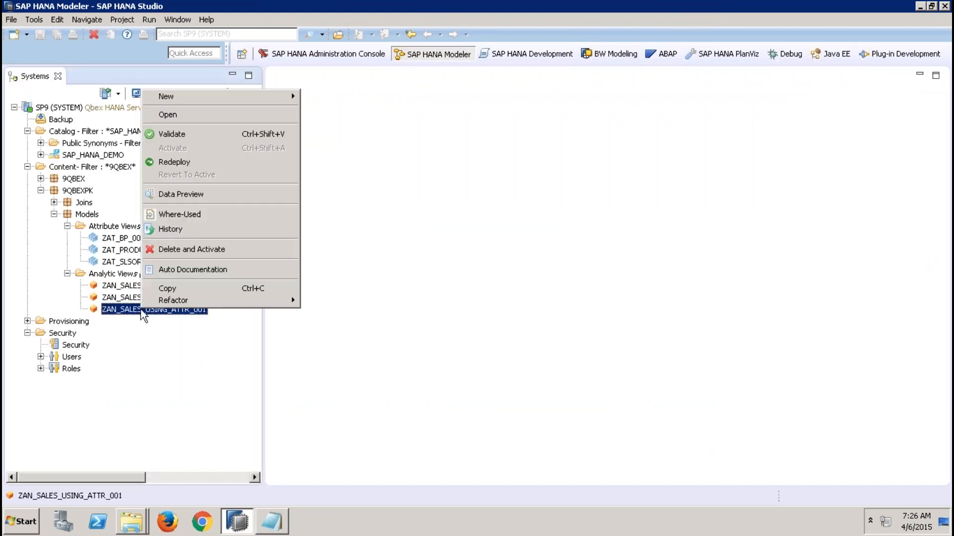
click(171, 288)
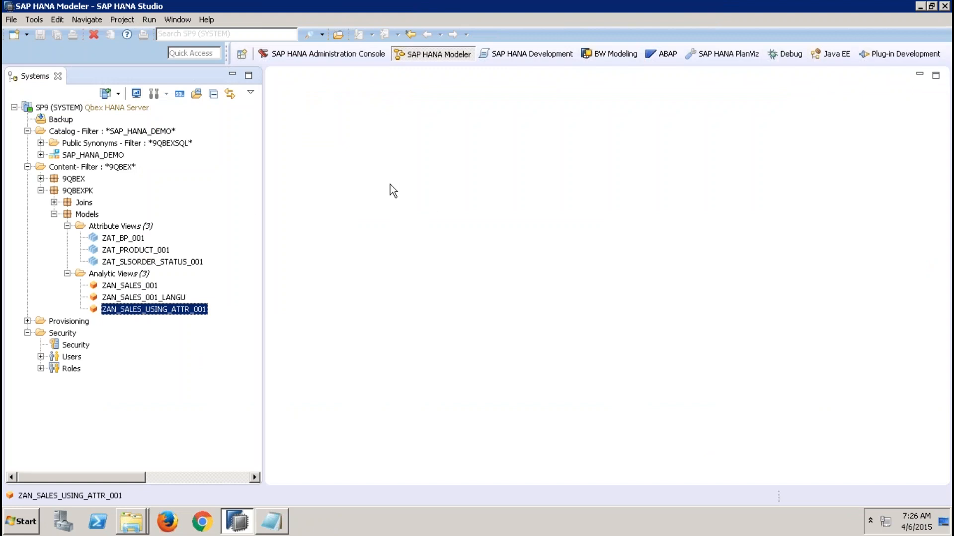
right_click(114, 272)
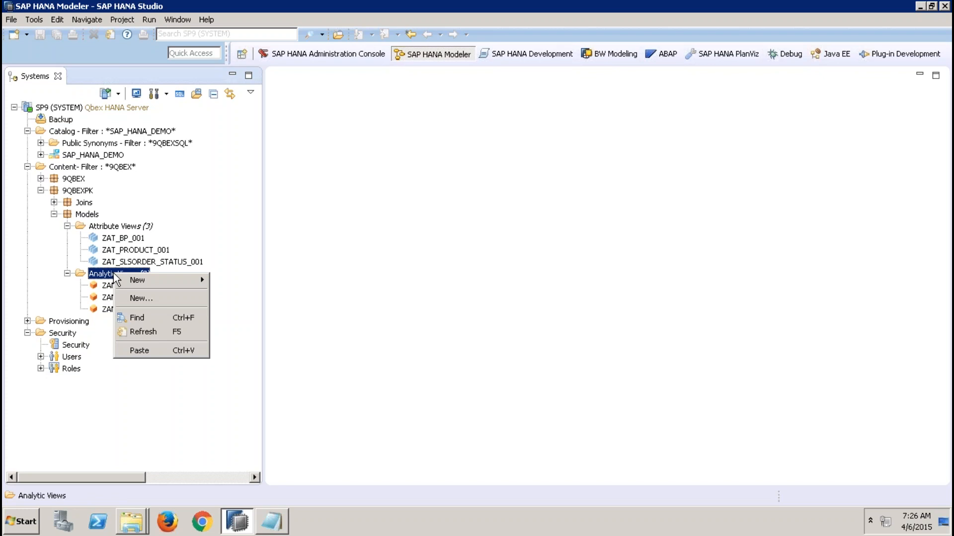
click(153, 348)
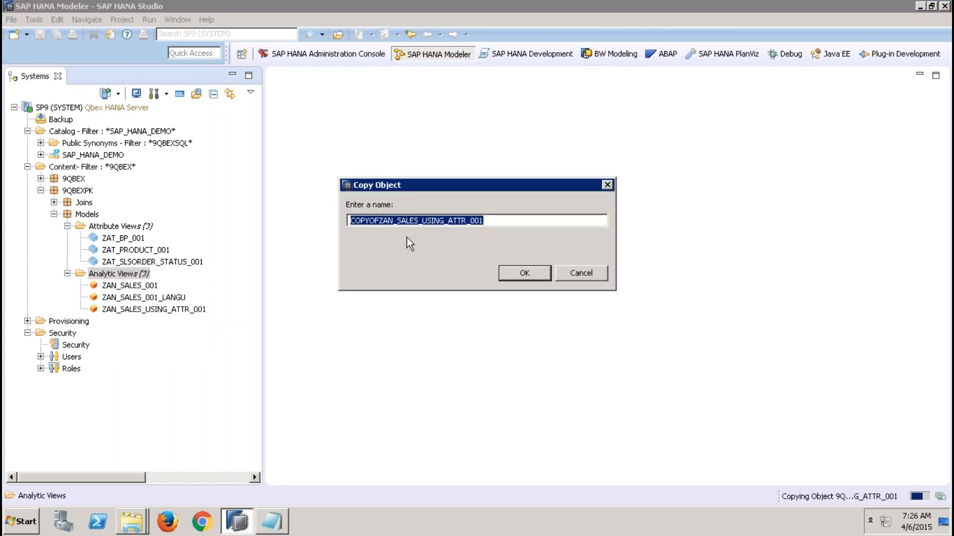
click(379, 220)
drag(379, 220, 349, 221)
key(BackSpace)
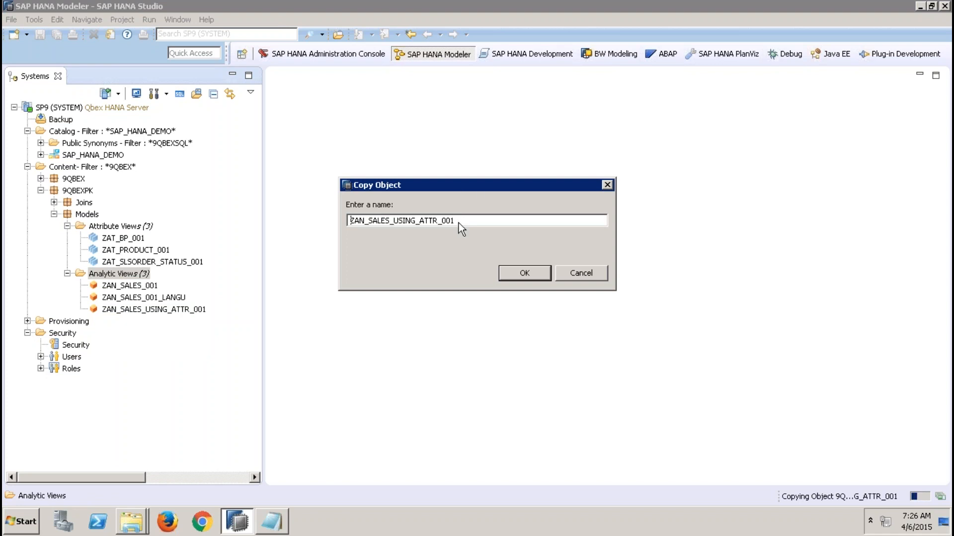
click(443, 220)
text(HIER_)
click(525, 273)
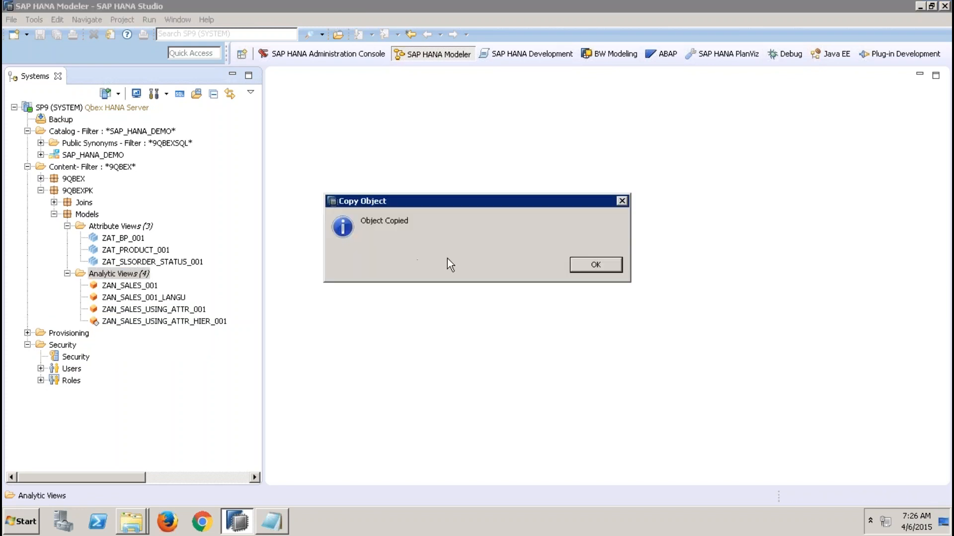
click(577, 268)
Step: Open ZAN_SALES_USING_ATTR_HIER_001, save and activate it, and close its editor
double_click(207, 323)
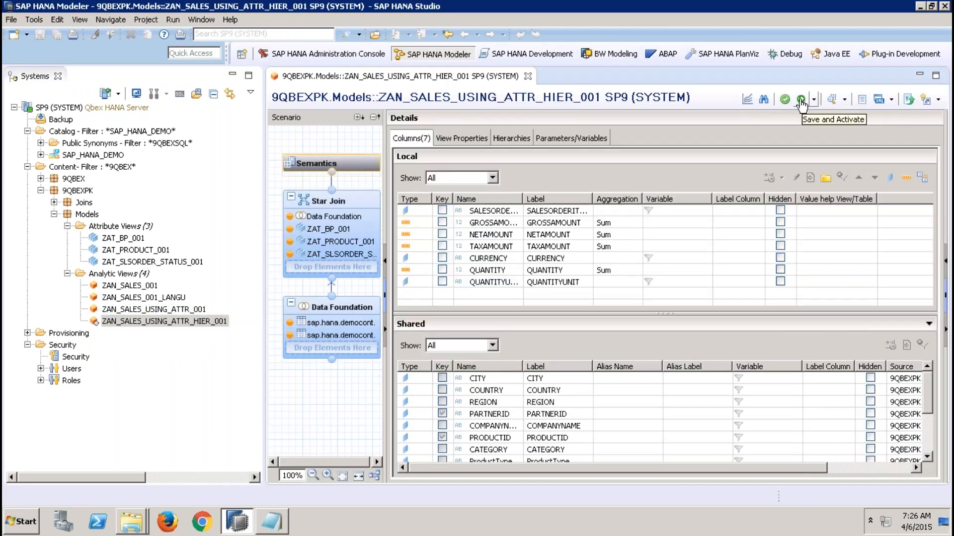
click(802, 102)
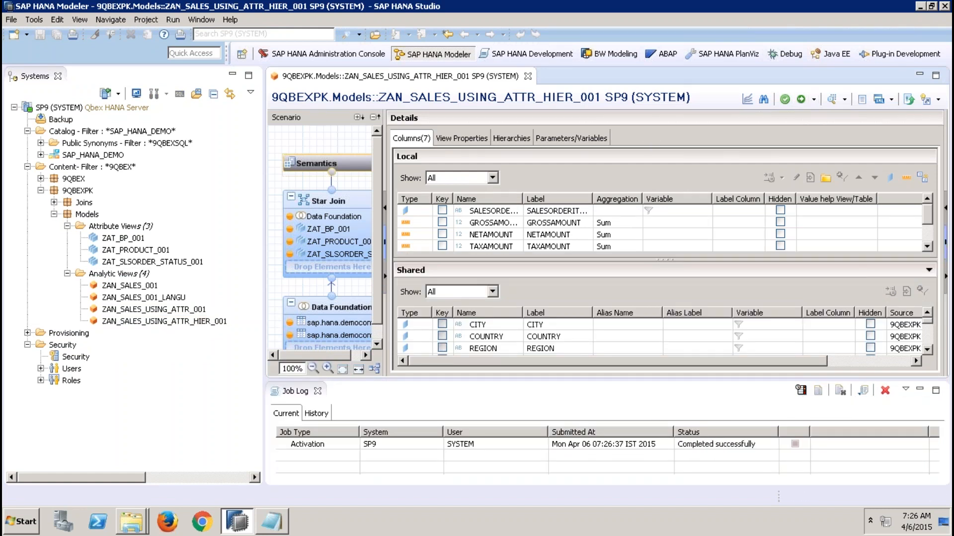
click(527, 76)
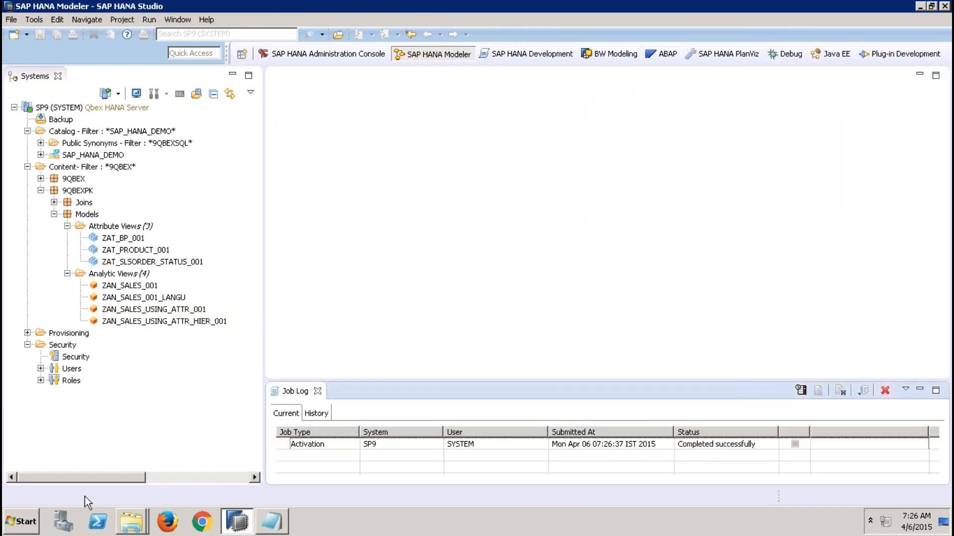
Step: Switch to a new session of SAP BusinessObjects Analysis for Microsoft Excel and dismiss the Office activation wizard
click(21, 523)
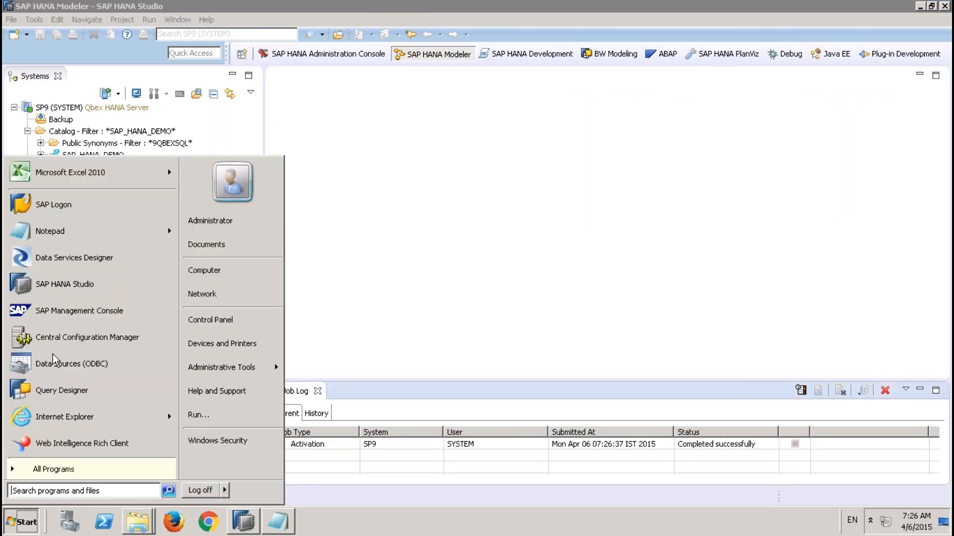
click(71, 471)
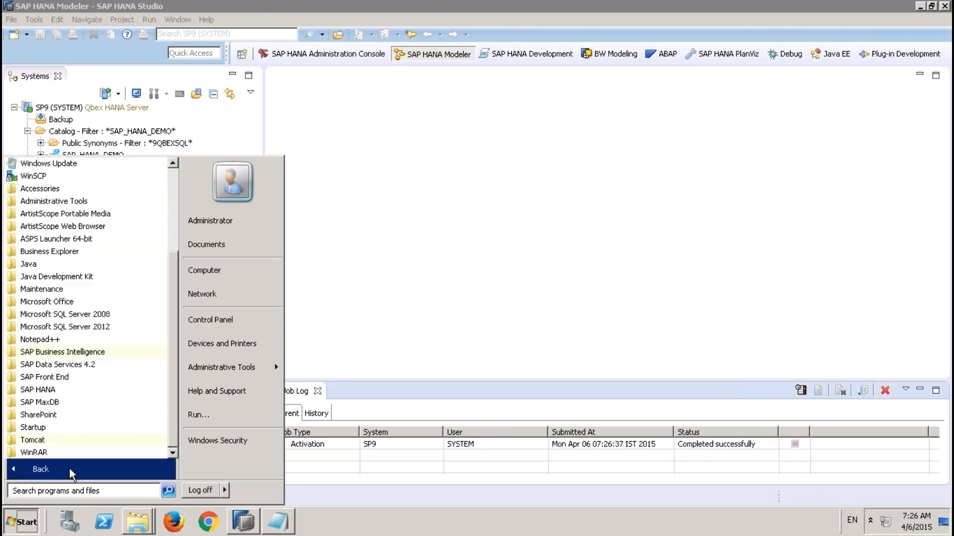
click(105, 353)
click(97, 365)
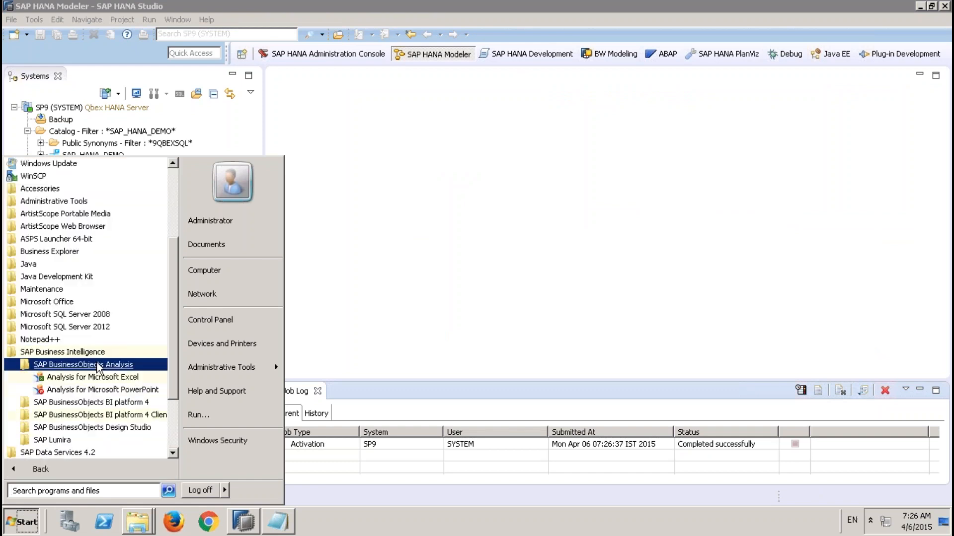
click(138, 381)
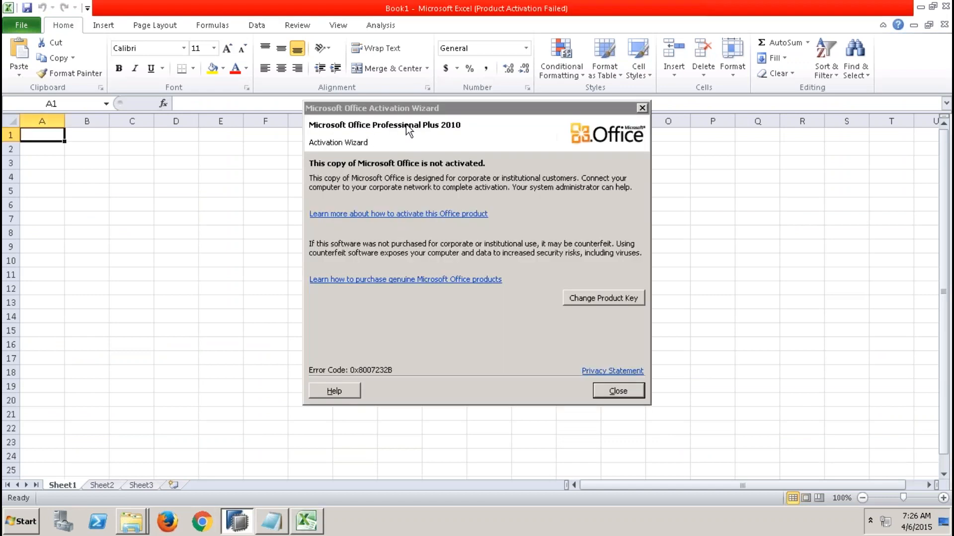
click(633, 395)
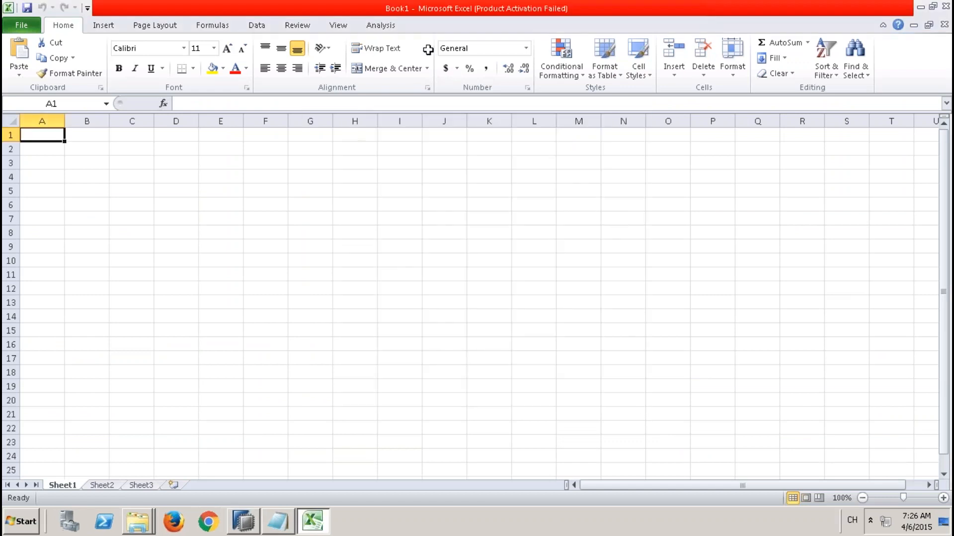
Step: Start inserting an Analysis data source, skip the BI platform logon, and log on to 9QBEXCONNECTION TO HANA with the account password
click(381, 27)
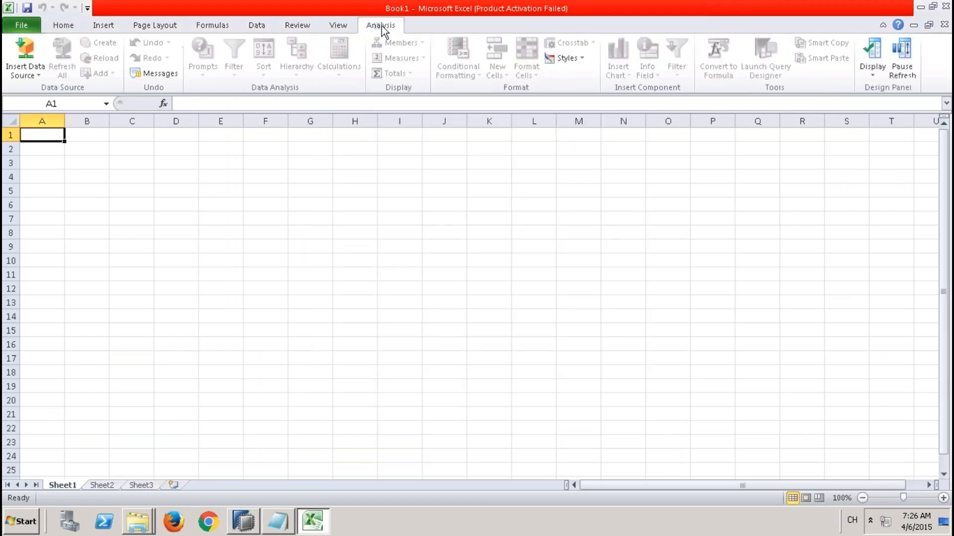
click(39, 75)
click(50, 238)
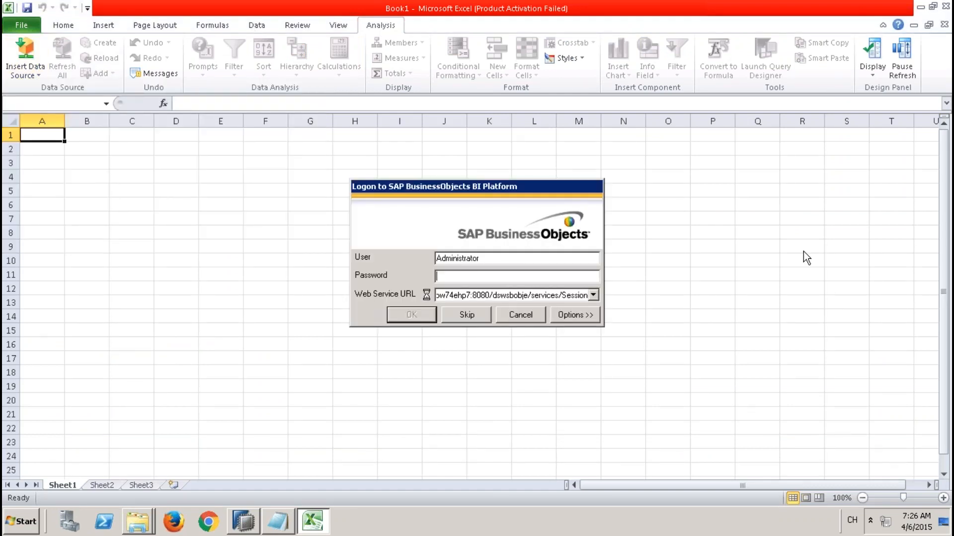
click(466, 316)
double_click(382, 212)
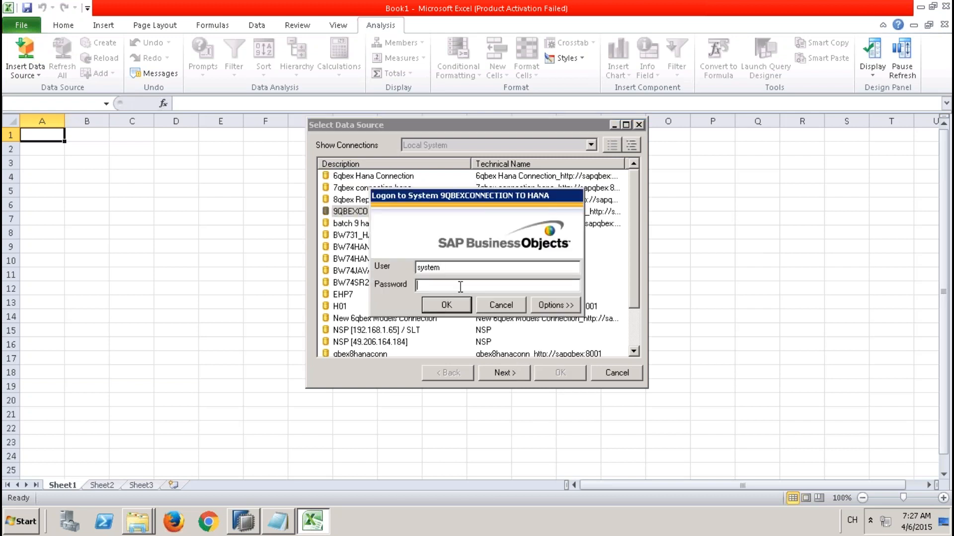
text(**********)
key(Return)
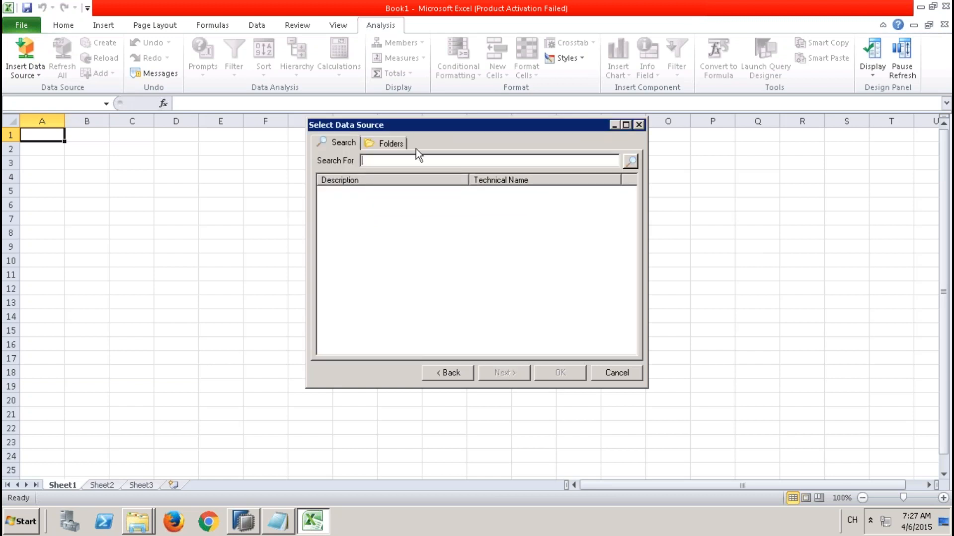
Step: Insert the view with technical name ZAN_SALES_USING_ATTR_HIER_001 from the Models package of 9QBEXPK, widening the list columns to tell the views apart
click(391, 144)
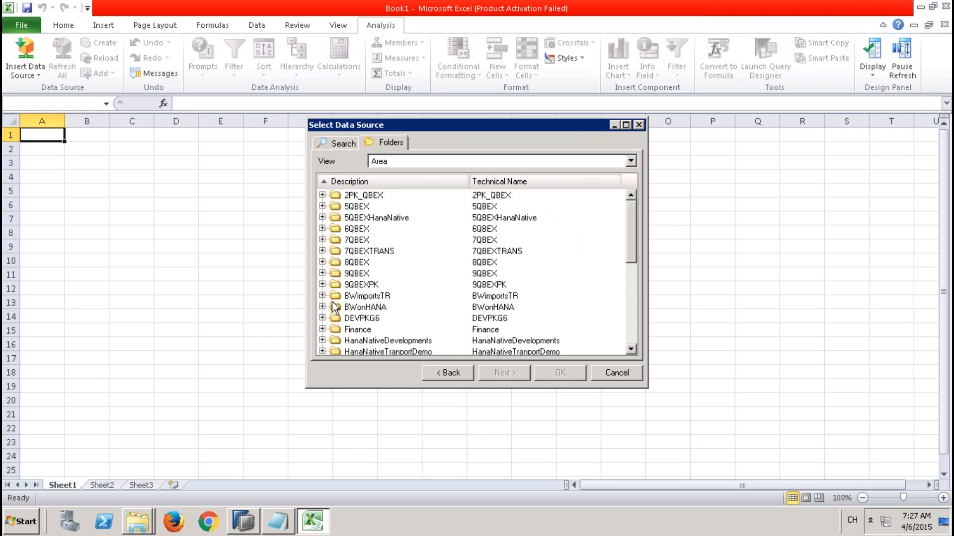
click(322, 284)
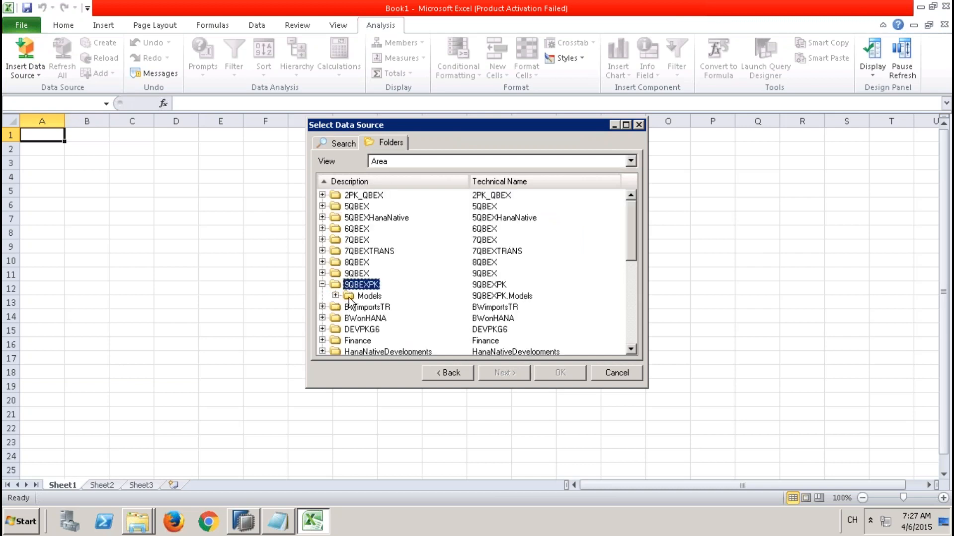
click(336, 295)
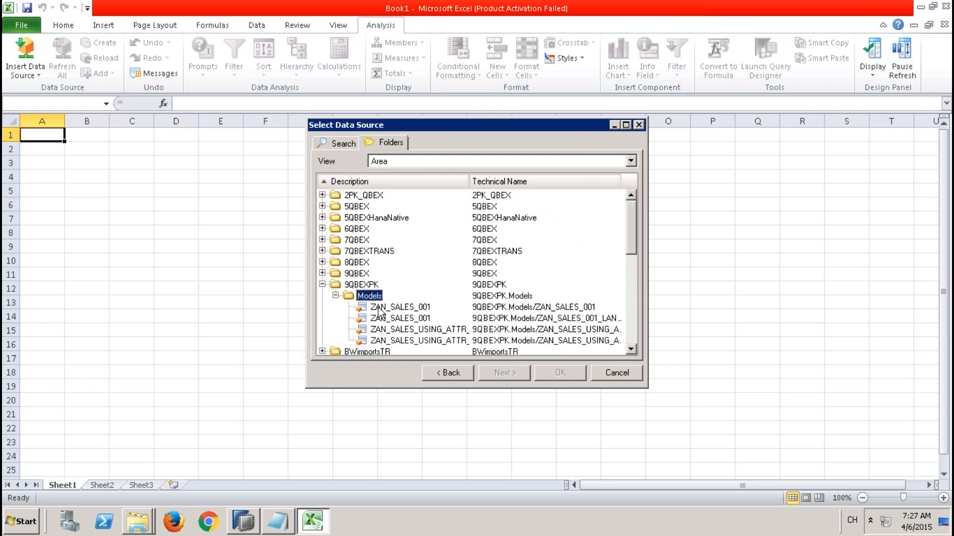
click(430, 342)
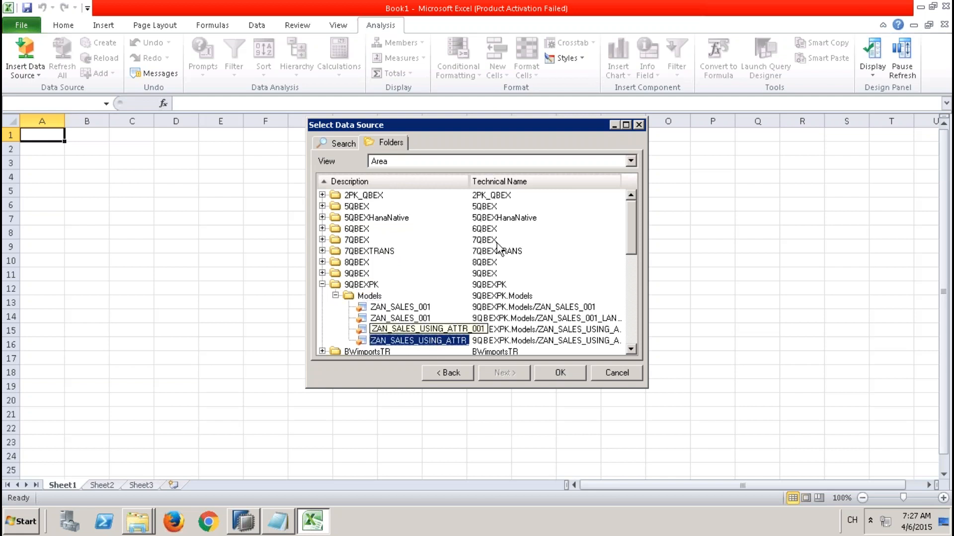
drag(469, 181, 541, 181)
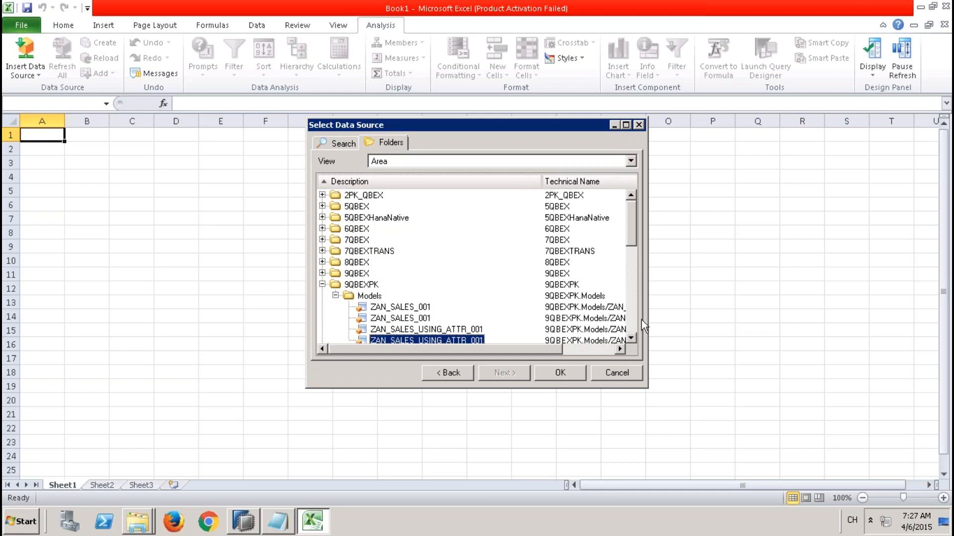
click(630, 339)
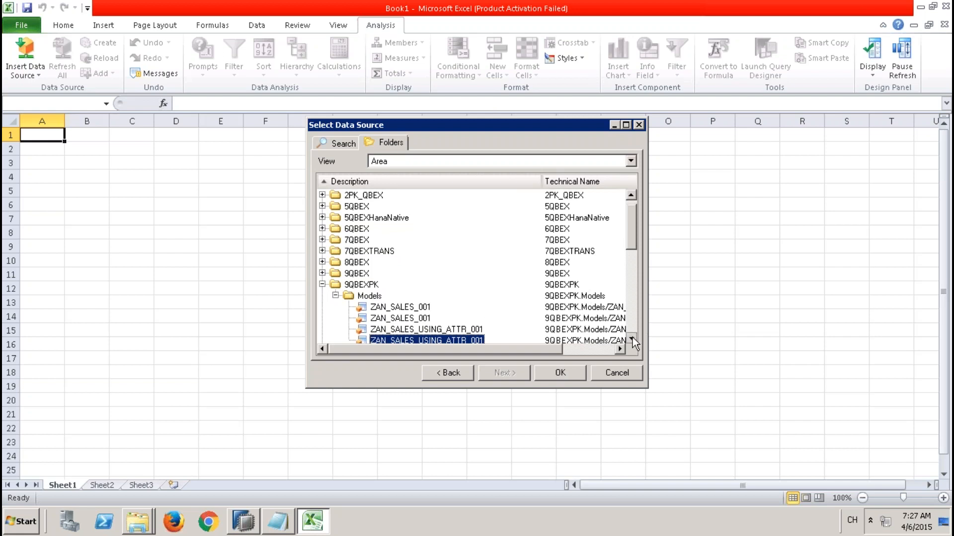
click(596, 349)
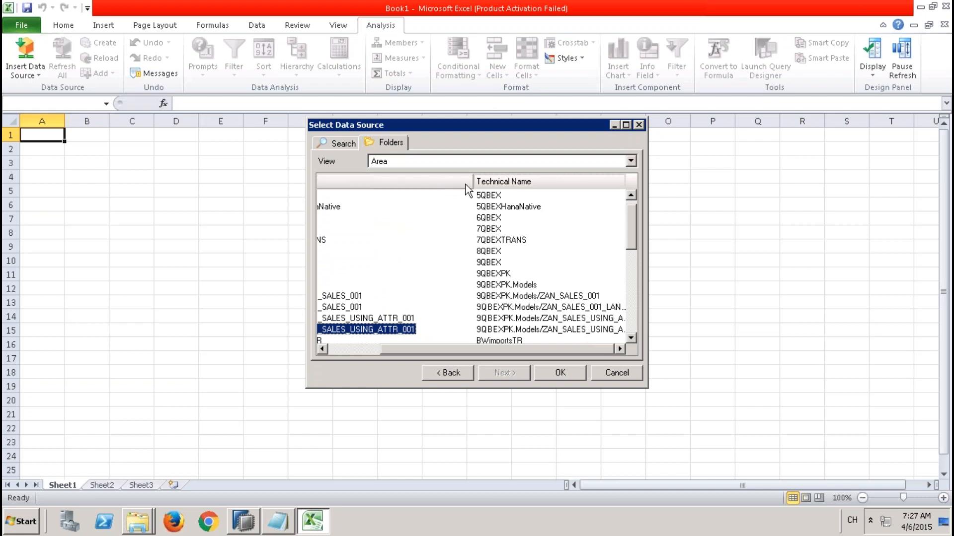
drag(466, 181, 374, 181)
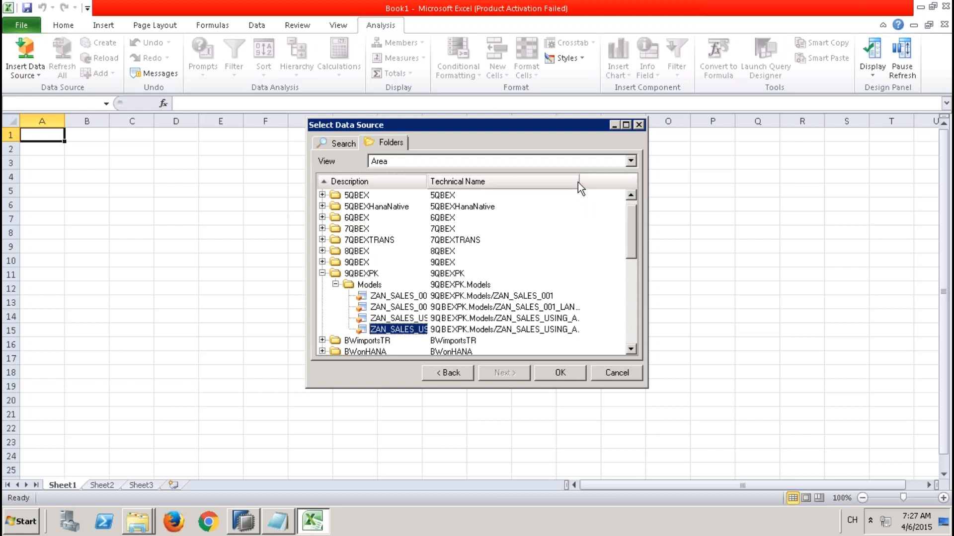
drag(580, 179, 620, 179)
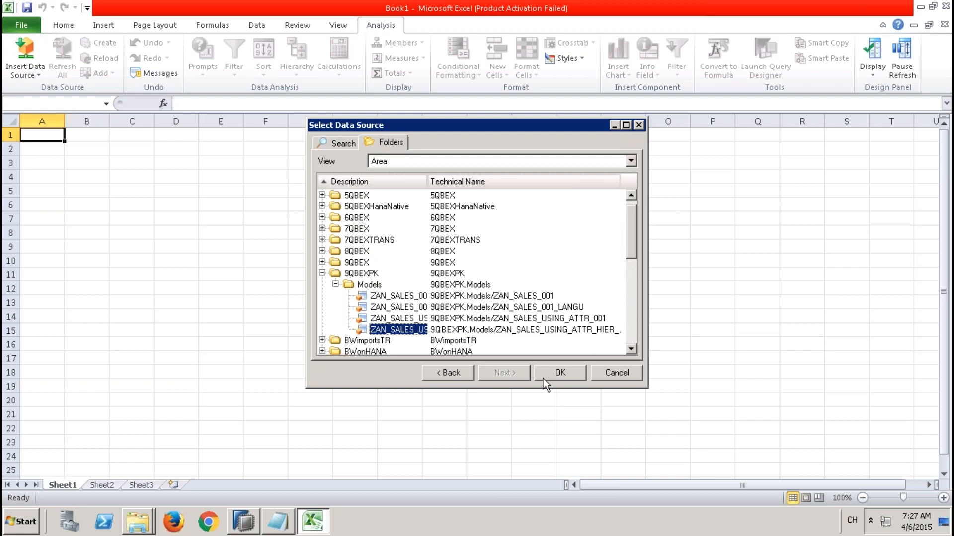
click(559, 373)
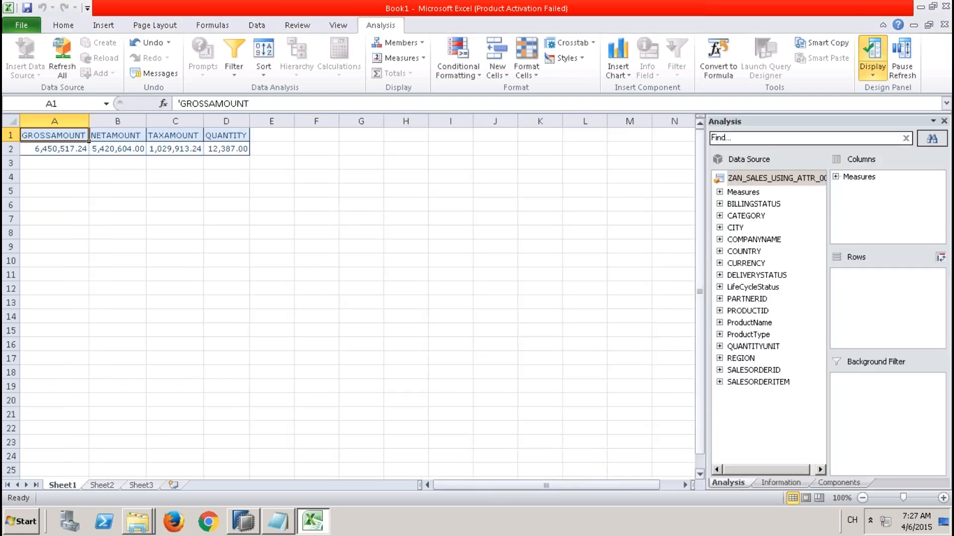
Step: Add the zcust_hirarchier hierarchy of PARTNERID to the rows and select its (all) node in the crosstab
click(719, 298)
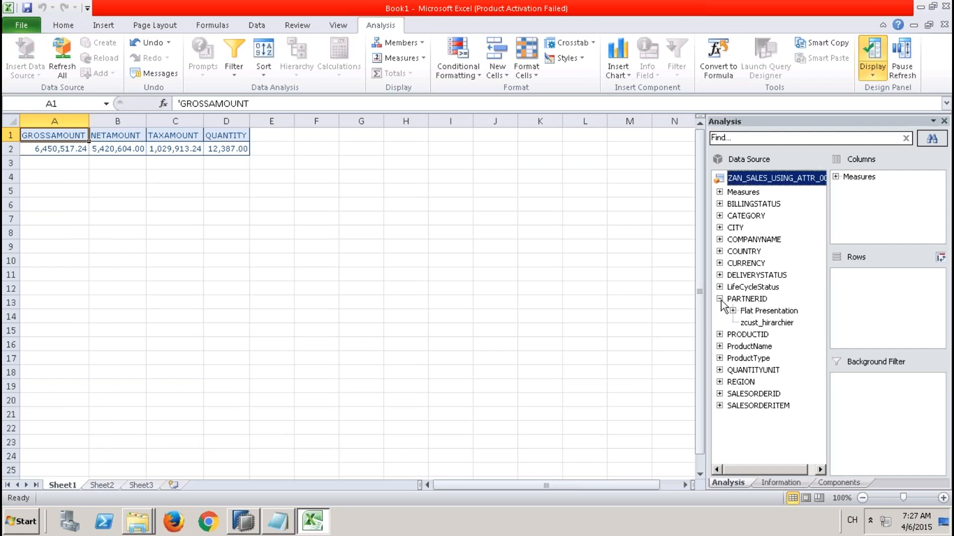
click(775, 312)
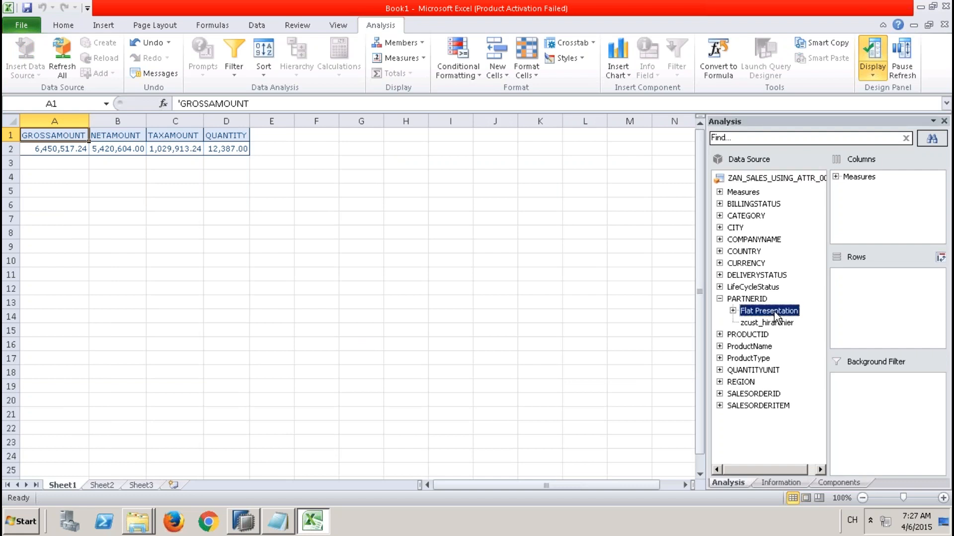
click(777, 323)
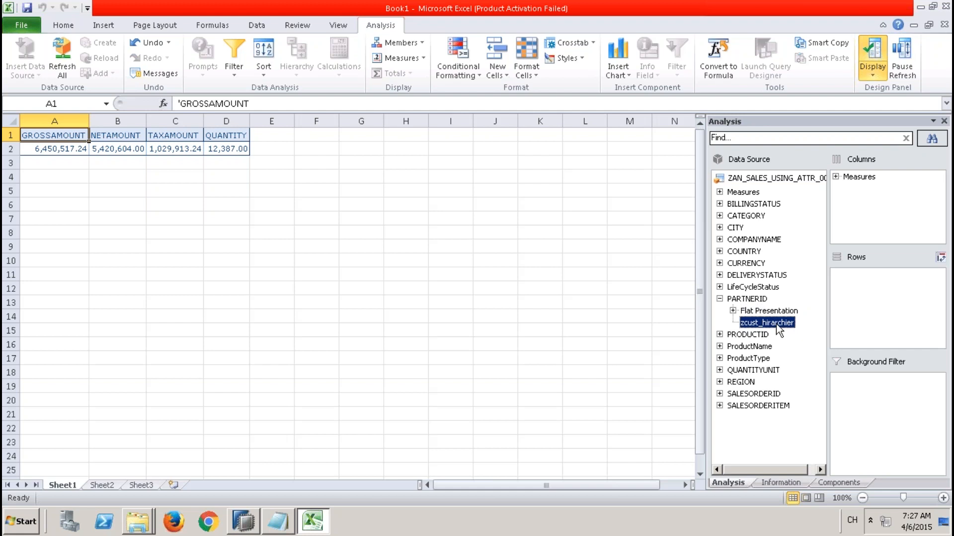
drag(779, 330, 867, 300)
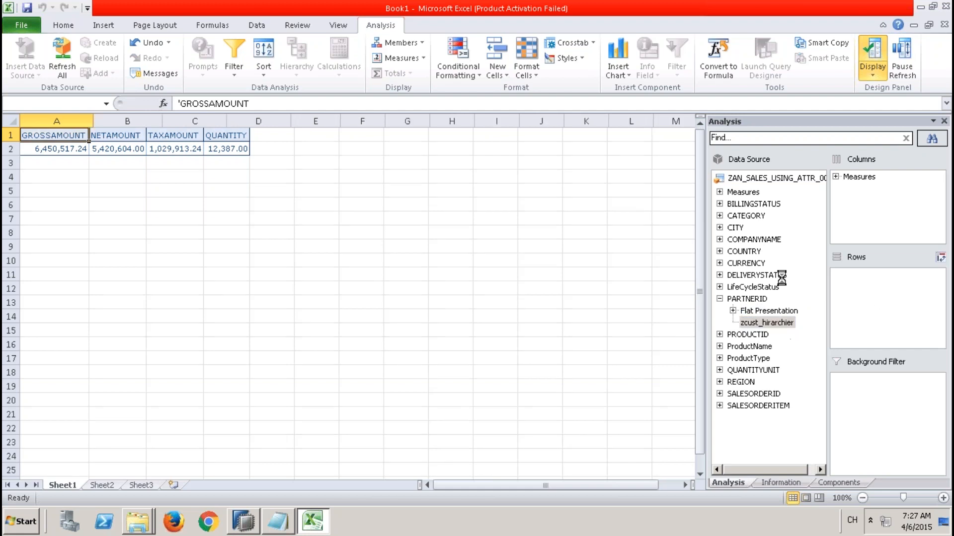
click(43, 149)
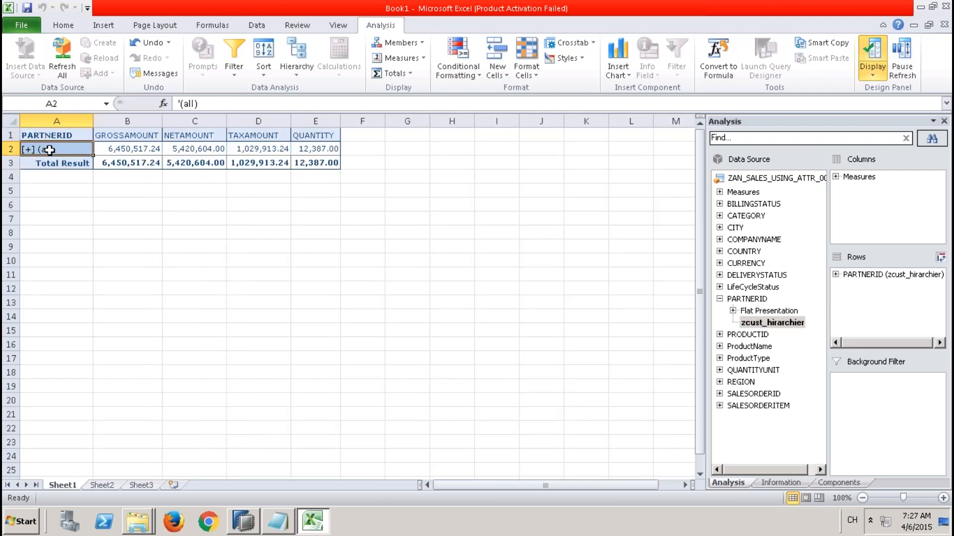
Step: Expand the PARTNERID hierarchy from (all) through EMEA down to the DE cities and widen column A
click(27, 149)
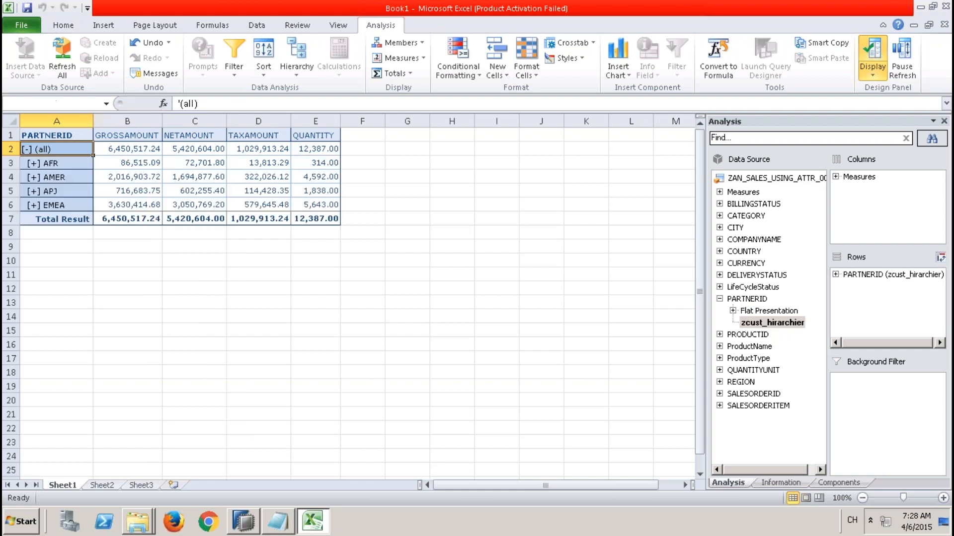
click(34, 205)
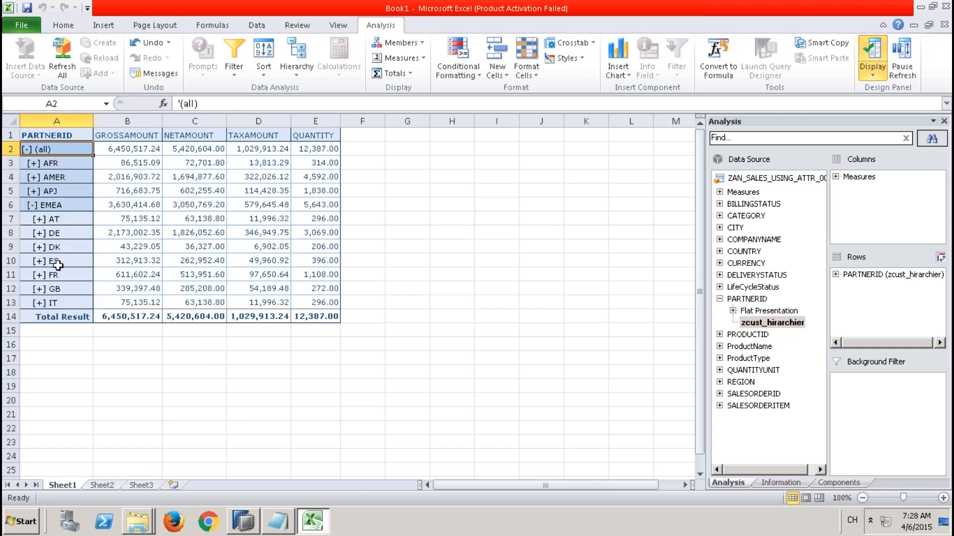
click(39, 233)
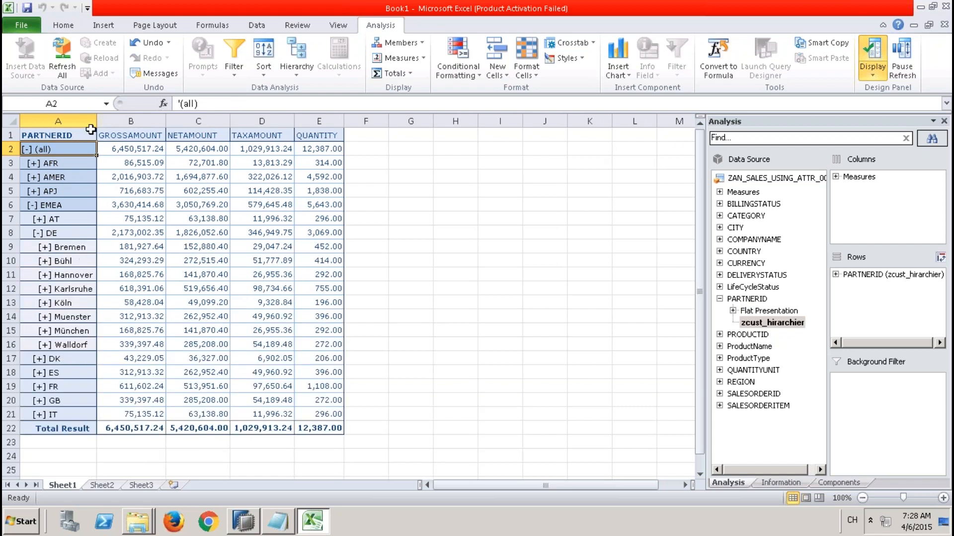
drag(95, 121, 184, 120)
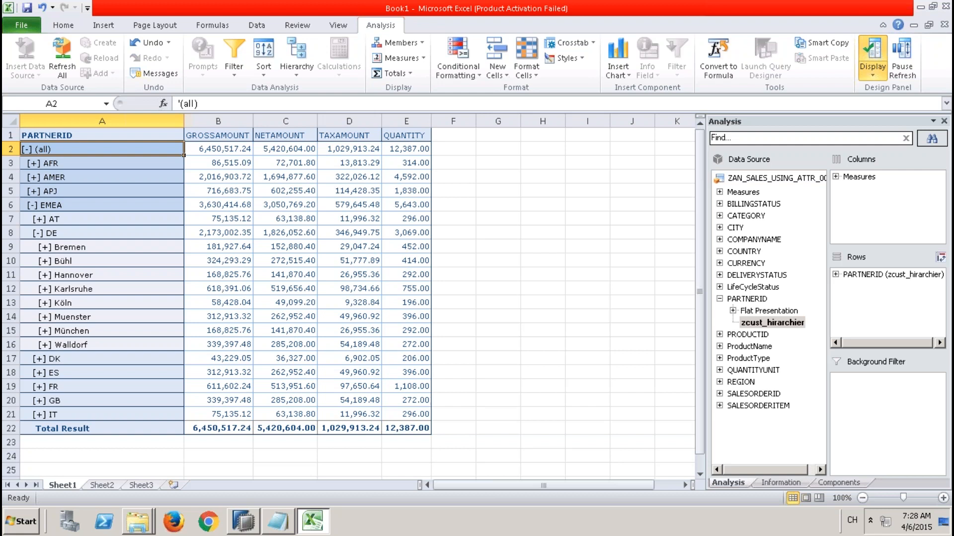
drag(183, 120, 233, 115)
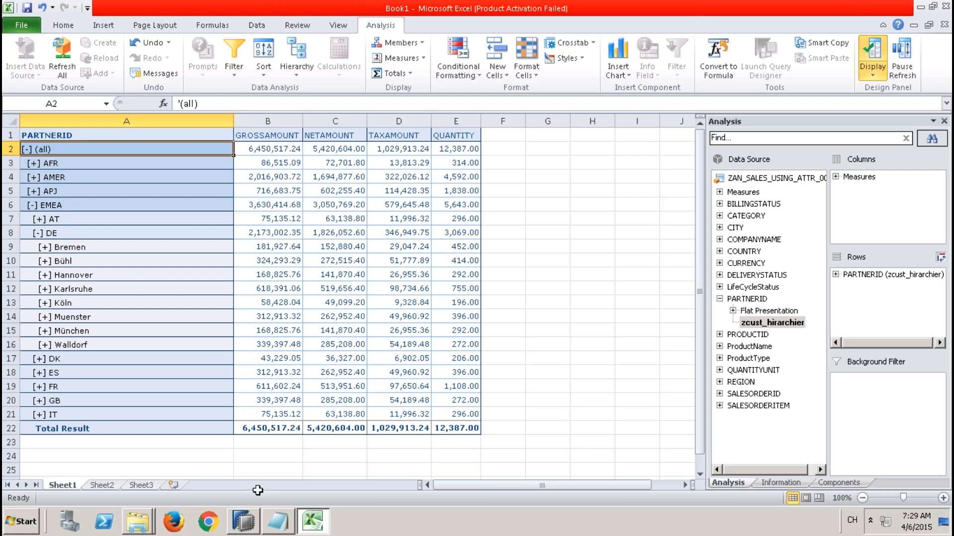
Step: Switch to SAP HANA Studio, close the Job Log, open the ZAN_SALES_USING_ATTR_001 analytic view, and minimize the Systems view
click(249, 522)
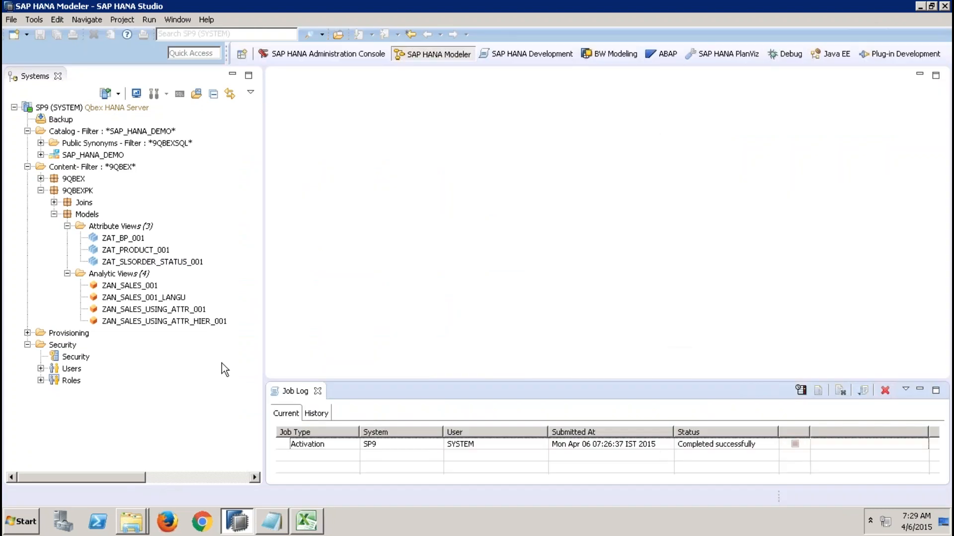
click(317, 391)
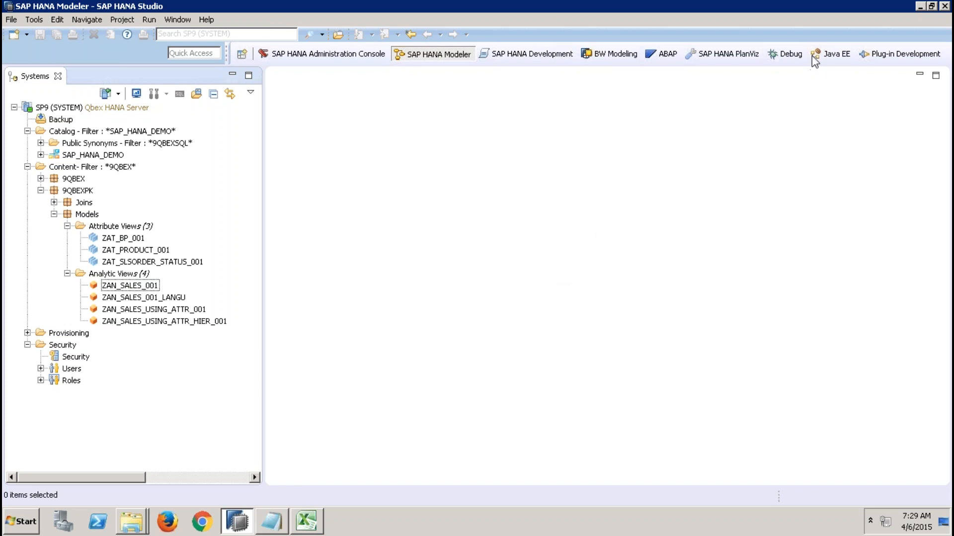
double_click(173, 310)
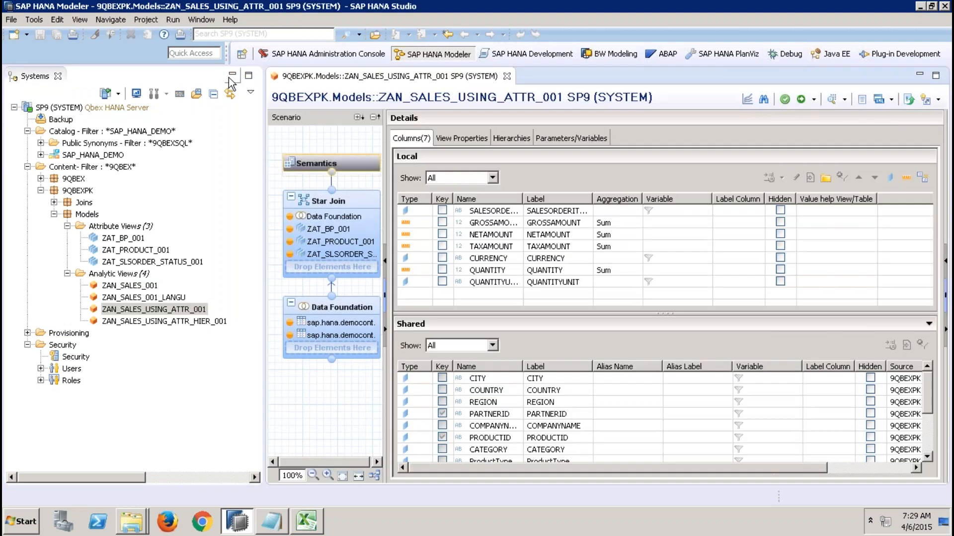
double_click(229, 79)
Step: Examine the PARTNERID column of the Sales Header table in the view's Data Foundation
click(108, 313)
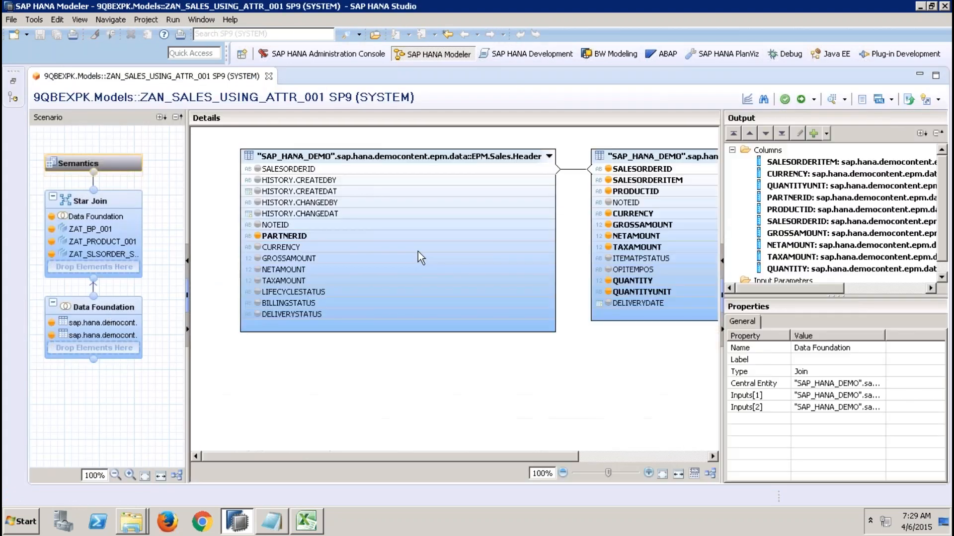
click(480, 157)
click(325, 240)
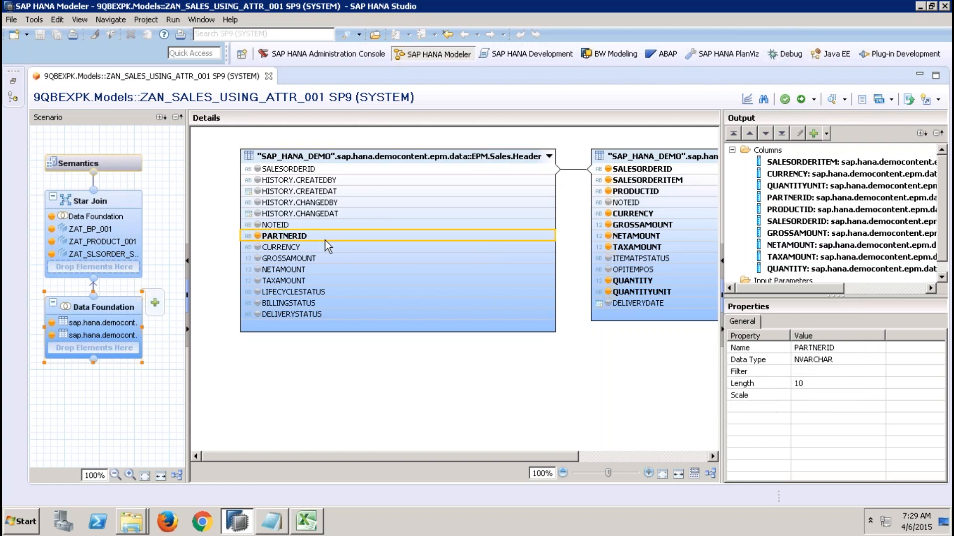
Step: Examine the Star Join's PARTNERID link between ZAT_BP_001 and Data Foundation, and shift the Data Foundation and ZAT_SLSORDER_STATUS_001 boxes in the diagram
click(136, 218)
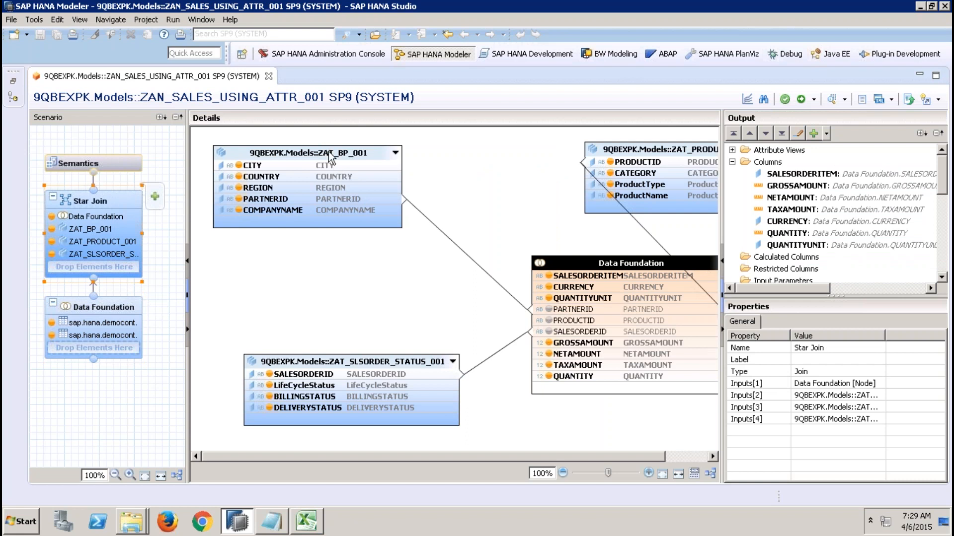
click(589, 312)
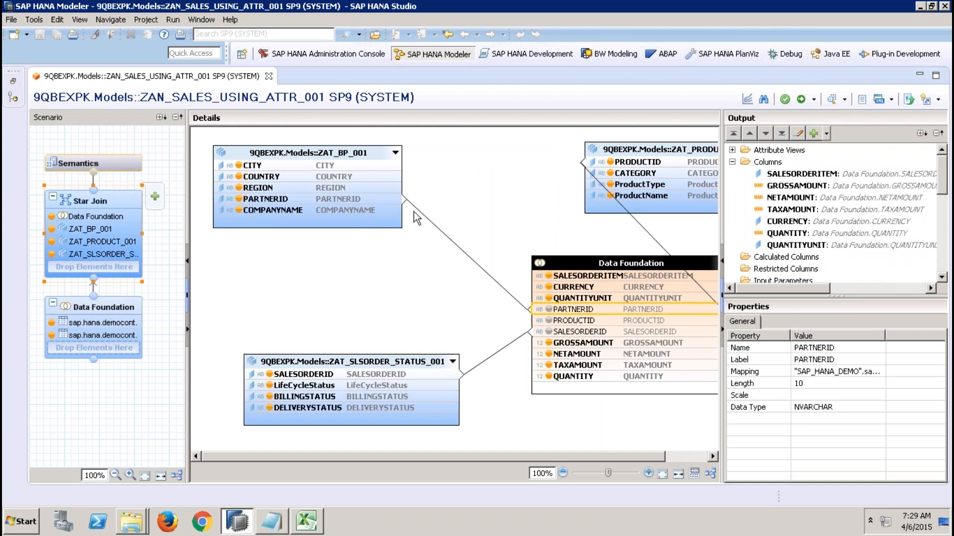
mouse_move(395, 213)
click(464, 192)
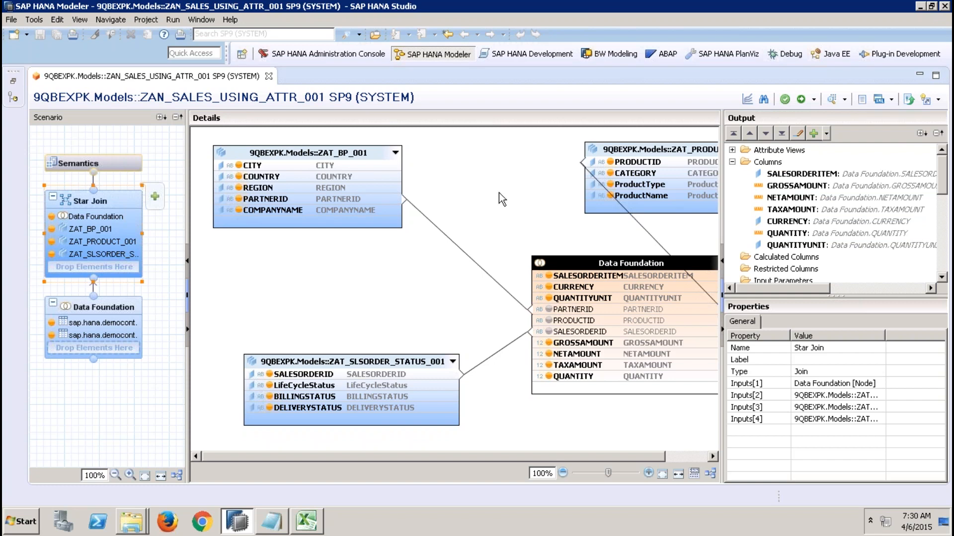
drag(574, 262, 512, 252)
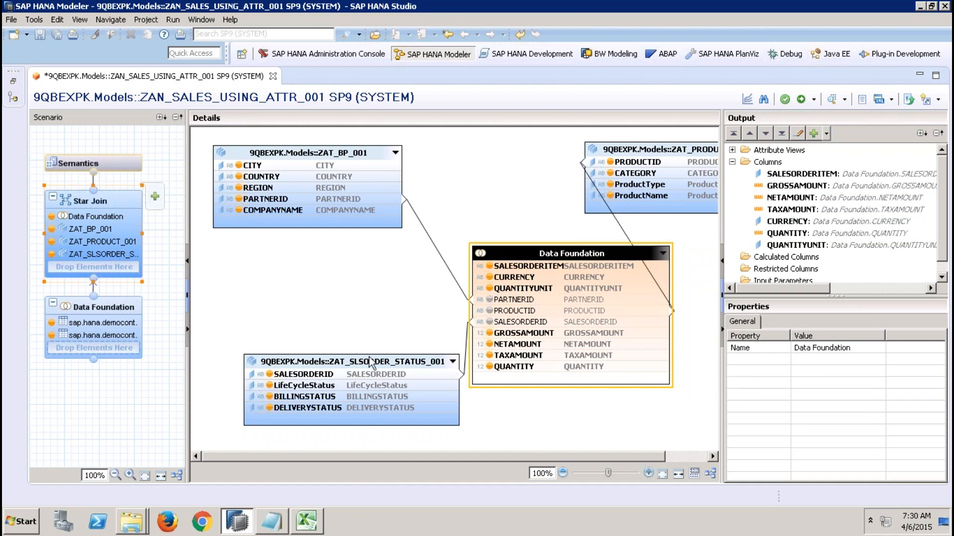
drag(354, 360, 318, 355)
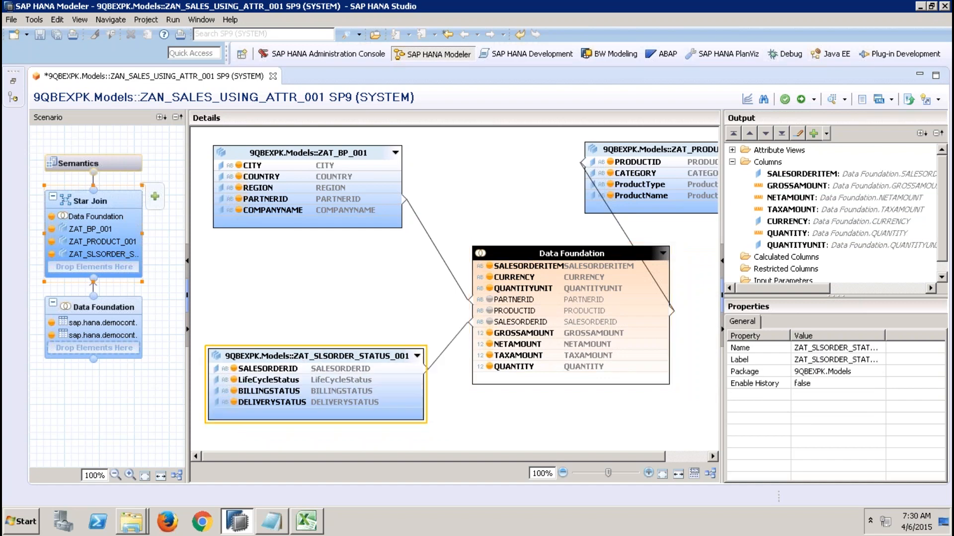
Step: Switch to Excel and review the 9QBEXPK views and recent data sources available for insertion at cell F7, without inserting any
click(307, 520)
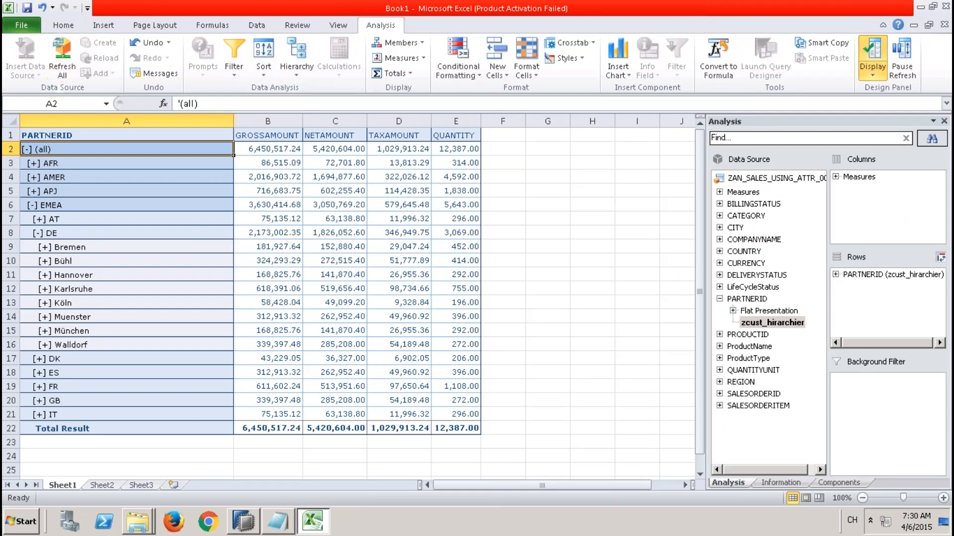
click(508, 218)
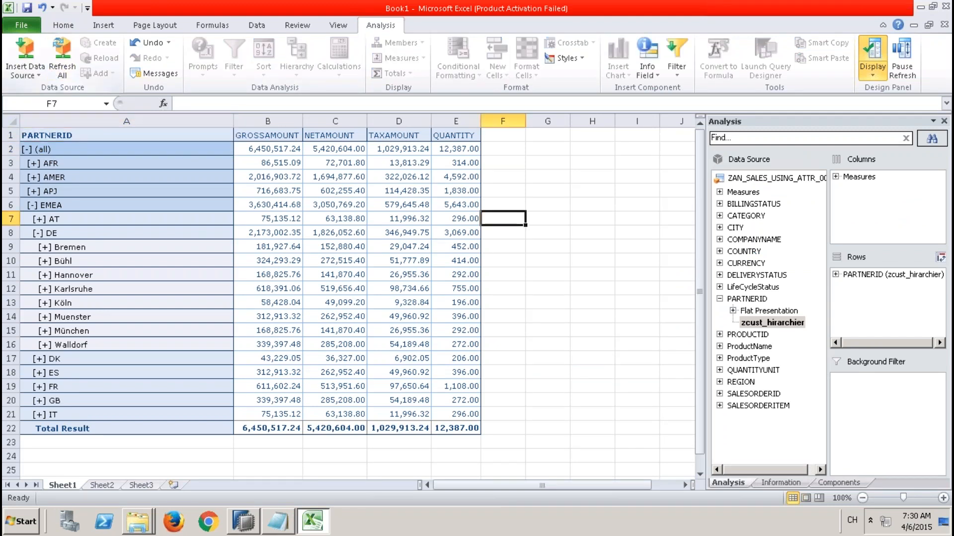
click(31, 72)
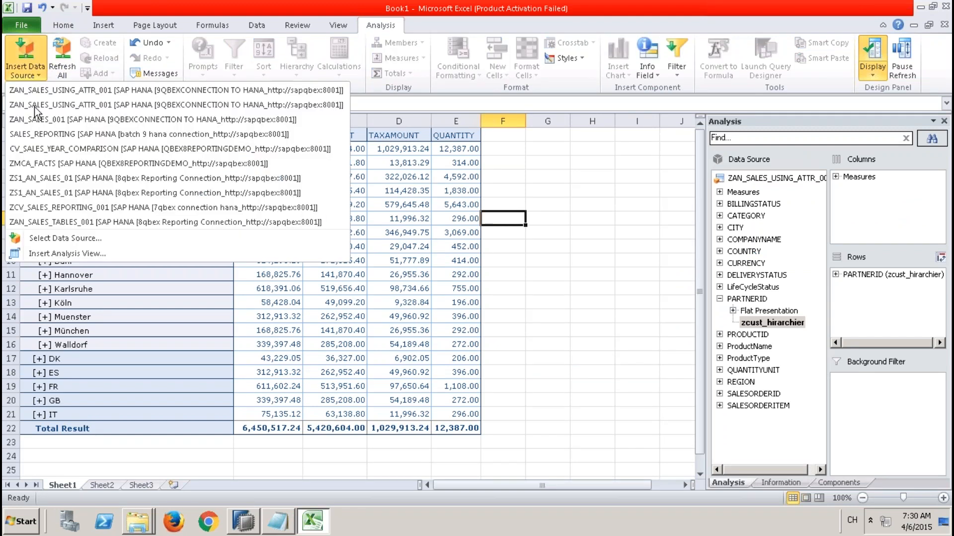
click(57, 239)
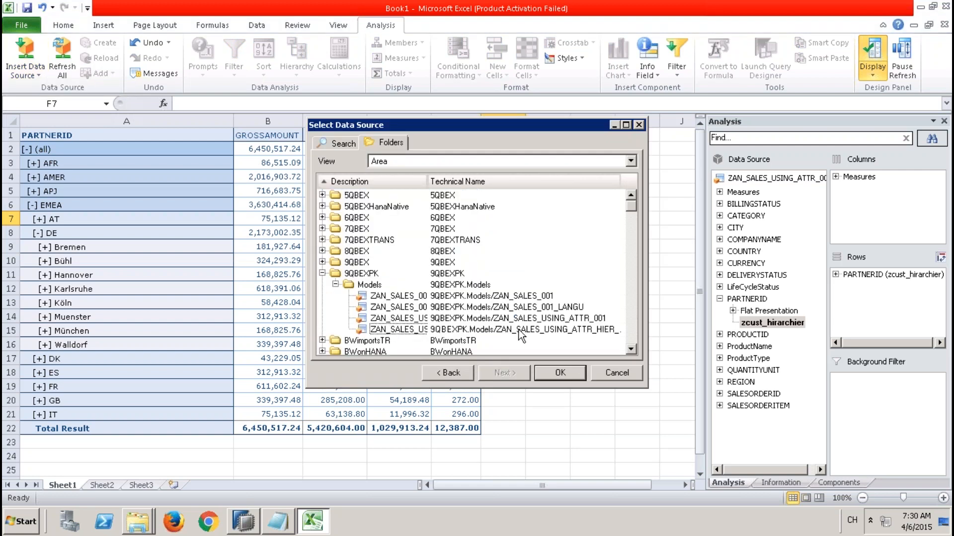
click(612, 372)
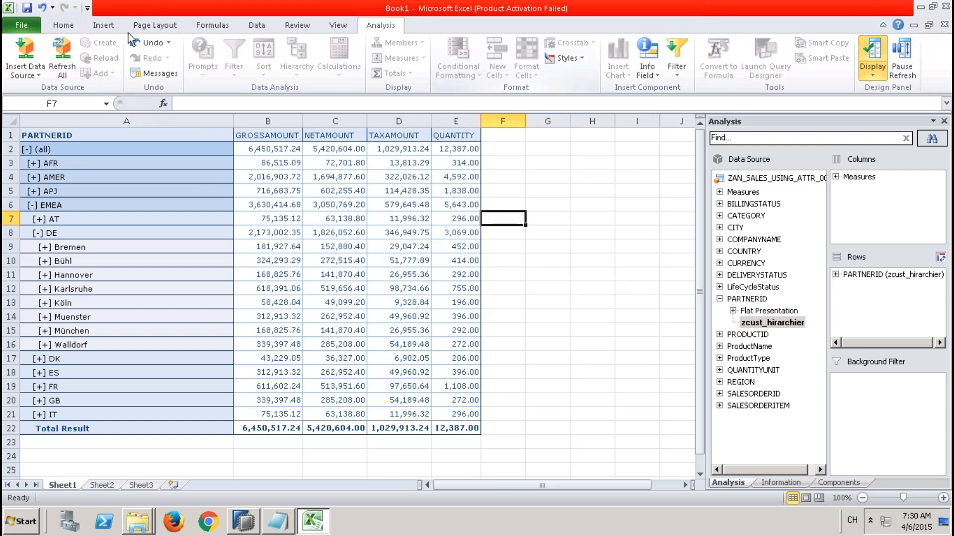
click(39, 77)
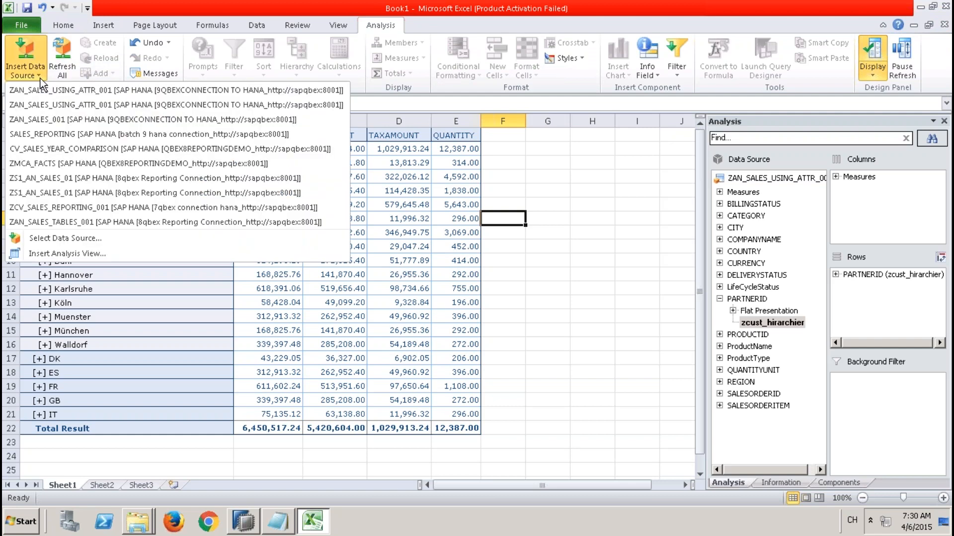
click(532, 188)
Step: Close the Book1 workbook without saving and exit Excel
click(944, 26)
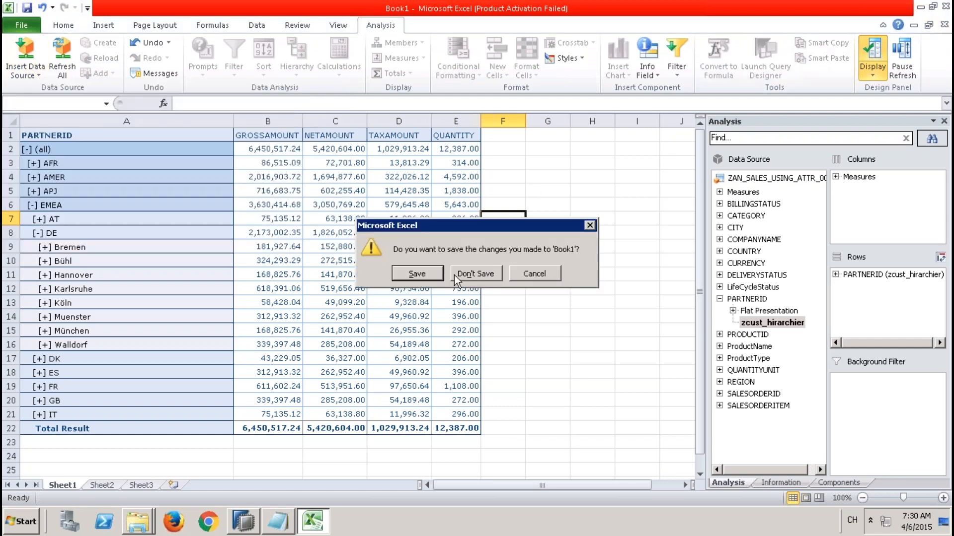
click(469, 273)
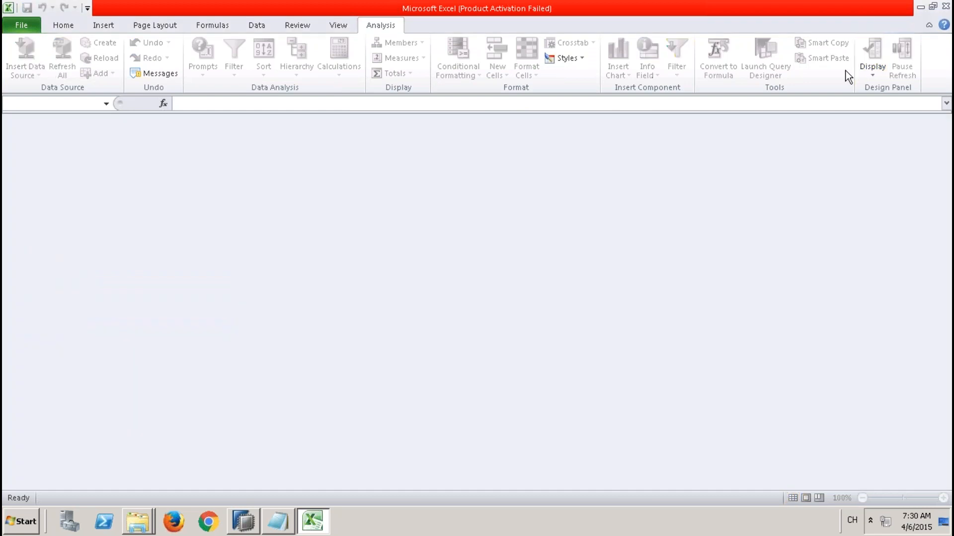
click(943, 10)
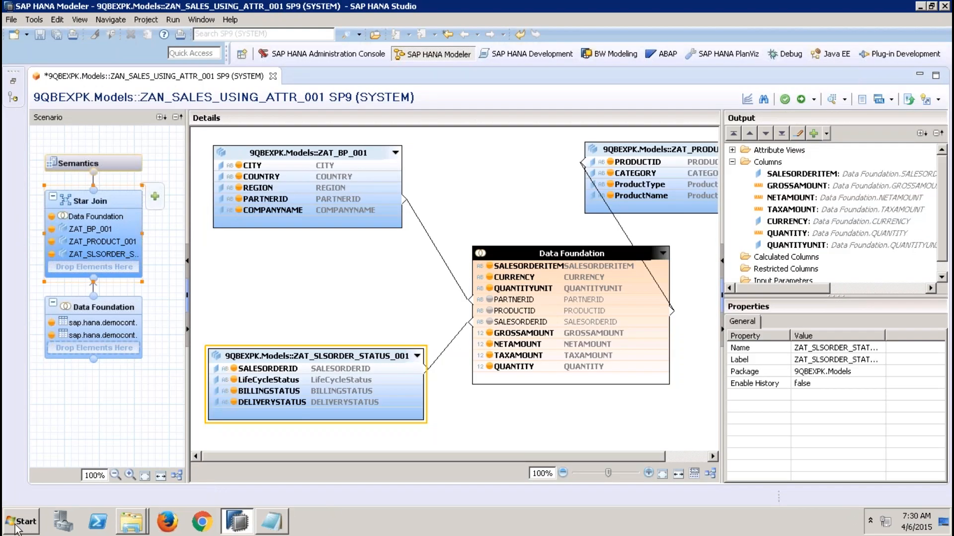
Step: Launch SAP BusinessObjects Analysis for Microsoft Excel again, show its Analysis commands, and dismiss the Office activation wizard
click(17, 529)
click(53, 467)
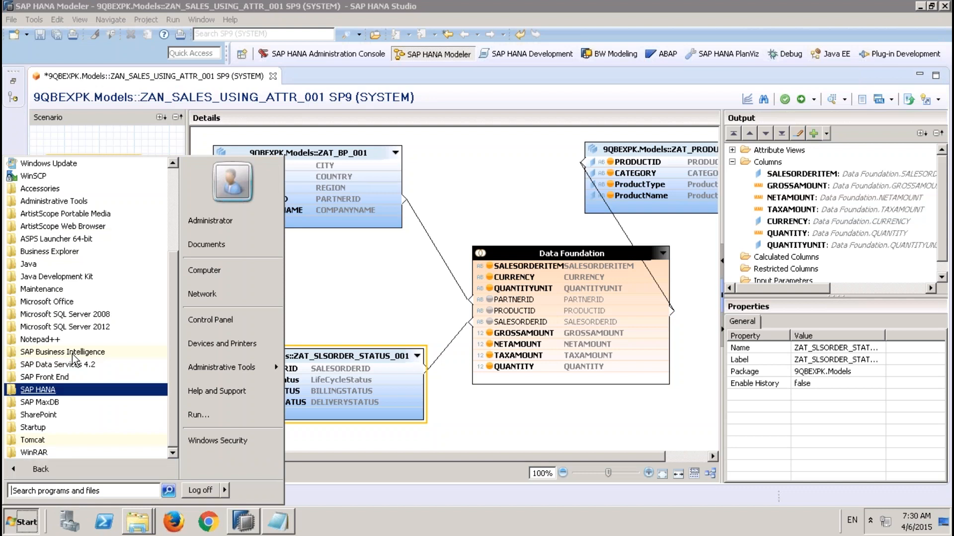
click(73, 352)
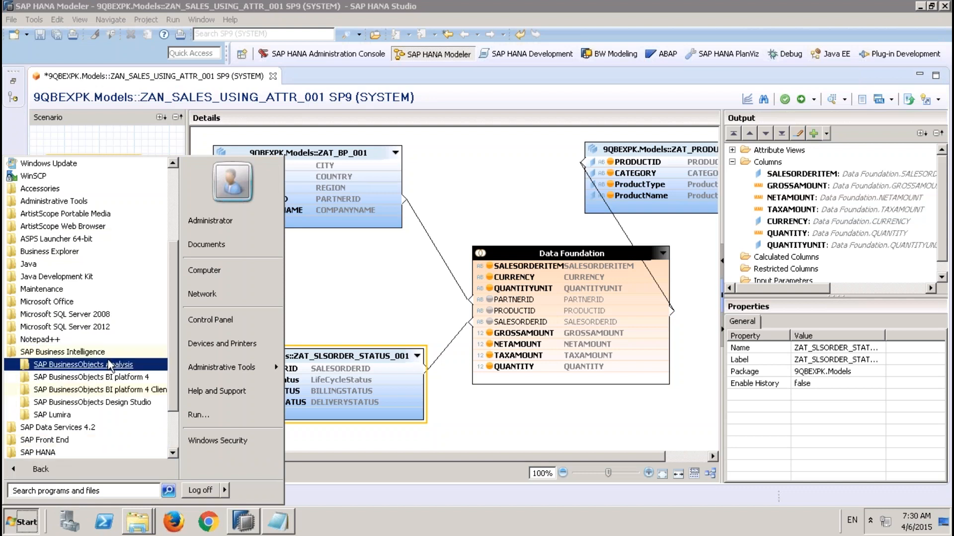
click(109, 366)
click(107, 378)
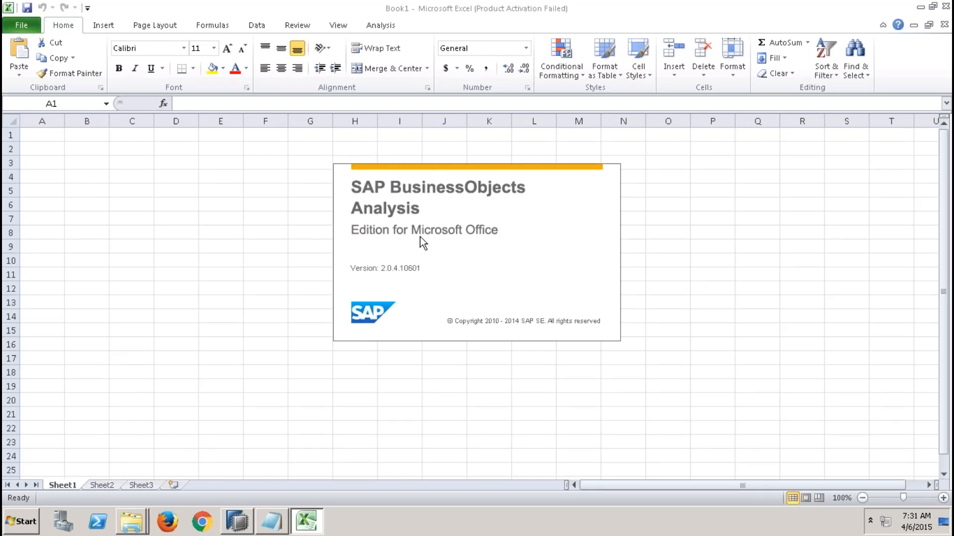
click(387, 29)
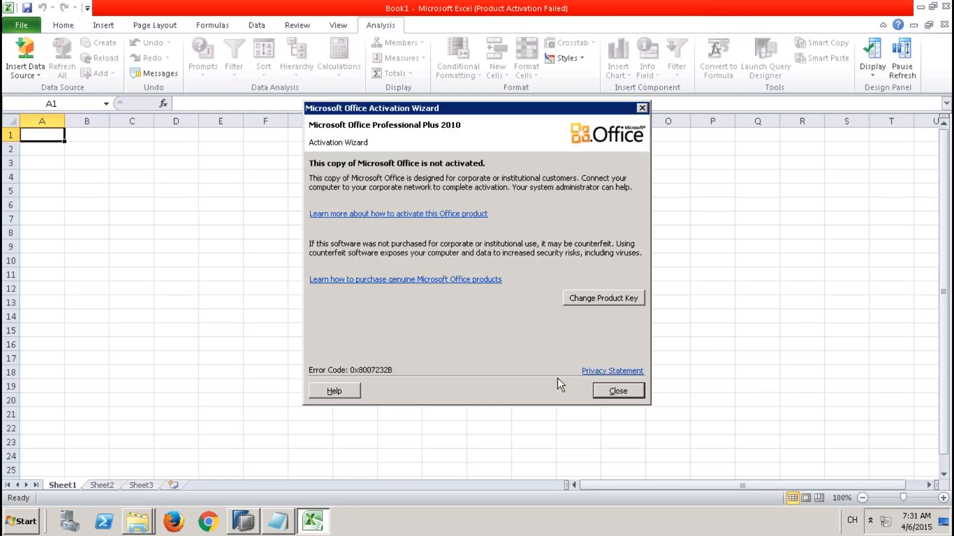
click(618, 392)
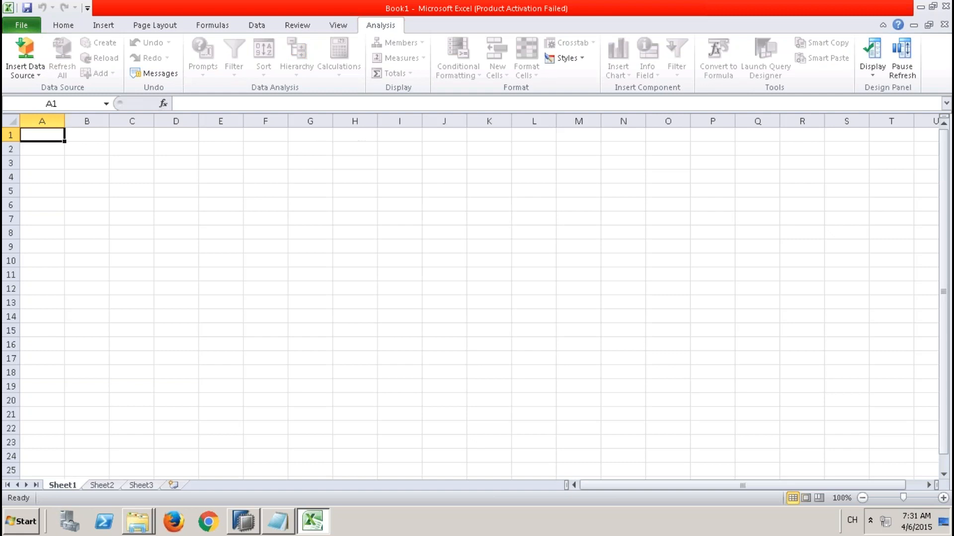
Step: Start selecting an Analysis data source and skip the BI platform logon to reach the connection list
click(40, 77)
click(58, 225)
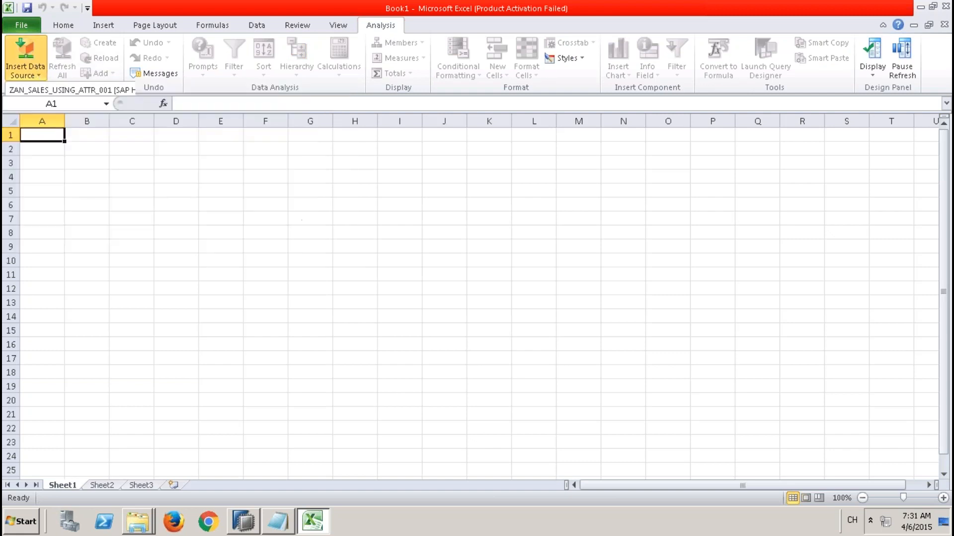
click(472, 317)
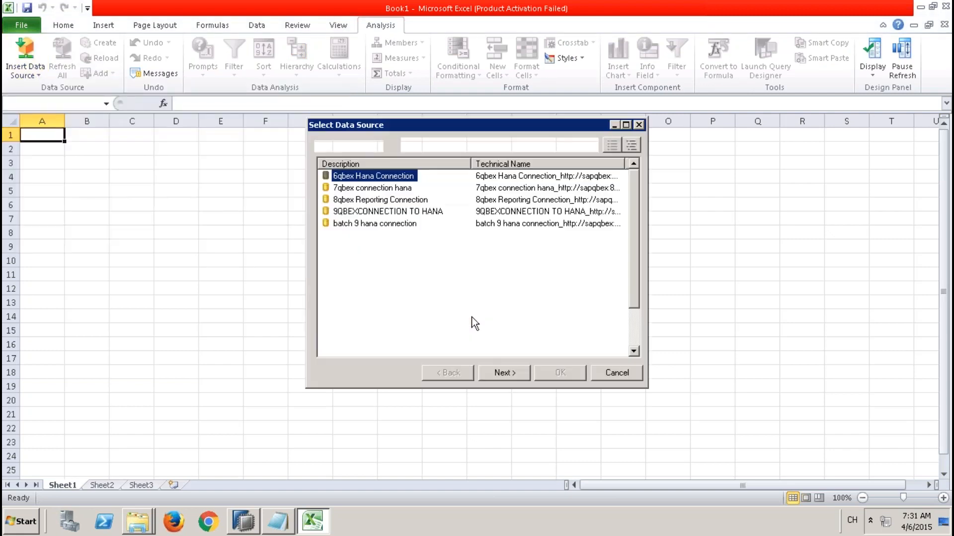
Step: Try out the form for a new SAP HANA connection with port 80, and cancel it
right_click(409, 211)
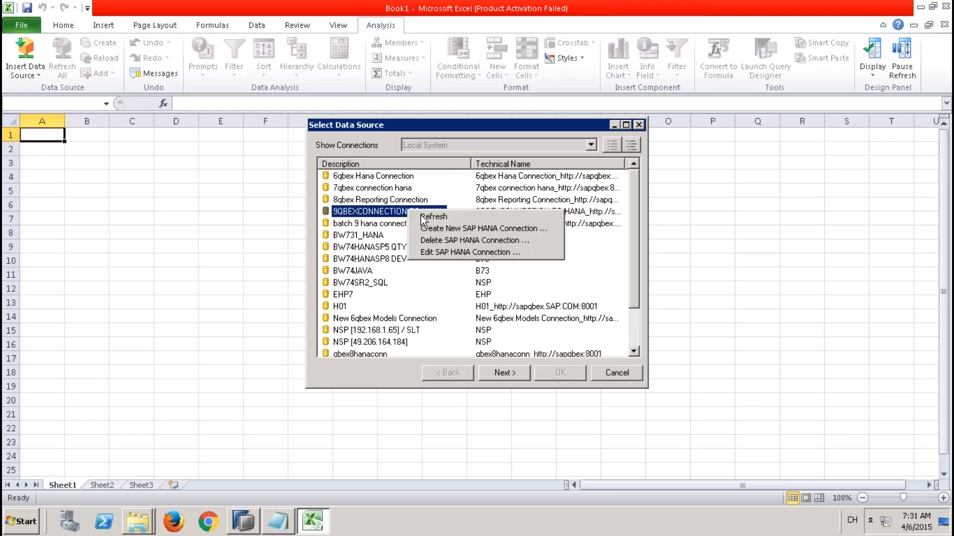
click(514, 228)
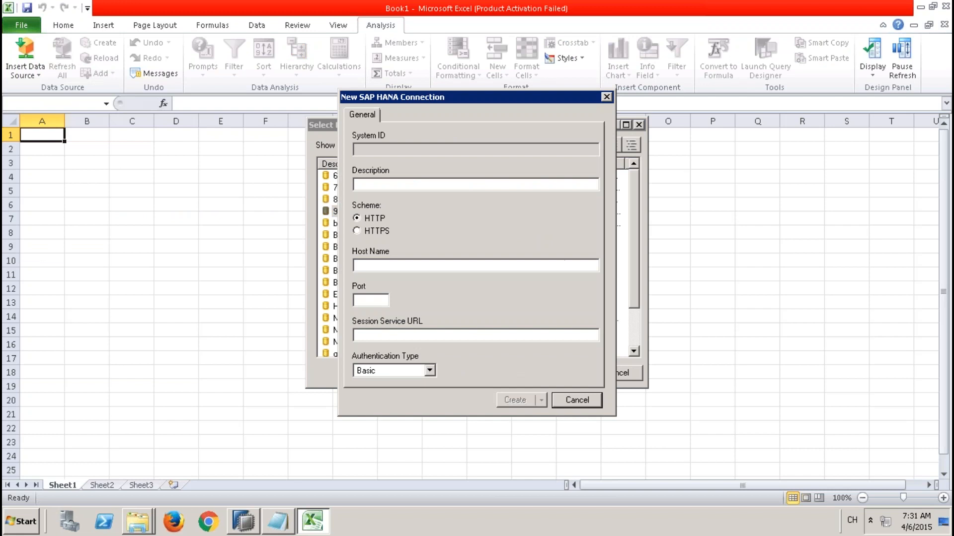
click(384, 267)
click(370, 301)
text(80)
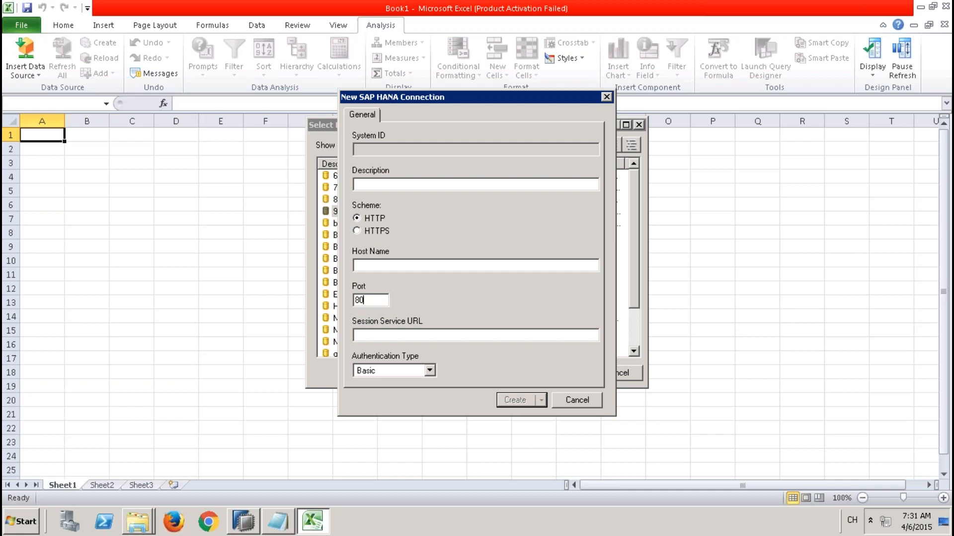
click(375, 268)
click(577, 400)
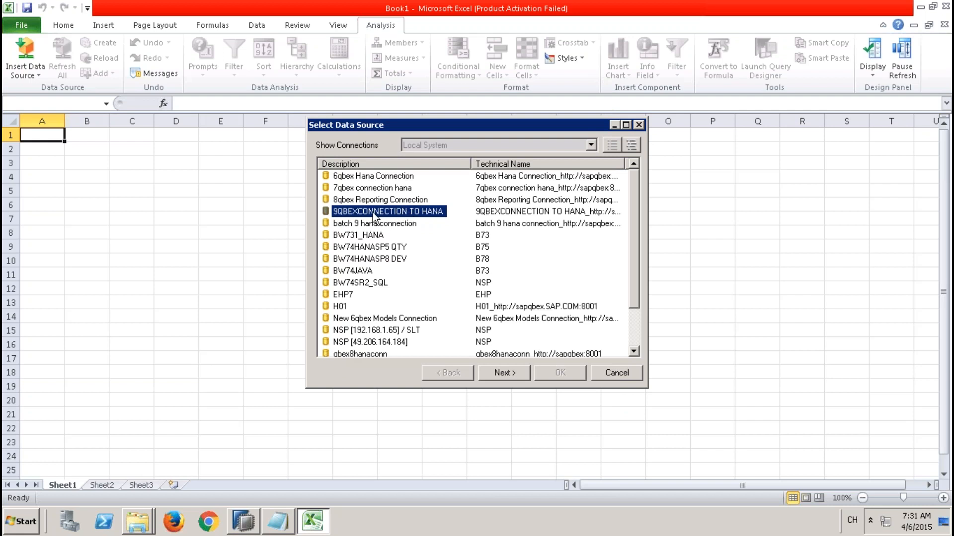
Step: Log on to the 9QBEXCONNECTION TO HANA connection with the account password
click(502, 373)
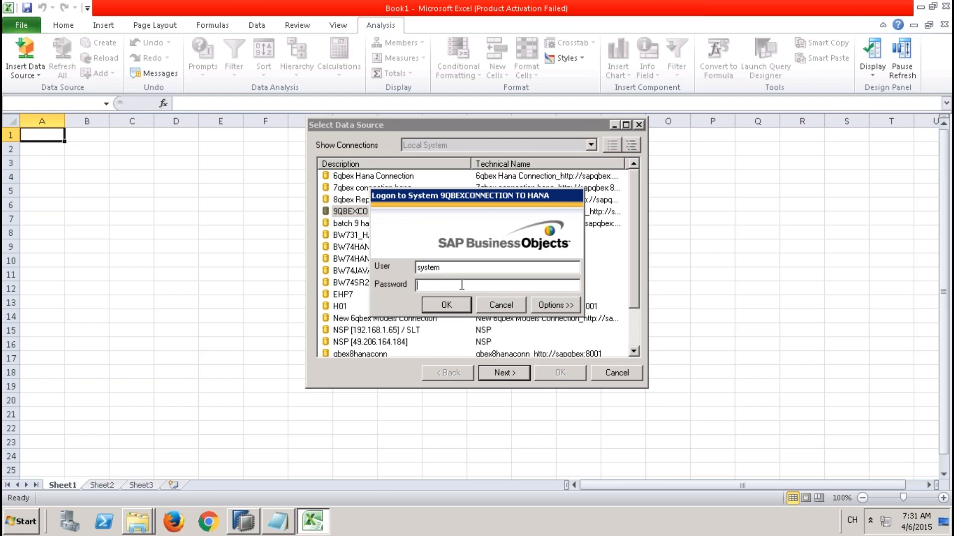
text(**********)
key(Return)
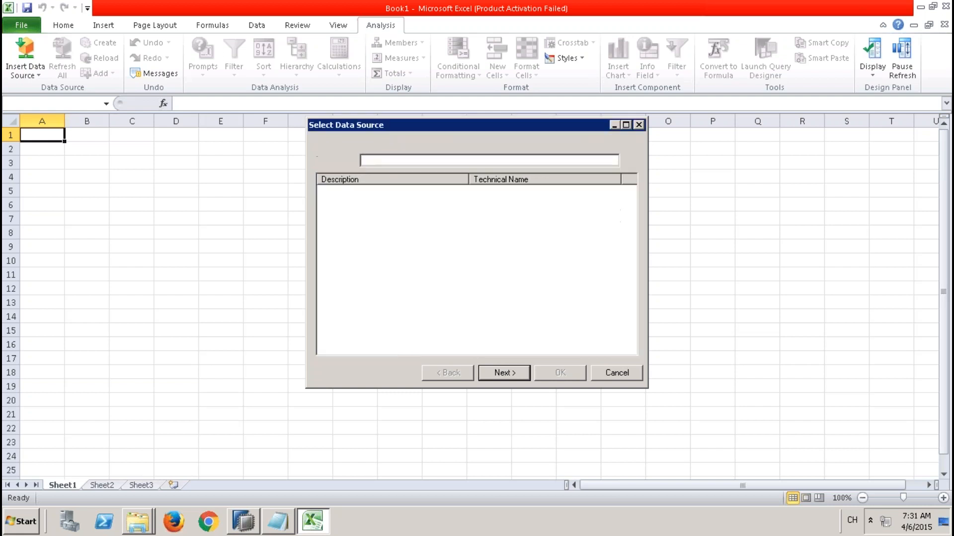
Step: Browse the data source folders down to Models in the 9QBEXPK package, widening the description column to read the full view names
click(387, 145)
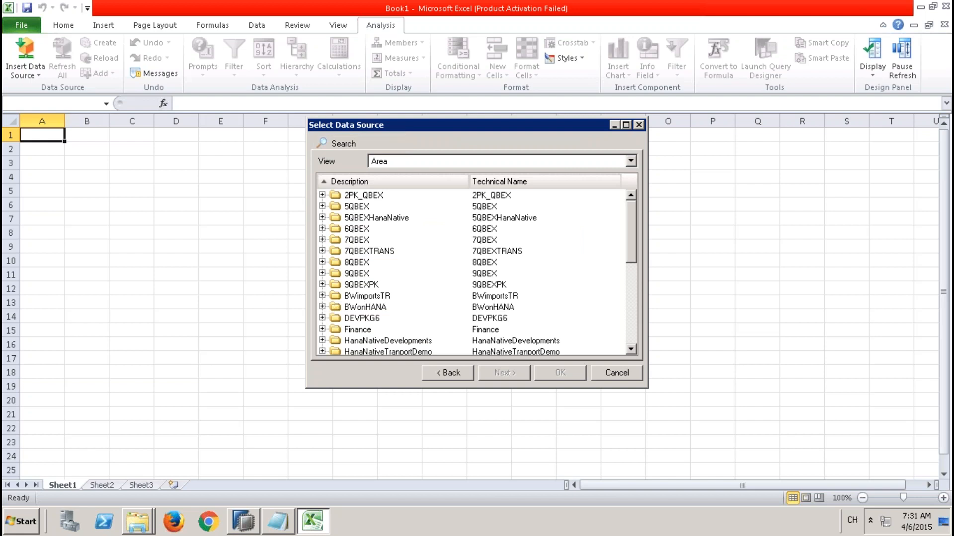
click(322, 284)
click(336, 296)
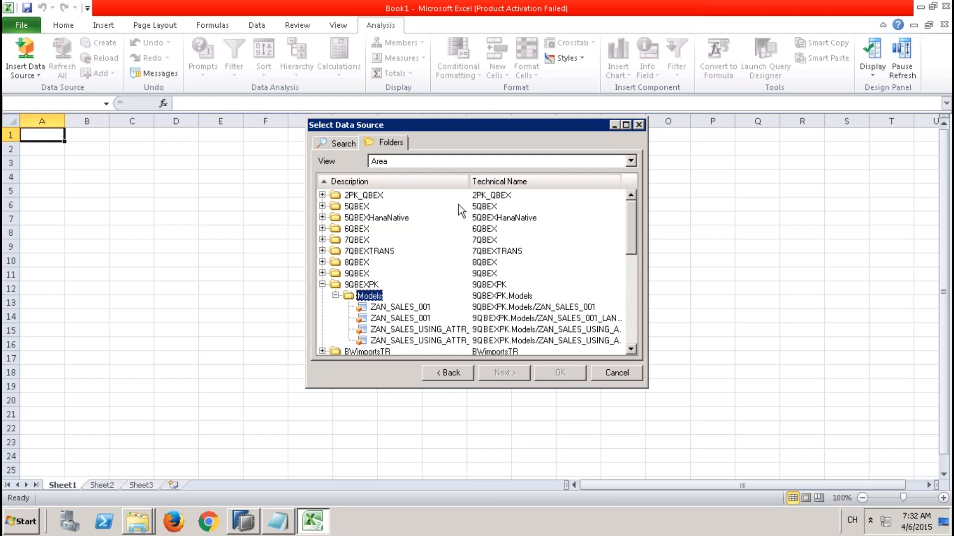
drag(470, 181, 521, 181)
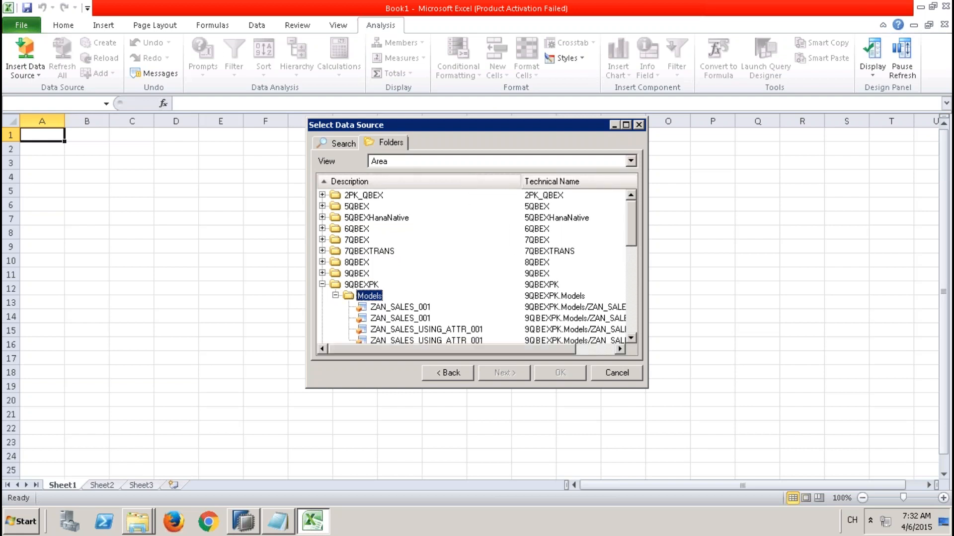
click(631, 339)
click(631, 339)
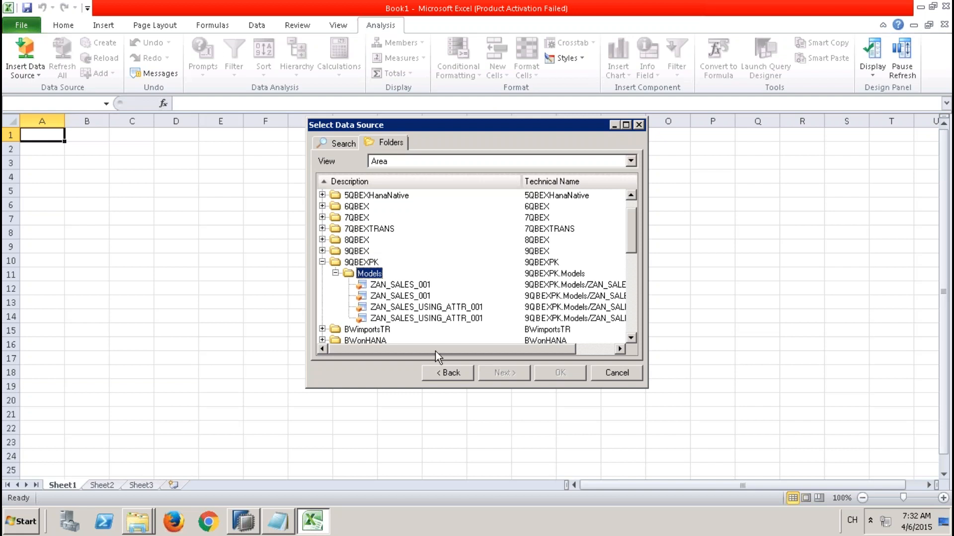
Step: Go back and review the whole connection list in an enlarged dialog, and cancel the data source selection
click(440, 372)
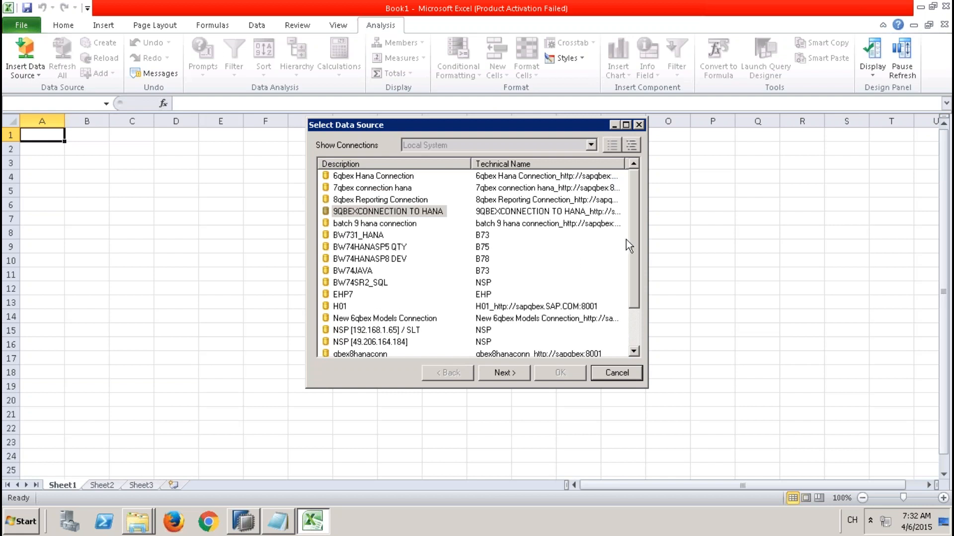
drag(631, 235, 626, 258)
scroll(624, 256, up, 2)
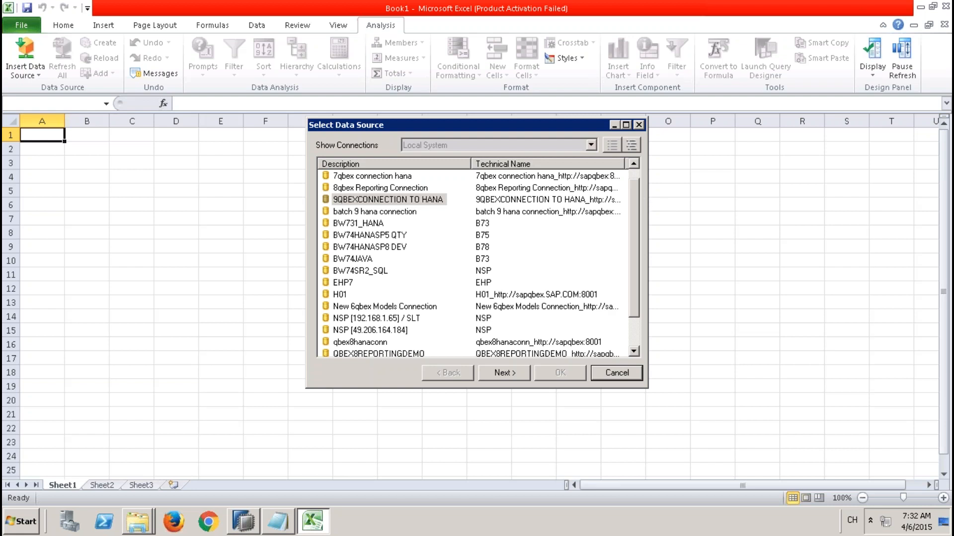
scroll(632, 178, up, 1)
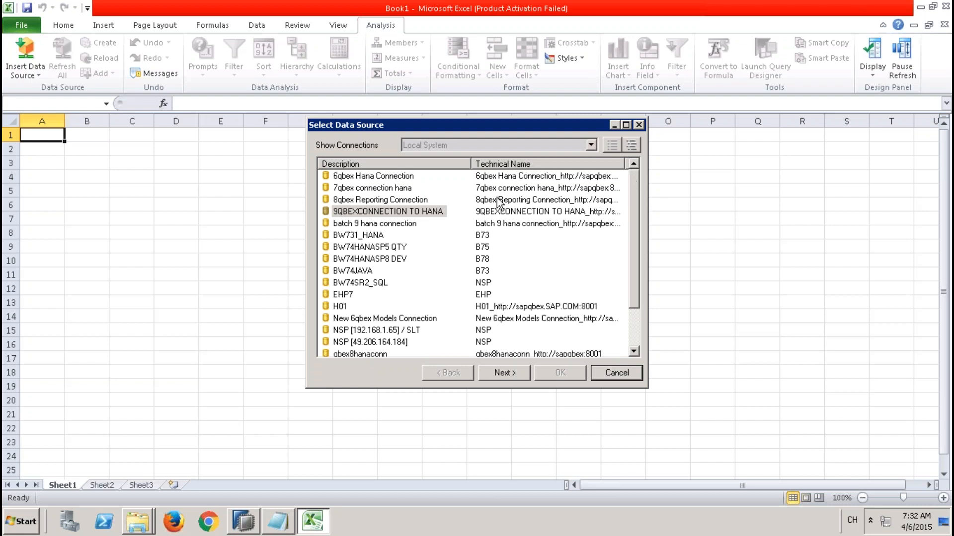
click(416, 212)
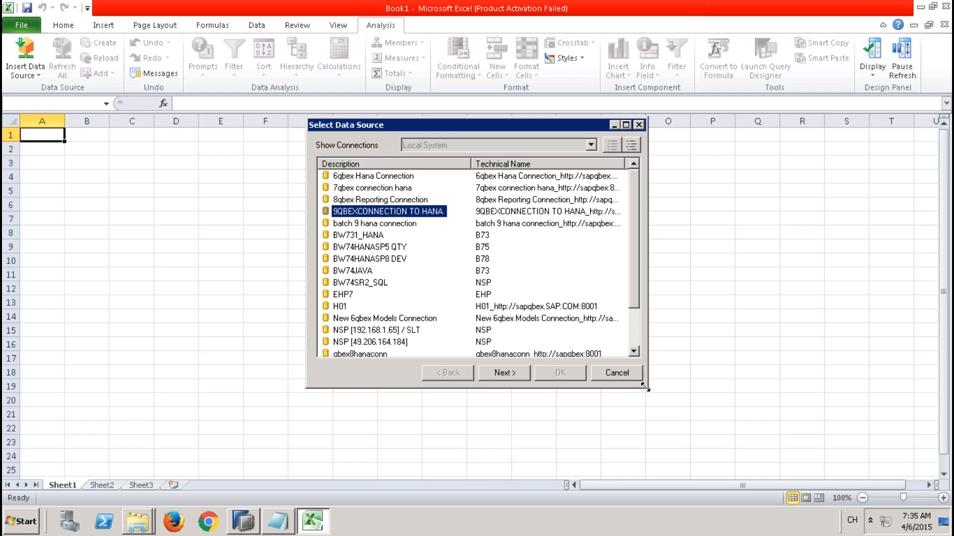
drag(644, 387, 692, 433)
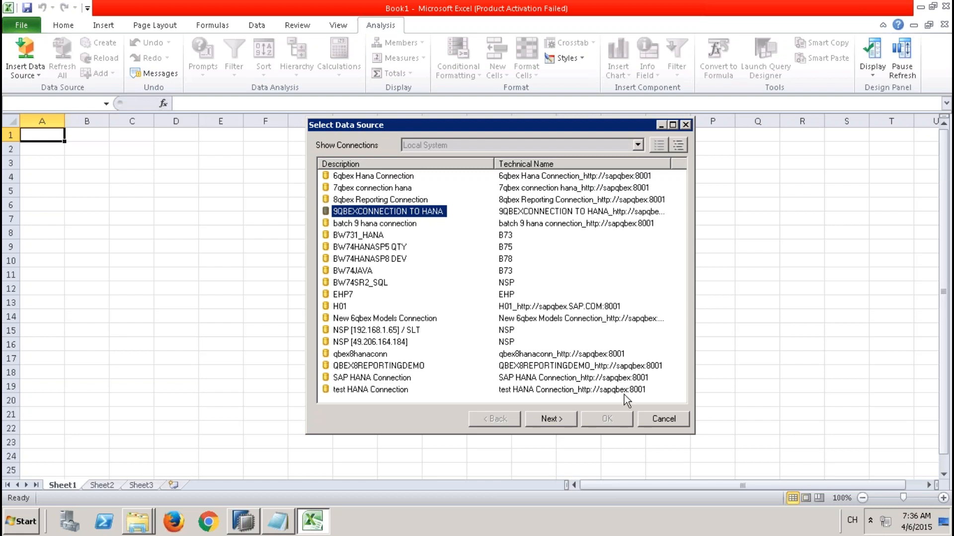
click(654, 422)
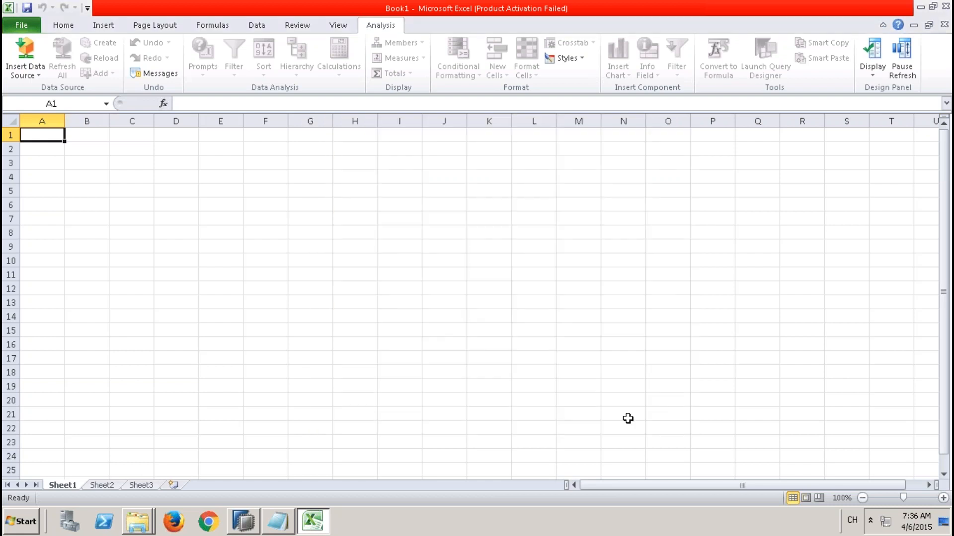
Step: Switch to SAP HANA Studio to examine the star join of ZAN_SALES_USING_ATTR_001, and return to Excel
click(245, 522)
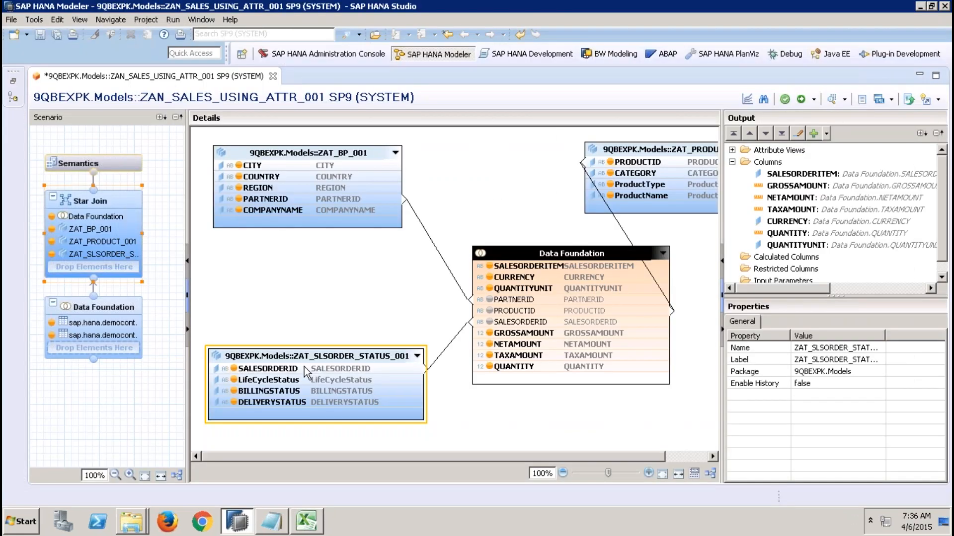
click(398, 259)
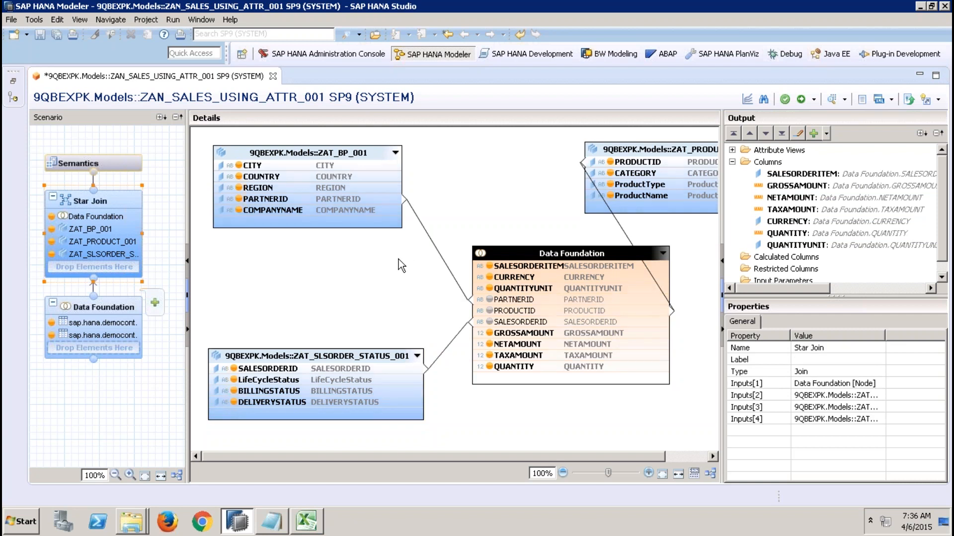
click(312, 521)
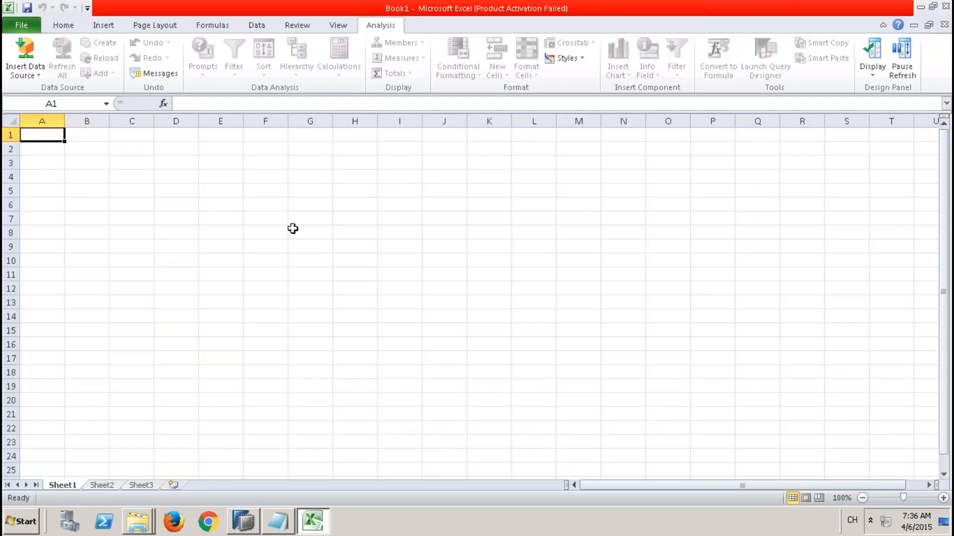
Step: Enter "attr view" in cell F7 and its engine, "Join Engine", in cell I7
click(269, 219)
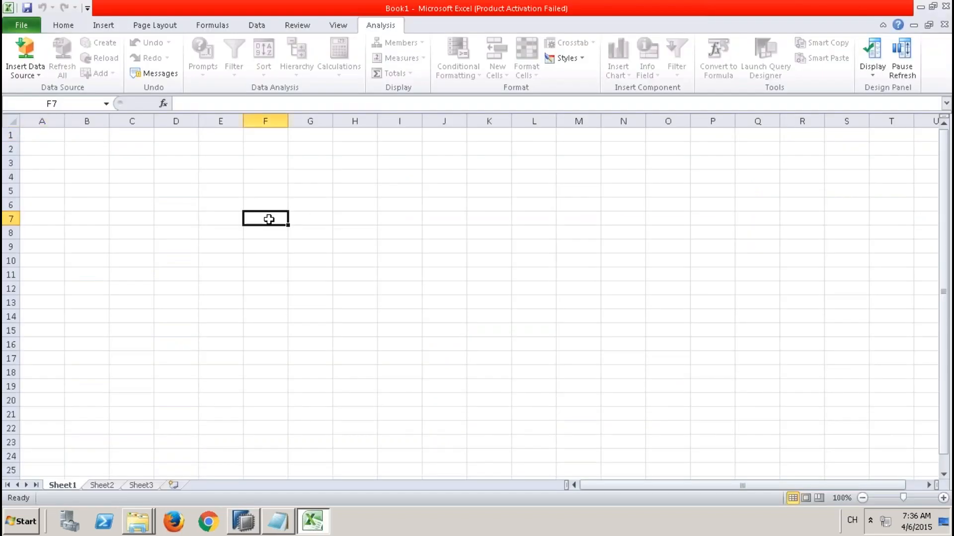
text(attr)
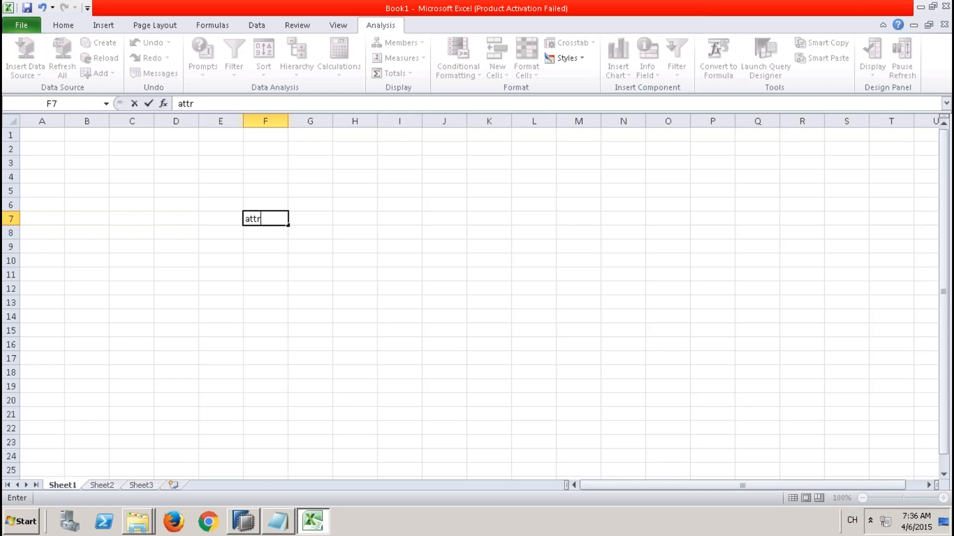
text( view)
key(Tab)
key(Tab)
key(Tab)
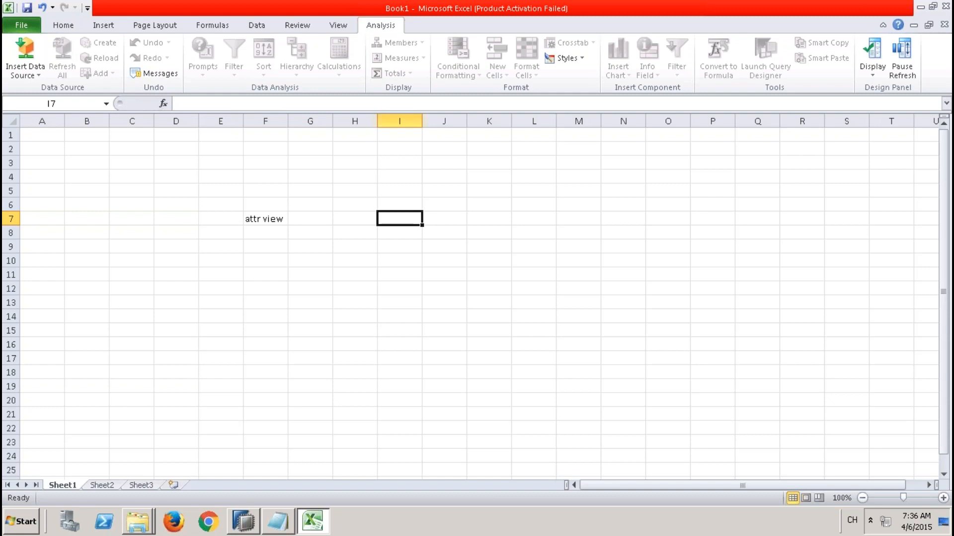
text(Join Engine)
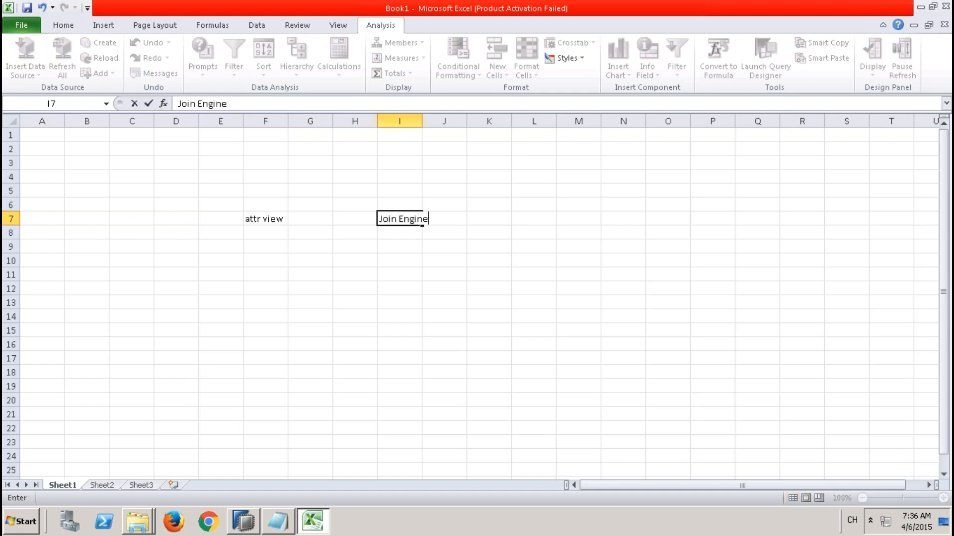
key(Return)
Step: Enter "ann view" in cell F9 and its engine, "OLAP Engine", in cell I9
key(Return)
key(Left)
key(Left)
key(Left)
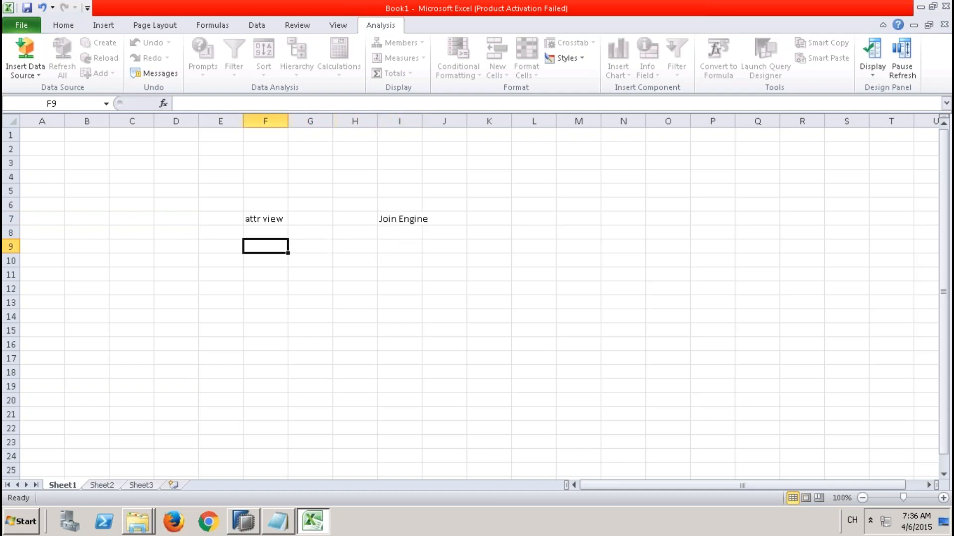
text(ann view)
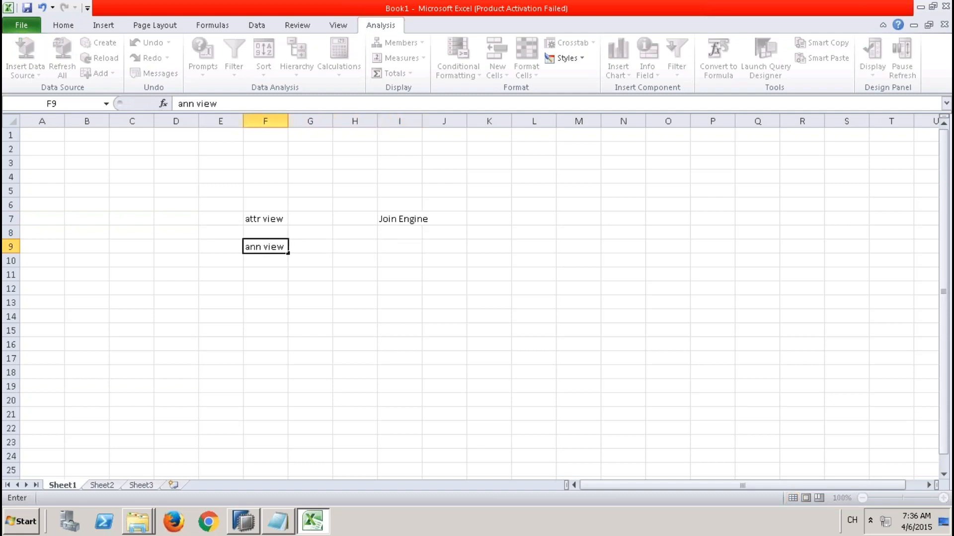
key(Right)
key(Right)
key(Right)
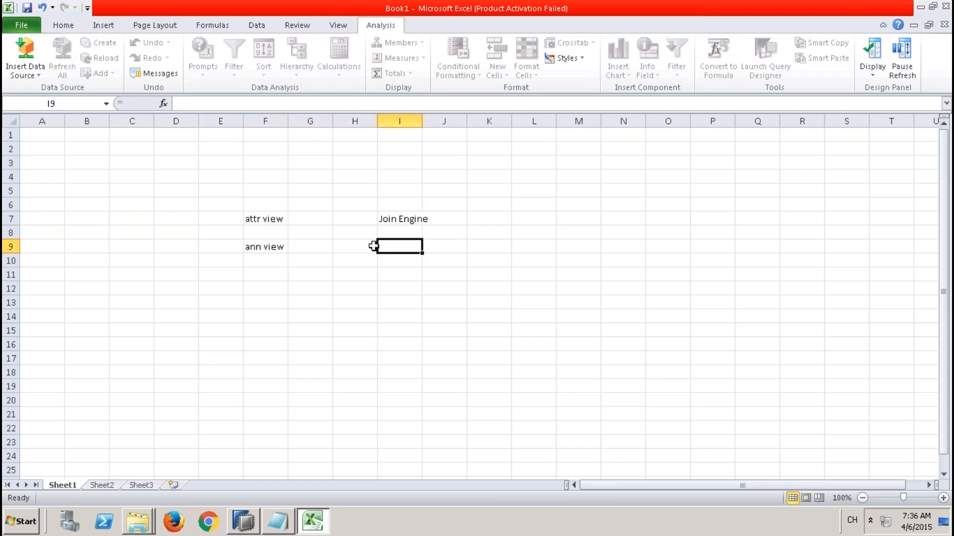
text(OLAP )
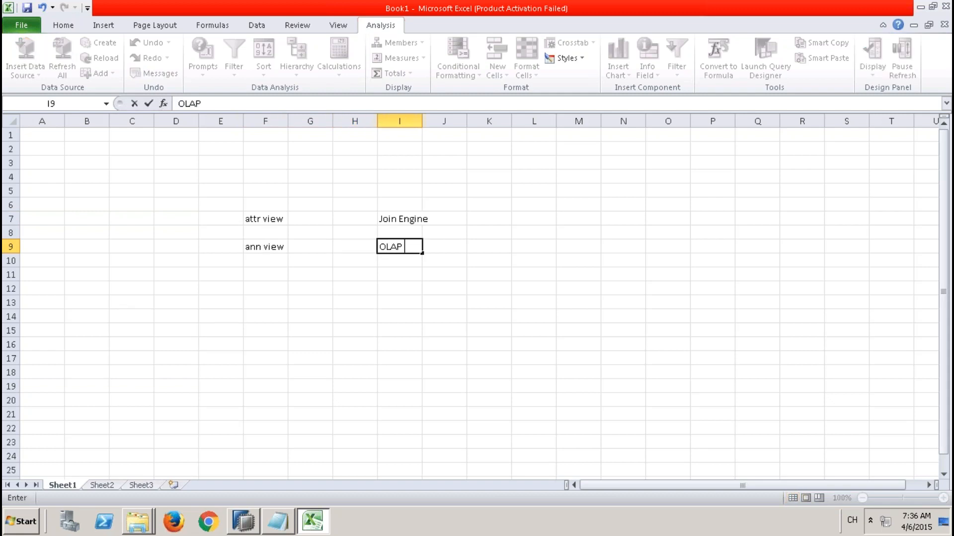
text(Engine)
key(Return)
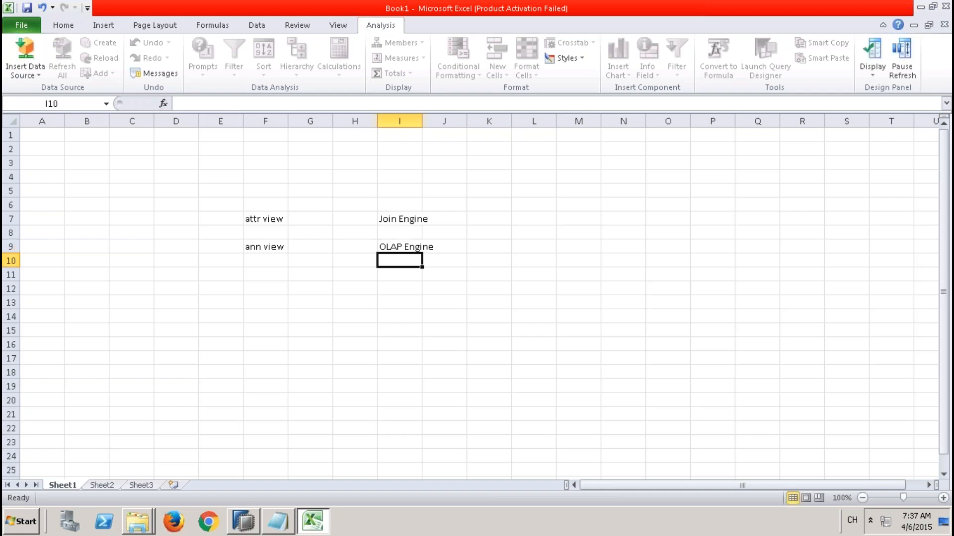
Step: Enter "atrr view + Ann view" in cell F12 as the combined view entry
key(Return)
key(Return)
key(Left)
key(Left)
key(Left)
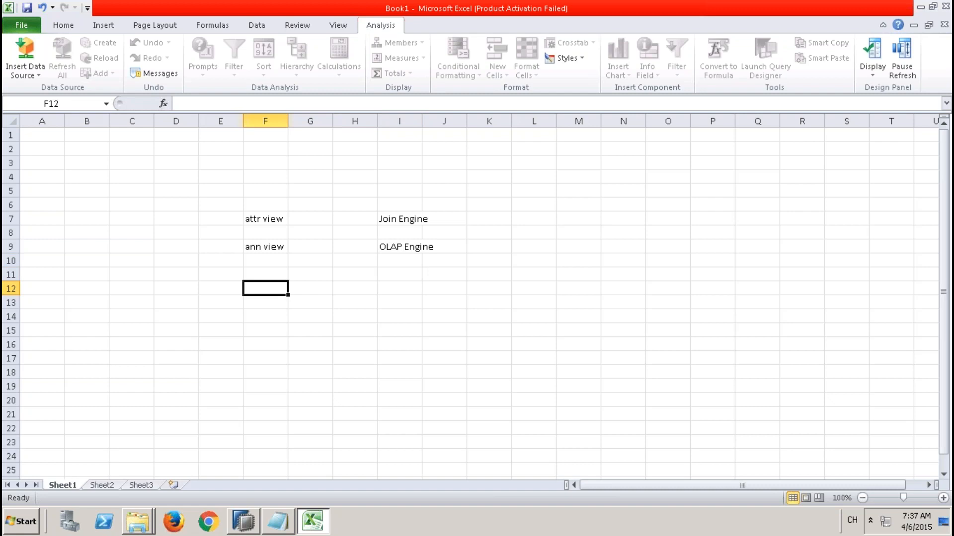
text(atrr )
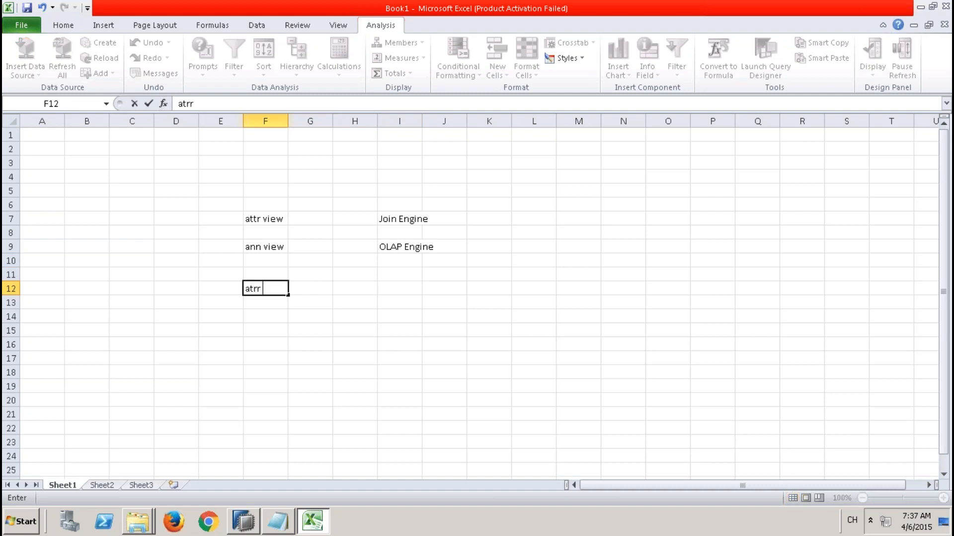
text(view + Ann view)
key(Tab)
key(Tab)
key(Tab)
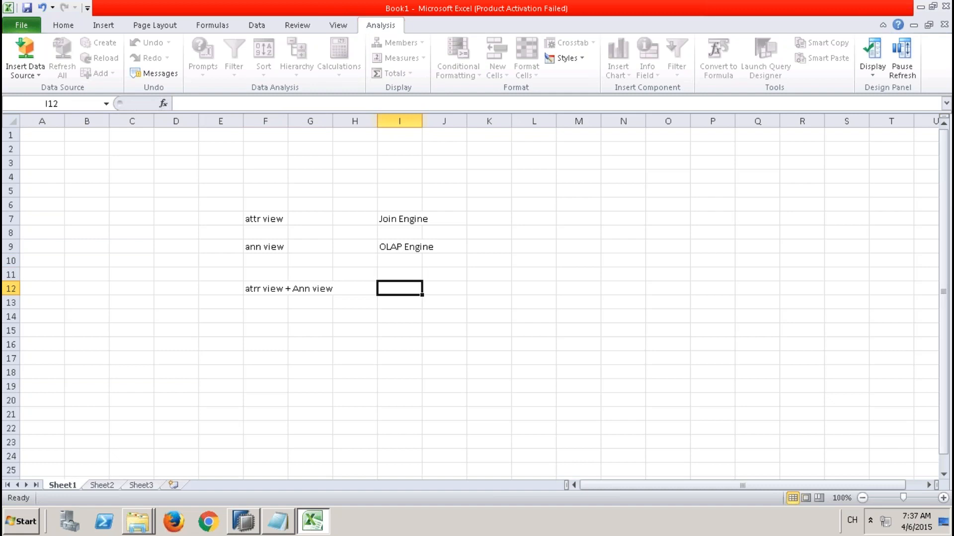
click(277, 220)
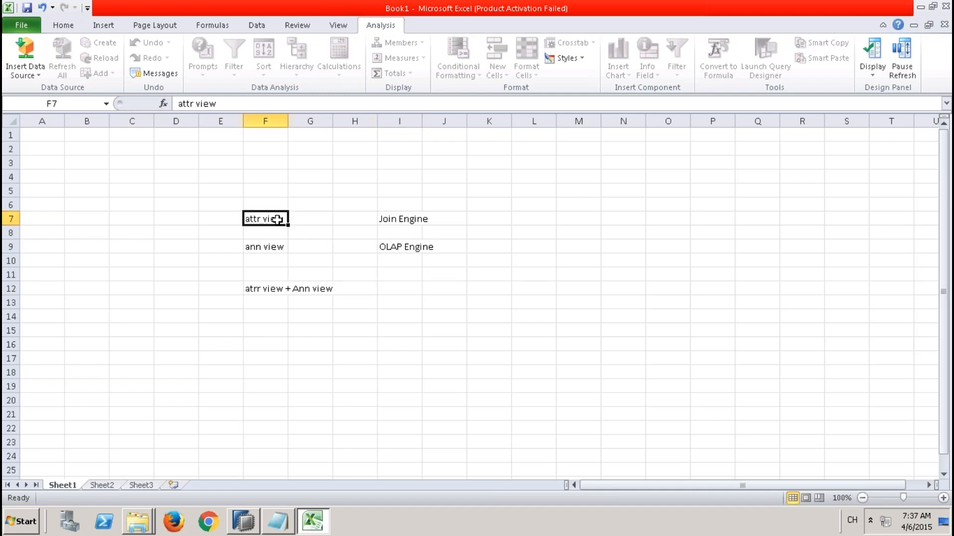
click(403, 219)
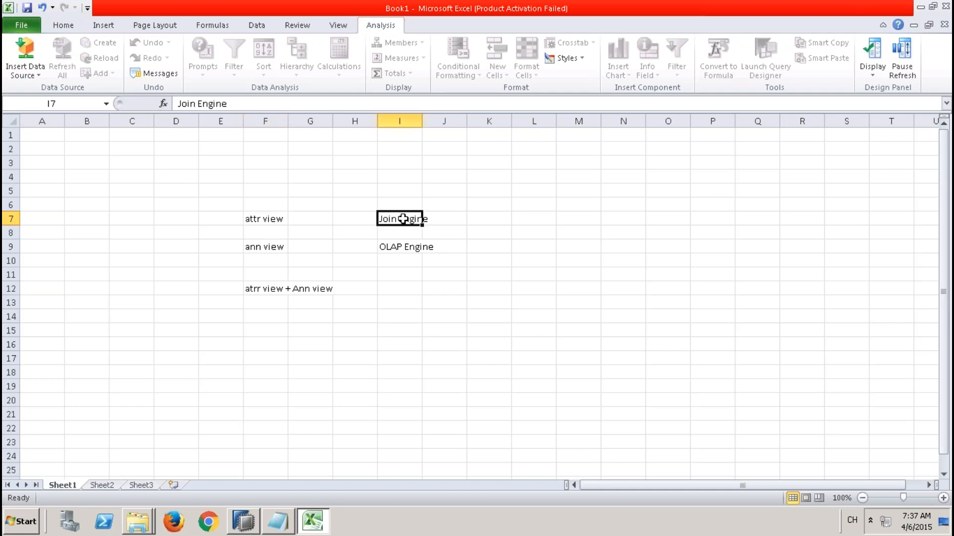
click(268, 247)
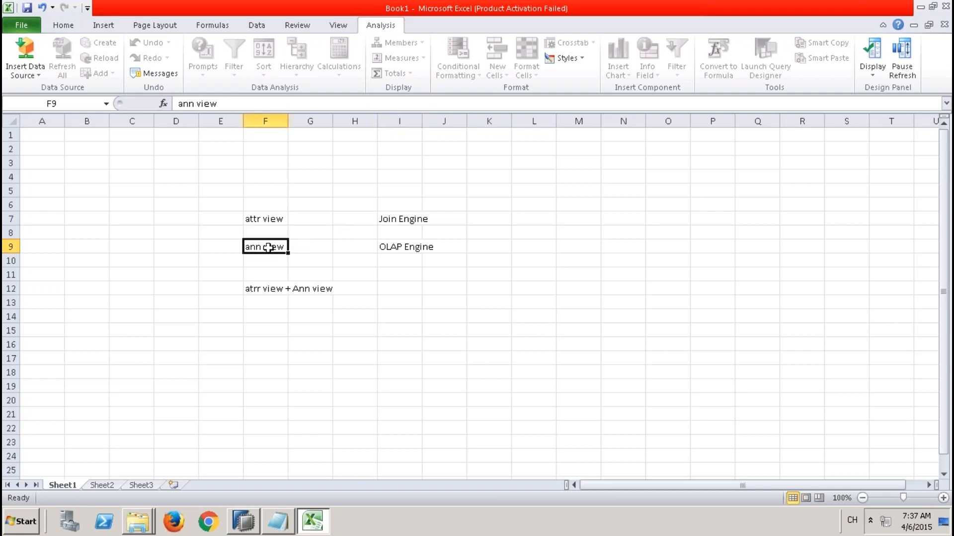
click(404, 248)
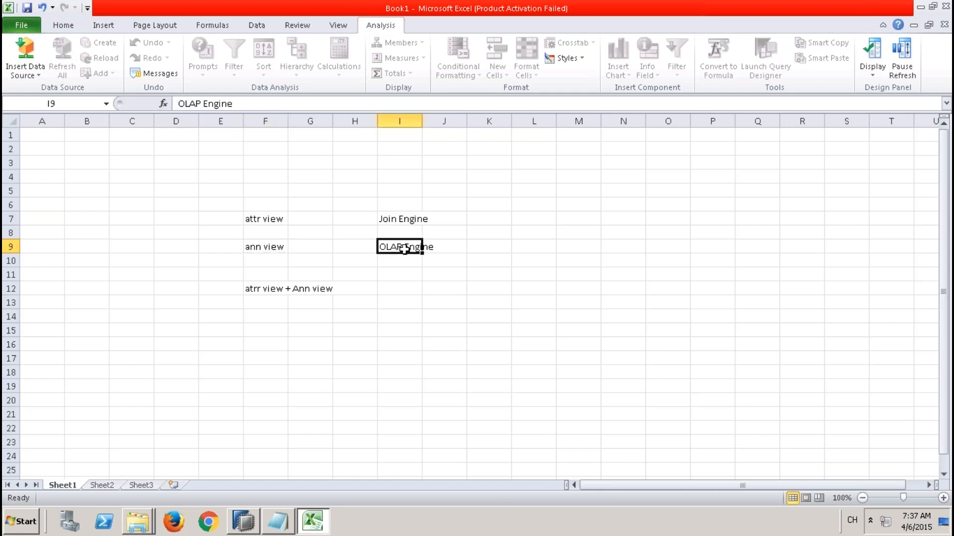
Step: Enter "OLAP engine" in cell I12 as the engine for the combined views
click(268, 288)
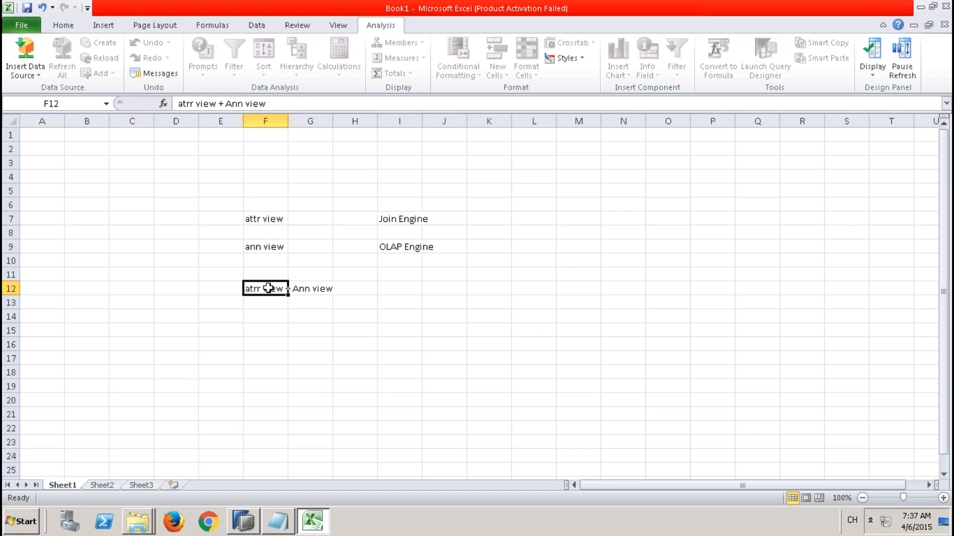
key(Right)
key(Right)
key(Right)
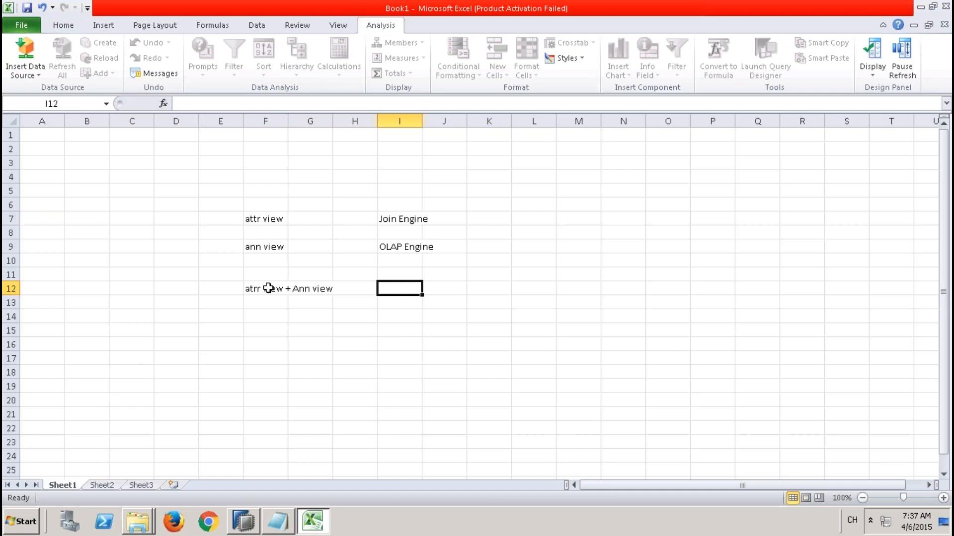
text(OL)
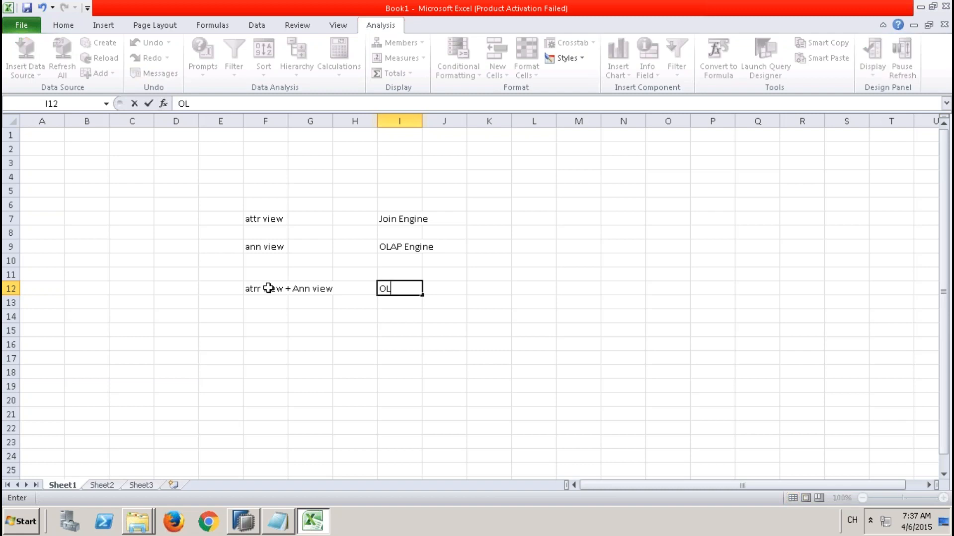
text(AP engine)
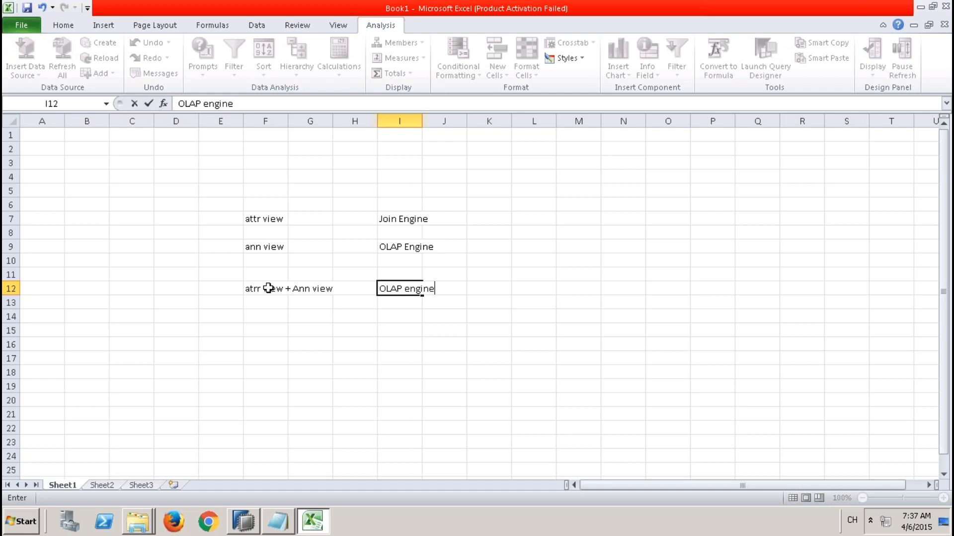
Step: Review the analytic view and combined view entries in rows 9 and 12 together with their engines
click(268, 315)
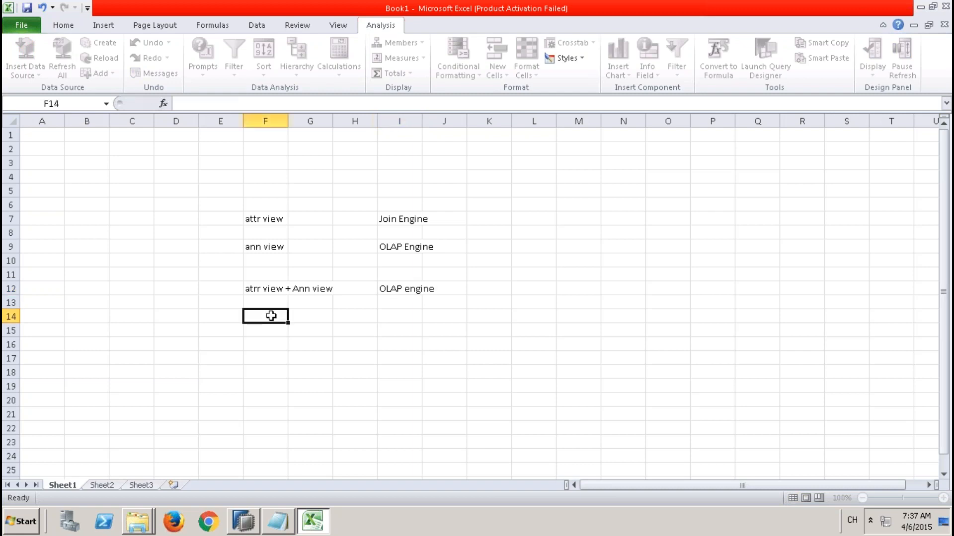
click(273, 288)
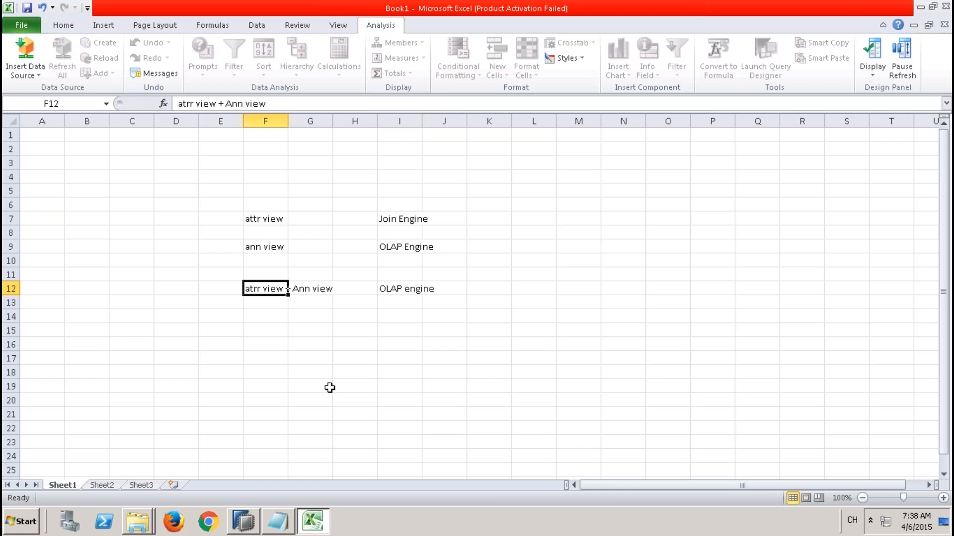
click(266, 245)
drag(265, 244, 434, 243)
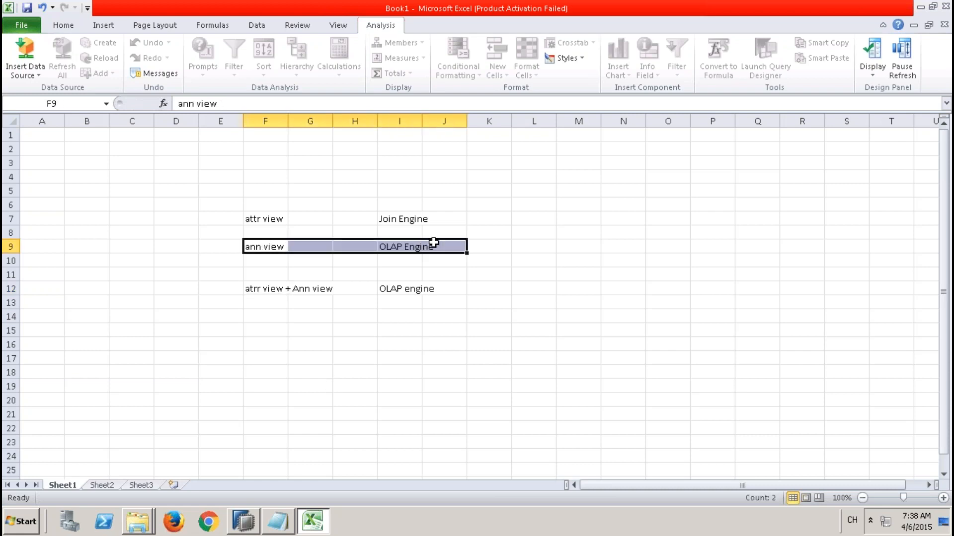
click(274, 288)
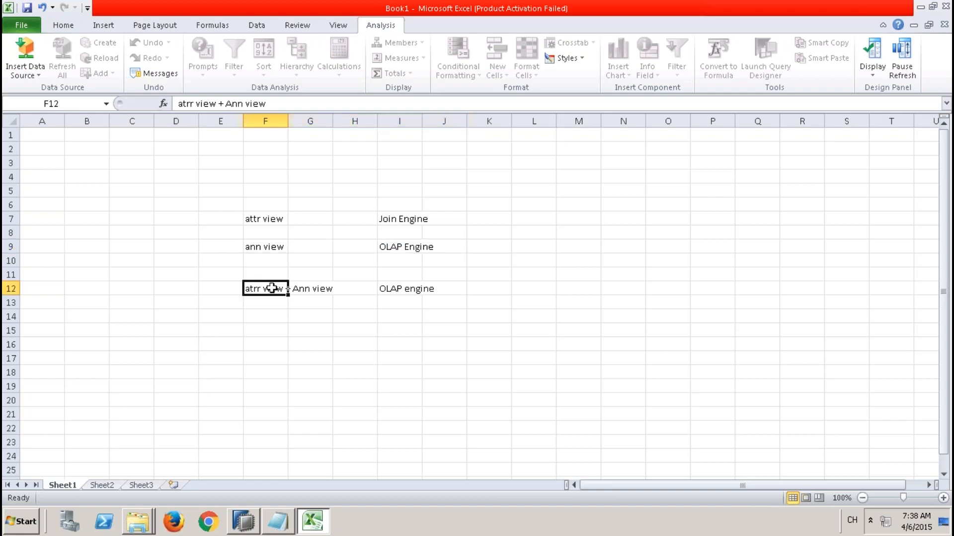
drag(275, 288, 425, 292)
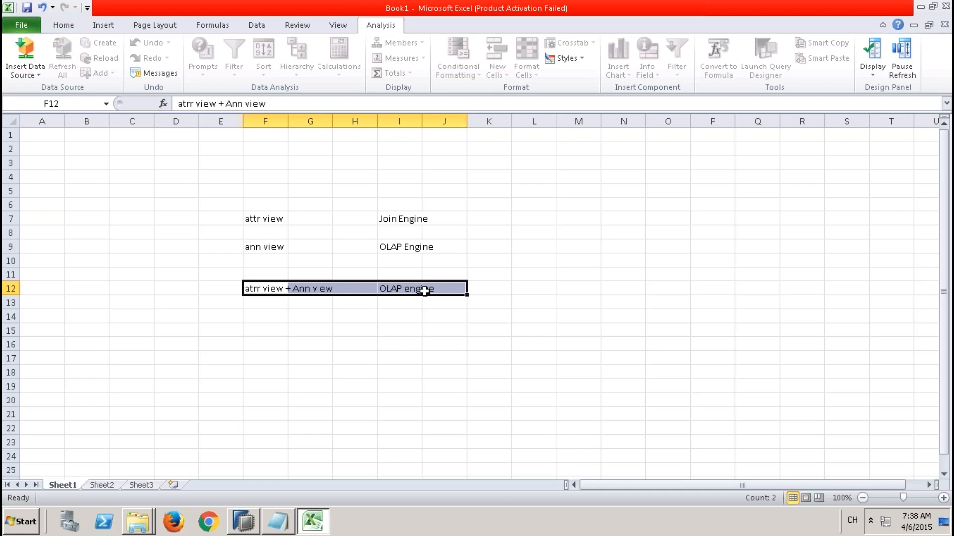
drag(275, 247, 443, 292)
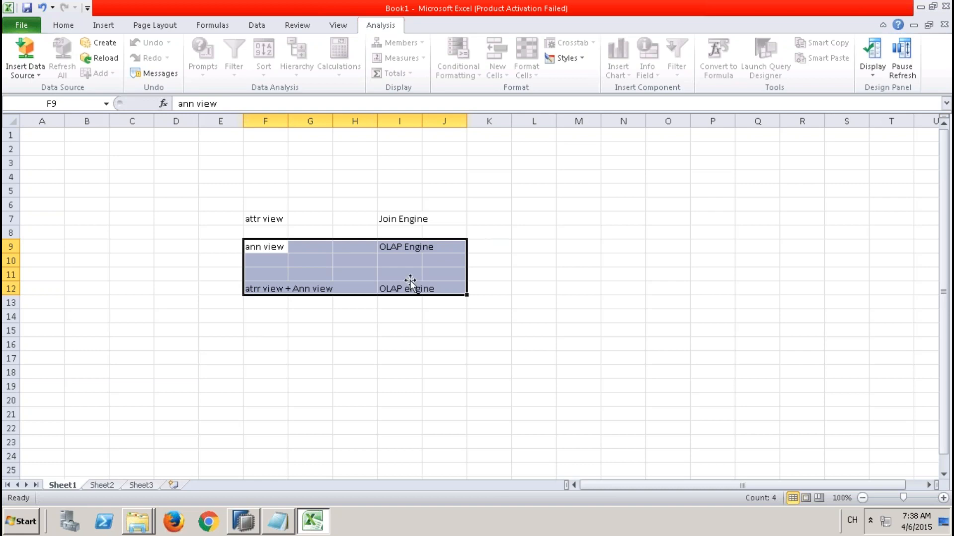
drag(268, 244, 442, 289)
Step: Switch to SAP HANA Studio, restore the Systems view and reset the SAP HANA Modeler perspective to its defaults
click(239, 526)
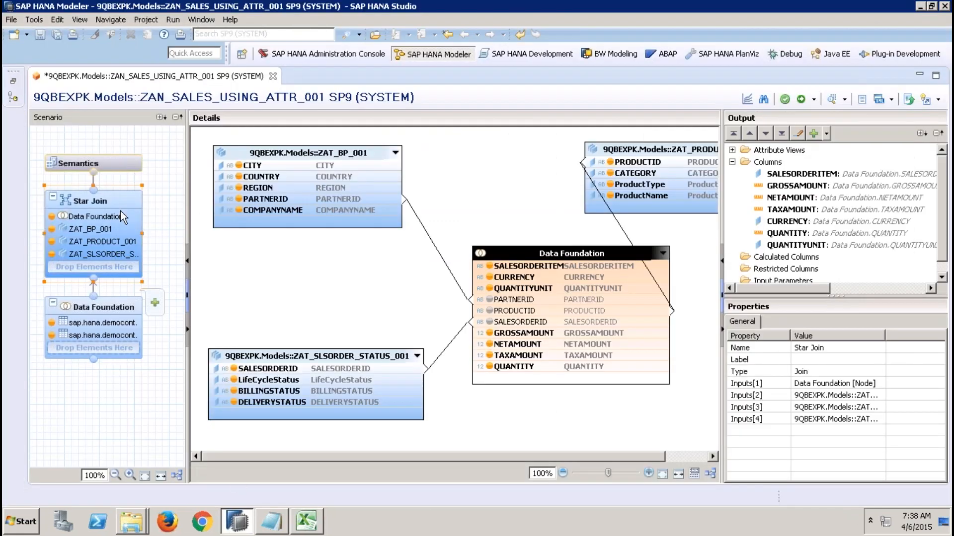
click(13, 80)
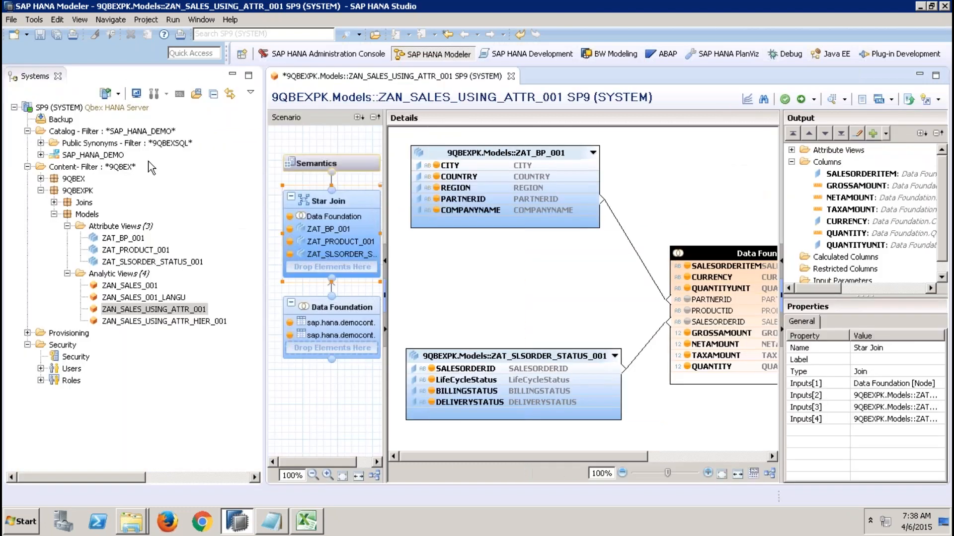
click(123, 238)
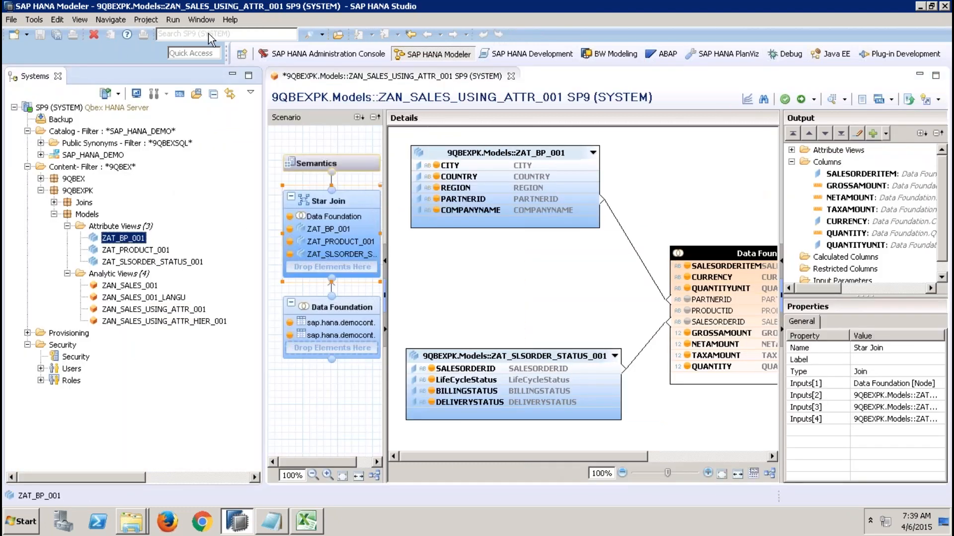
click(201, 20)
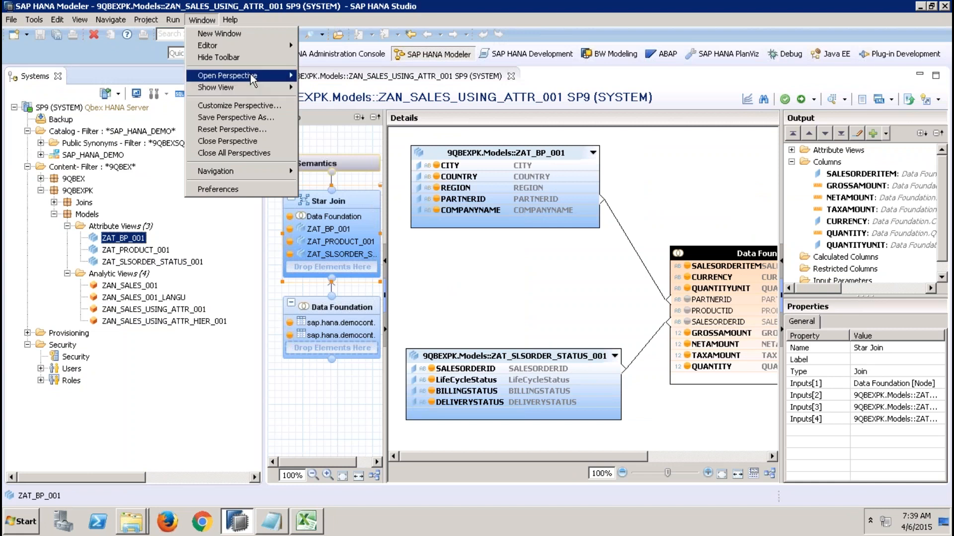
mouse_move(251, 76)
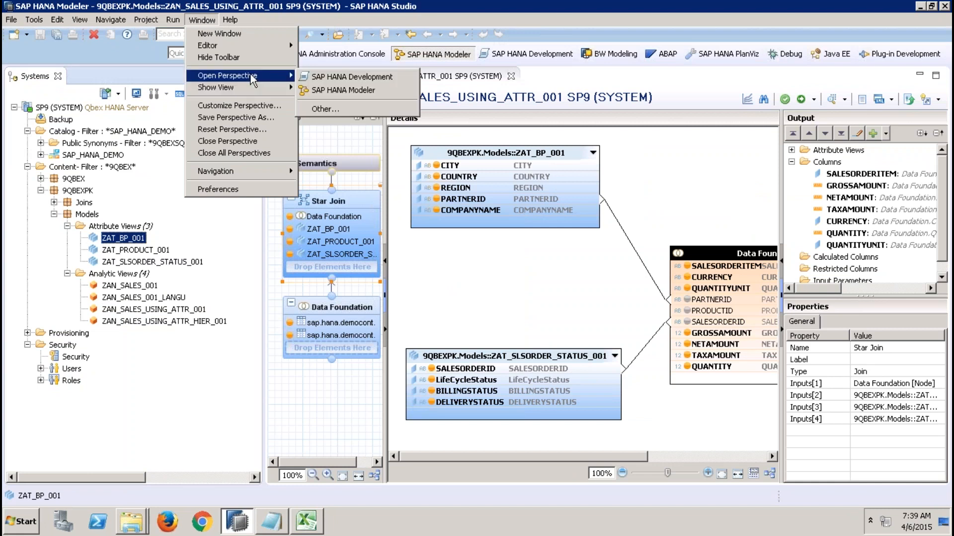
click(231, 129)
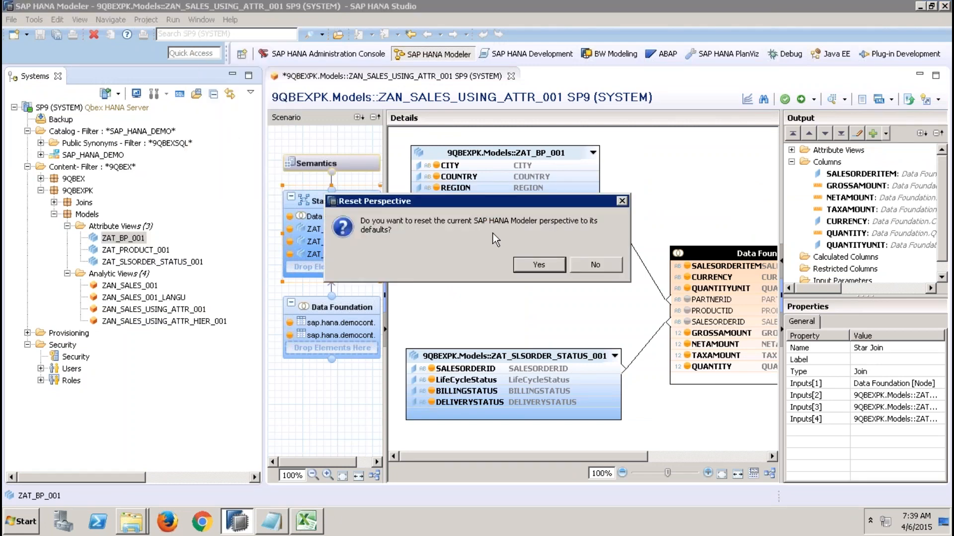
click(544, 265)
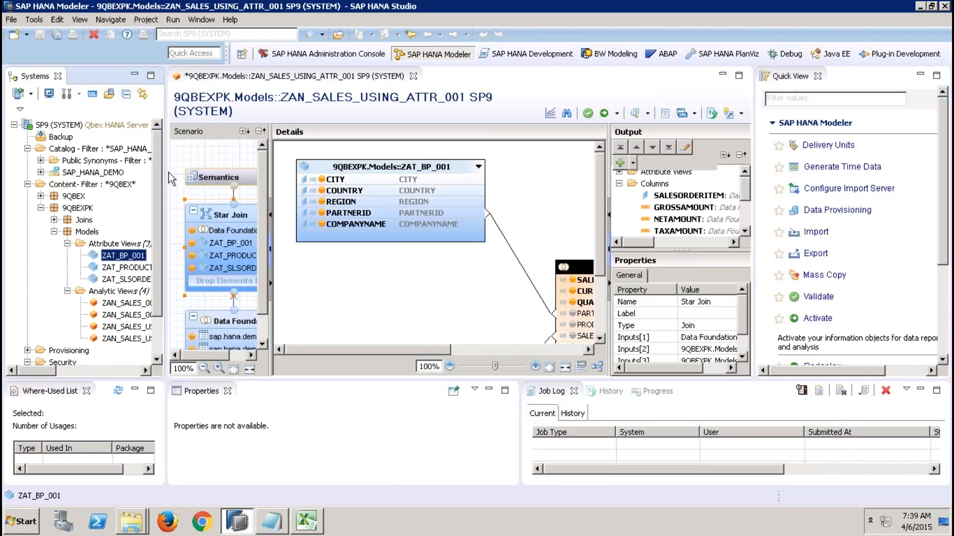
Step: Enlarge the Systems and Where-Used List views and open attribute view ZAT_BP_001 with its usages listed
drag(165, 169, 236, 169)
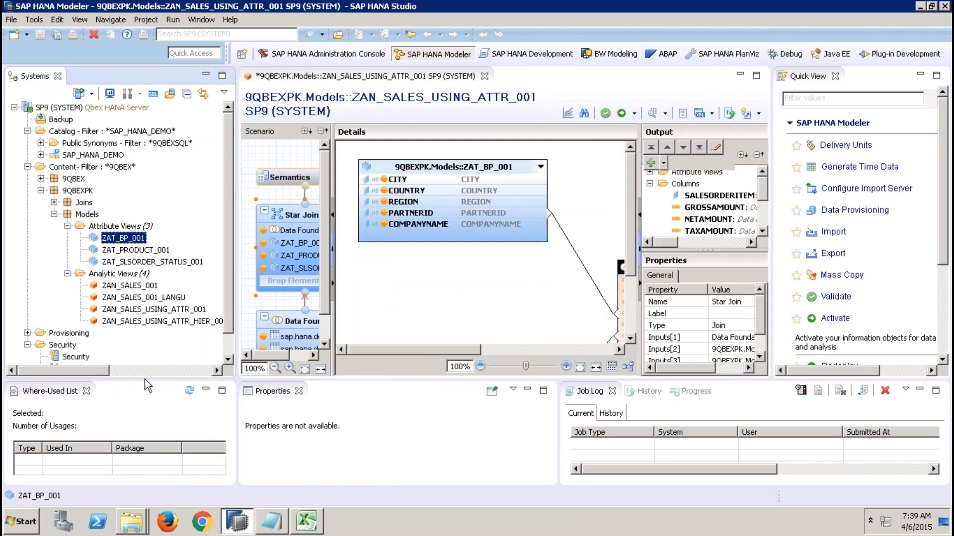
drag(145, 380, 140, 343)
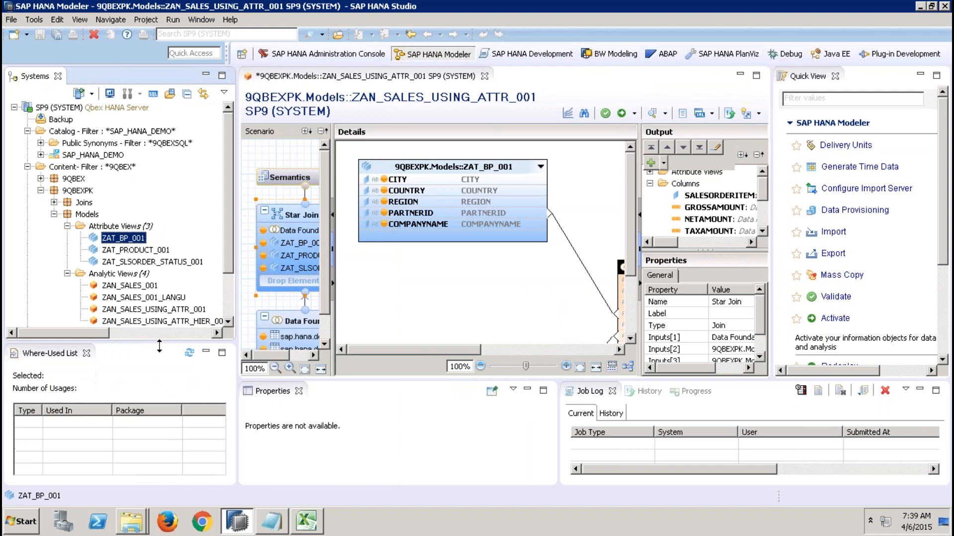
click(188, 353)
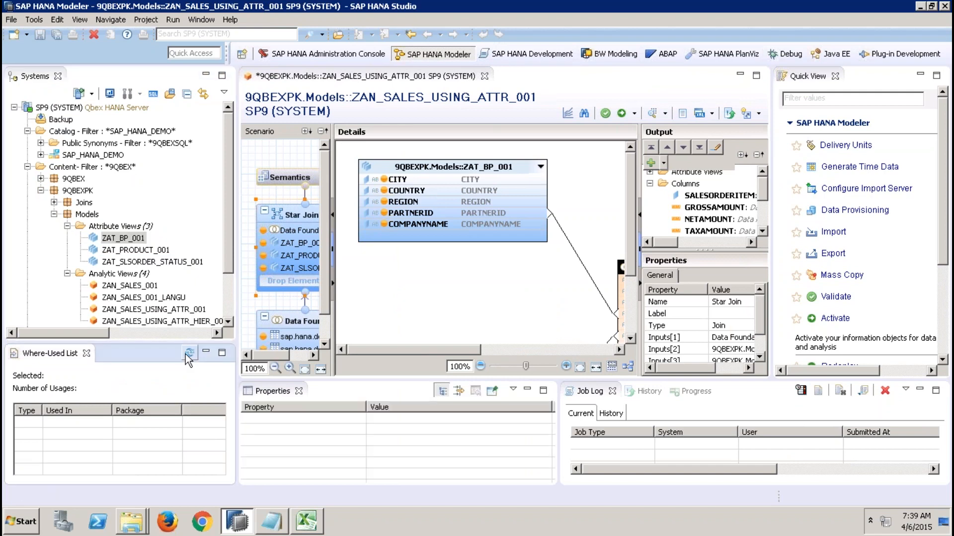
double_click(115, 238)
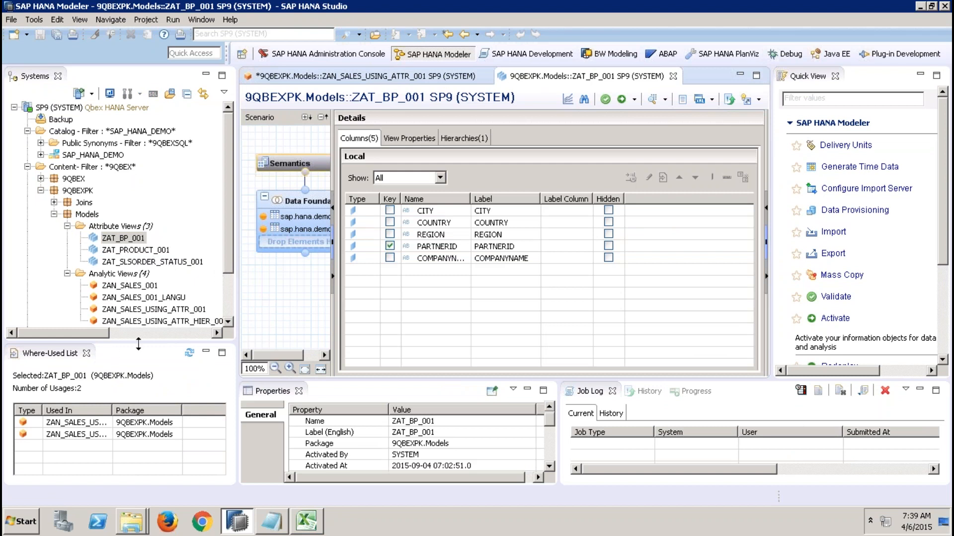
Step: Close the Properties, Job Log, History and Progress views to give the editor more room
click(299, 392)
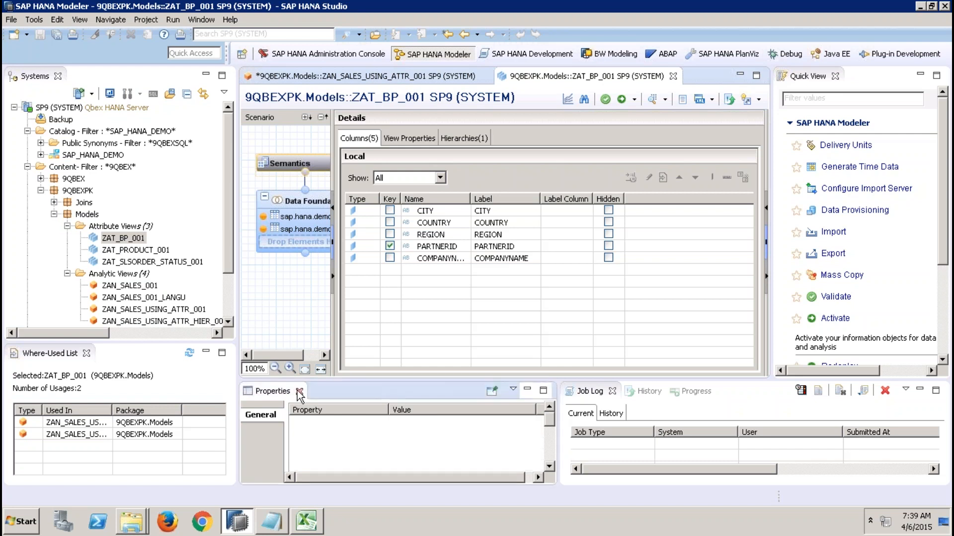
click(289, 392)
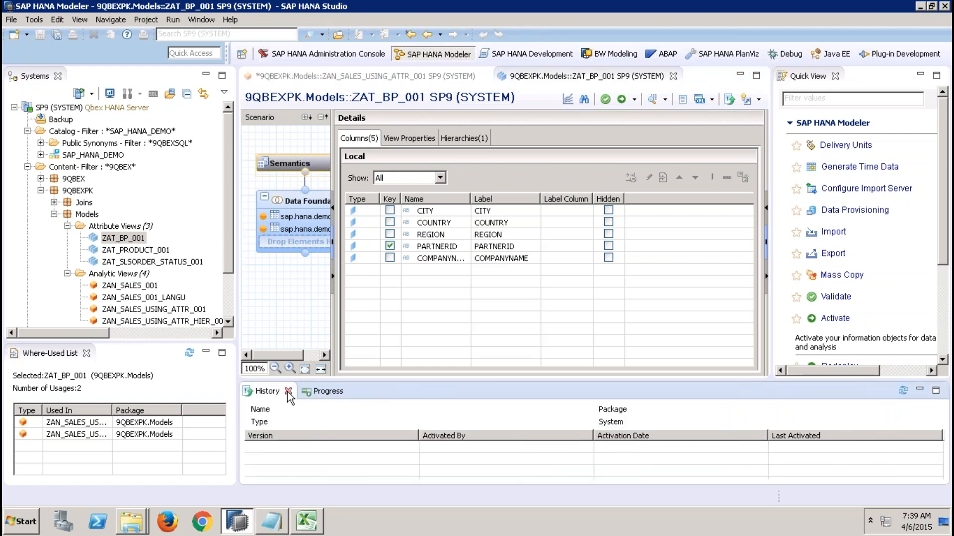
click(289, 392)
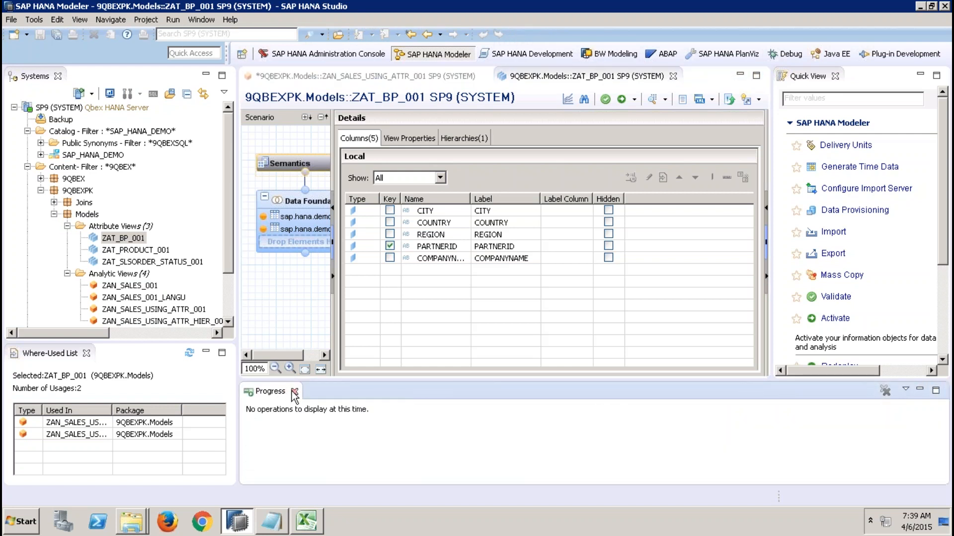
click(295, 392)
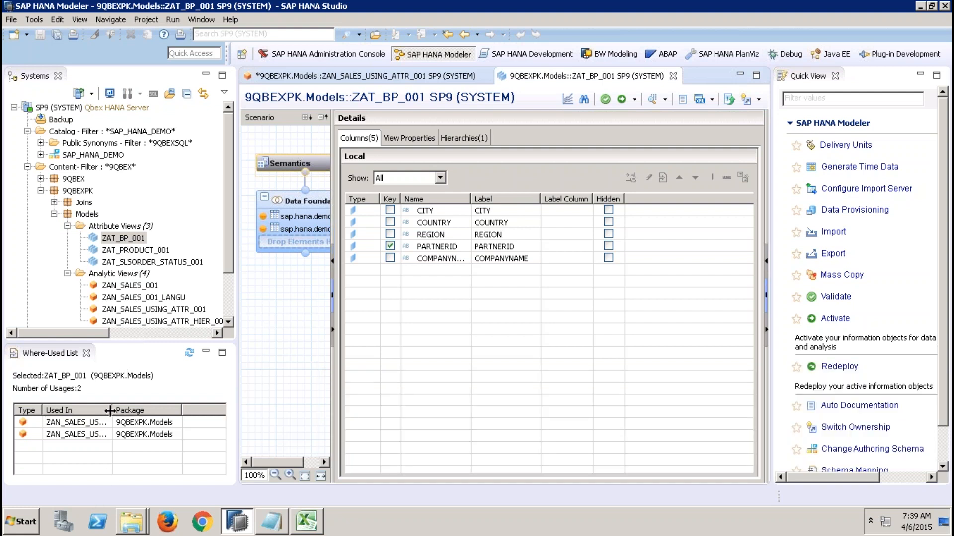
Step: Widen the Used In column and examine which analytic views use attribute view ZAT_BP_001
drag(110, 410, 165, 411)
click(139, 422)
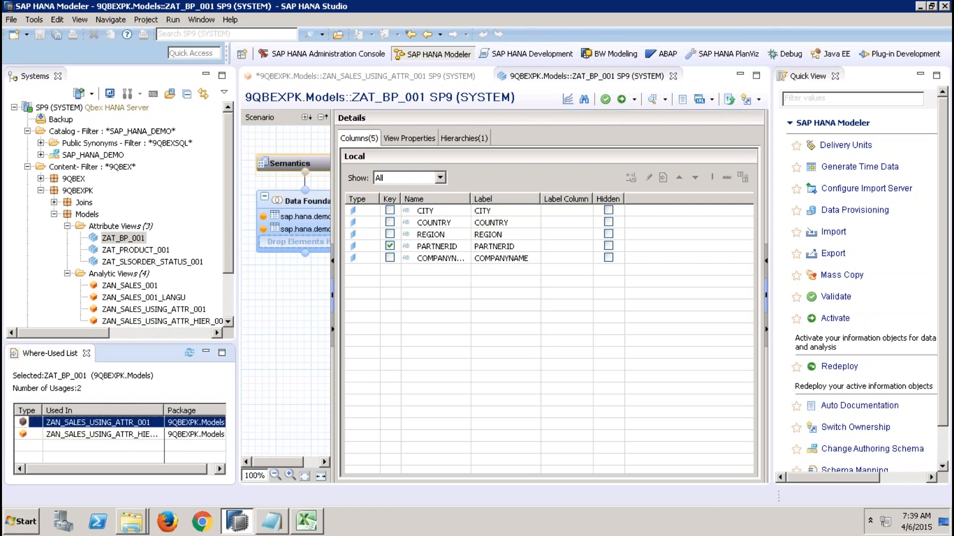
click(137, 437)
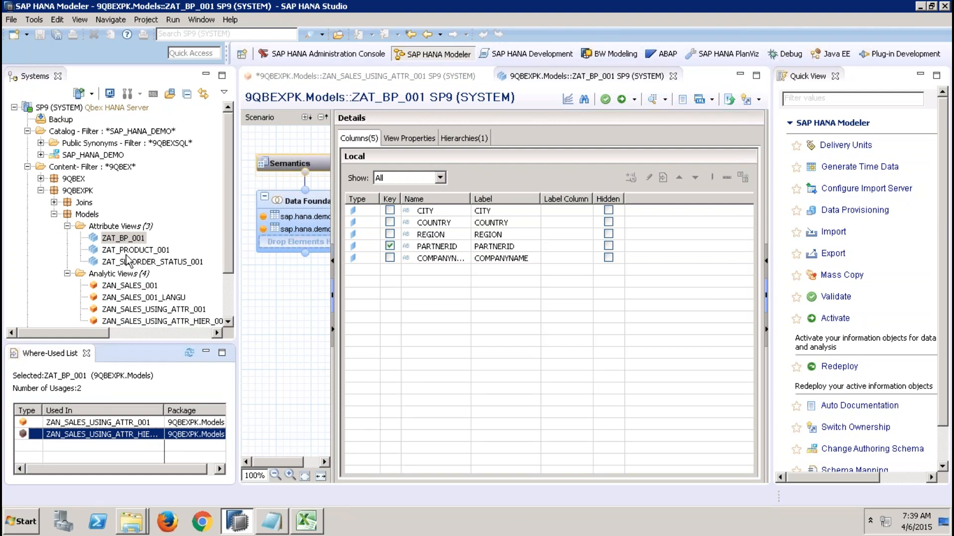
click(119, 240)
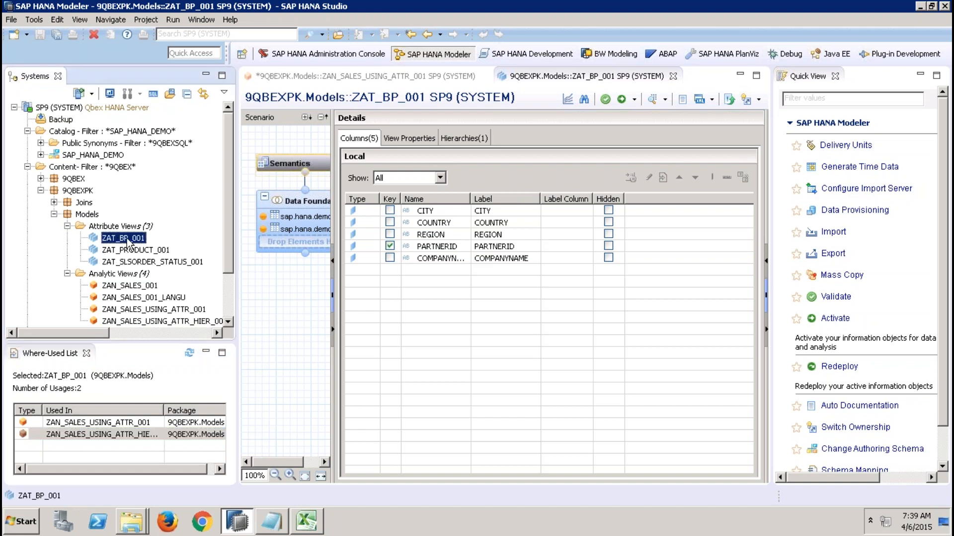
click(108, 423)
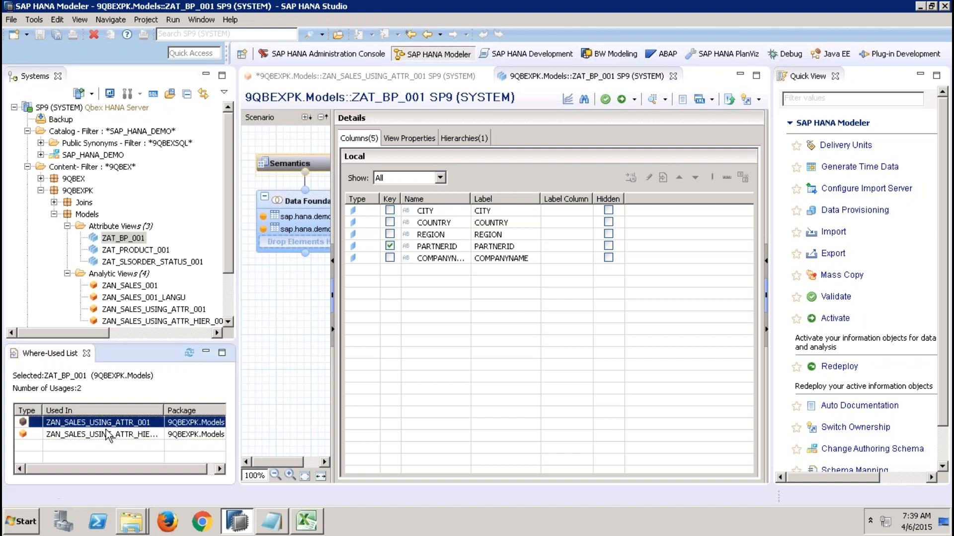
click(105, 436)
click(108, 421)
click(111, 435)
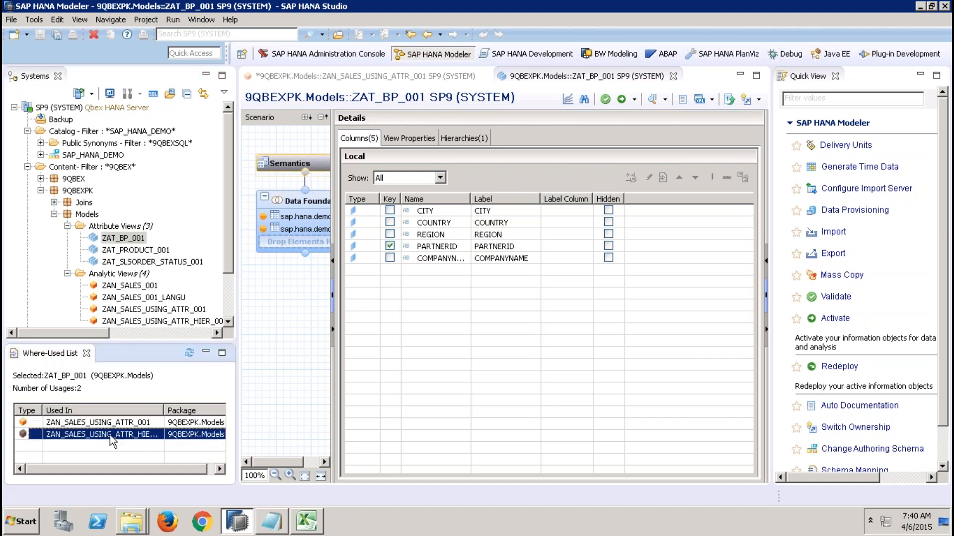
click(119, 422)
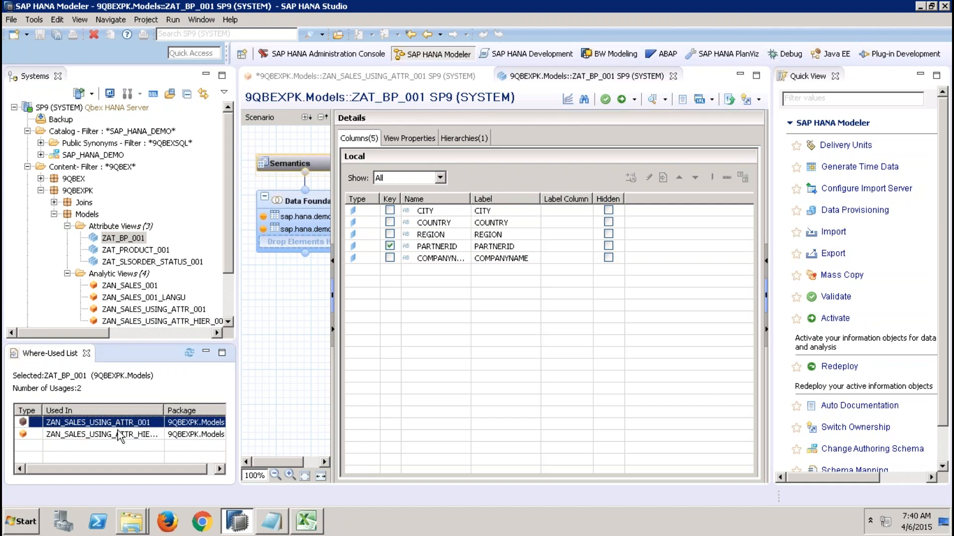
click(118, 434)
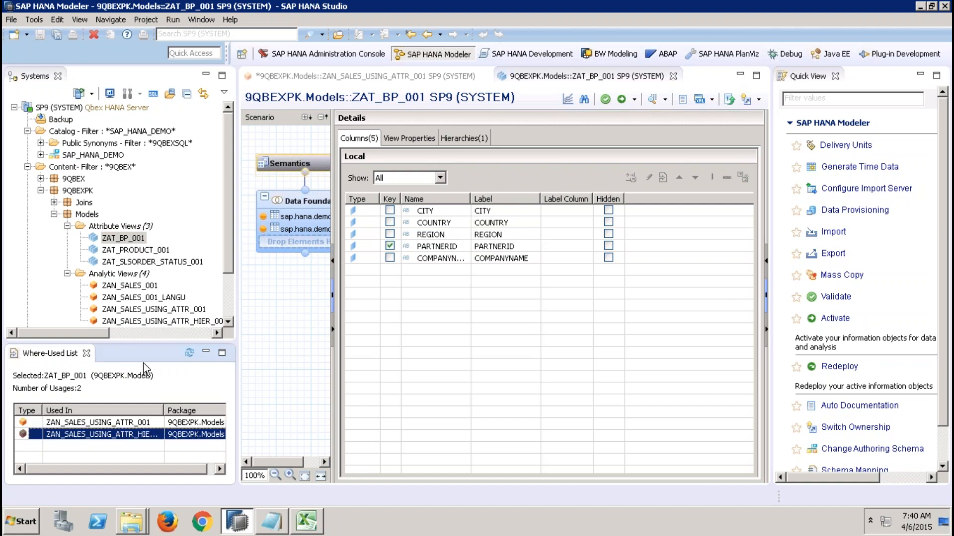
drag(164, 410, 184, 410)
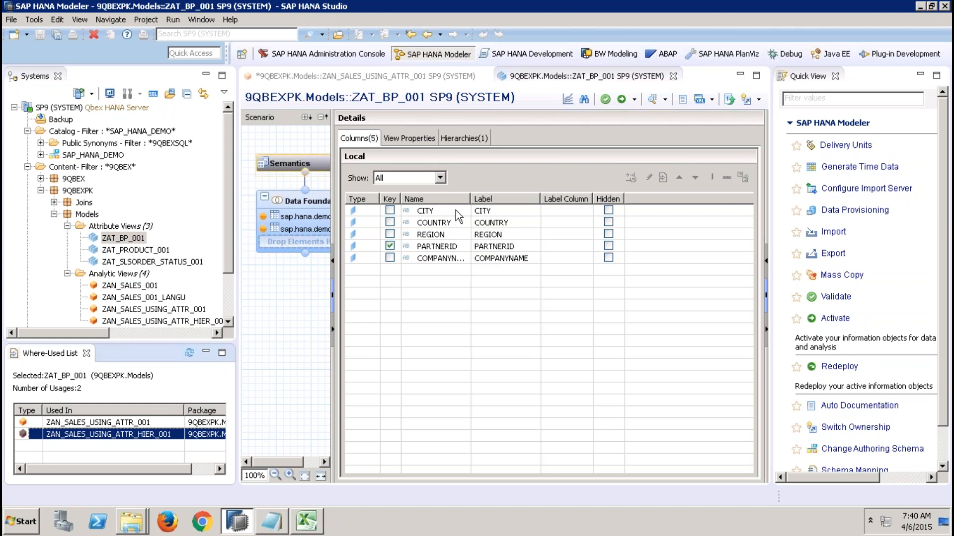
Step: Switch to Excel and insert the recent data source ZAN_SALES_USING_ATTR_001 at cell F9 of Sheet1
click(309, 523)
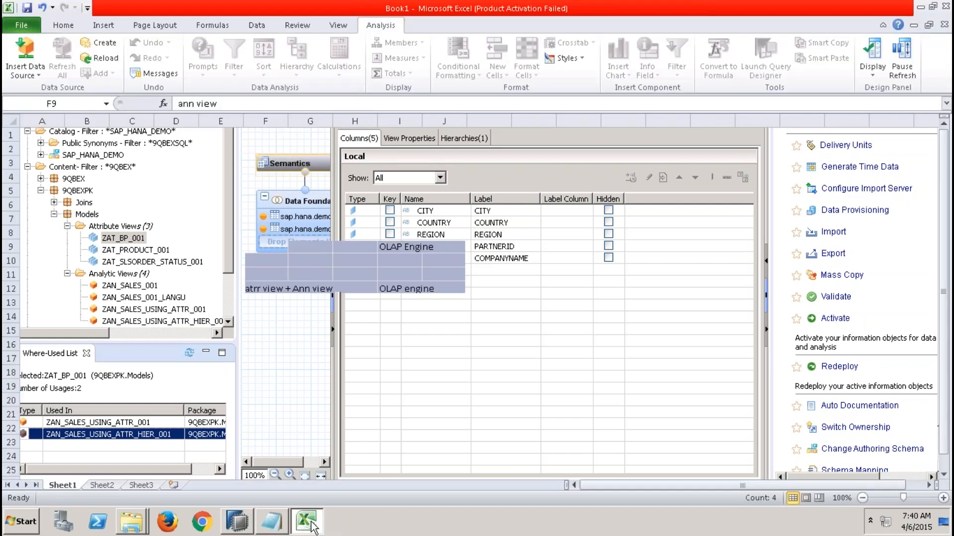
click(36, 77)
click(94, 91)
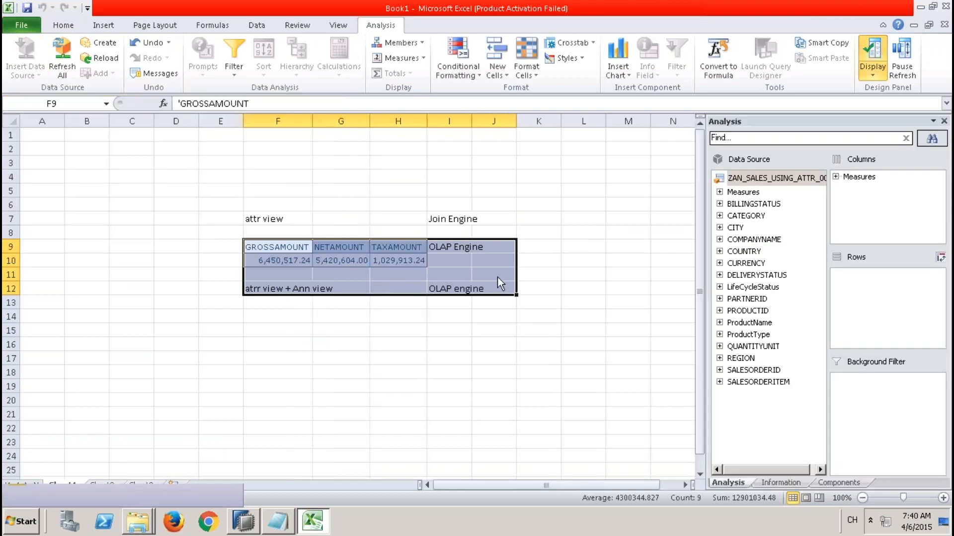
Step: Clear the contents of cells D5:K15 and close the Analysis design panel
drag(189, 196, 540, 337)
key(Delete)
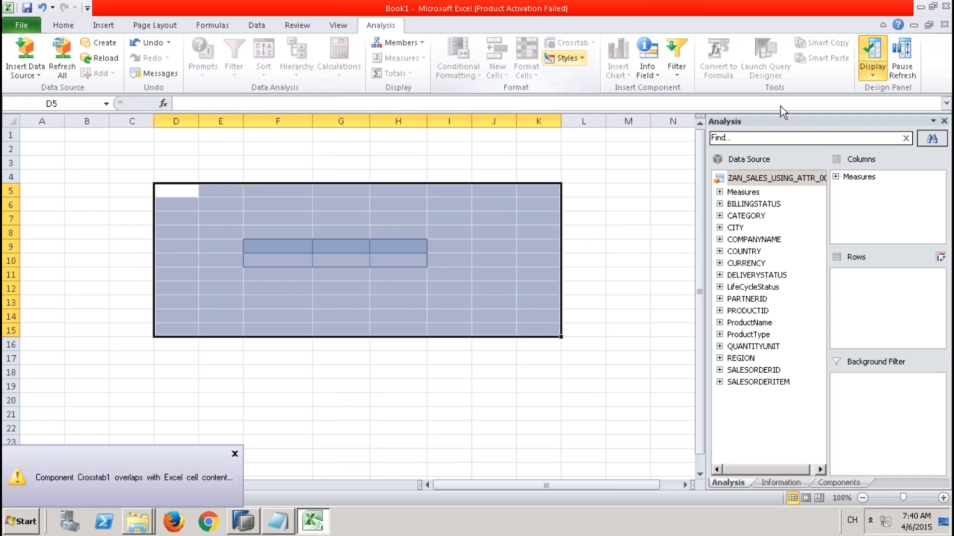
click(943, 121)
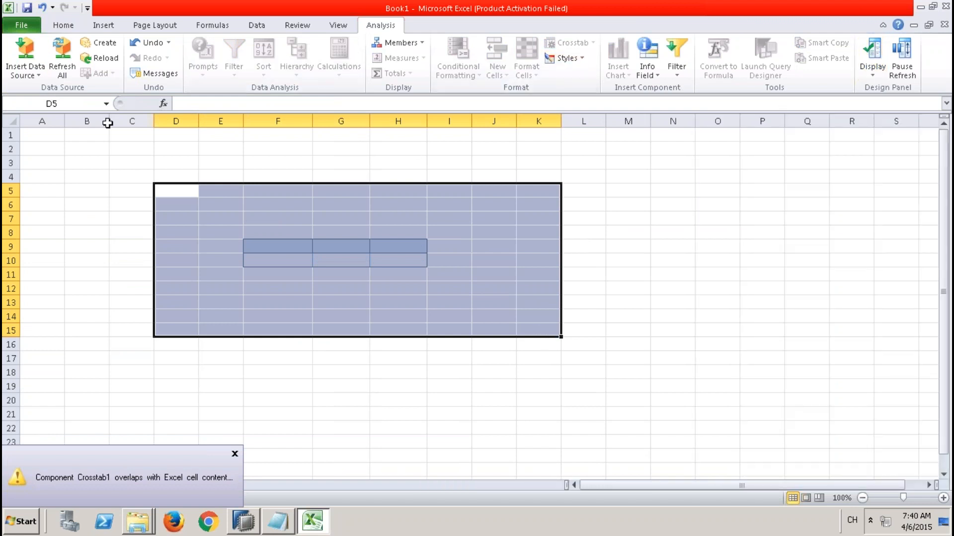
click(24, 71)
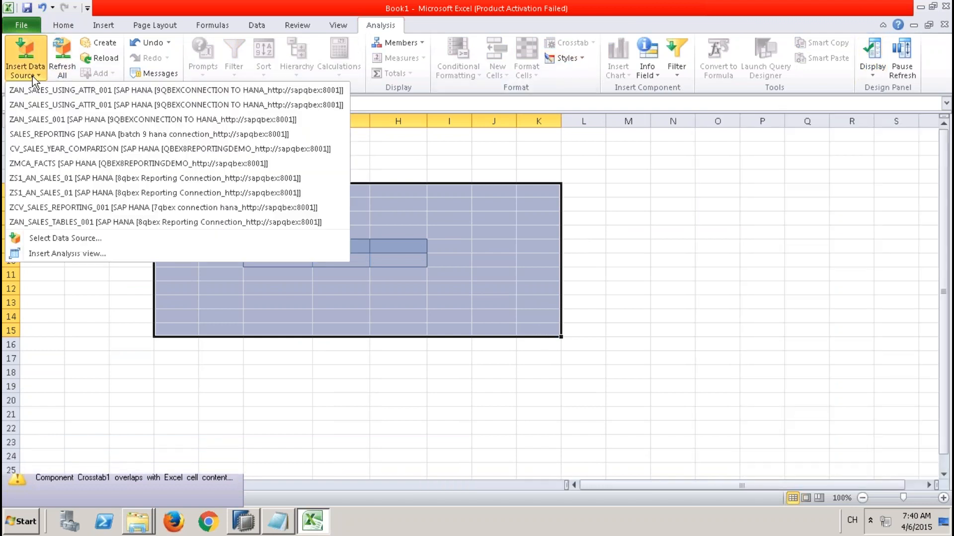
click(46, 309)
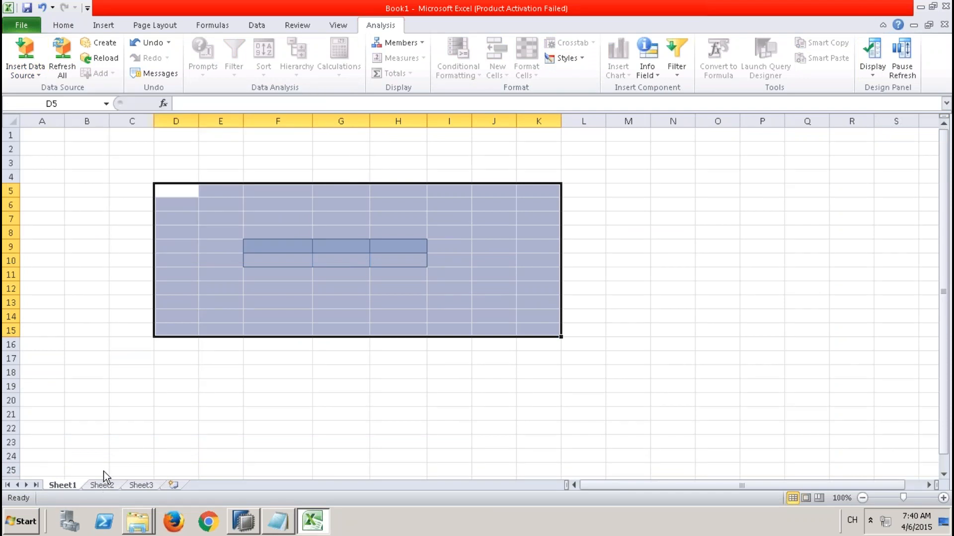
Step: Insert the recent data source ZAN_SALES_USING_ATTR_001 at cell B3 of Sheet2
click(102, 484)
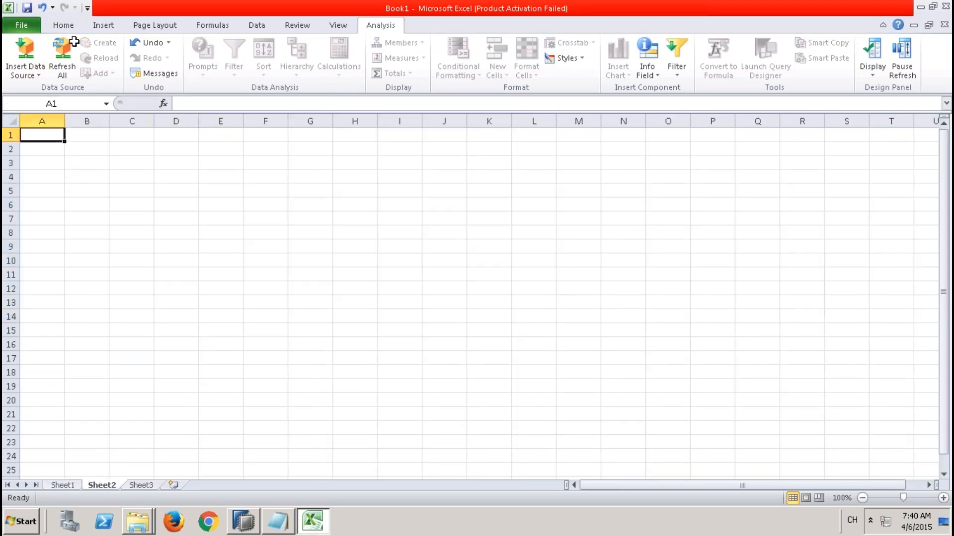
click(84, 160)
click(41, 77)
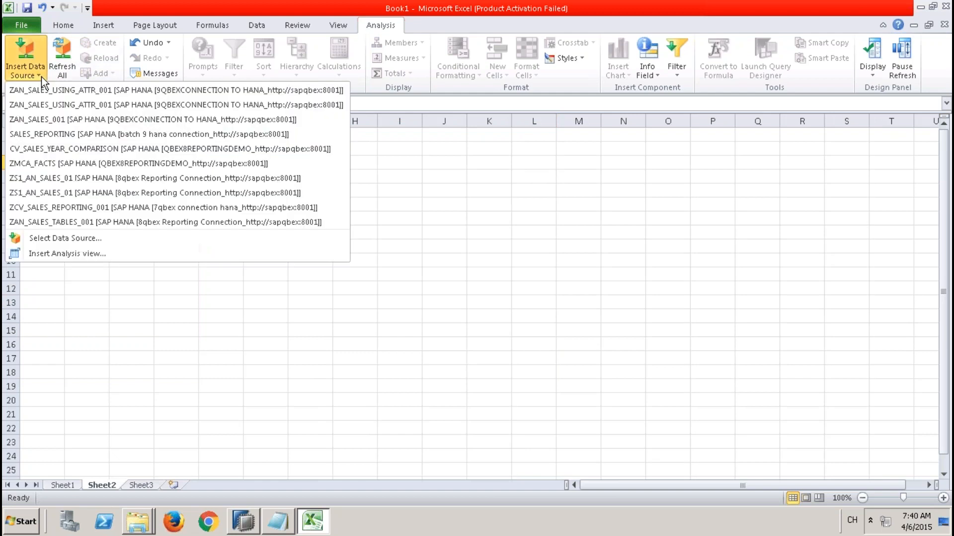
click(43, 90)
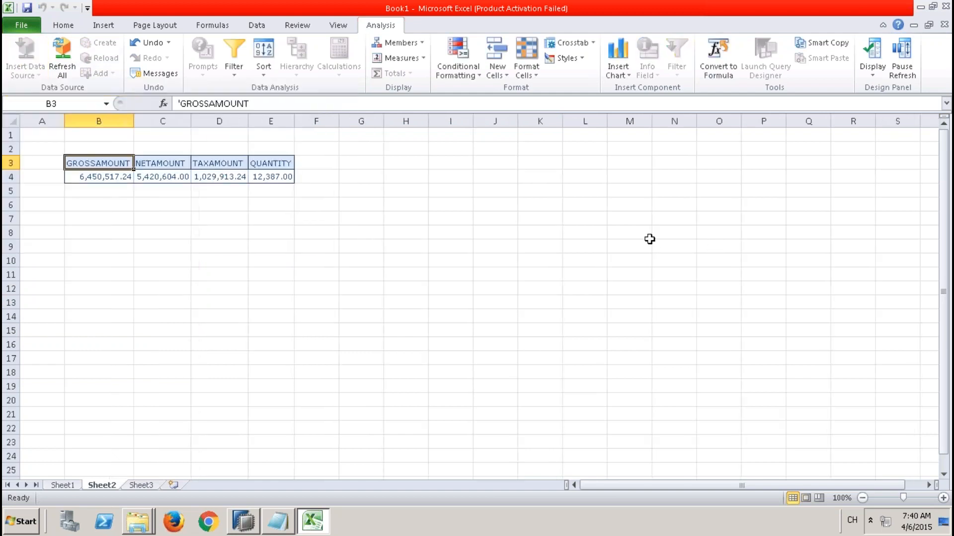
Step: Select the net amount value in the inserted crosstab and display the Analysis design panel
double_click(245, 176)
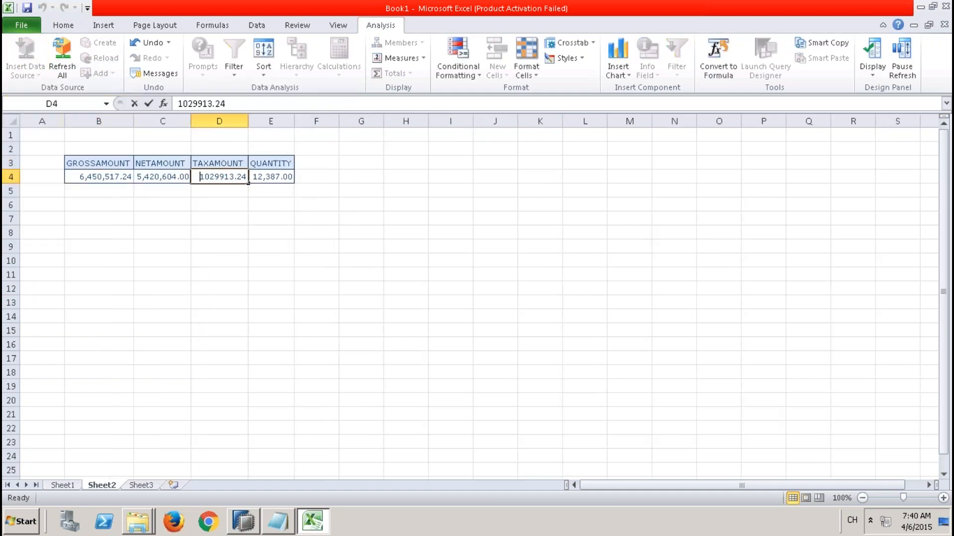
click(386, 217)
click(181, 175)
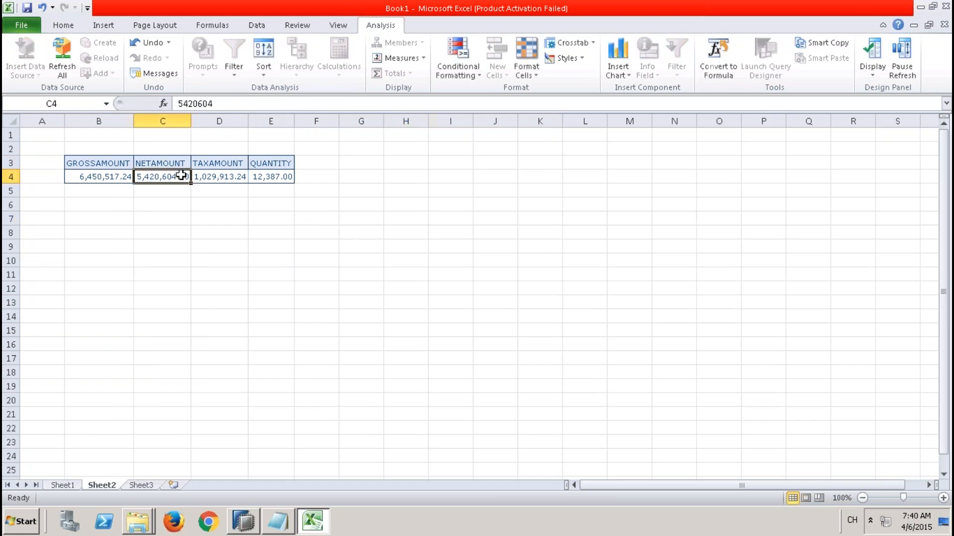
click(873, 74)
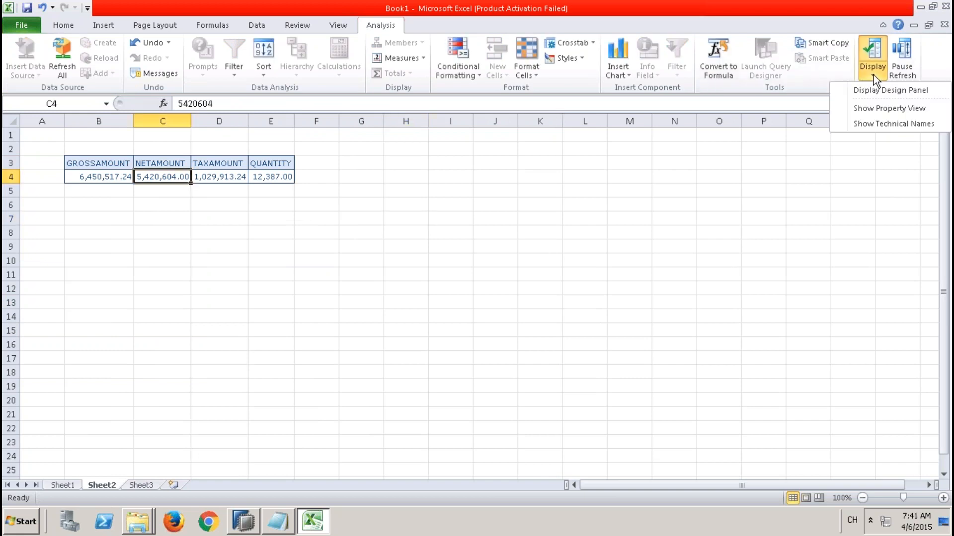
click(889, 91)
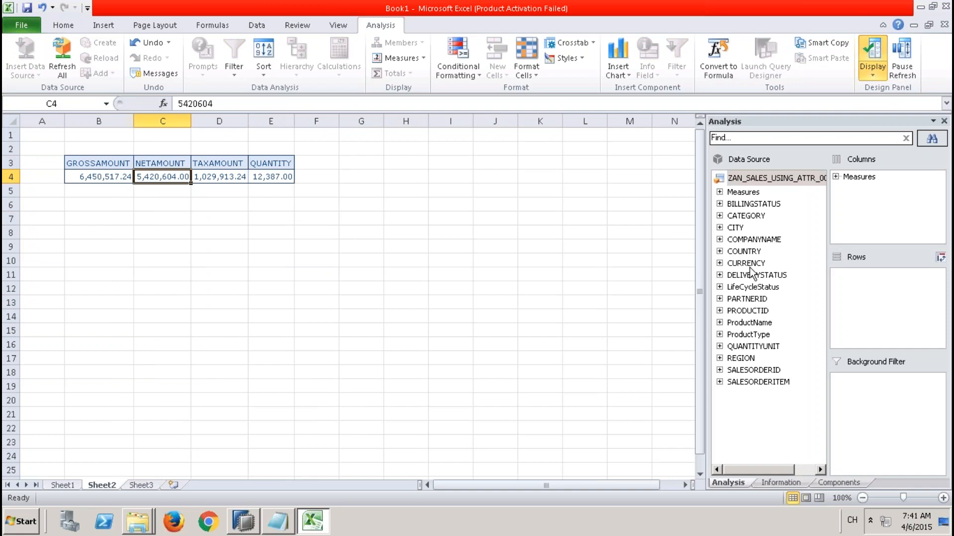
Step: Add COMPANYNAME, PARTNERID and CITY to the rows of the crosstab
double_click(747, 240)
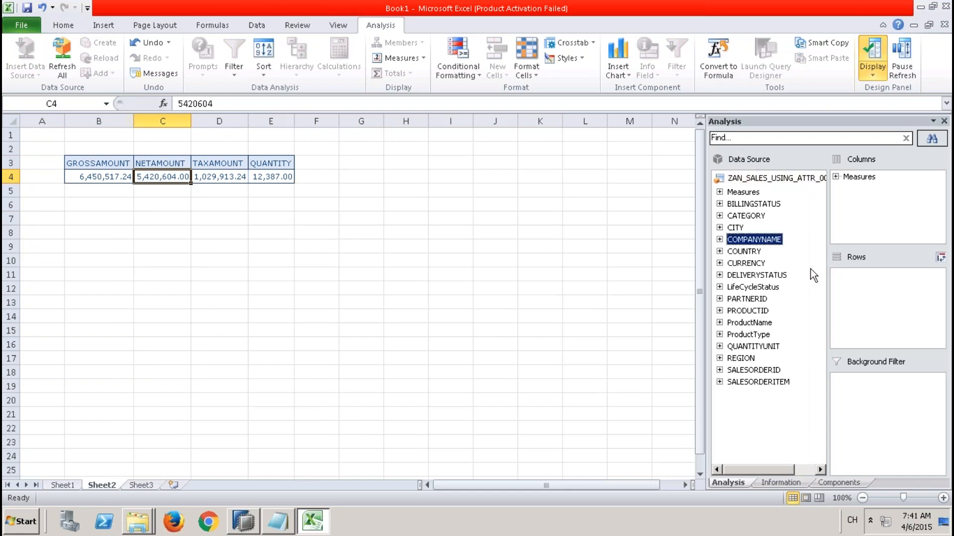
drag(765, 299, 844, 288)
click(756, 240)
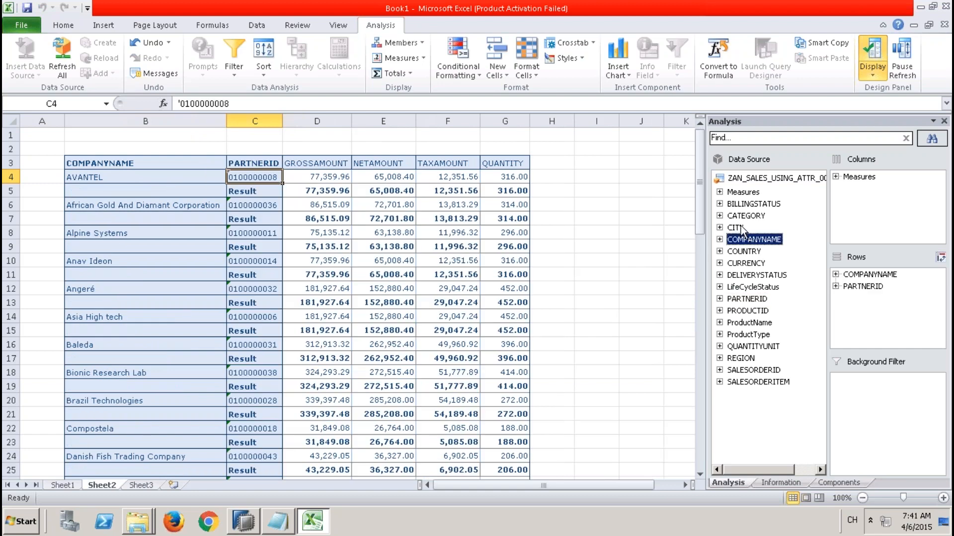
drag(741, 227, 877, 304)
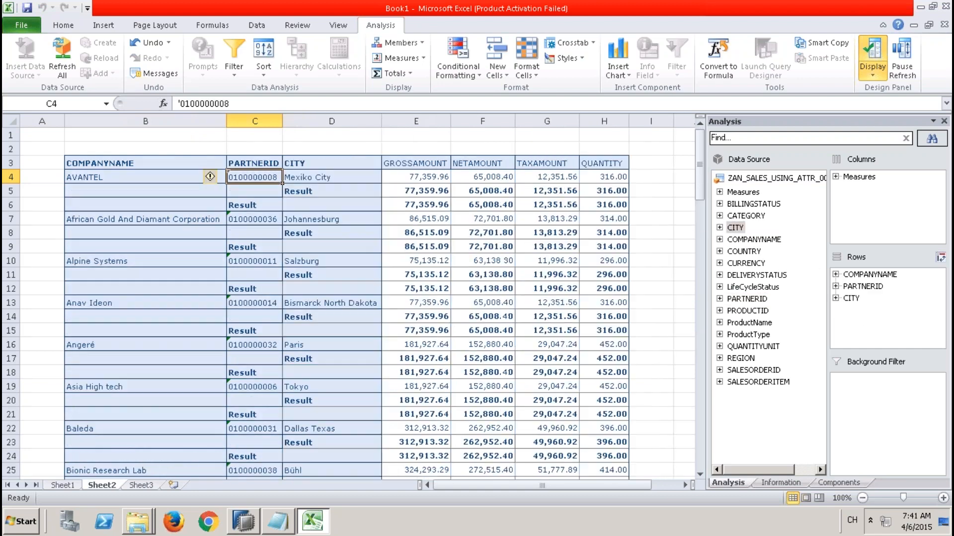
Step: Remove PARTNERID and COMPANYNAME from the crosstab rows
click(875, 289)
key(Delete)
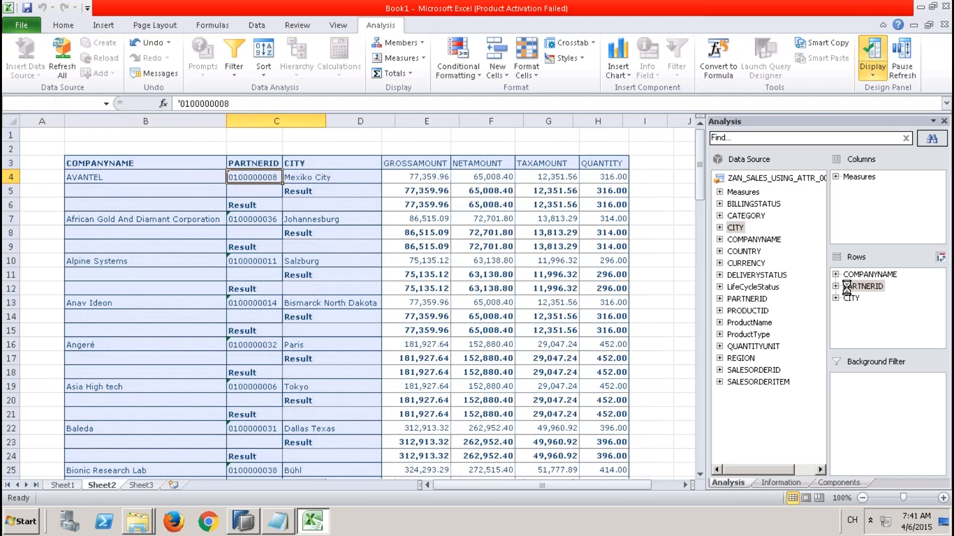
click(852, 274)
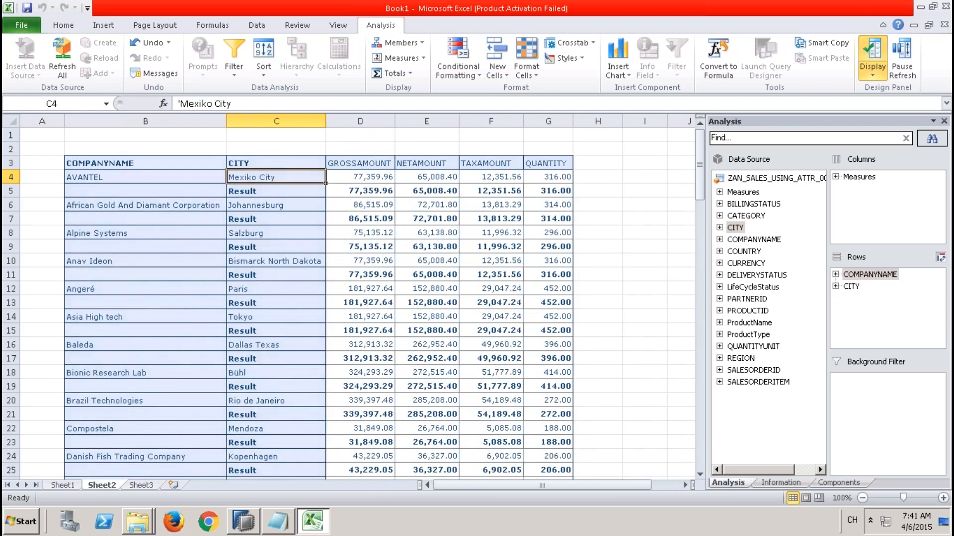
key(Delete)
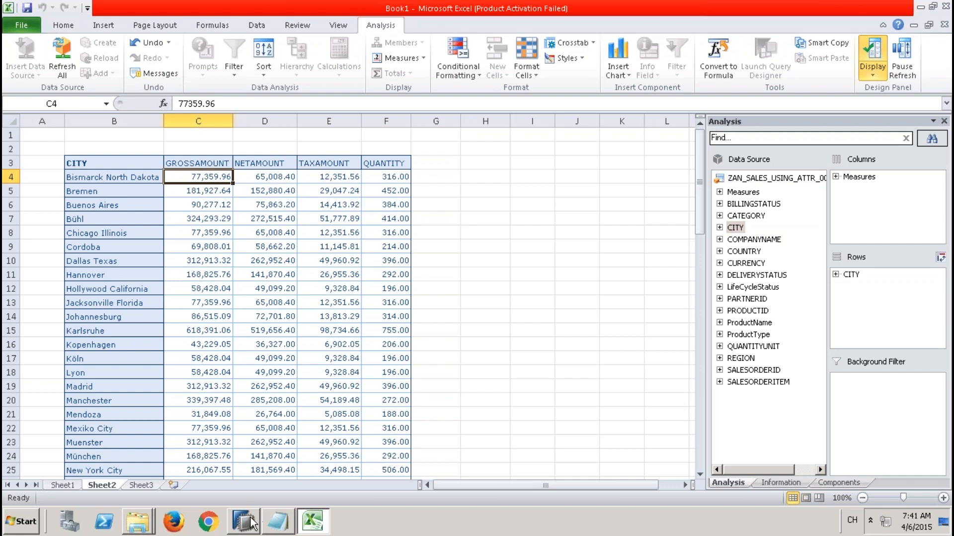
Step: Switch to SAP HANA Studio and close the ZAT_BP_001 and ZAN_SALES_USING_ATTR_001 editors, saving the changes to the analytic view
mouse_move(252, 523)
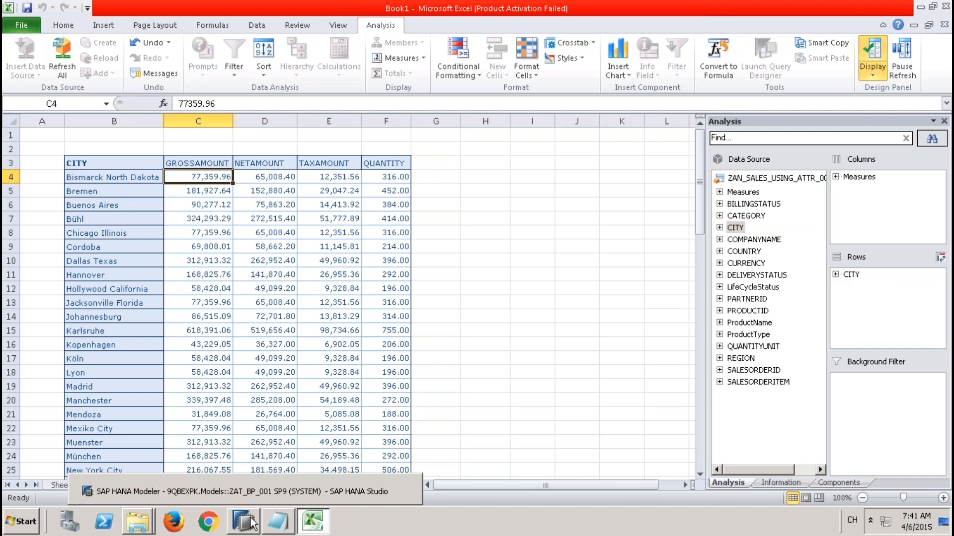
click(252, 522)
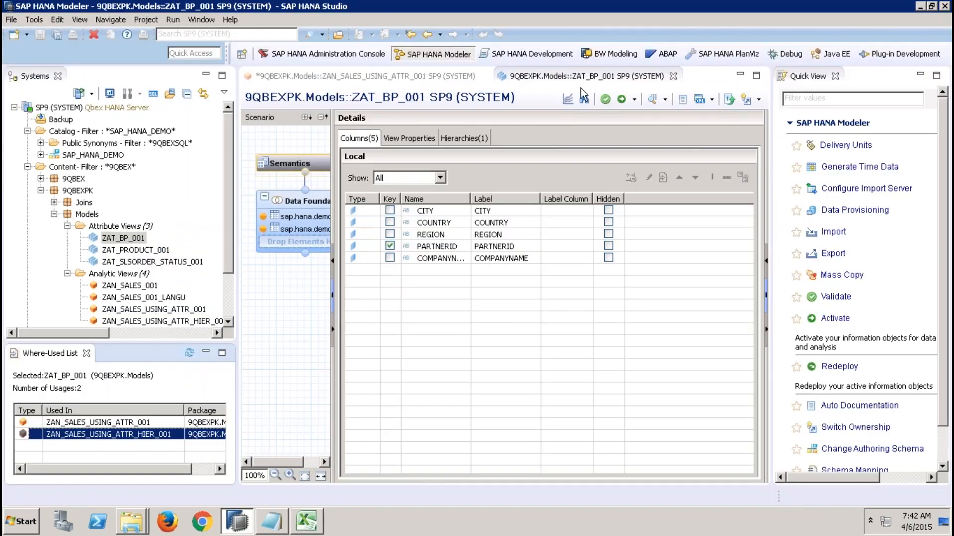
click(673, 77)
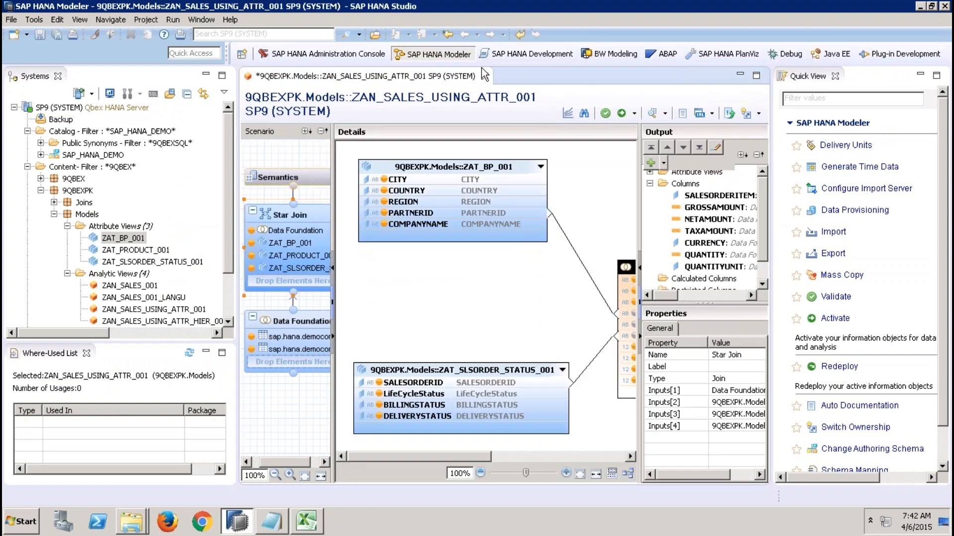
click(485, 77)
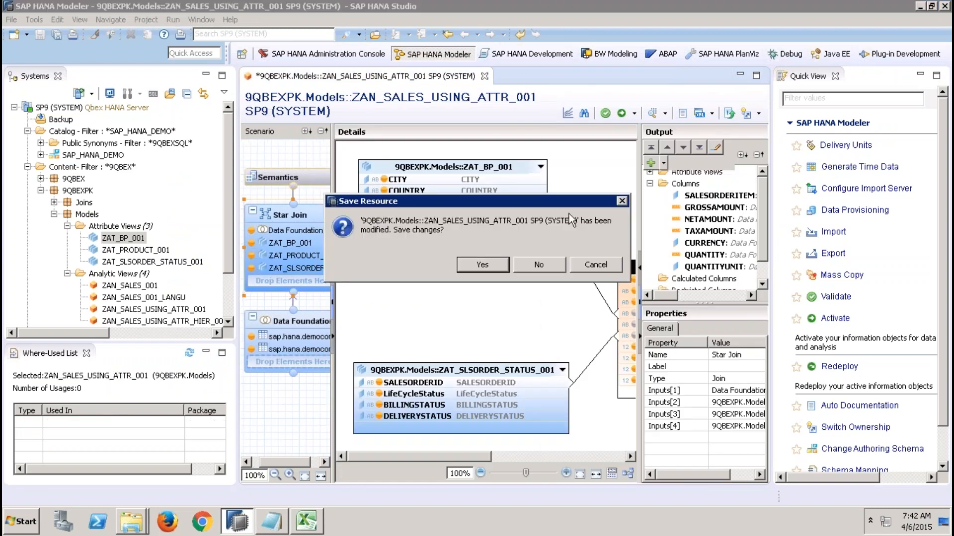
click(495, 262)
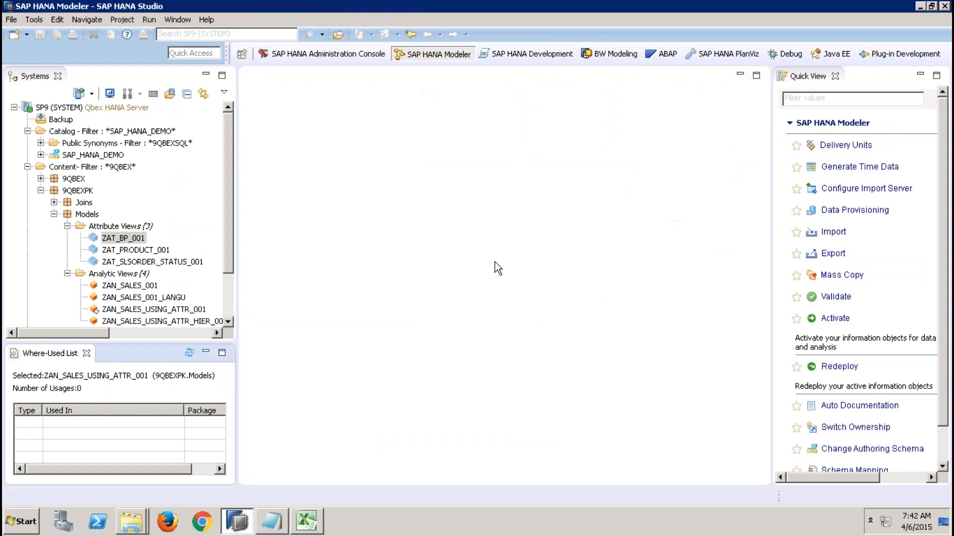
Step: Open attribute view ZAT_BP_001 and add STREET from the Data Foundation's address table to its output columns
click(229, 322)
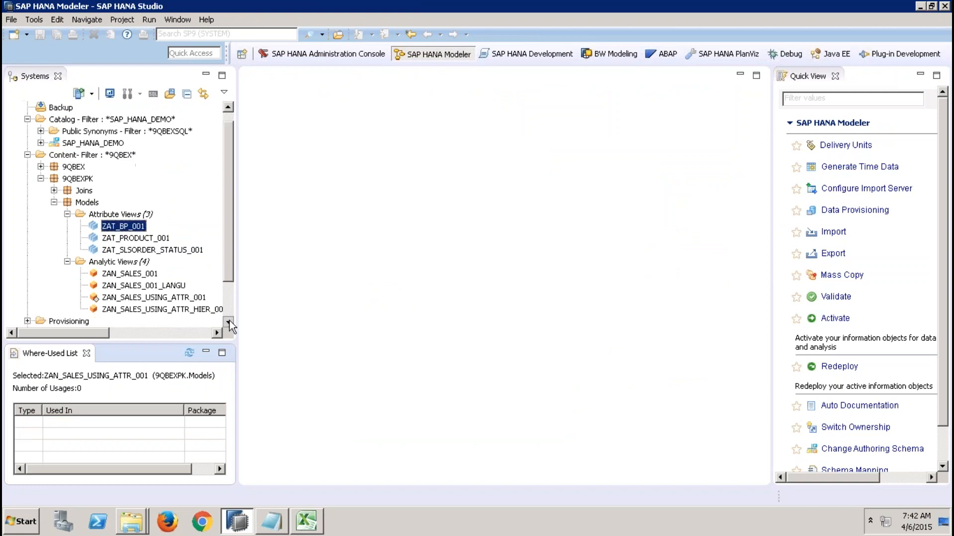
click(229, 321)
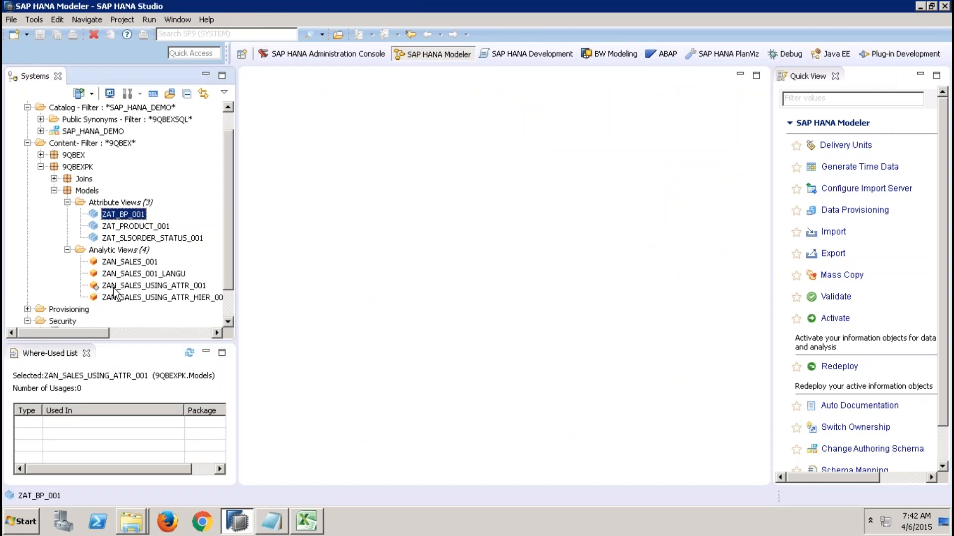
double_click(135, 216)
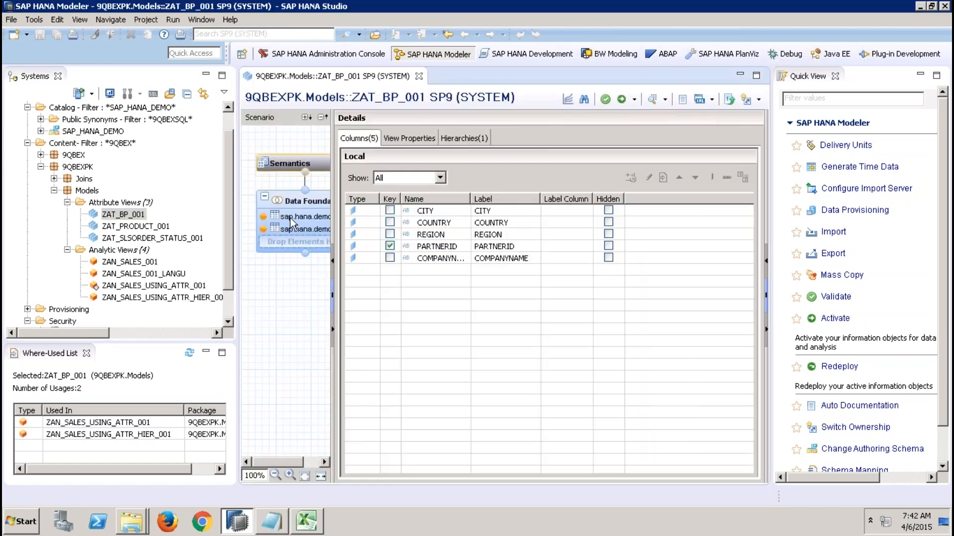
click(302, 200)
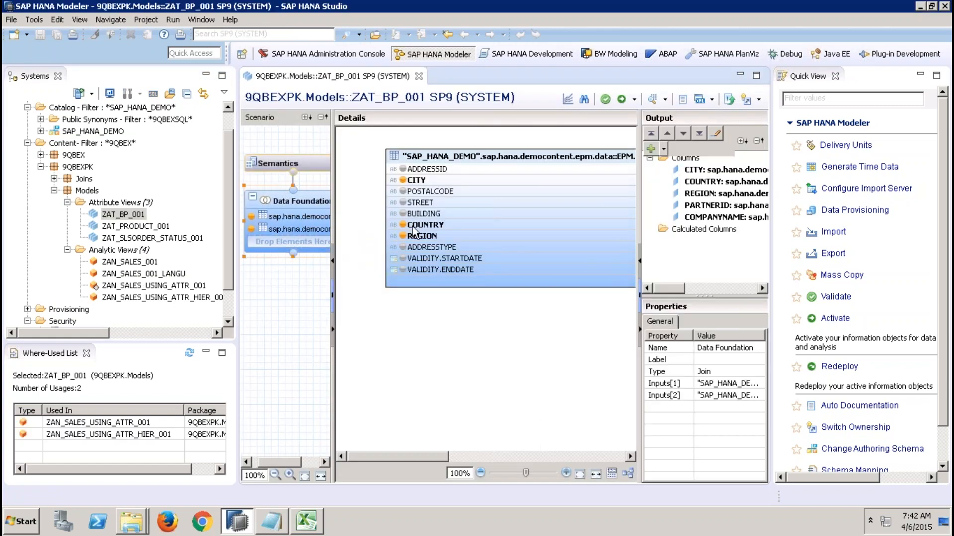
click(403, 202)
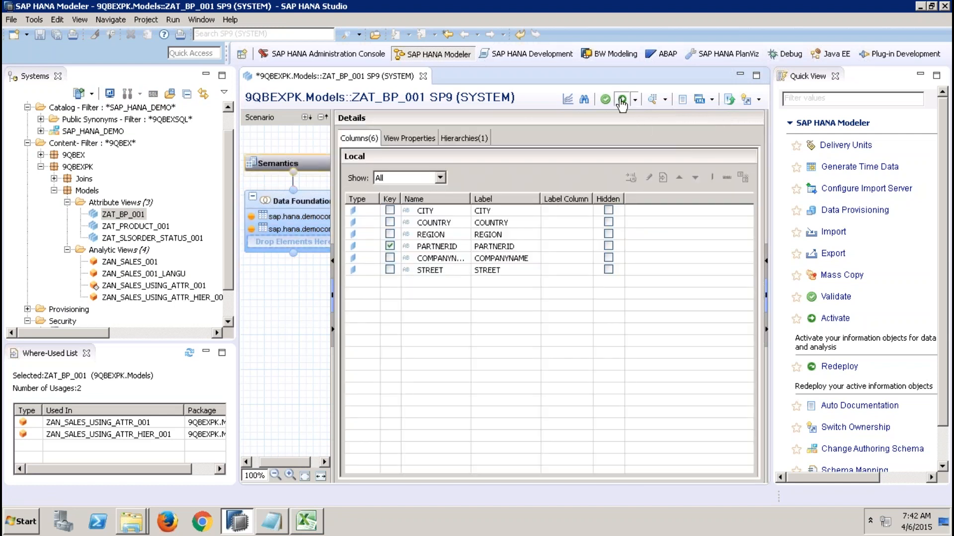
Step: Save and activate attribute view ZAT_BP_001, and close its editor, the Job Log and the Quick View
click(621, 100)
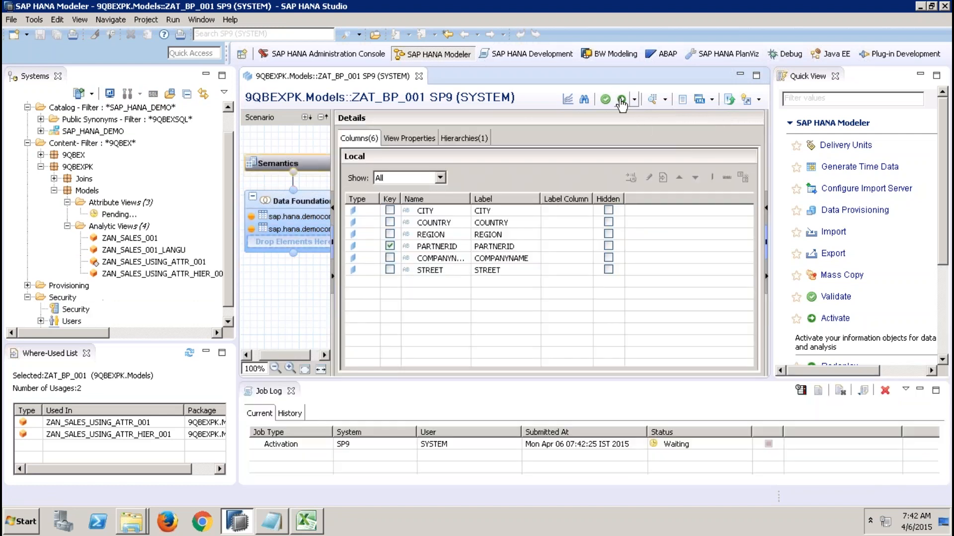
click(418, 76)
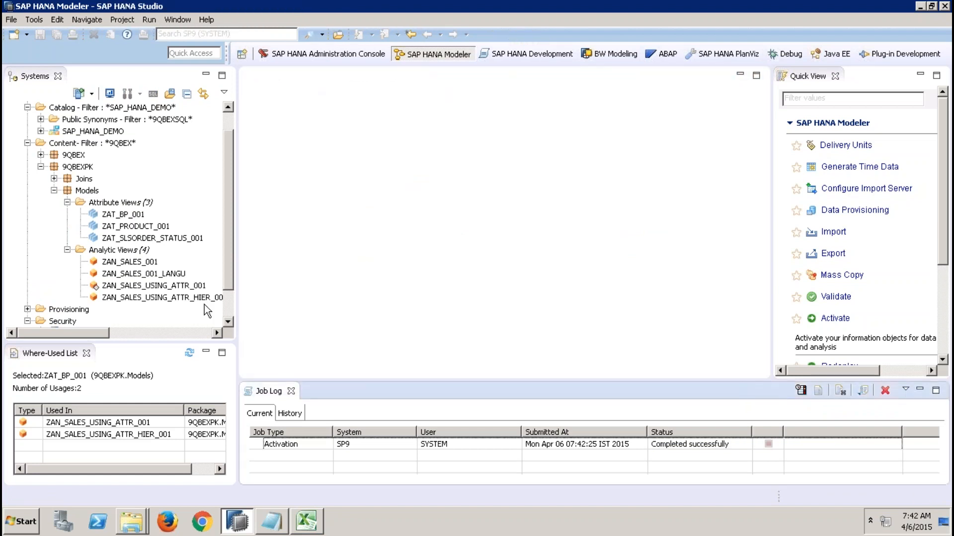
click(291, 390)
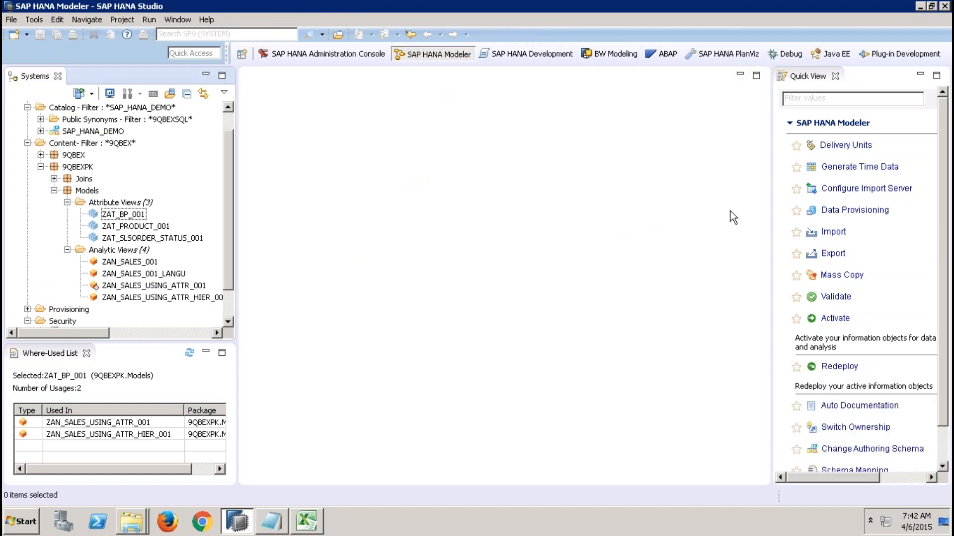
click(835, 76)
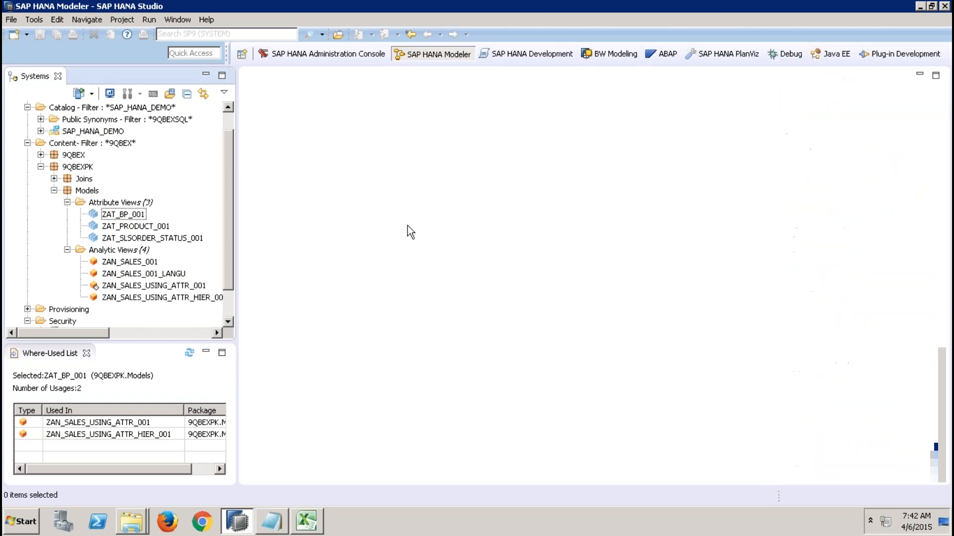
Step: Review the shared columns in the Semantics node of analytic view ZAN_SALES_USING_ATTR_001, and activate and close the view
double_click(166, 286)
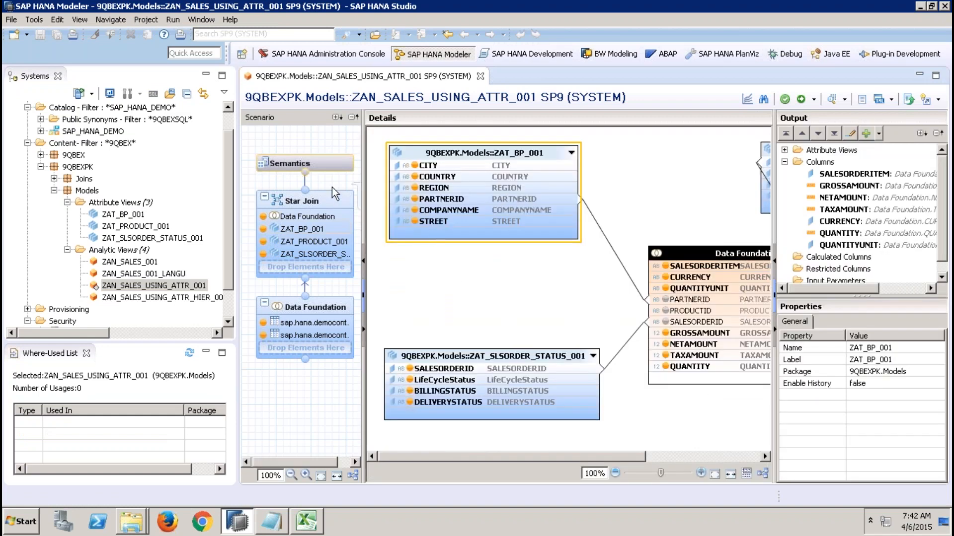
click(330, 162)
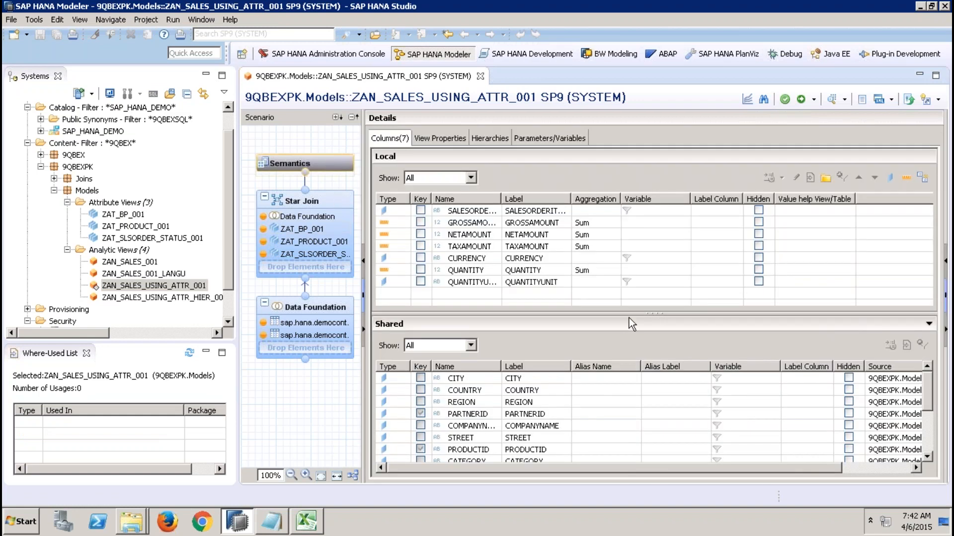
drag(630, 314, 616, 226)
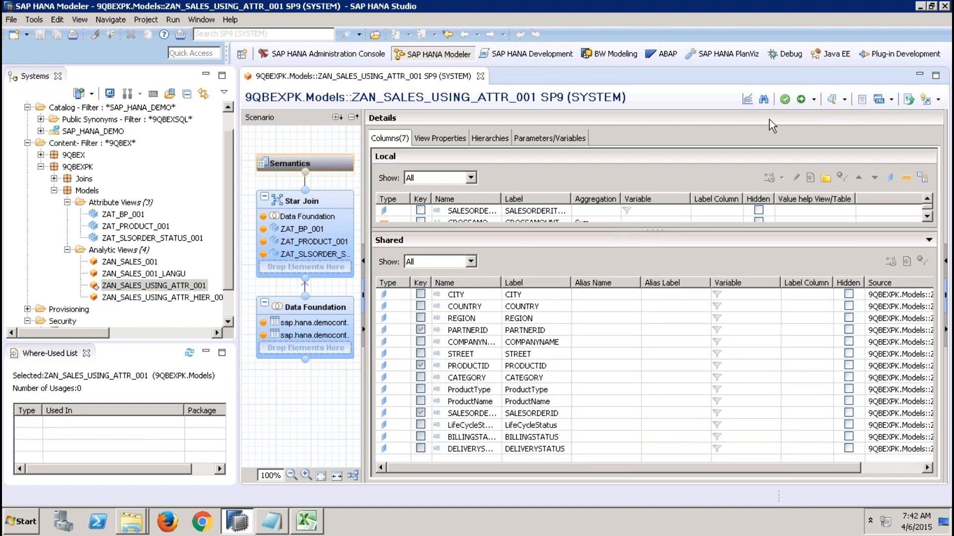
click(803, 99)
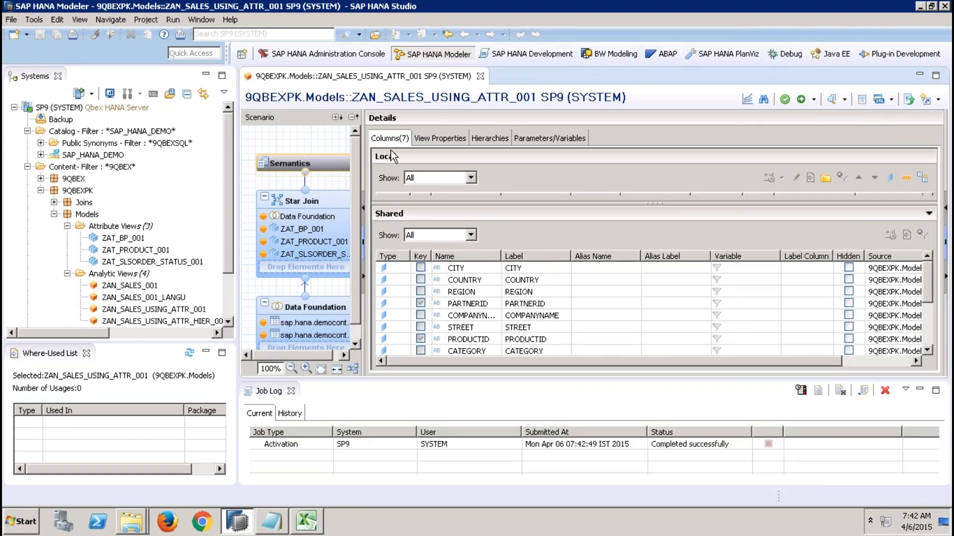
click(481, 77)
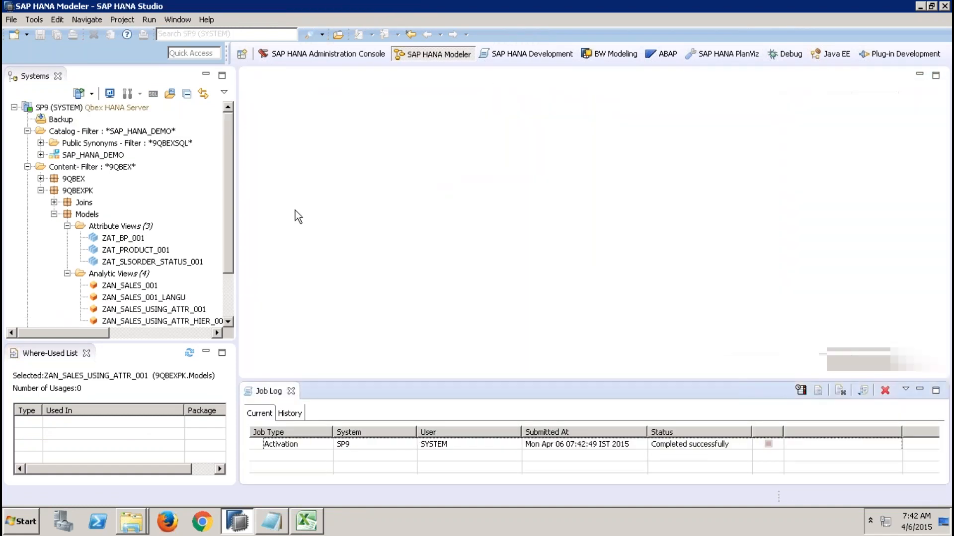
Step: Open the Star Join of analytic view ZAN_SALES_USING_ATTR_HIER_001 and close the Job Log
click(228, 294)
double_click(204, 264)
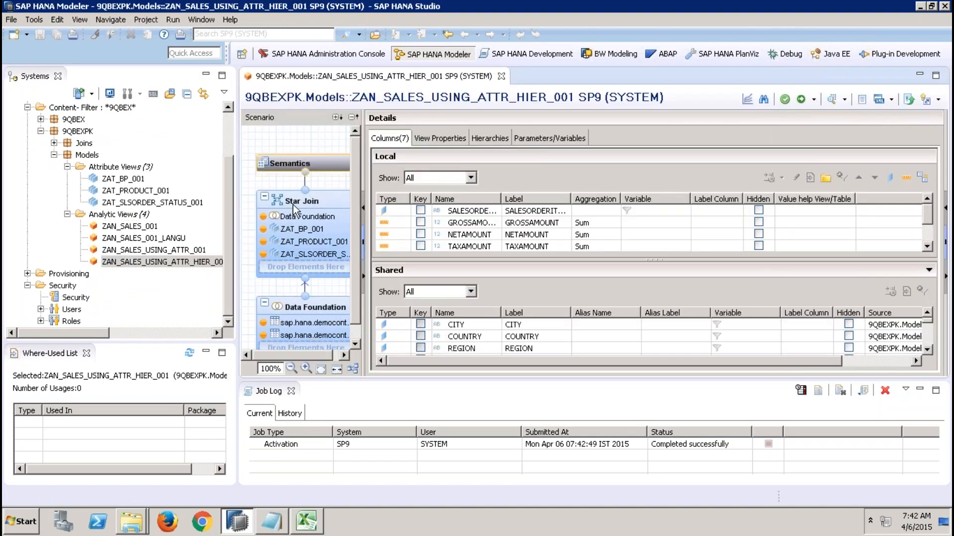
click(293, 206)
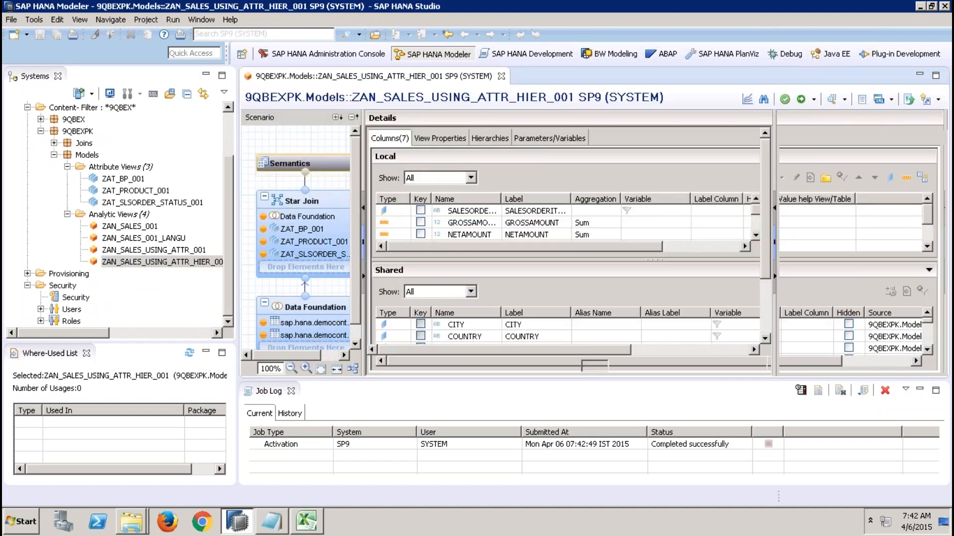
click(291, 391)
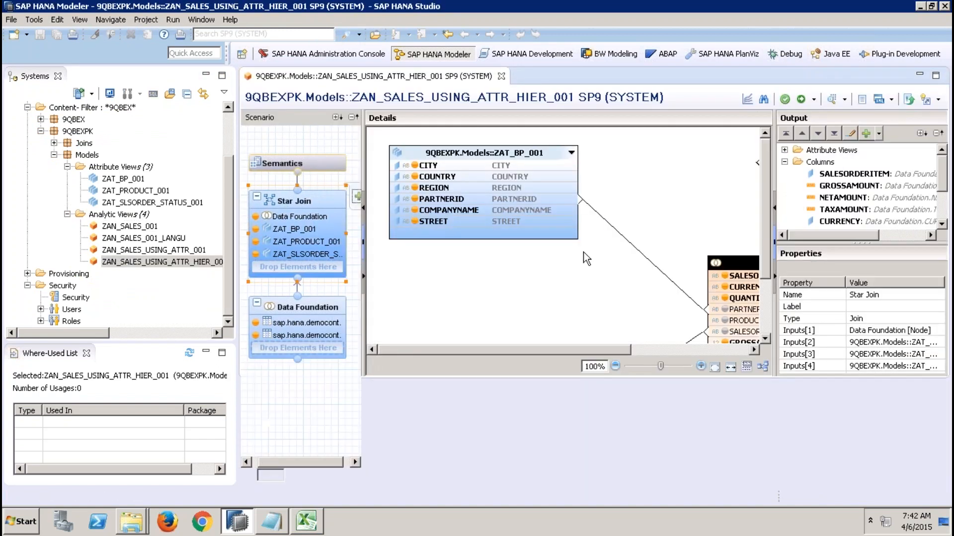
Step: Redeploy analytic view ZAN_SALES_USING_ATTR_HIER_001, and close its editor, the Job Log and the Where-Used List
click(801, 99)
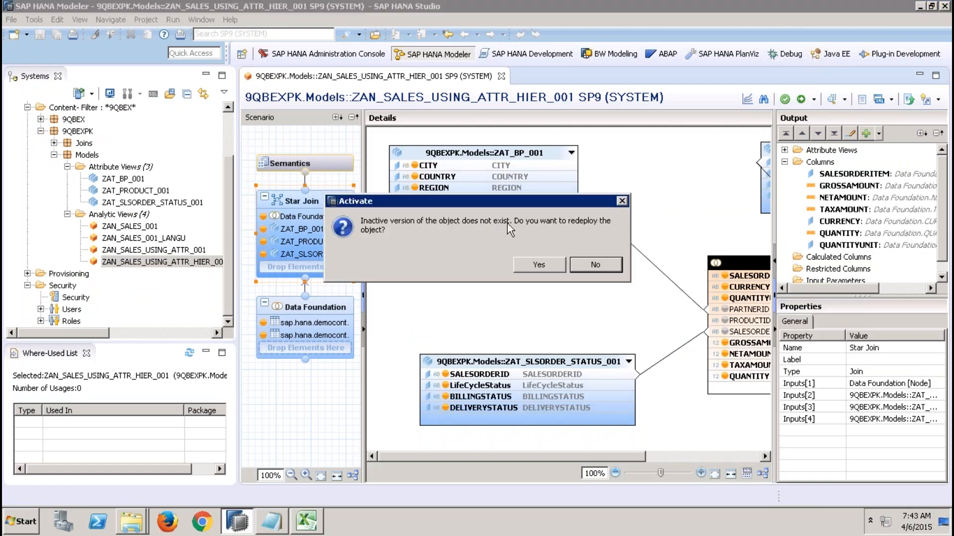
click(532, 263)
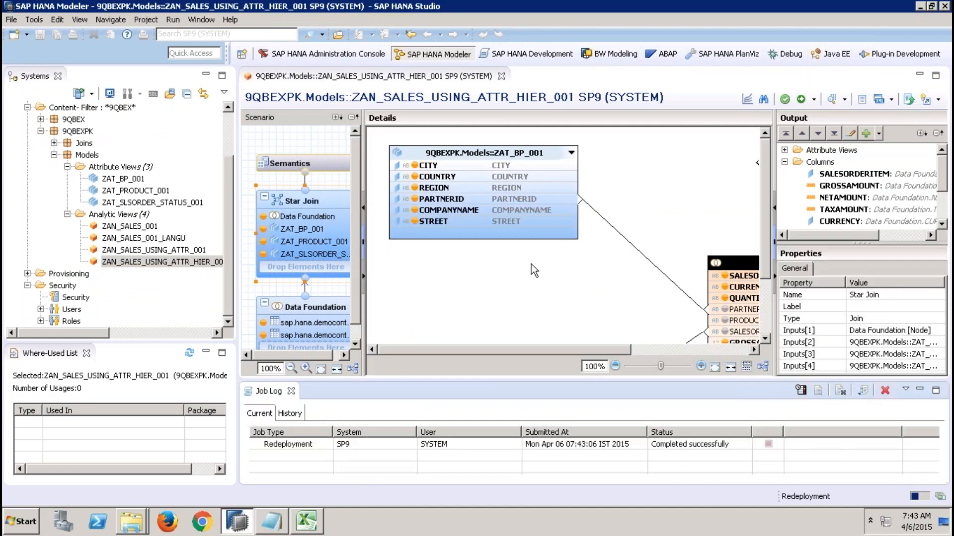
click(291, 391)
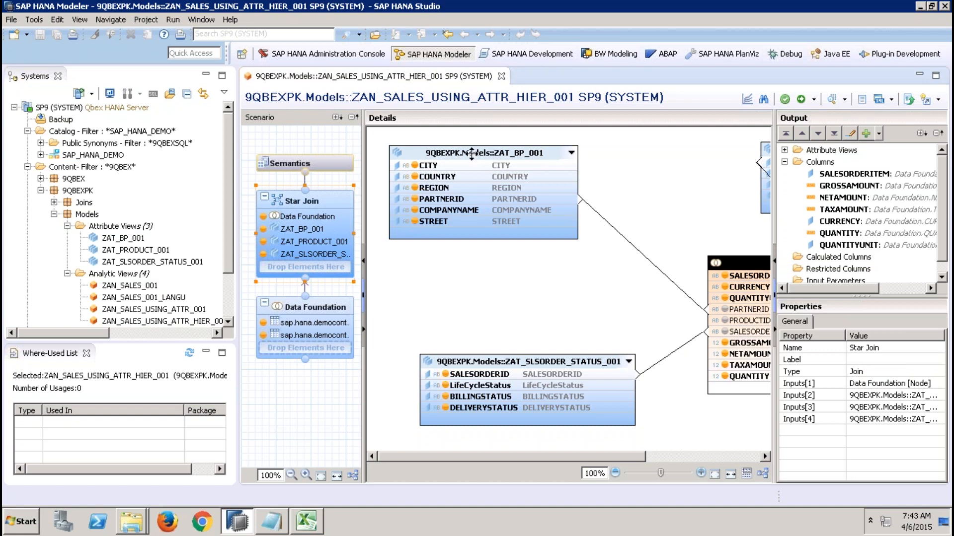
drag(227, 257, 226, 293)
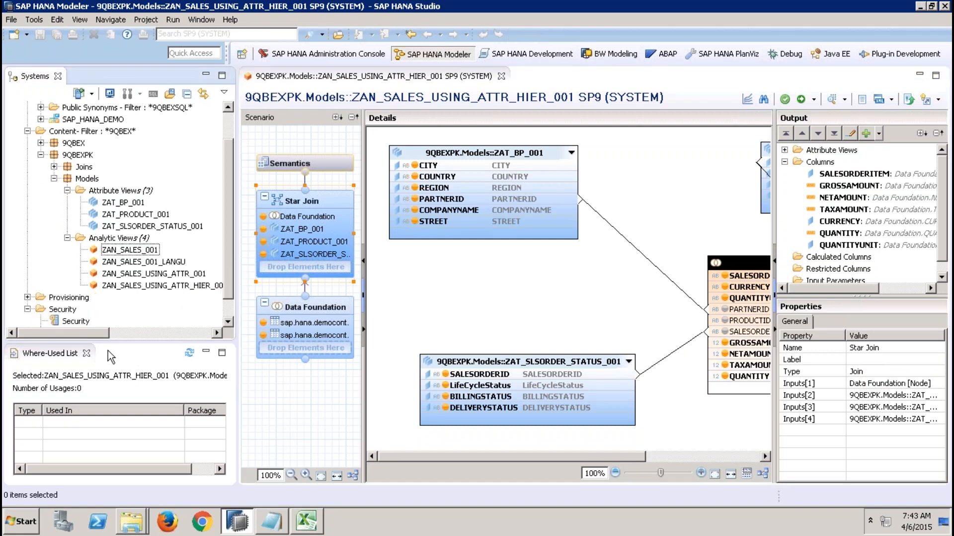
click(86, 353)
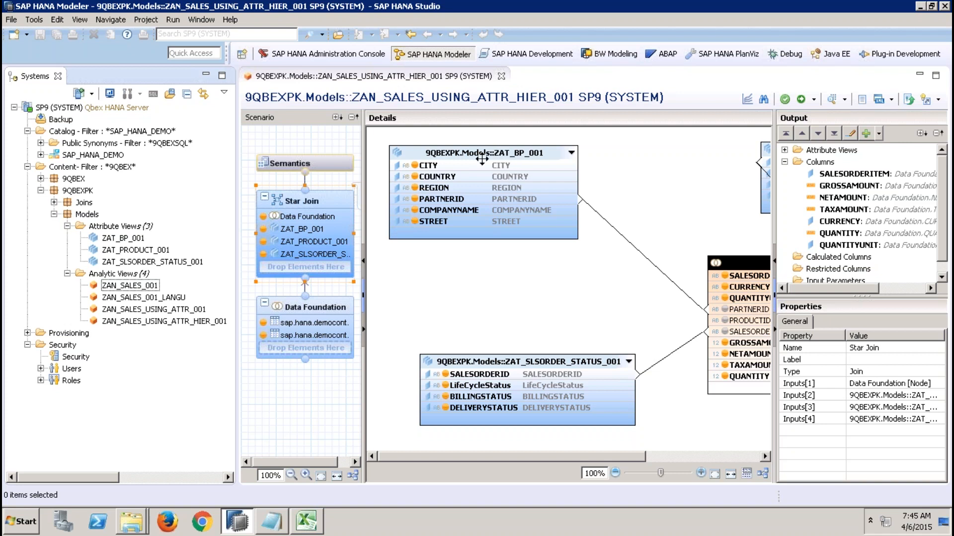
mouse_move(446, 198)
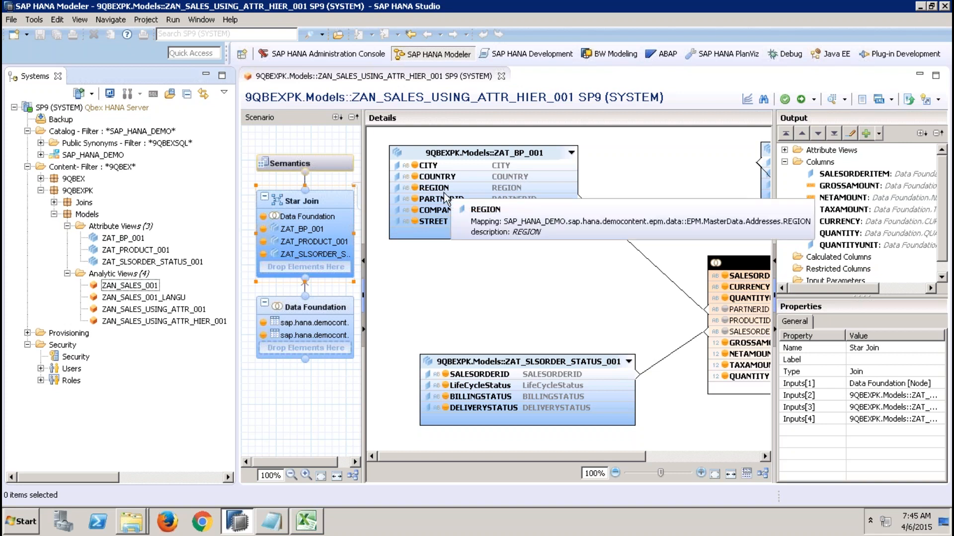
click(502, 77)
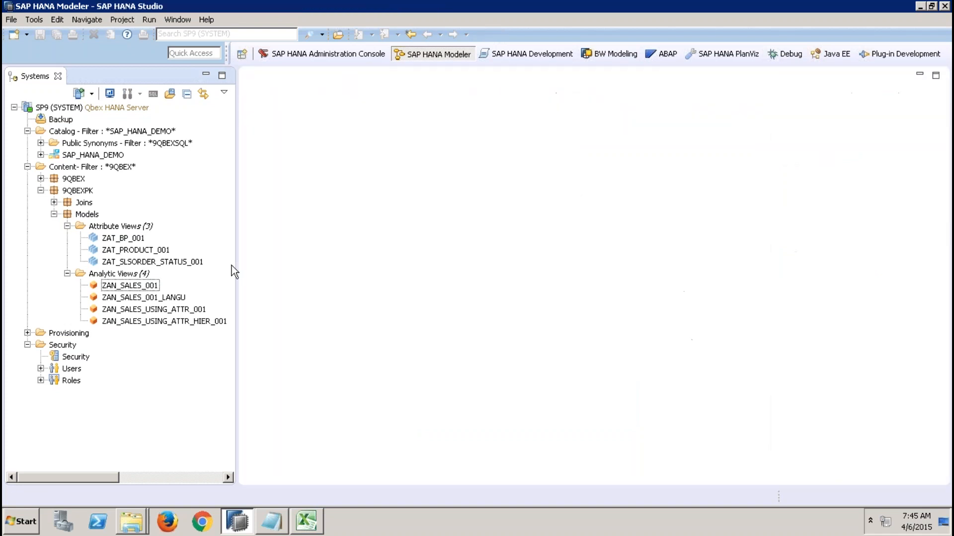
Step: Create an analytic view named and labelled ZAN_BP_REPORTING in package 9QBEXPK.Models
click(124, 277)
right_click(124, 280)
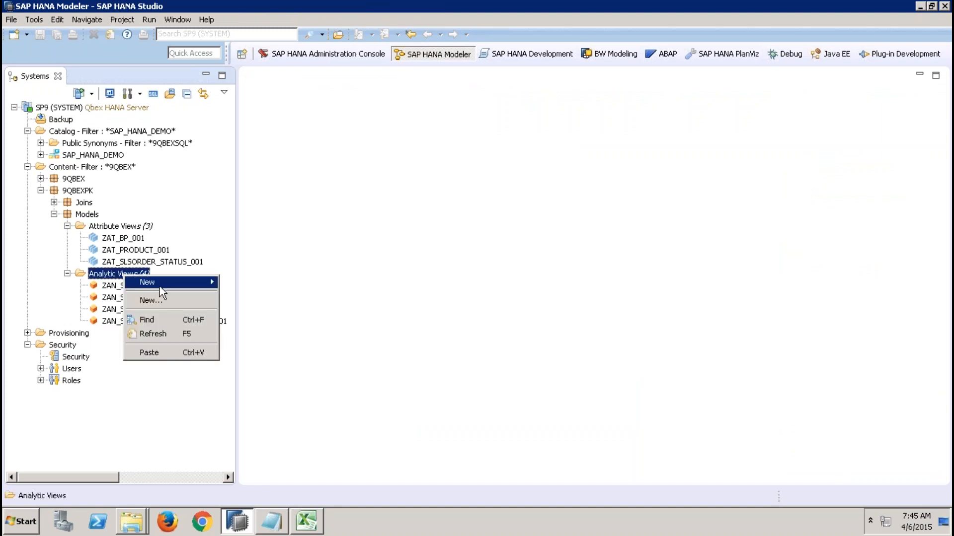
click(175, 302)
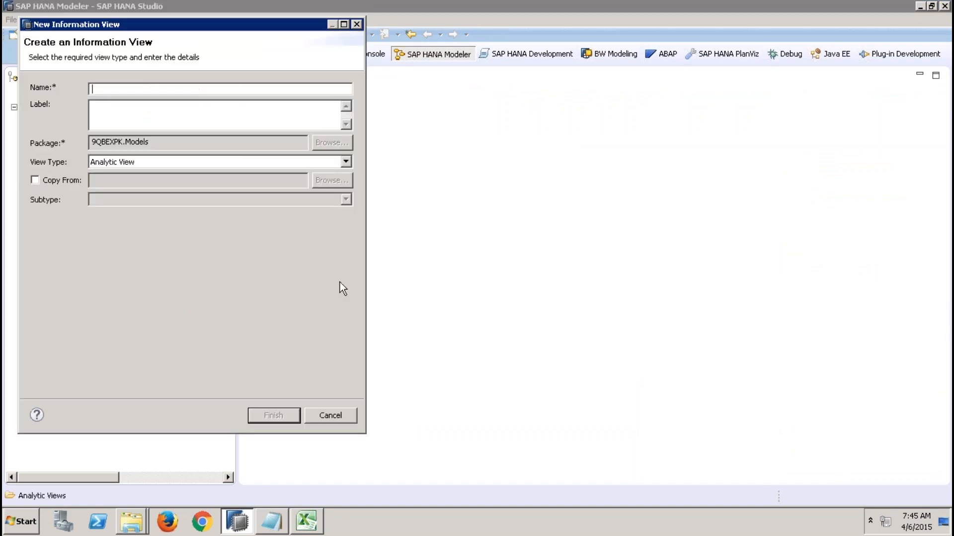
text(ZAN_BP_REPORTING)
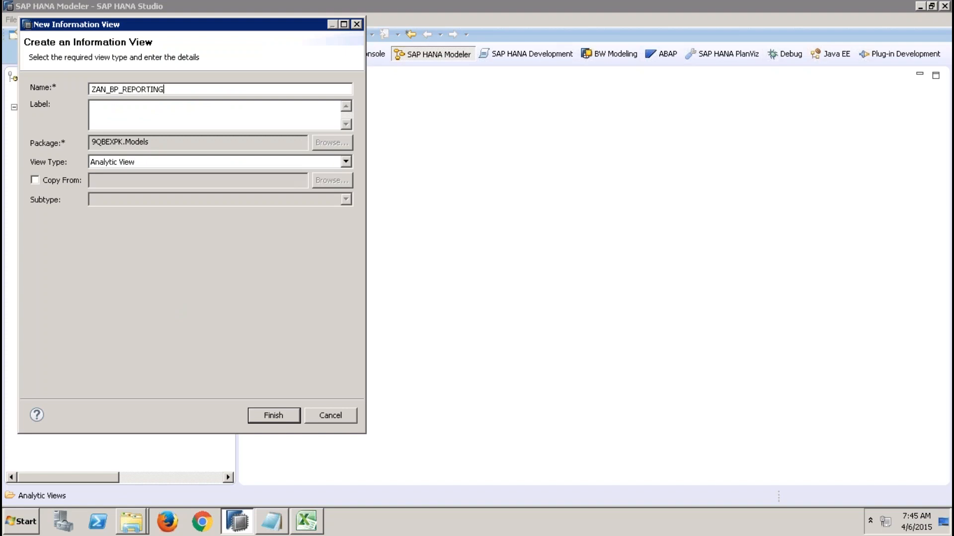
click(268, 107)
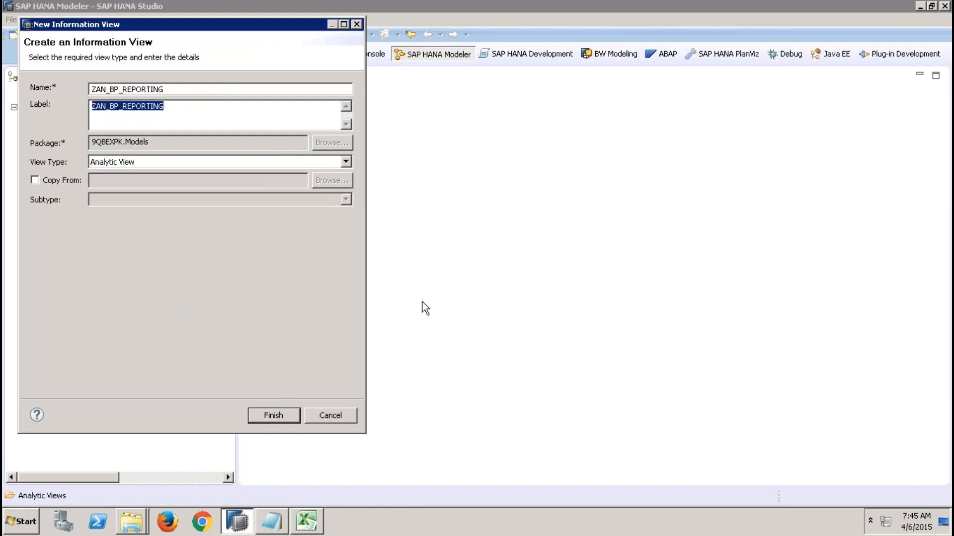
key(Return)
Step: Add the EPM.MasterData tables Addresses and BusinessPartner from SAP_HANA_DEMO to the Data Foundation of ZAN_BP_REPORTING
click(319, 267)
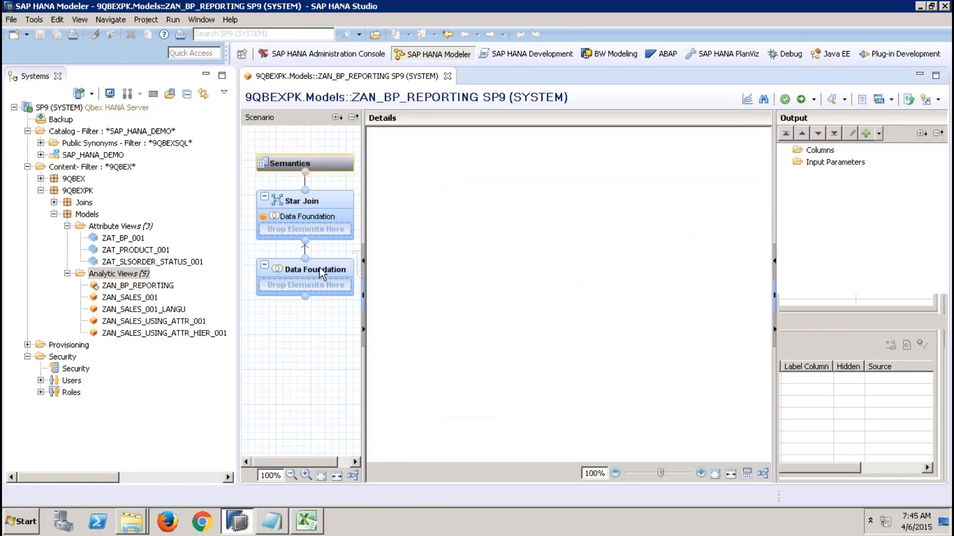
right_click(461, 235)
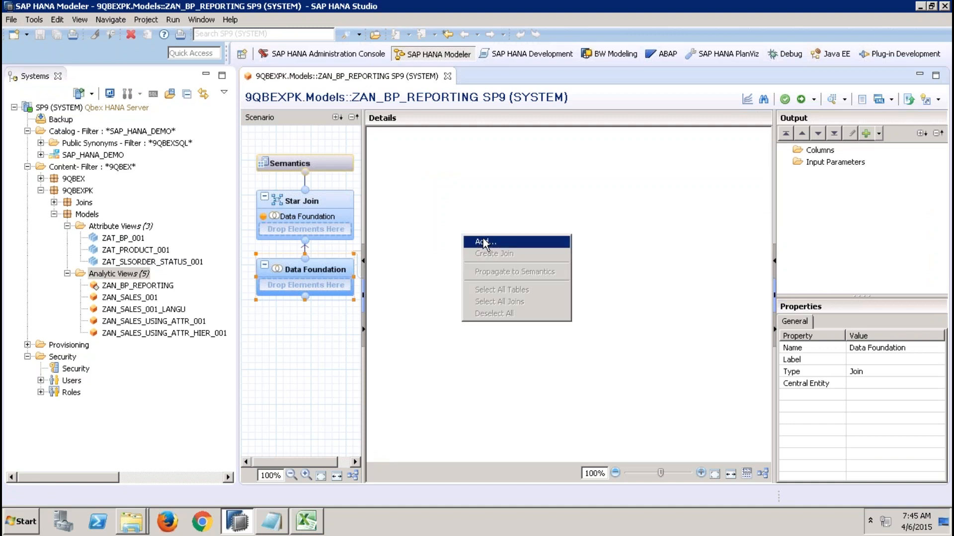
click(481, 238)
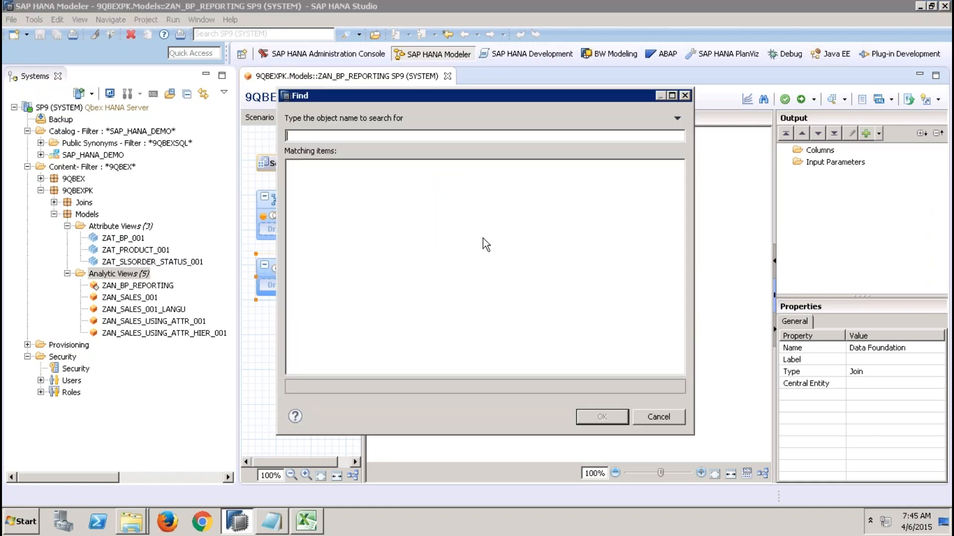
text(sap.hana.)
text(demo)
click(520, 287)
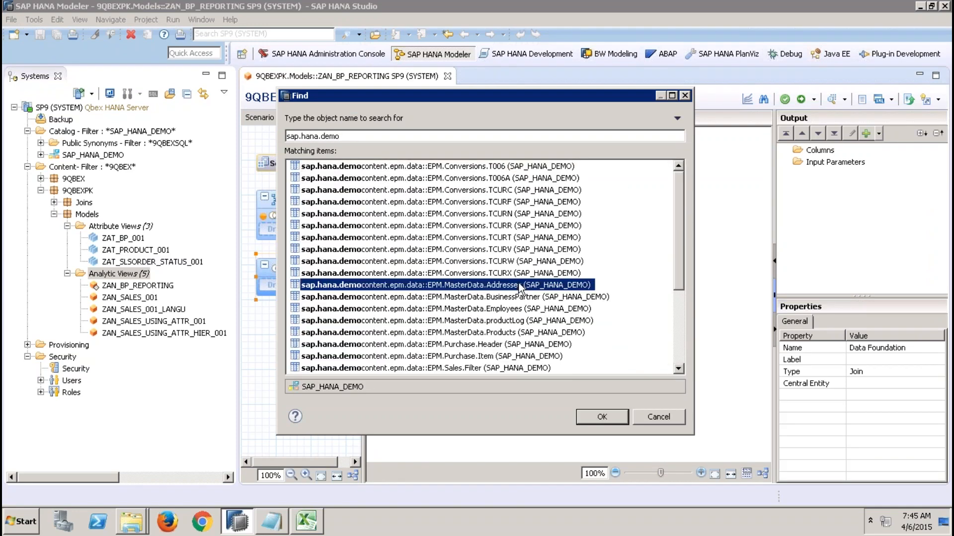
shift+click(520, 297)
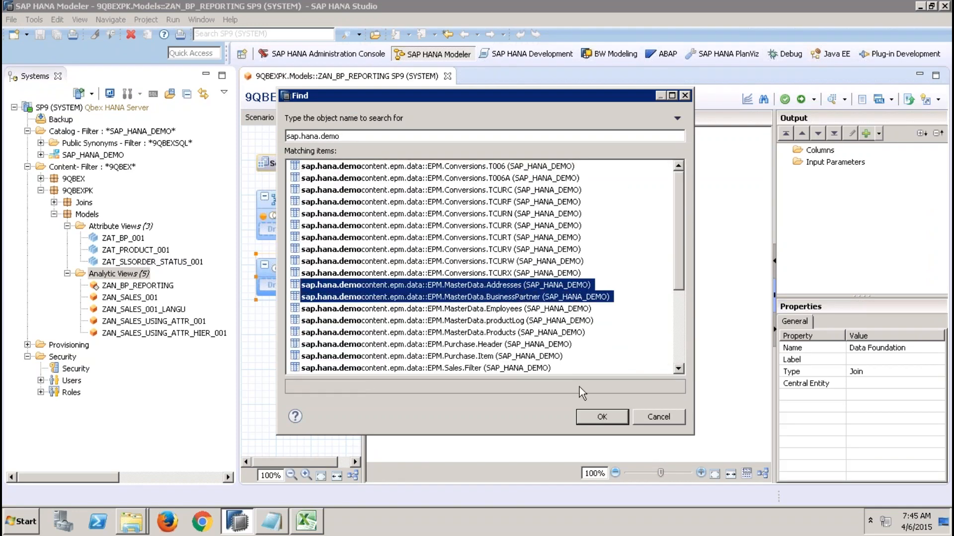
click(588, 416)
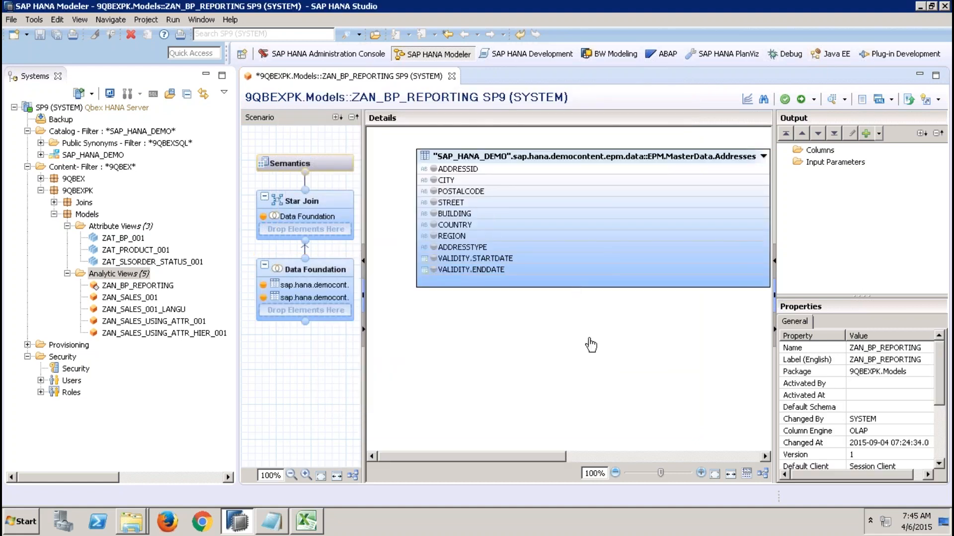
Step: Create a referential join with BusinessPartner as left table and Addresses as right table, linking their ADDRESSID columns
right_click(591, 344)
click(610, 364)
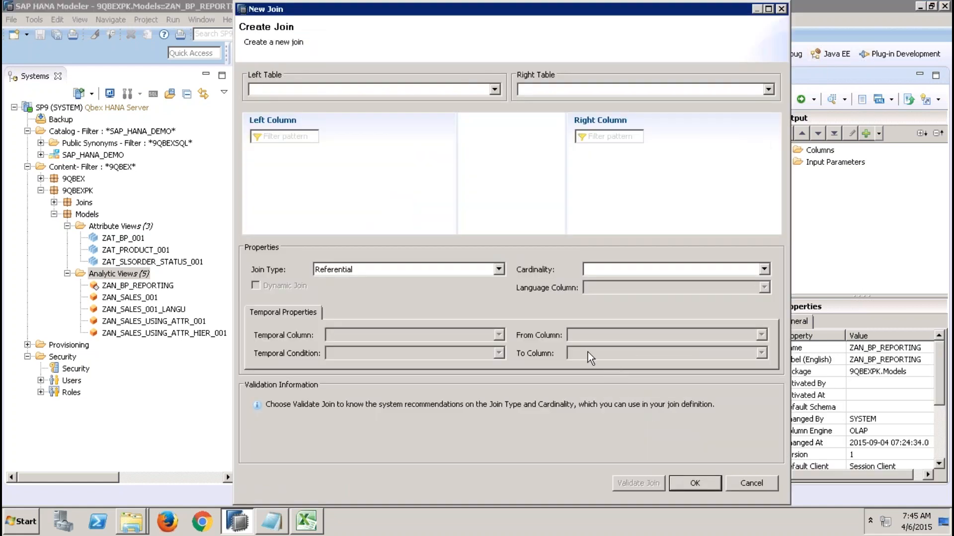
click(343, 88)
click(373, 115)
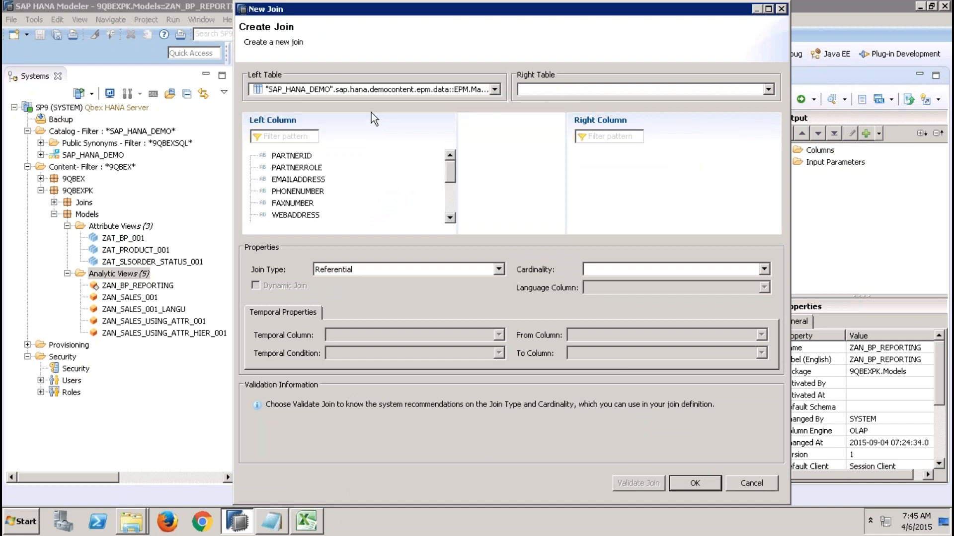
click(542, 89)
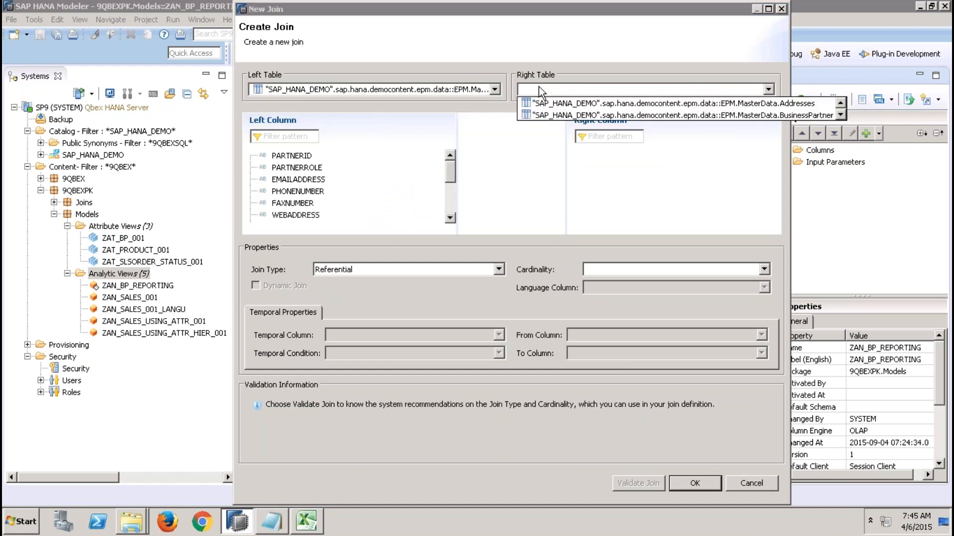
click(565, 104)
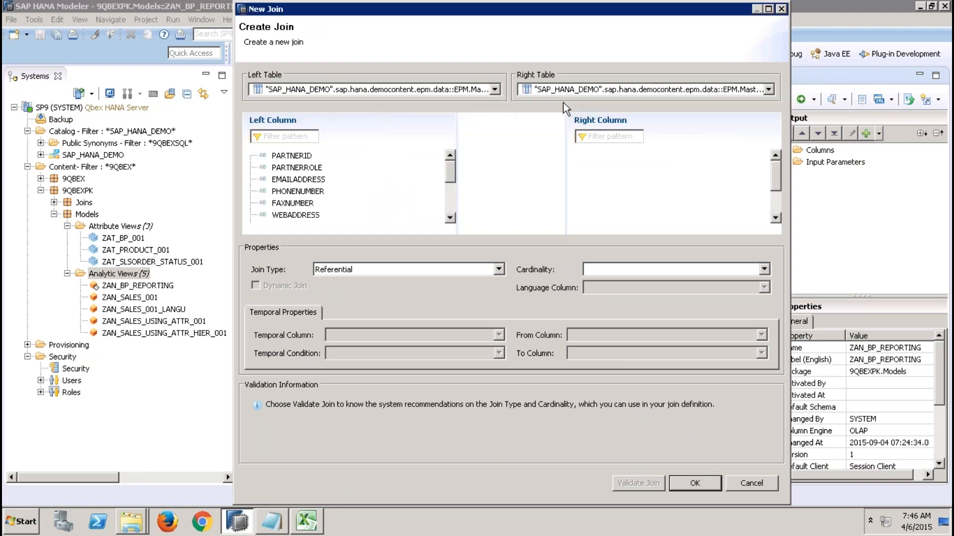
click(453, 205)
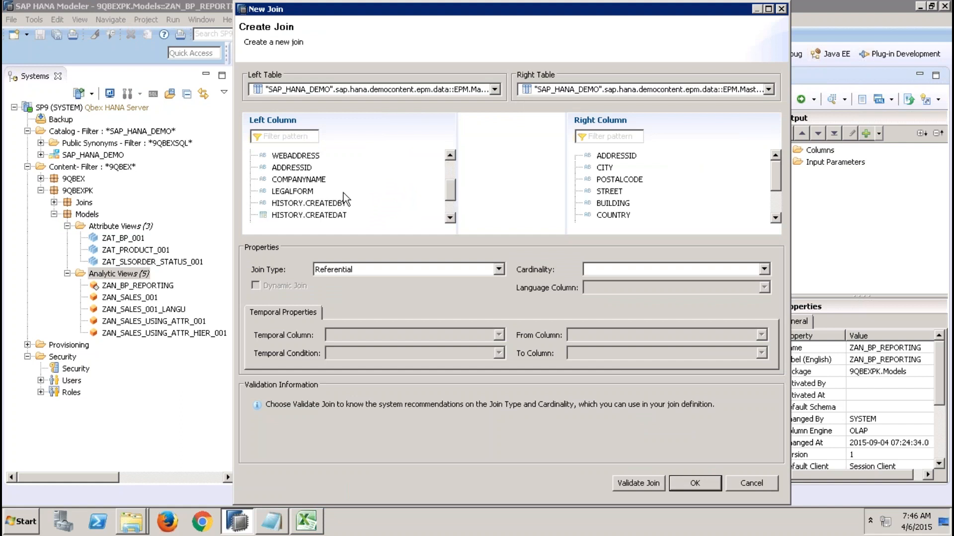
drag(306, 167, 616, 156)
click(690, 484)
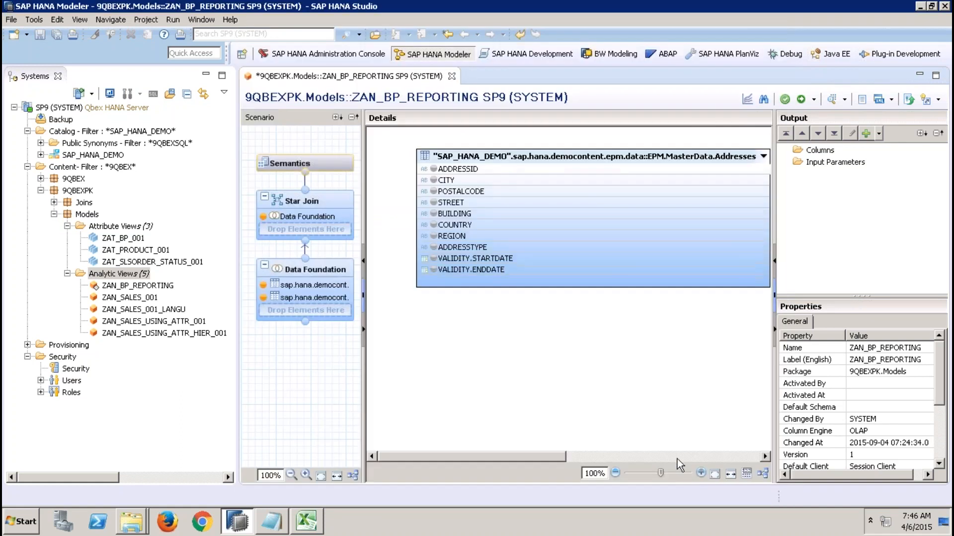
Step: Add CITY, COUNTRY and REGION from Addresses and PARTNERID, COMPANYNAME and CURRENCY from BusinessPartner to the output columns
click(433, 180)
click(434, 225)
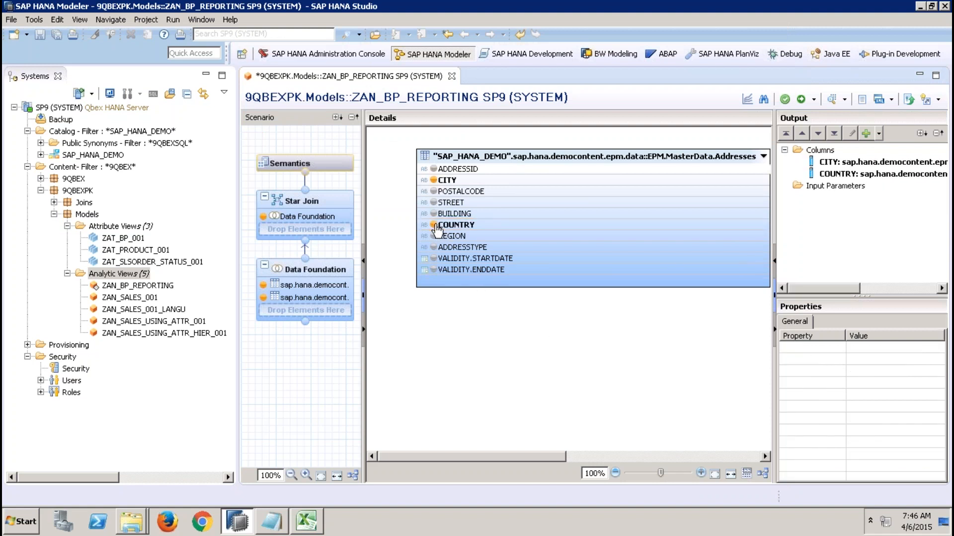
click(436, 237)
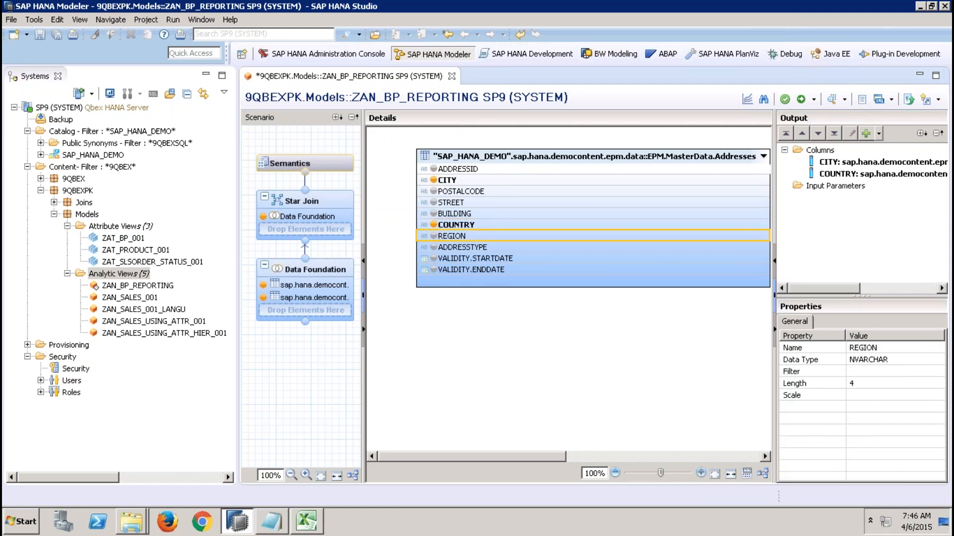
click(434, 237)
click(636, 456)
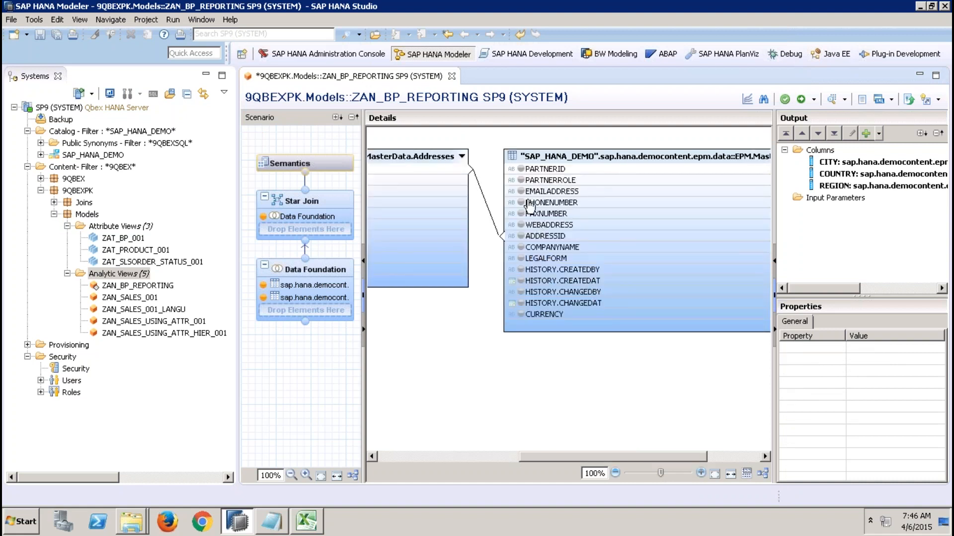
click(521, 169)
click(521, 246)
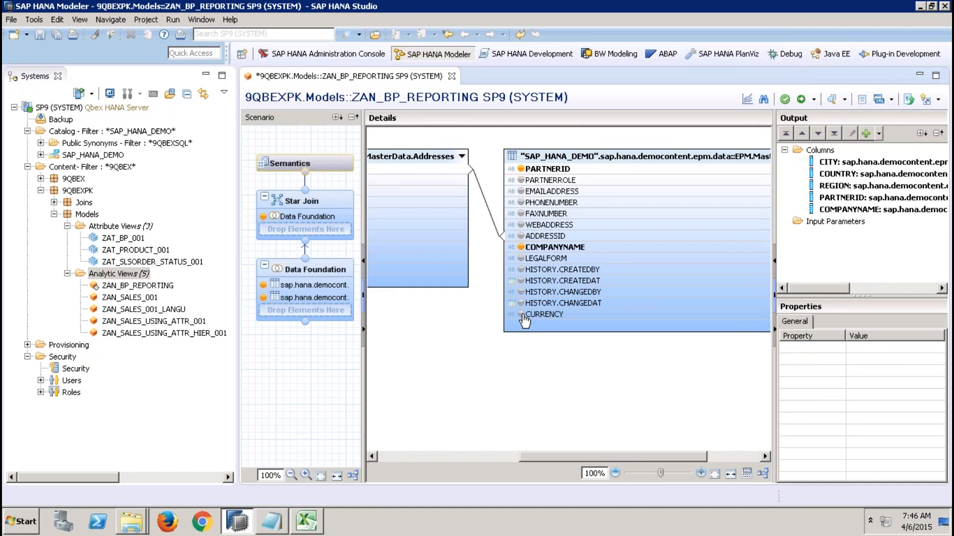
click(521, 314)
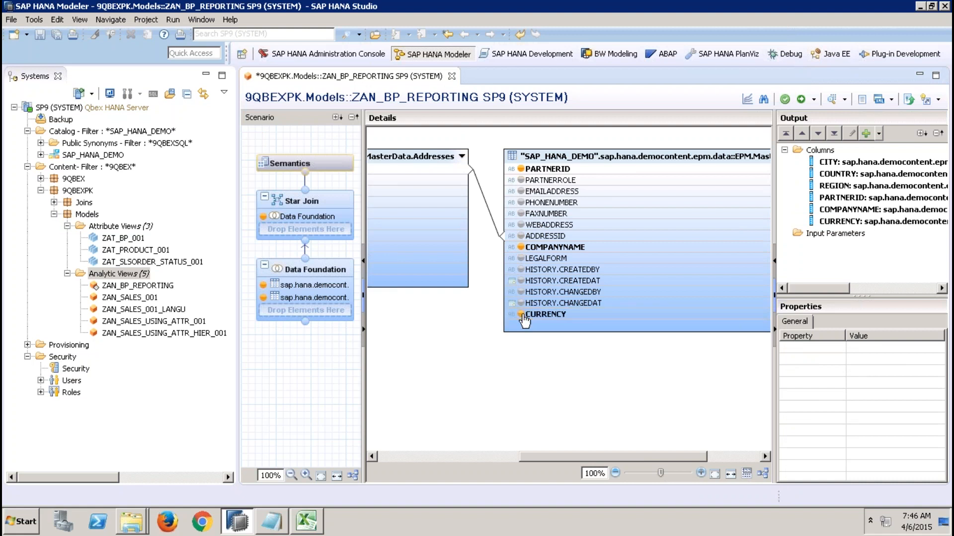
Step: Start a calculated column named counter in the Star Join, with data type INTEGER
click(334, 202)
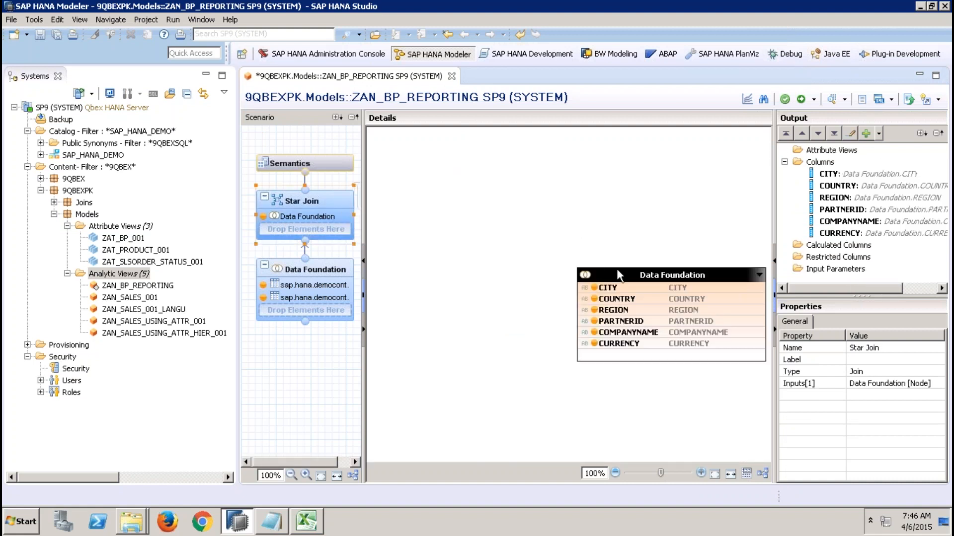
drag(604, 272, 554, 254)
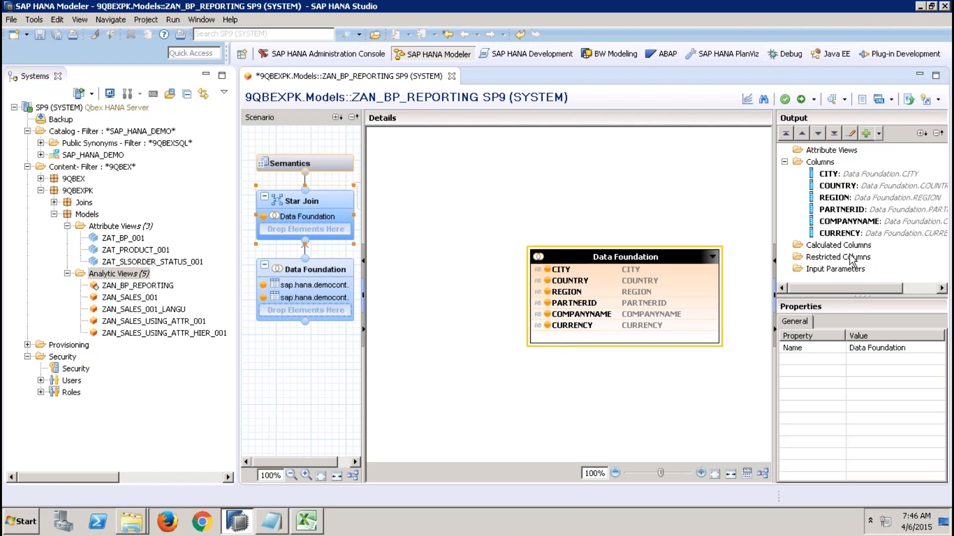
click(839, 246)
right_click(840, 249)
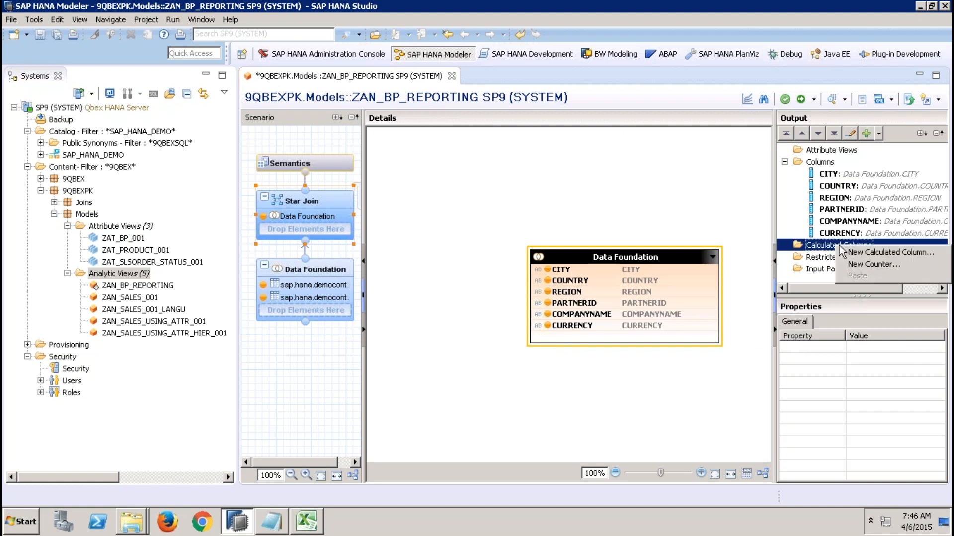
click(869, 254)
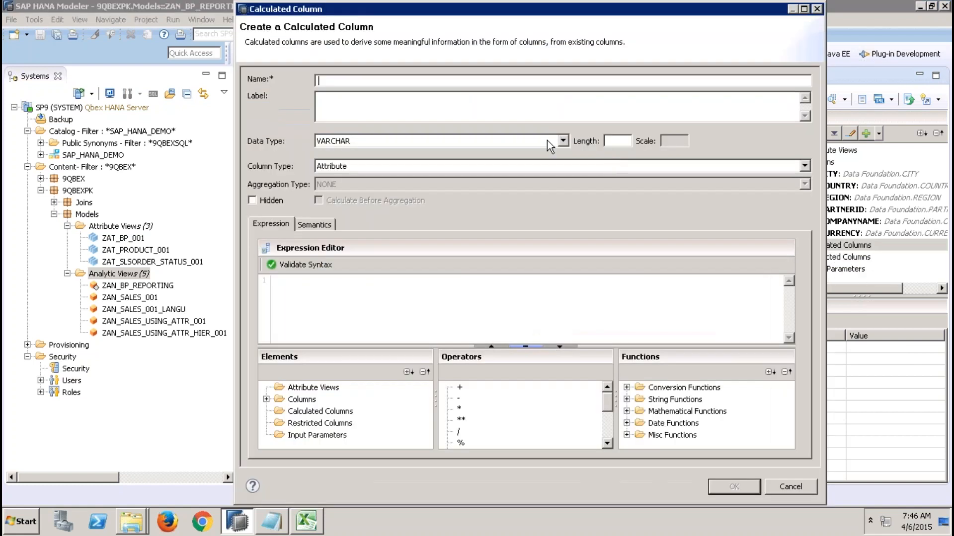
text(counter)
click(419, 143)
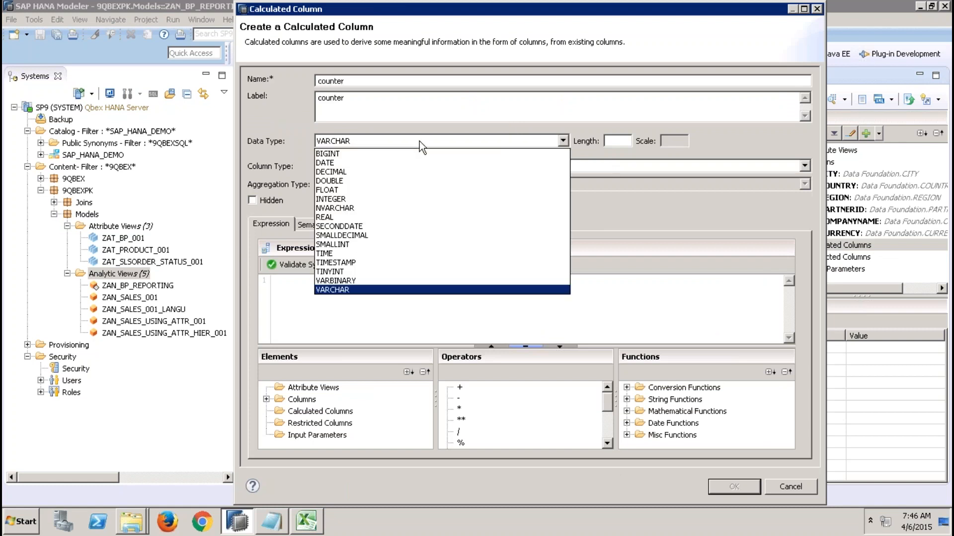
click(345, 198)
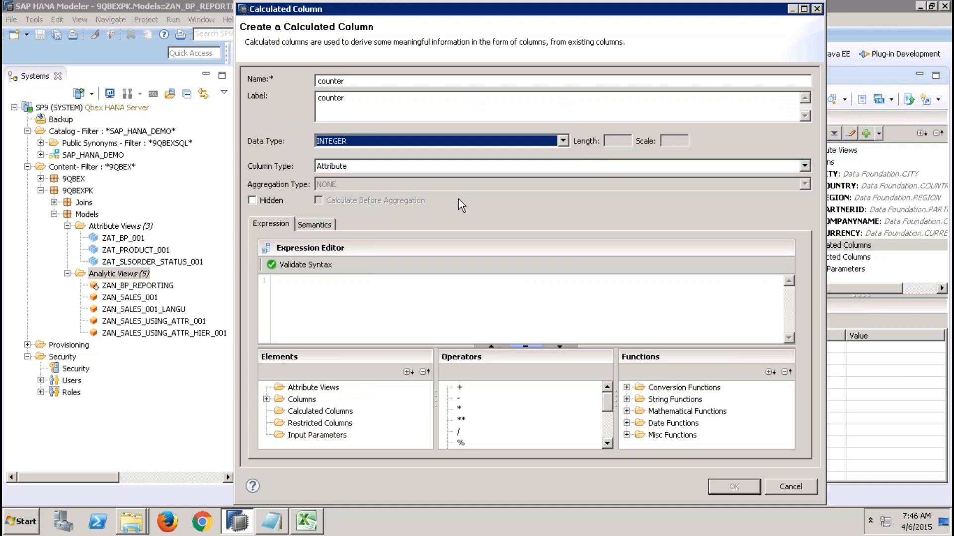
Step: Make the new calculated column a Measure with the expression 1 and create it
click(353, 171)
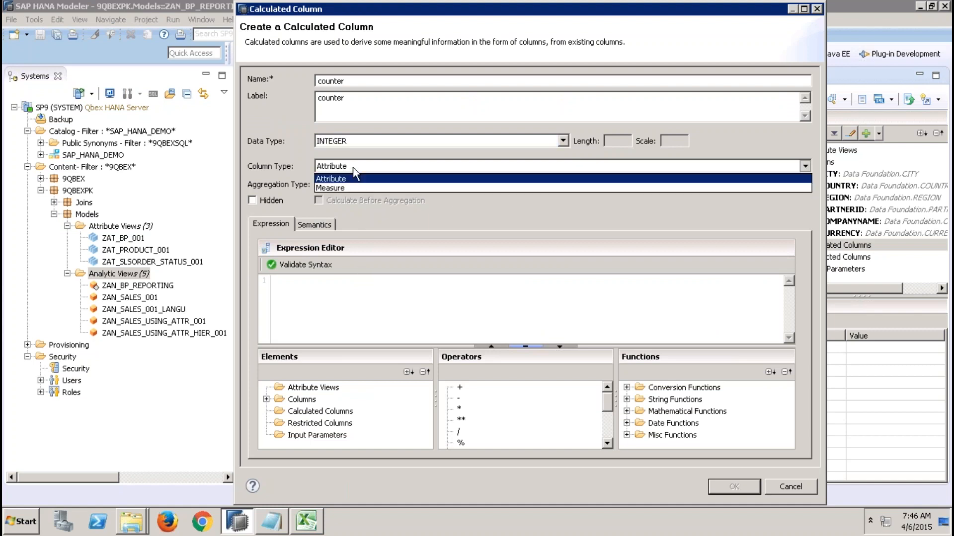
click(335, 187)
click(303, 287)
text(1)
click(720, 484)
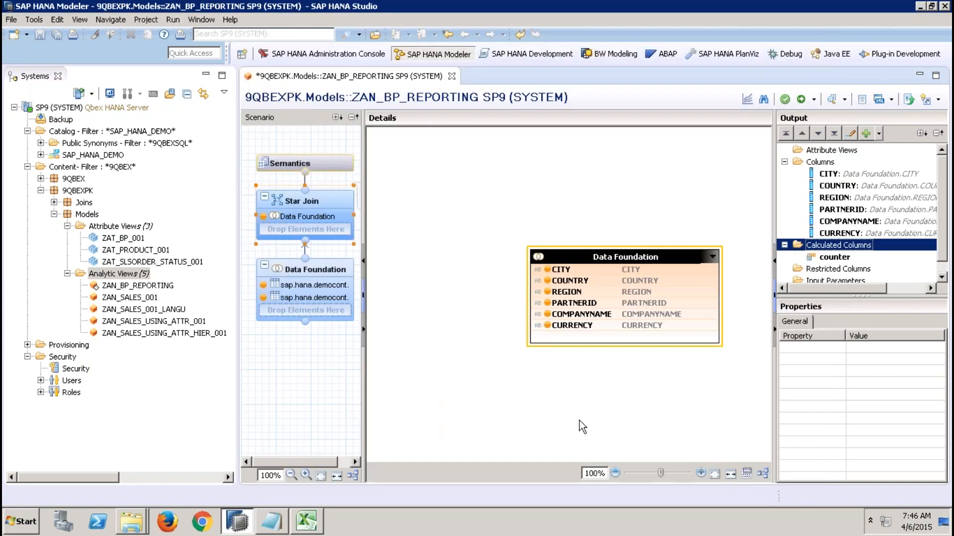
Step: Try to auto-assign the column types in Semantics, and set the type of the counter column to Measure
click(330, 165)
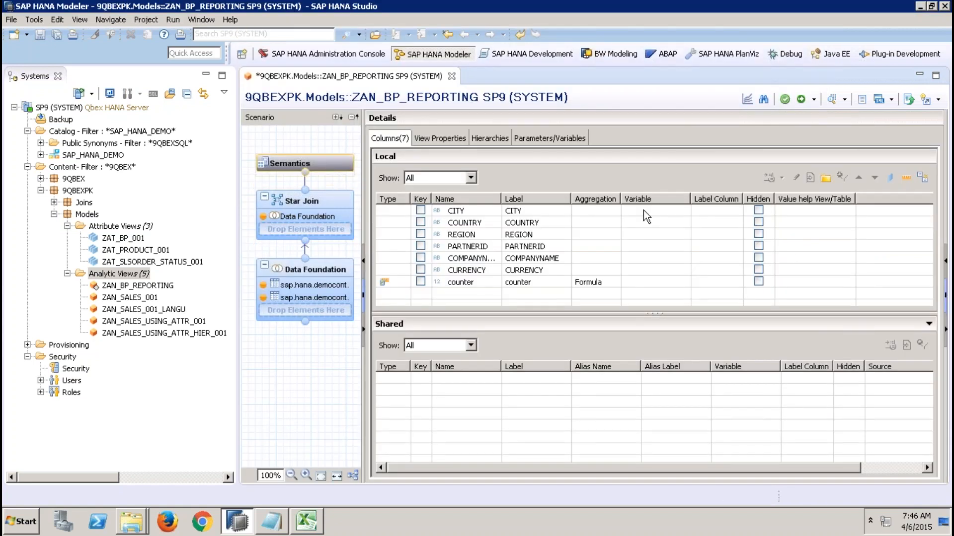
click(921, 176)
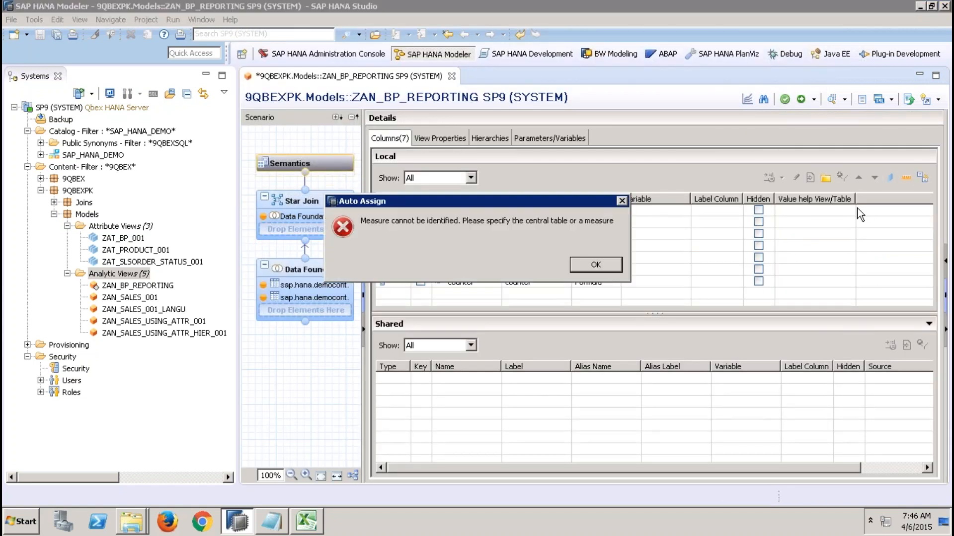
click(602, 266)
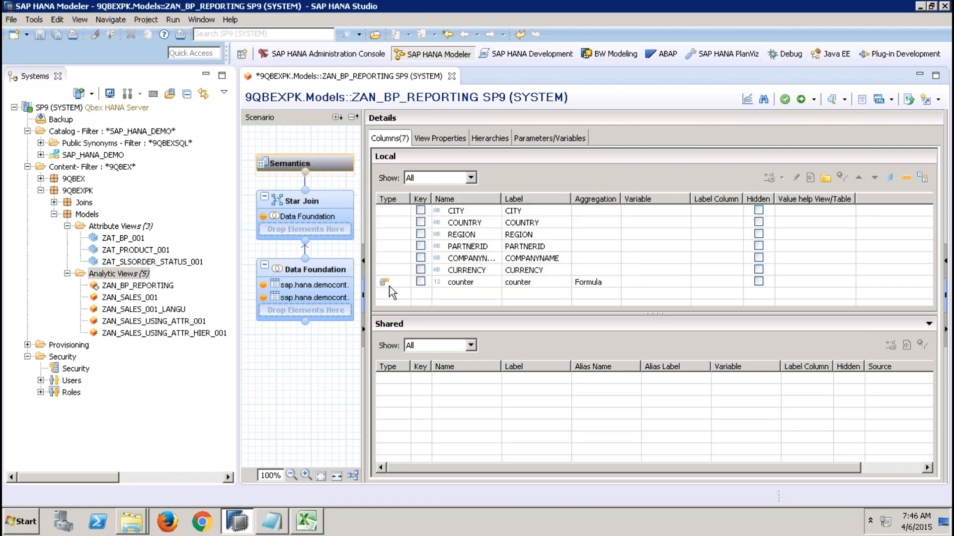
click(397, 282)
click(404, 281)
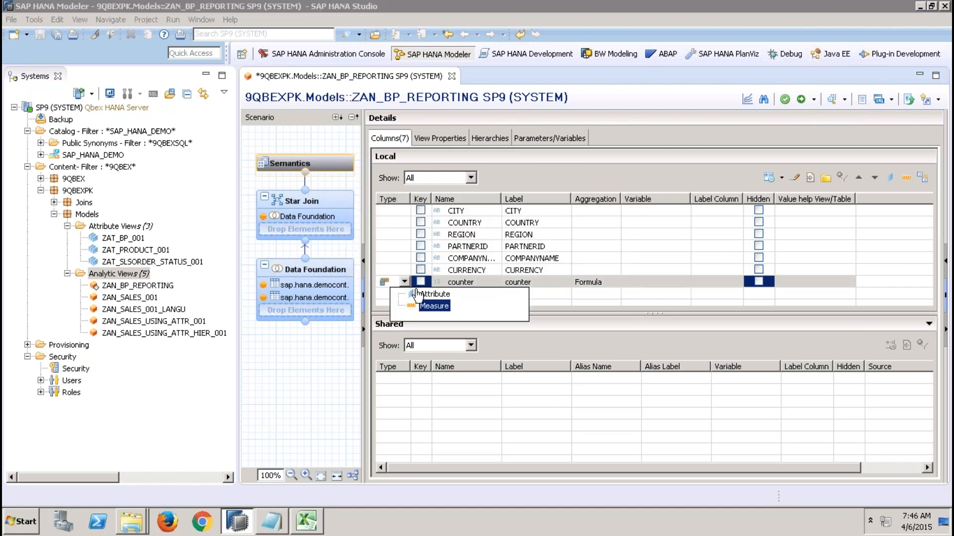
click(435, 306)
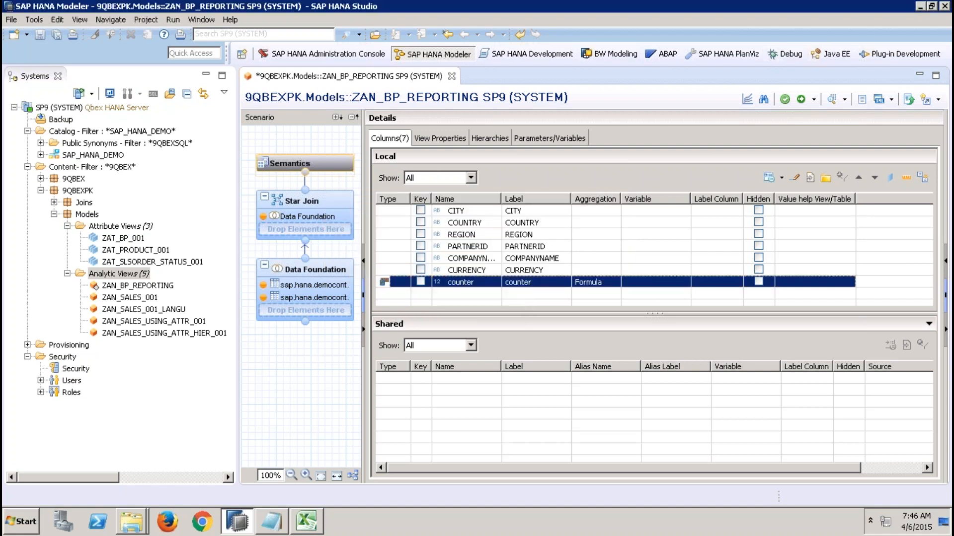
Step: Set the type of the CITY, COUNTRY and REGION columns to Attribute
click(404, 212)
click(404, 210)
click(430, 222)
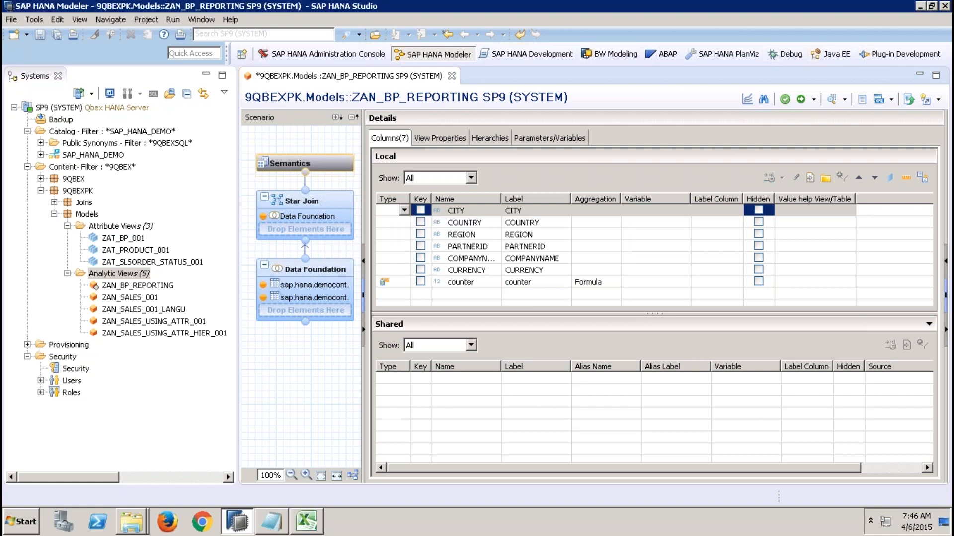
click(397, 223)
click(404, 223)
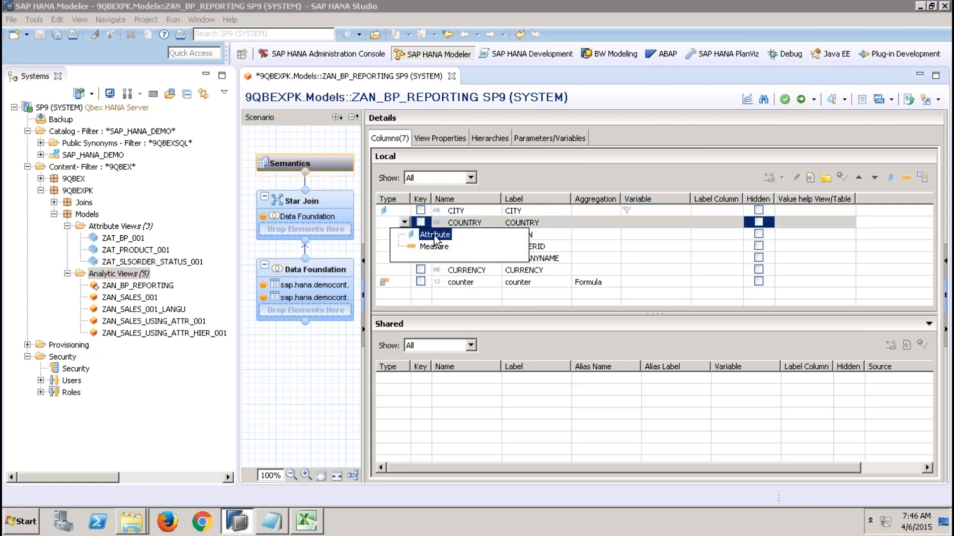
click(434, 234)
click(404, 235)
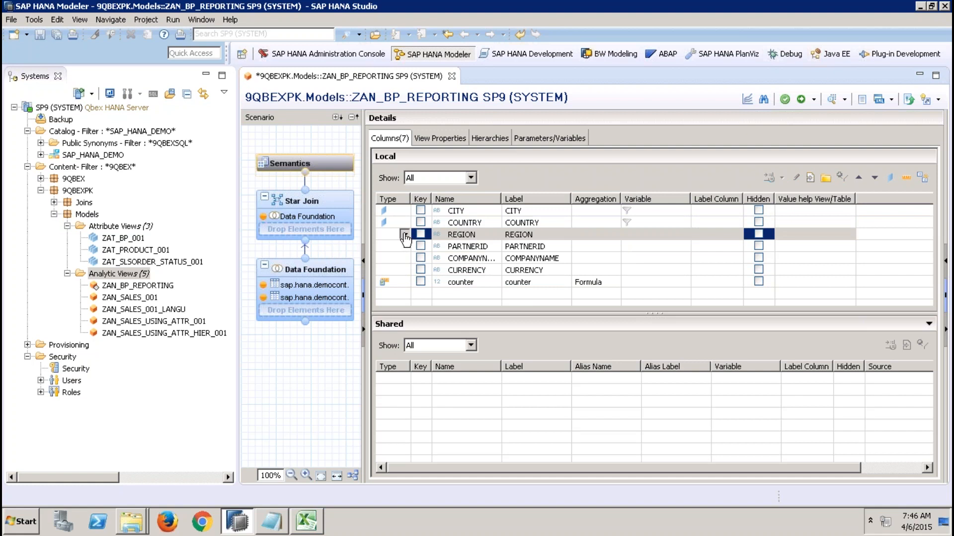
click(405, 234)
click(421, 246)
Step: Set the type of the PARTNERID, COMPANYNAME and CURRENCY columns to Attribute
click(405, 247)
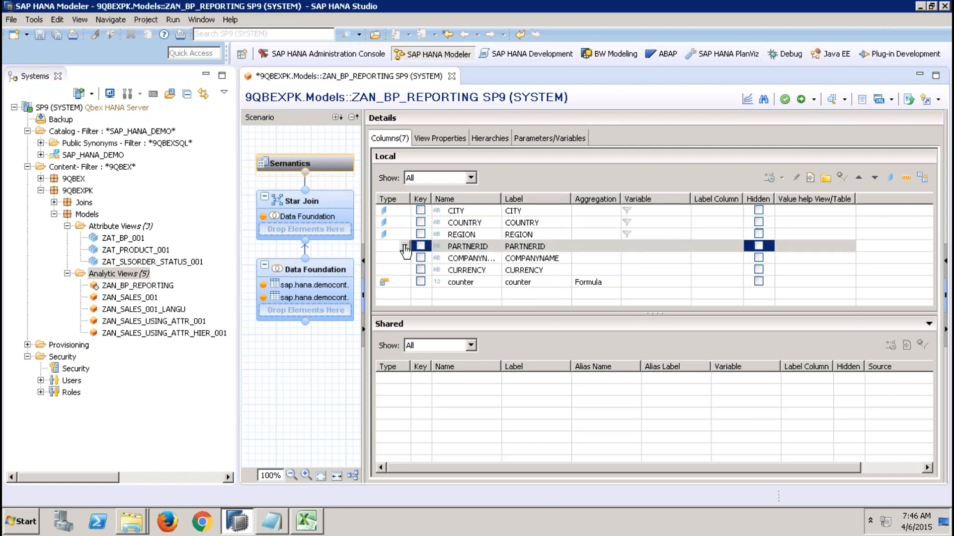
click(404, 246)
click(434, 258)
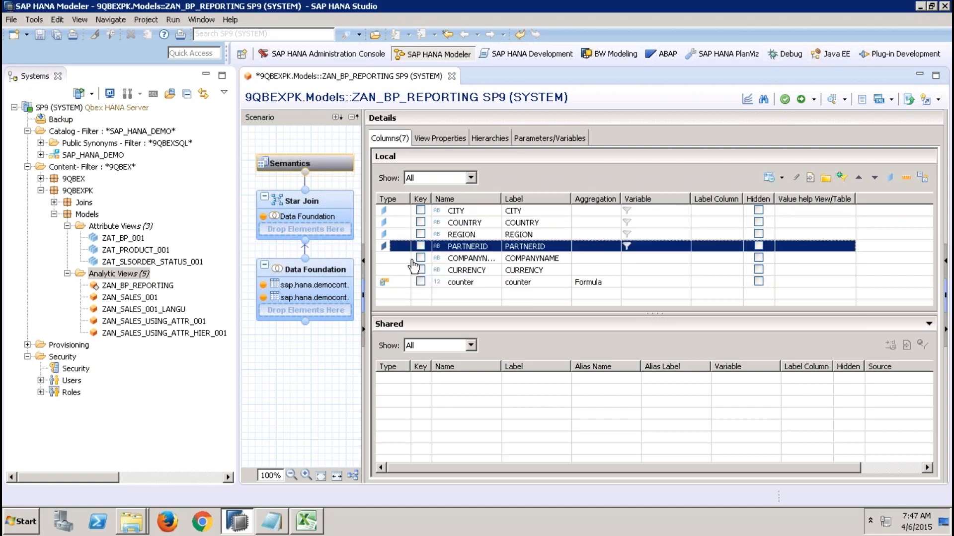
click(404, 258)
click(404, 258)
click(405, 259)
click(418, 270)
click(407, 272)
click(404, 270)
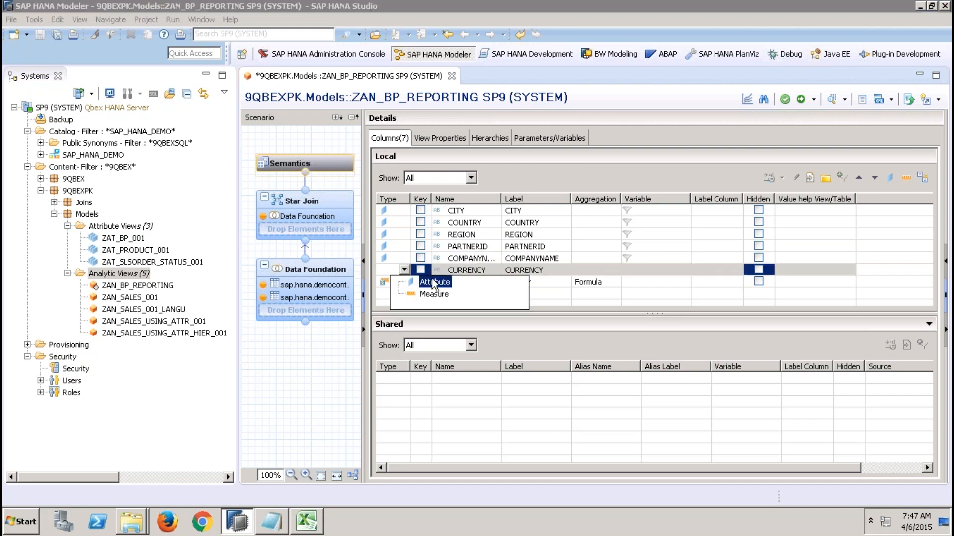
click(434, 284)
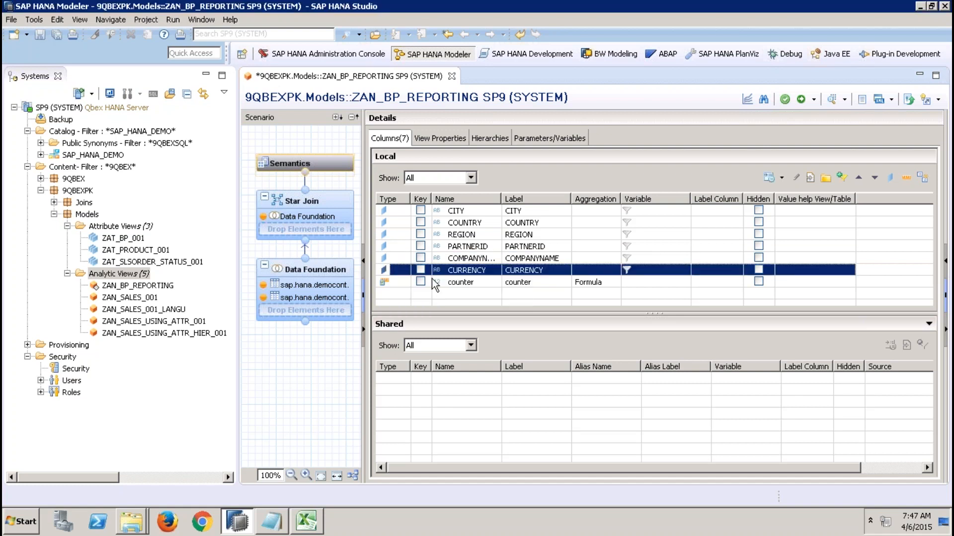
Step: Try to activate ZAN_BP_REPORTING and read the details of the activation job
click(801, 99)
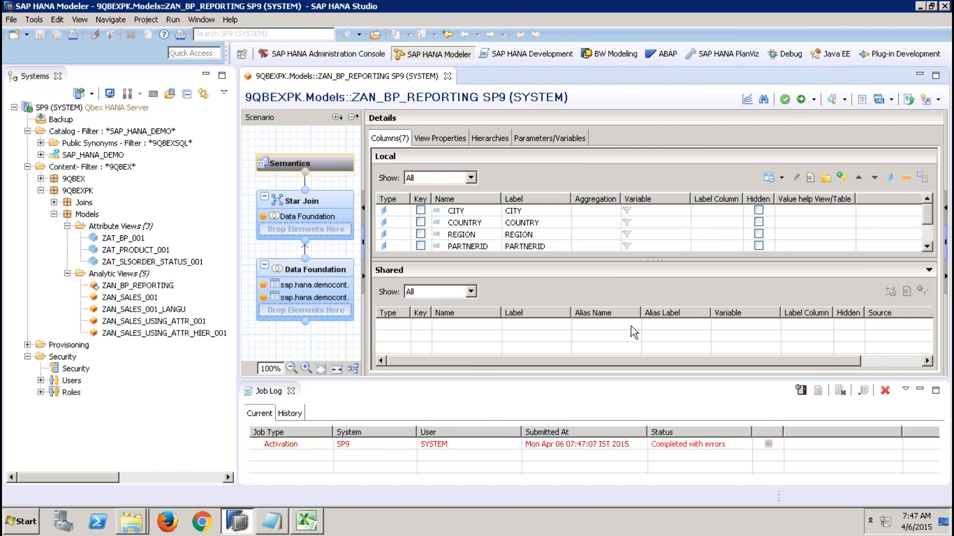
double_click(590, 445)
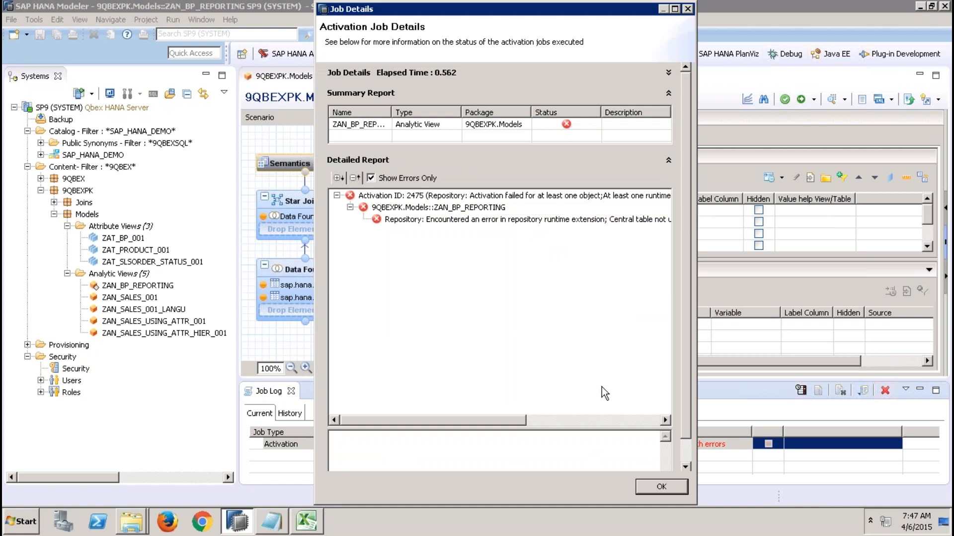
click(641, 484)
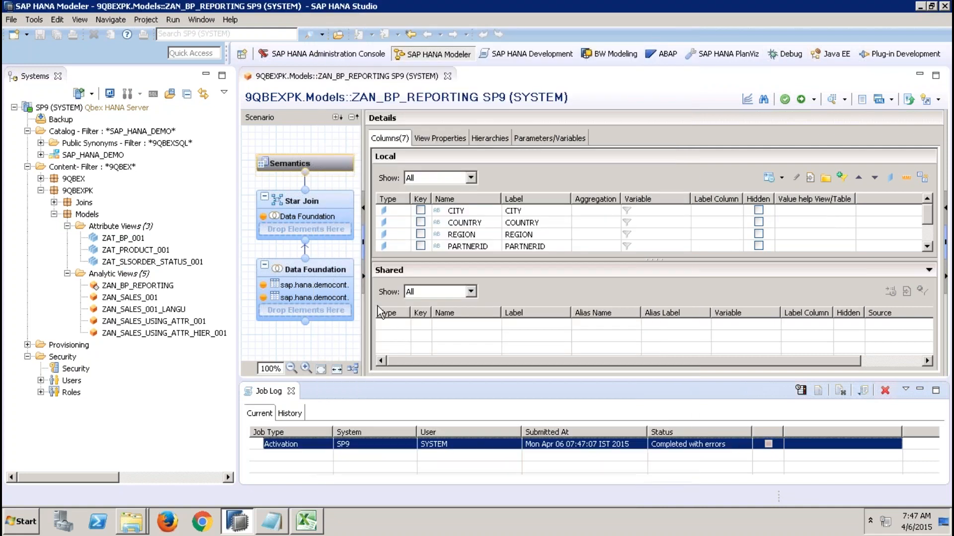
Step: Set the Data Foundation's Central Entity to the SAP_HANA_DEMO table EPM.MasterData.BusinessPartner and activate the view
click(324, 272)
click(646, 349)
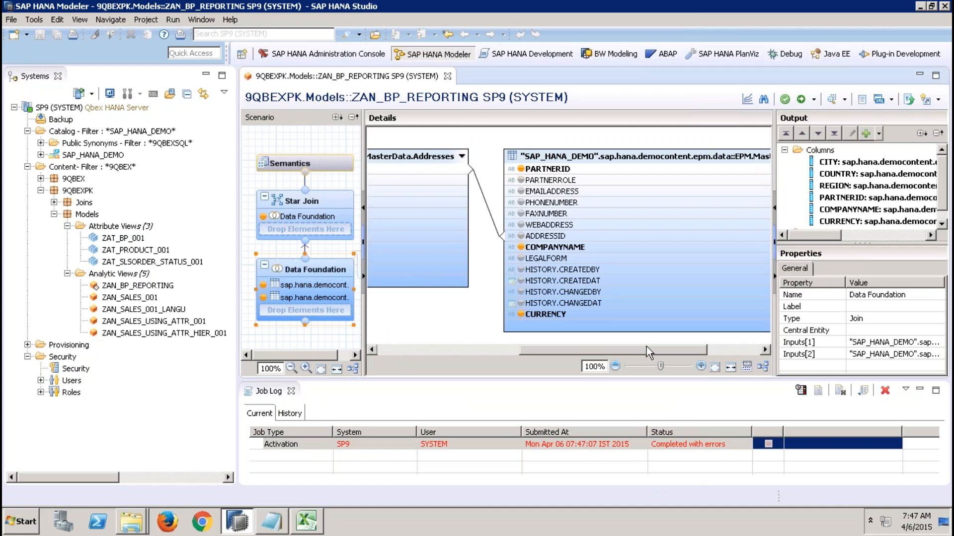
click(649, 191)
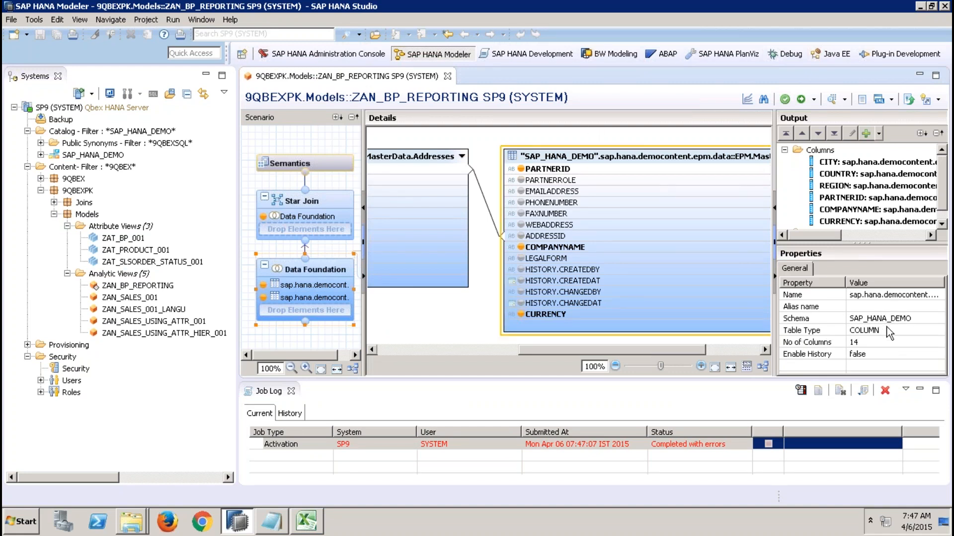
click(294, 398)
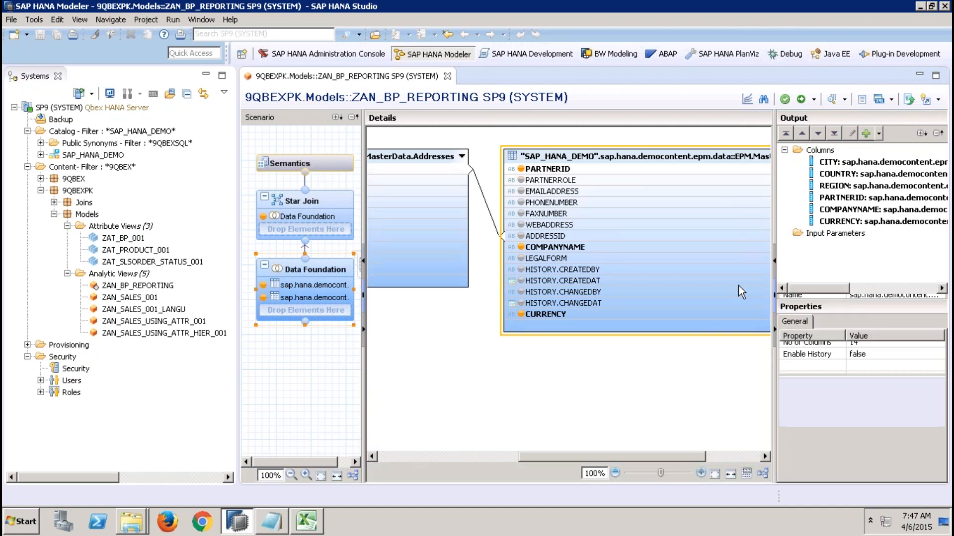
click(332, 271)
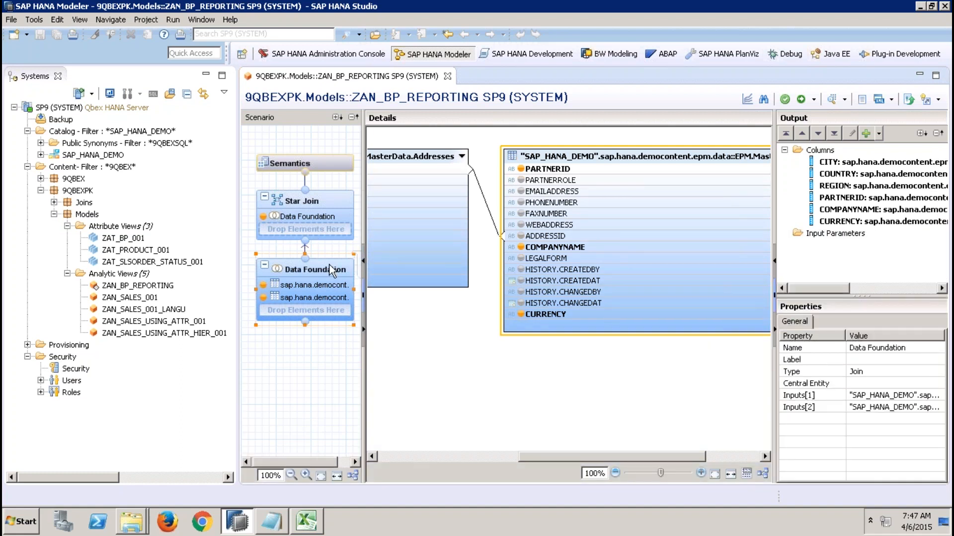
click(917, 385)
click(938, 384)
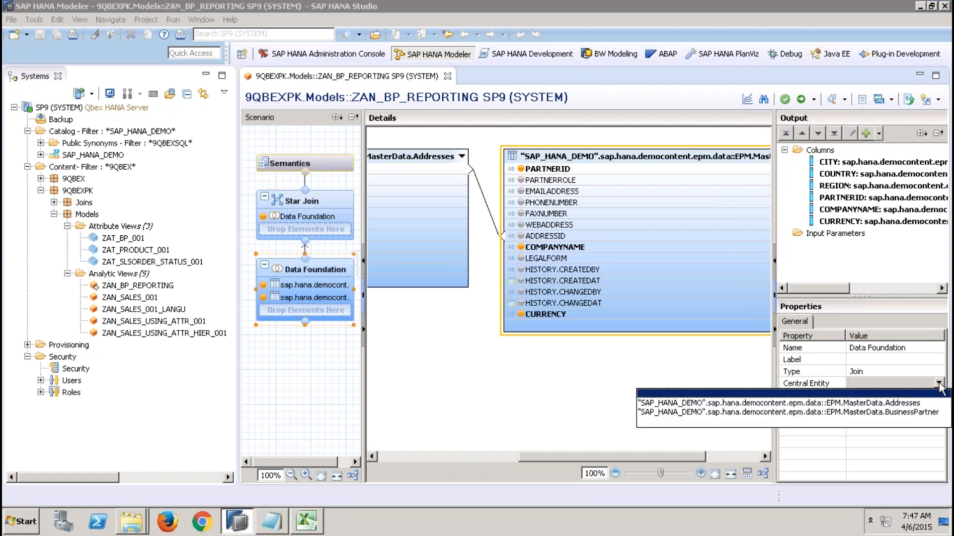
click(904, 411)
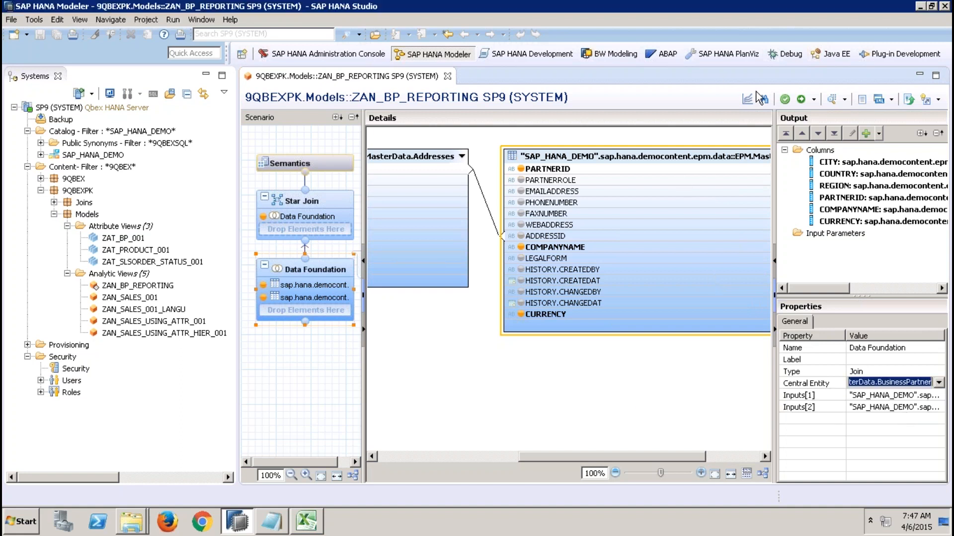
click(801, 99)
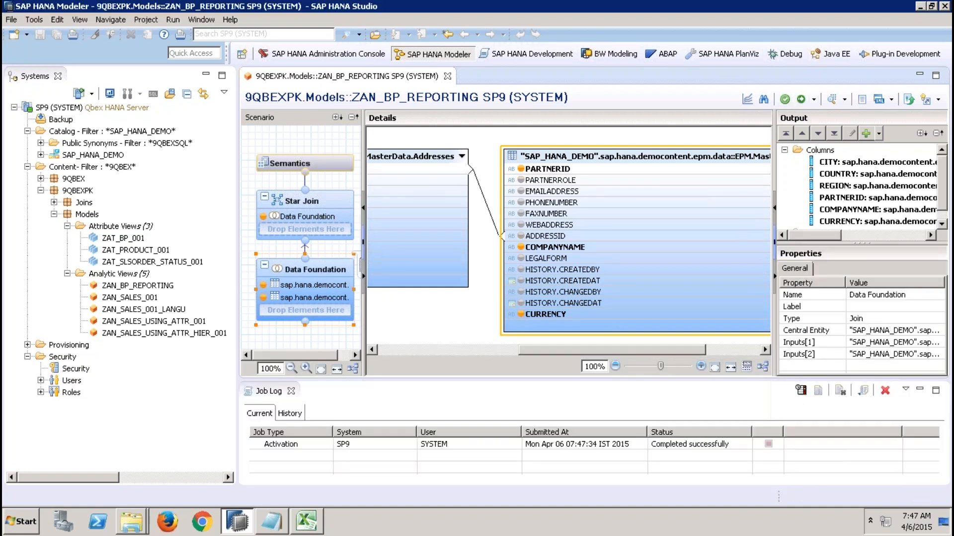
Step: Preview the raw data of ZAN_BP_REPORTING with the job log closed and the counter column narrowed
click(832, 99)
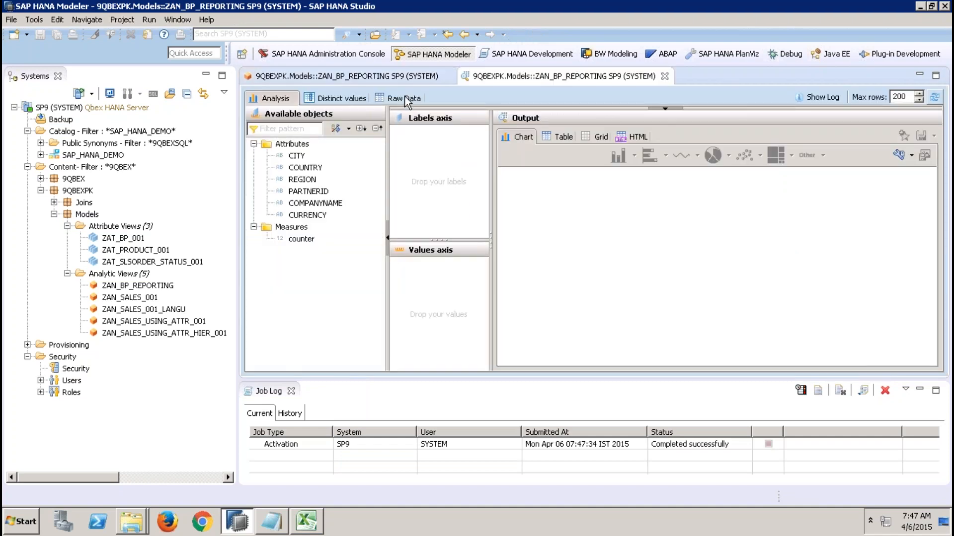
click(403, 98)
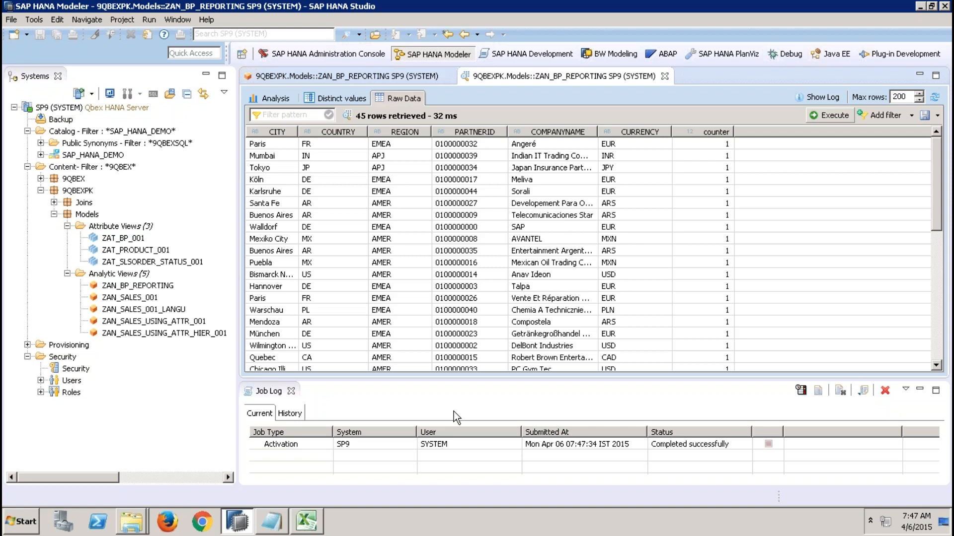
click(291, 391)
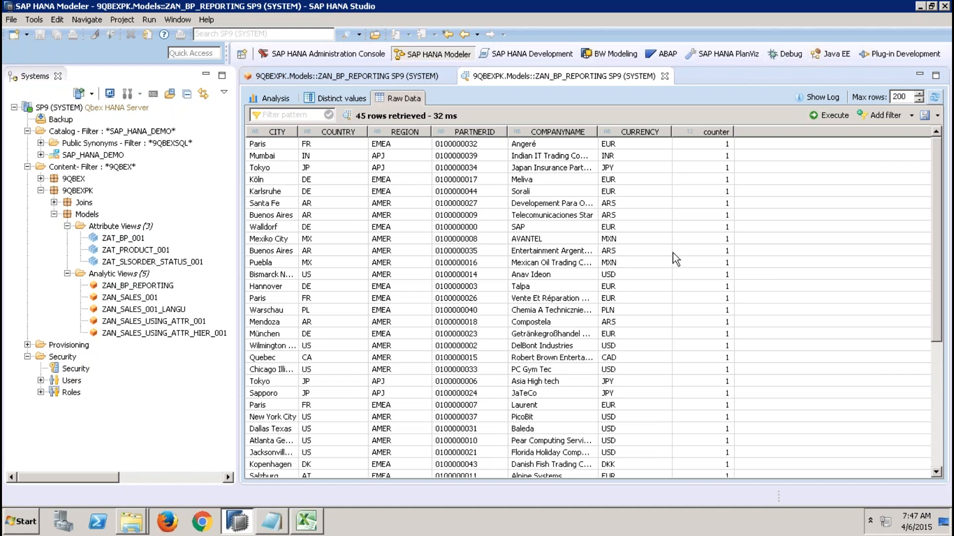
drag(732, 132, 693, 137)
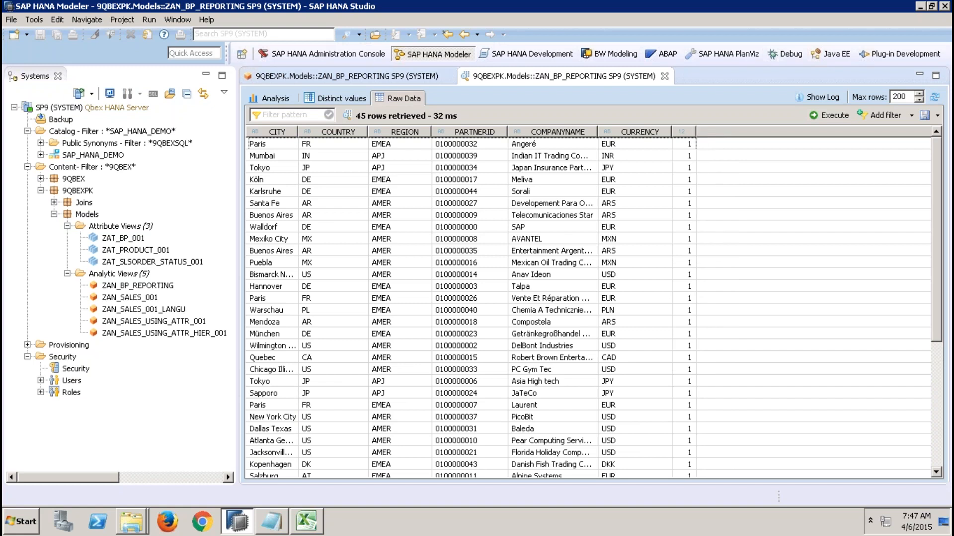
drag(698, 134, 699, 135)
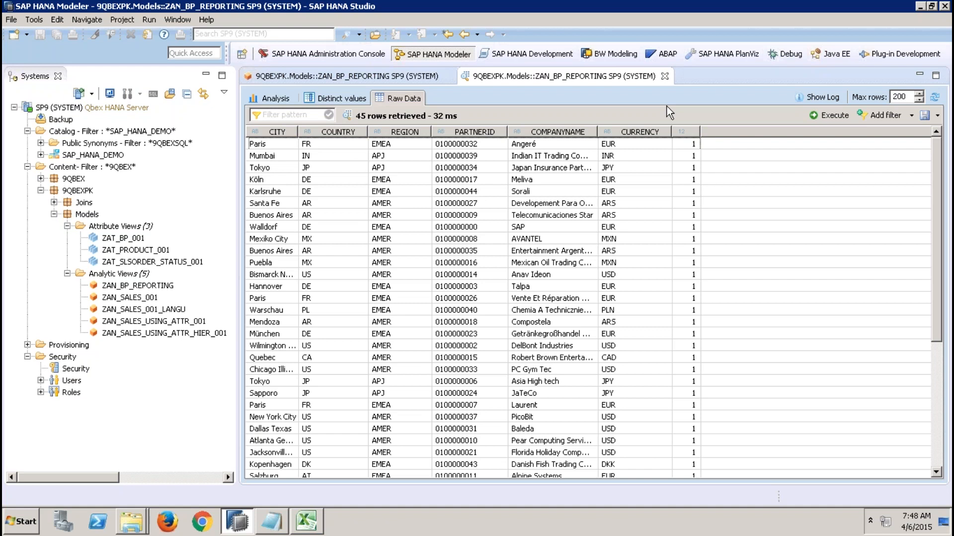
Step: Switch to Excel and enter attr1 in cell D9 and 5 in cell E9 of Sheet3
click(308, 521)
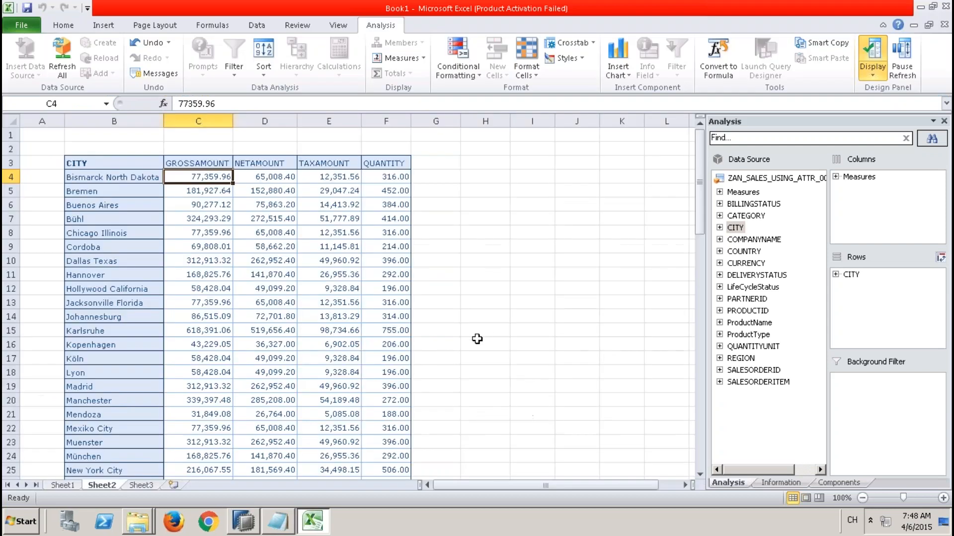
click(147, 487)
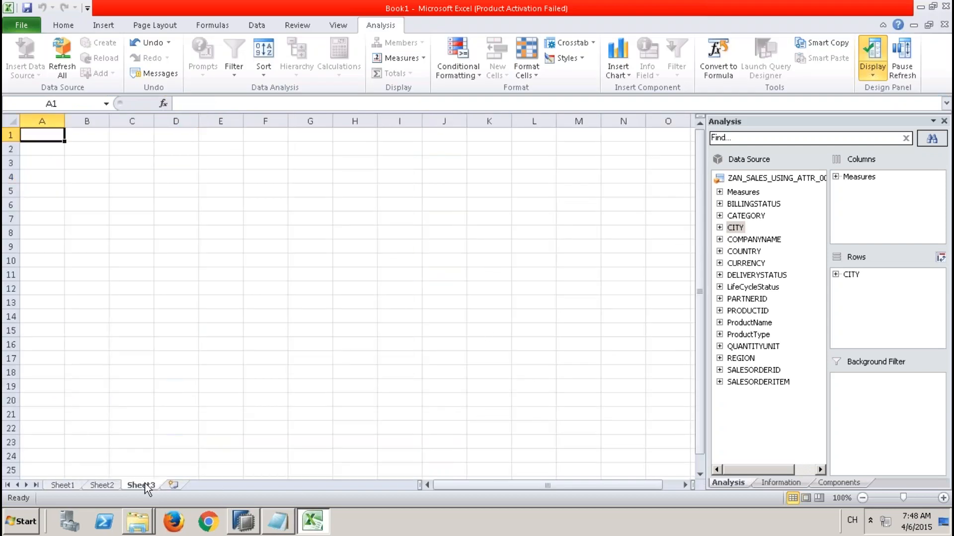
click(186, 249)
text(attr1)
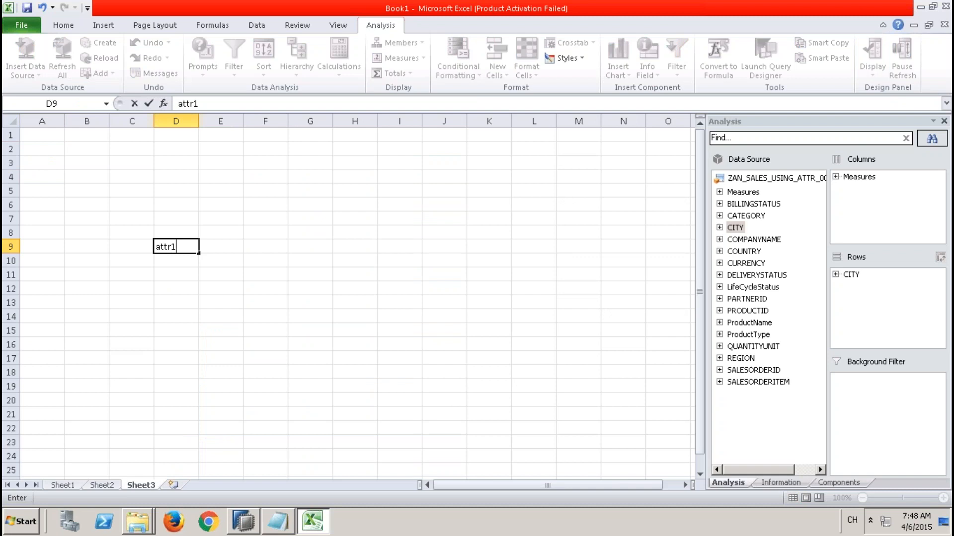
key(Tab)
text(5)
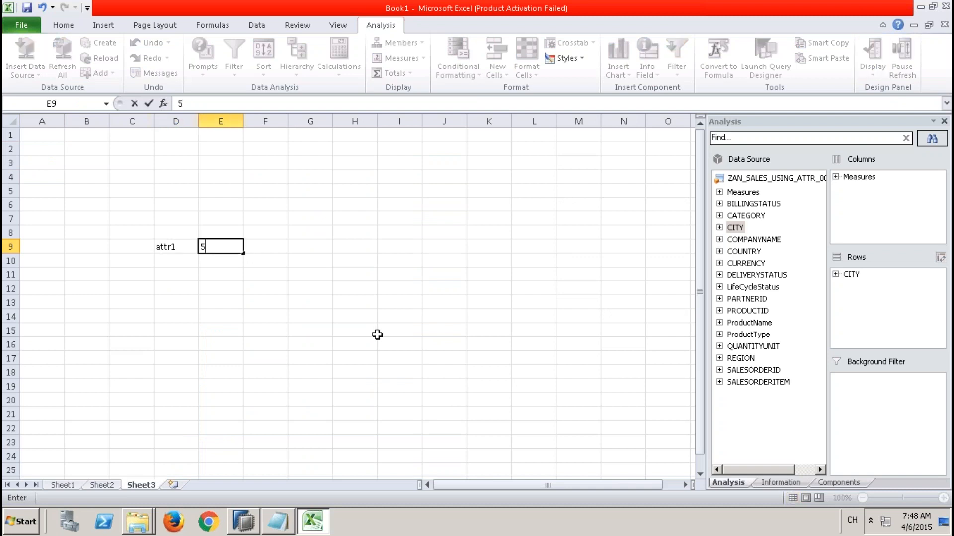
Step: Enter the text annn -1 in cell H14 and annn - 2 in cell H17
click(357, 320)
text(annn)
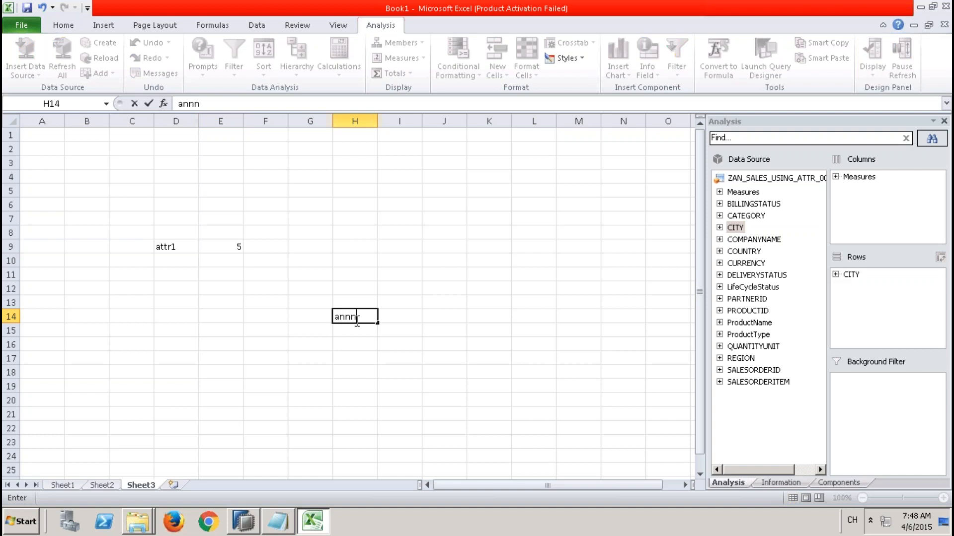
click(305, 342)
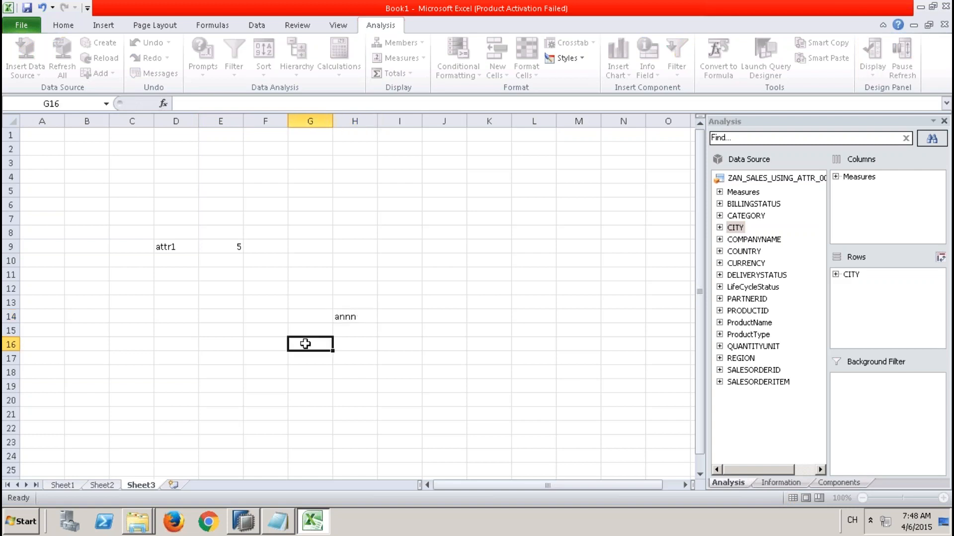
double_click(367, 314)
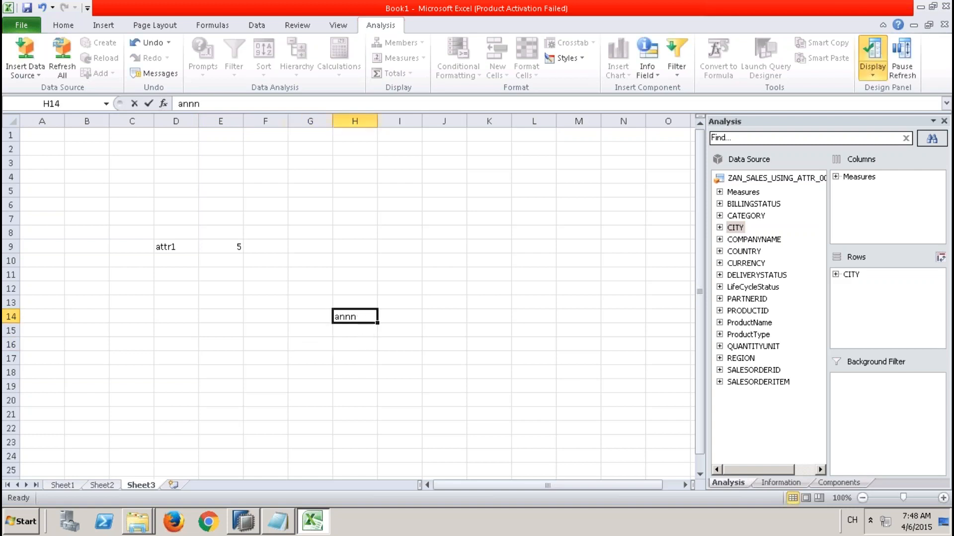
text(-n)
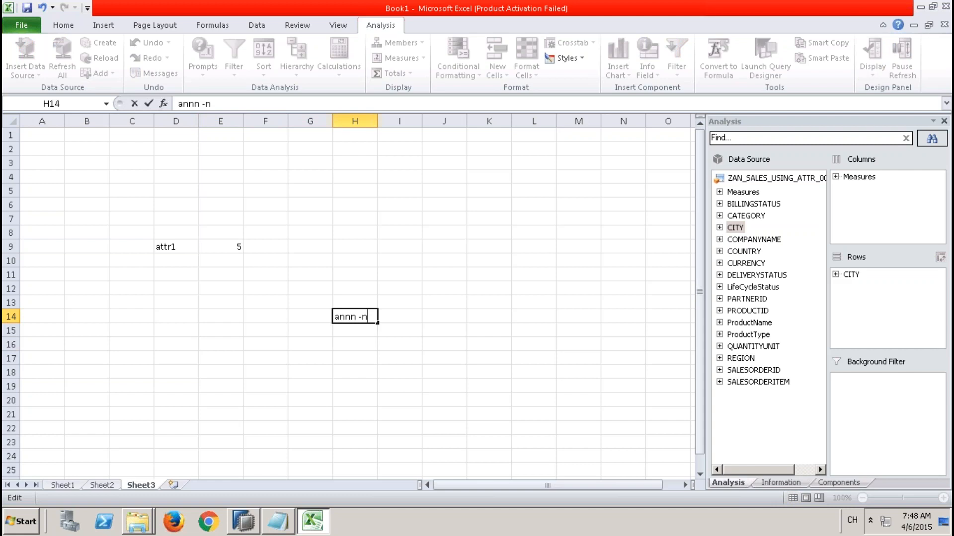
key(BackSpace)
text(1)
click(351, 362)
text(annn)
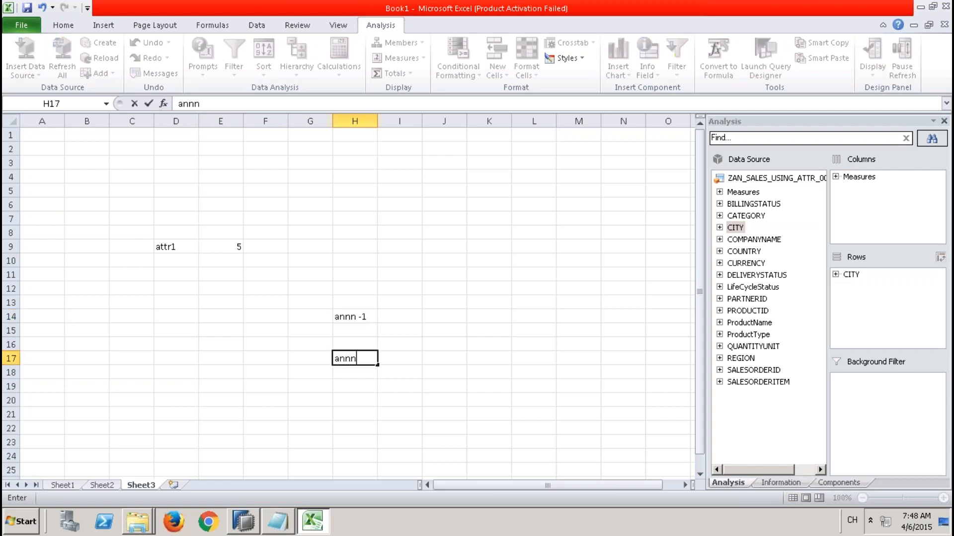
text( - 2)
click(352, 400)
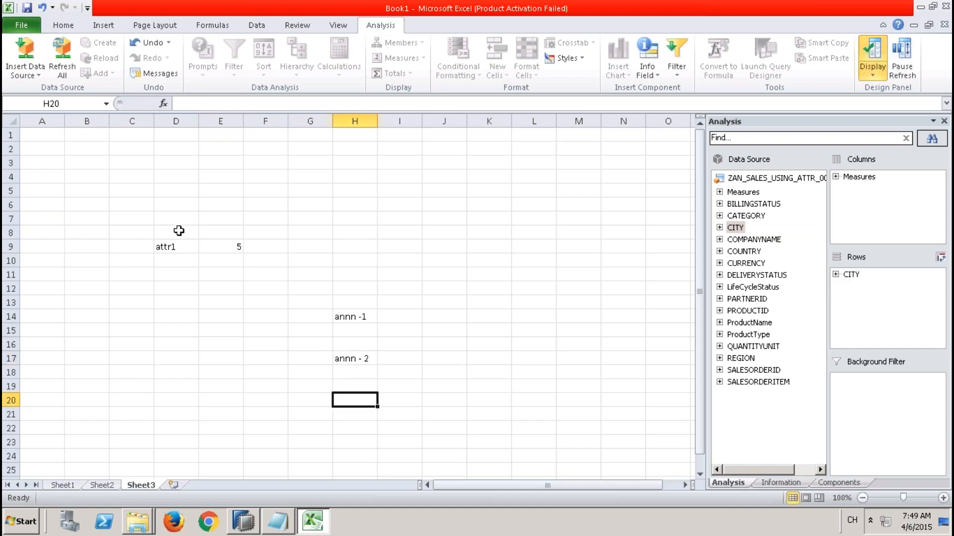
drag(171, 247, 227, 247)
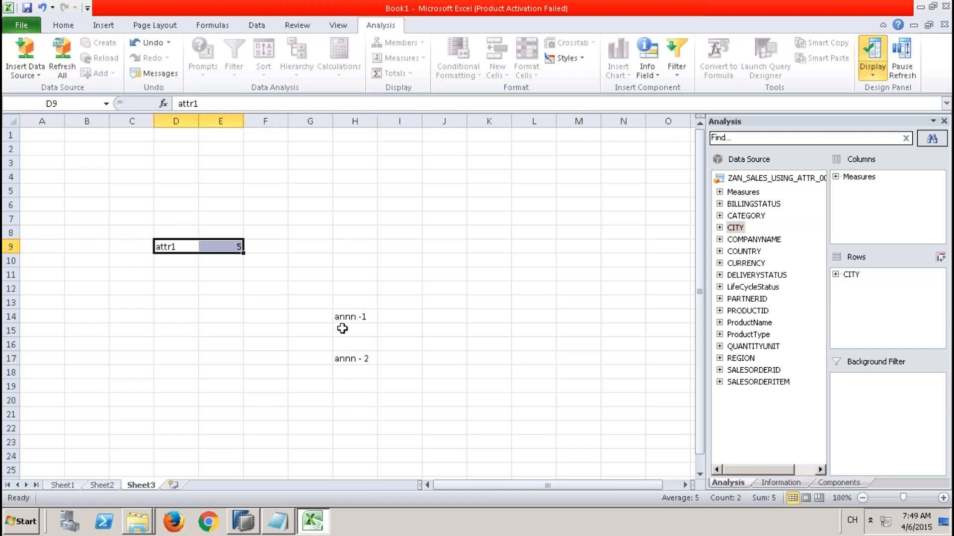
drag(344, 316, 350, 366)
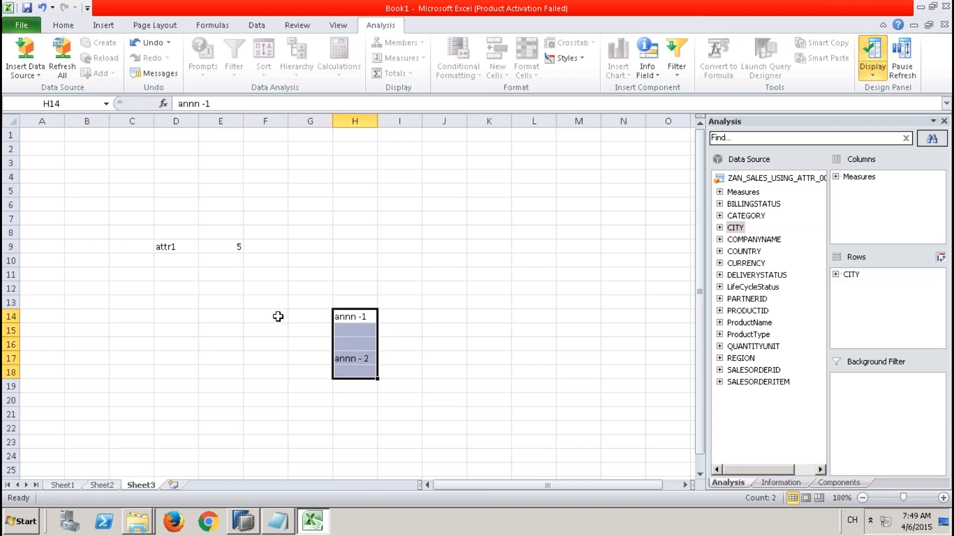
click(171, 247)
drag(171, 247, 230, 249)
drag(347, 314, 358, 386)
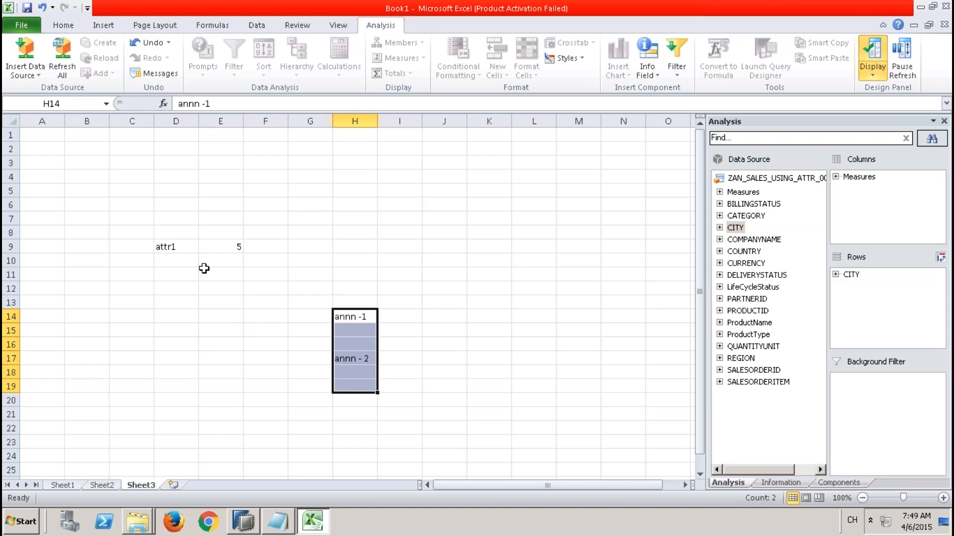
click(183, 247)
drag(183, 247, 223, 247)
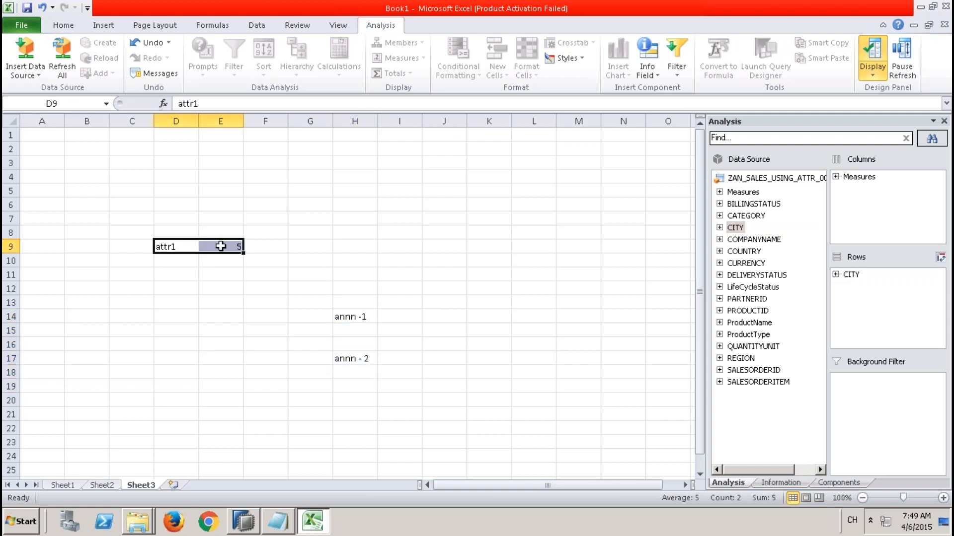
drag(370, 318, 371, 432)
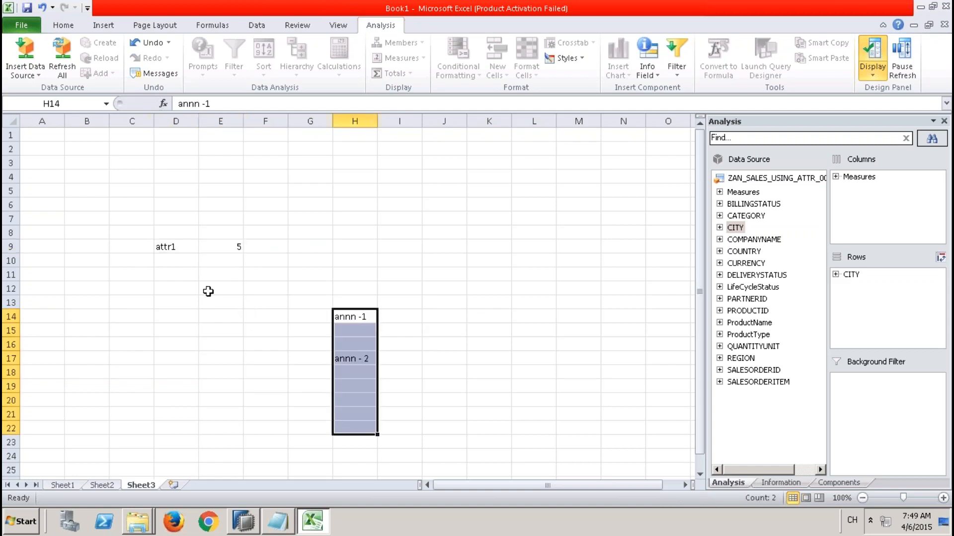
drag(176, 245, 224, 250)
click(359, 316)
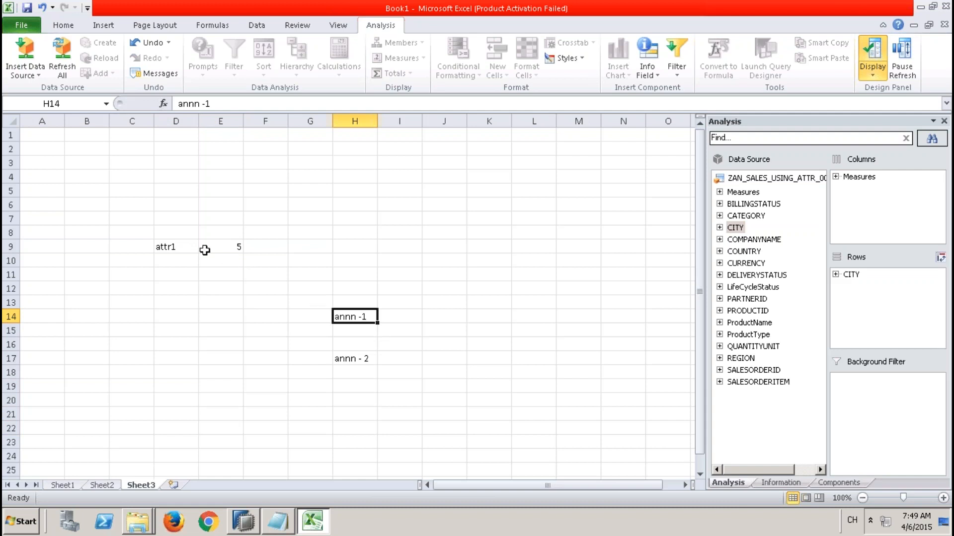
drag(190, 246, 213, 245)
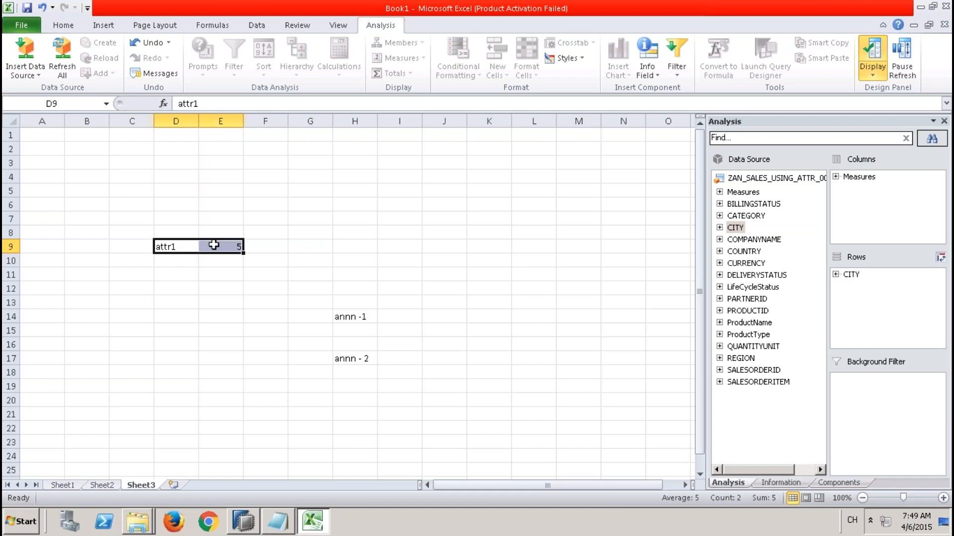
click(367, 315)
drag(367, 315, 360, 411)
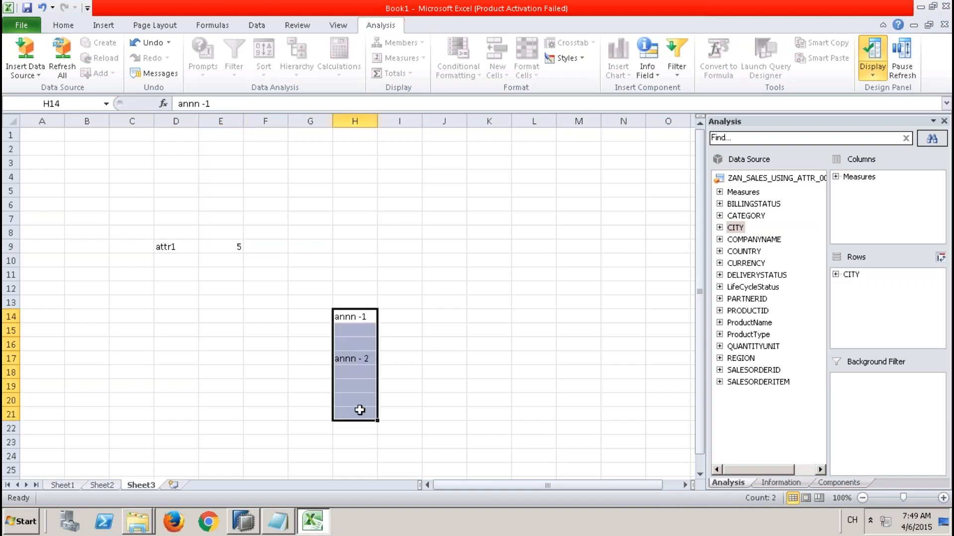
click(178, 246)
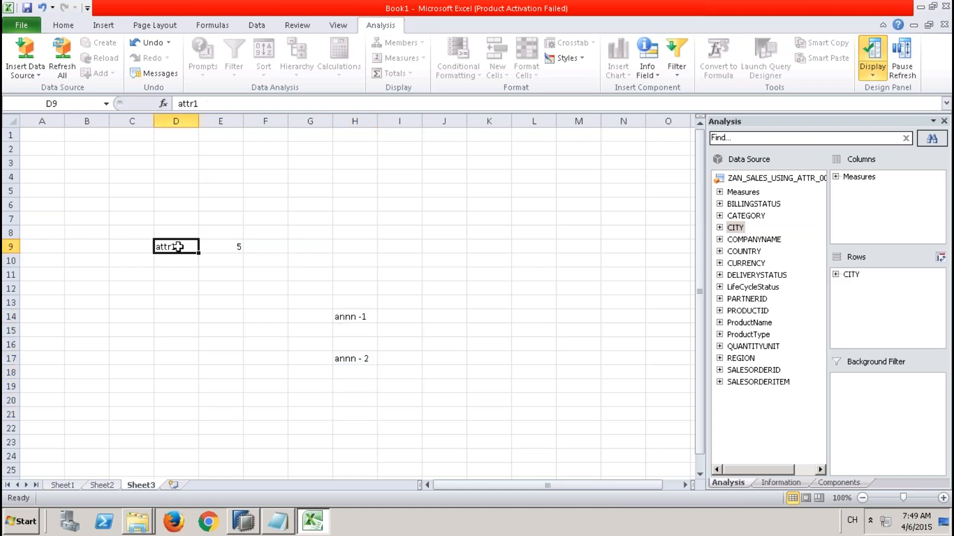
click(351, 319)
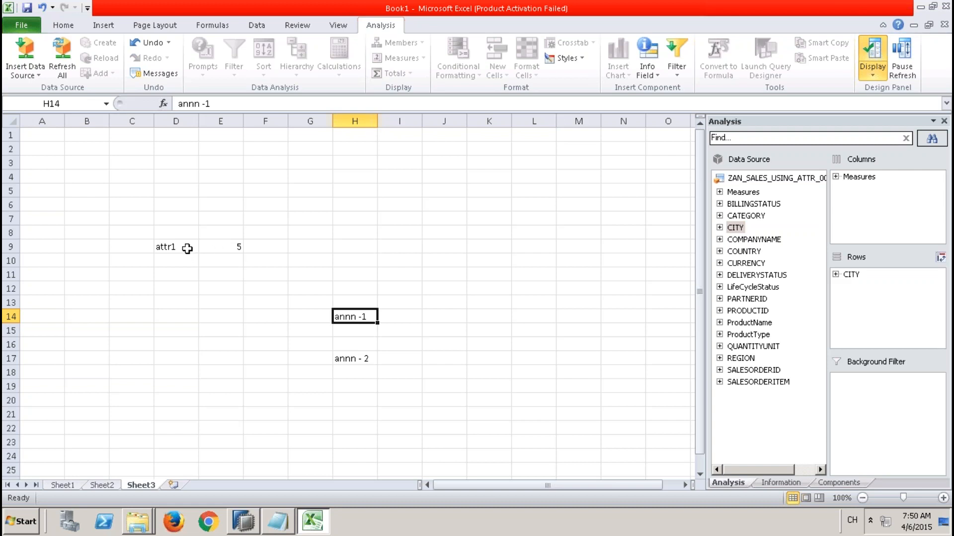
drag(185, 248, 213, 247)
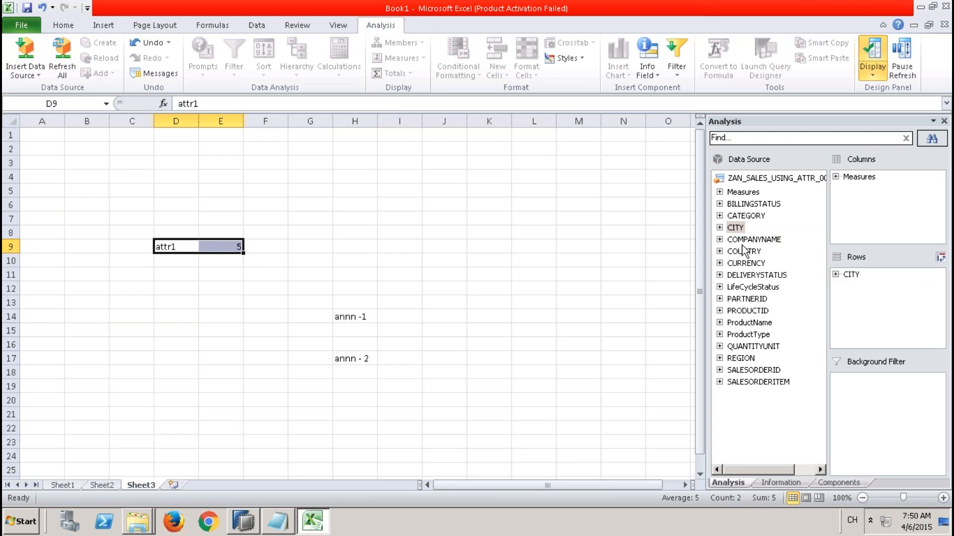
Step: Replace CITY with COMPANYNAME as the row dimension of the analysis
drag(745, 244, 666, 318)
click(851, 276)
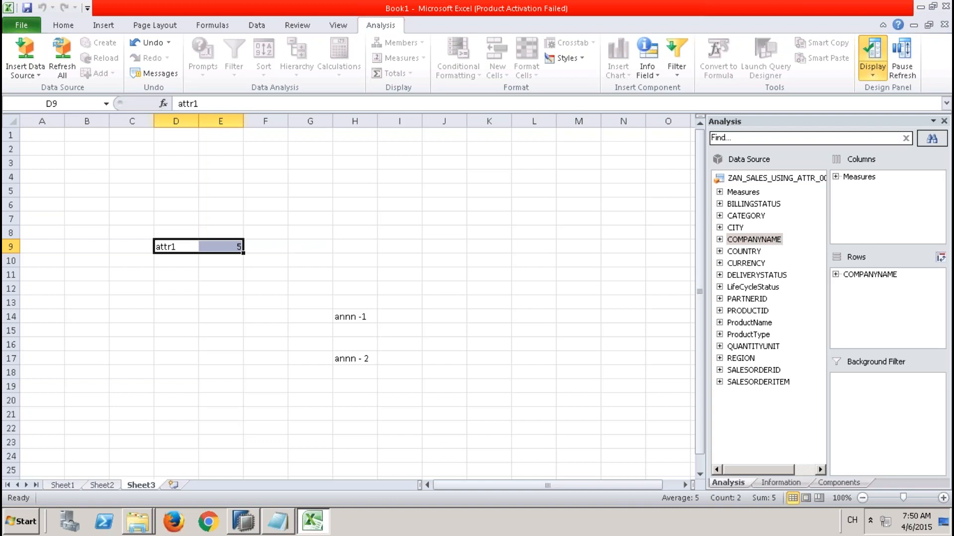
click(197, 245)
drag(198, 244, 219, 247)
click(354, 317)
drag(355, 316, 353, 411)
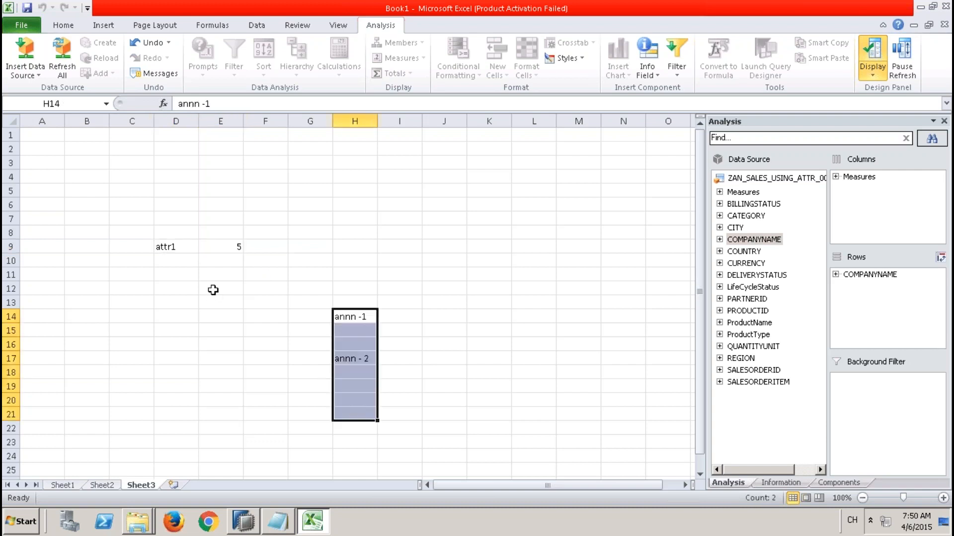
drag(175, 247, 215, 247)
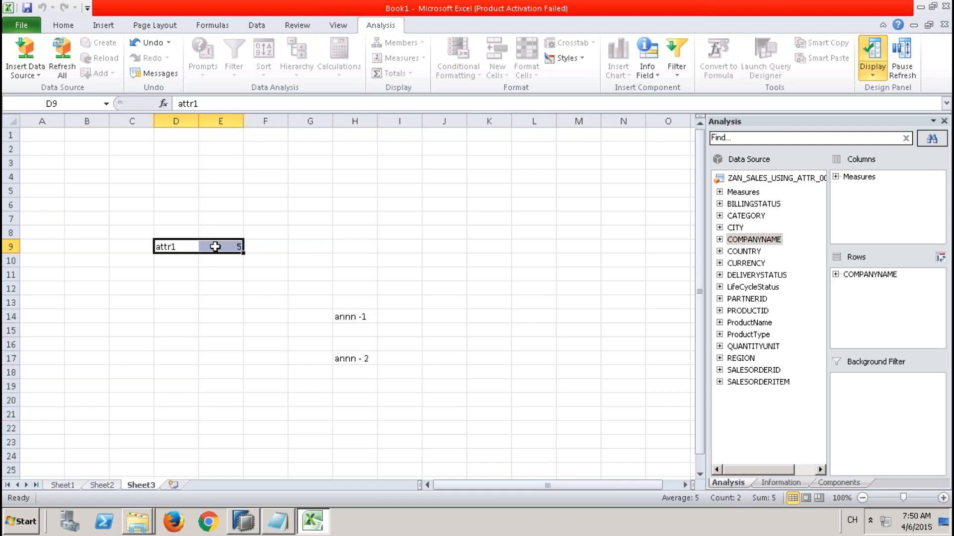
click(364, 316)
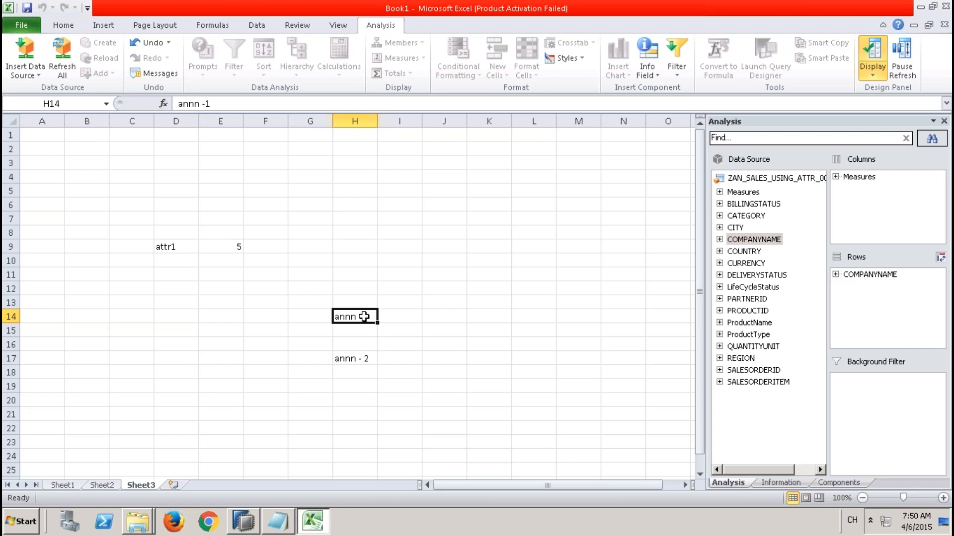
Step: Switch back to SAP HANA Studio and close the data preview and the ZAN_BP_REPORTING view editor
click(244, 523)
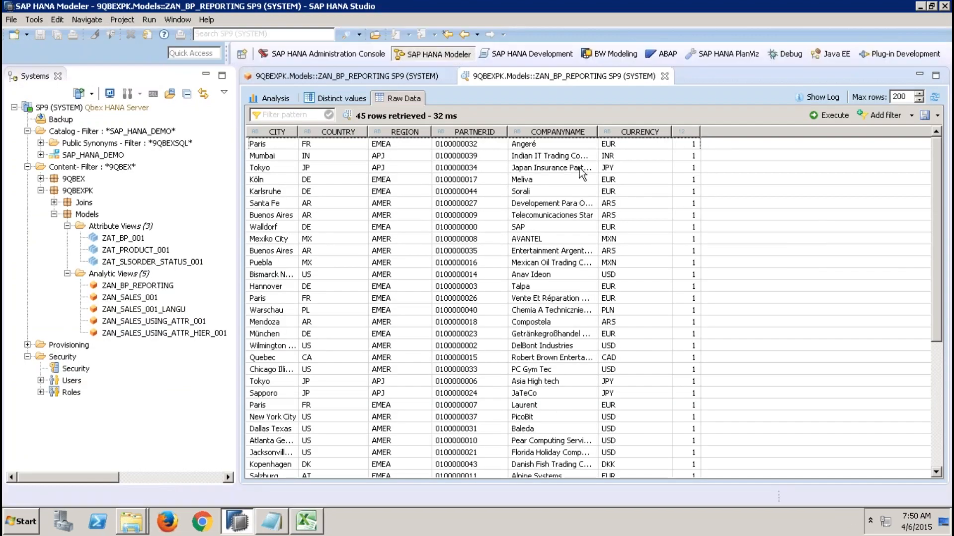
click(666, 76)
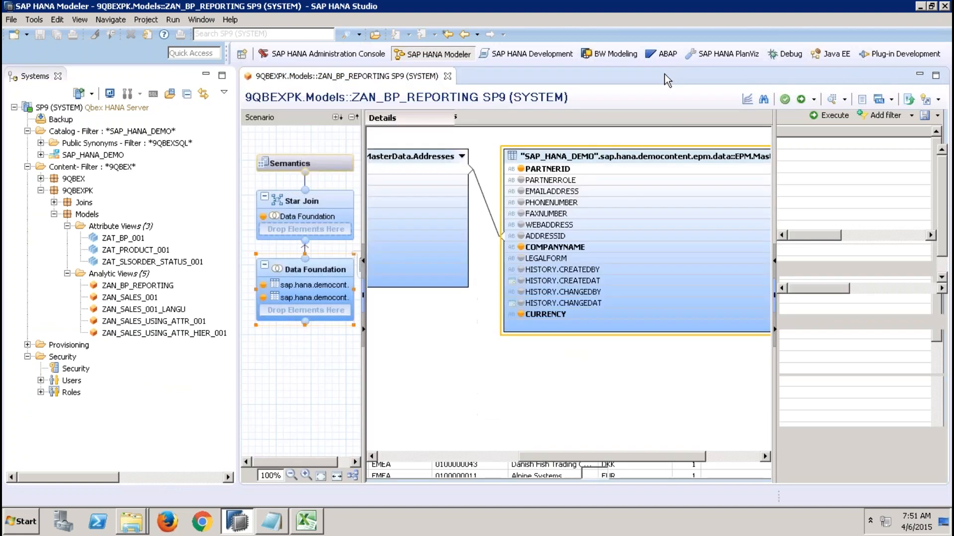
click(447, 76)
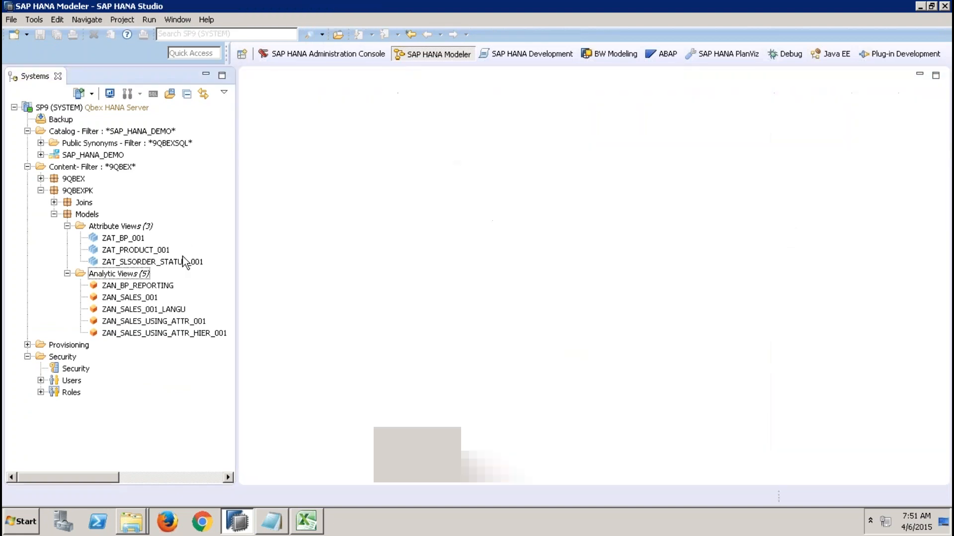
Step: Copy the analytic view ZAN_SALES_USING_ATTR_001 and paste it into the Analytic Views folder of the Models package
click(147, 300)
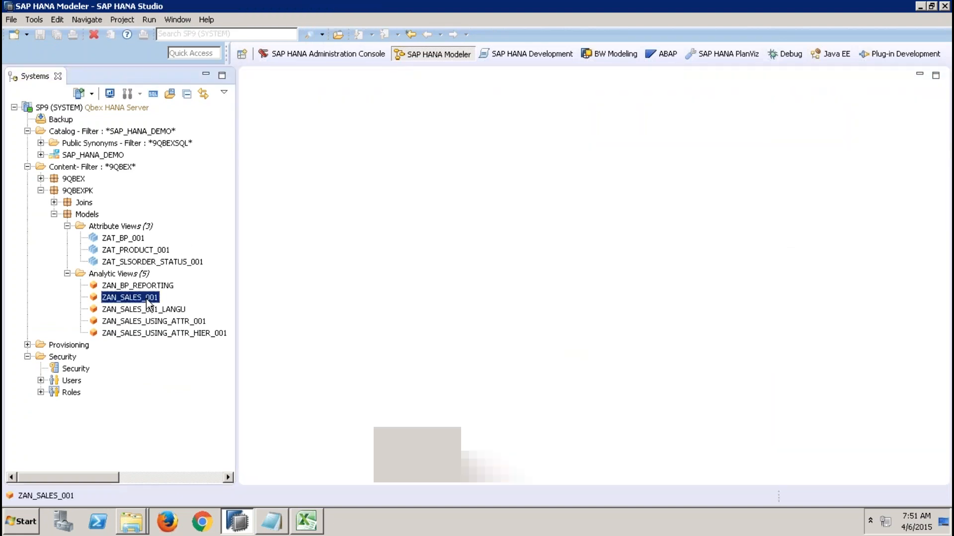
right_click(147, 300)
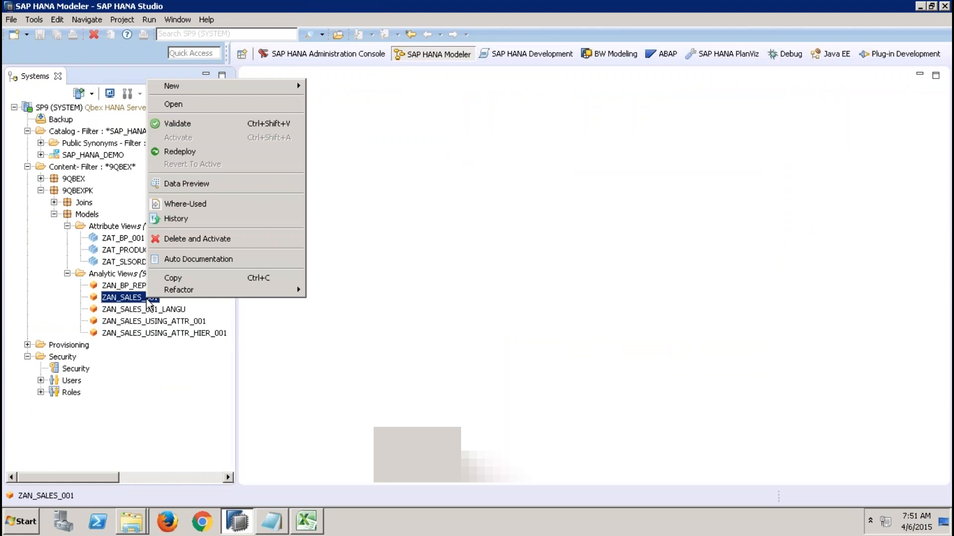
right_click(167, 322)
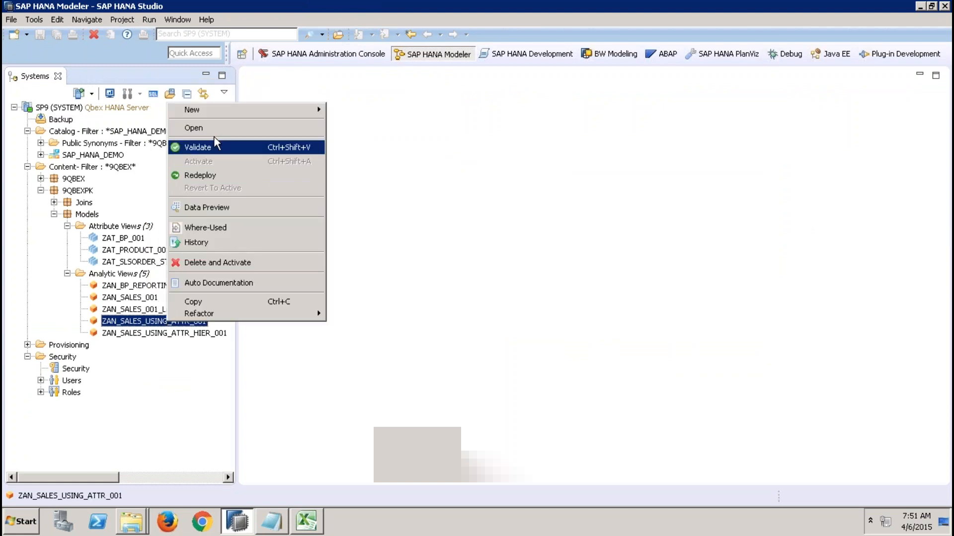
click(208, 302)
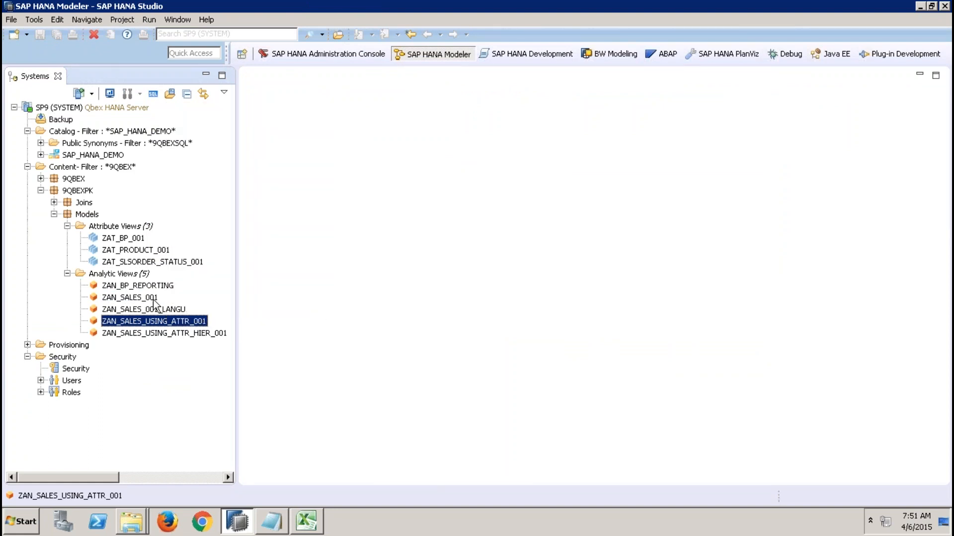
click(142, 273)
right_click(143, 276)
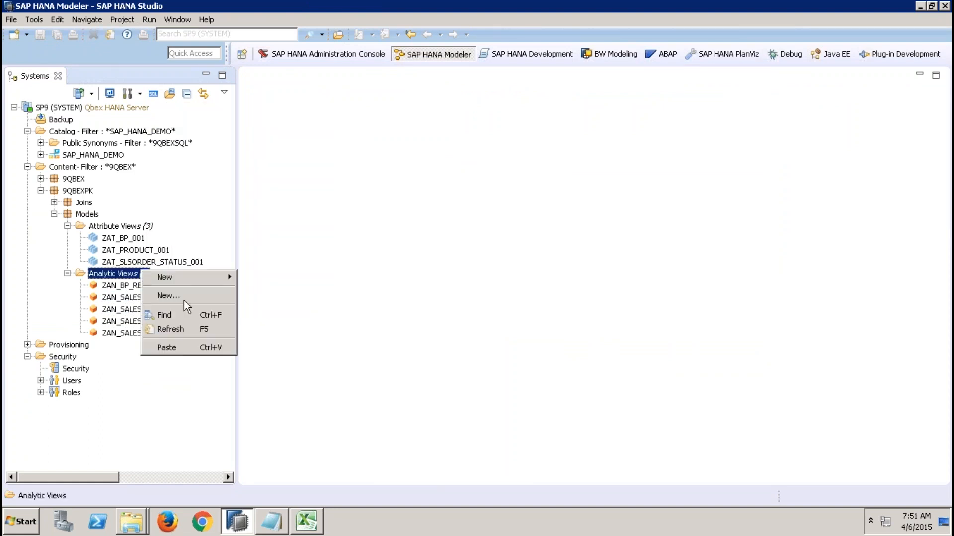
click(167, 347)
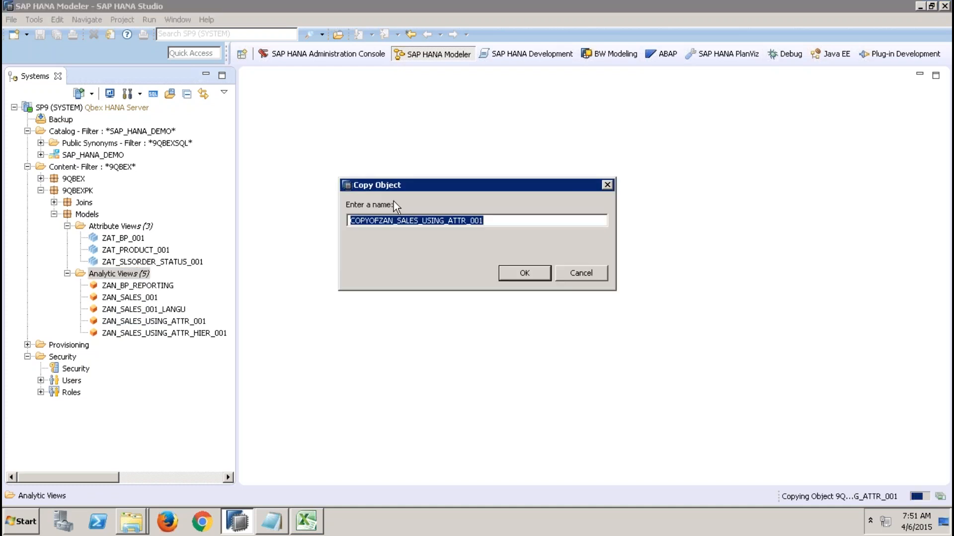
Step: Name the copied view ZAN_SALES_USING_ATTR__REFERENCE_001 and complete the copy
drag(379, 221, 350, 220)
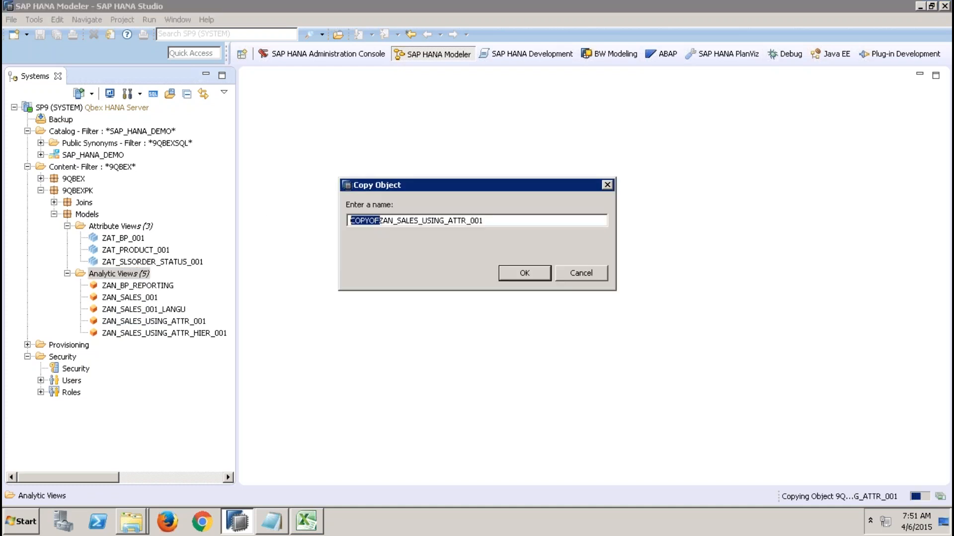
key(BackSpace)
key(End)
key(Left)
key(Left)
key(Left)
text(_REFERENCE_)
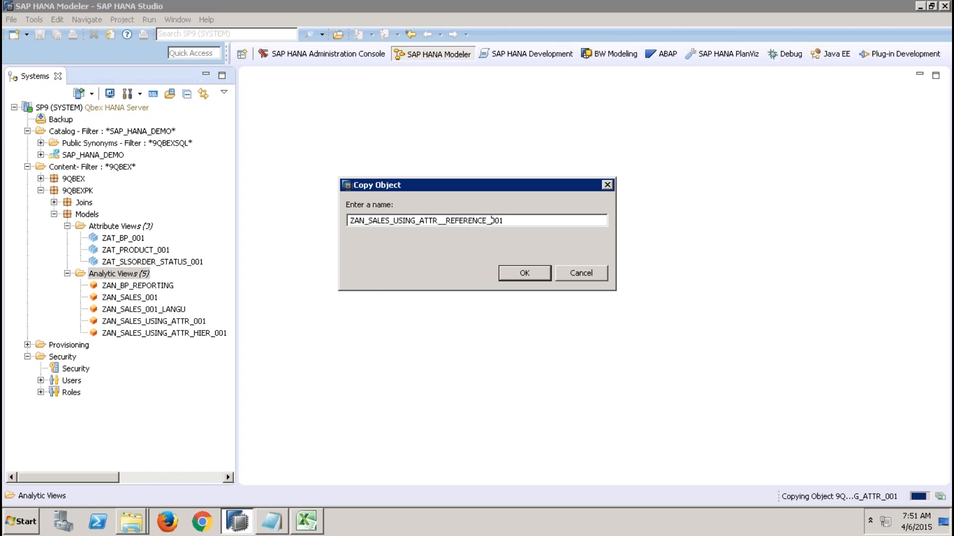
click(506, 276)
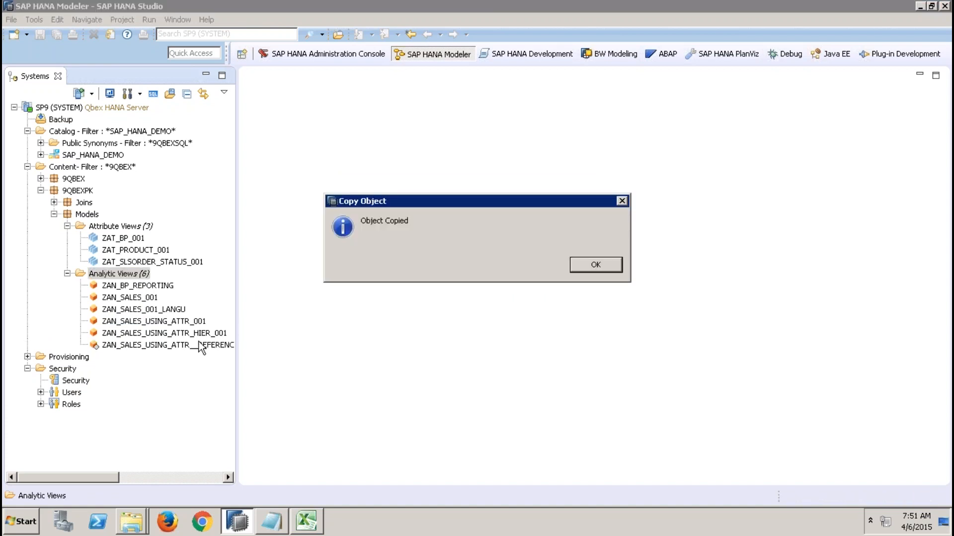
click(597, 267)
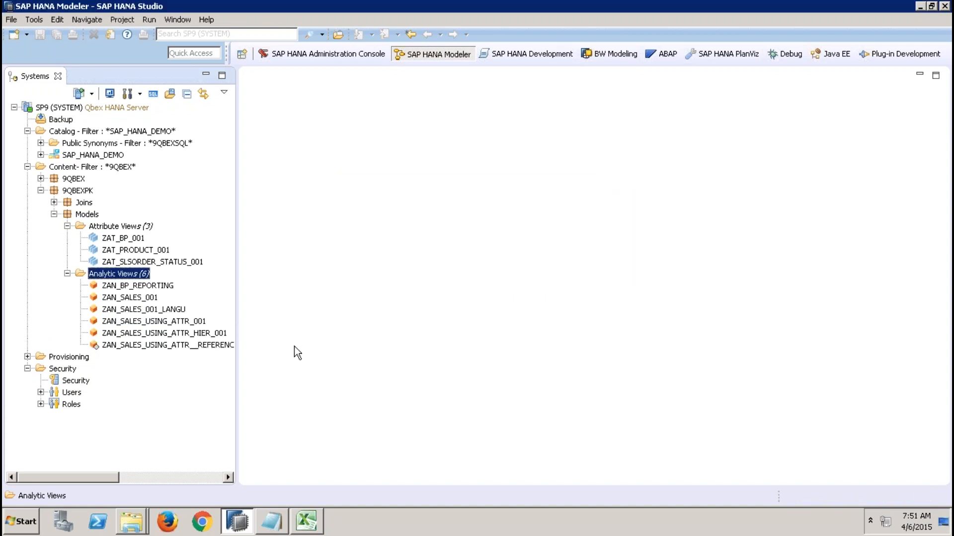
Step: Open the analytic view ZAN_SALES_USING_ATTR__REFERENCE_001 and display its Data Foundation
double_click(211, 345)
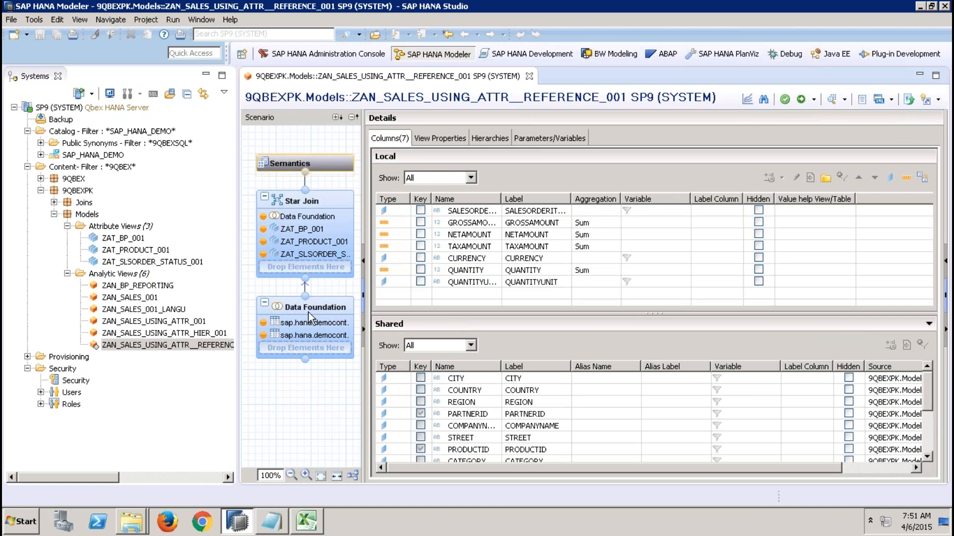
click(308, 312)
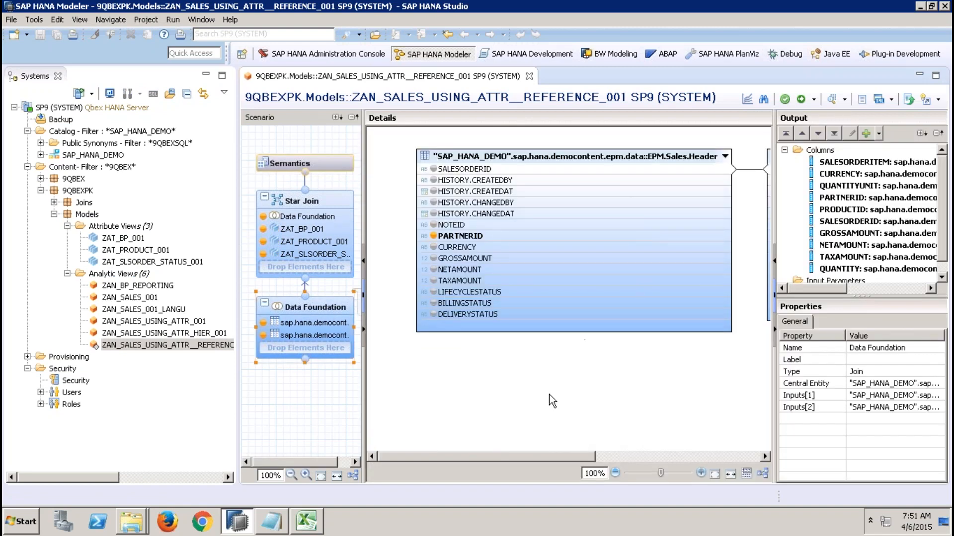
right_click(549, 395)
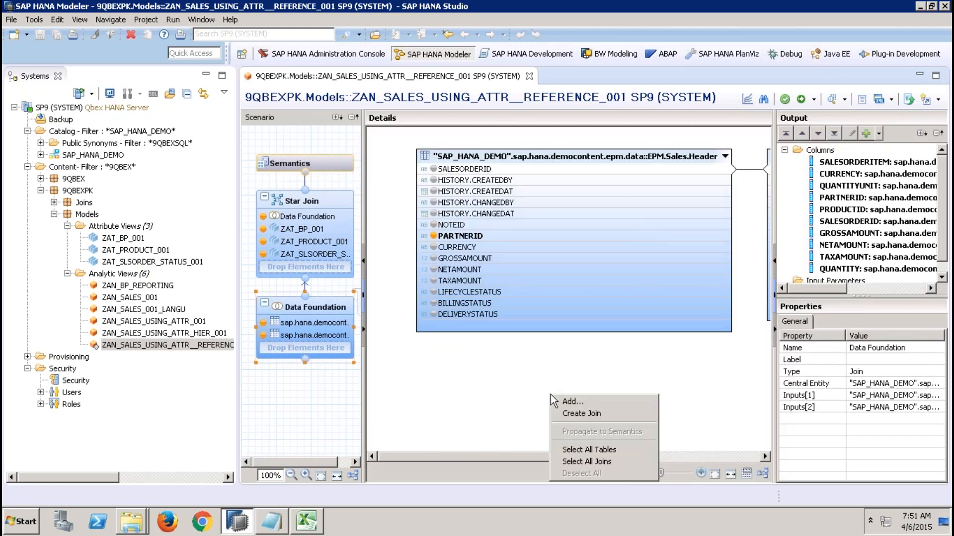
click(591, 415)
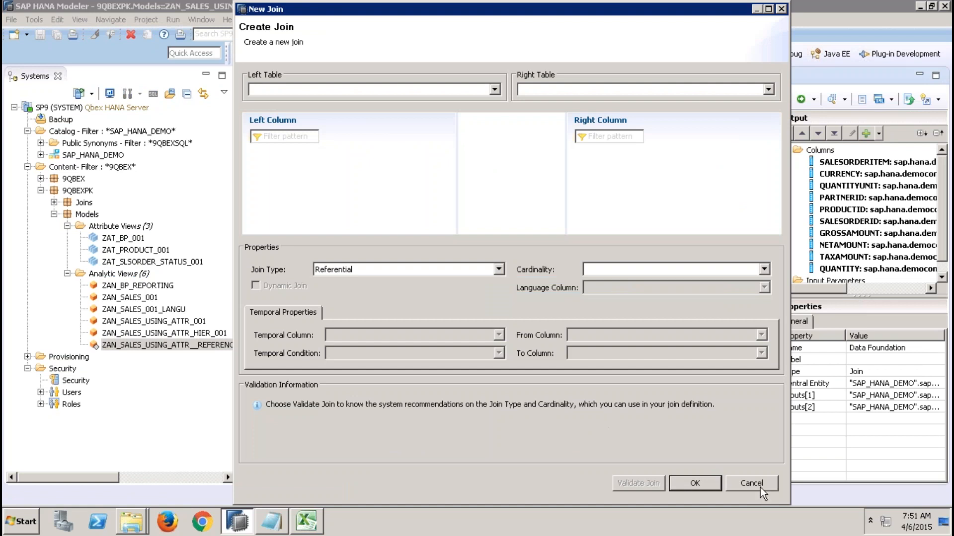
click(759, 487)
Step: Find the EPM.MasterData.Products table with sap.hana.demo, add it to the Data Foundation, and join it to EPM.Sales.Item on PRODUCTID
right_click(589, 372)
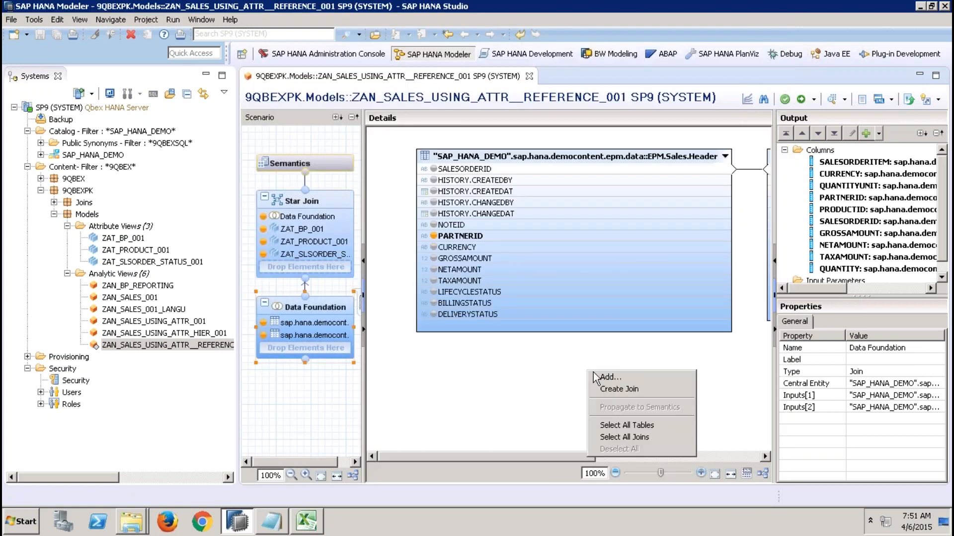
click(621, 379)
text(sap.ha)
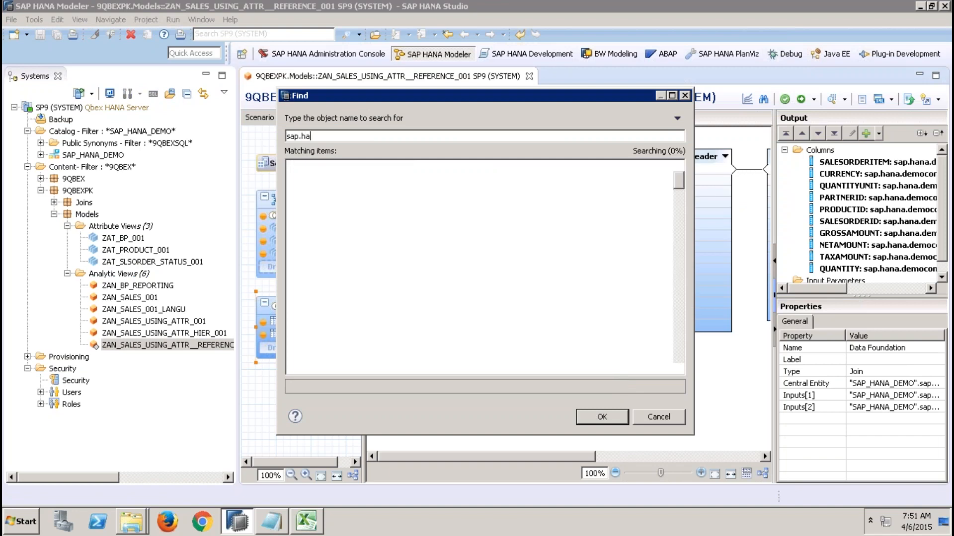
text(na.demo)
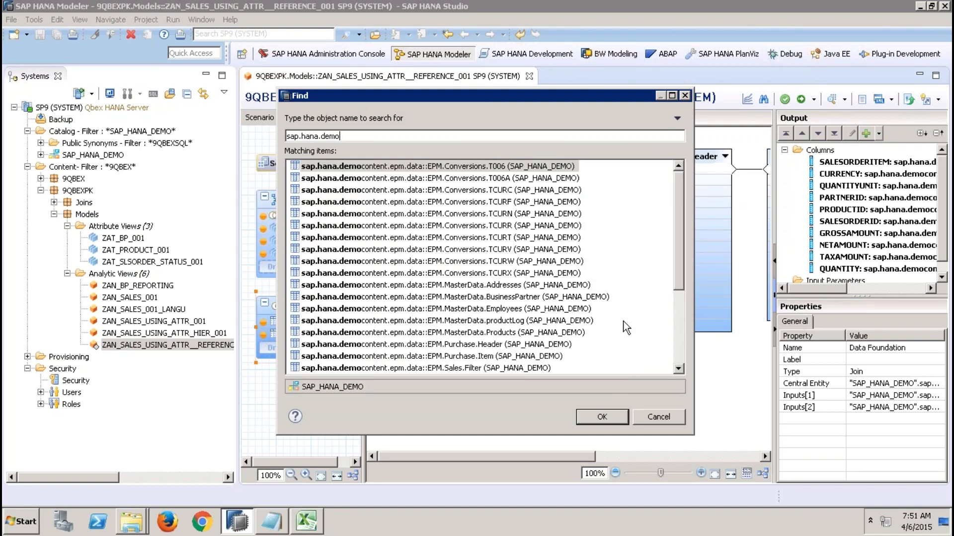
drag(675, 284, 676, 300)
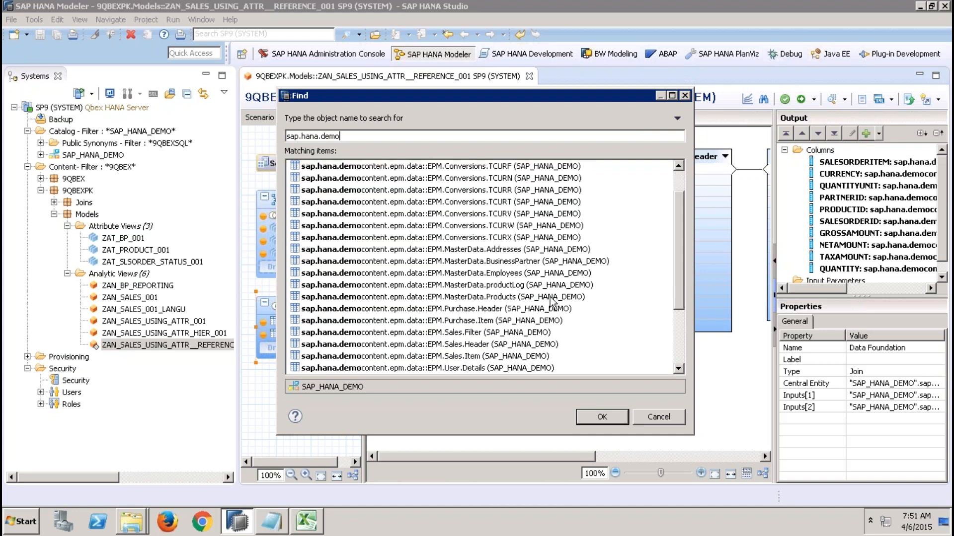
double_click(545, 297)
drag(498, 457, 633, 440)
drag(686, 187, 748, 169)
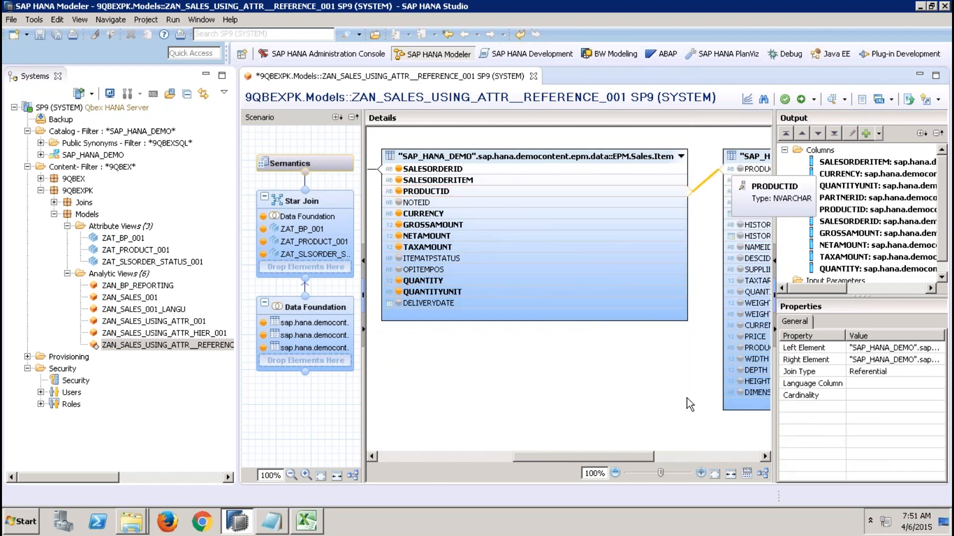
Step: Add SUPPLIERID from the products table to the data foundation output and open the Star Join node
drag(630, 458, 673, 457)
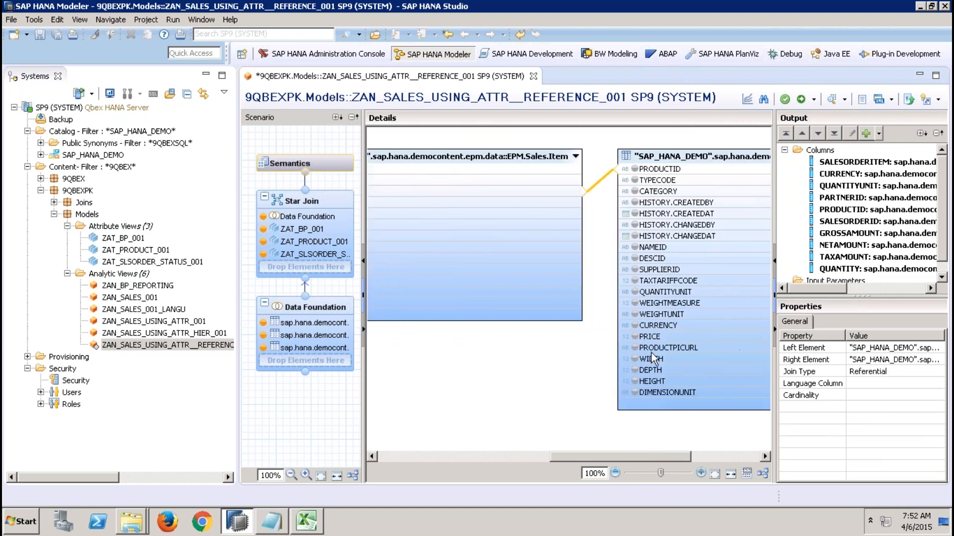
click(622, 269)
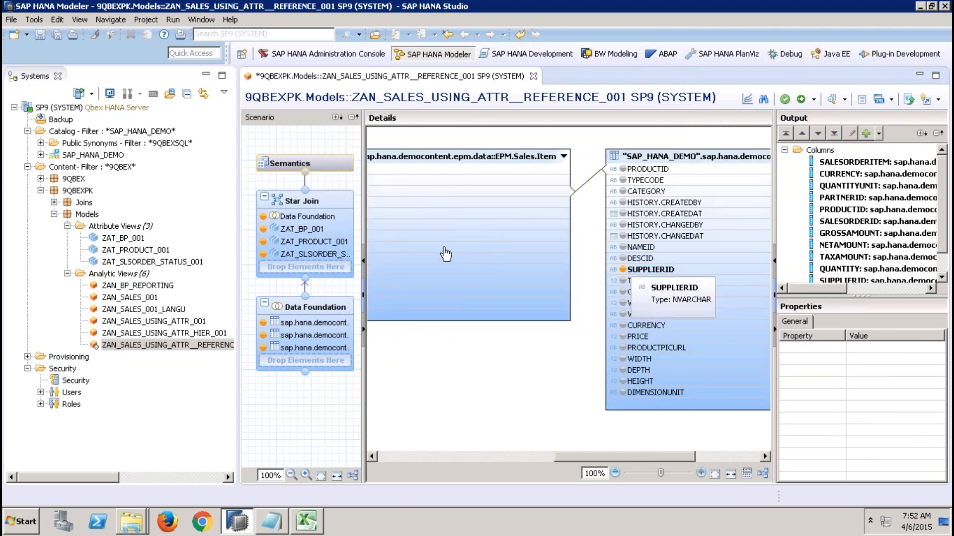
click(331, 228)
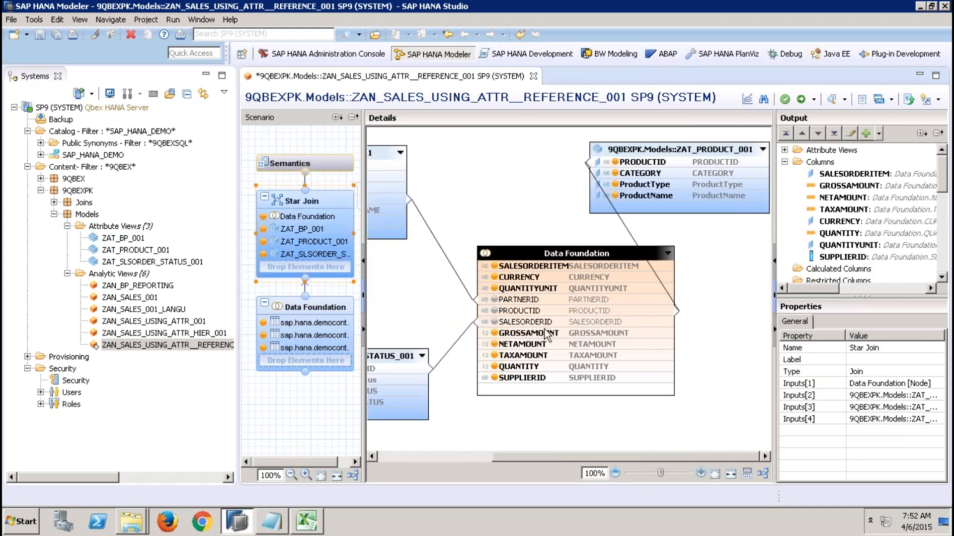
Step: Compare the SUPPLIERID and PARTNERID columns of the Data Foundation within the star join
click(534, 379)
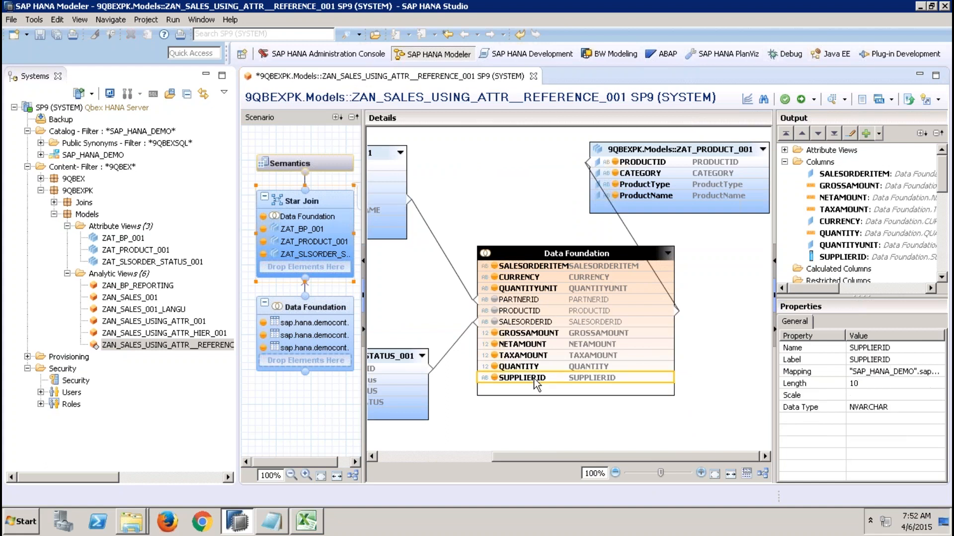
ctrl+click(522, 301)
click(522, 379)
click(521, 301)
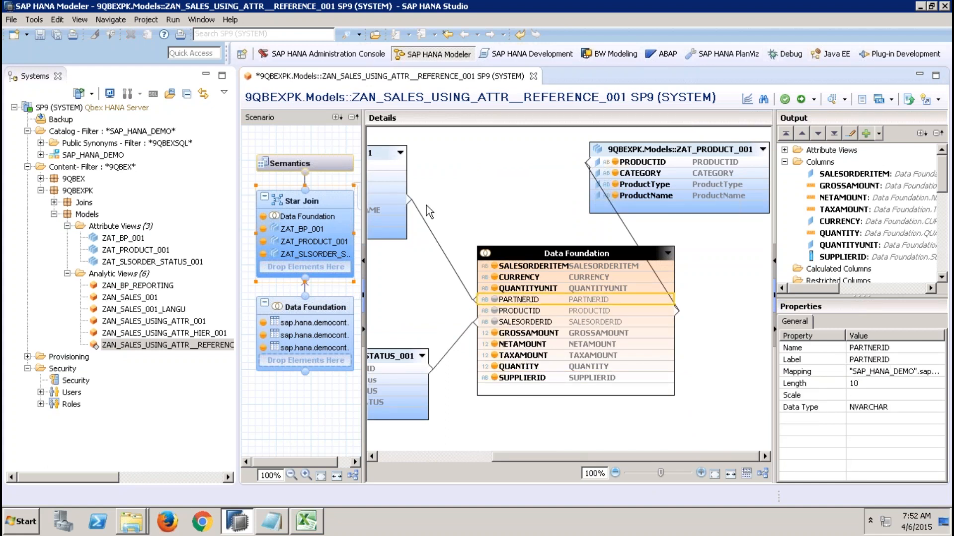
click(205, 74)
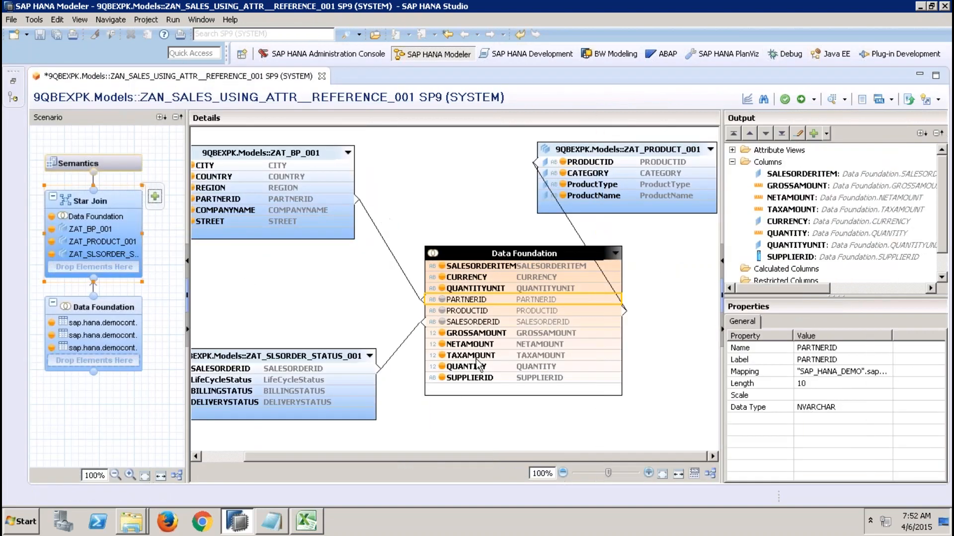
ctrl+click(494, 378)
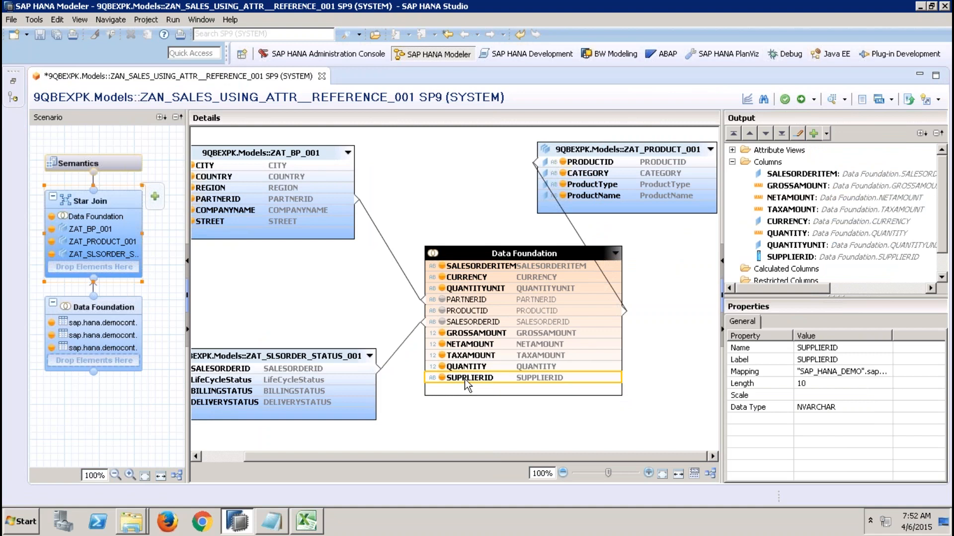
Step: Try joining the Data Foundation's SUPPLIERID to PARTNERID of ZAT_BP_001 and remove that join
drag(464, 380, 349, 198)
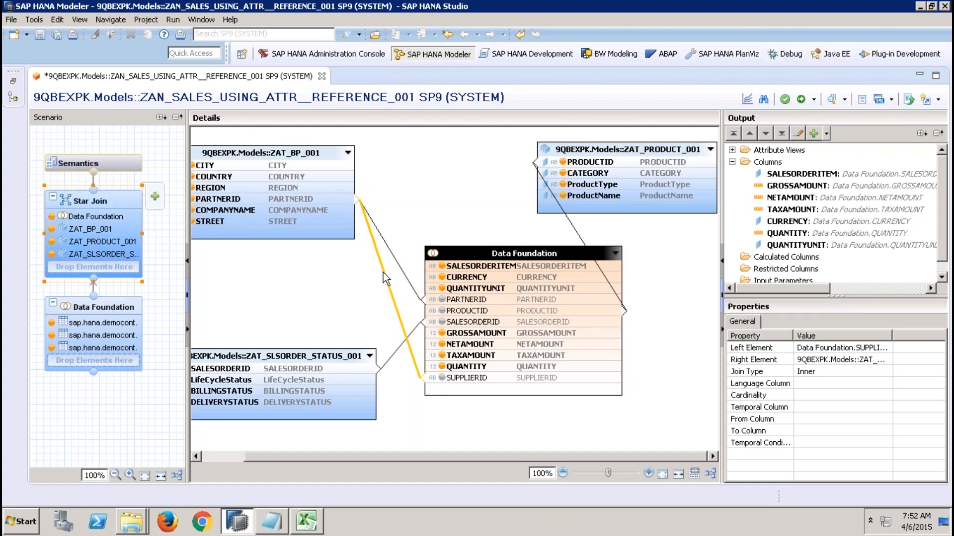
key(Delete)
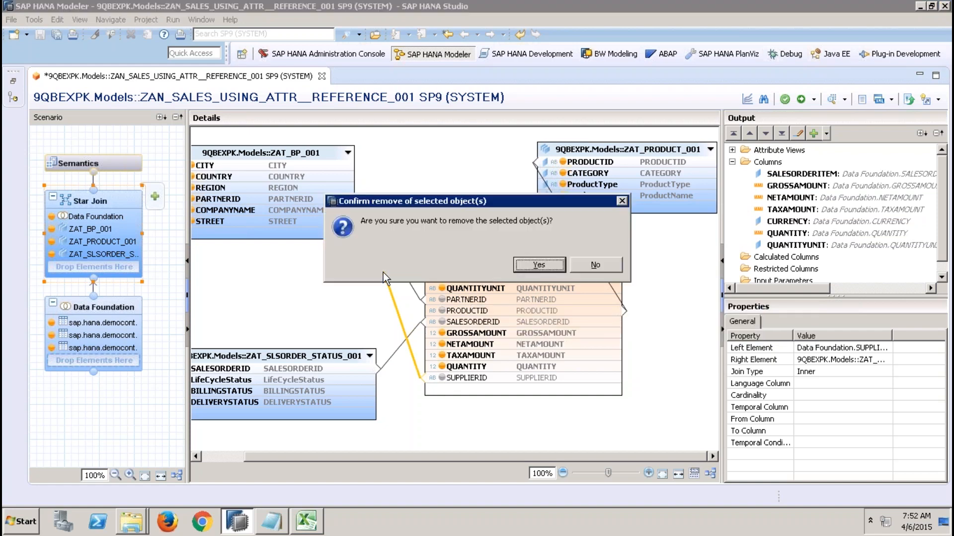
click(531, 263)
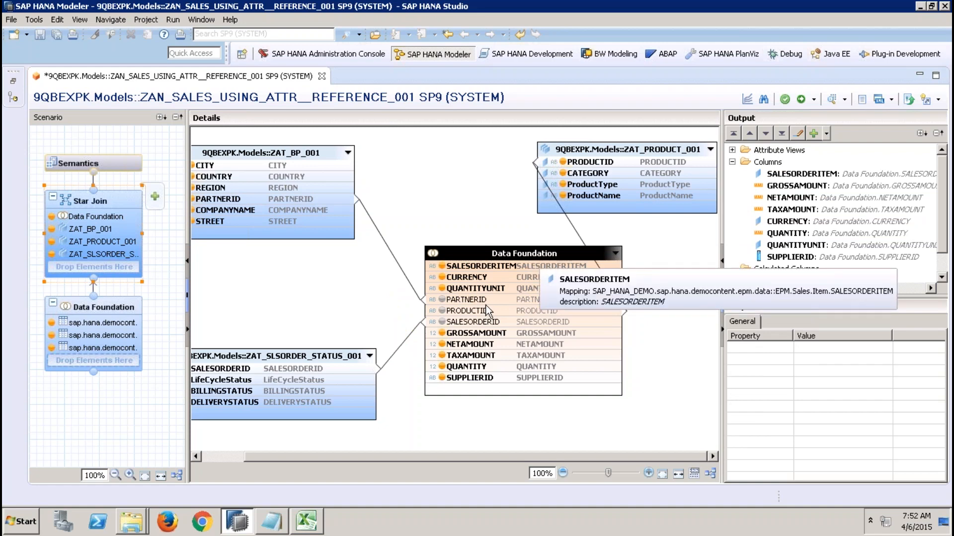
Step: Start a new attribute view in the 9QBEXPK.Models package and name it ZAT_SUPPLIER_DERIVED
click(476, 378)
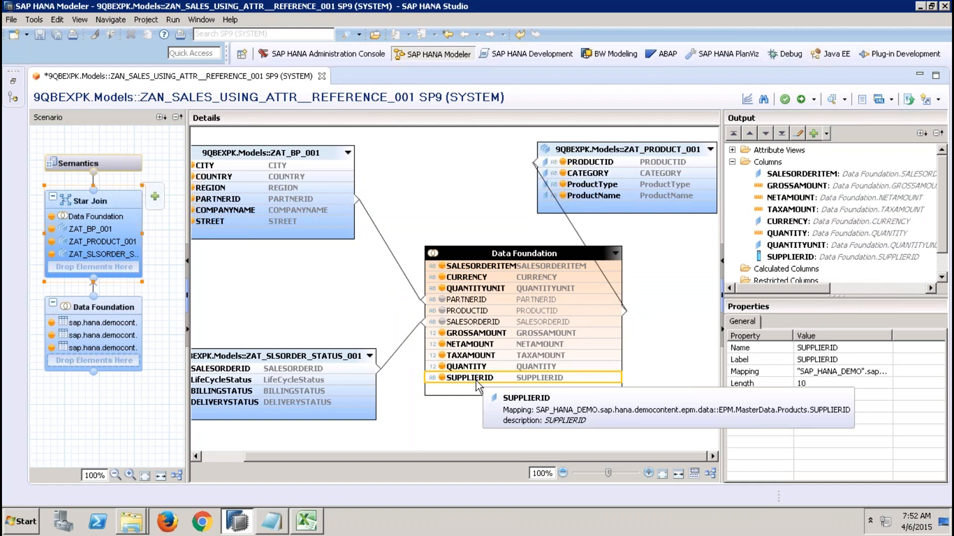
click(289, 149)
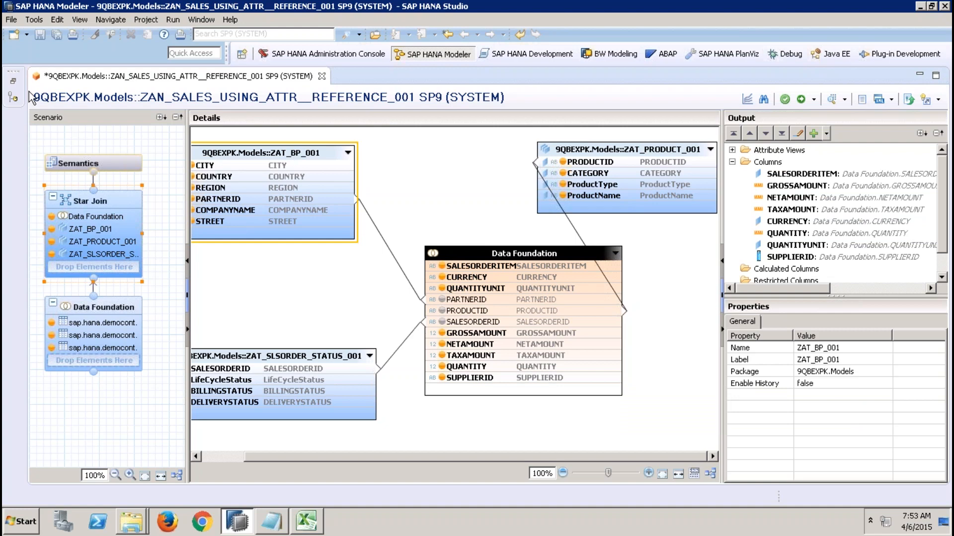
click(13, 81)
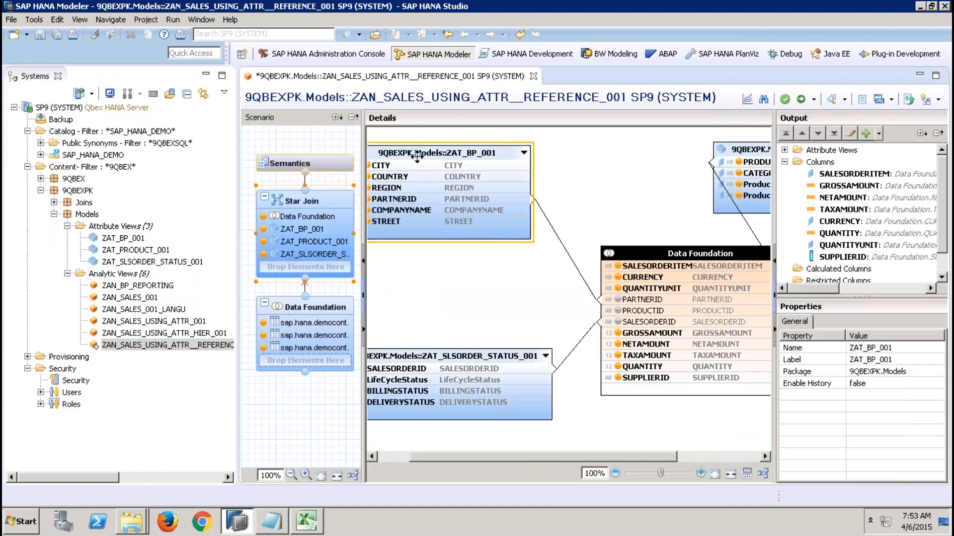
click(132, 228)
right_click(132, 230)
click(172, 261)
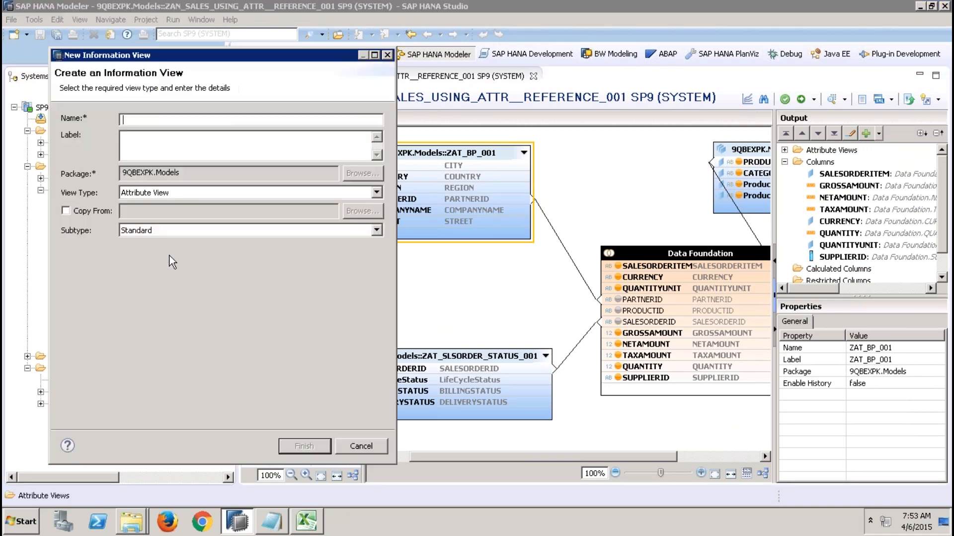
text(ZAT_SUPPLIER_DERIVED)
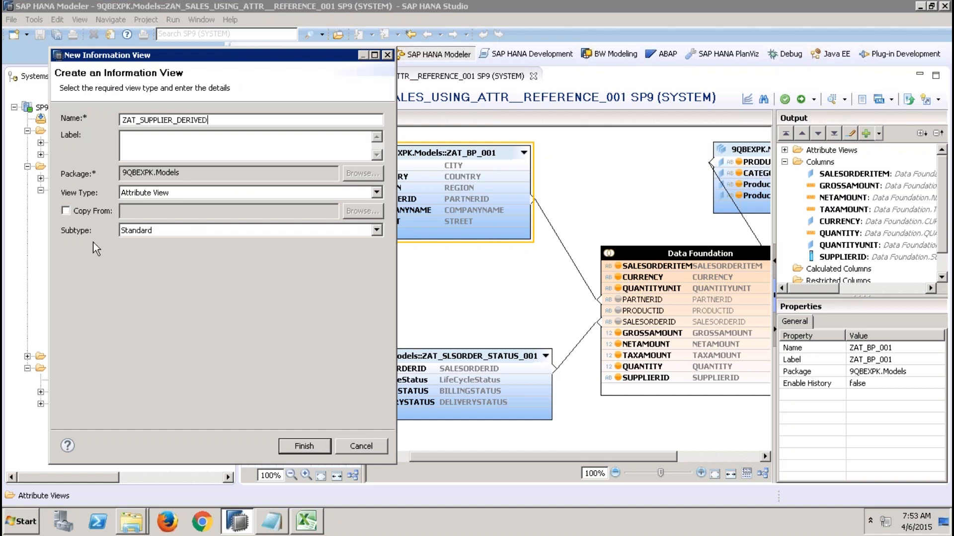
click(135, 233)
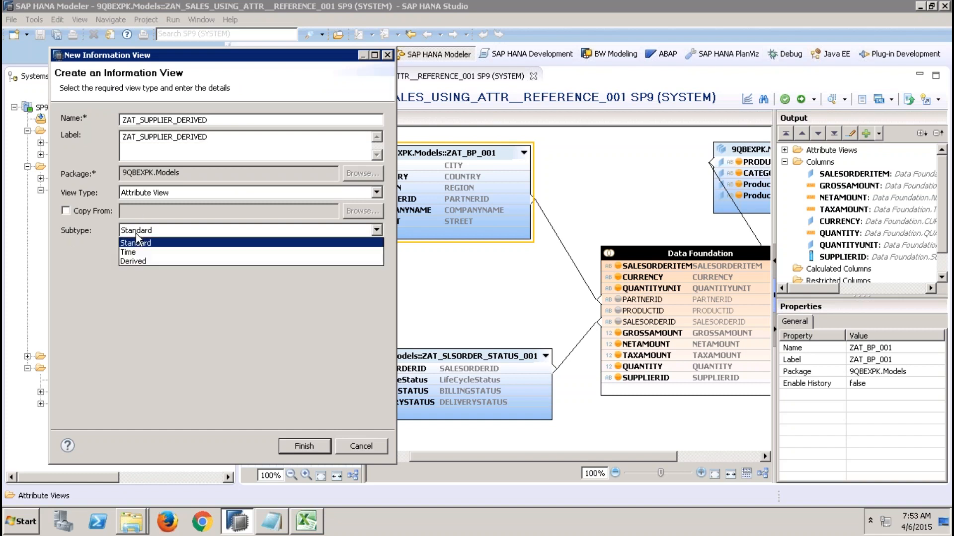
click(137, 262)
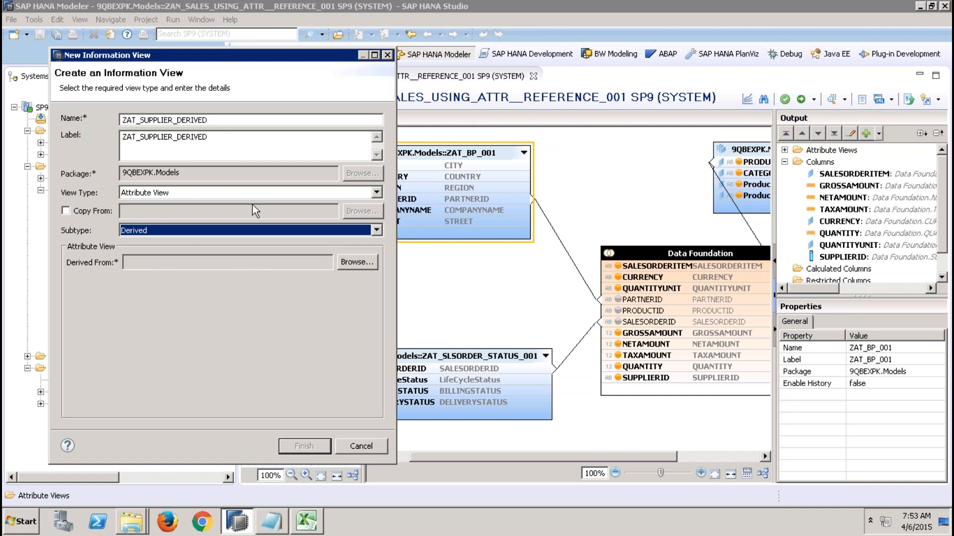
click(97, 213)
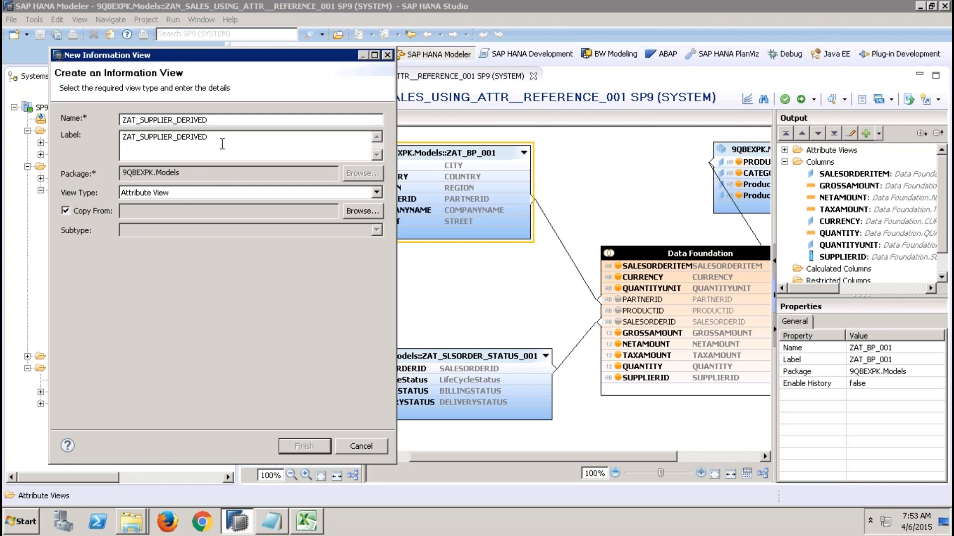
click(105, 211)
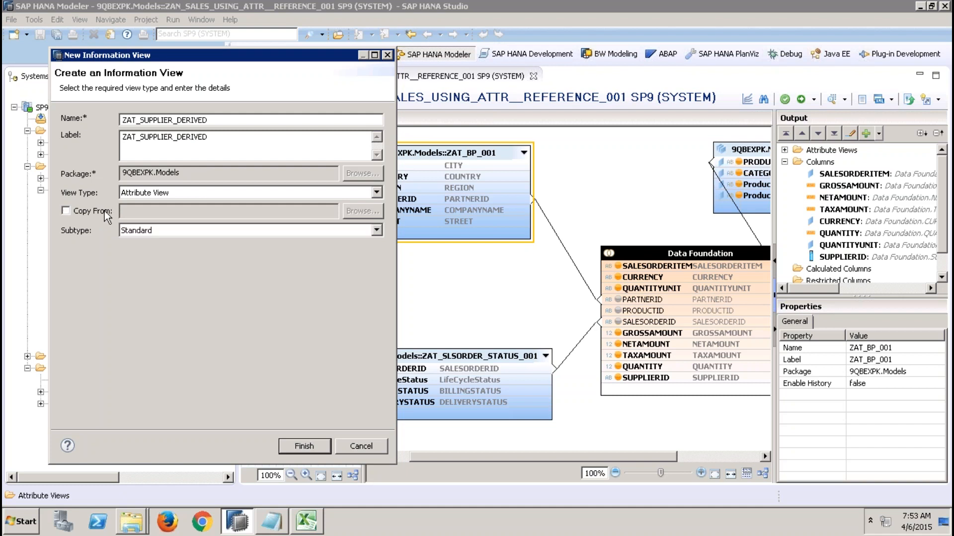
Step: Set the new view's subtype to Derived, base it on ZAT_BP_001 from 9QBEXPK.Models, and create it
click(159, 234)
click(147, 259)
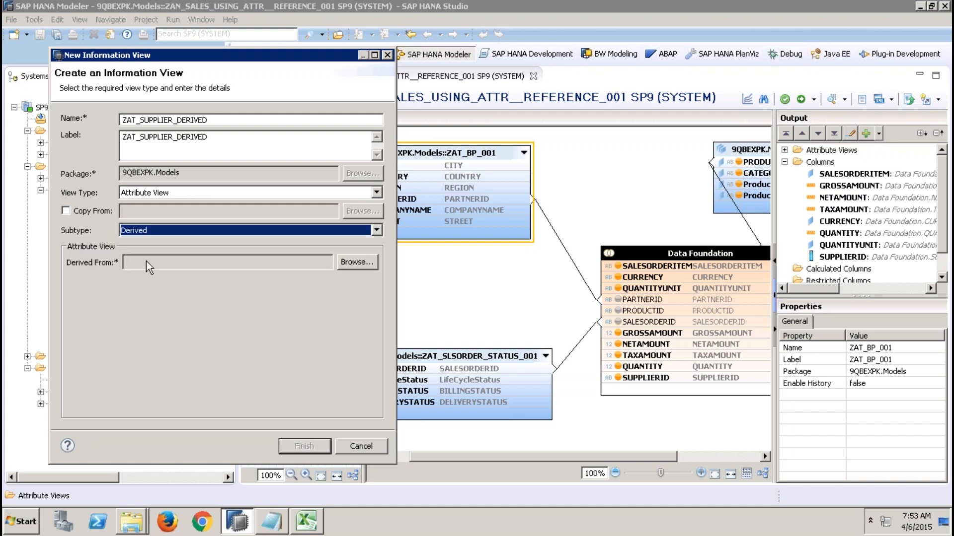
click(350, 264)
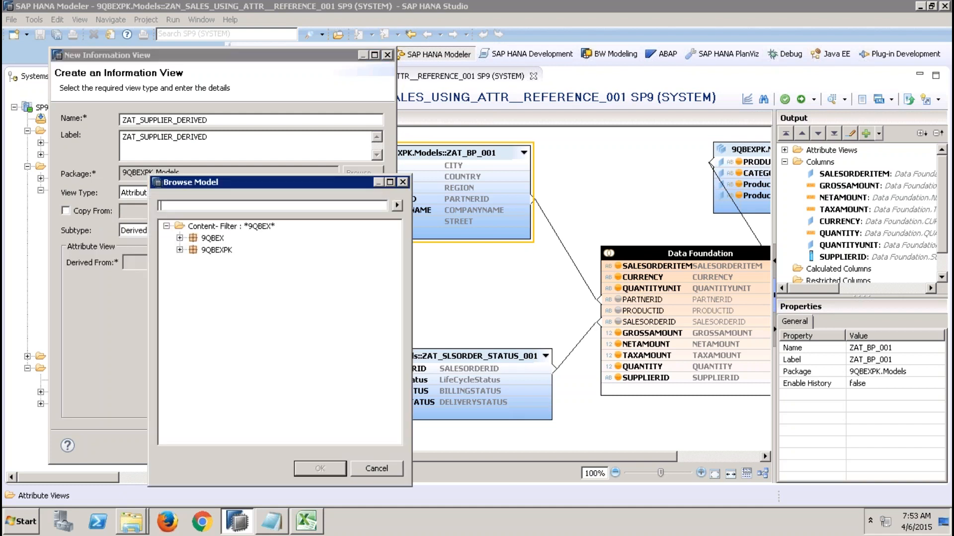
click(180, 250)
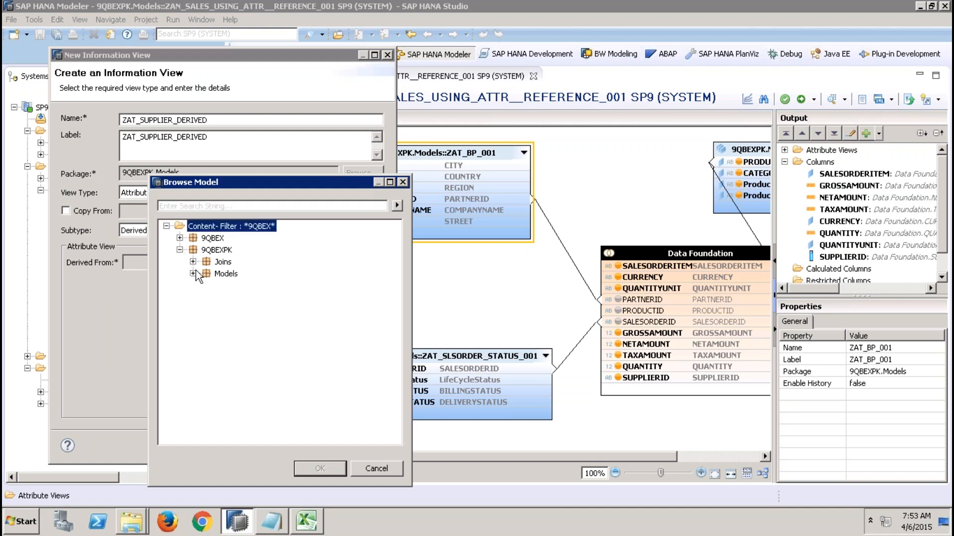
click(193, 274)
click(206, 286)
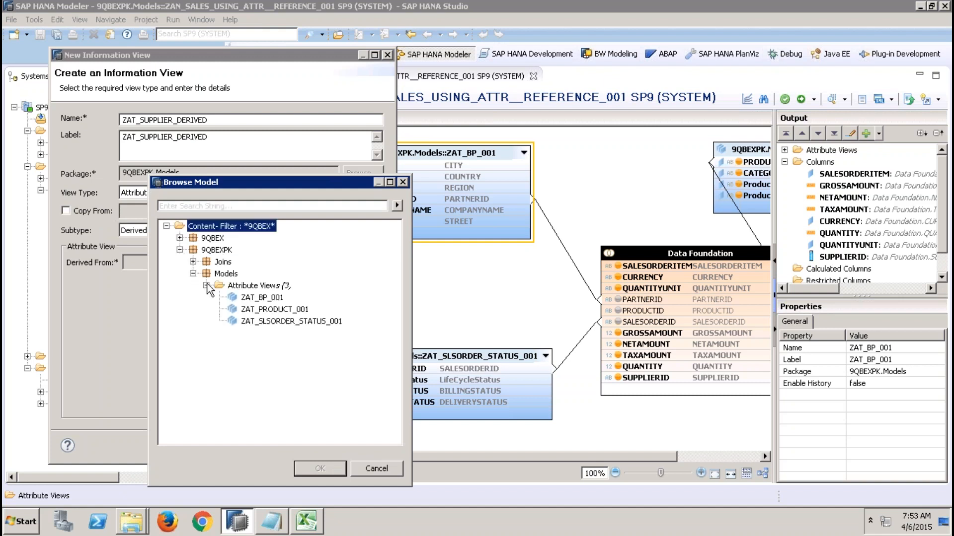
double_click(262, 299)
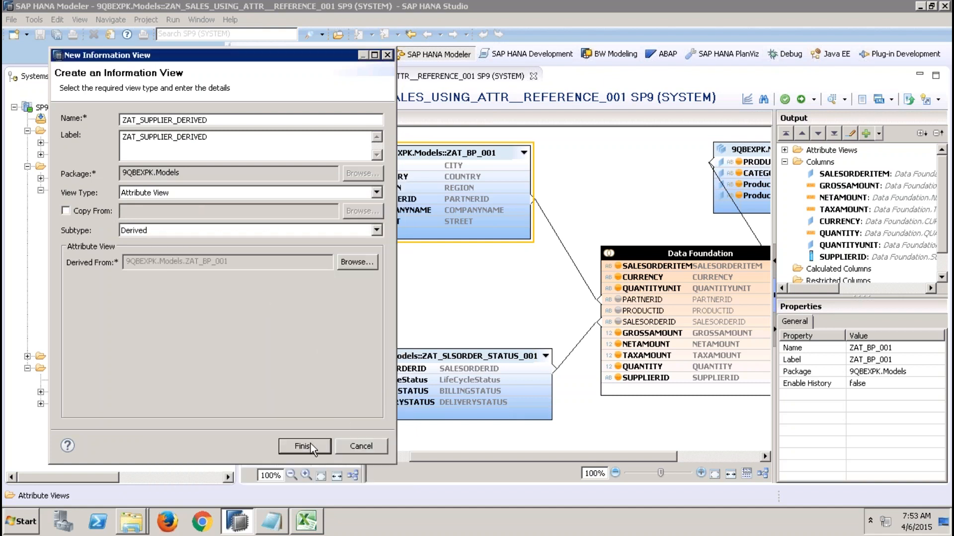
click(304, 446)
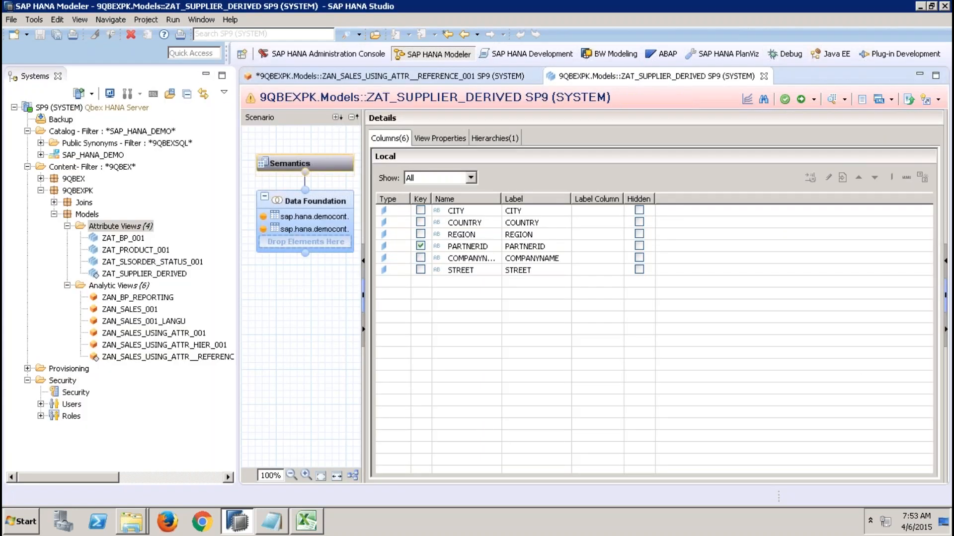
Step: Activate the ZAT_SUPPLIER_DERIVED attribute view and close its editor
mouse_move(640, 101)
click(801, 99)
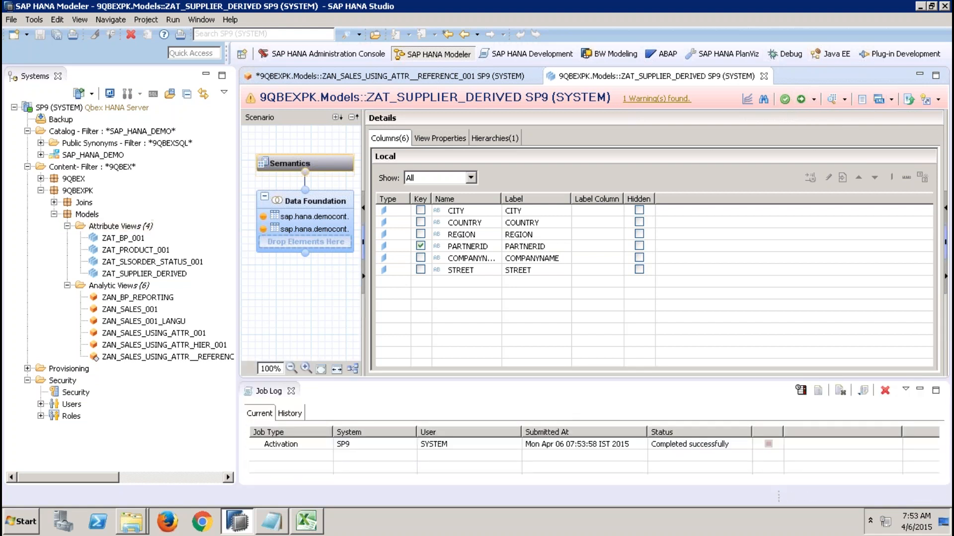
click(764, 76)
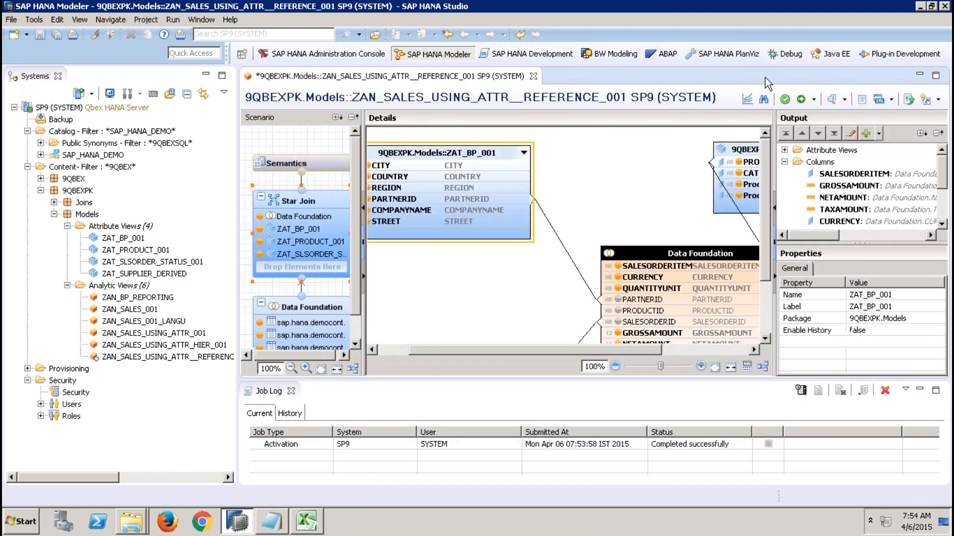
Step: Add ZAT_SUPPLIER_DERIVED to the star join and join the Data Foundation's SUPPLIERID to its PARTNERID
drag(163, 273, 287, 274)
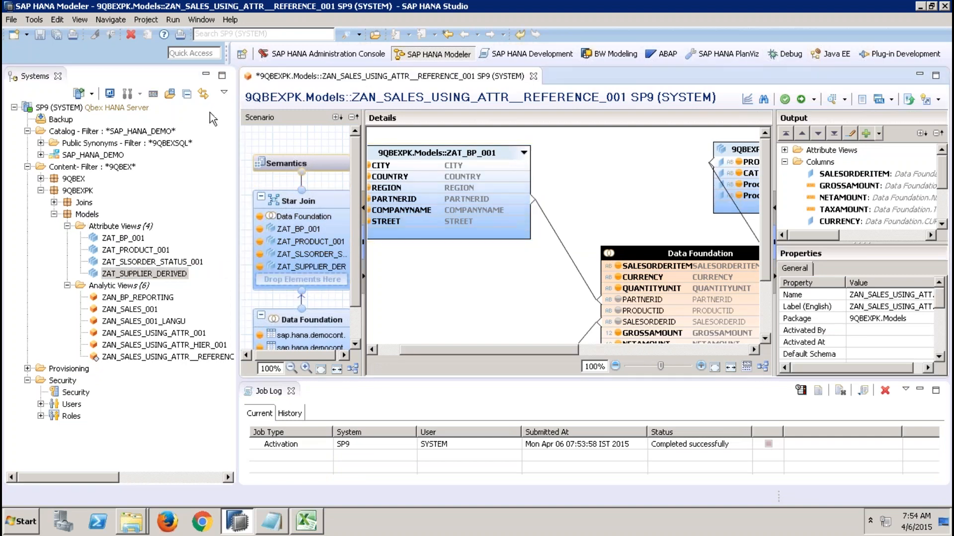
click(206, 75)
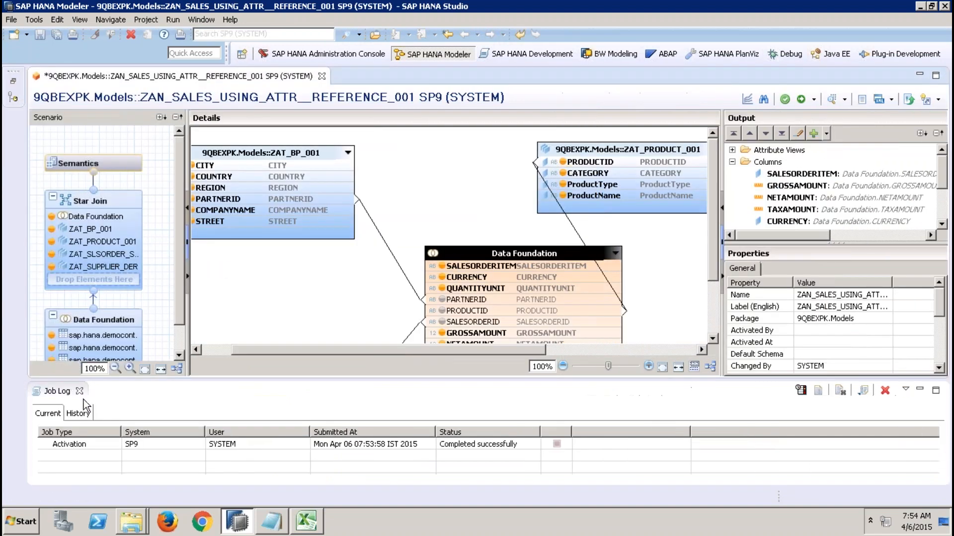
click(79, 391)
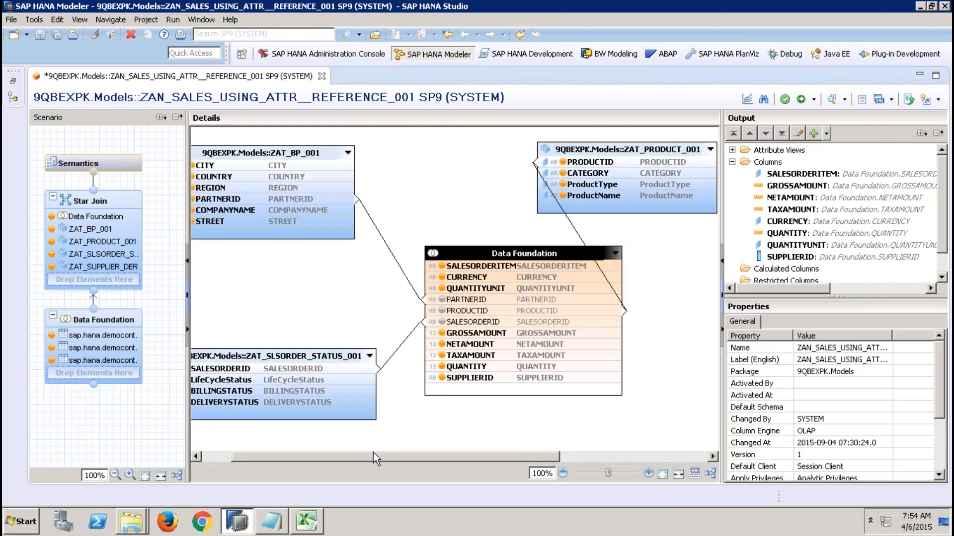
drag(374, 452, 465, 462)
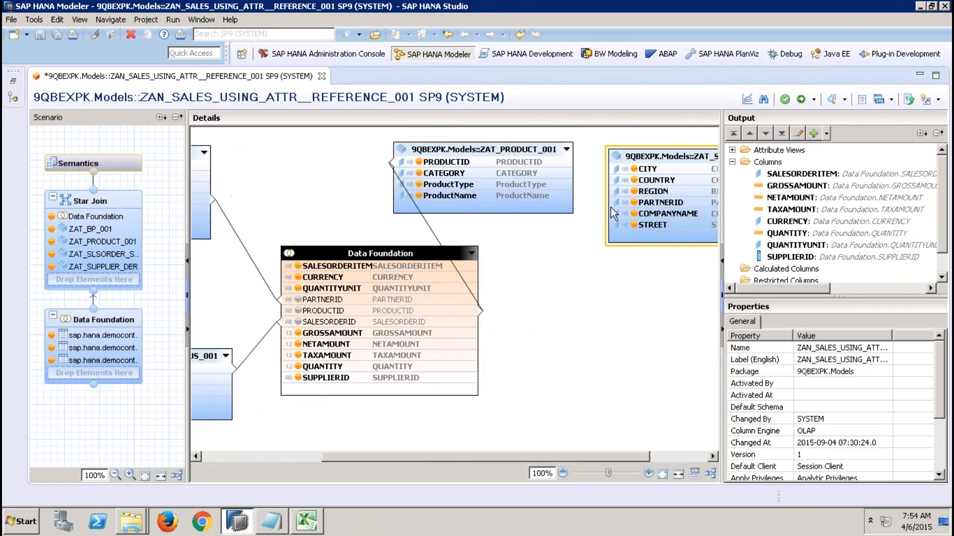
drag(634, 229, 561, 370)
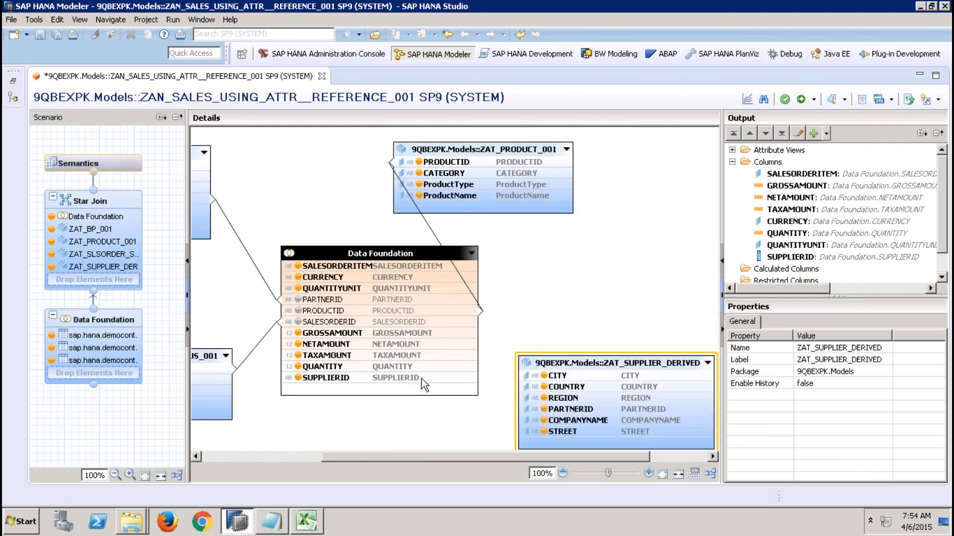
drag(430, 379, 522, 409)
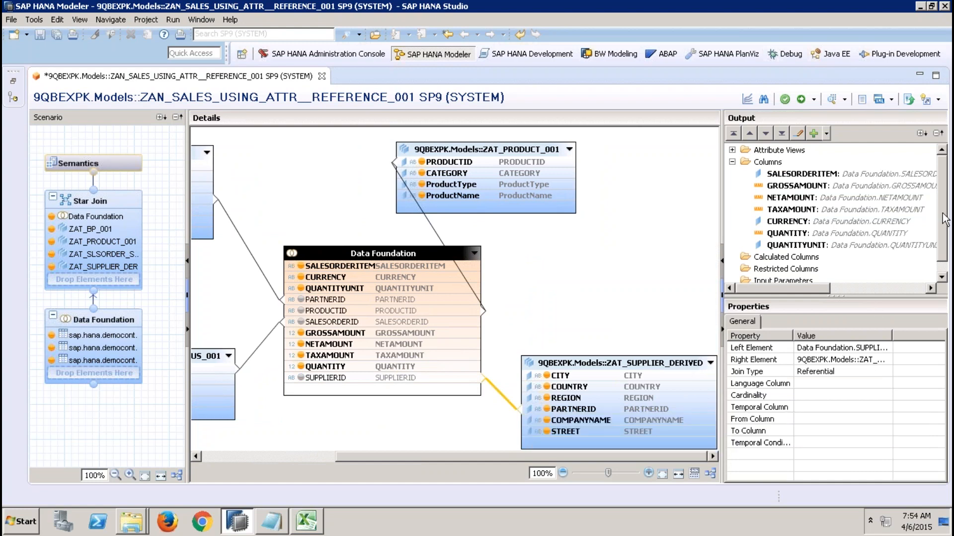
Step: Expand the ZAT_SUPPLIER_DERIVED attribute view in the star join output to show its columns
scroll(939, 219, down, 1)
scroll(939, 219, up, 1)
click(732, 150)
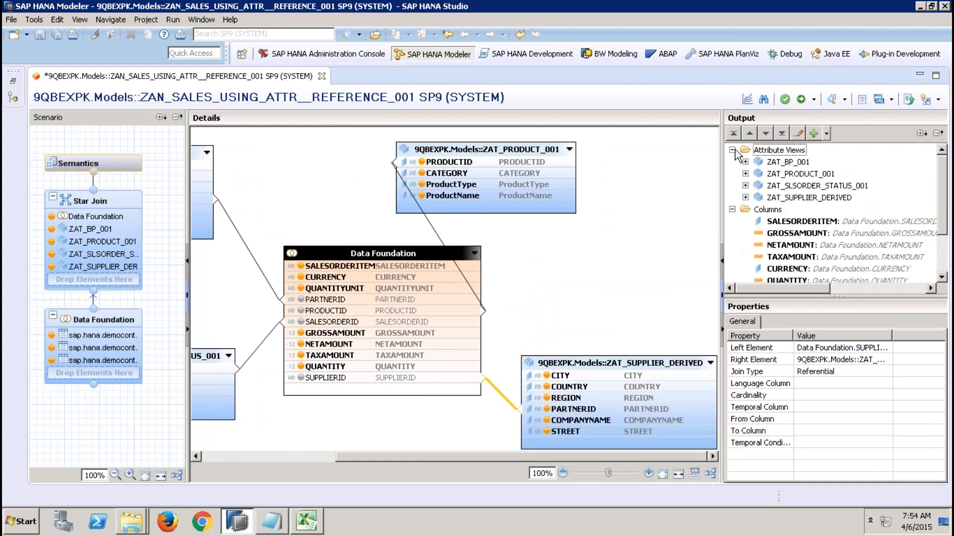
click(745, 198)
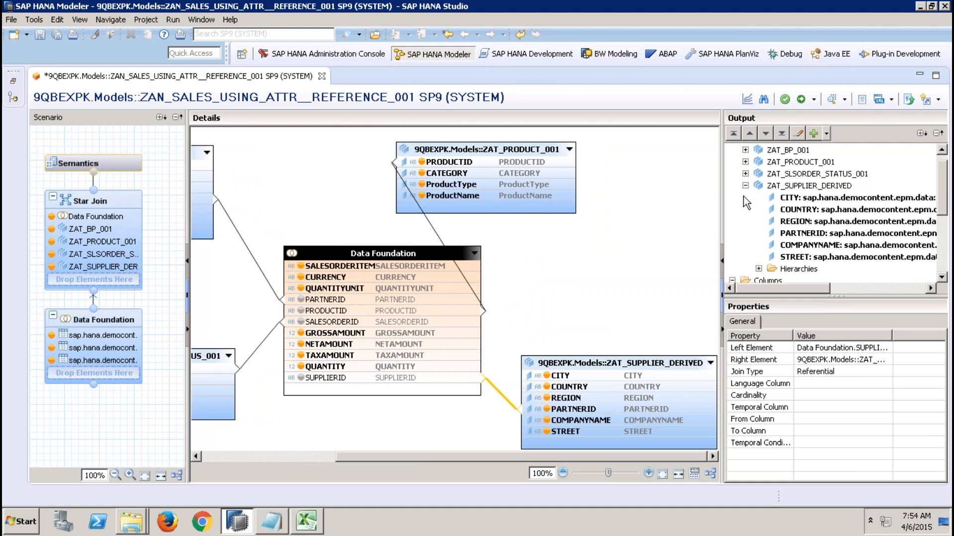
Step: Examine the CITY column's name and label in ZAT_SUPPLIER_DERIVED and its entry among the shared columns in Semantics
click(798, 201)
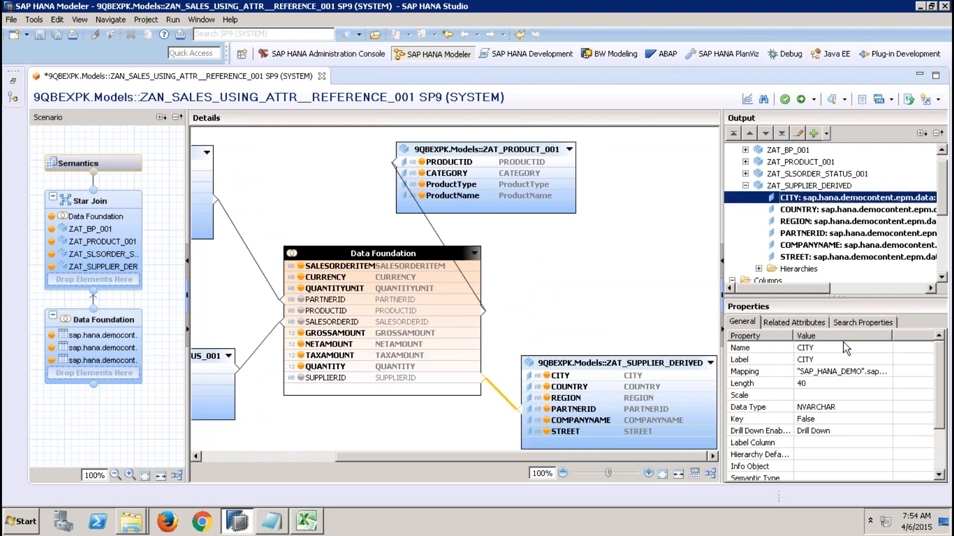
click(802, 351)
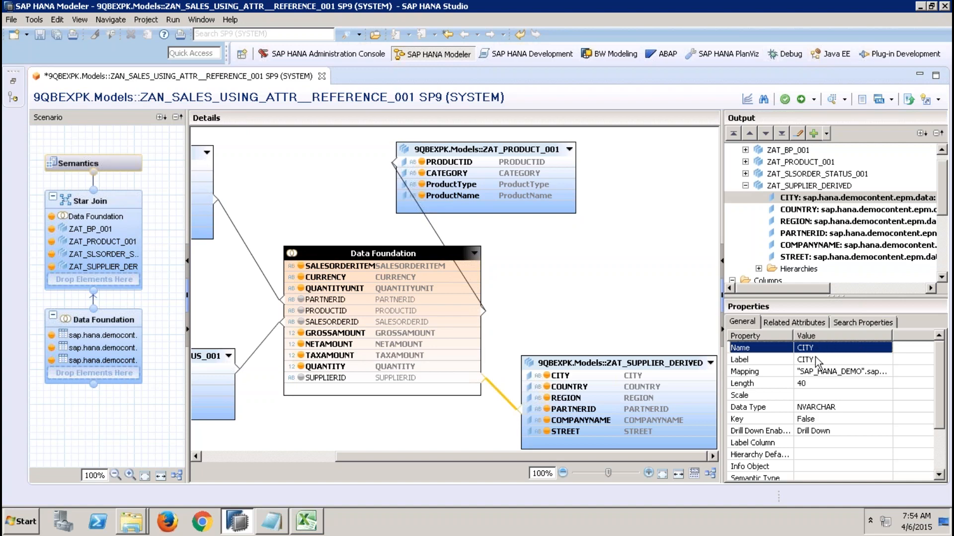
click(816, 361)
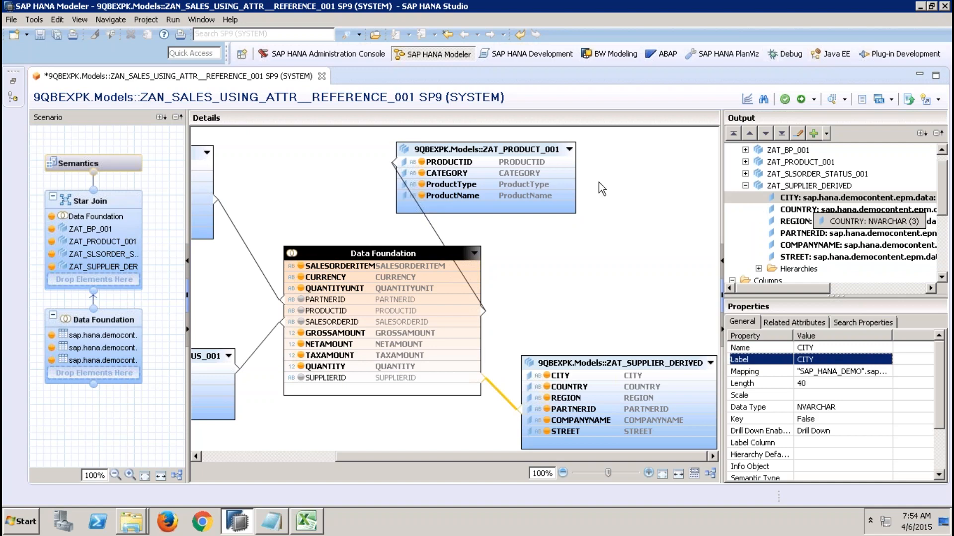
click(130, 166)
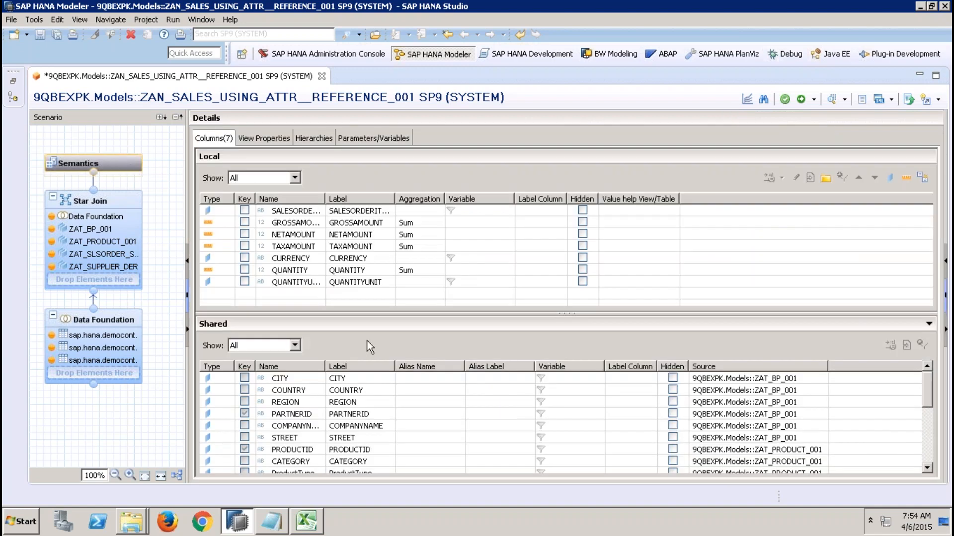
drag(401, 312, 399, 198)
click(337, 430)
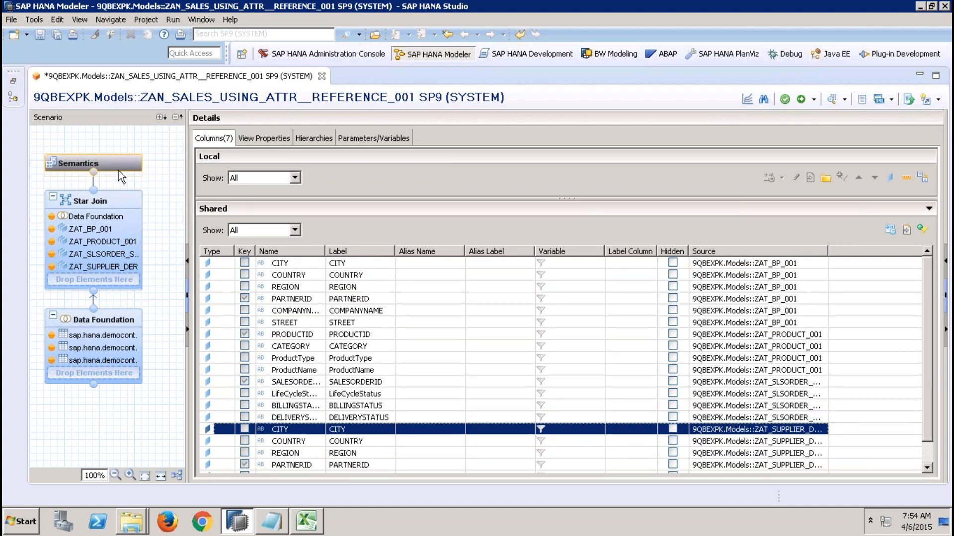
Step: Compare the ZAT_BP_001 and ZAT_SUPPLIER_DERIVED columns and their joins to the Data Foundation in the Star Join
click(111, 198)
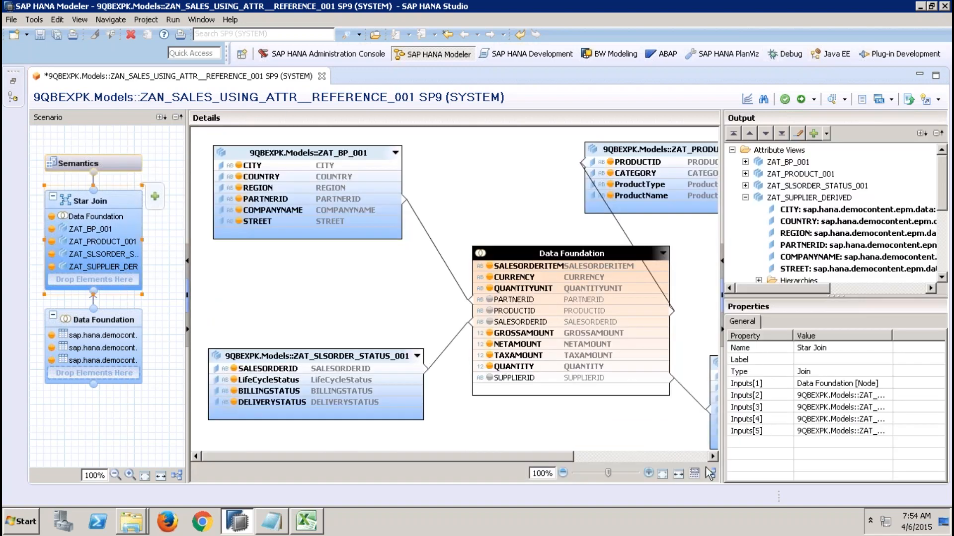
click(672, 457)
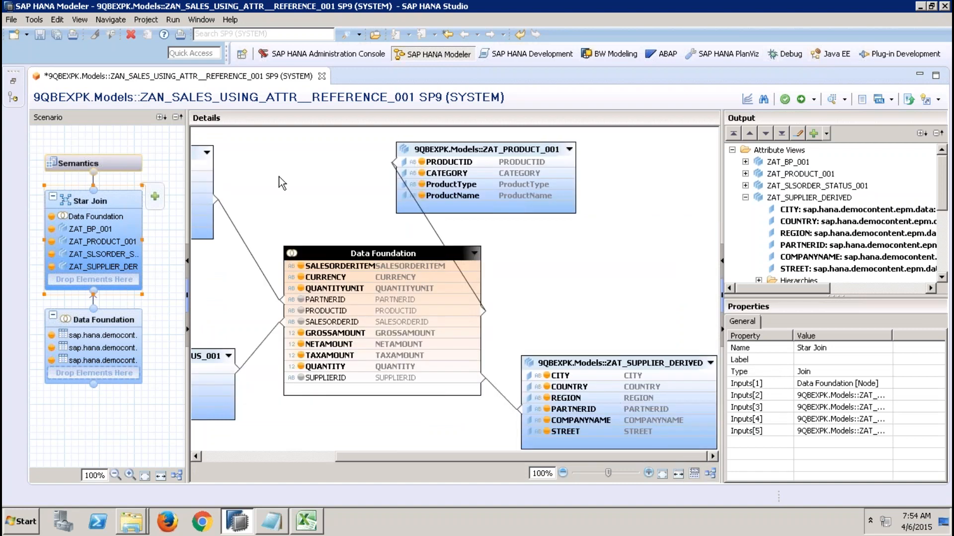
click(196, 184)
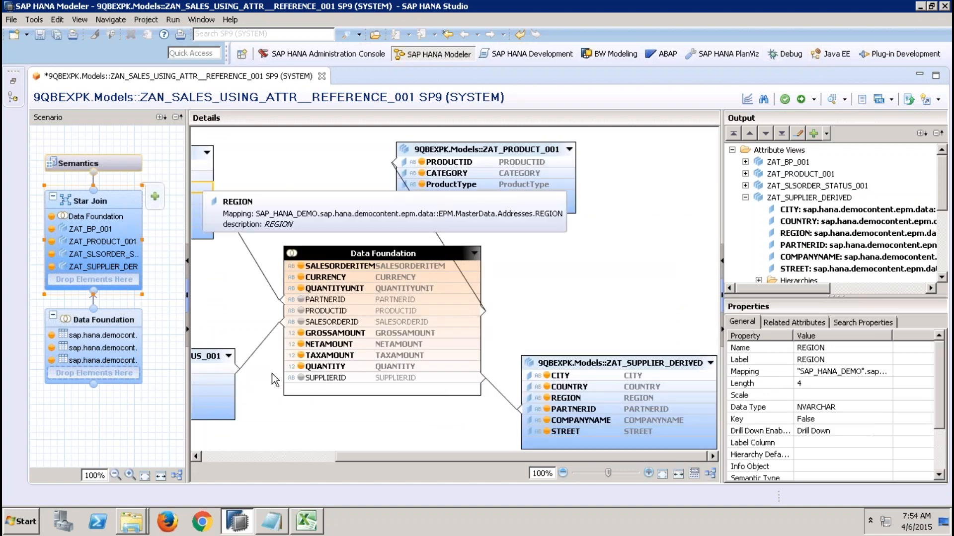
click(232, 457)
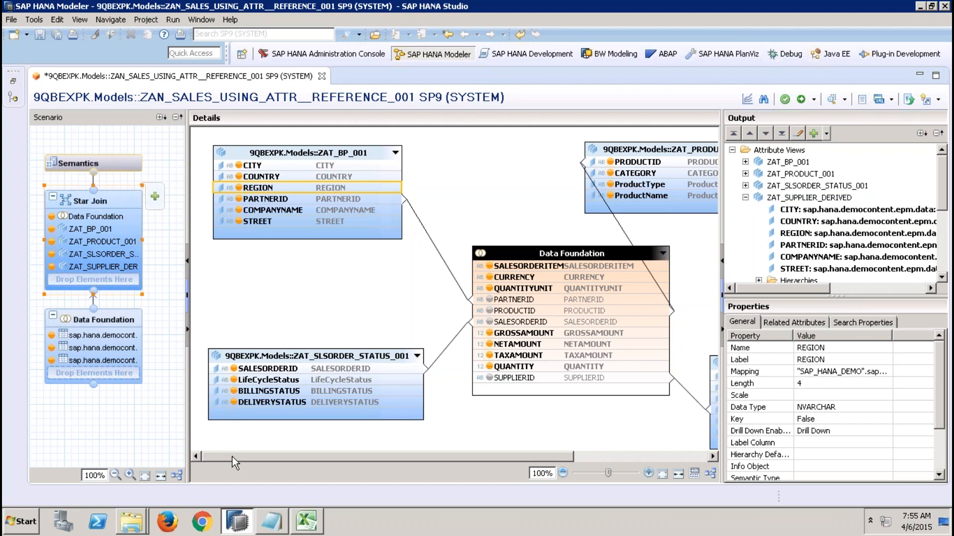
drag(232, 457, 248, 459)
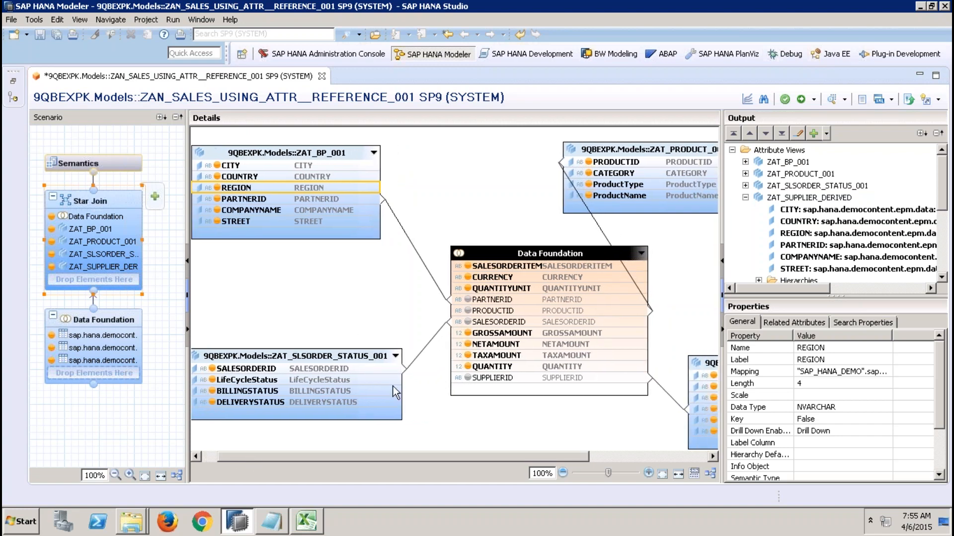
click(625, 460)
drag(625, 460, 467, 458)
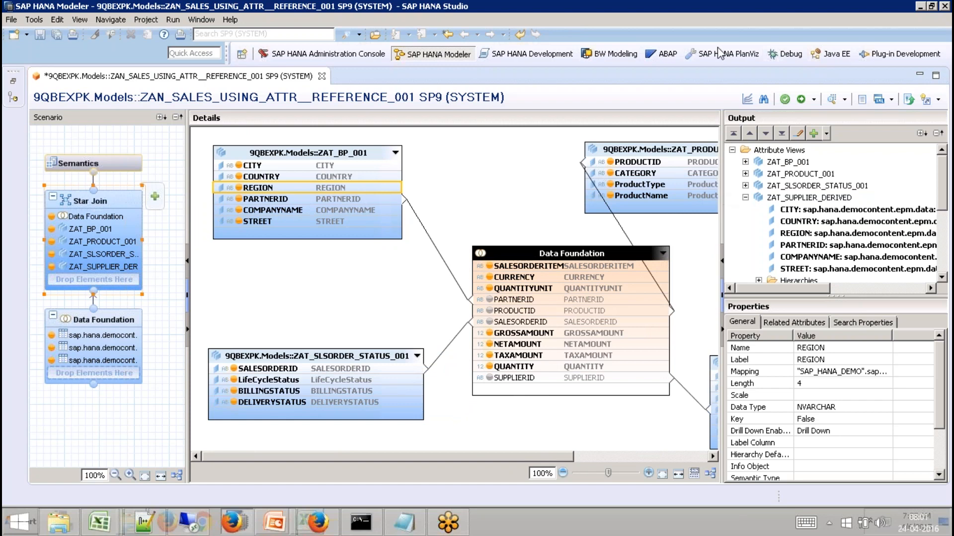
Step: Close the analytic view, saving its changes and accepting the proposed alias names for the ZAT_SUPPLIER_DERIVED attributes
click(322, 76)
click(494, 269)
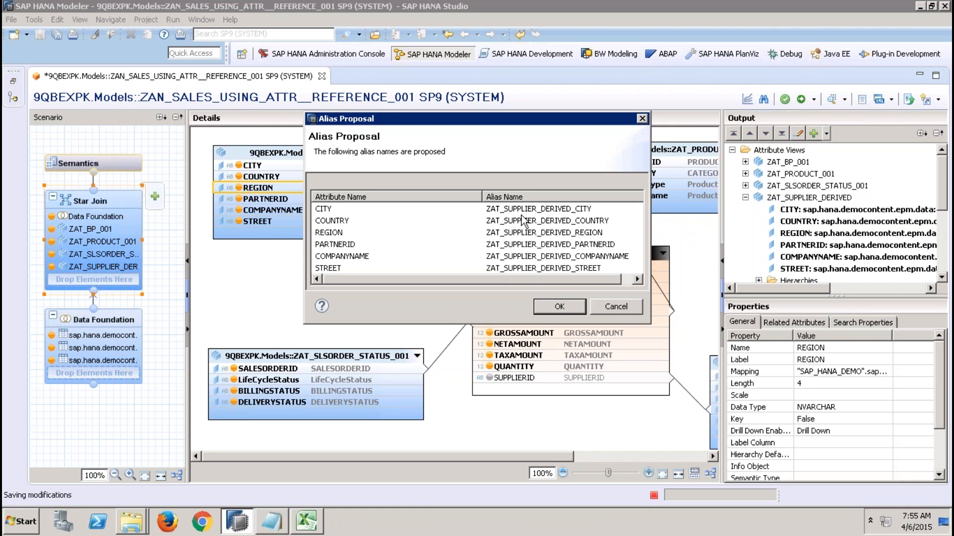
click(558, 305)
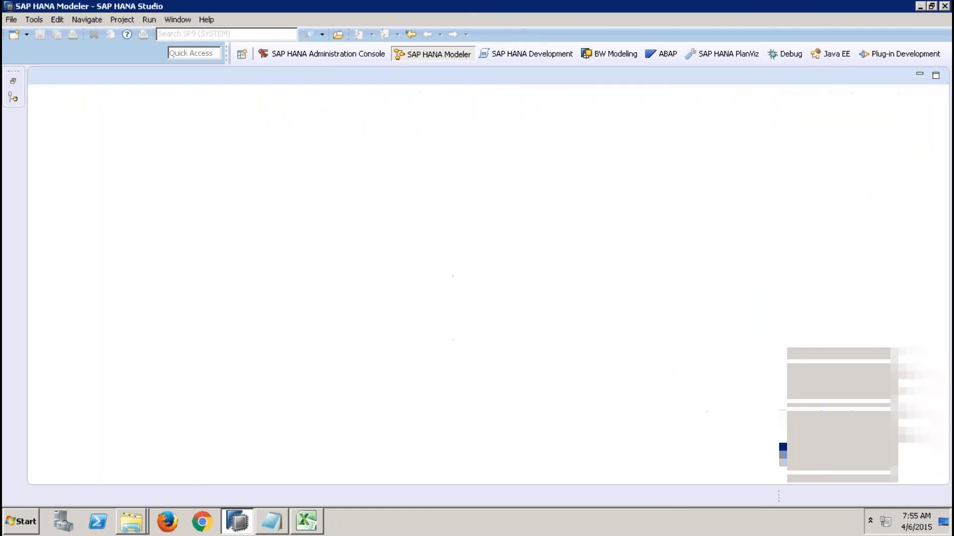
Step: Reopen ZAN_SALES_USING_ATTR__REFERENCE_001 from the Models package, activate it, and close its editor and the job log
click(16, 82)
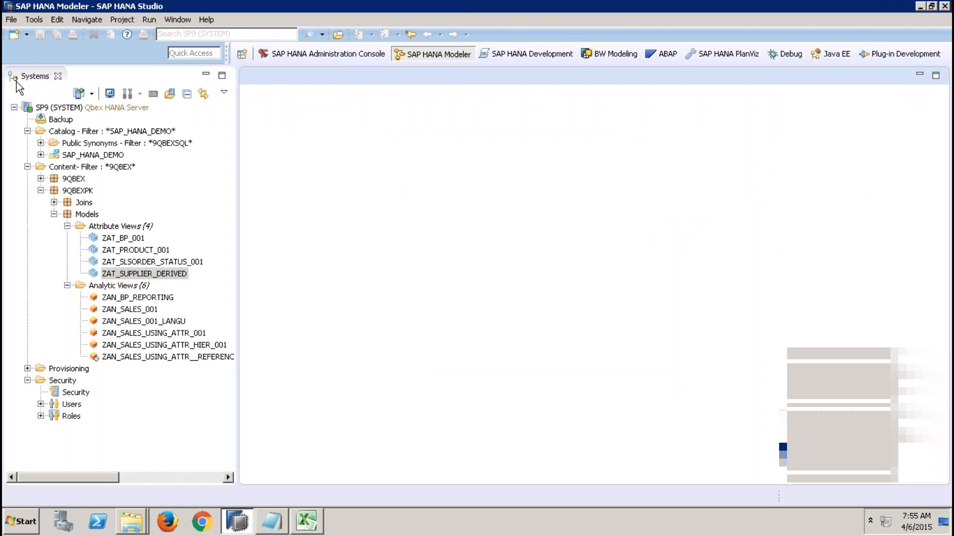
double_click(165, 356)
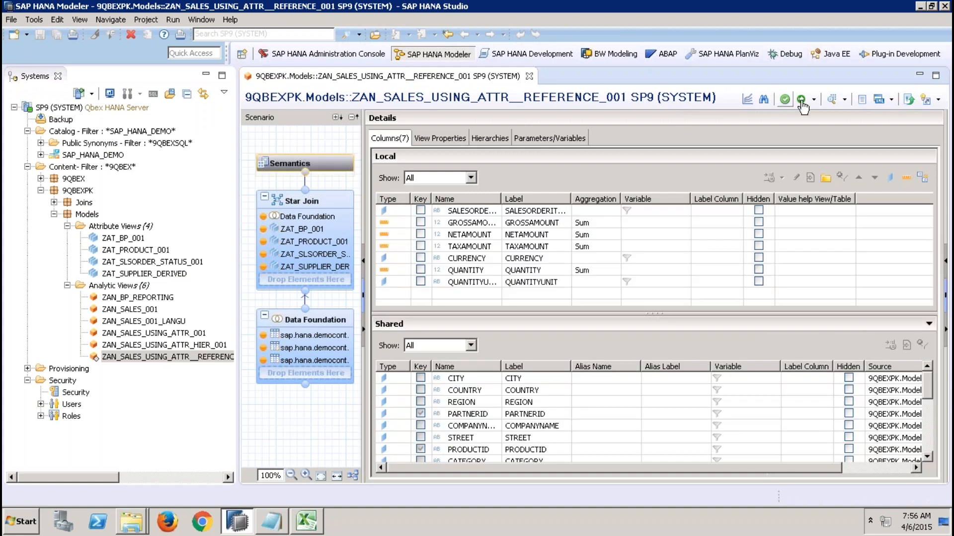
click(800, 100)
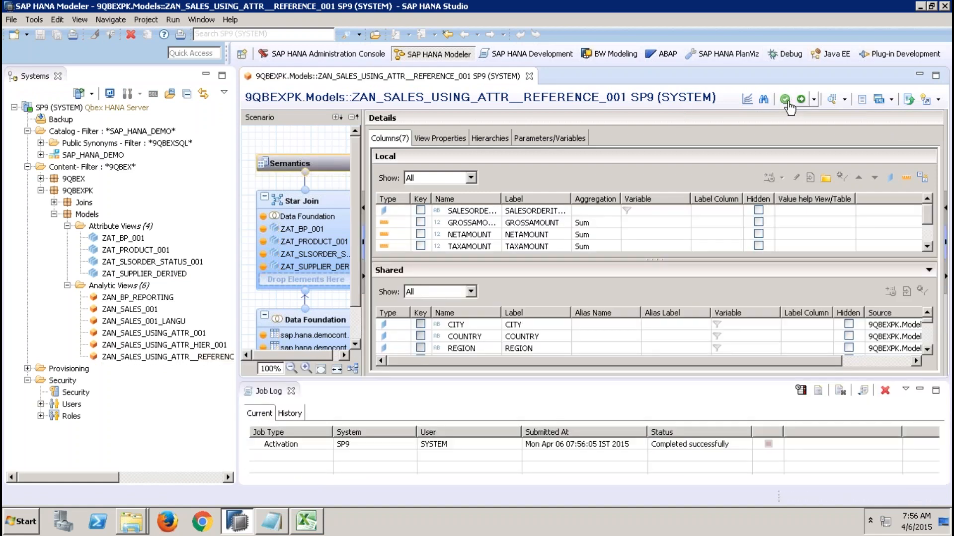
click(529, 76)
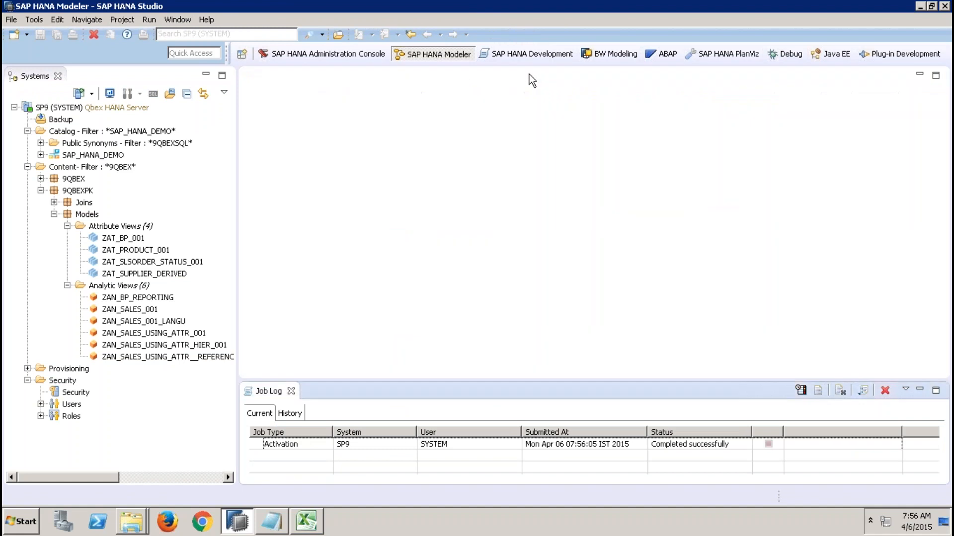
click(293, 392)
click(124, 240)
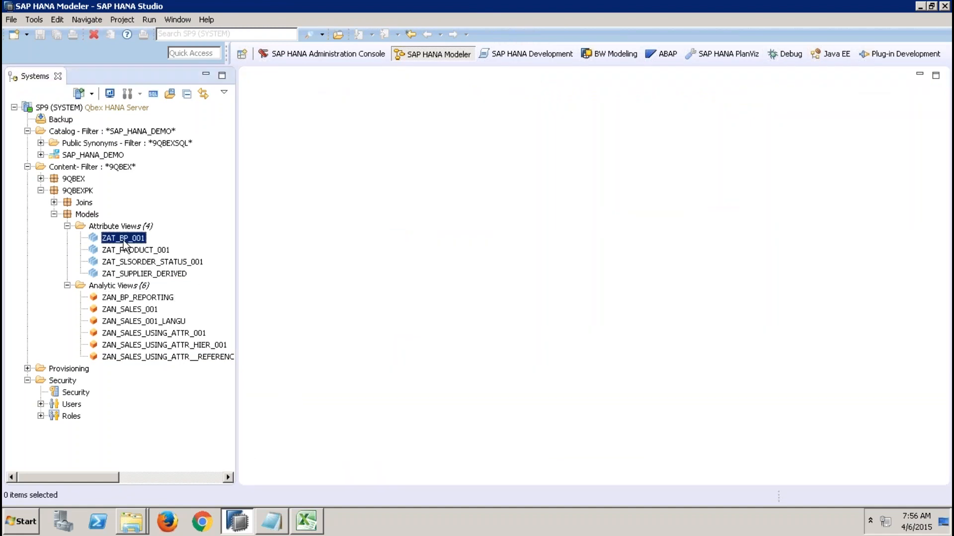
click(153, 300)
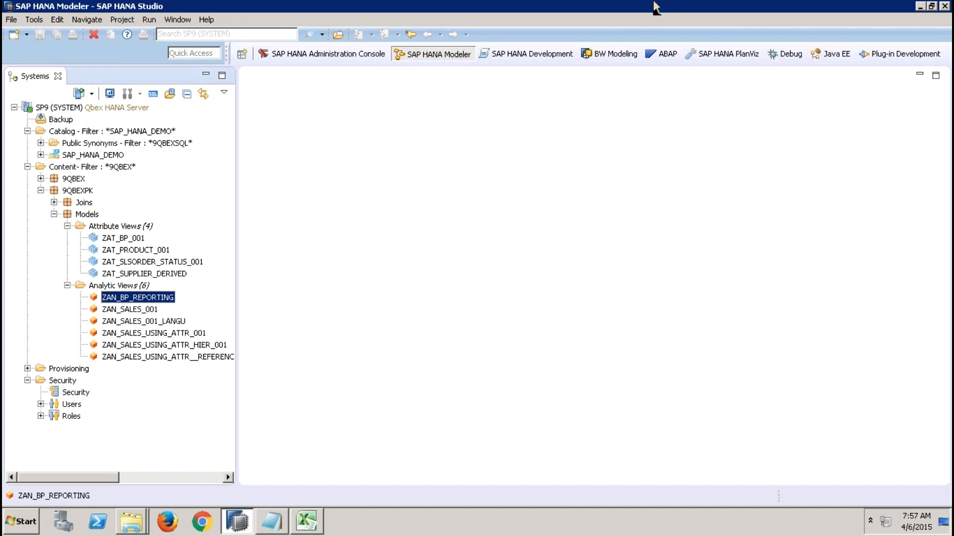
click(643, 12)
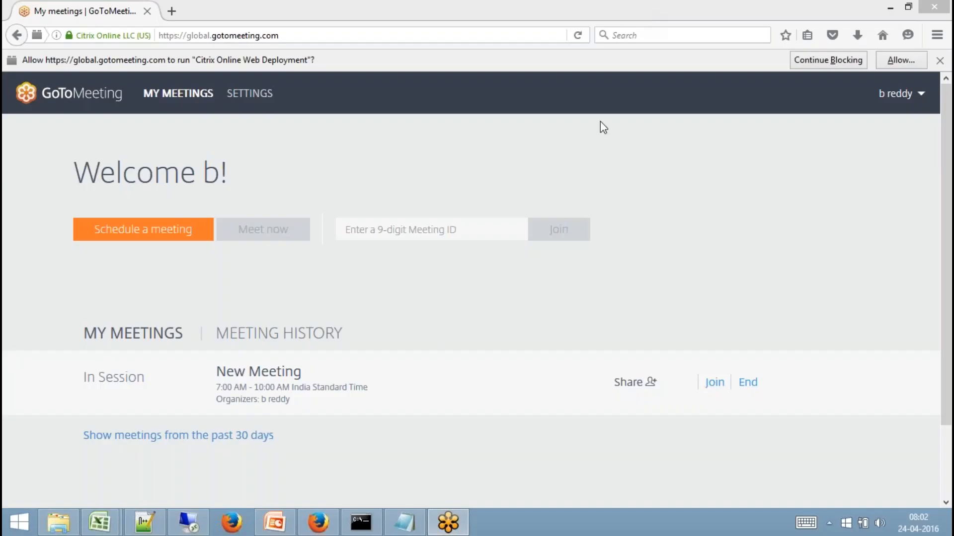
click(201, 521)
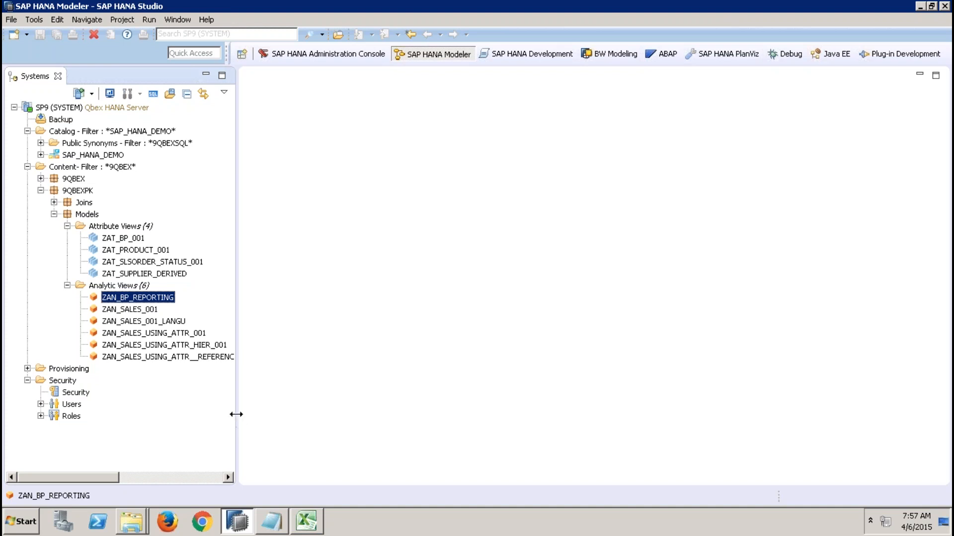
Step: Widen the Systems view enough to show the full analytic view names
drag(236, 414, 302, 424)
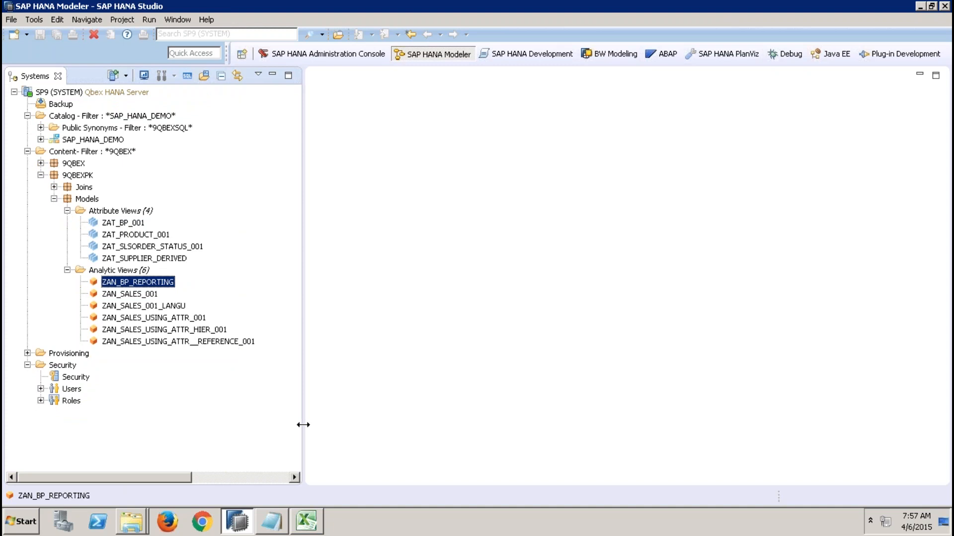
drag(302, 425, 269, 420)
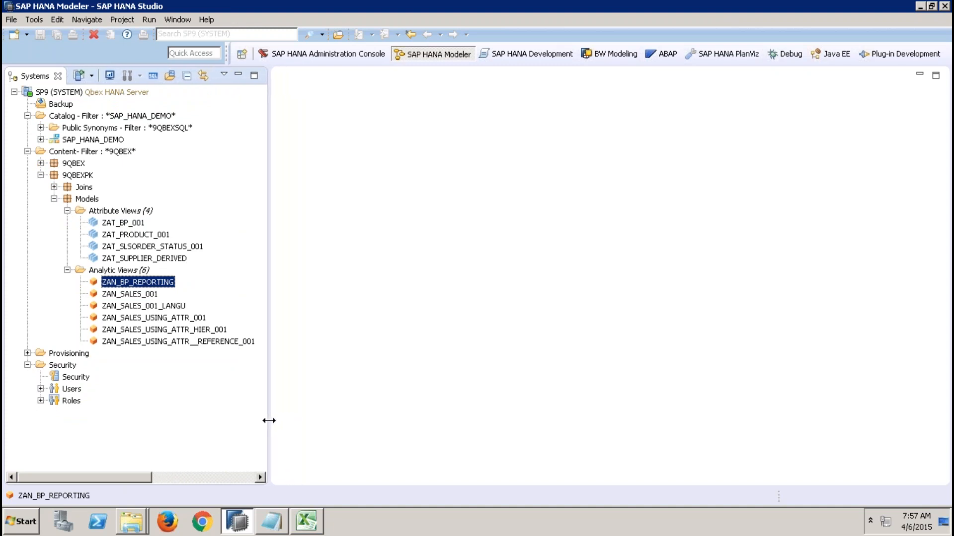
click(214, 477)
drag(214, 477, 111, 481)
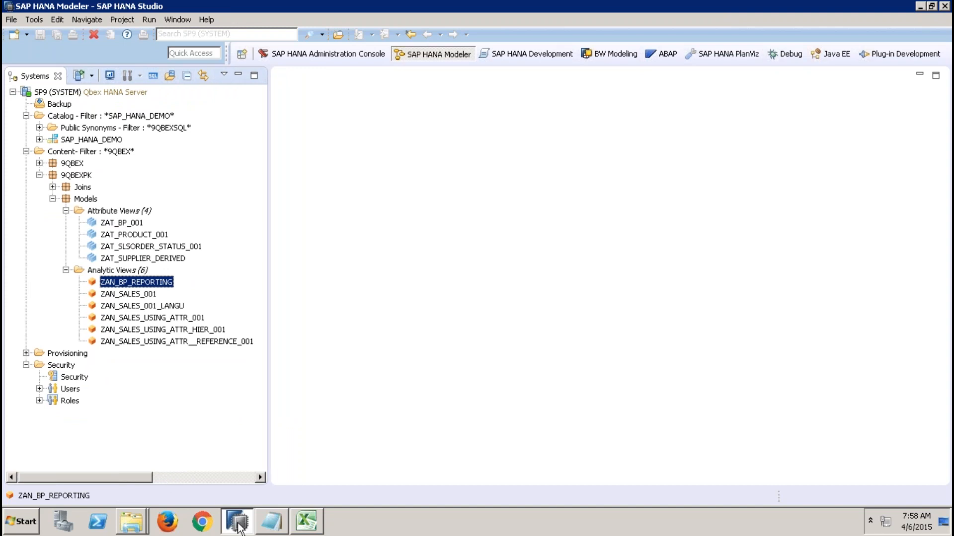
Step: Switch to the Excel workbook and enter the headings EMPLOYEE in E4, MNAGER in G4 and COUNTER in I4
mouse_move(239, 527)
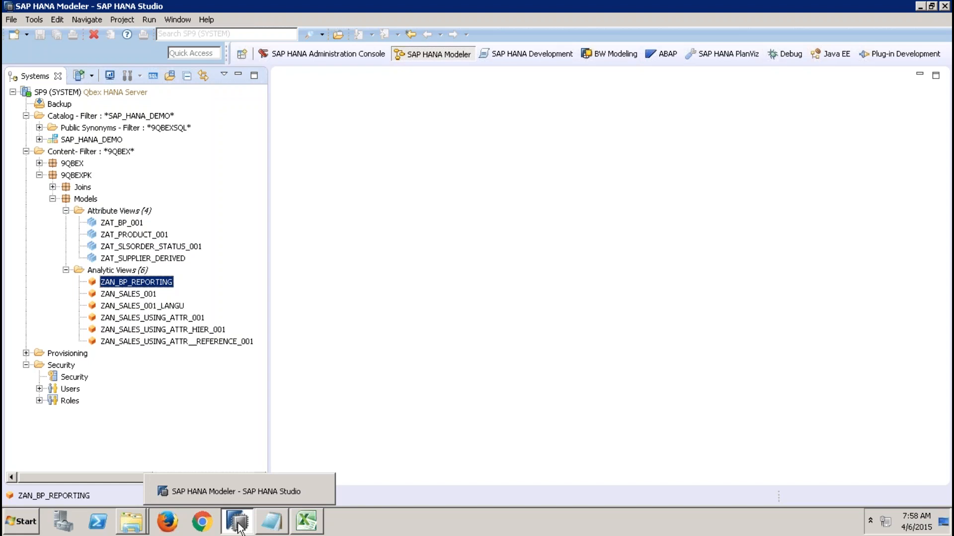
click(306, 522)
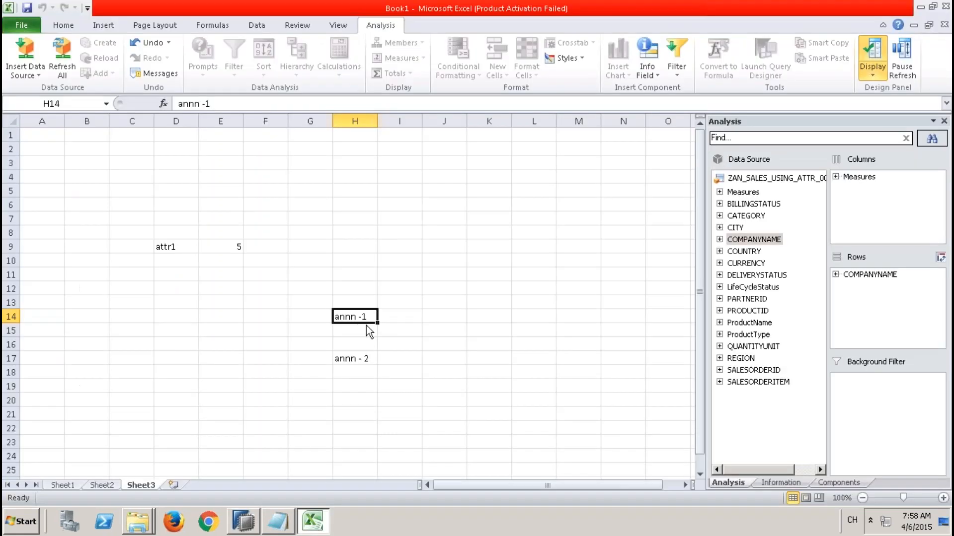
click(218, 173)
text(EMPLOYEE)
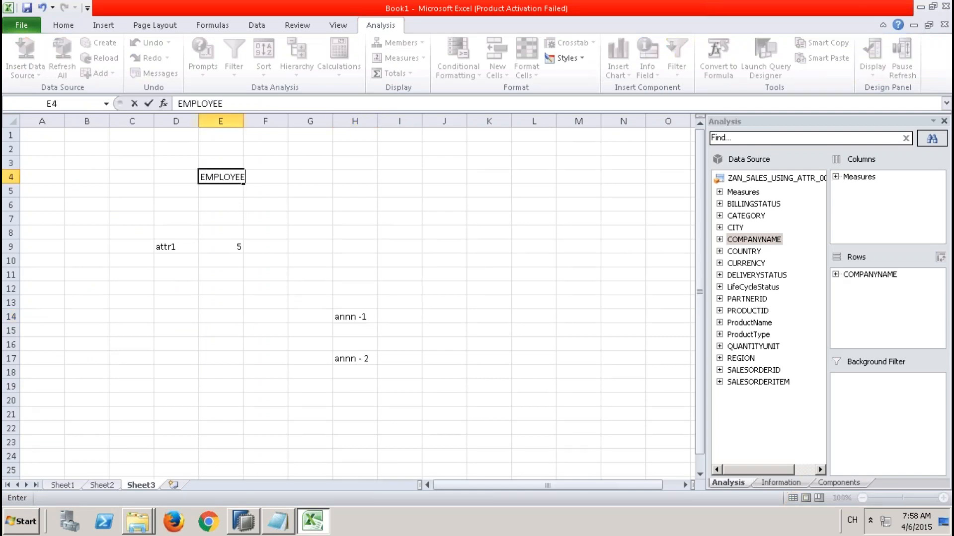
click(310, 177)
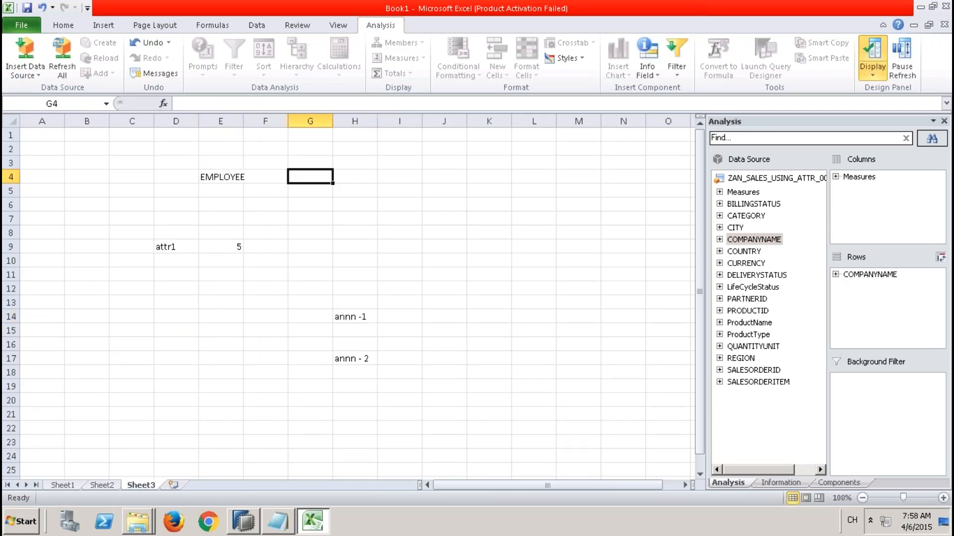
text(MNAGER)
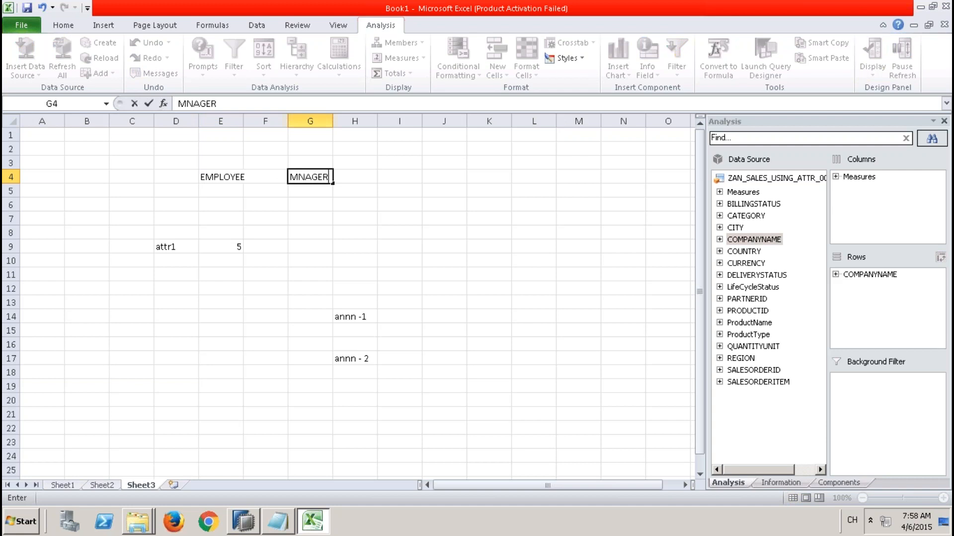
key(Tab)
key(Right)
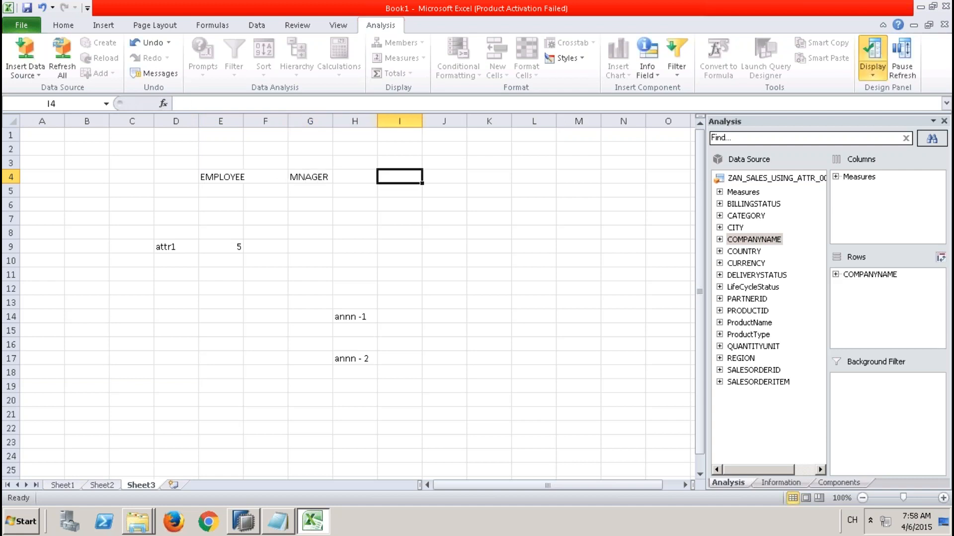
text(COUNTER)
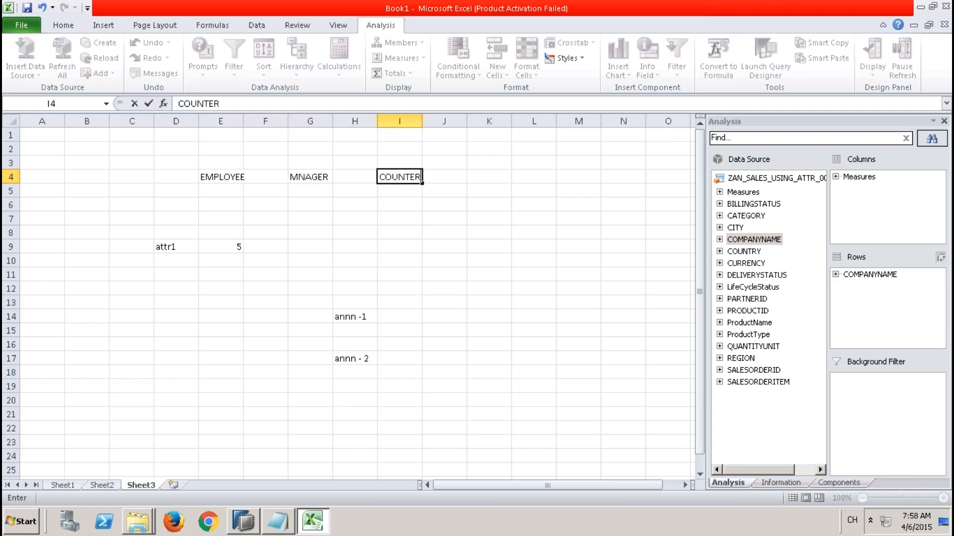
key(Return)
Step: Enter the value 1 in cells I5 and I6 under the COUNTER heading, leaving H5 empty
text(1)
key(Left)
text(1)
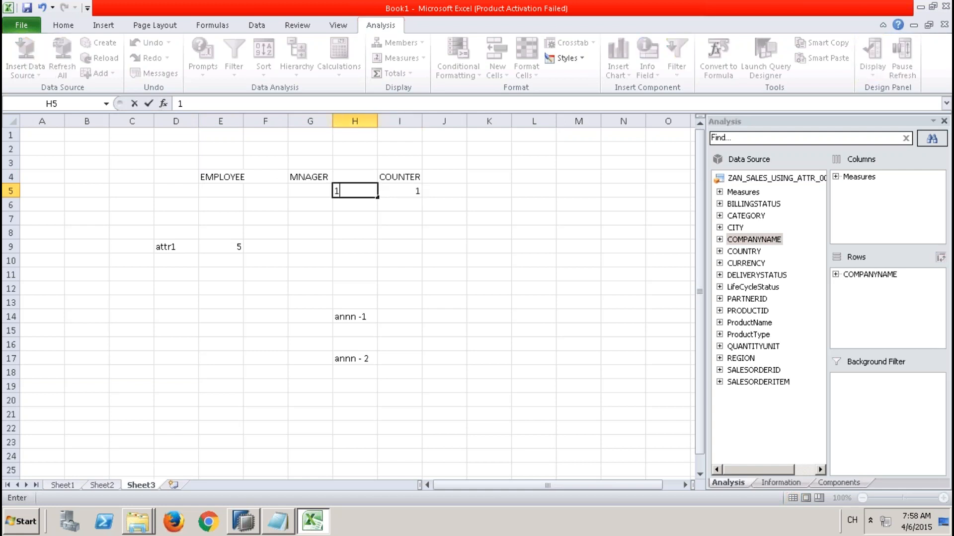
key(BackSpace)
key(Return)
key(Right)
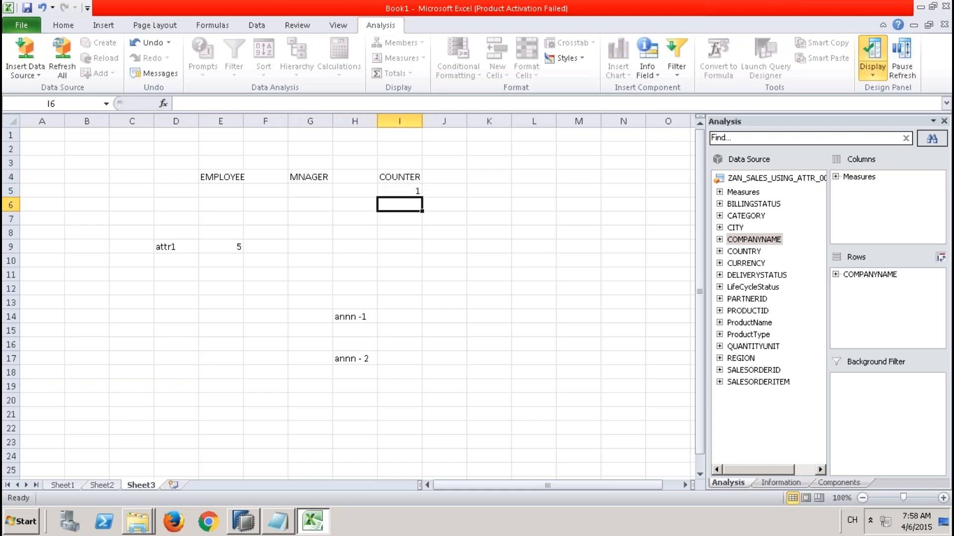
text(11)
key(BackSpace)
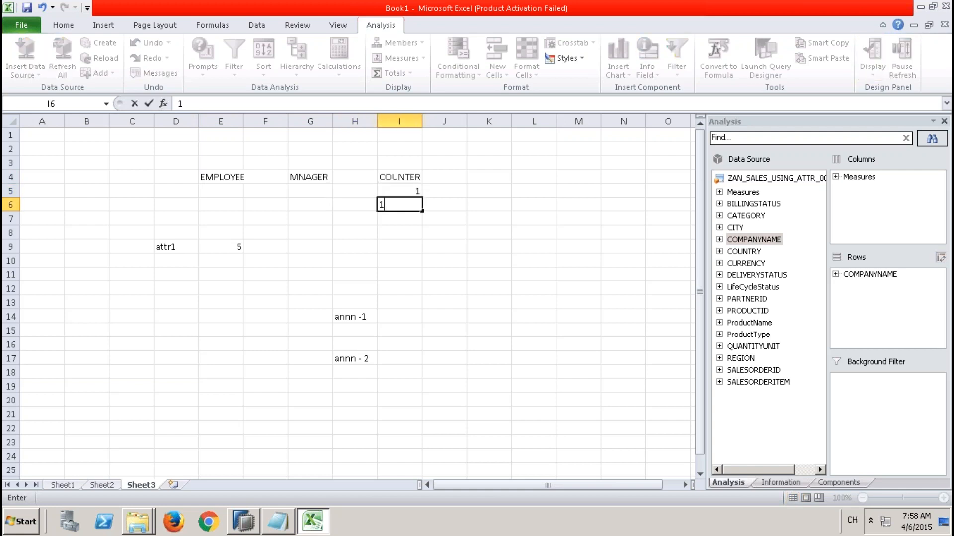
click(274, 232)
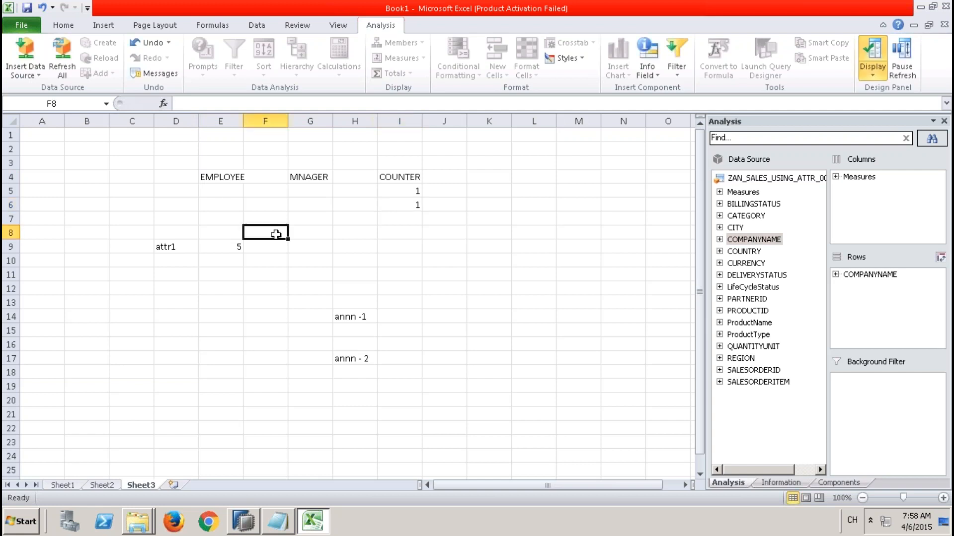
Step: Enter the value 1 in cells I7 to I10 under the COUNTER heading
click(304, 191)
click(395, 220)
text(1)
key(Return)
text(1)
key(Return)
text(1)
key(Return)
text(1)
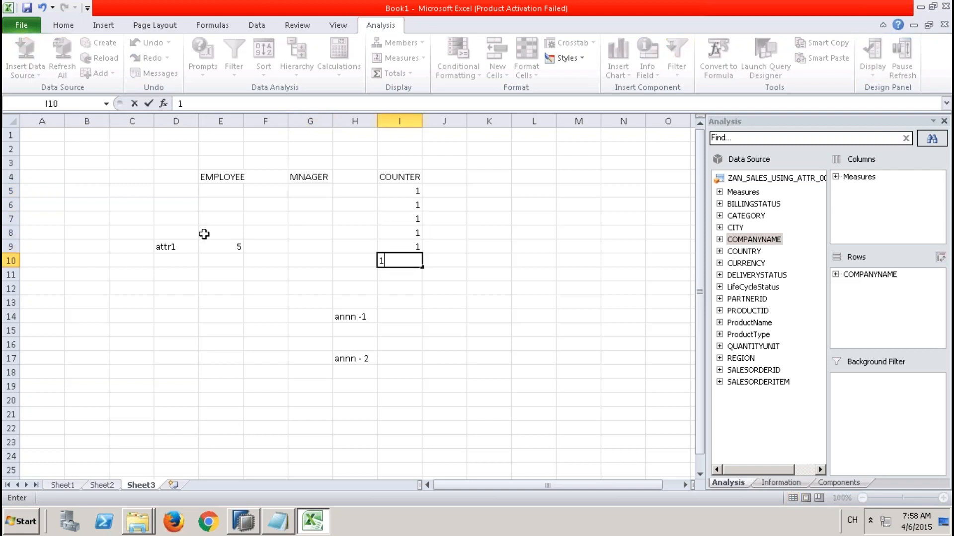
Step: Clear the leftover notes in the range D9:H17
click(165, 248)
drag(242, 277, 338, 358)
key(Delete)
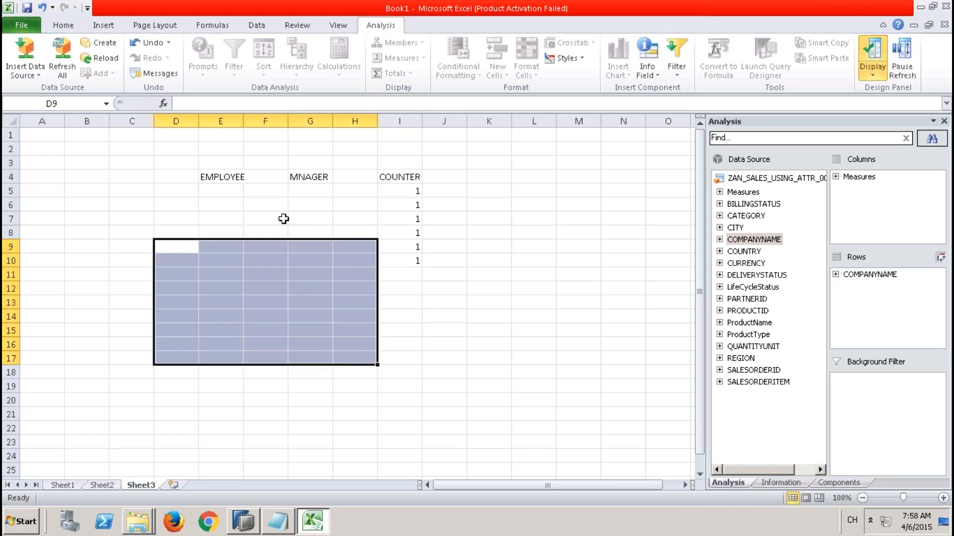
Step: Enter E1 in E5 and E2 in E6, and fill the series down to E10 under the EMPLOYEE heading
click(224, 190)
text(E1)
key(Return)
text(E2)
key(Up)
key(shift+Down)
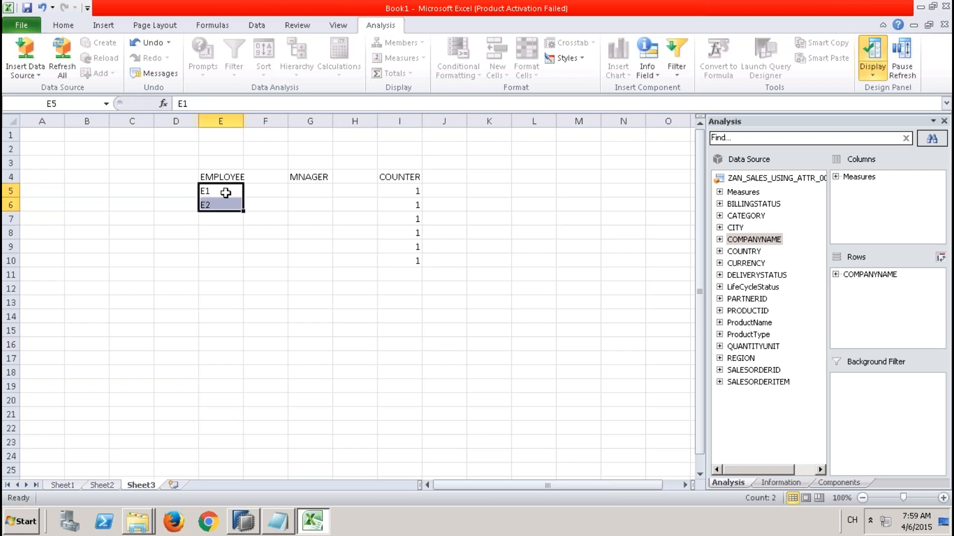
drag(242, 213, 235, 268)
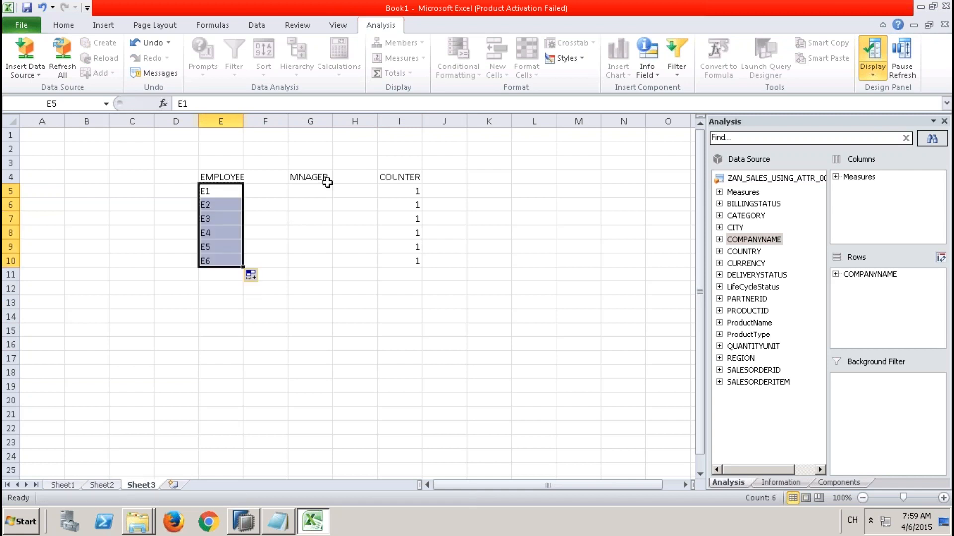
Step: Enter the manager M1 in cells G5 and G6 and M2 in cells G7 to G10 under the MNAGER heading
click(311, 190)
text(M1)
key(Return)
text(M1)
key(Return)
text(M2M)
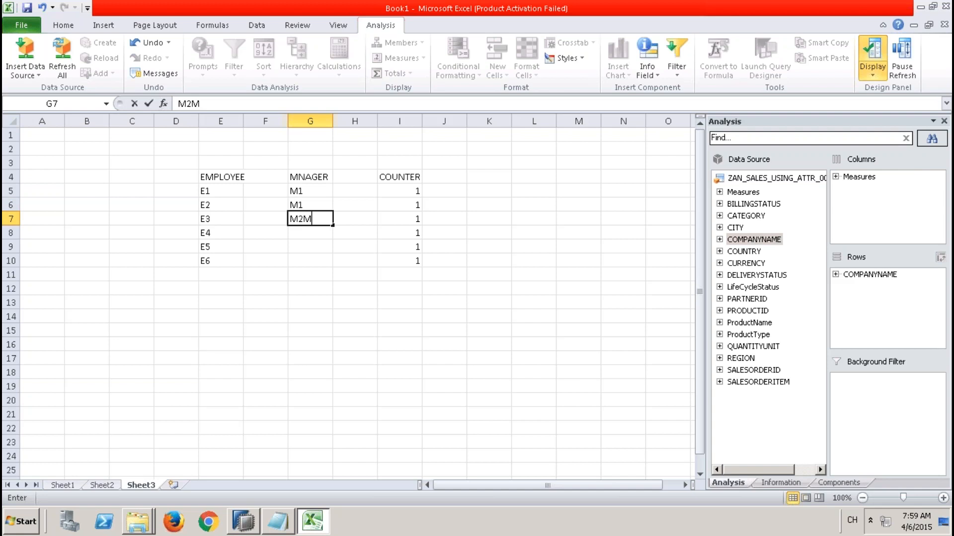
key(BackSpace)
key(Return)
text(M2)
key(Return)
text(M2)
key(Return)
text(M2)
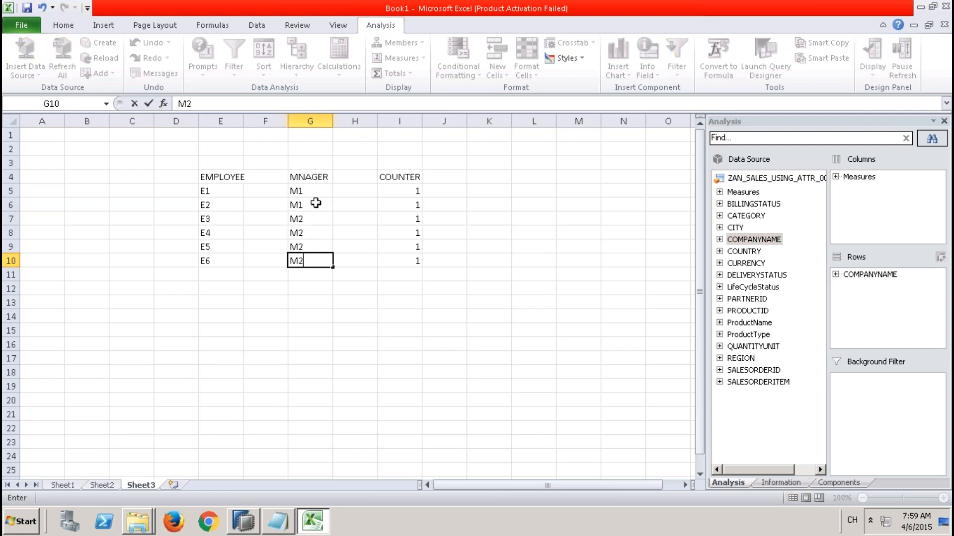
click(337, 257)
Step: Examine the MNAGER entries and the COUNTER values belonging to the M2 employees
drag(314, 179, 302, 263)
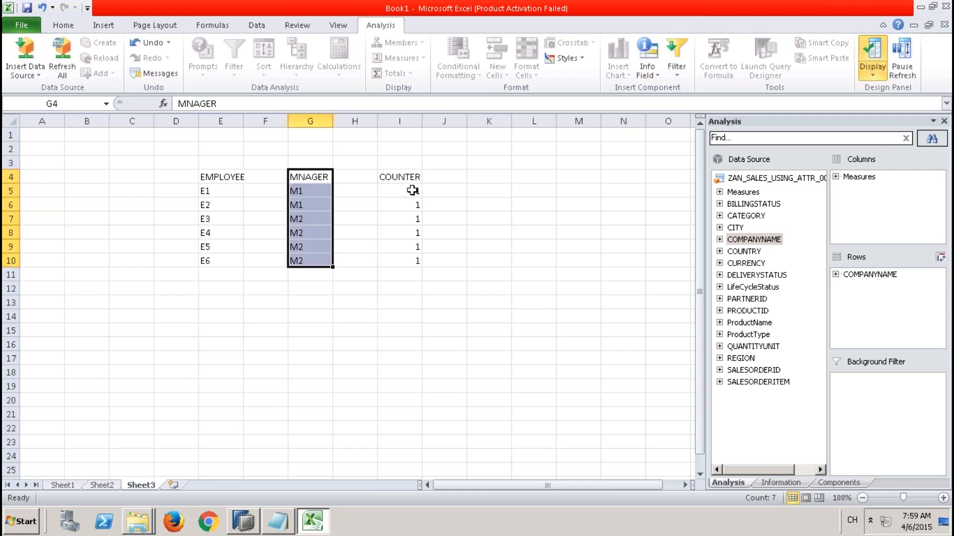
drag(412, 191, 408, 258)
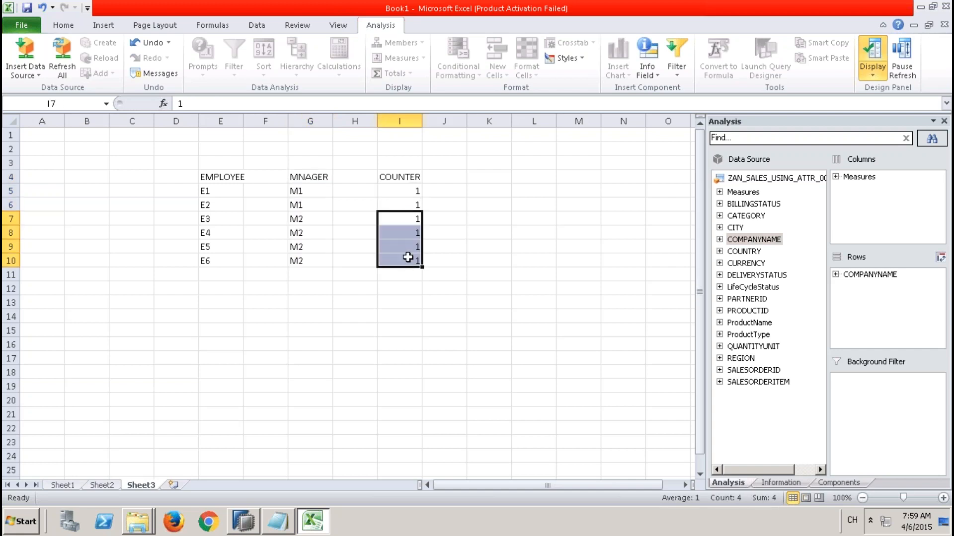
Step: Delete the two empty columns that separate the EMPLOYEE, MNAGER and COUNTER columns
click(274, 120)
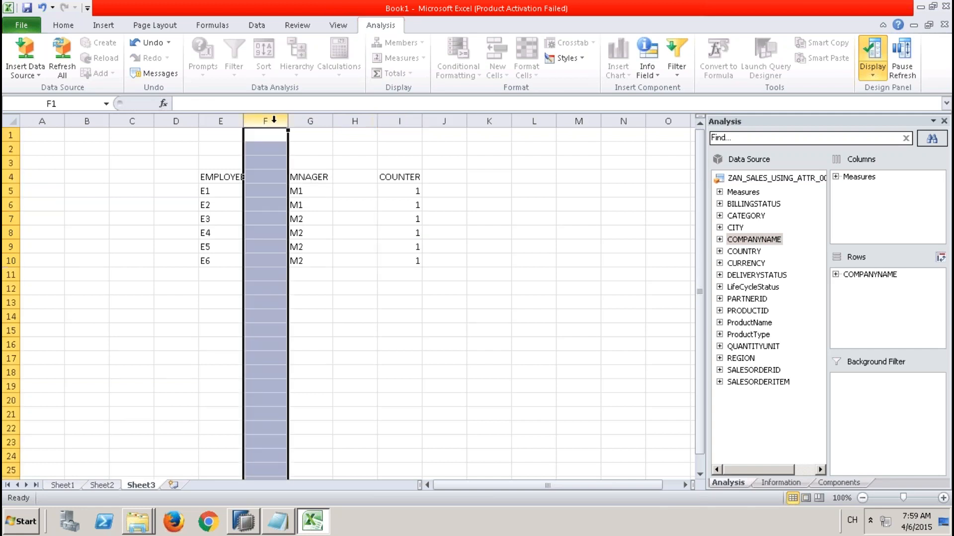
right_click(274, 120)
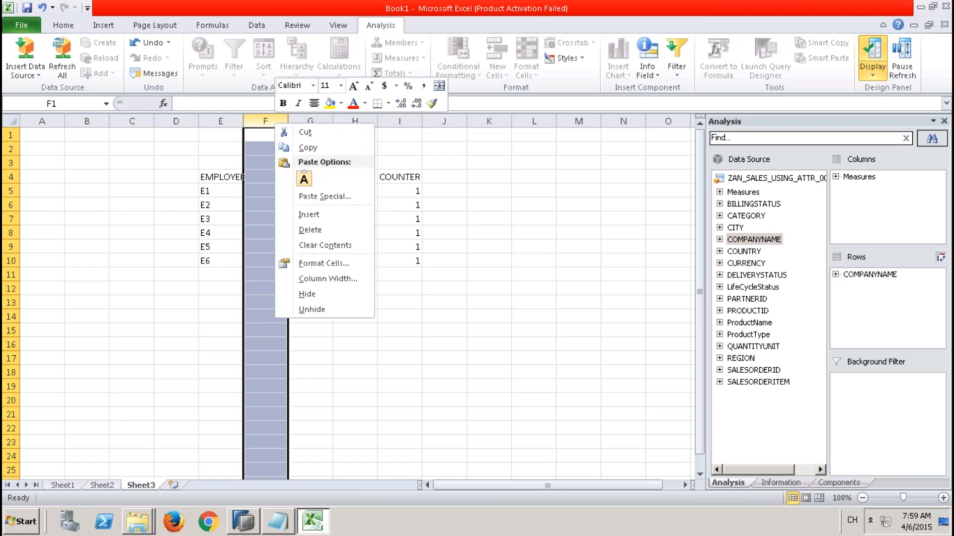
click(310, 230)
click(314, 118)
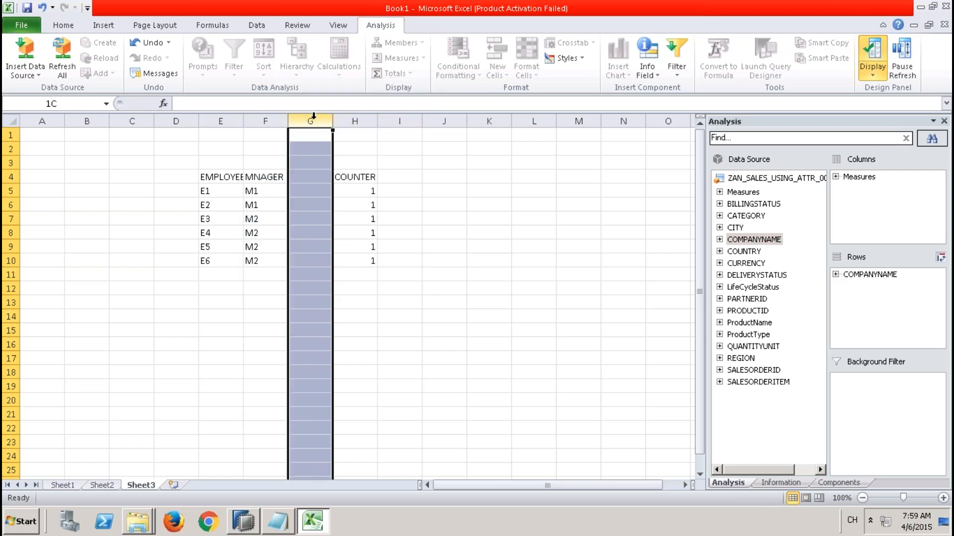
right_click(313, 118)
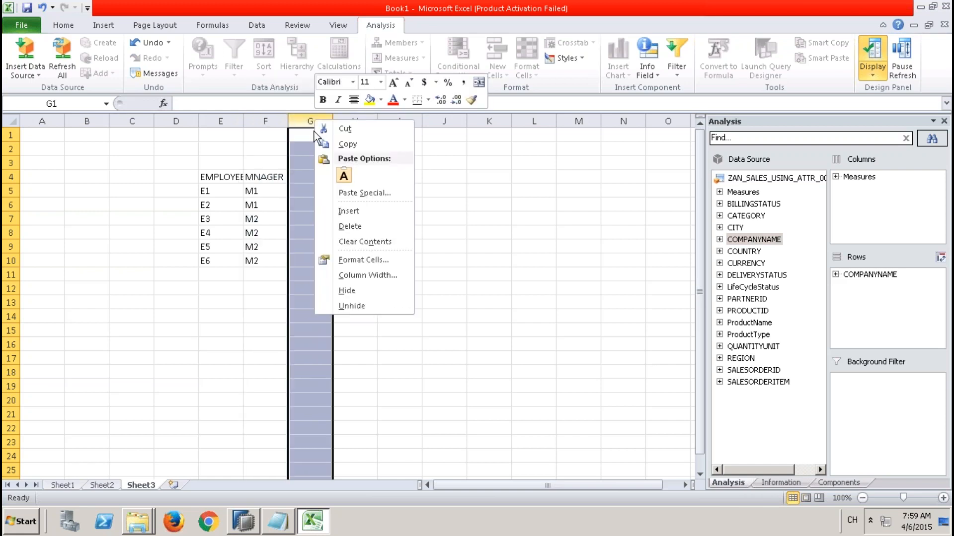
click(354, 228)
click(309, 215)
Step: Widen the EMPLOYEE and MNAGER columns enough to show their full headings
click(232, 180)
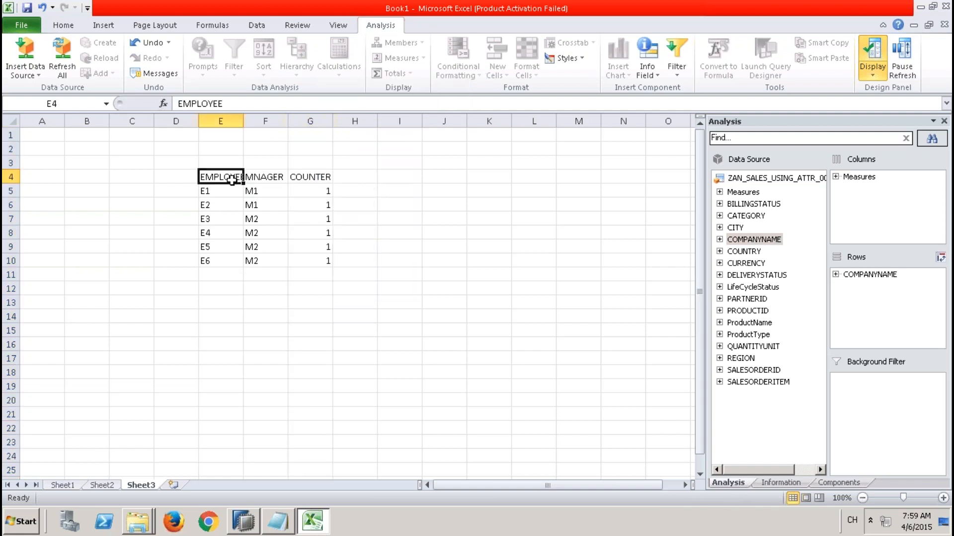
click(257, 178)
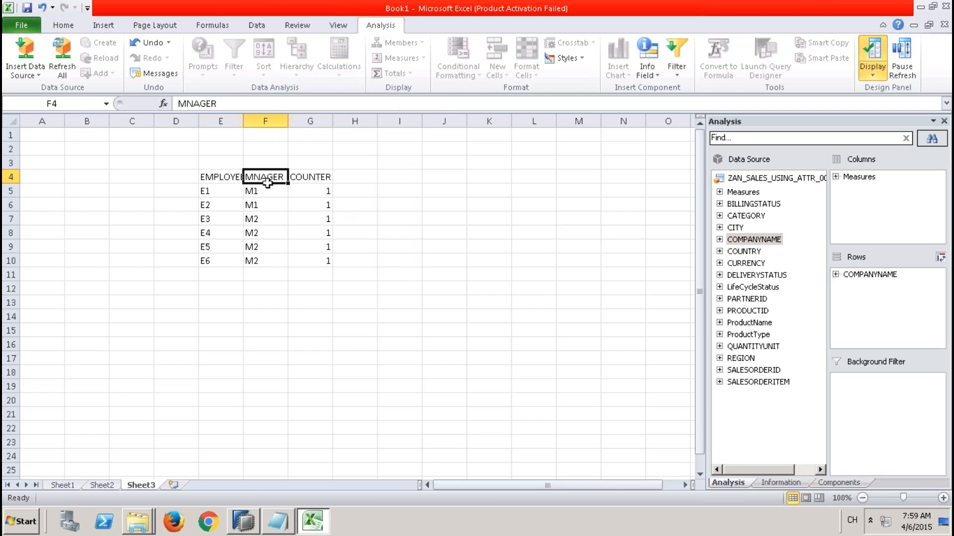
drag(233, 178, 315, 250)
click(252, 191)
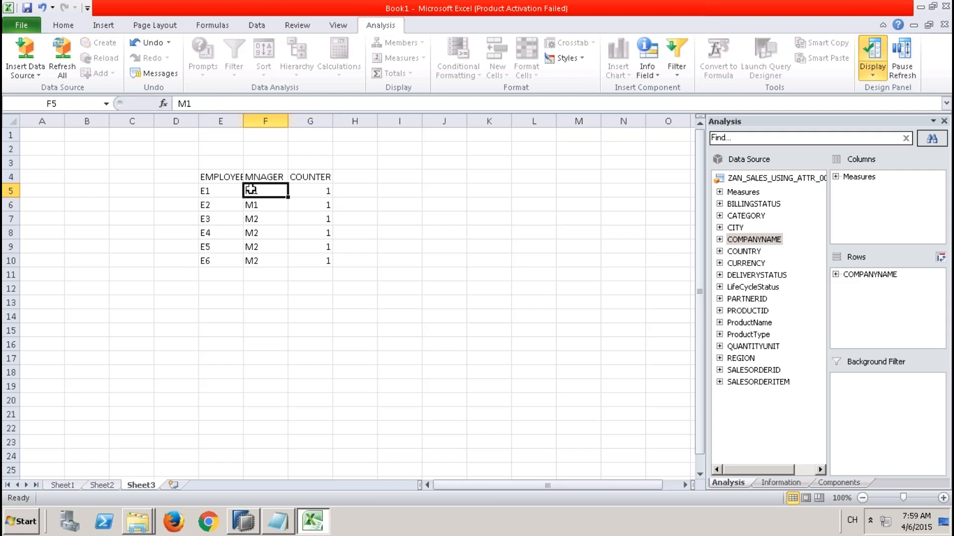
drag(242, 122, 328, 126)
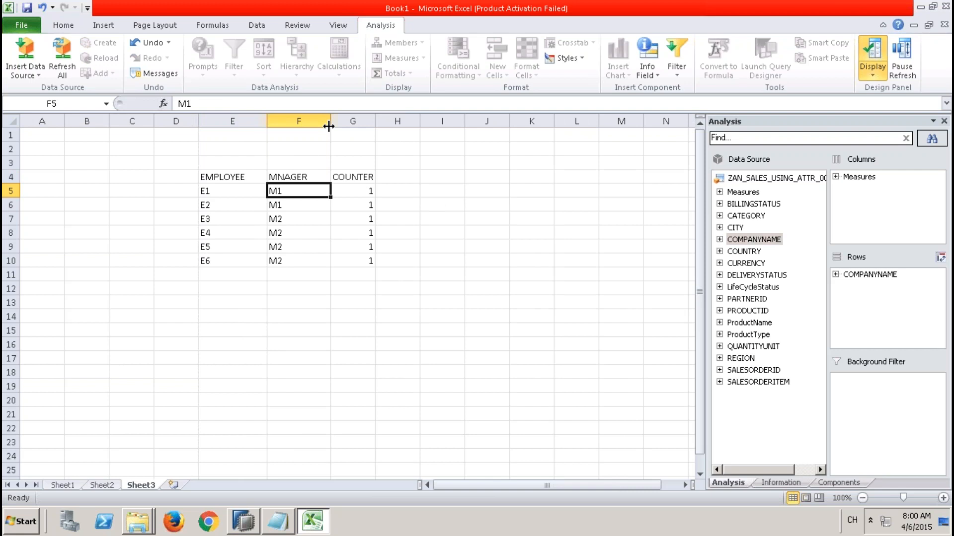
Step: Copy the managers M1 and M2 from F6:F7 into E11:E12 at the end of the EMPLOYEE list
click(215, 193)
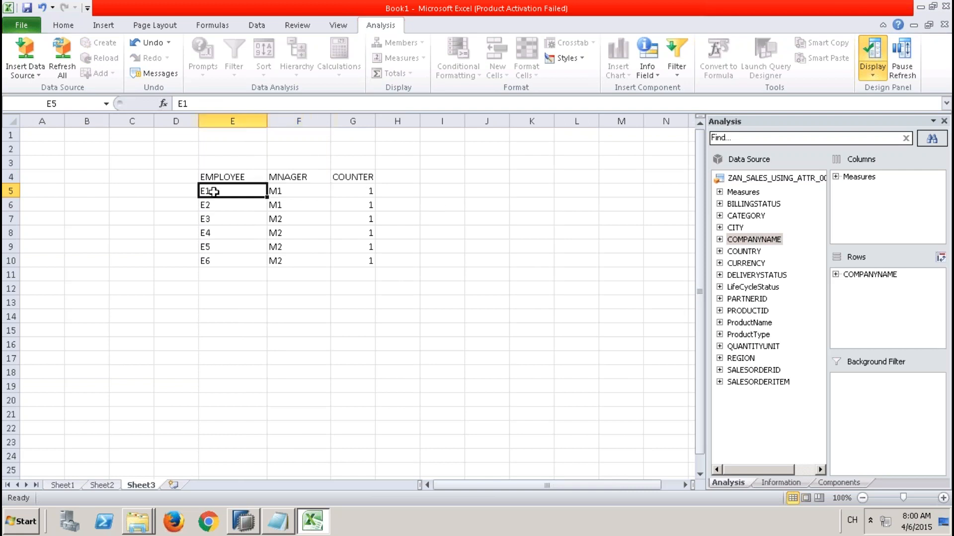
click(281, 192)
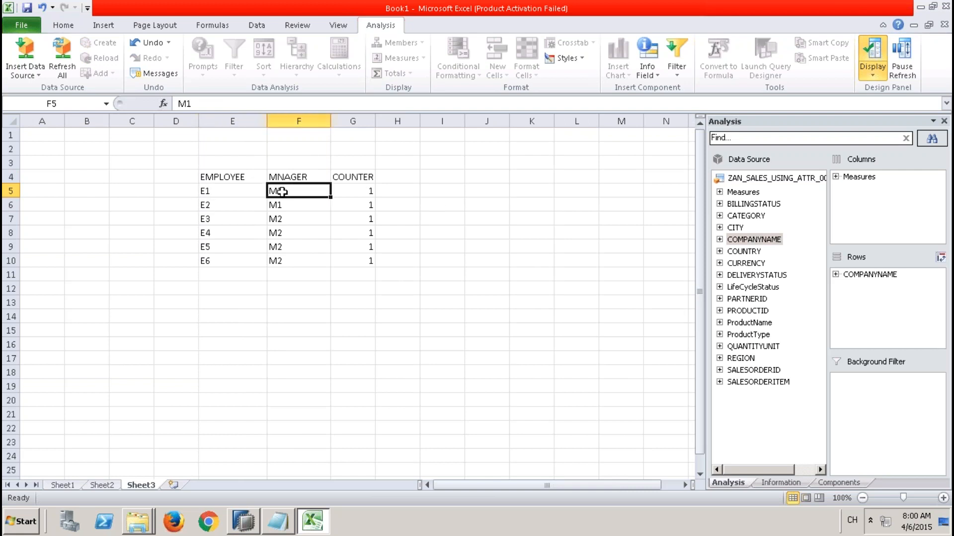
drag(280, 193, 283, 215)
key(ctrl+c)
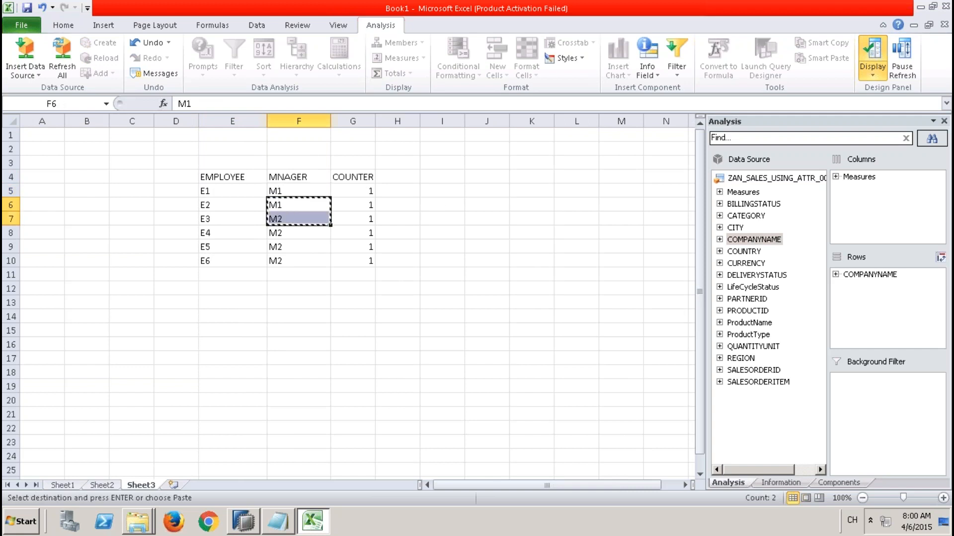
click(222, 272)
key(ctrl+v)
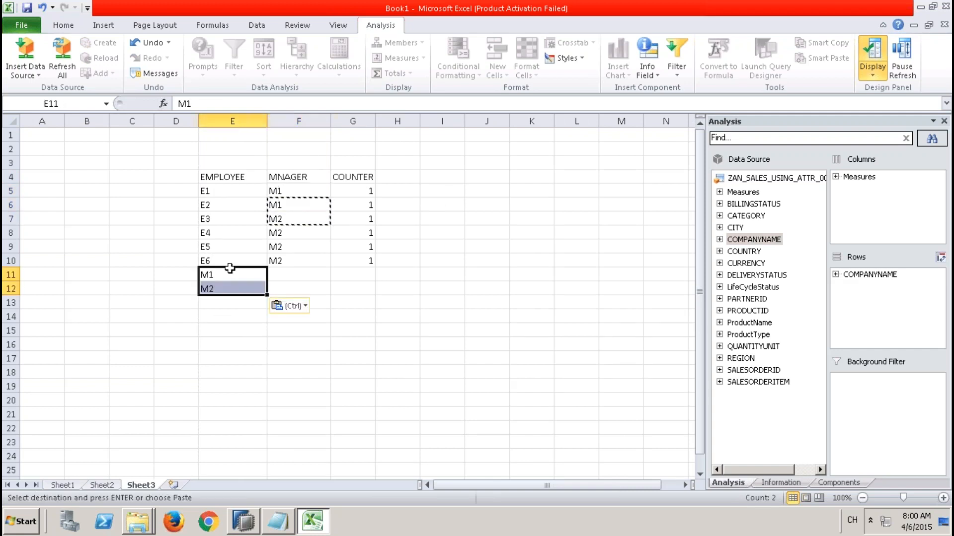
Step: Hide the MNAGER column F so that only EMPLOYEE and COUNTER are shown
click(300, 122)
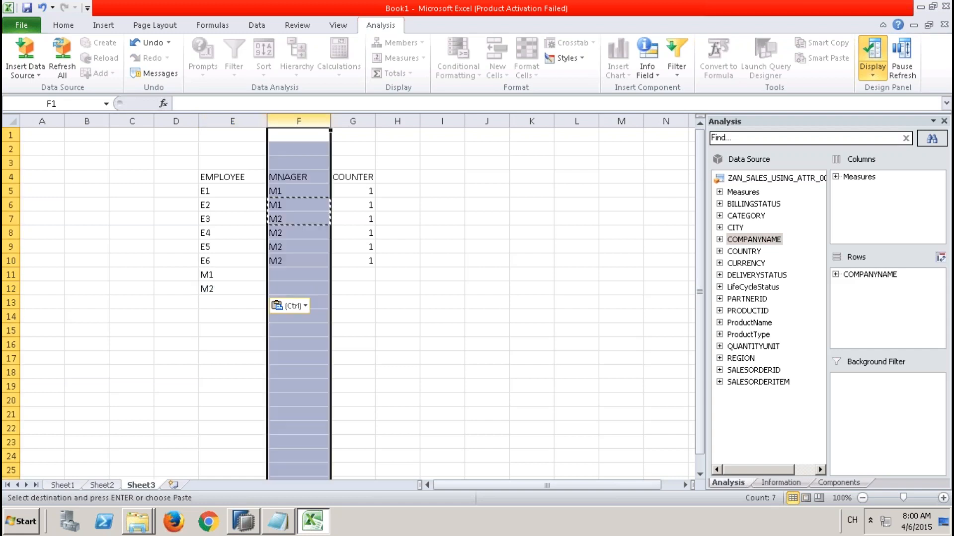
right_click(301, 122)
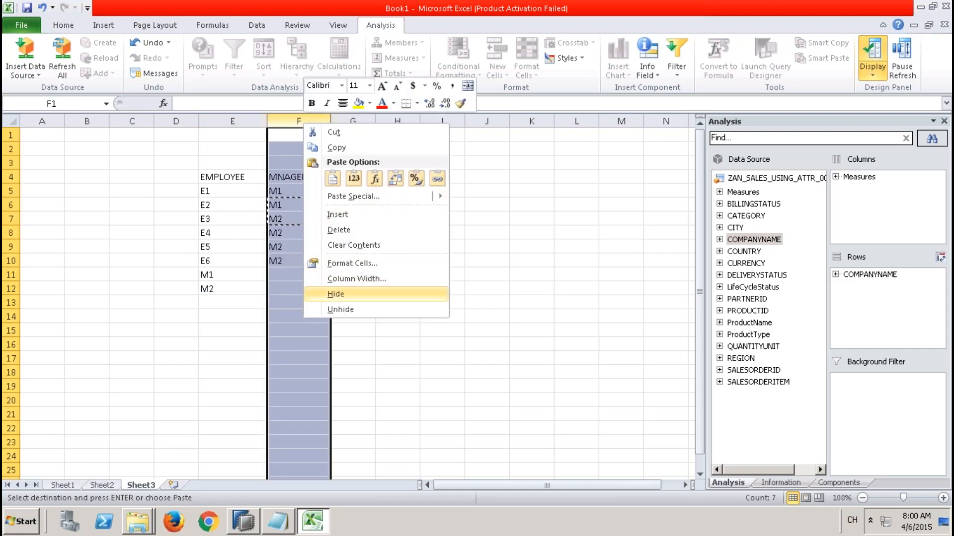
click(336, 294)
click(230, 205)
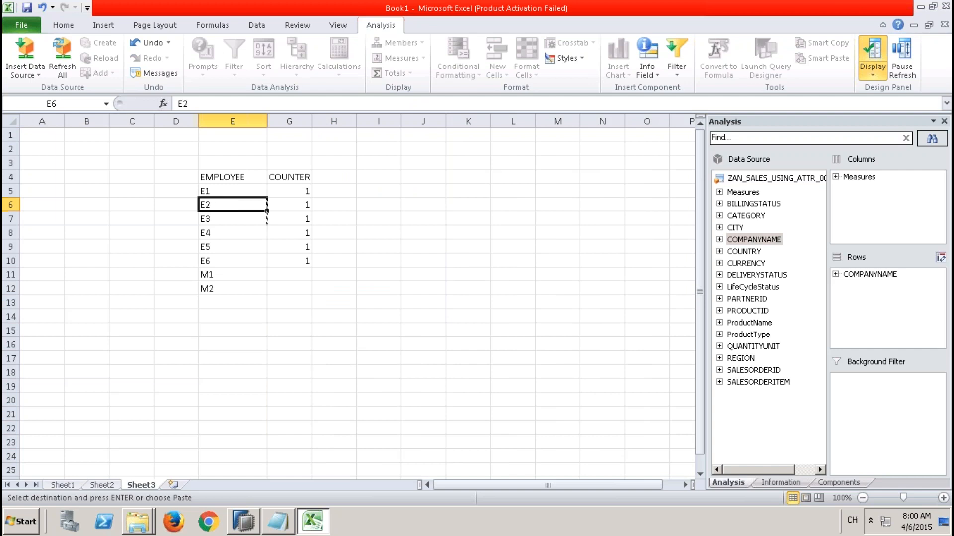
click(205, 191)
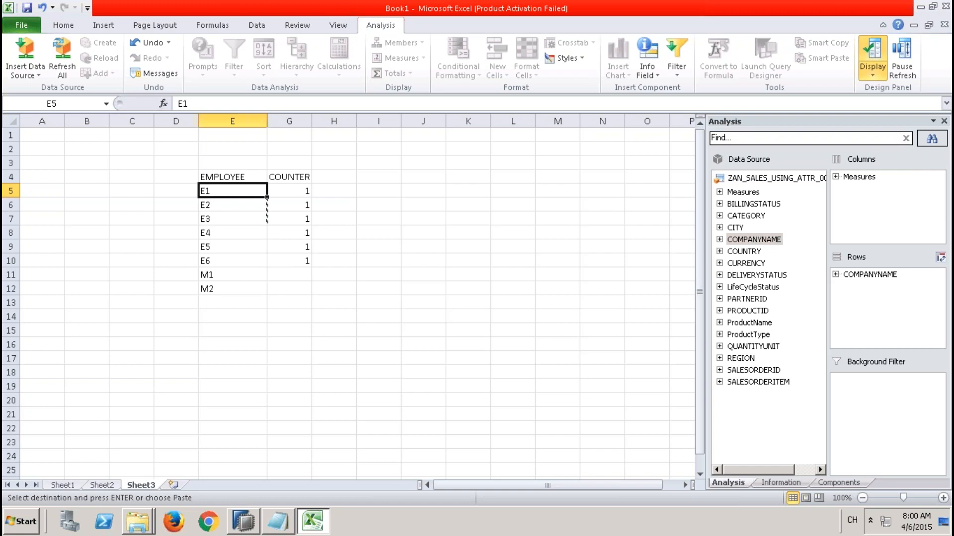
Step: Unhide the MNAGER column between EMPLOYEE and COUNTER and clear the pending copy selection
click(300, 118)
drag(279, 116, 248, 121)
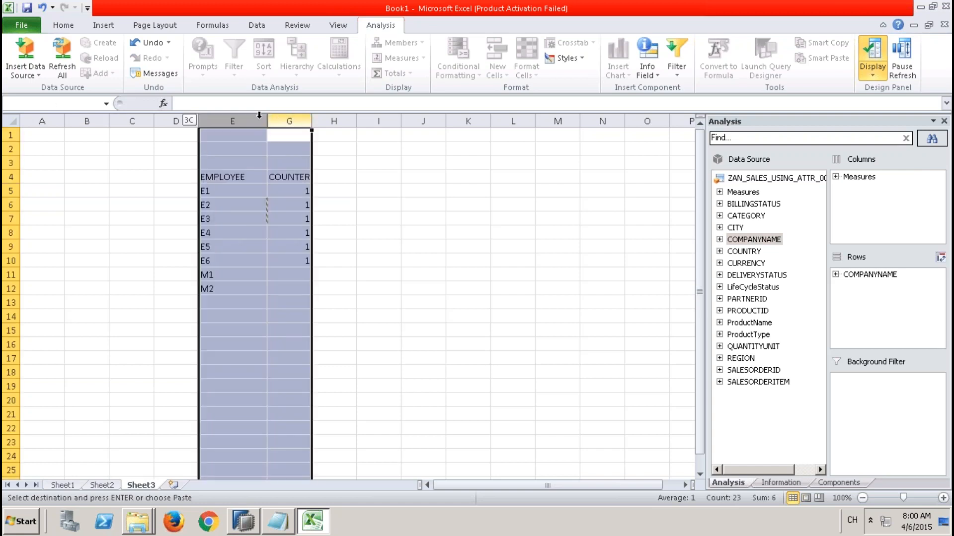
right_click(279, 123)
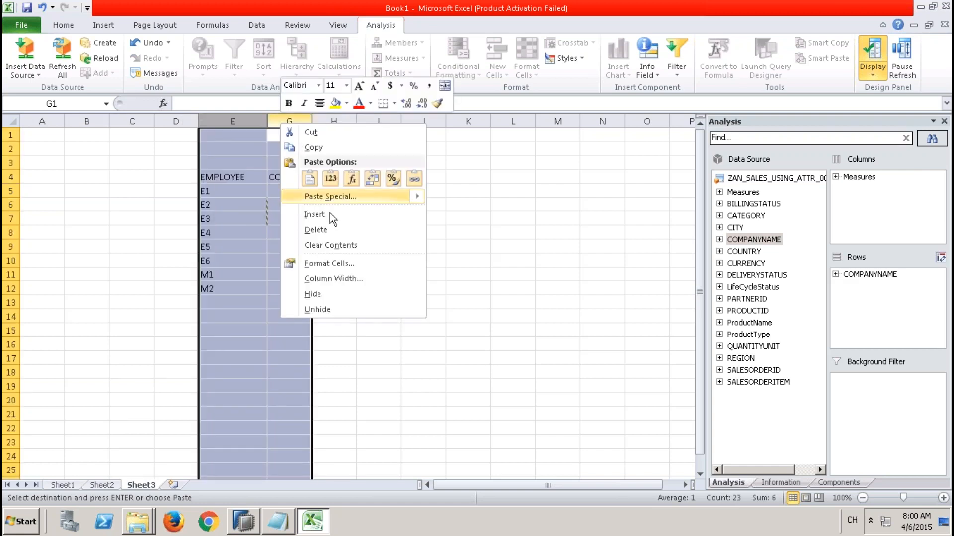
click(332, 310)
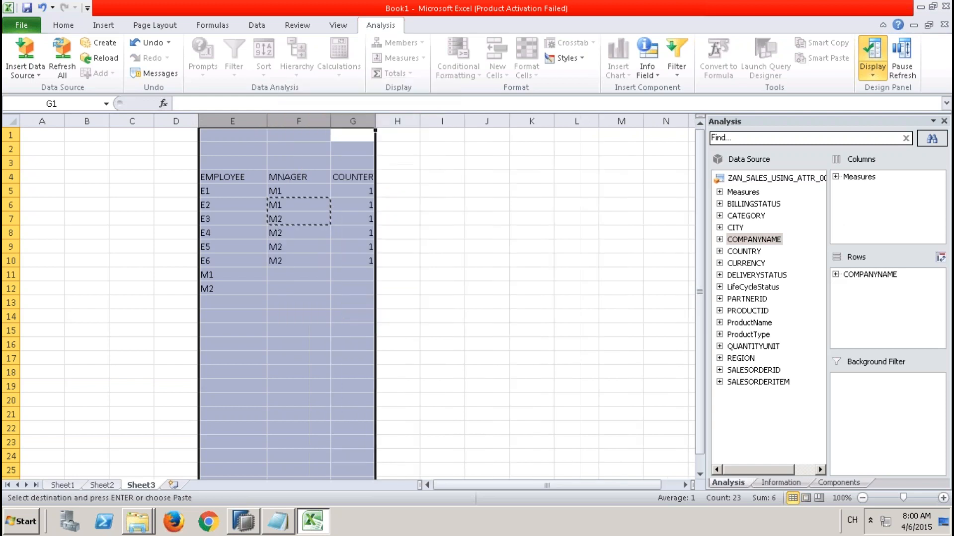
key(Escape)
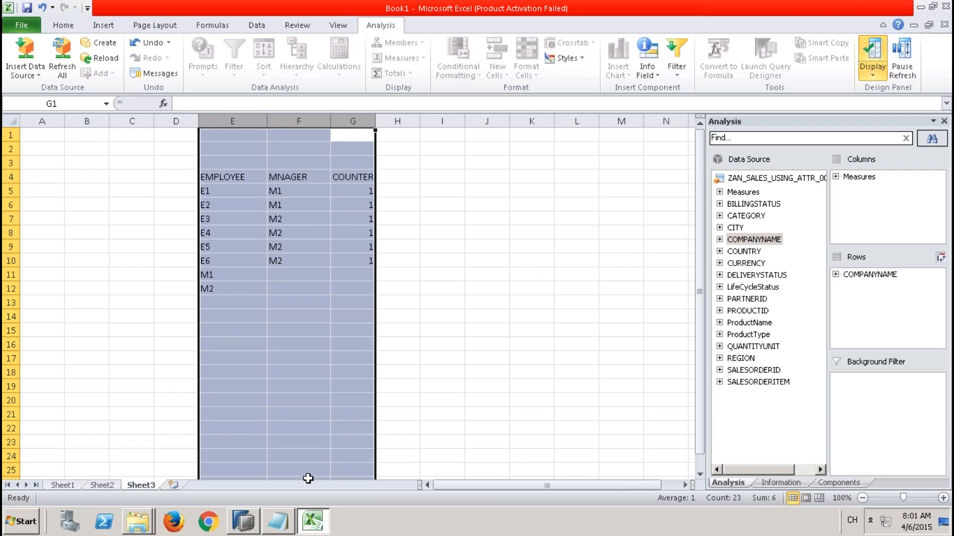
Step: Switch to SAP HANA Studio and open the Quick View
click(246, 530)
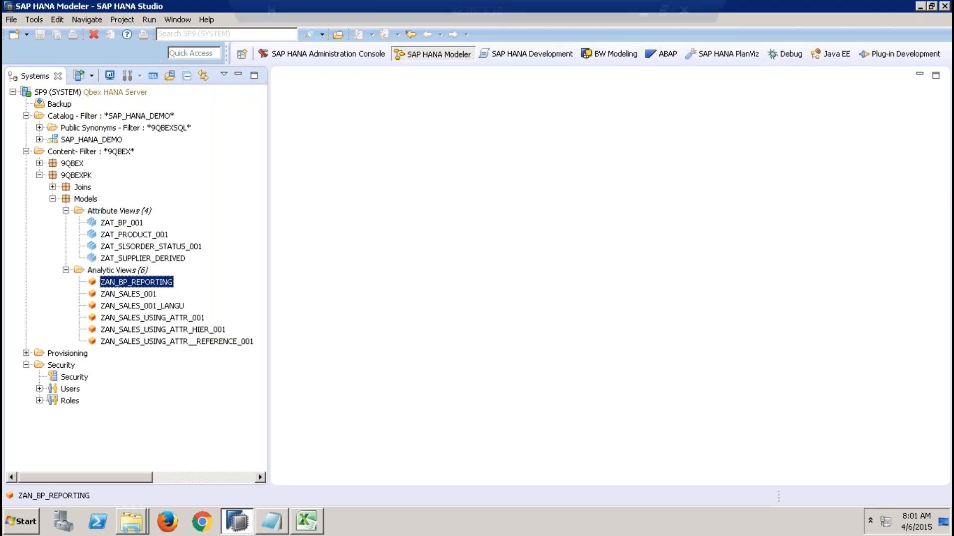
click(202, 24)
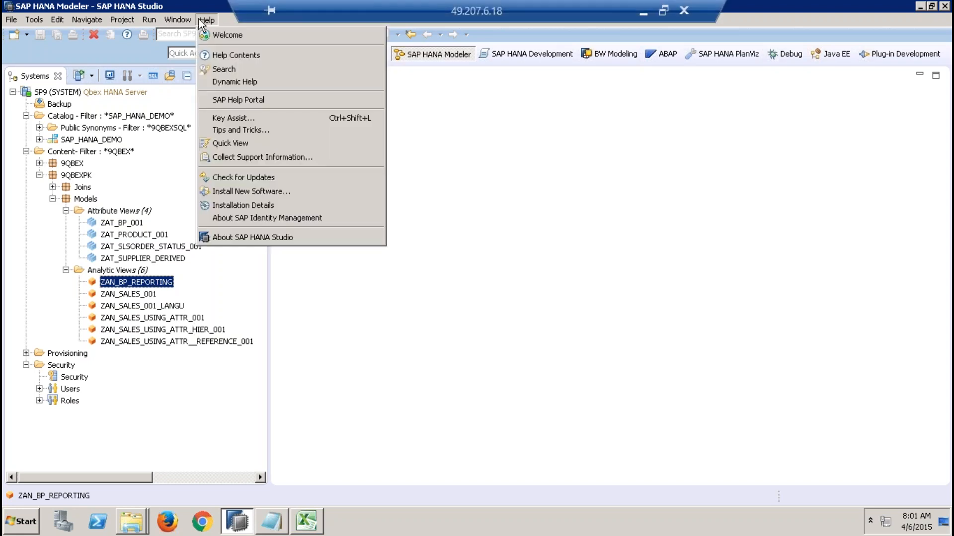
click(520, 191)
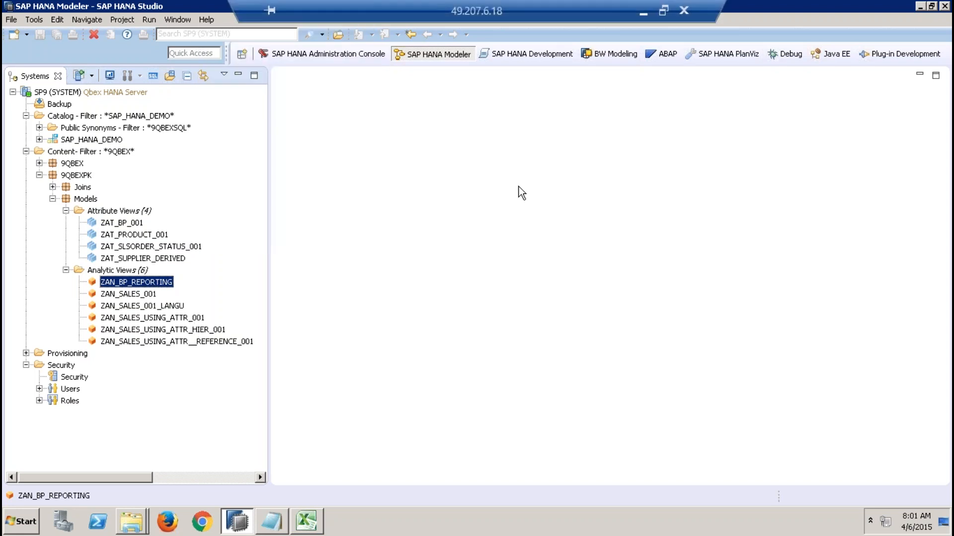
click(183, 19)
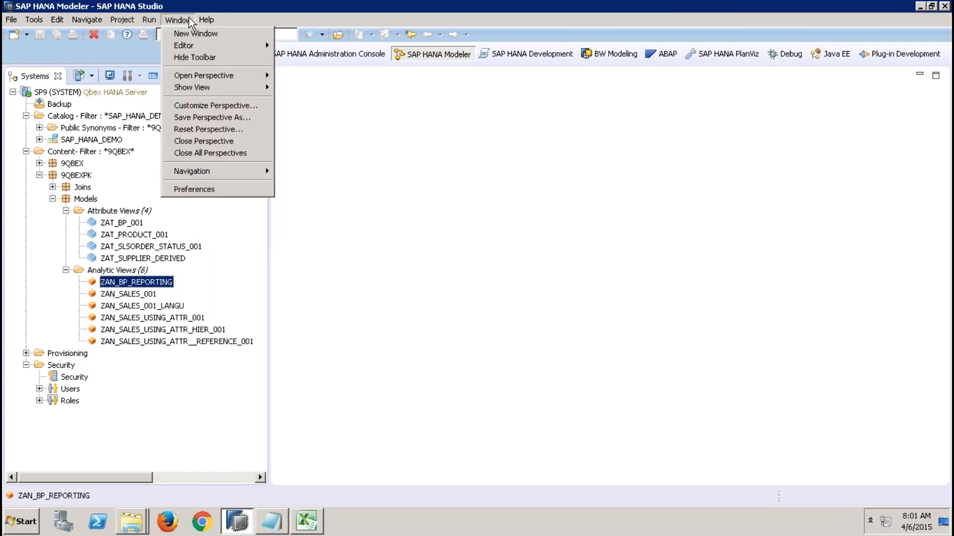
mouse_move(207, 20)
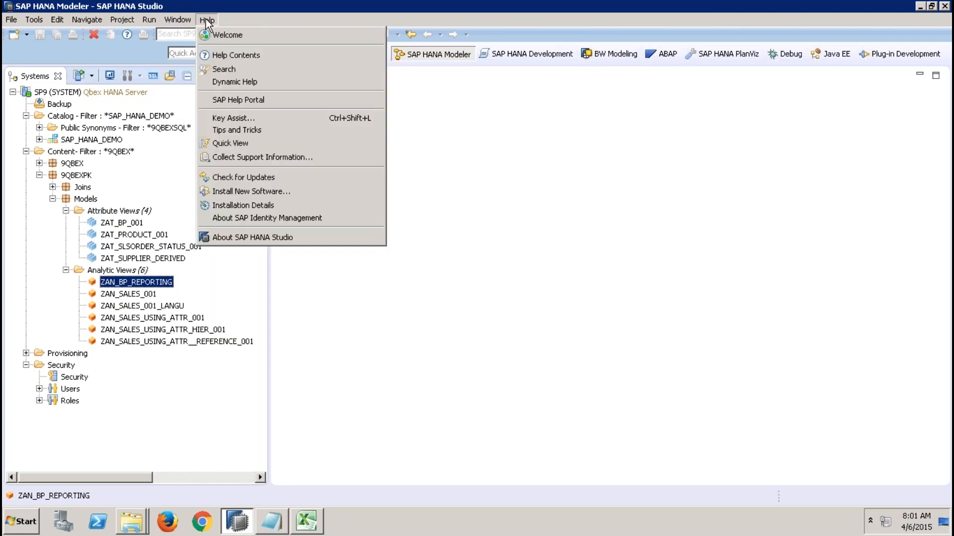
click(232, 144)
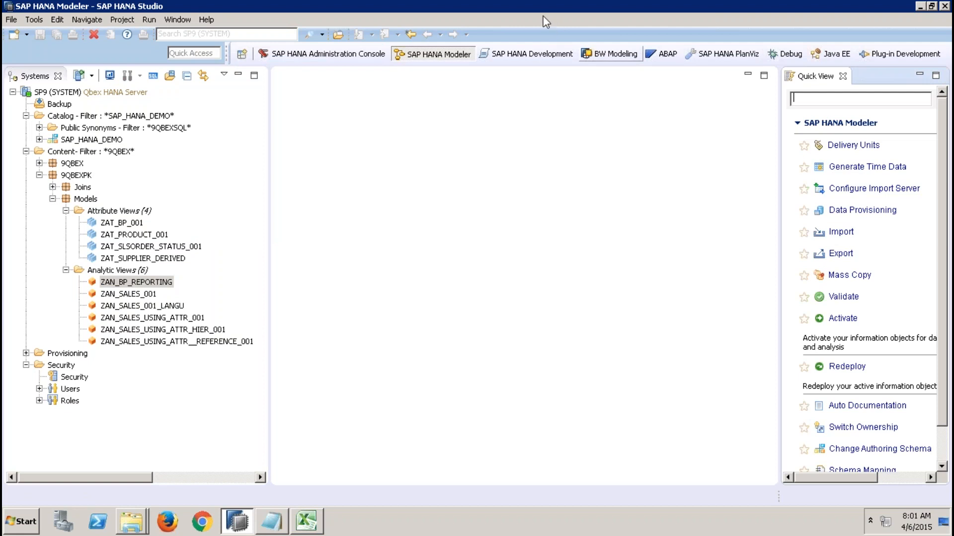
Step: Start Auto Documentation for the SP9 (SYSTEM) Qbex HANA Server system and proceed to the object selection
drag(943, 245, 943, 358)
click(856, 371)
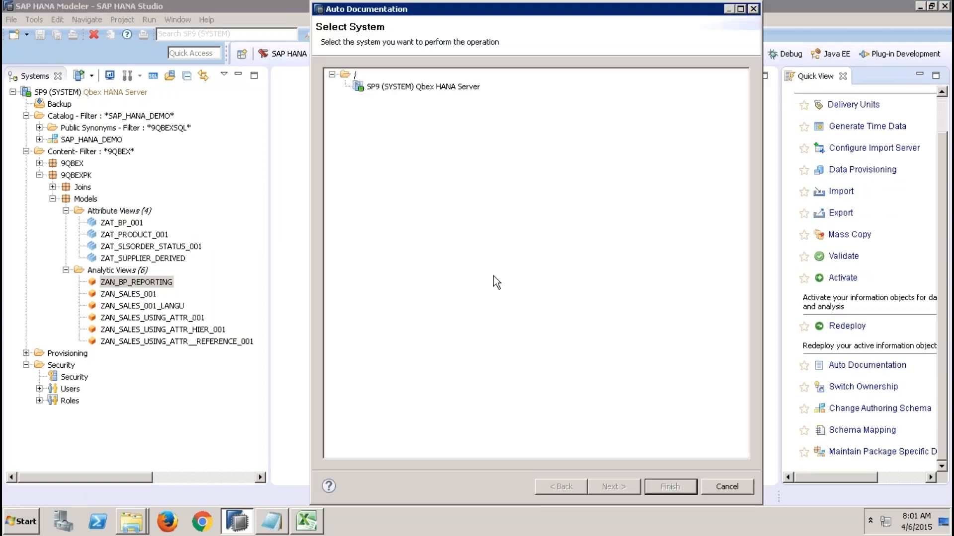
click(389, 88)
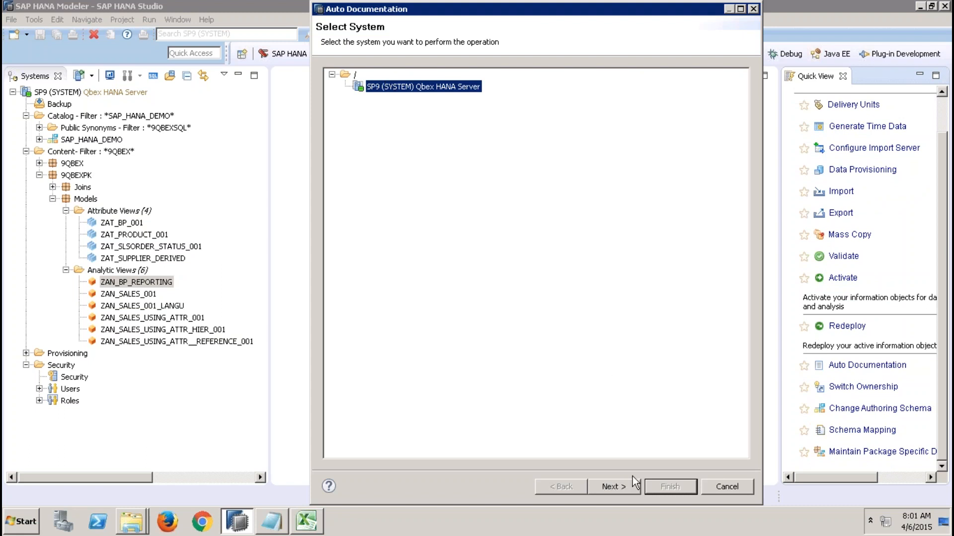
click(616, 487)
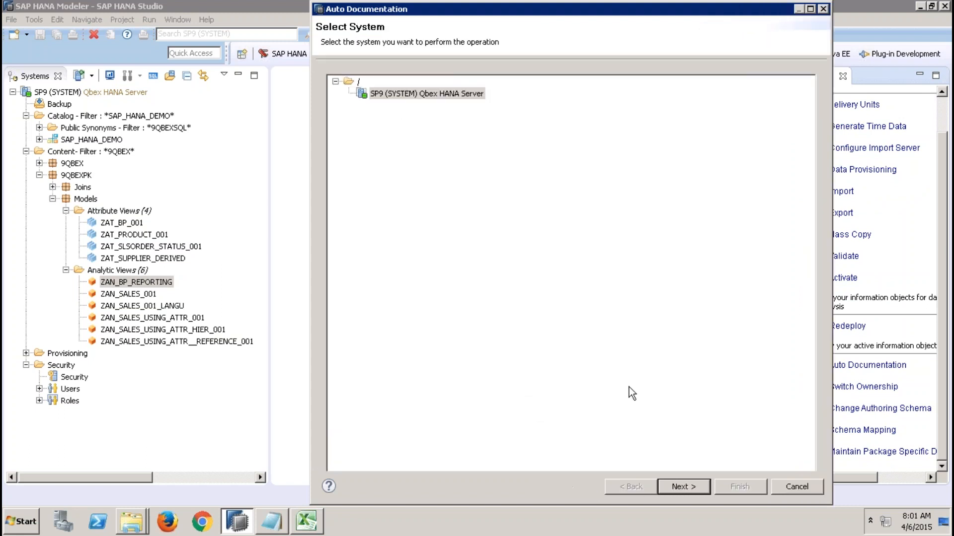
click(694, 491)
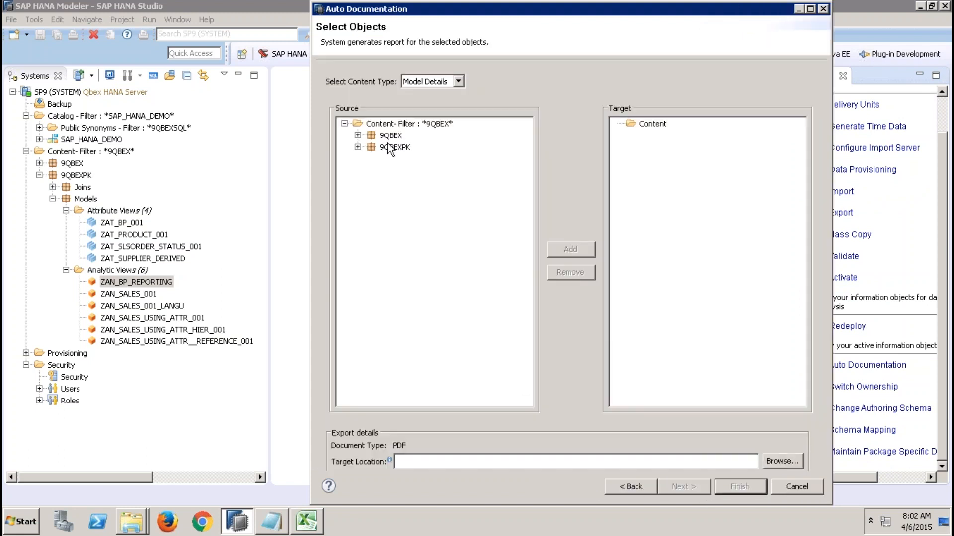
Step: Add the analytic view ZAN_SALES_USING_ATTR_HIER_001 from the Models package of 9QBEXPK to the documentation target
click(357, 147)
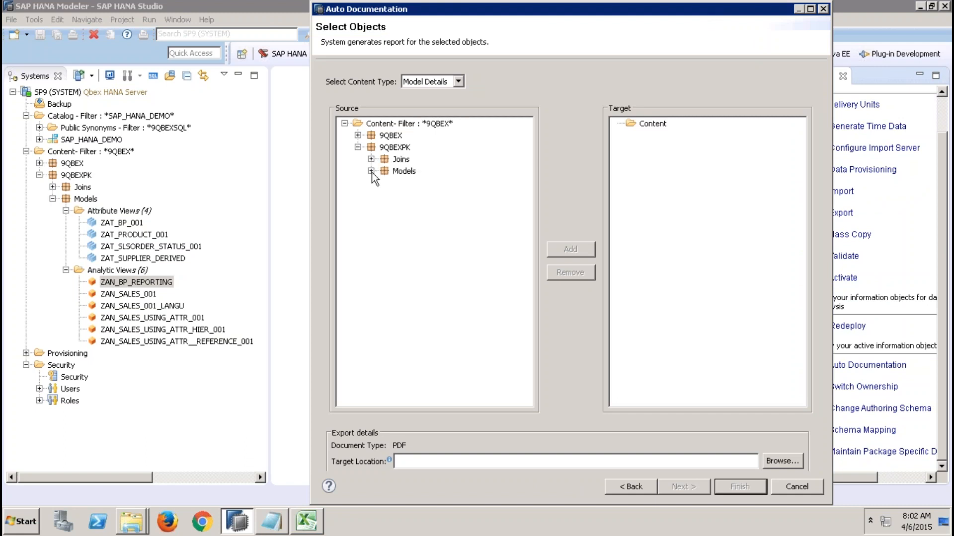
click(370, 171)
click(384, 195)
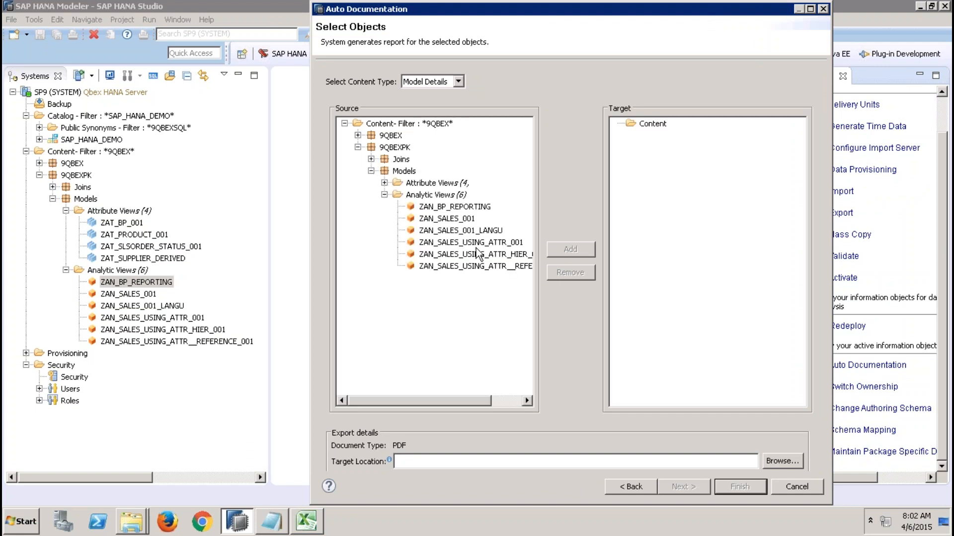
click(491, 256)
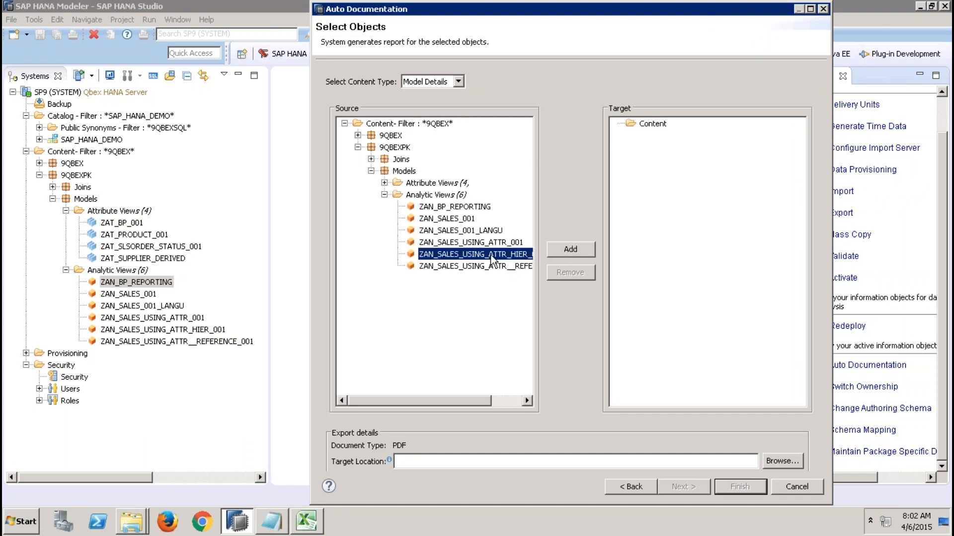
click(568, 253)
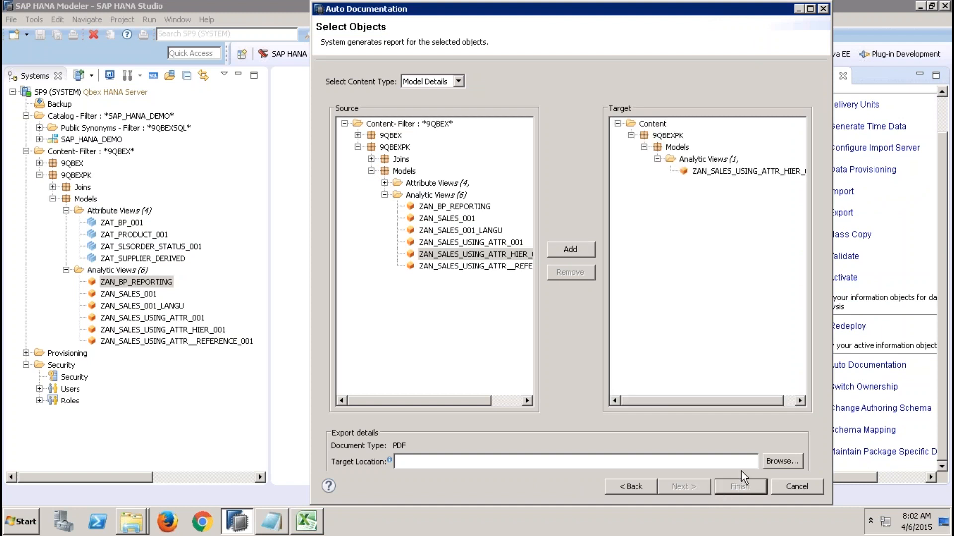
Step: Set the target location to the folder D on the Desktop and generate the PDF documentation
click(771, 460)
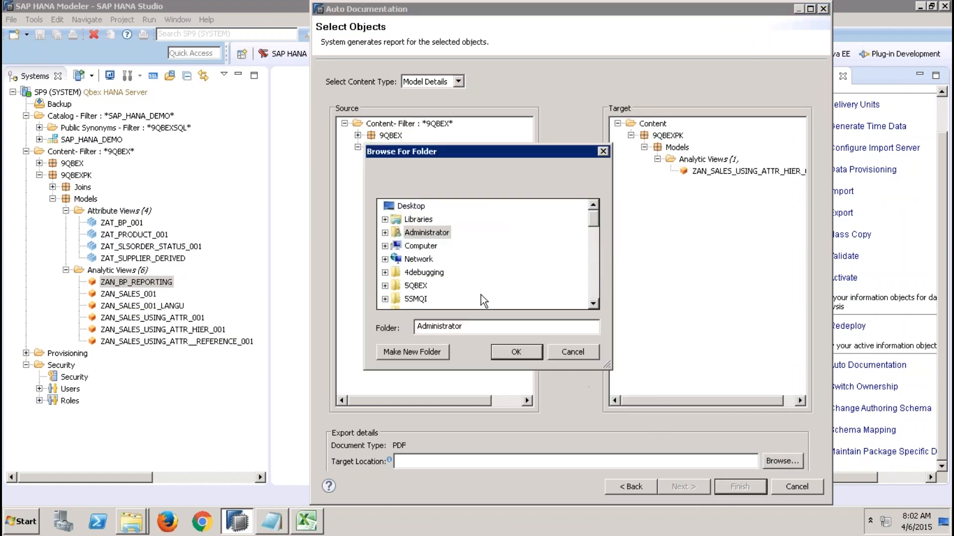
click(593, 304)
click(593, 304)
click(593, 304)
click(593, 304)
click(593, 304)
click(593, 304)
click(593, 304)
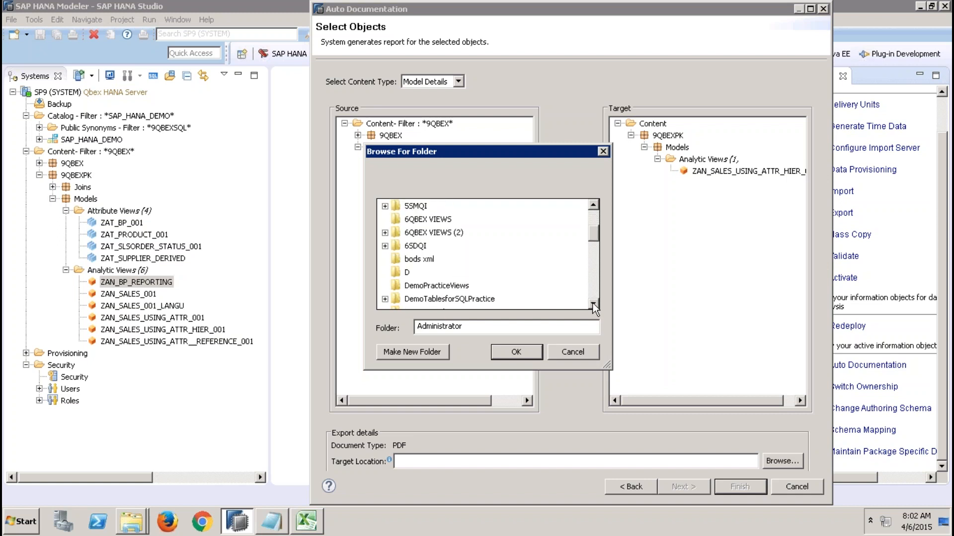
click(593, 304)
click(407, 260)
click(528, 355)
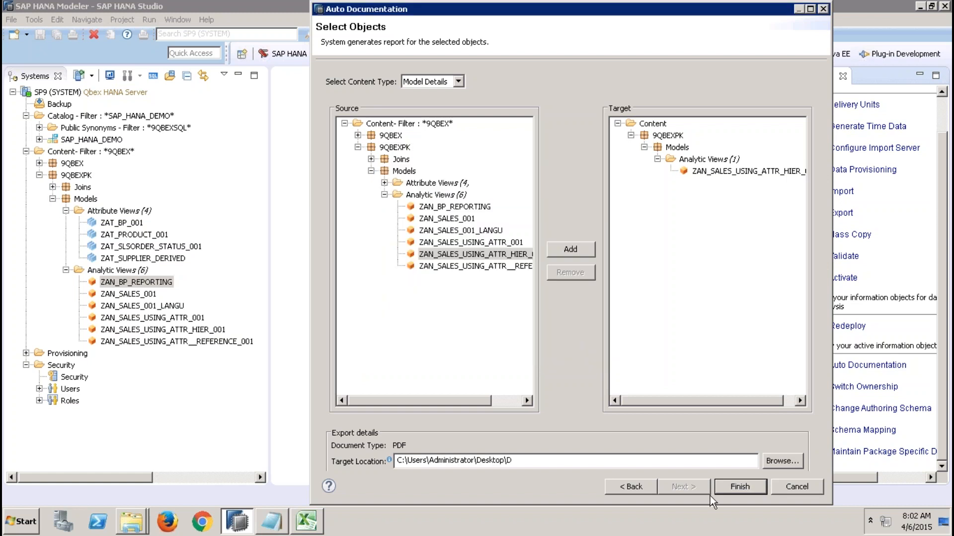
click(722, 492)
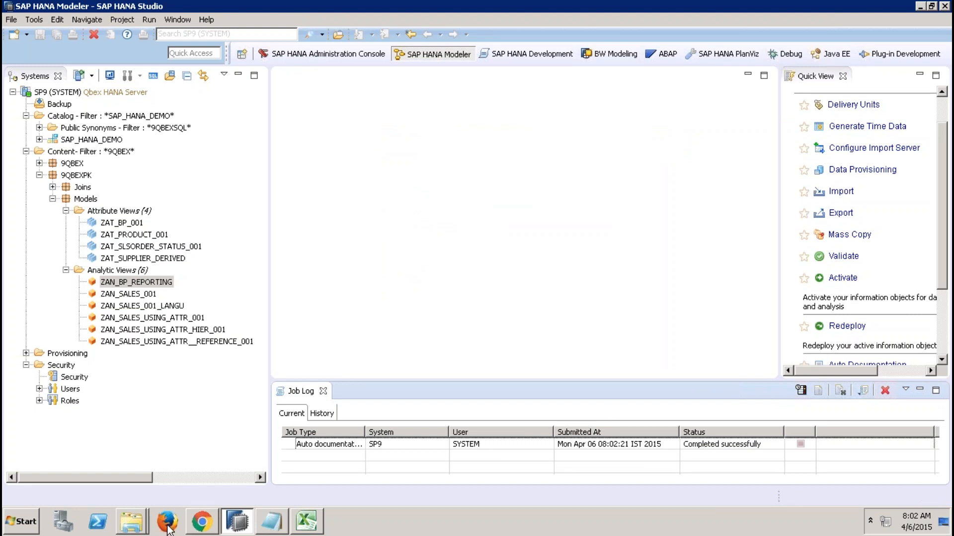
Step: Switch to Windows Explorer and open the generated PDF from Desktop folder D, under SP9, 9QBEXPK, Models, Analytic View
click(132, 521)
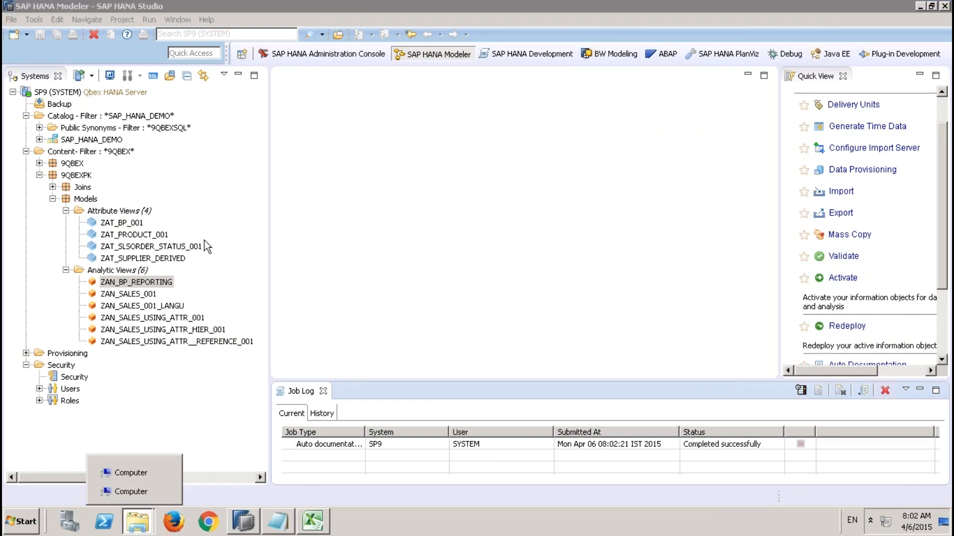
click(130, 473)
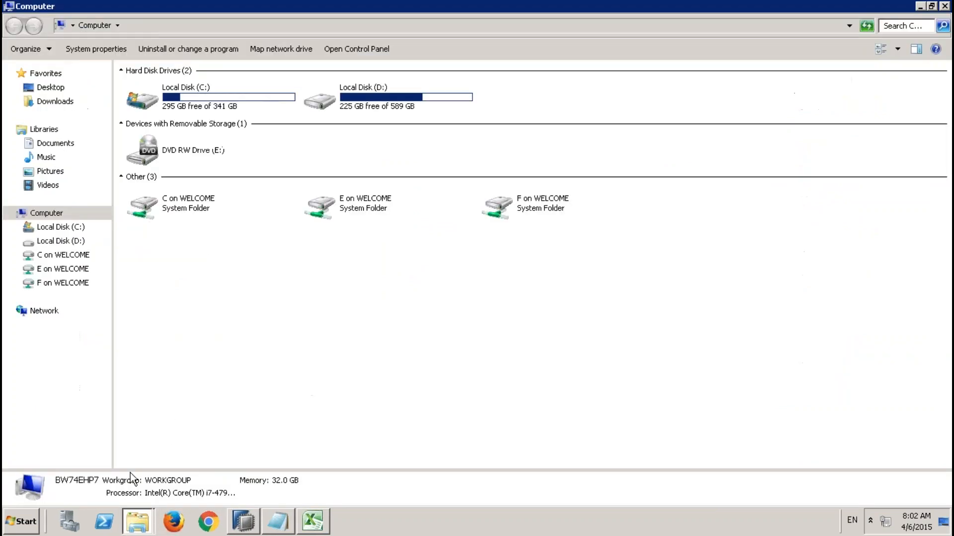
click(70, 241)
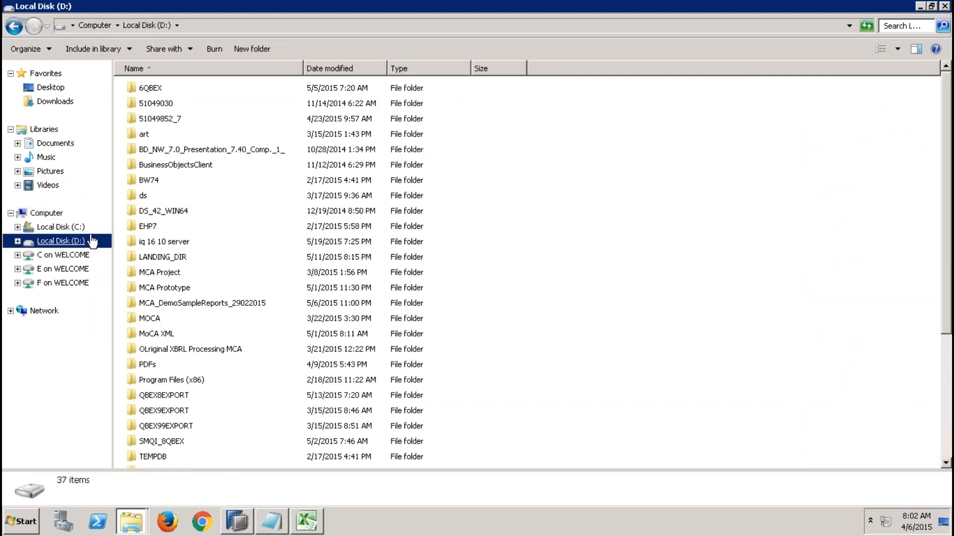
click(51, 90)
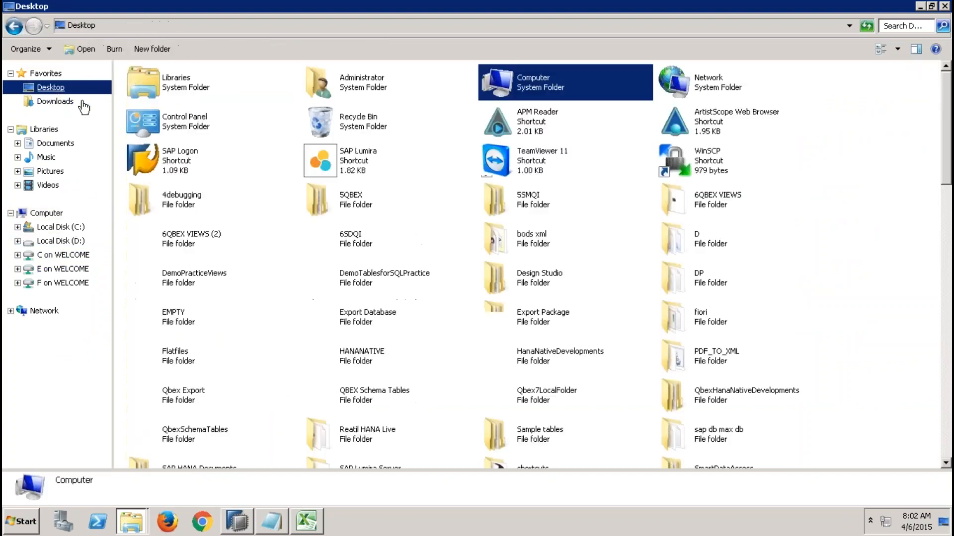
double_click(674, 238)
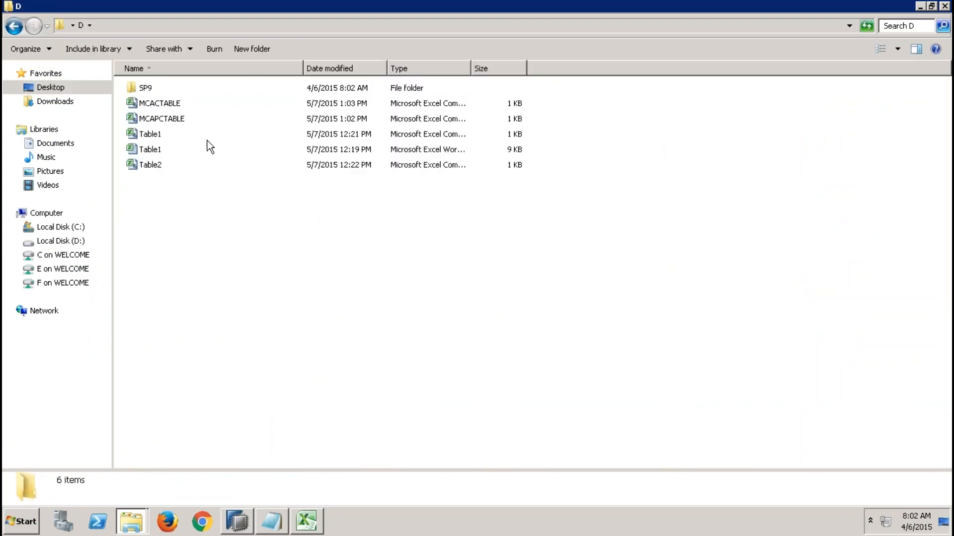
double_click(150, 89)
double_click(158, 88)
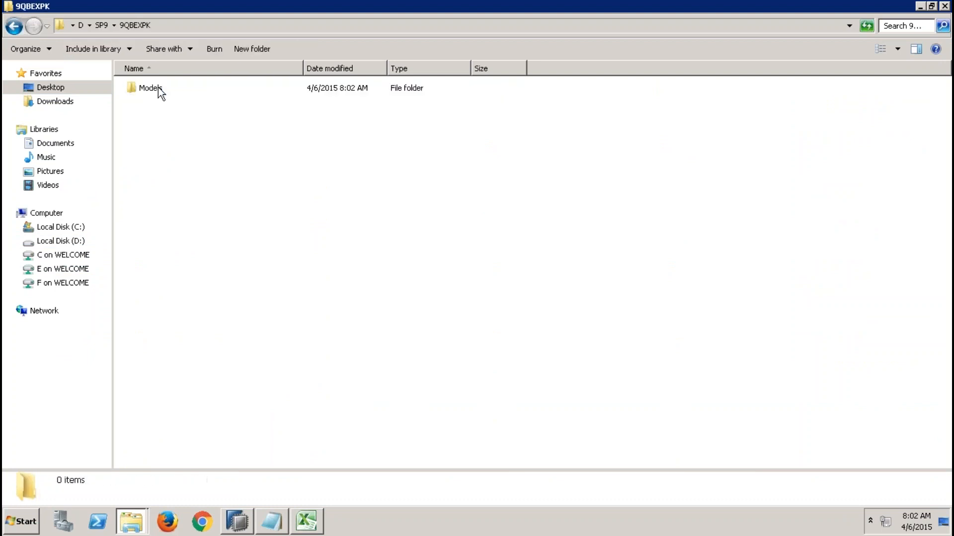
double_click(145, 89)
double_click(171, 89)
double_click(189, 88)
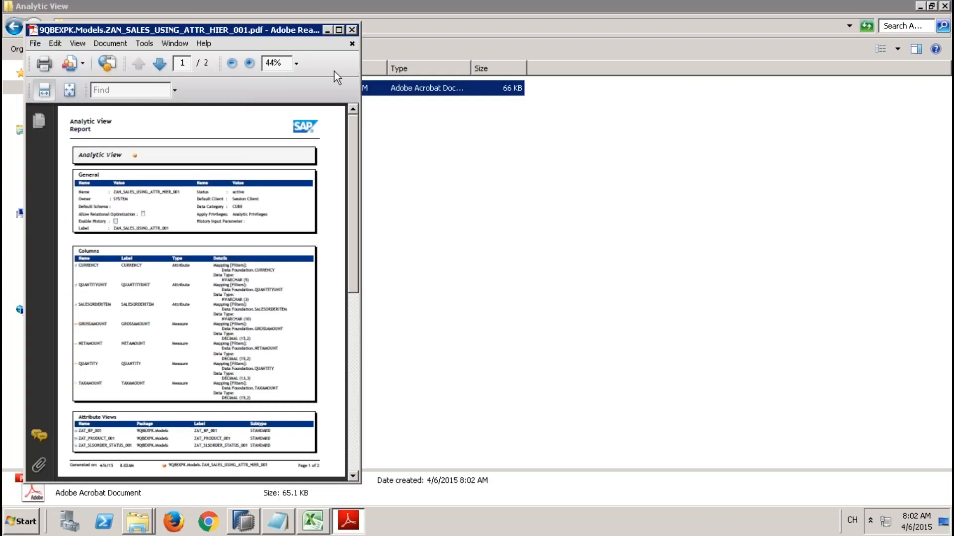
Step: Maximize the report, review its columns, attribute views, joins, hierarchies and cross references, and close the PDF
click(339, 29)
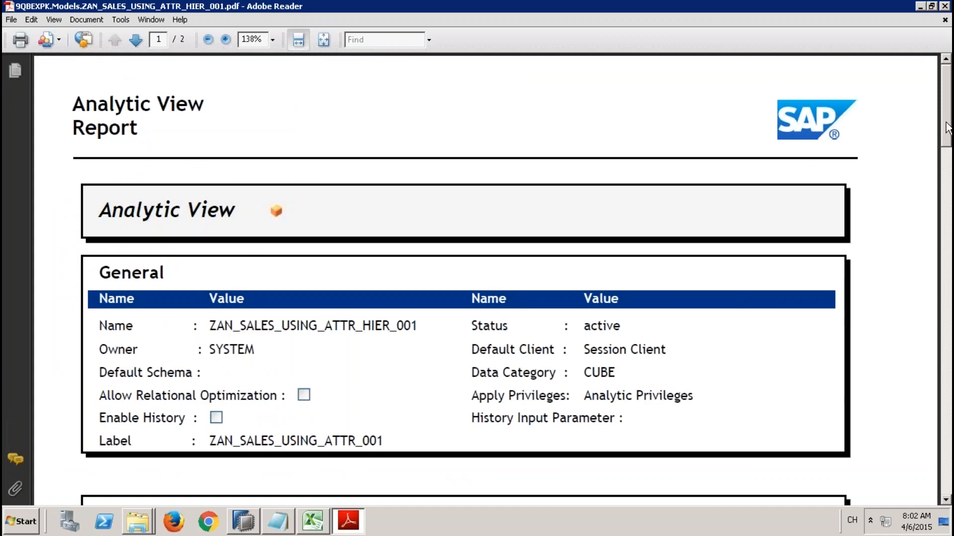
drag(948, 128, 951, 201)
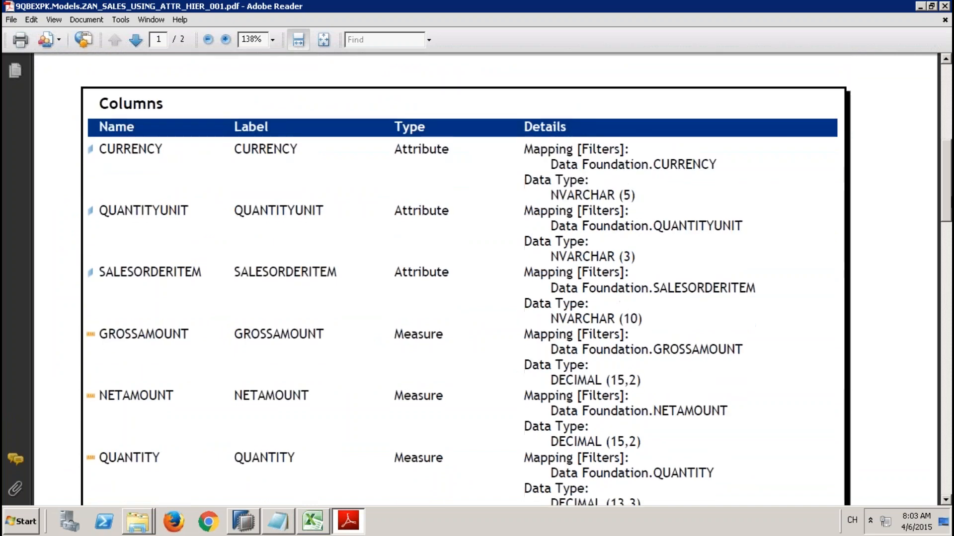
scroll(384, 276, down, 8)
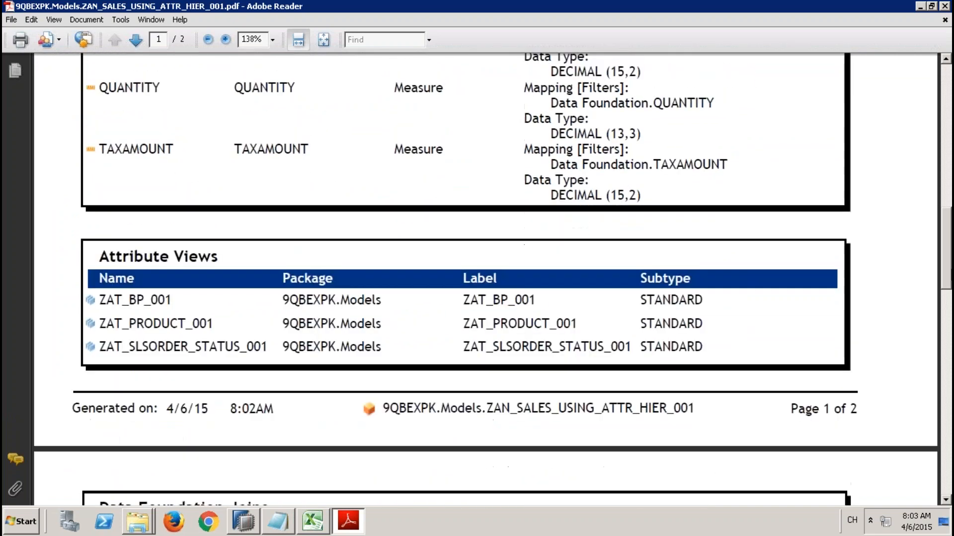
drag(103, 259, 227, 307)
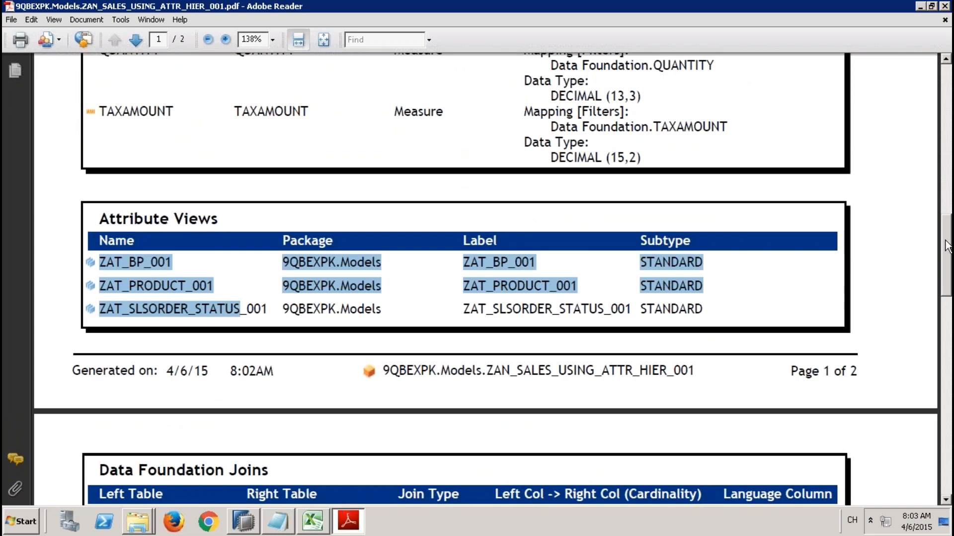
scroll(947, 245, down, 6)
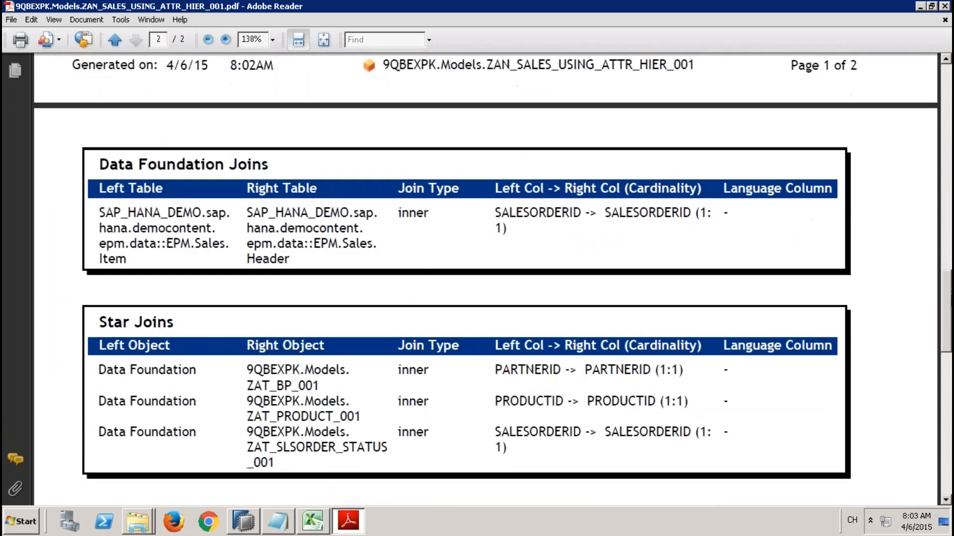
scroll(517, 279, down, 9)
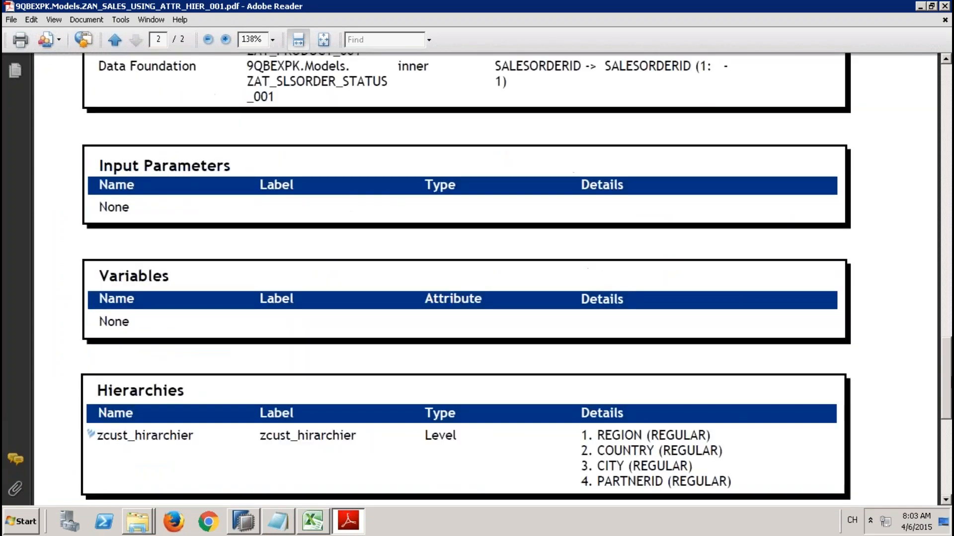
scroll(517, 279, down, 5)
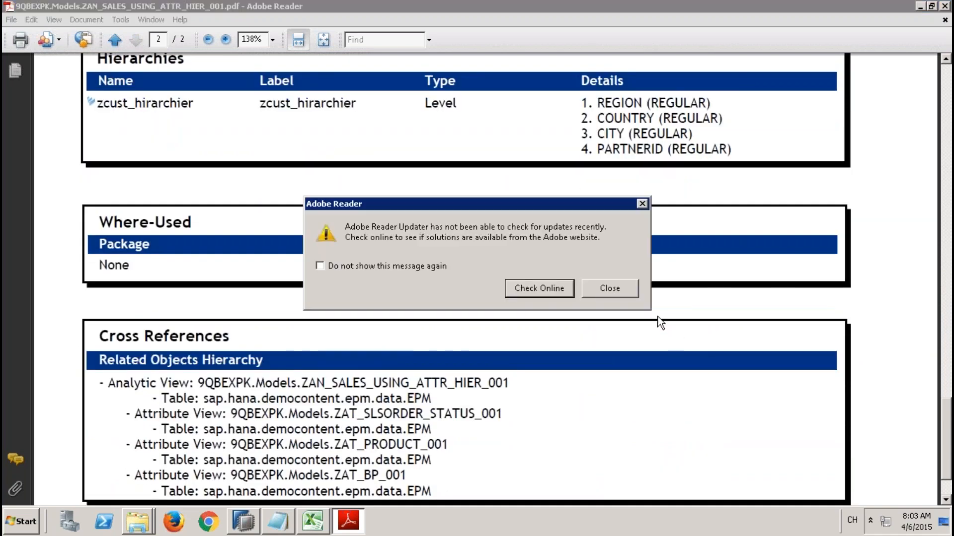
click(633, 293)
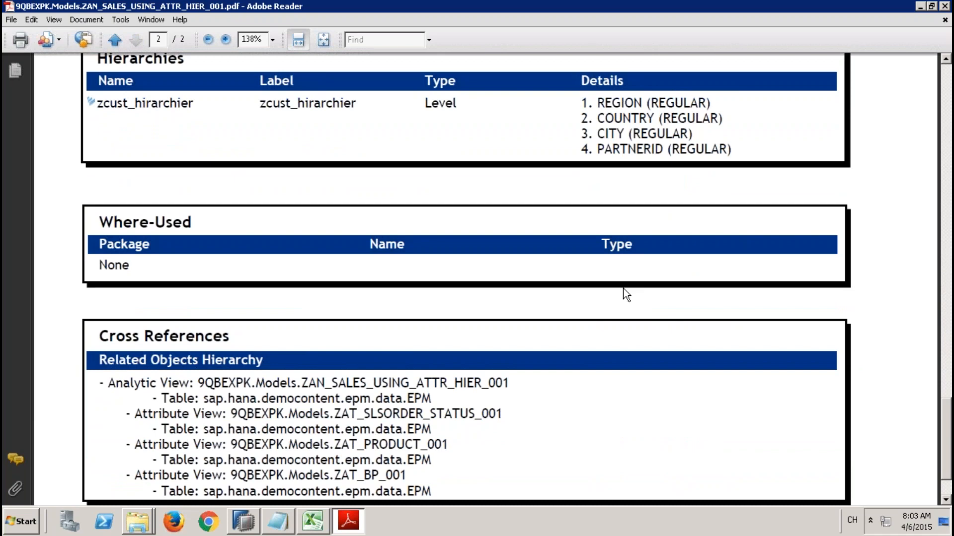
click(945, 7)
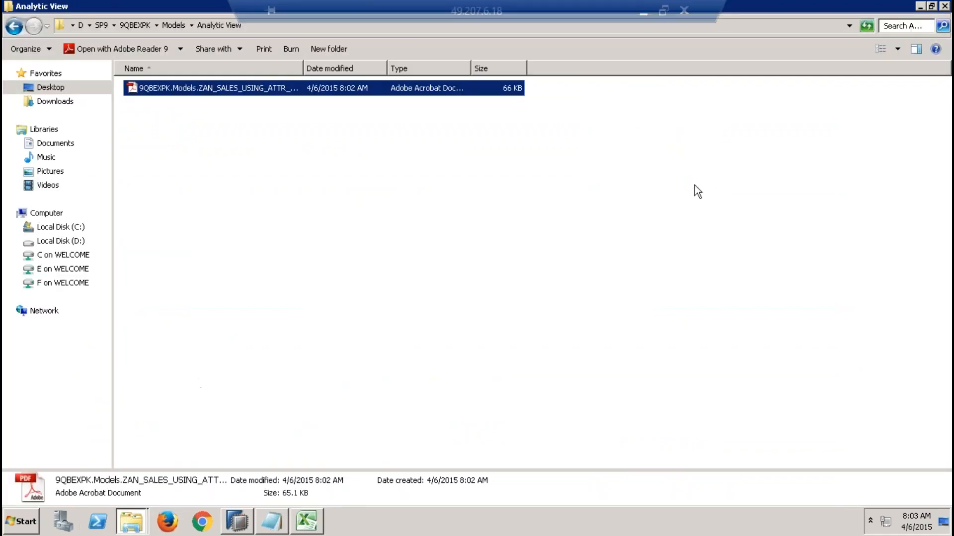
Step: Switch back to SAP HANA Studio, close the Job Log and open a SQL console for SP9
click(246, 516)
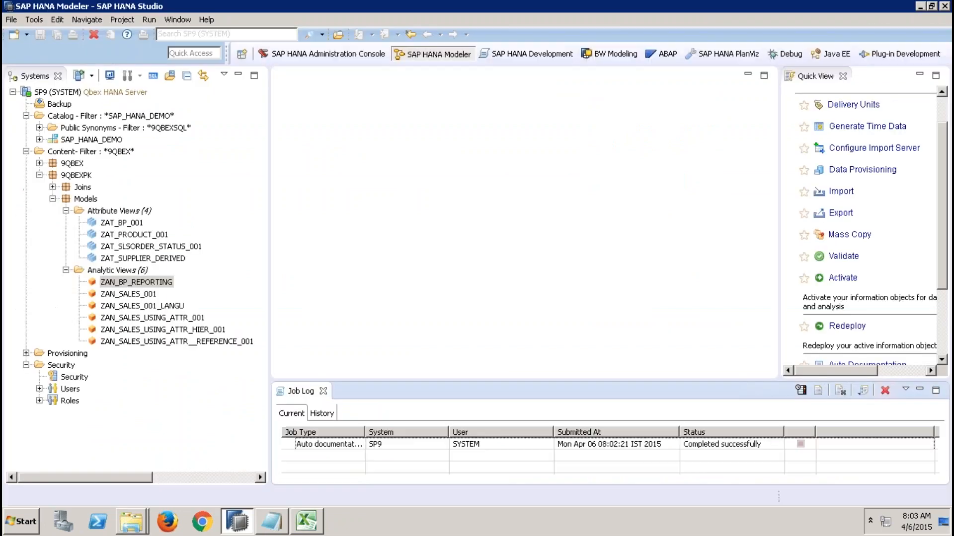
click(323, 392)
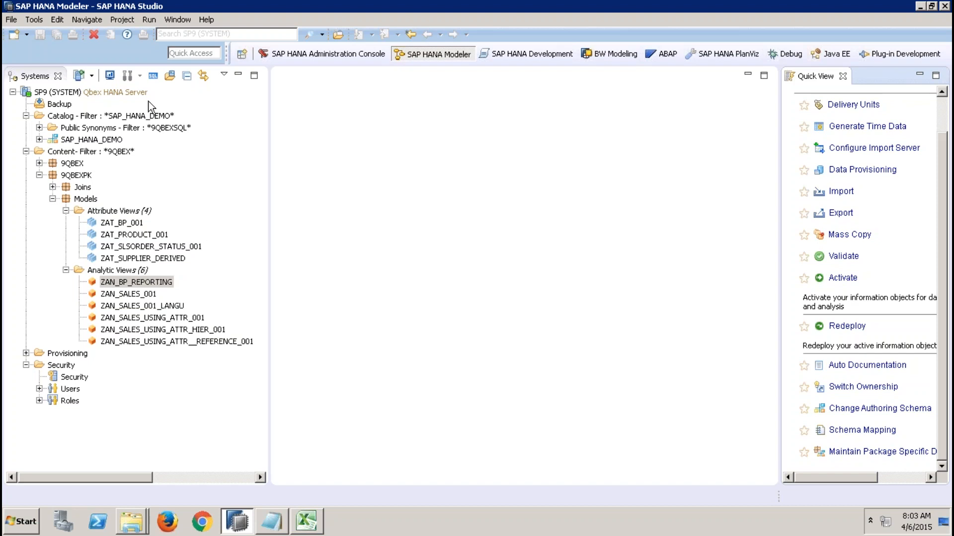
click(153, 77)
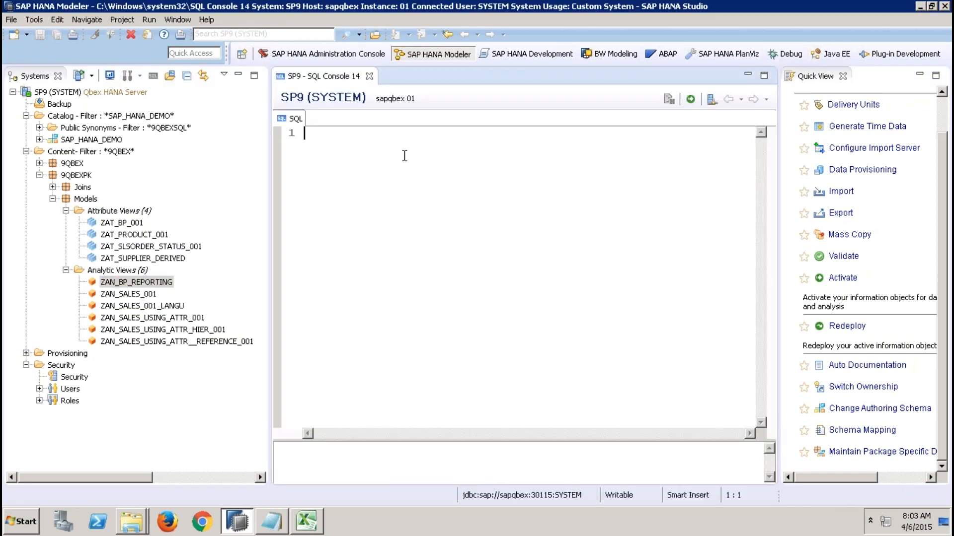
Step: Begin a query with SELECT * on line 2 and FROM on line 3 of the SQL console
key(Return)
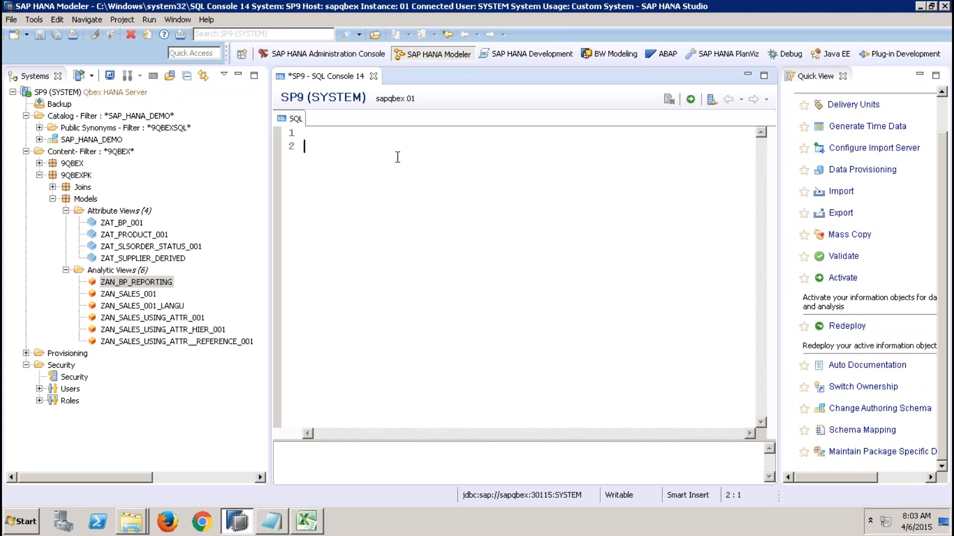
text(SELECT *)
key(Return)
text(FROM)
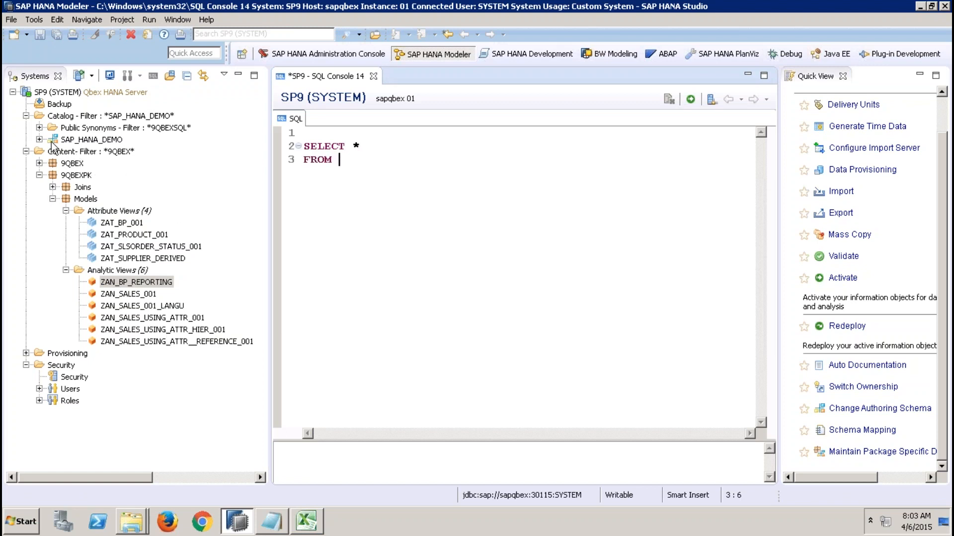
Step: Change the catalog schema filter to _SYS_BIC
right_click(124, 118)
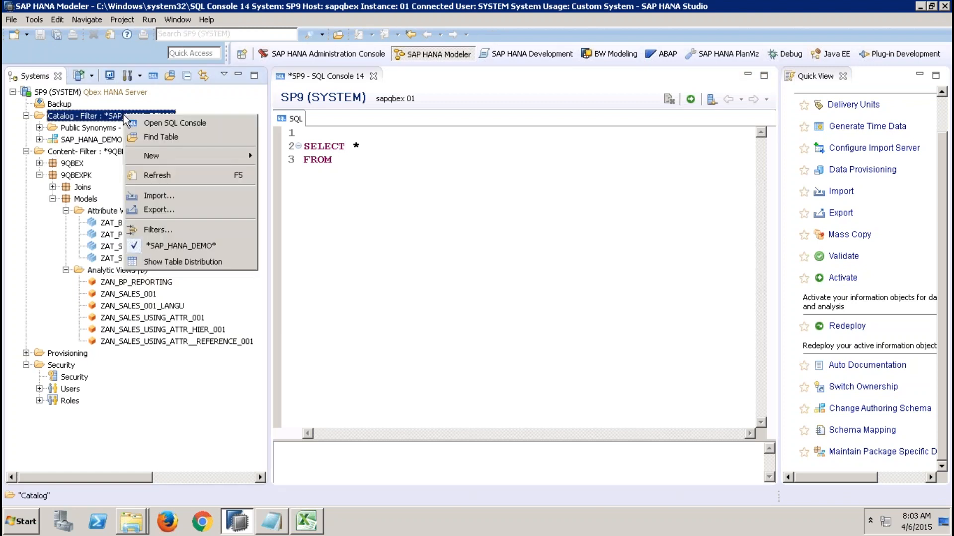
click(151, 230)
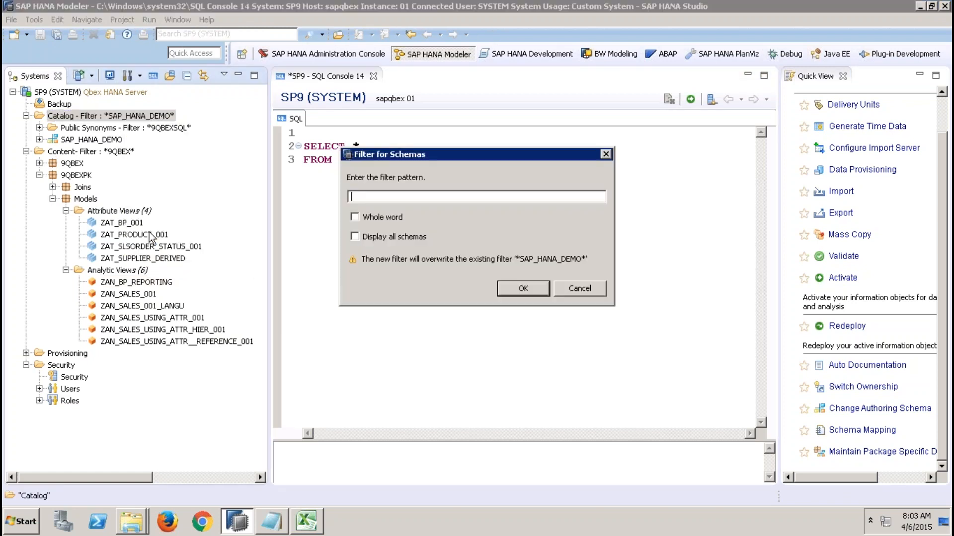
text(_SYS_BIC)
key(Return)
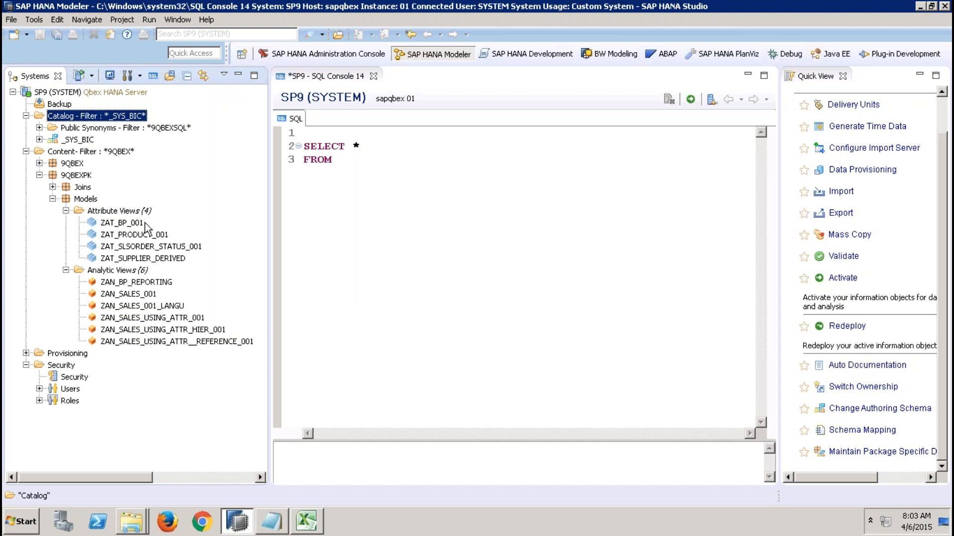
Step: Filter the column views of the _SYS_BIC schema by ZAN_SALES_USING_ATTR_HIER_001 and expand the filtered list
click(39, 140)
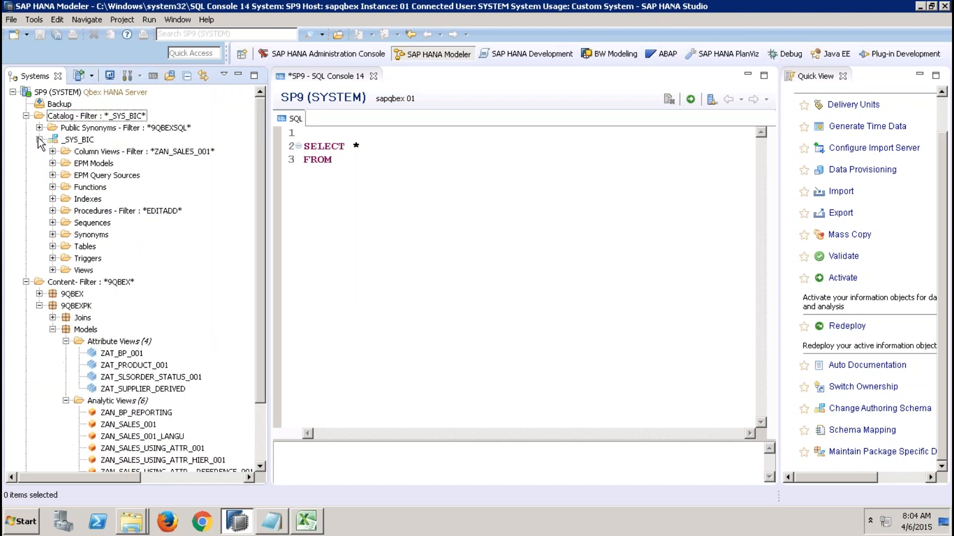
right_click(93, 151)
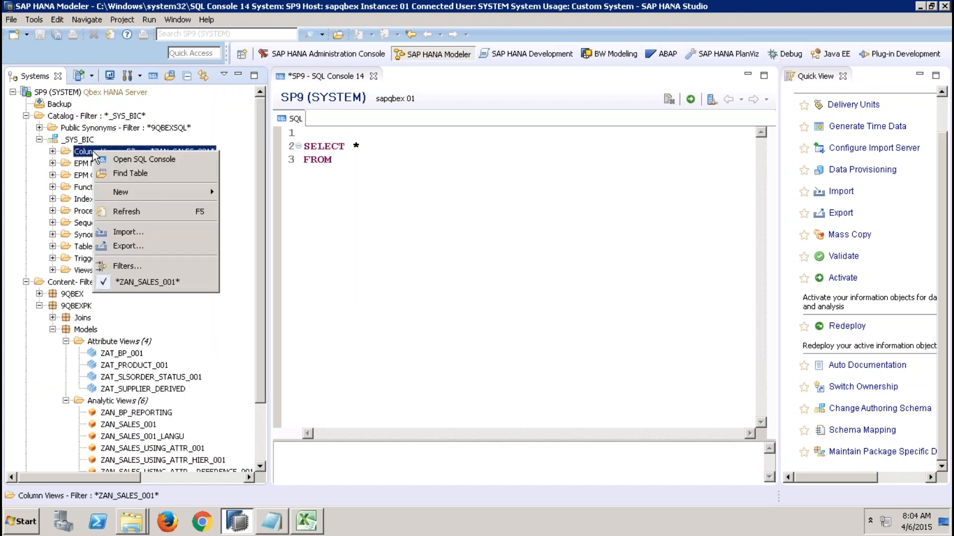
click(126, 266)
text(ZAN_SALES_USING_ATTR_HIER_00)
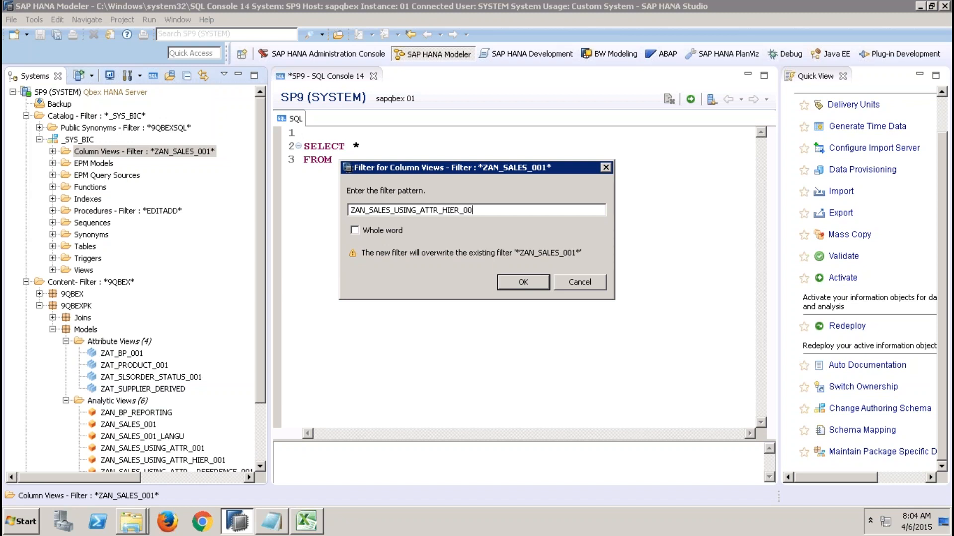
text(1)
key(Return)
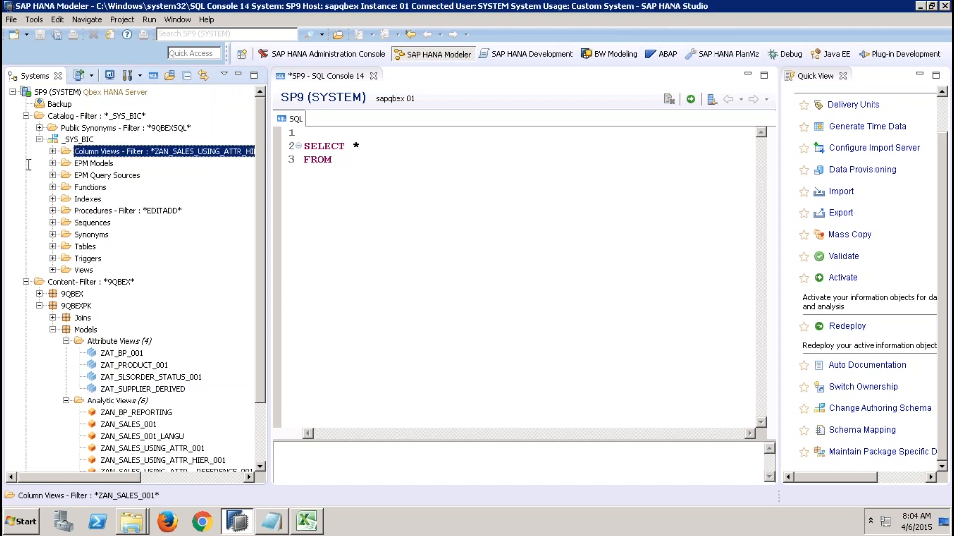
click(53, 151)
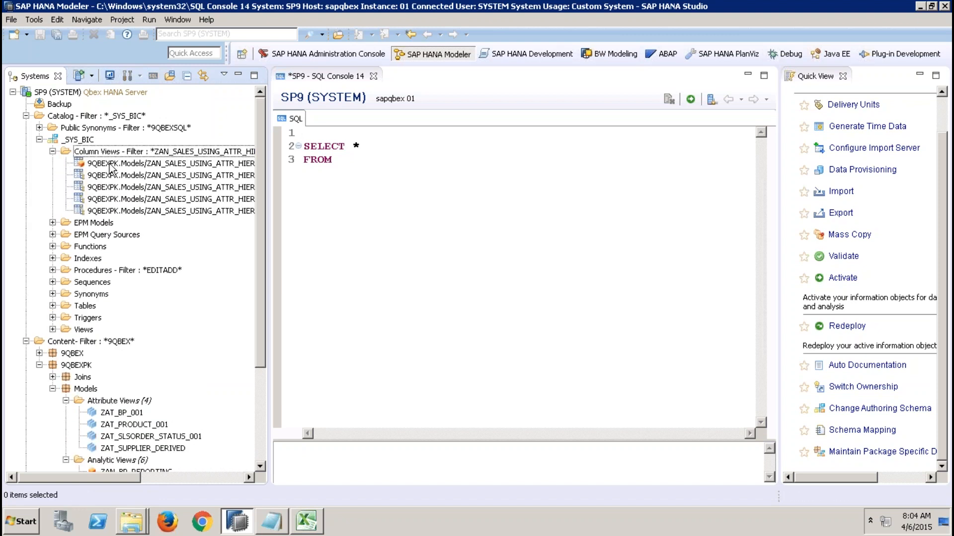
Step: Complete the FROM clause with the _SYS_BIC column view 9QBEXPK.Models/ZAN_SALES_USING_ATTR_HIER_001 and execute the whole query
drag(113, 168, 348, 161)
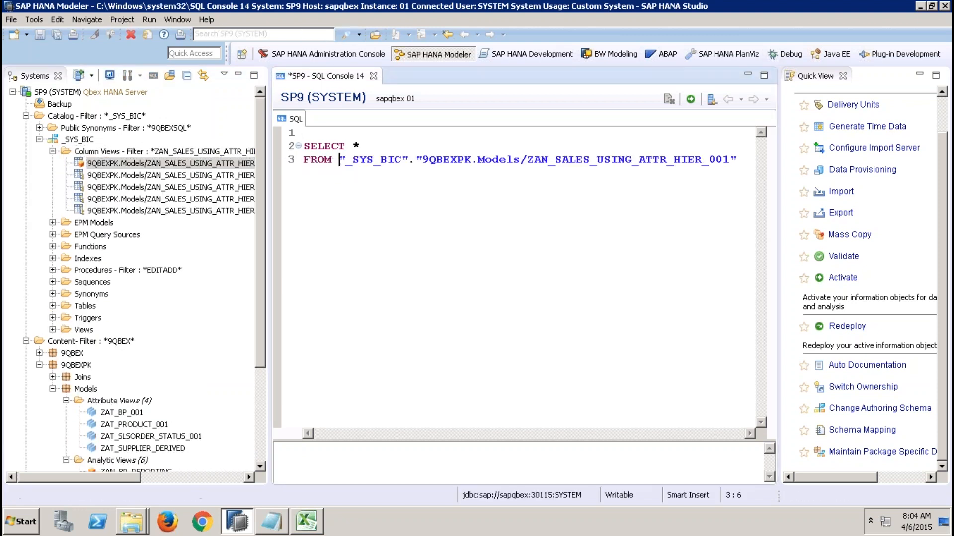
key(ctrl+a)
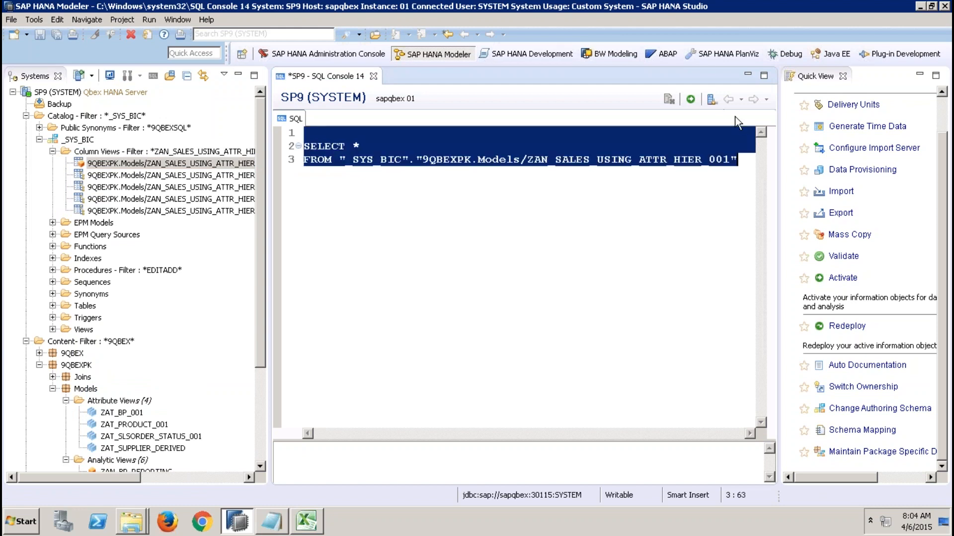
click(690, 99)
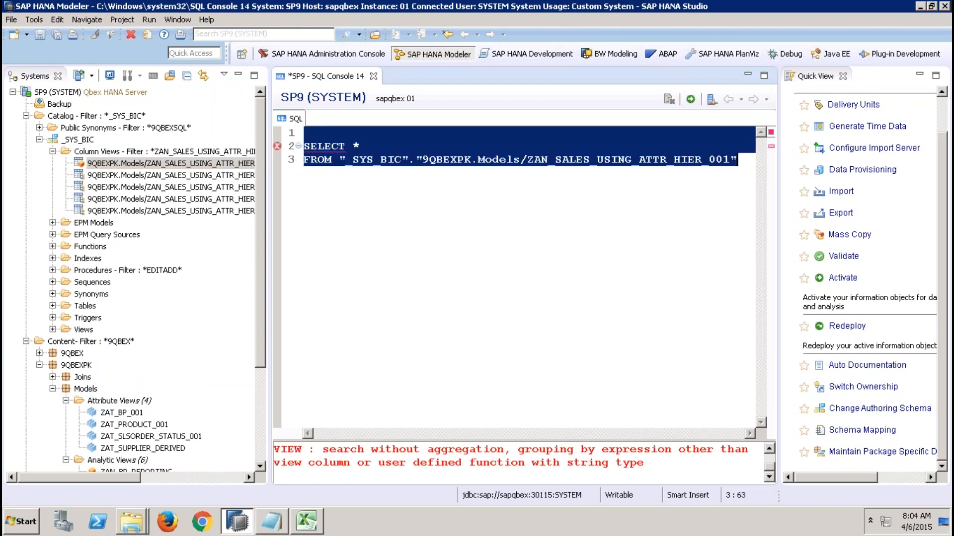
click(405, 307)
Step: Open the analytic view ZAN_SALES_USING_ATTR_HIER_001 to check its column names, and return to the SQL console
drag(261, 353, 254, 416)
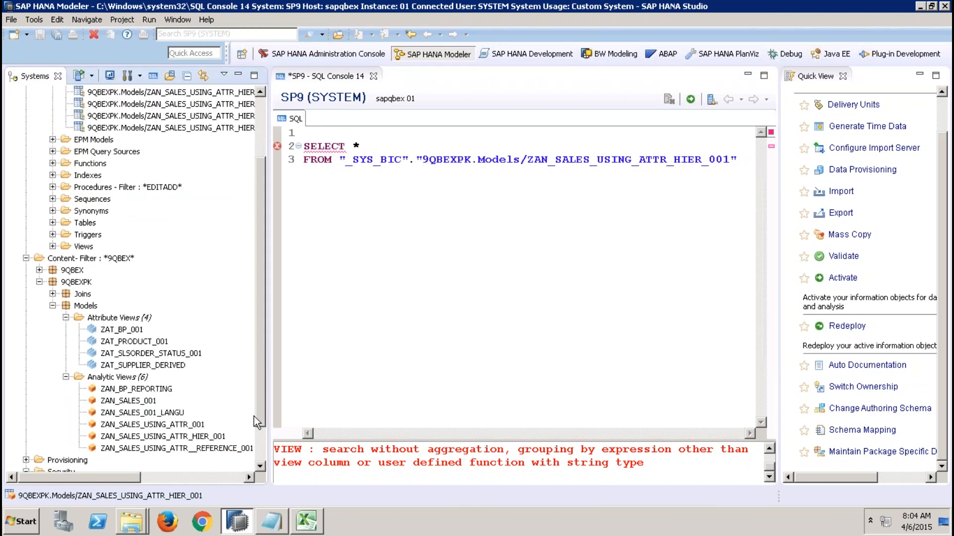
double_click(201, 437)
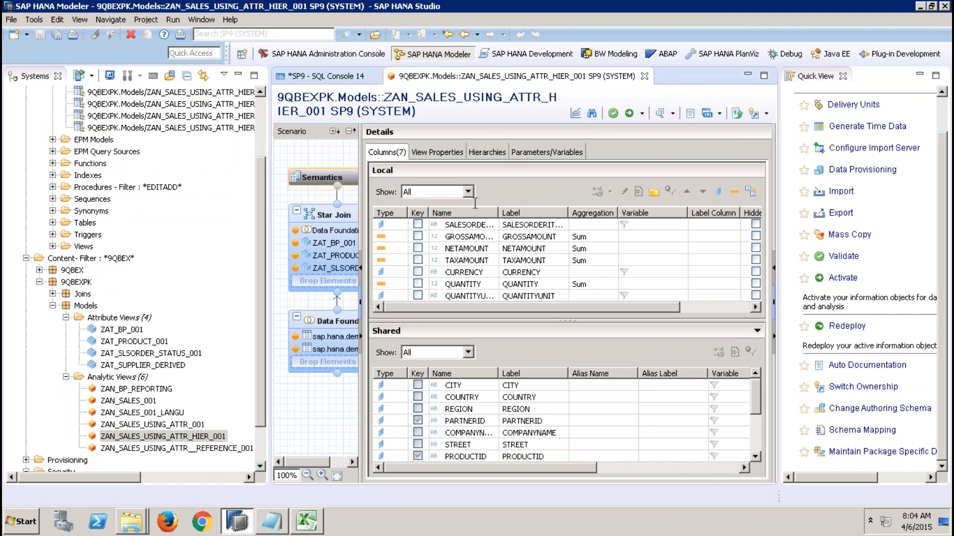
click(355, 77)
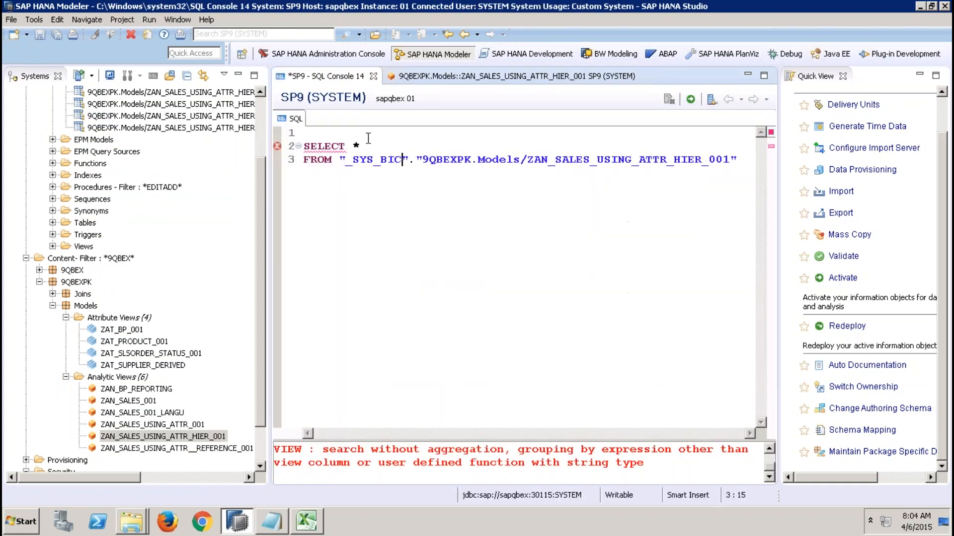
Step: Replace the asterisk in the SELECT line with "COMPANYNAME", SUM("GROSSAMOUNT")
click(367, 144)
key(BackSpace)
text("COMPANYNAME)
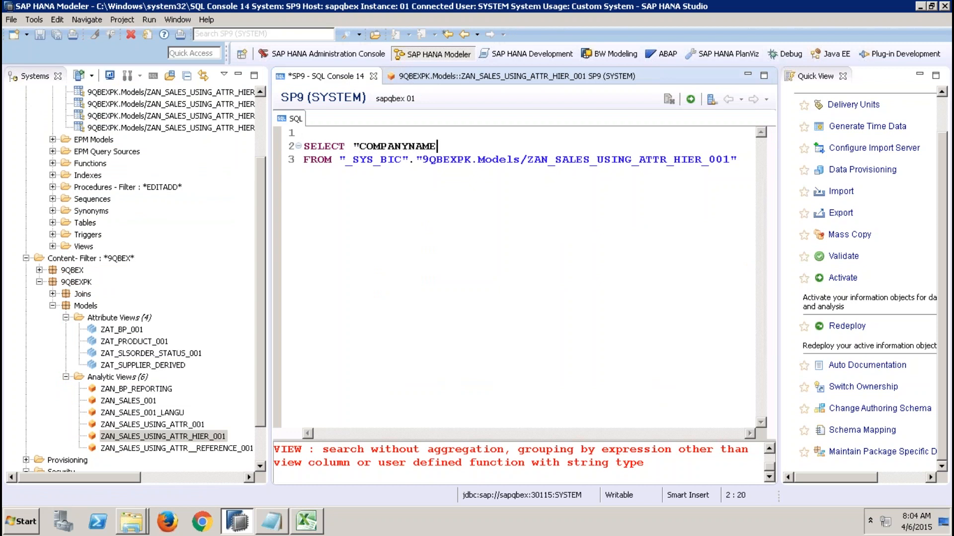
text(", "S)
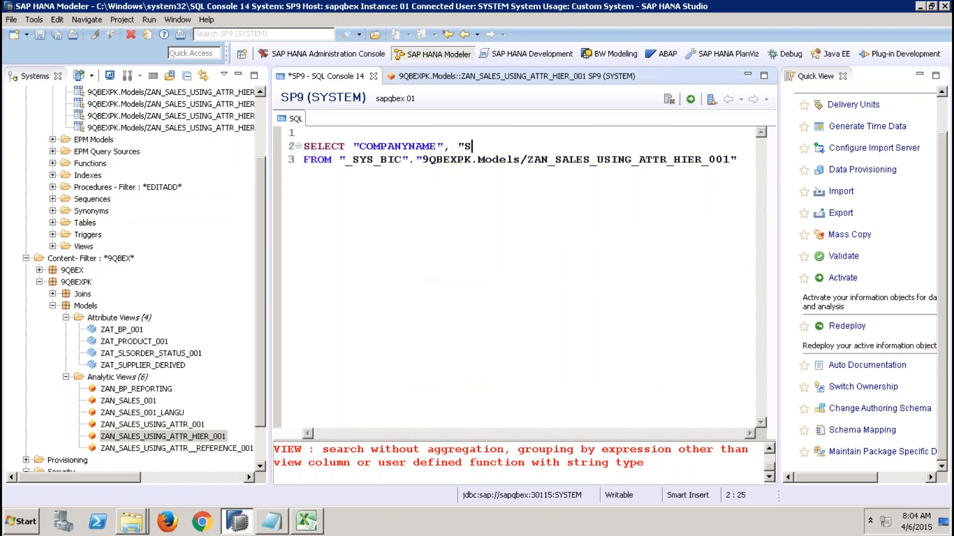
text(UM("GR)
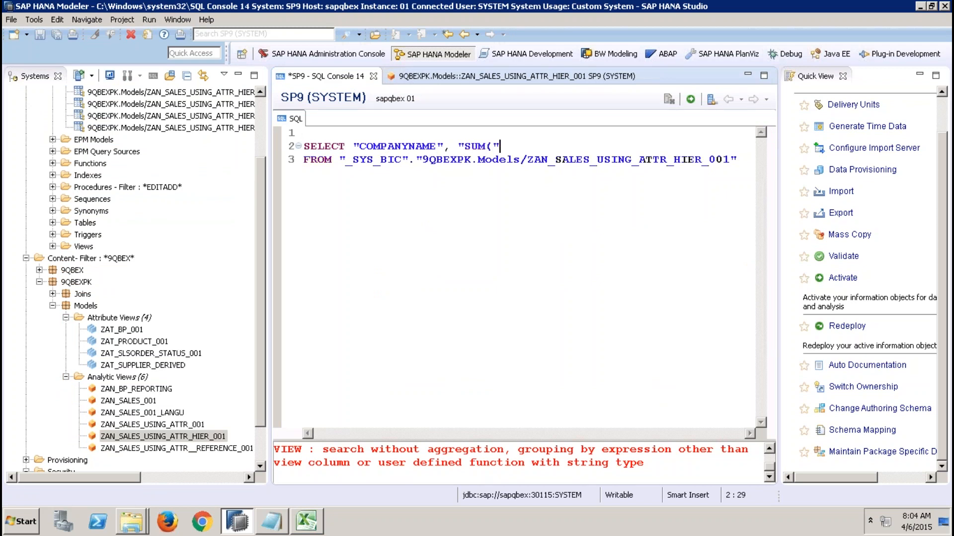
text(OSSAMOU)
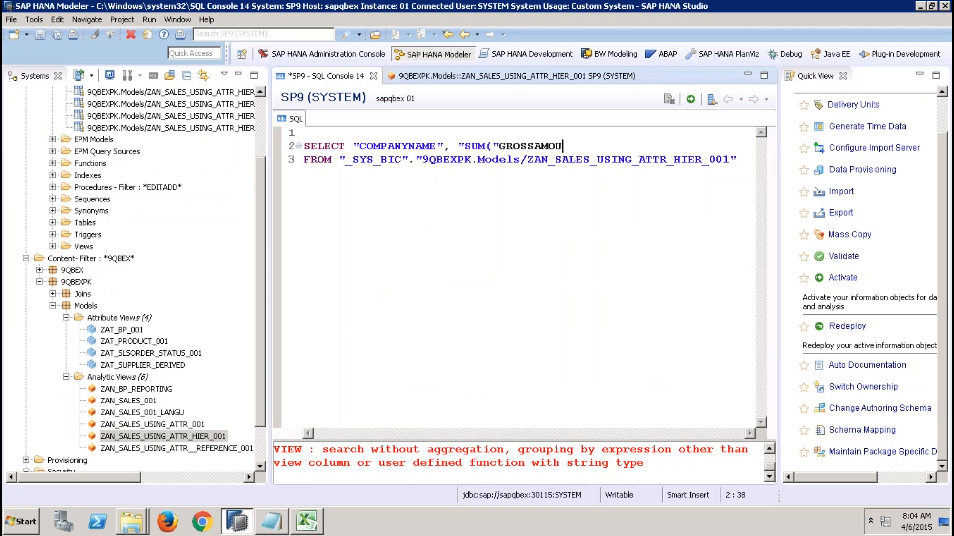
text(NT"))
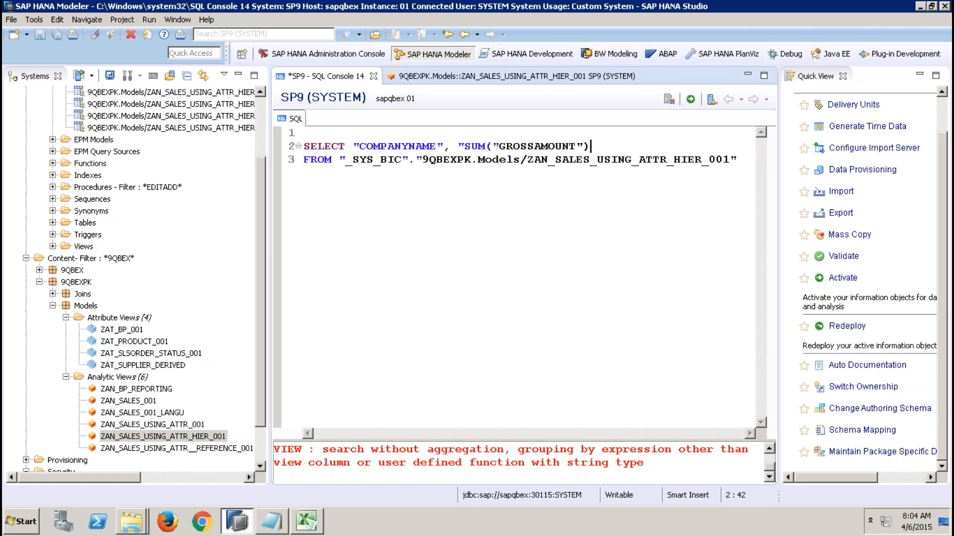
key(Left)
key(Left)
key(Left)
key(Left)
key(Left)
key(Left)
key(Left)
key(Right)
key(Right)
key(Right)
key(Right)
key(Left)
key(BackSpace)
Step: Add GROUP BY "COMPANYNAME" on line 4 below the FROM clause and execute the query
key(Down)
key(End)
key(Return)
text(GROYP)
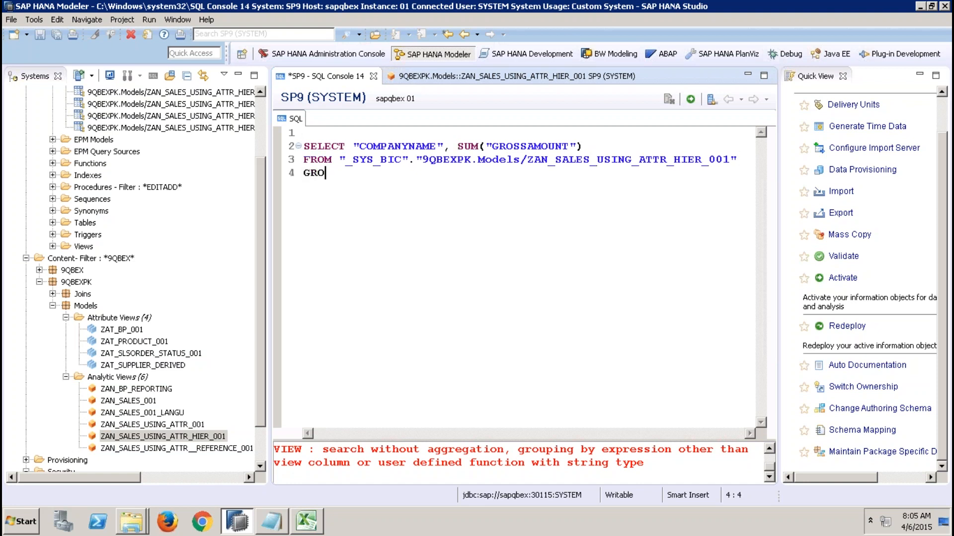
key(BackSpace)
key(BackSpace)
key(BackSpace)
text(UP BY "COMPAN)
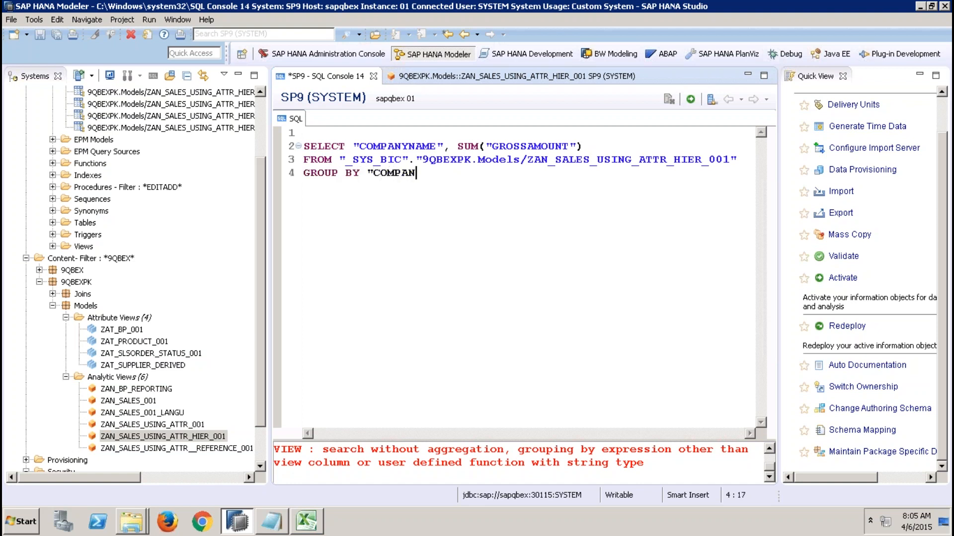
text(YNAME")
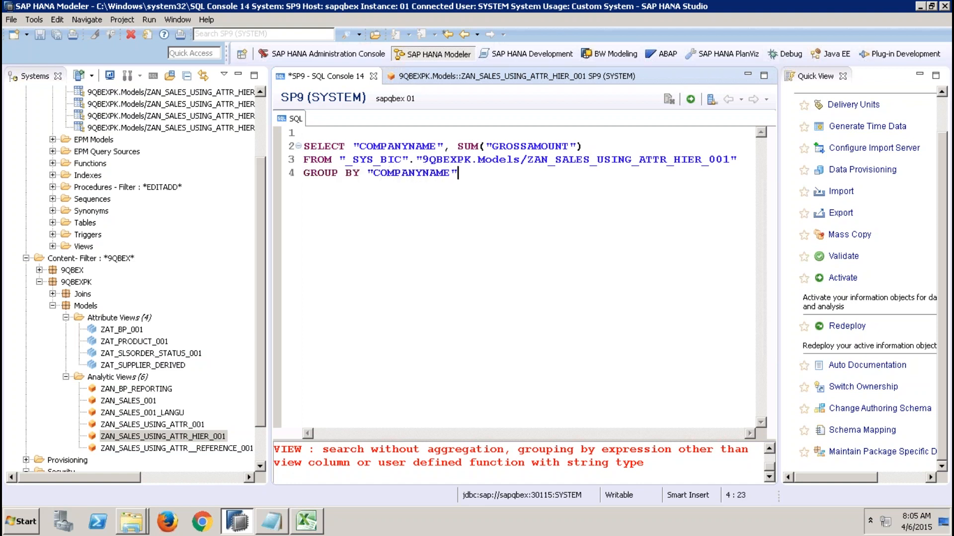
click(690, 99)
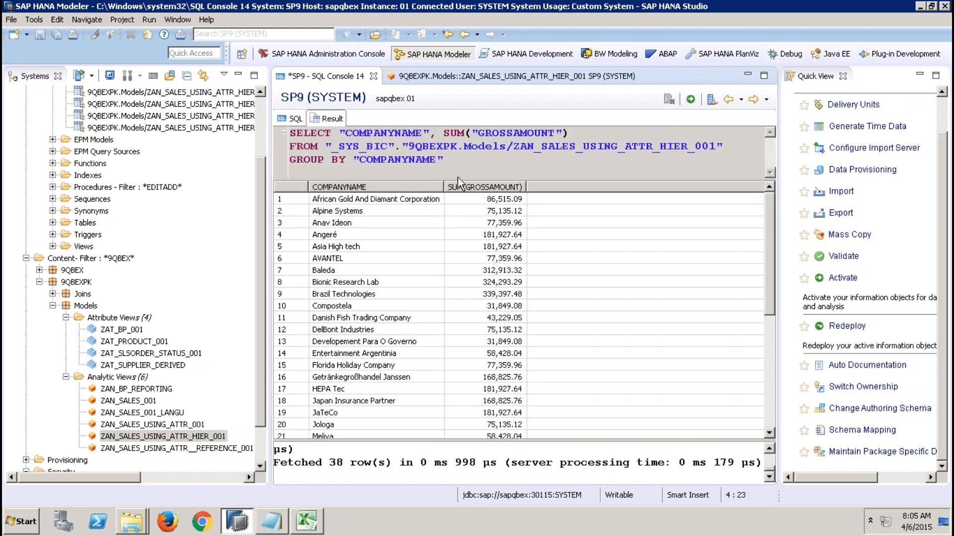
Step: Visualize the execution plan of the entire SQL query and accept the switch to the SAP HANA PlanViz perspective
click(292, 118)
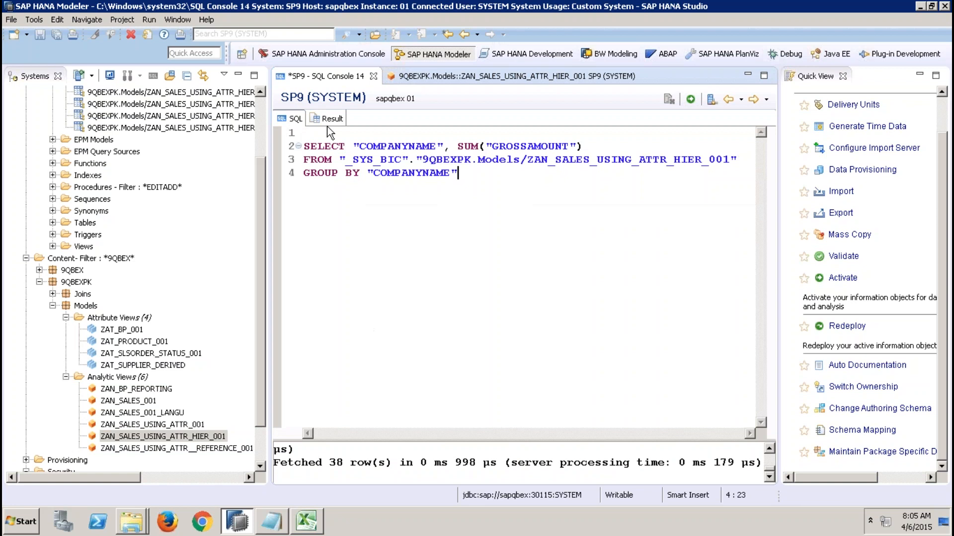
drag(471, 173, 298, 134)
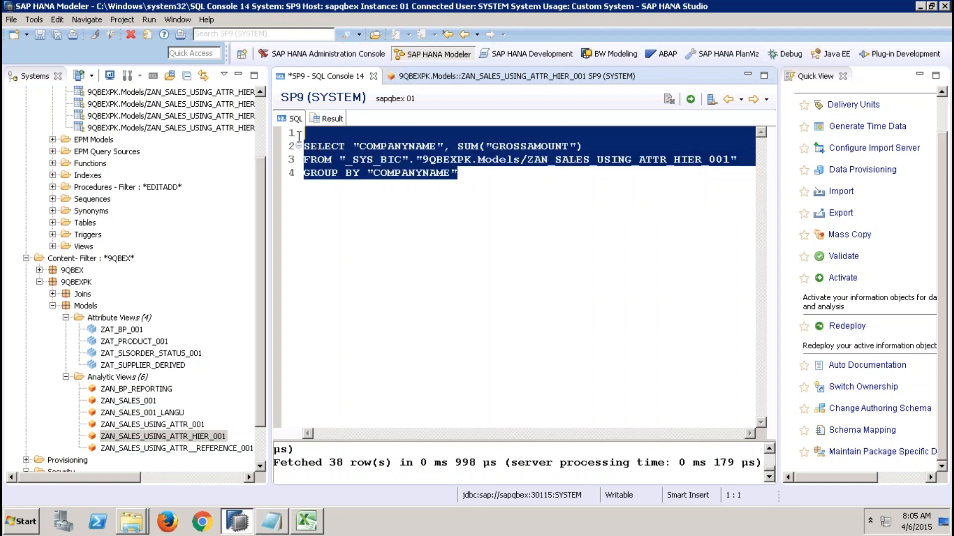
right_click(379, 160)
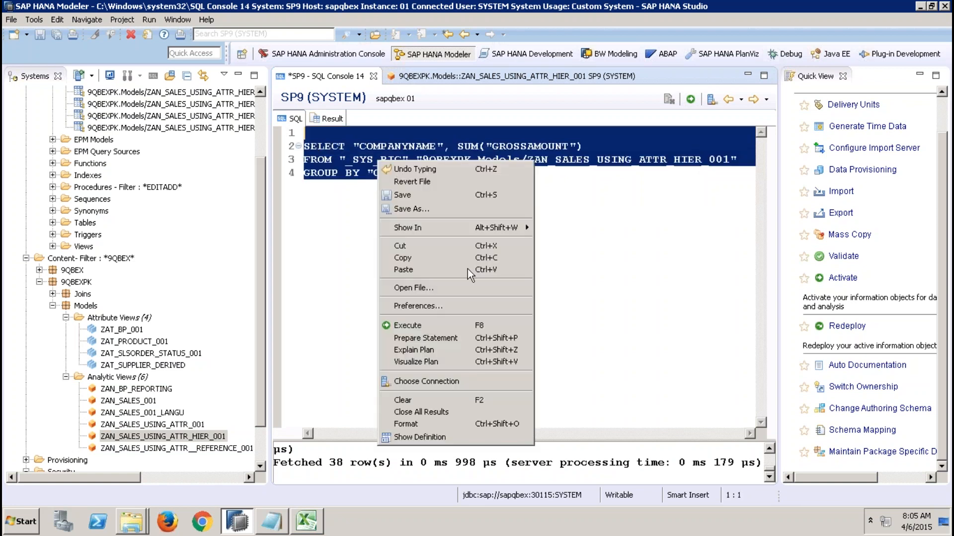
click(447, 368)
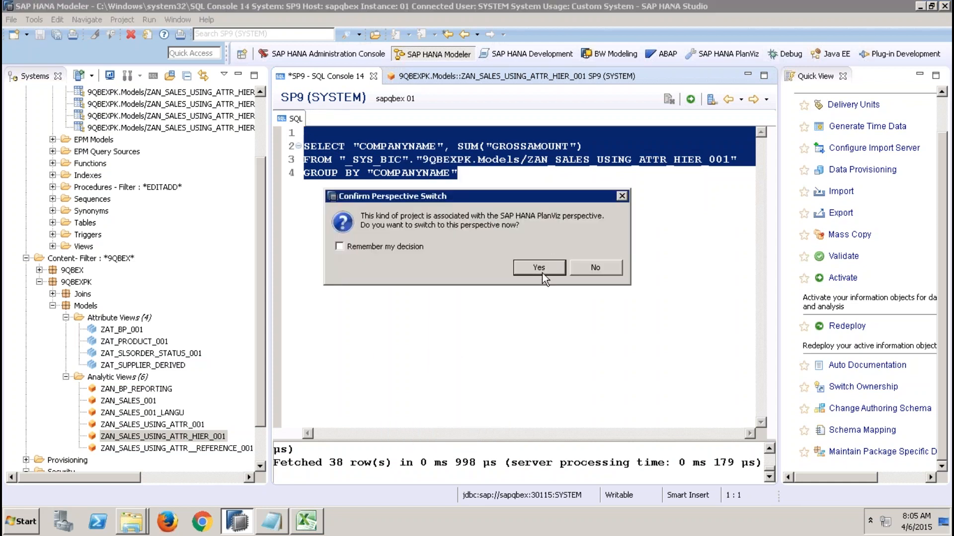
click(539, 268)
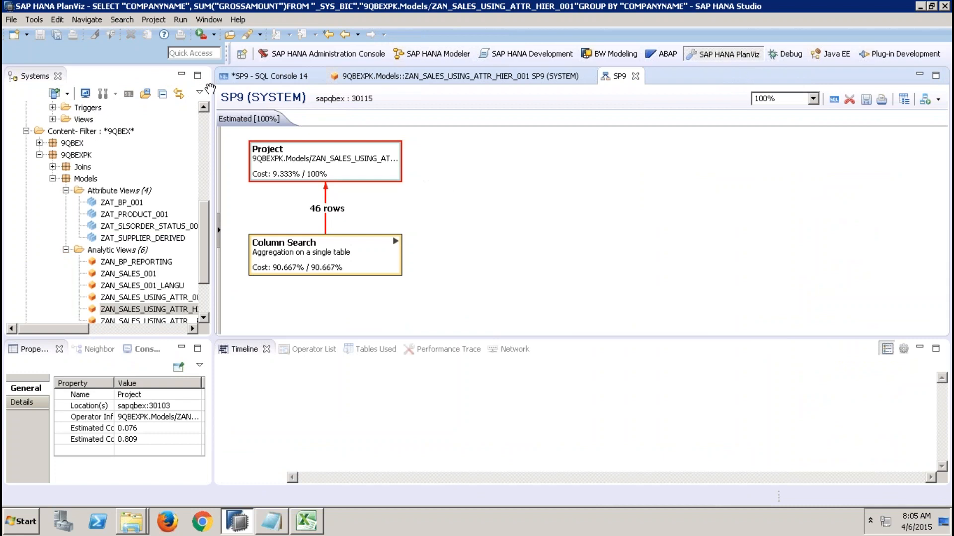
Step: Examine the estimated plan's Project and Column Search operators, expanding Column Search down to its Analytic View node
click(181, 74)
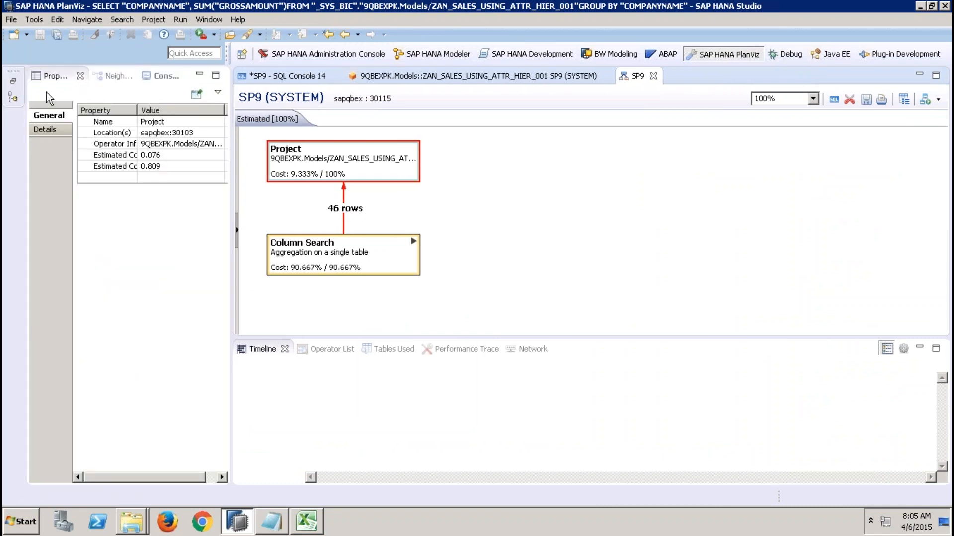
click(12, 82)
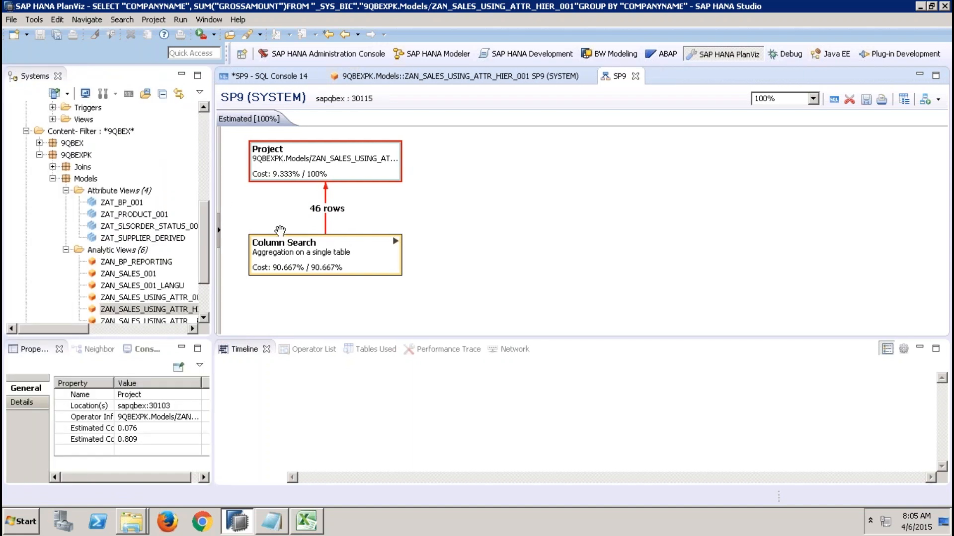
click(345, 252)
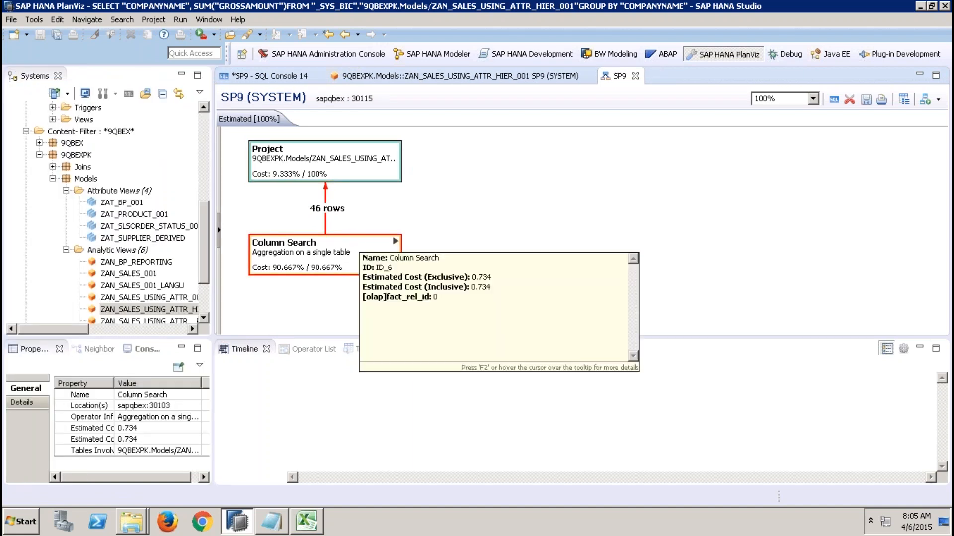
click(325, 159)
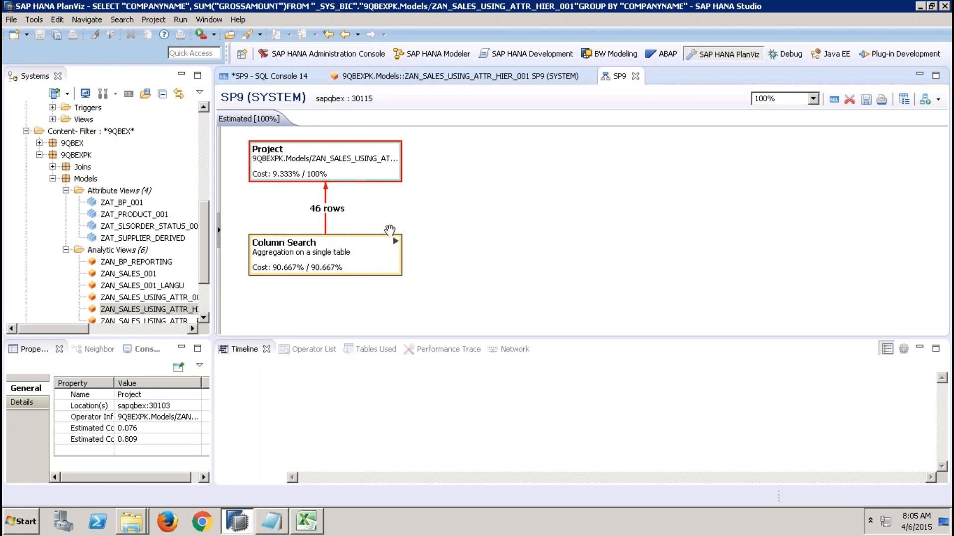
click(393, 240)
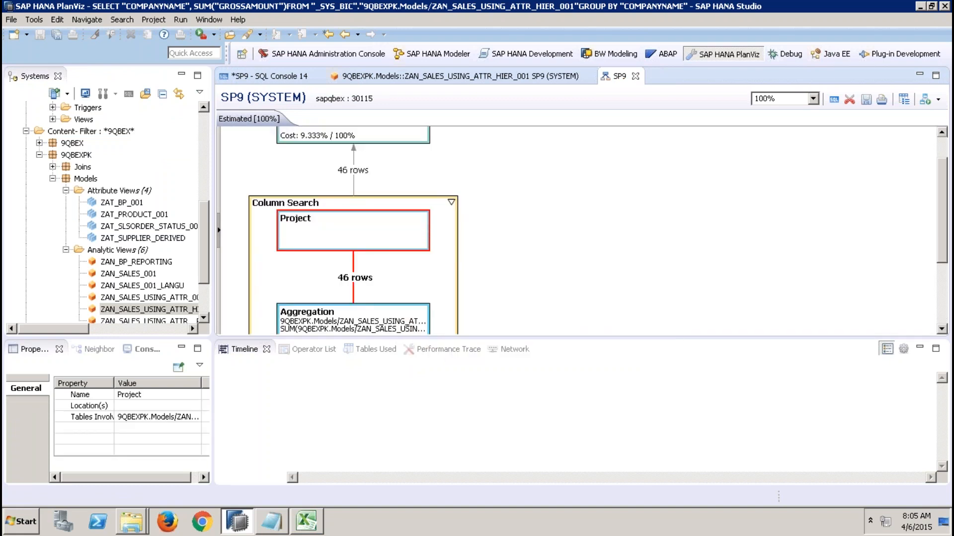
drag(945, 189, 951, 251)
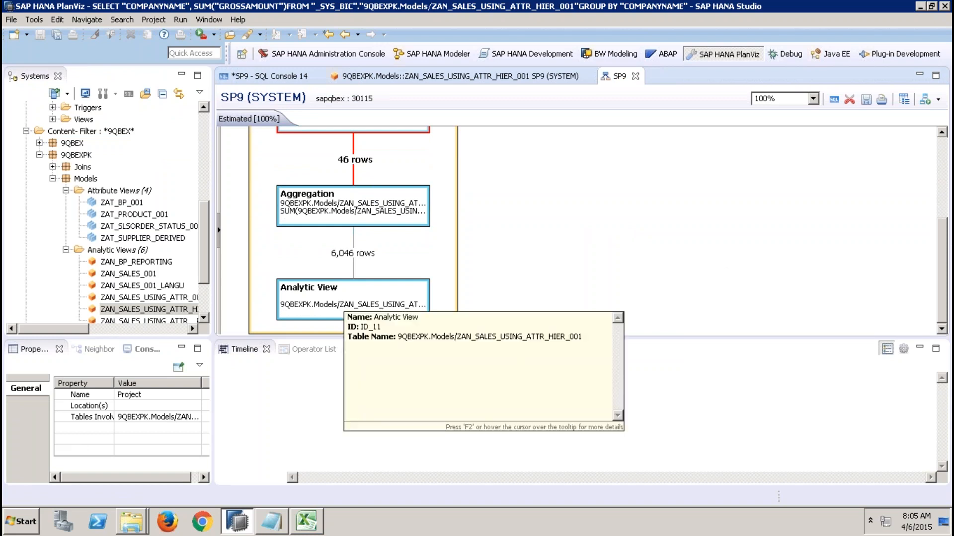
click(341, 307)
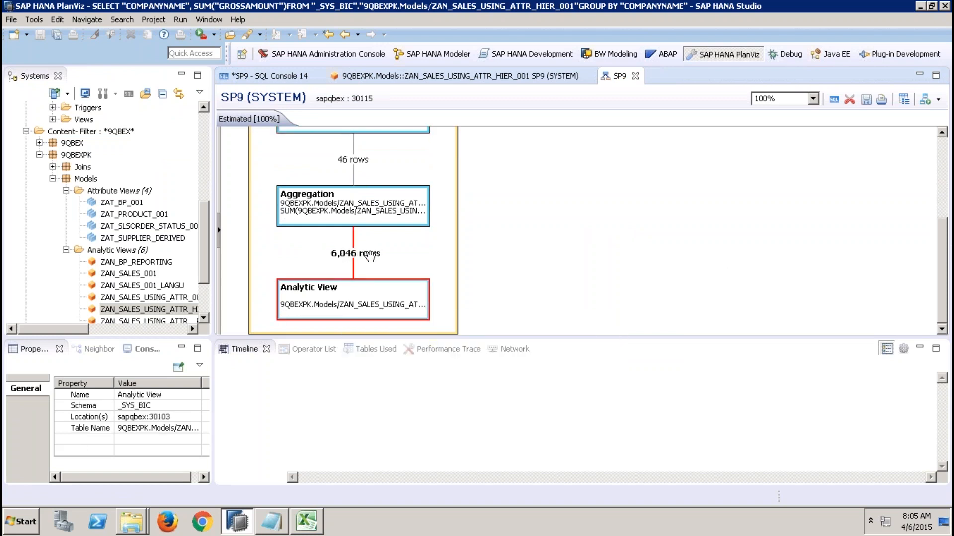
Step: Inspect the Aggregation node in the estimated plan and execute the plan from Column Search with its results displayed
click(349, 195)
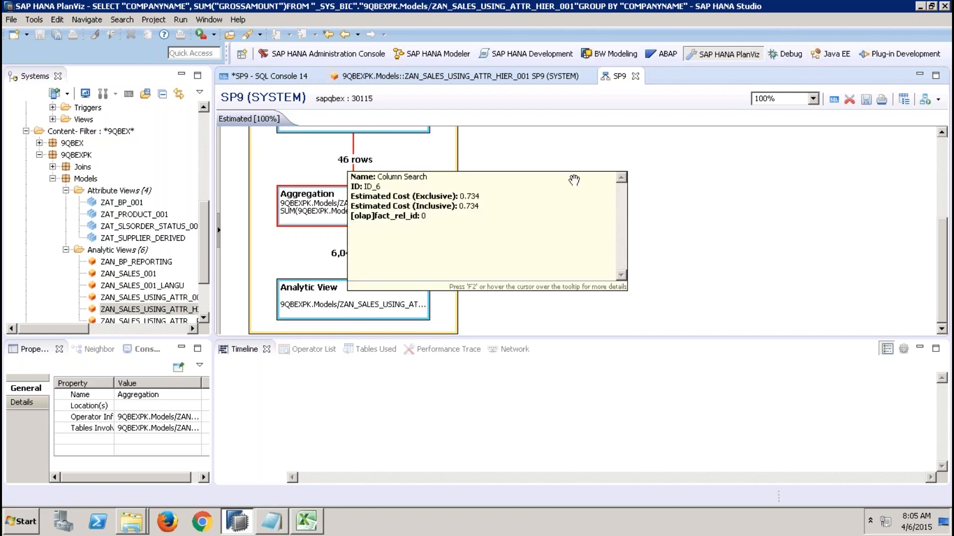
drag(944, 230, 944, 170)
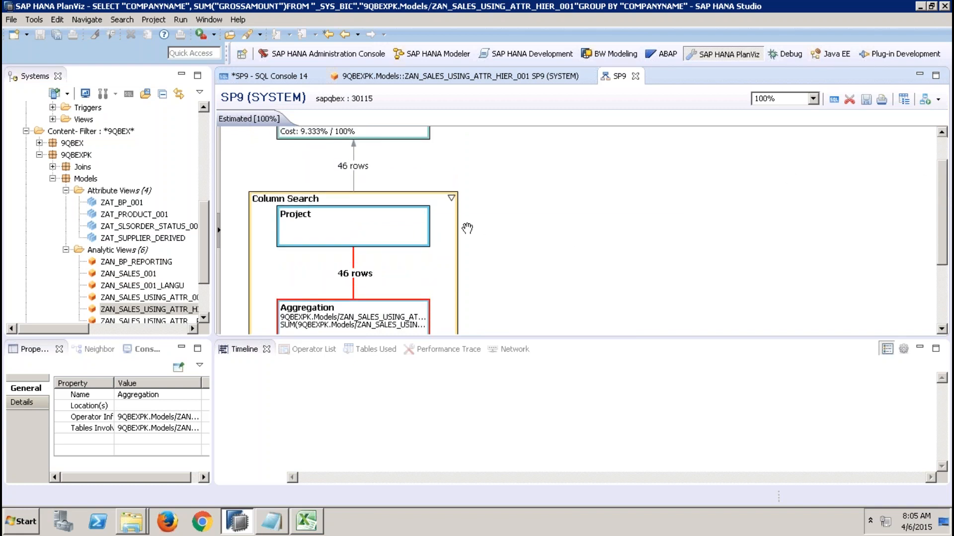
click(440, 221)
right_click(443, 223)
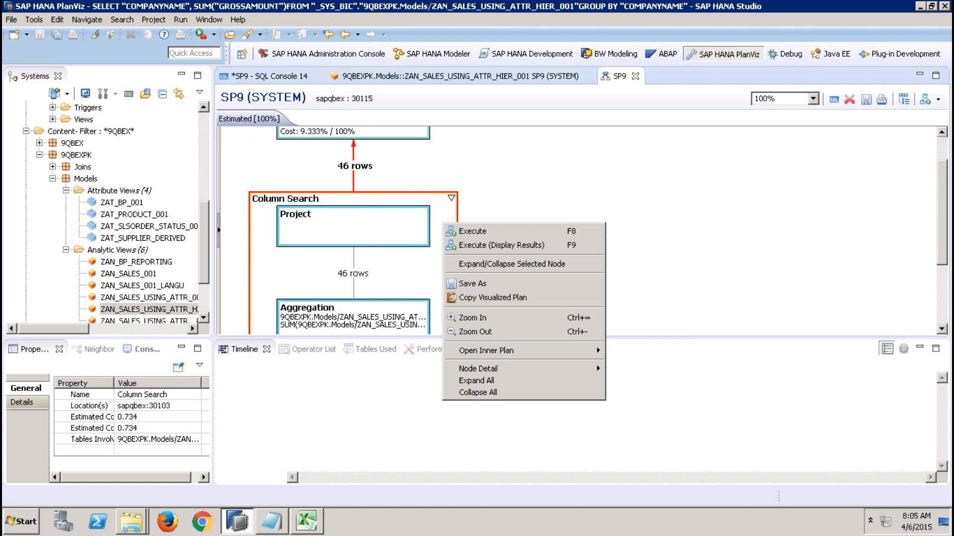
click(503, 245)
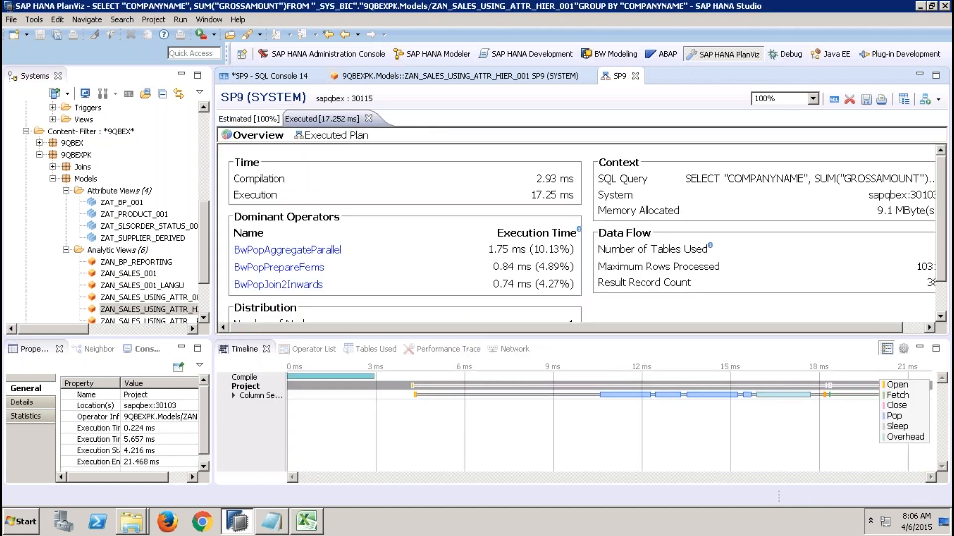
Step: Open the executed plan, enlarge its graph area, and expand Column Search and Analytical Search down to the BwPopSearch node
click(324, 137)
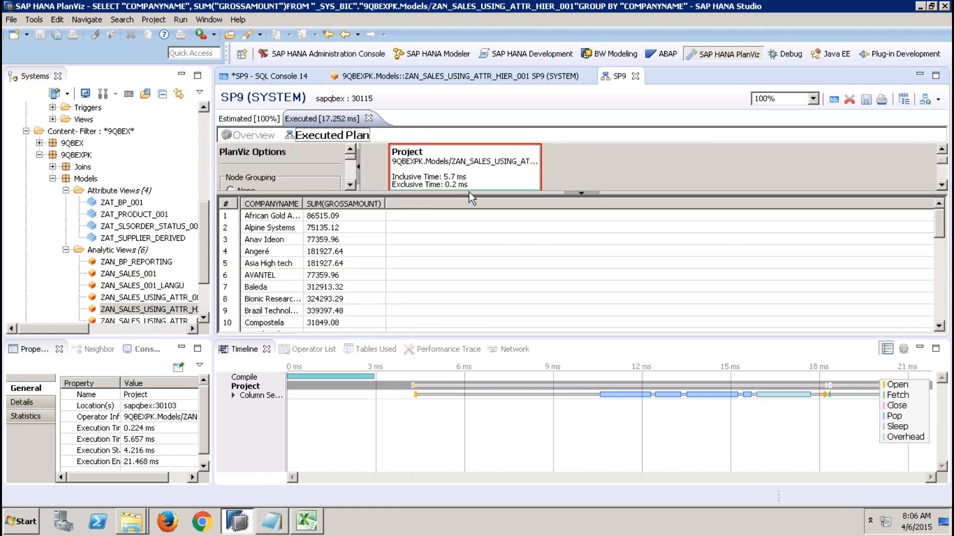
drag(757, 194, 760, 324)
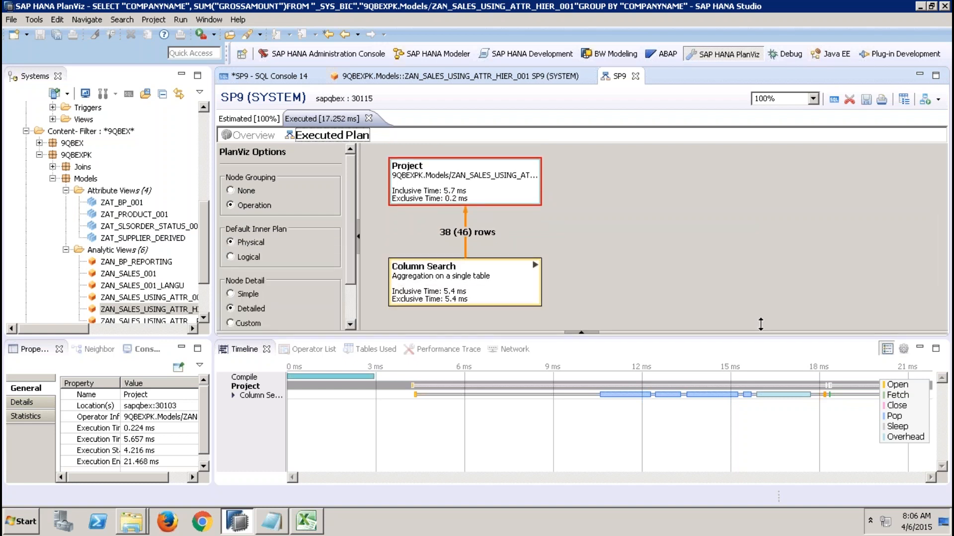
click(534, 266)
scroll(935, 199, down, 2)
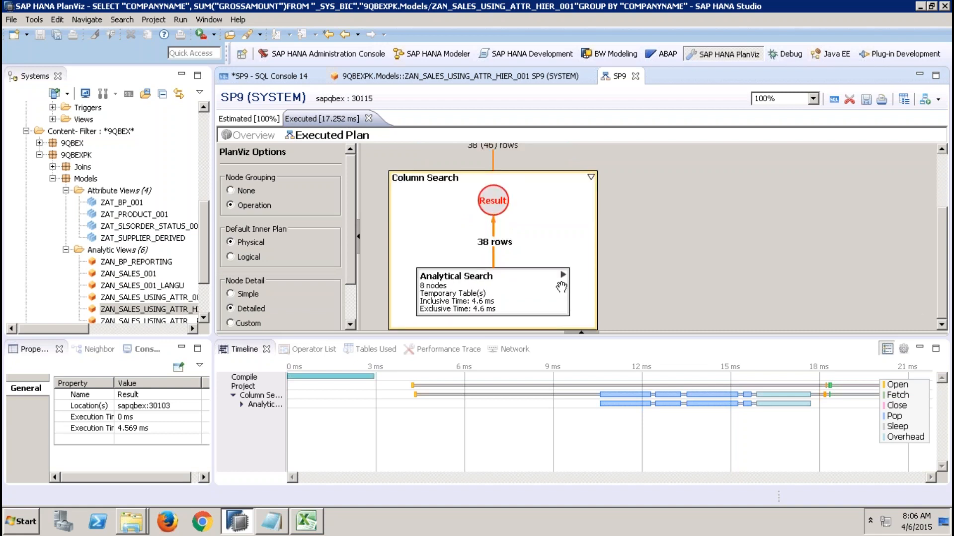
click(562, 276)
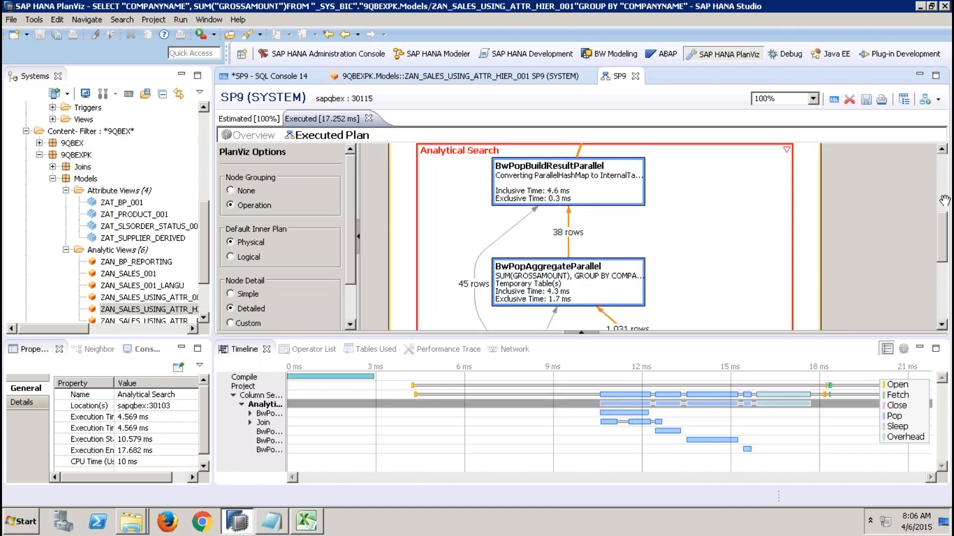
drag(946, 226, 949, 307)
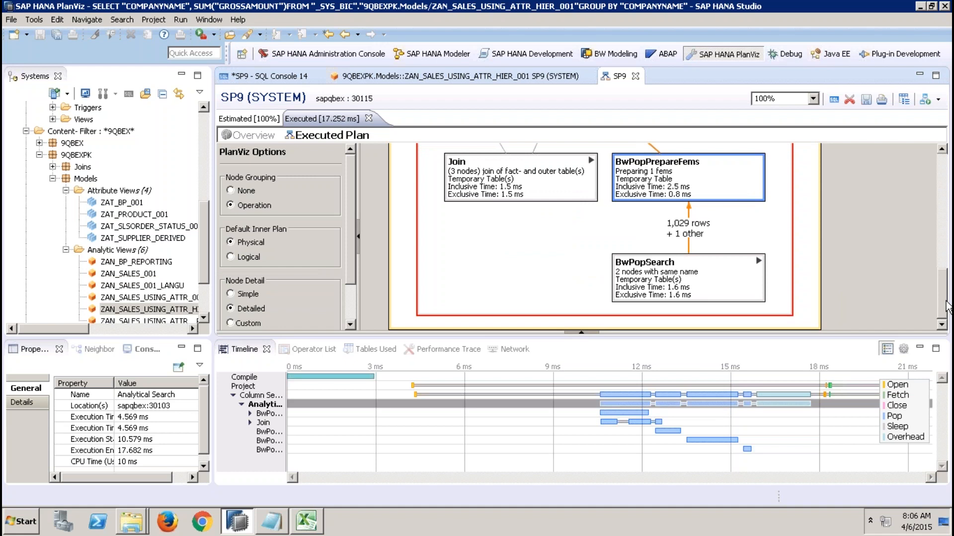
click(661, 277)
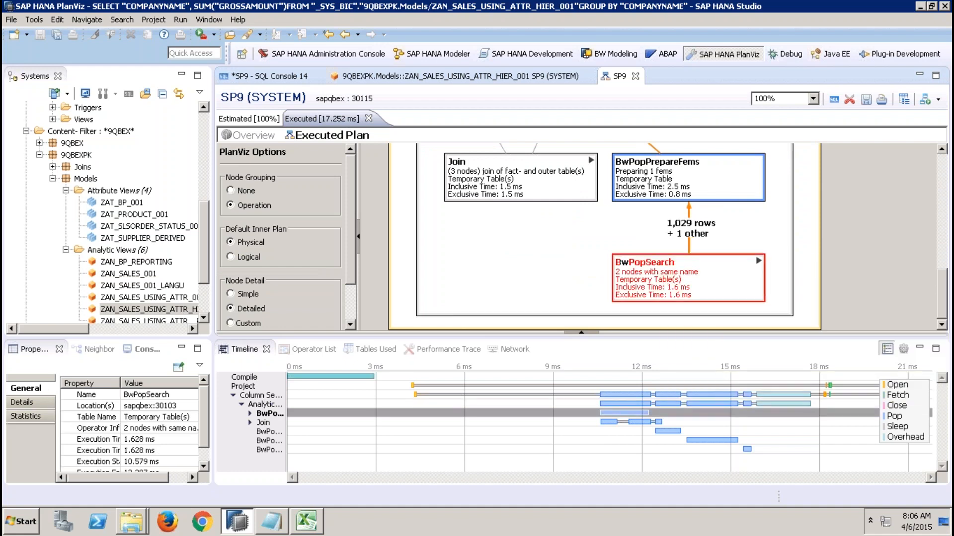
drag(940, 283, 916, 292)
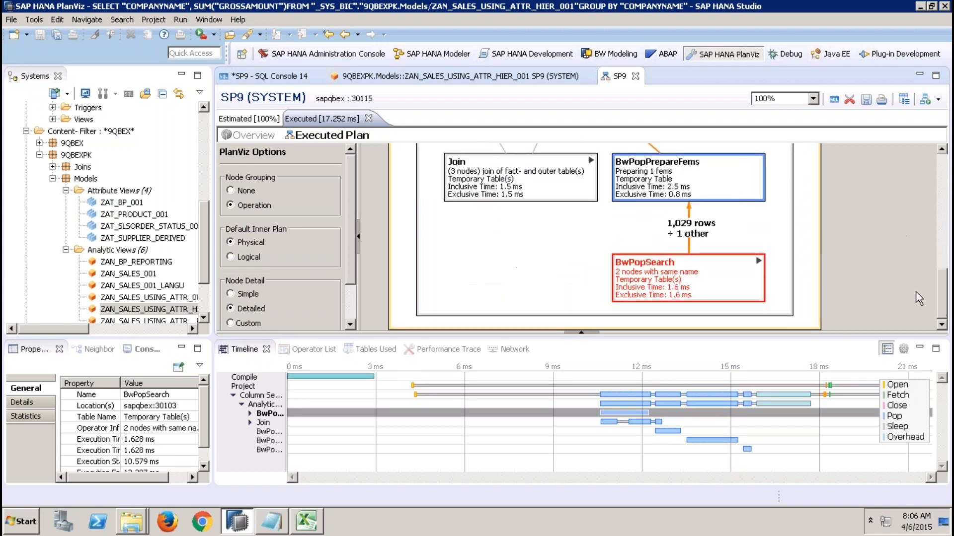
Step: Widen the timeline's operator name column and expand both nested BwPopSearch branches down to their LIKE Predicate operators
click(284, 436)
drag(284, 436, 330, 436)
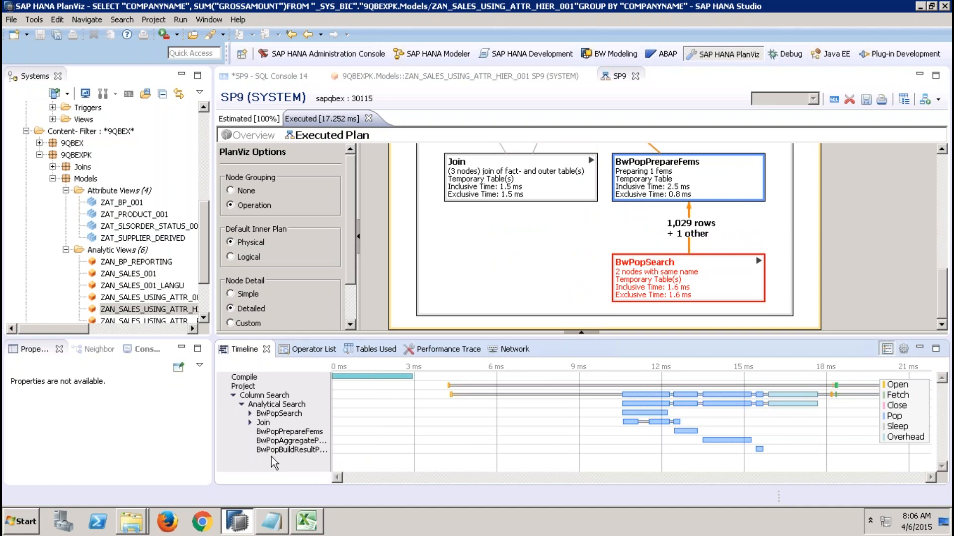
click(250, 414)
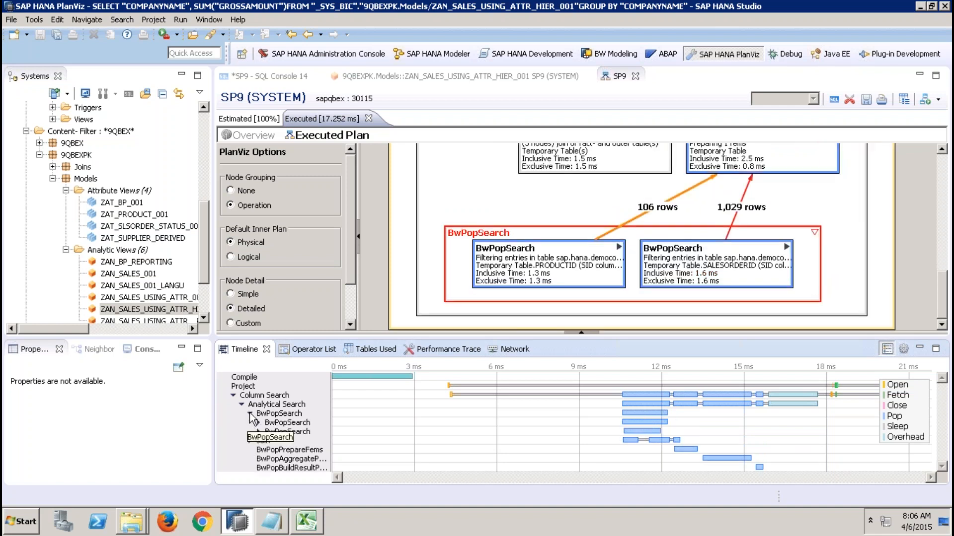
click(259, 423)
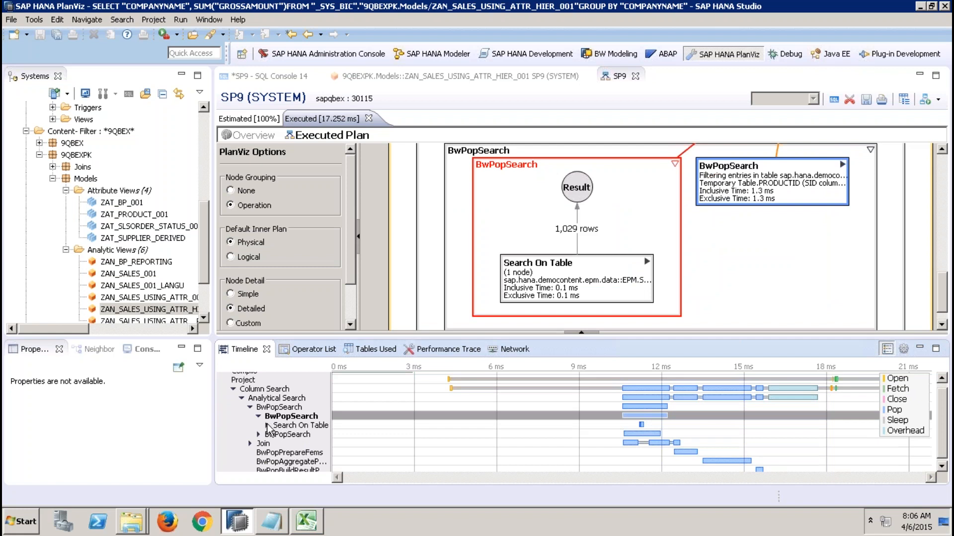
click(267, 426)
click(312, 426)
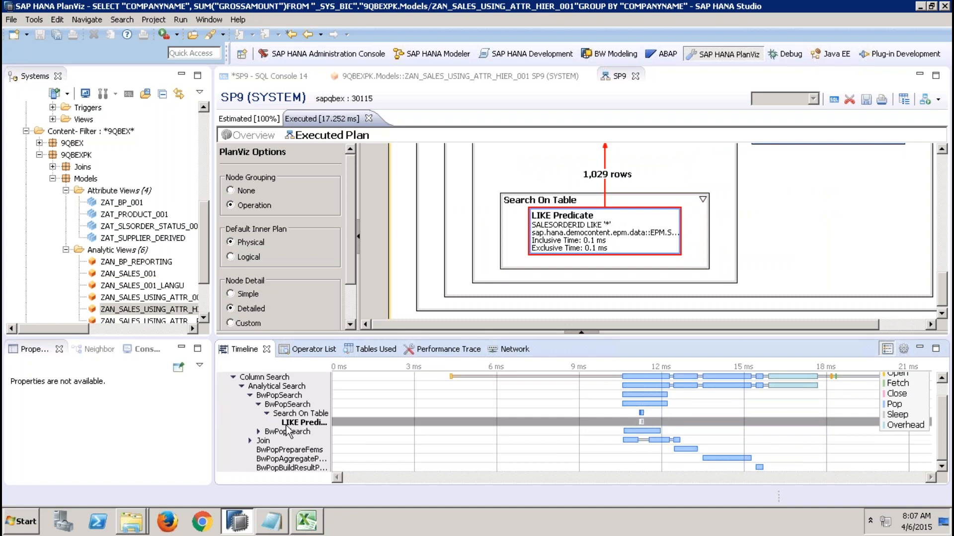
click(259, 432)
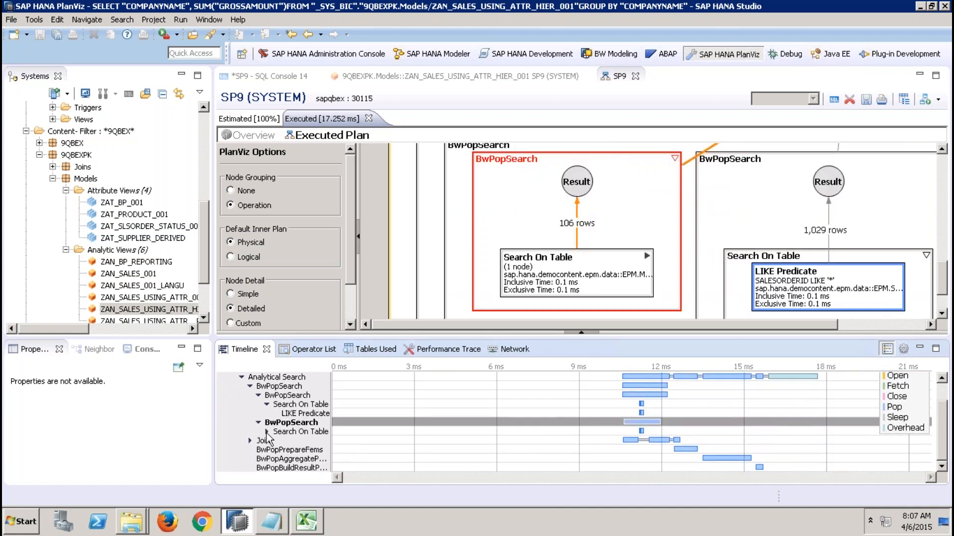
click(267, 432)
click(310, 432)
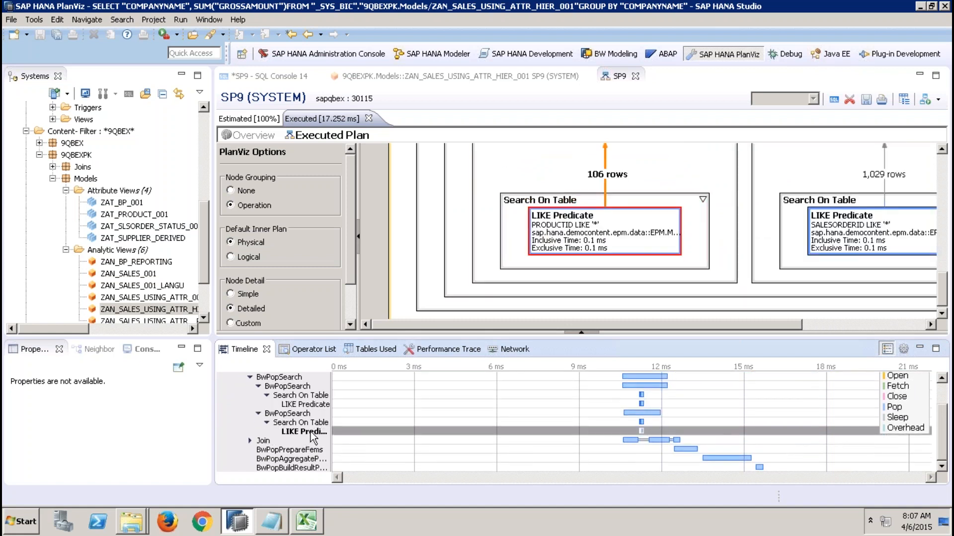
Step: Expand Join in the timeline and examine its inward join operators, then BwPopPrepareFems, BwPopAggregateParallel and BwPopBuildResultParallel in the graph
click(250, 440)
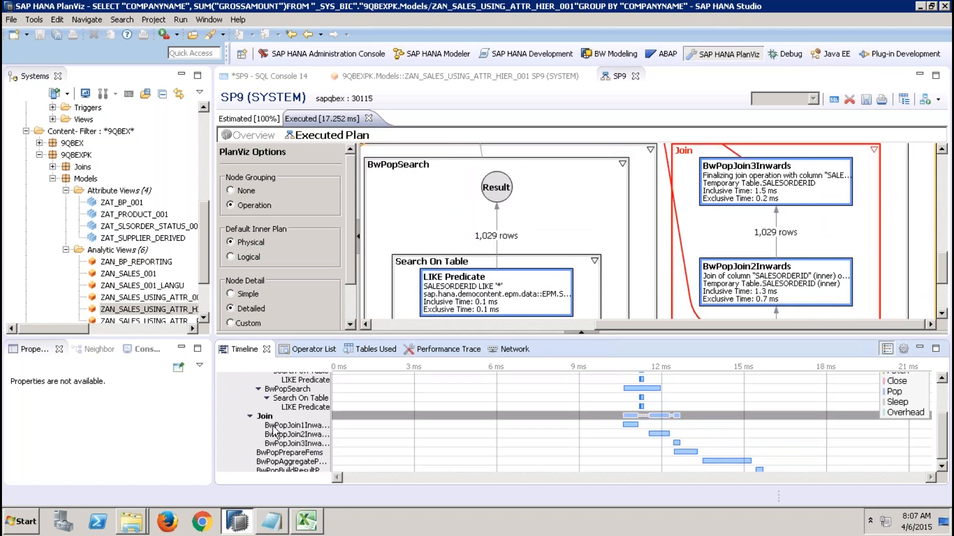
click(292, 427)
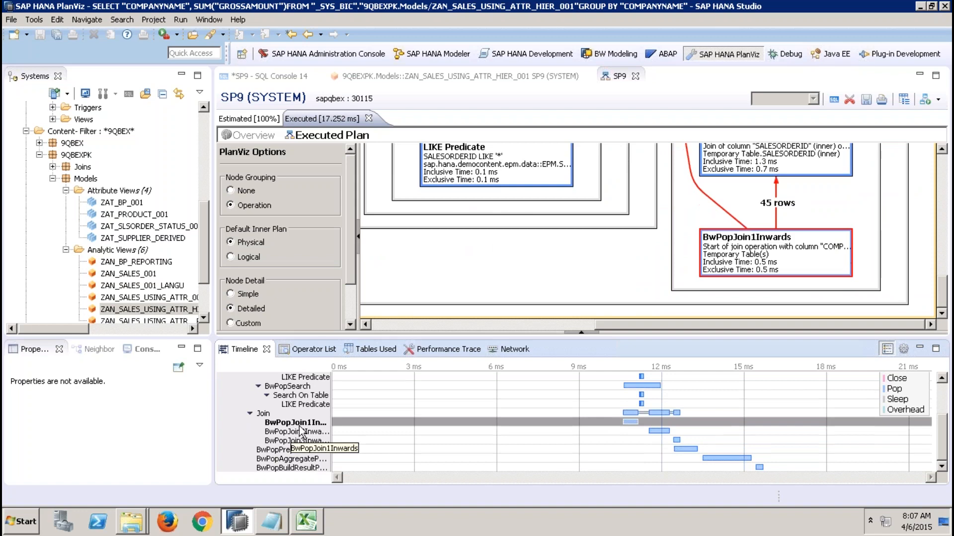
click(298, 440)
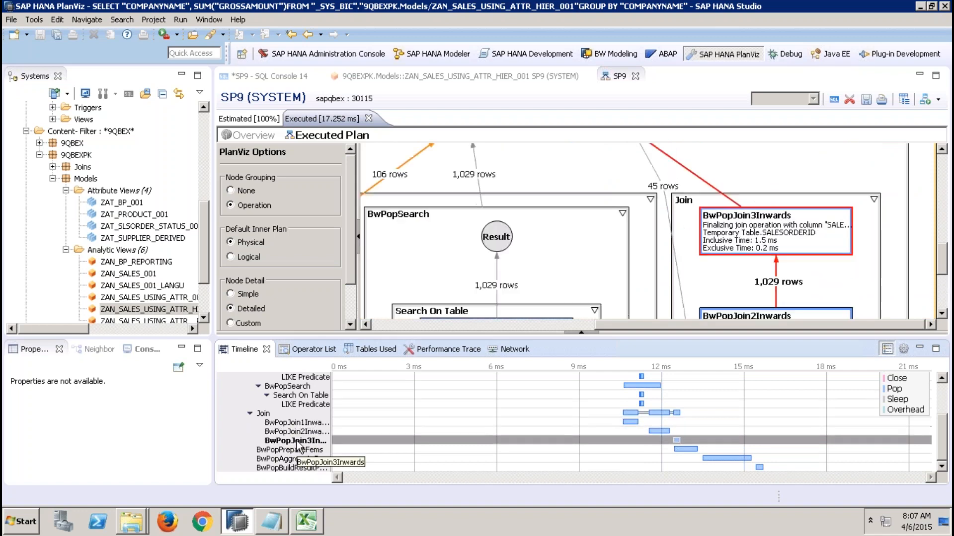
click(287, 450)
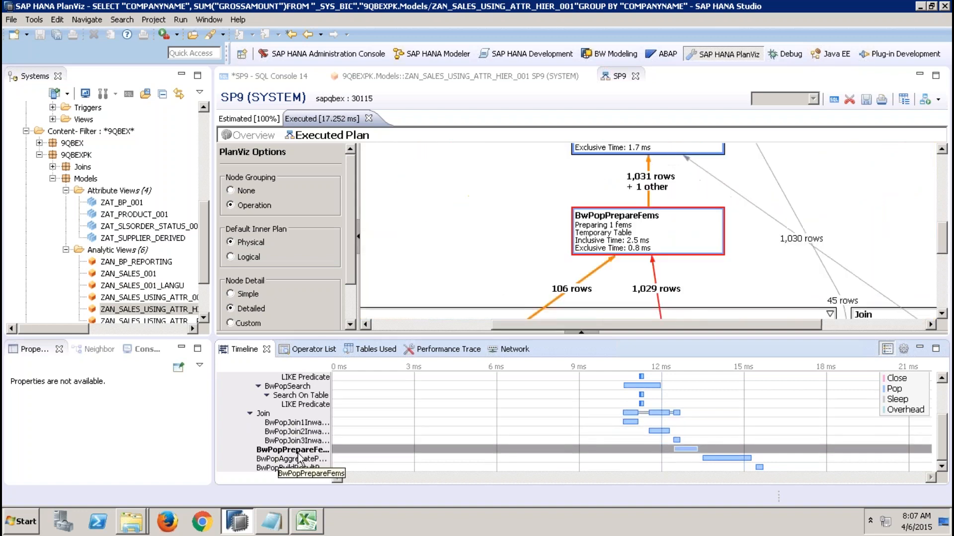
click(299, 460)
click(294, 468)
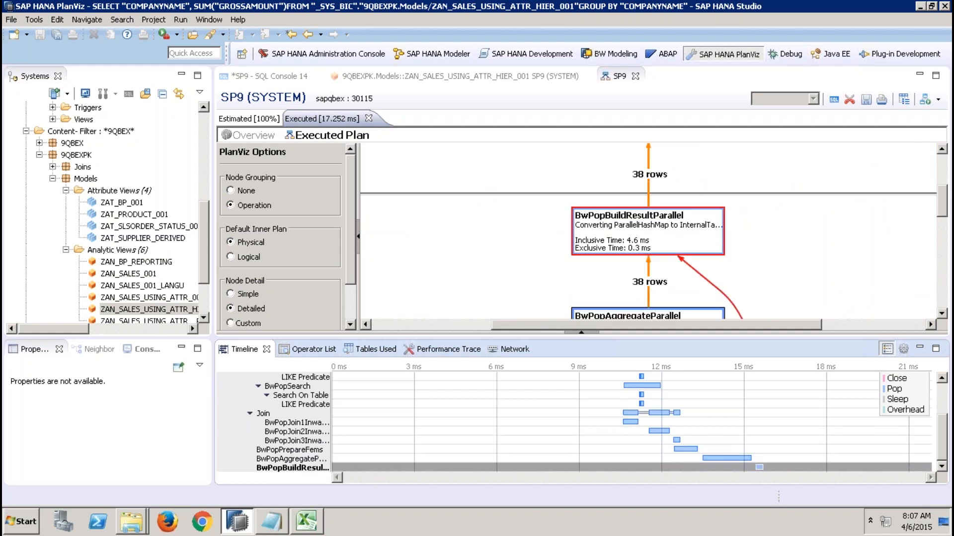
mouse_move(534, 281)
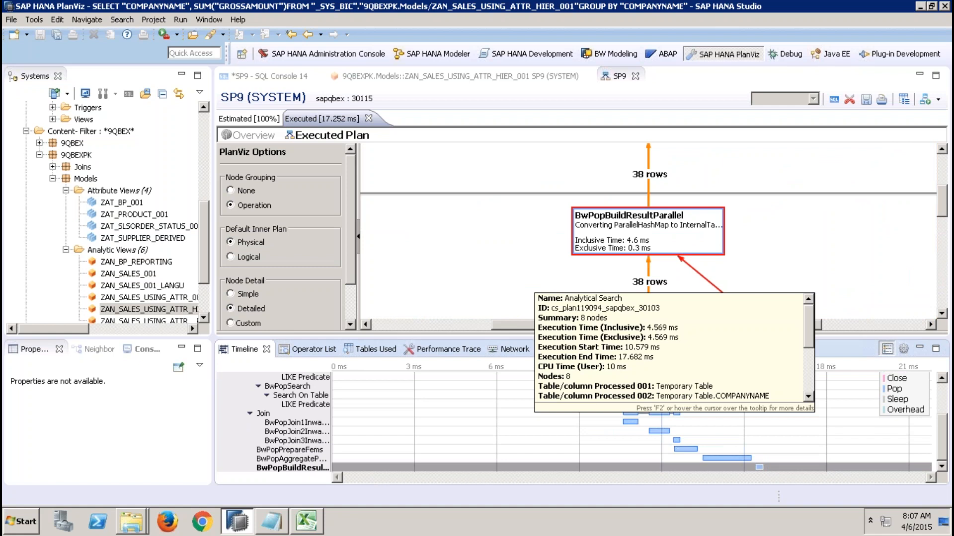
Step: Return to the SAP HANA Modeler perspective and close the executed plan and SQL Console 14
click(439, 55)
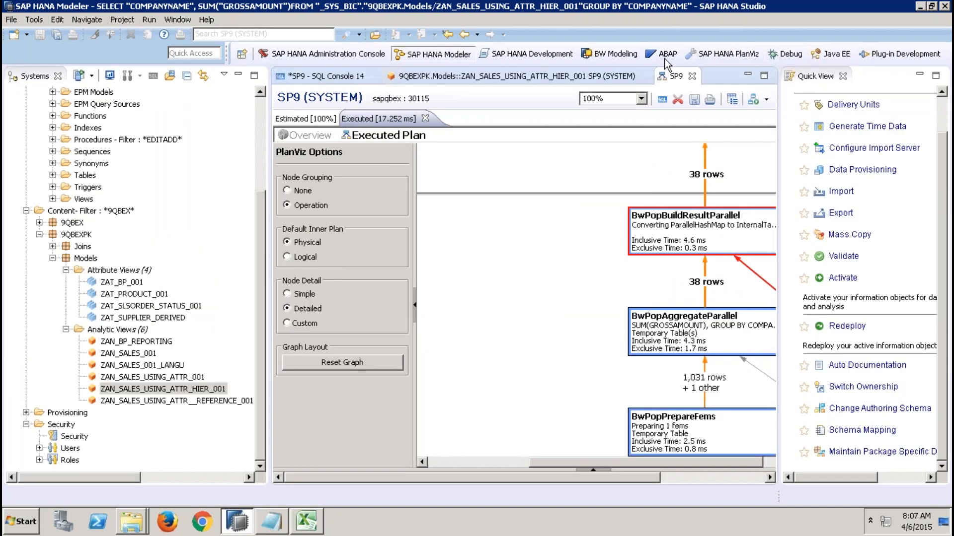
click(692, 76)
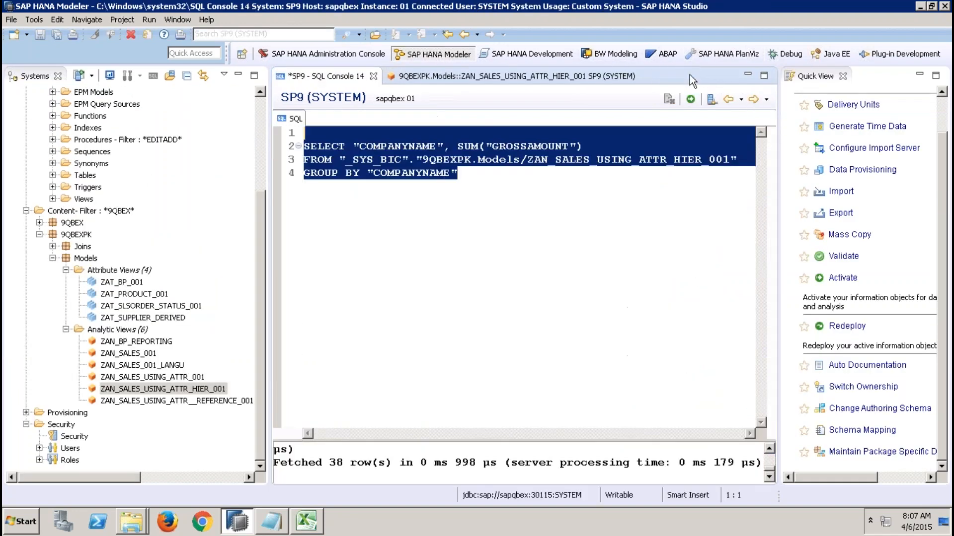
click(373, 76)
click(546, 266)
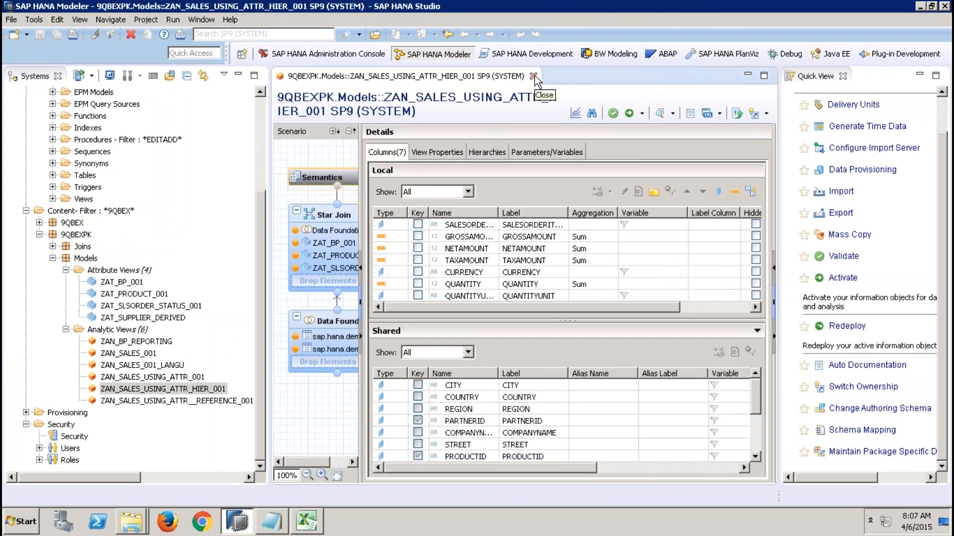
Step: Close the ZAN_SALES_USING_ATTR_HIER_001 editor and the Quick View, and select the Attribute Views folder in Models
click(534, 77)
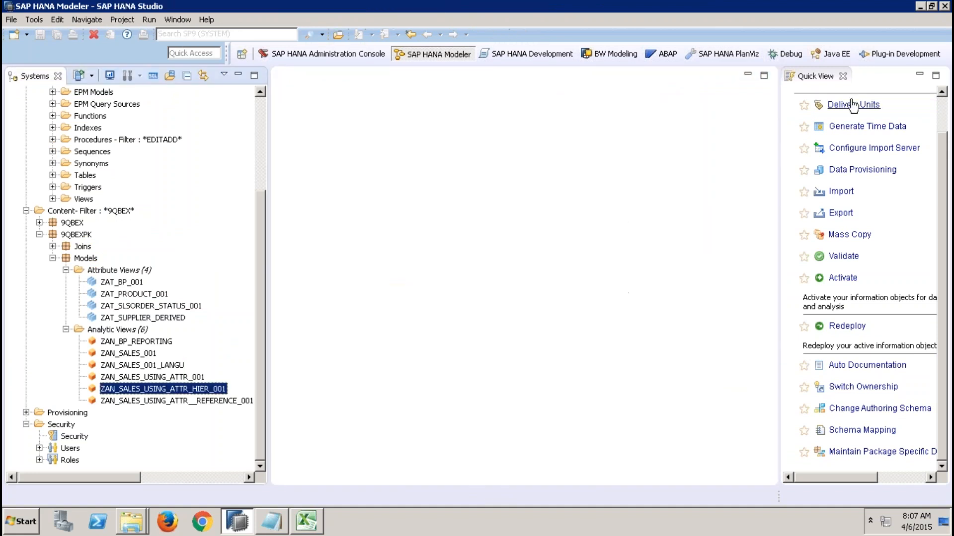
click(843, 76)
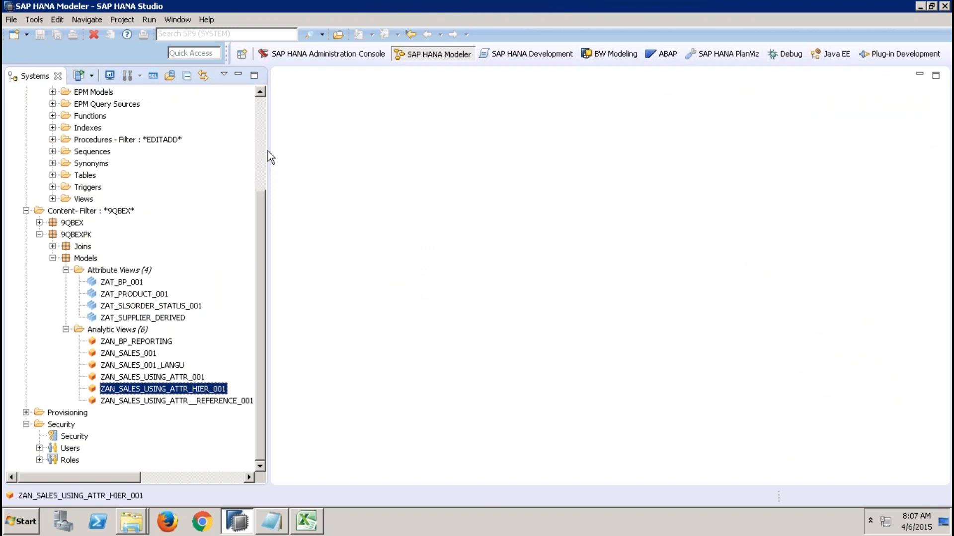
click(138, 271)
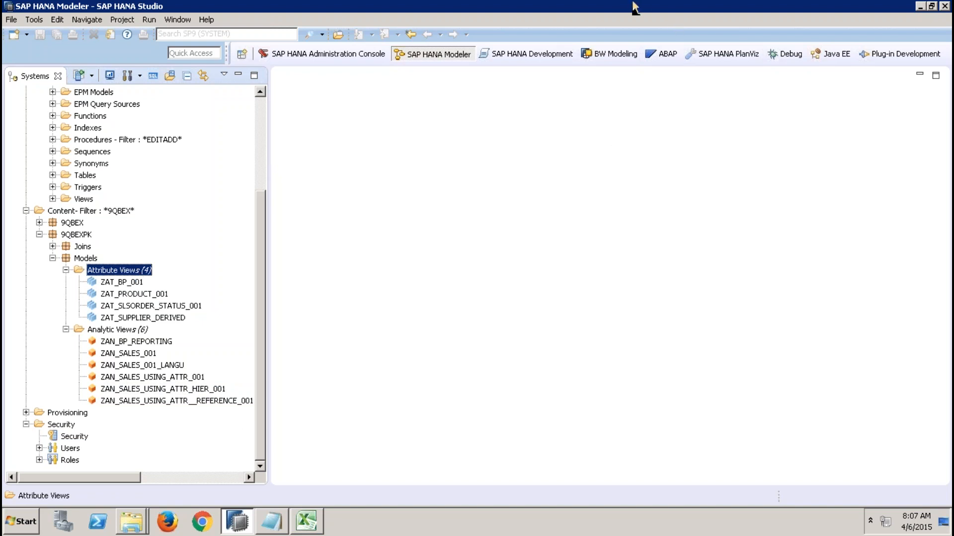
Step: Minimize the remote session, switch to the SAP HANA Introduction presentation in PowerPoint, and start the slide show at slide 80, Attributes & Measures
mouse_move(640, 2)
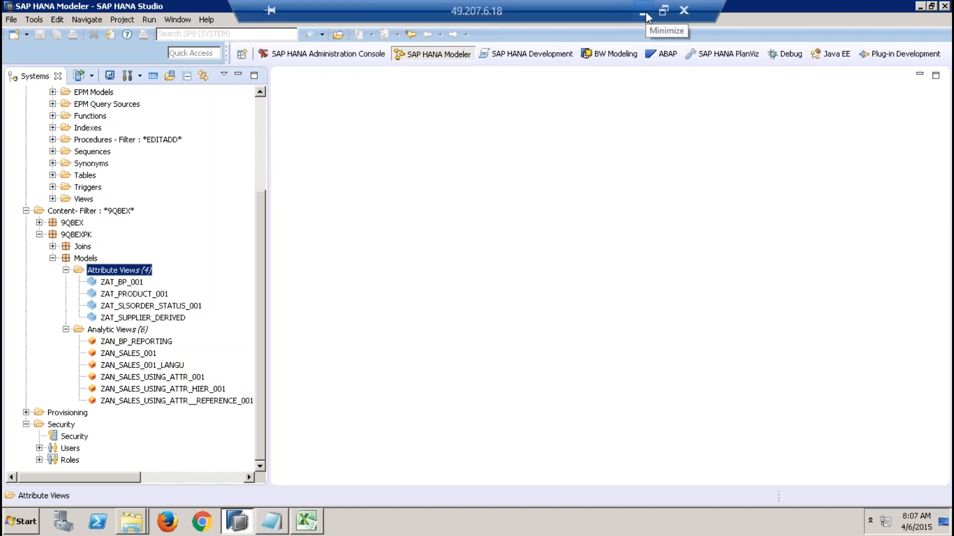
click(645, 12)
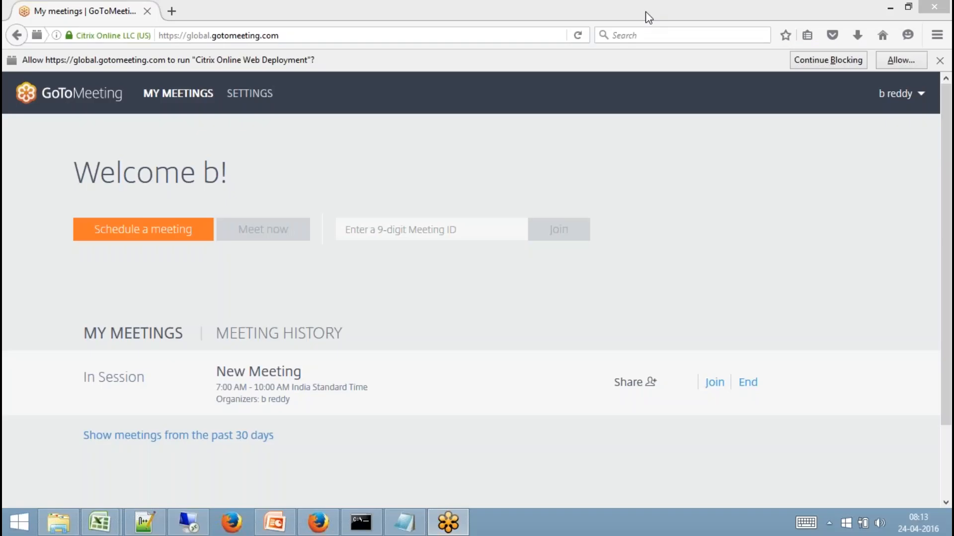
click(277, 531)
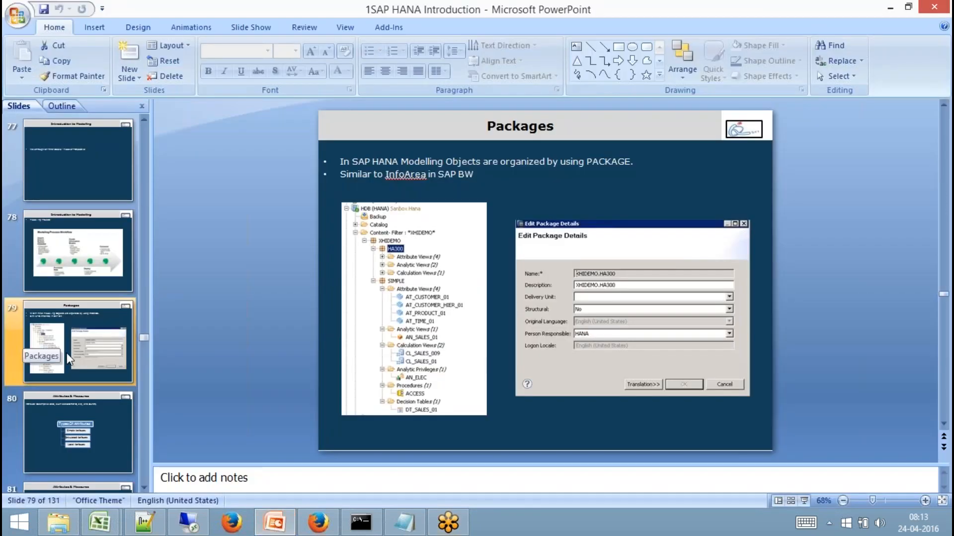
click(109, 433)
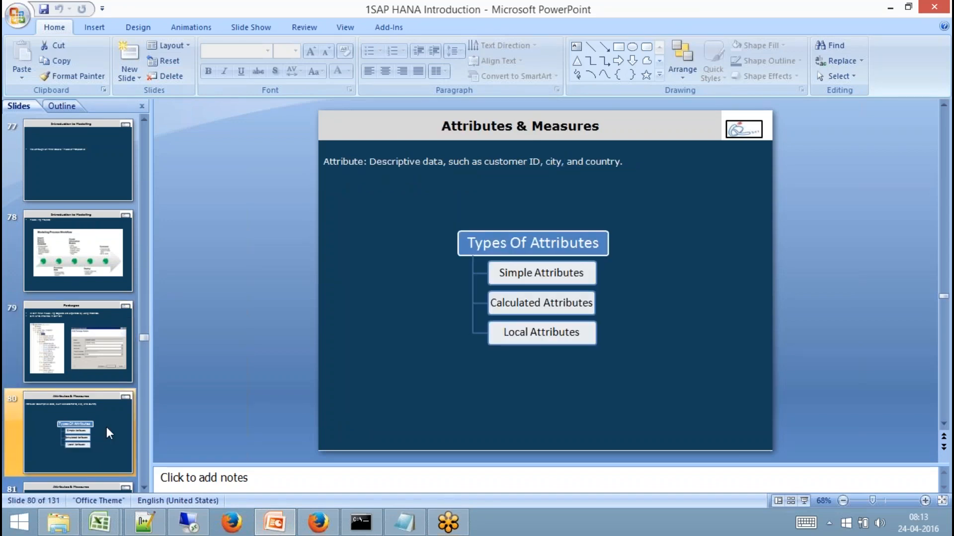
key(Up)
click(109, 433)
click(804, 501)
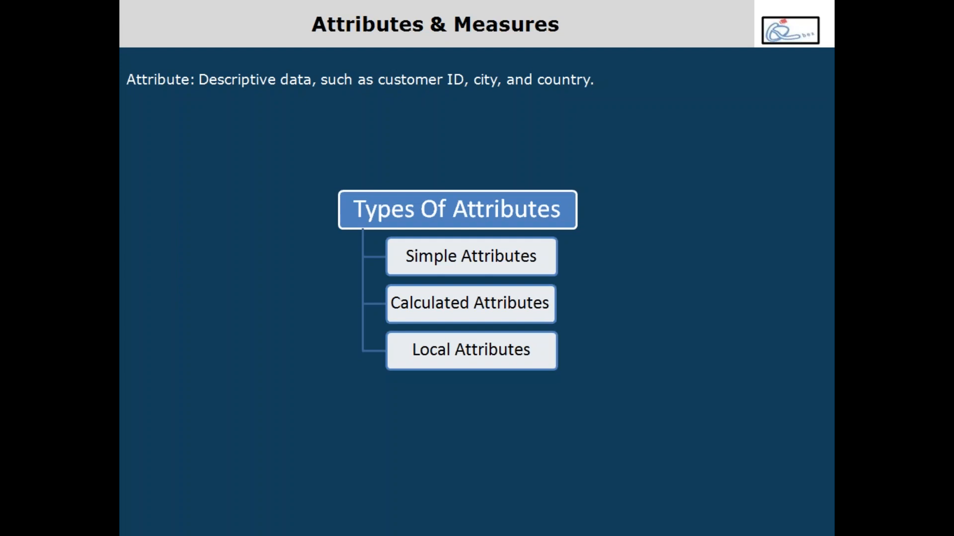
Step: Go back in the slide show to the Packages slide
key(Left)
key(Left)
key(Left)
key(Left)
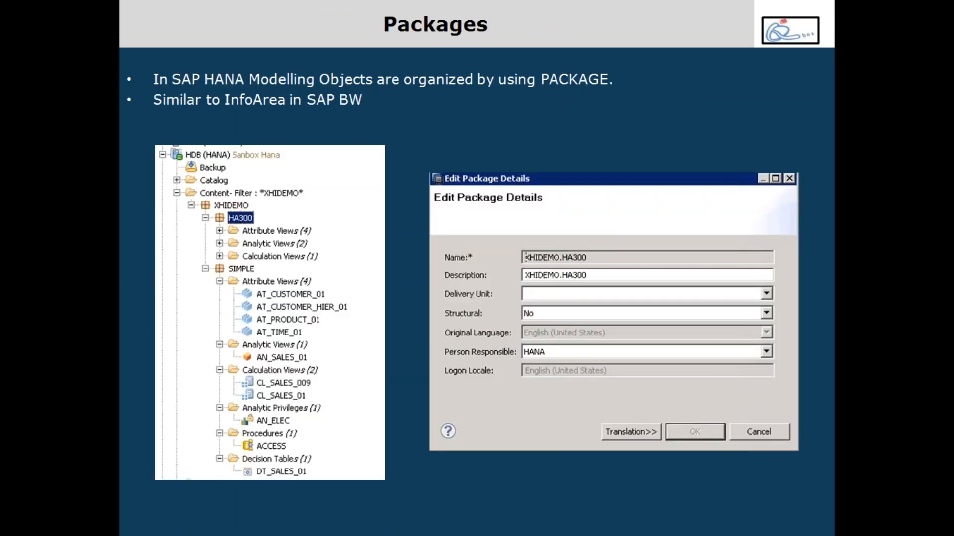
Step: Move the slide show forward to the Attributes & Measures slide on types of attributes
key(Left)
key(Right)
key(Right)
key(Right)
key(Right)
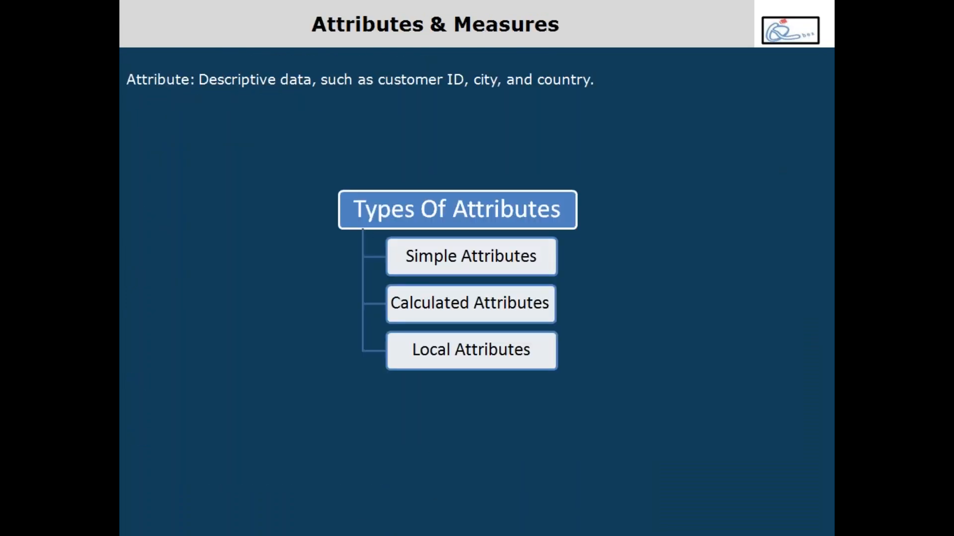
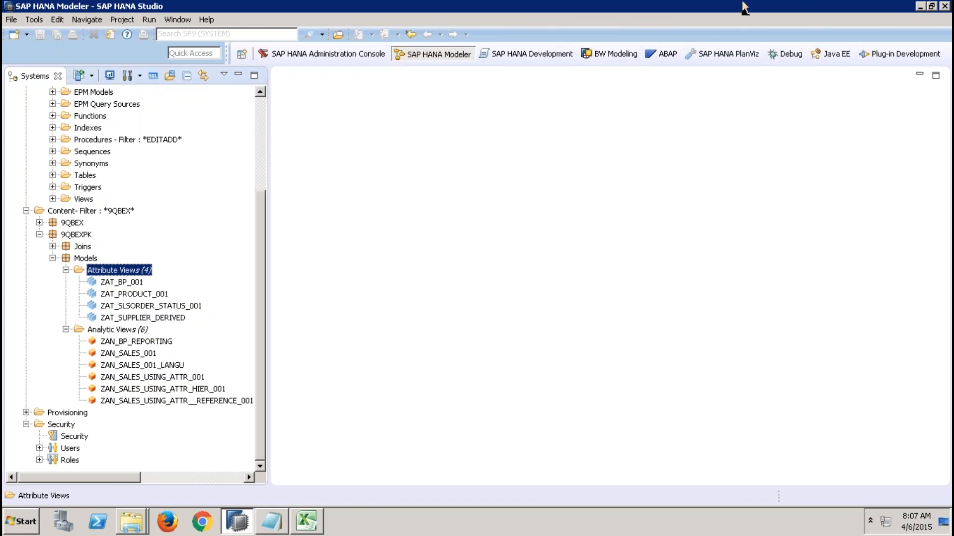
Step: Start a new attribute view ZAT_TIME_001 in the 9QBEXPK Models package's Attribute Views folder with subtype Time
mouse_move(688, 5)
right_click(131, 272)
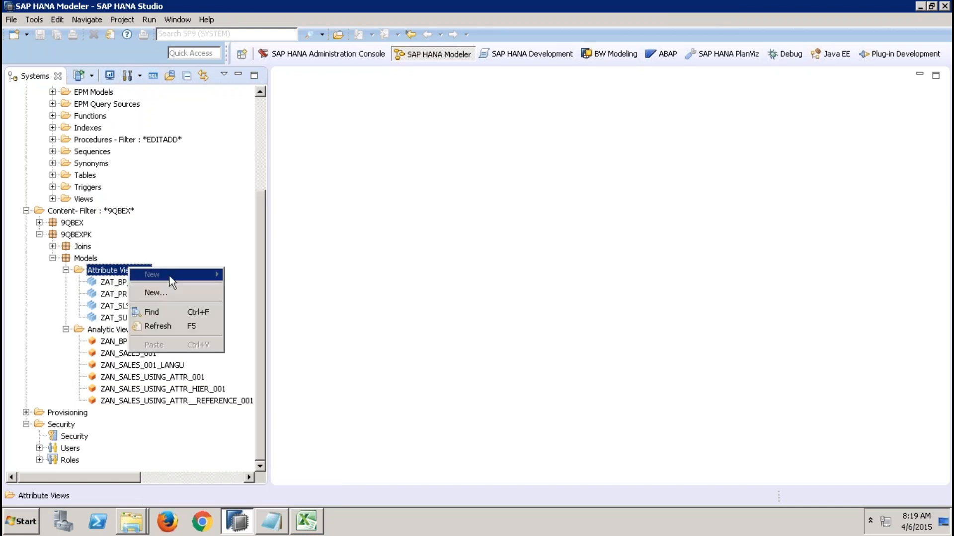
click(161, 294)
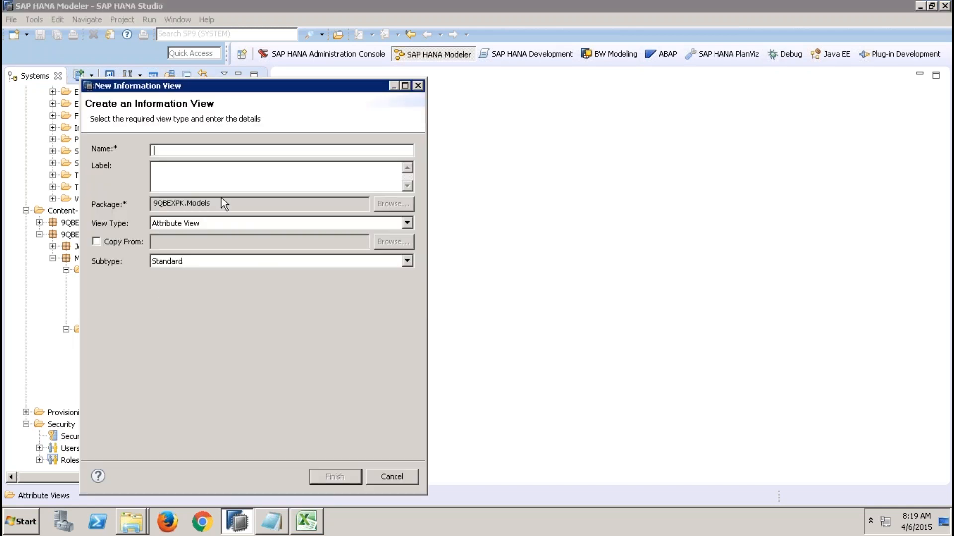
text(ZAT_TIME_001)
click(260, 170)
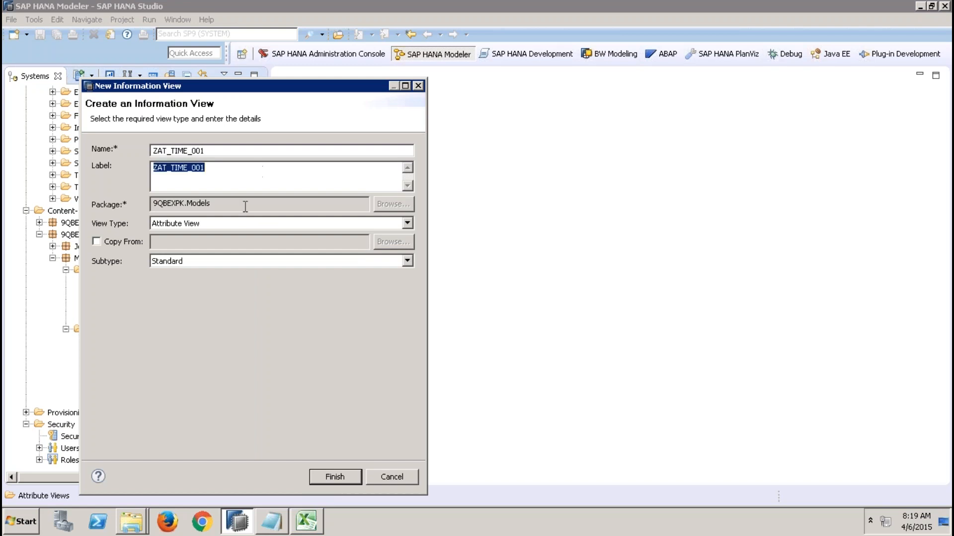
click(182, 264)
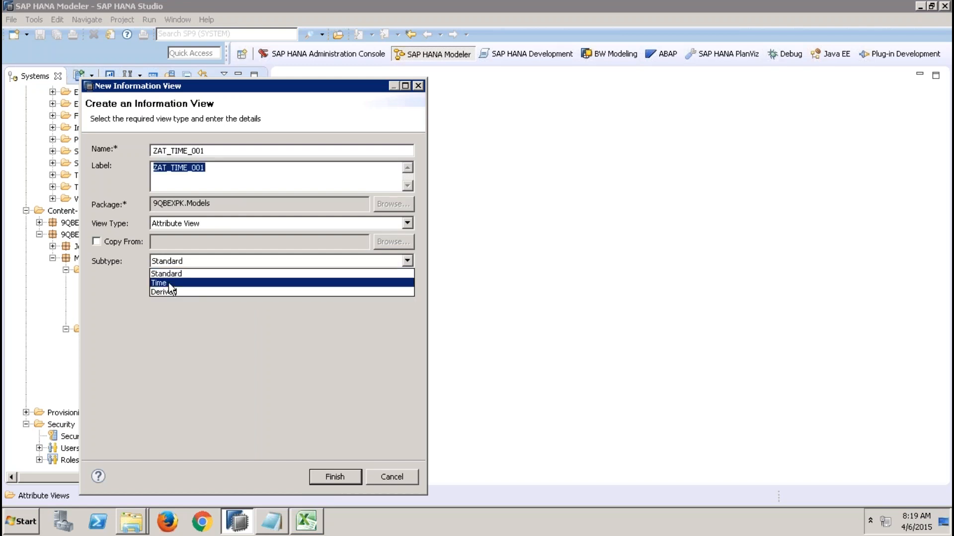
click(174, 284)
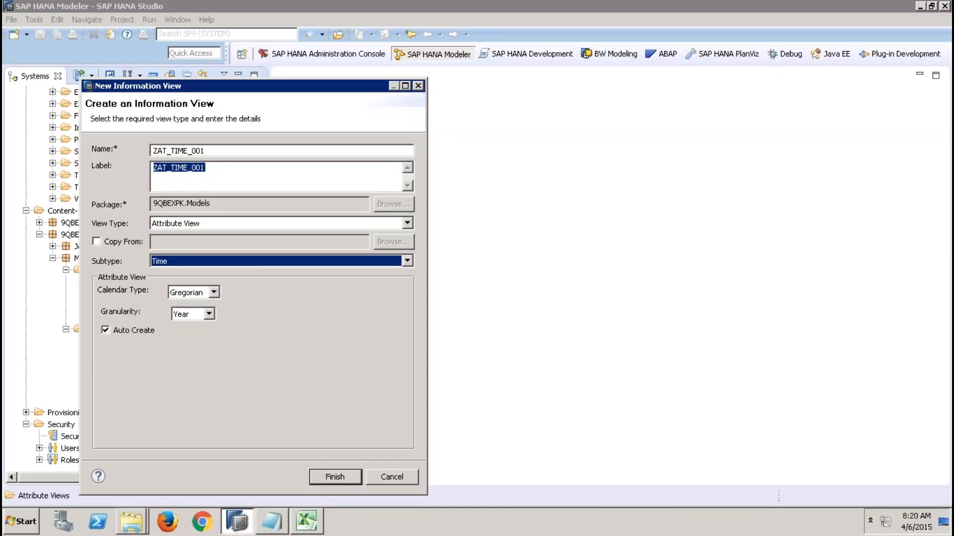
Step: Set calendar type Gregorian and granularity Date for ZAT_TIME_001, keeping Auto Create on, and create the view
click(214, 293)
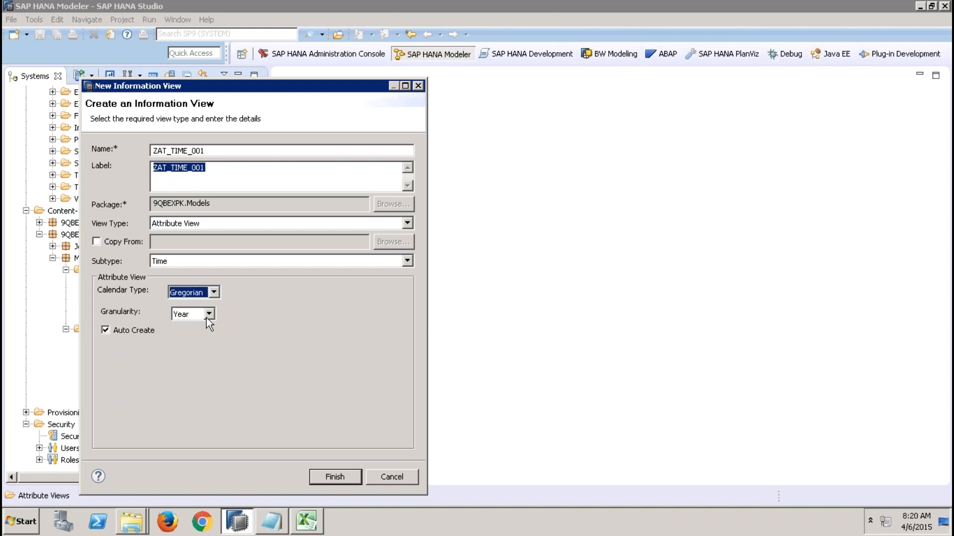
click(209, 314)
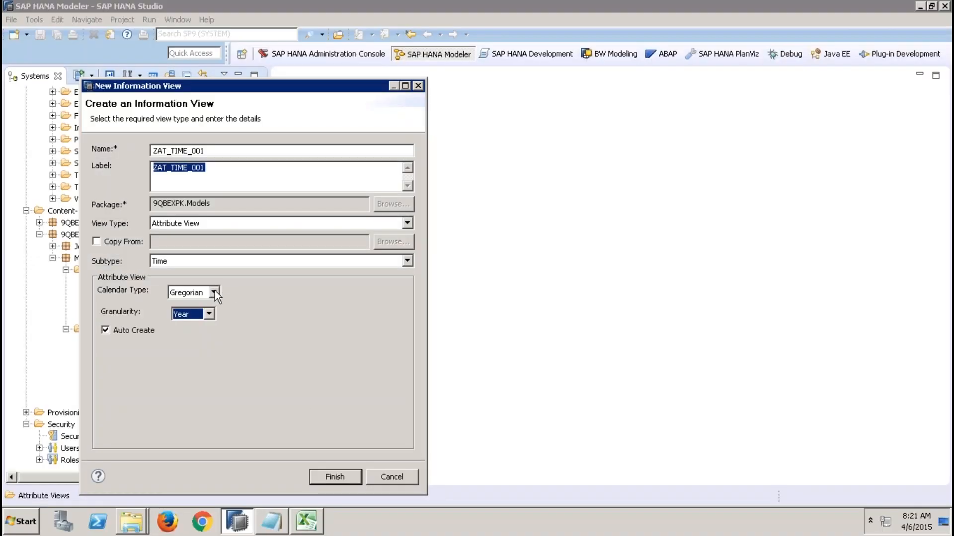
click(214, 292)
click(248, 297)
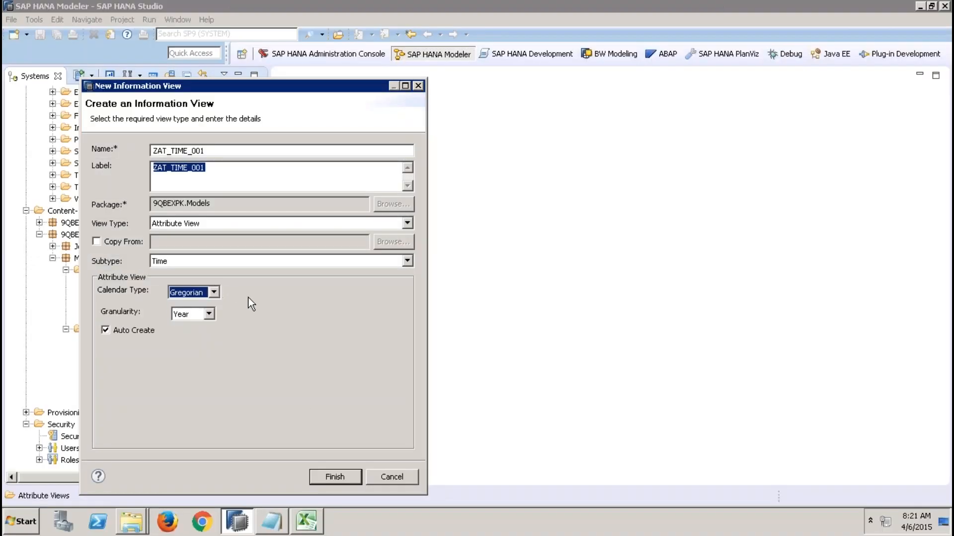
click(209, 313)
click(180, 356)
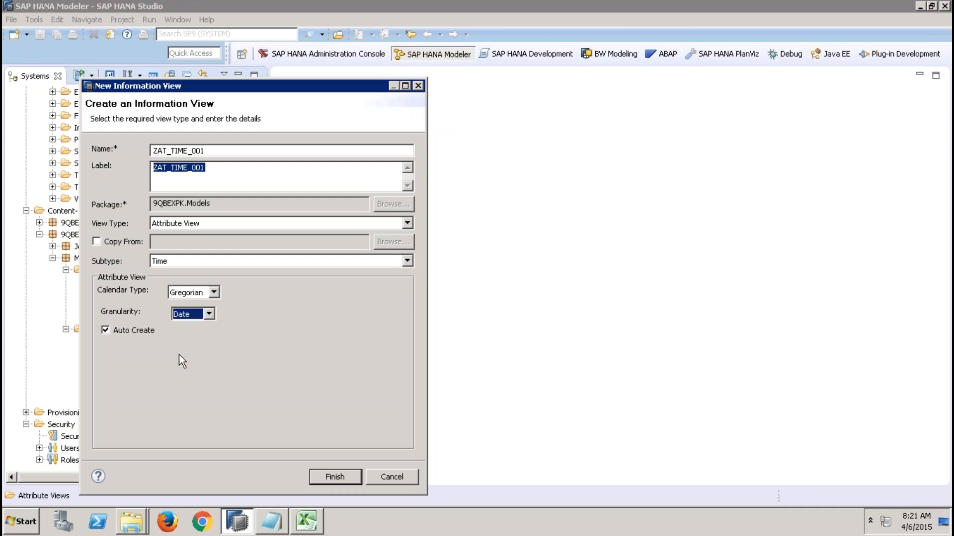
click(338, 477)
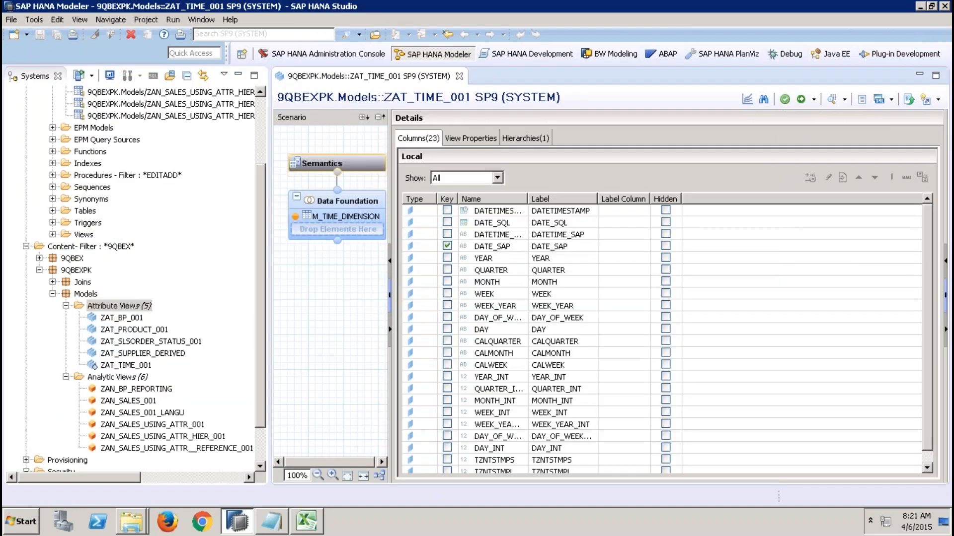
Step: Minimize the Systems view and examine the M_TIME_DIMENSION table's DATE_SQL column in the Data Foundation of ZAT_TIME_001
click(238, 74)
click(124, 209)
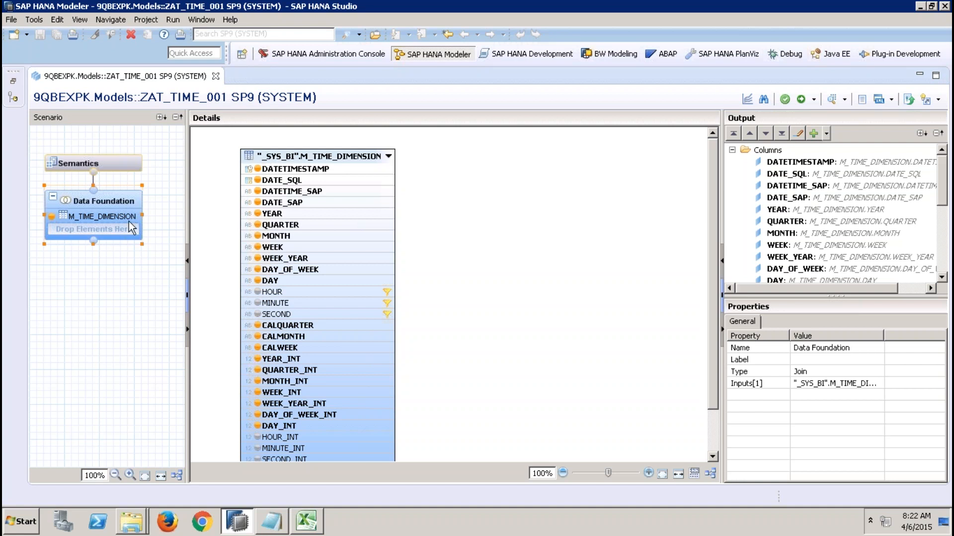
click(281, 184)
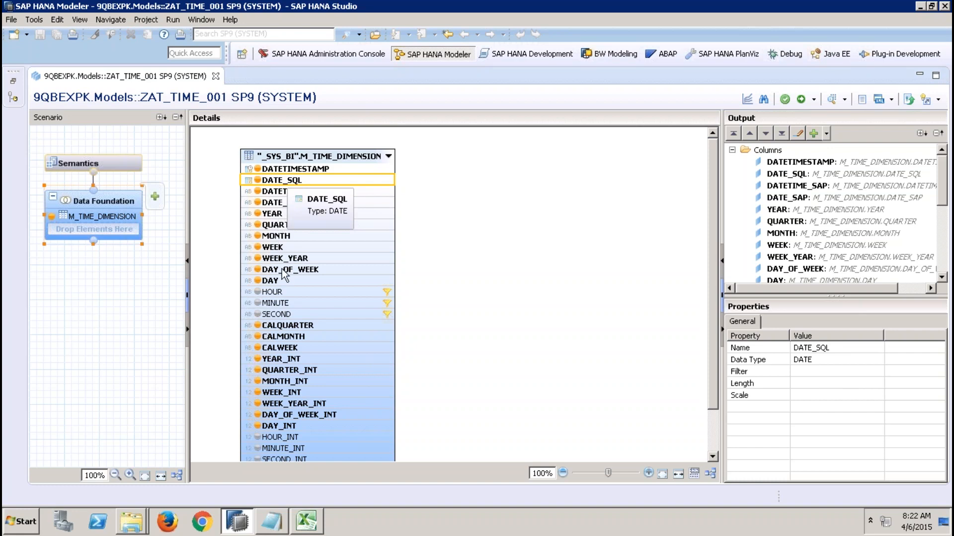
Step: Examine the Gregorian_Hierarchy definition in the Semantics of ZAT_TIME_001 and leave it without changes
click(120, 162)
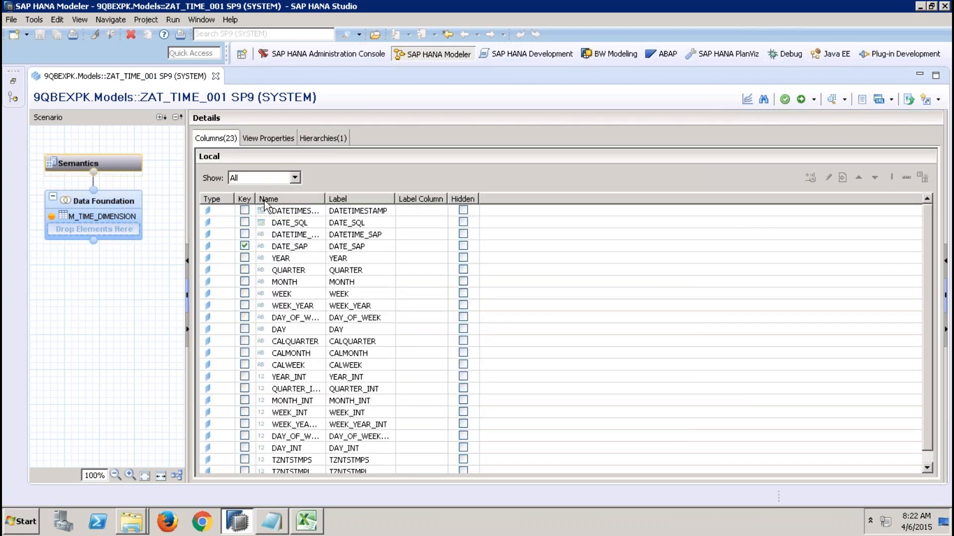
click(302, 136)
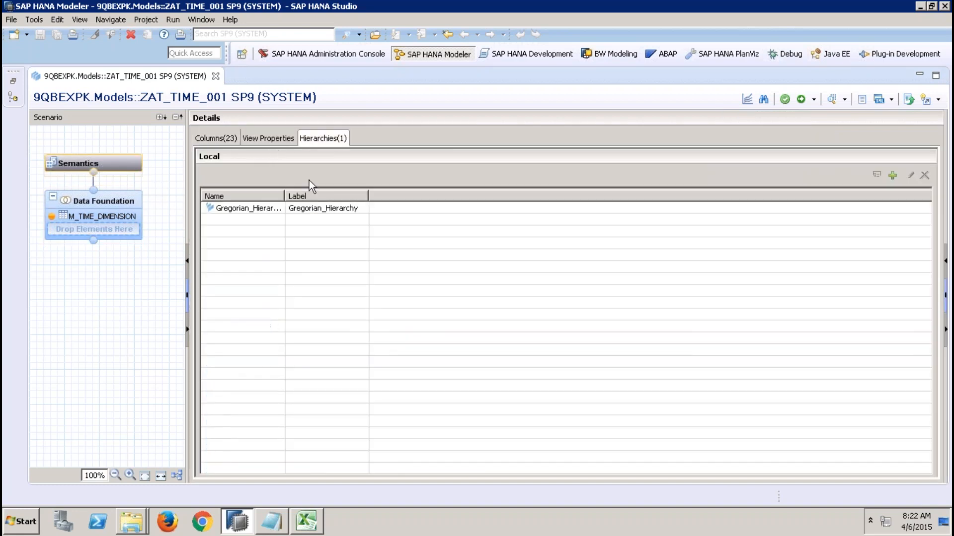
click(258, 208)
double_click(258, 208)
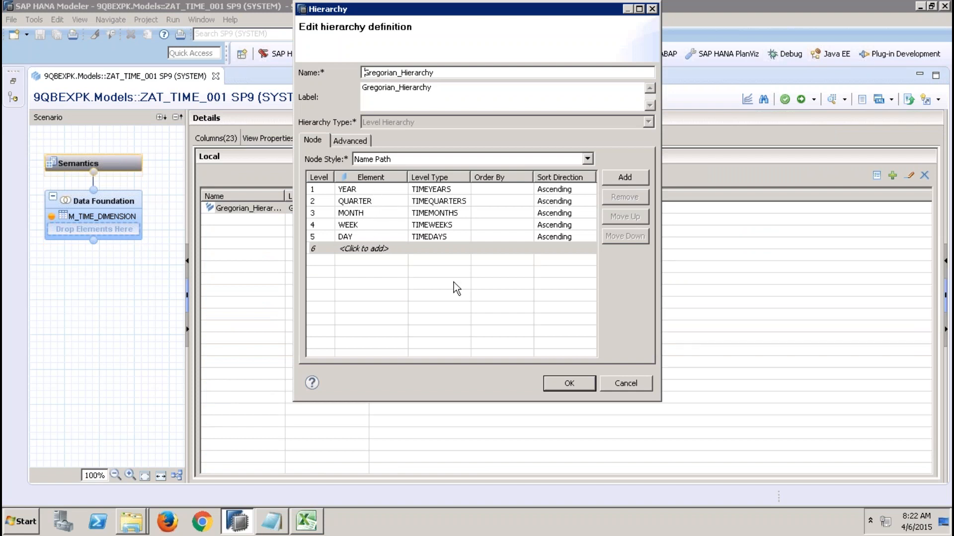
click(622, 384)
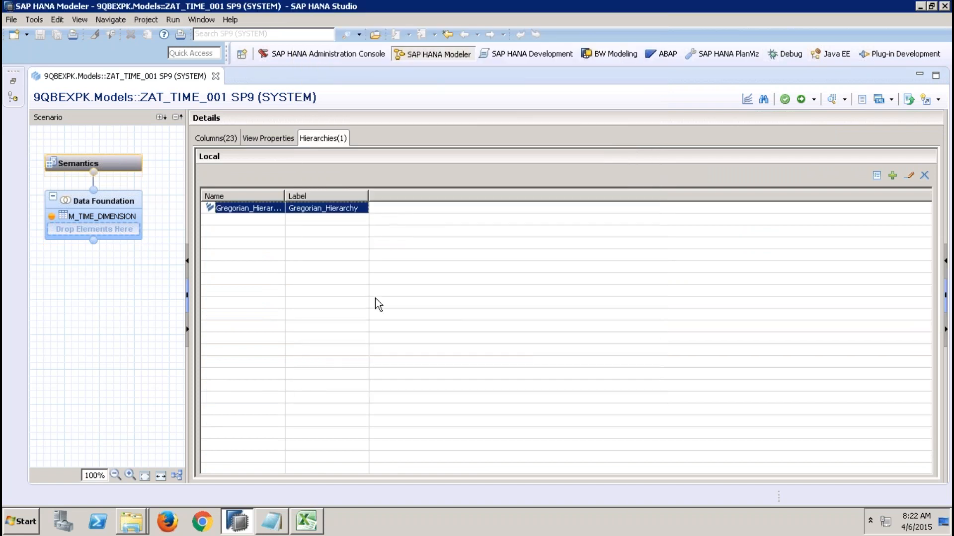
Step: Return to the Data Foundation of ZAT_TIME_001, activate the view, and close the Job Log
click(114, 203)
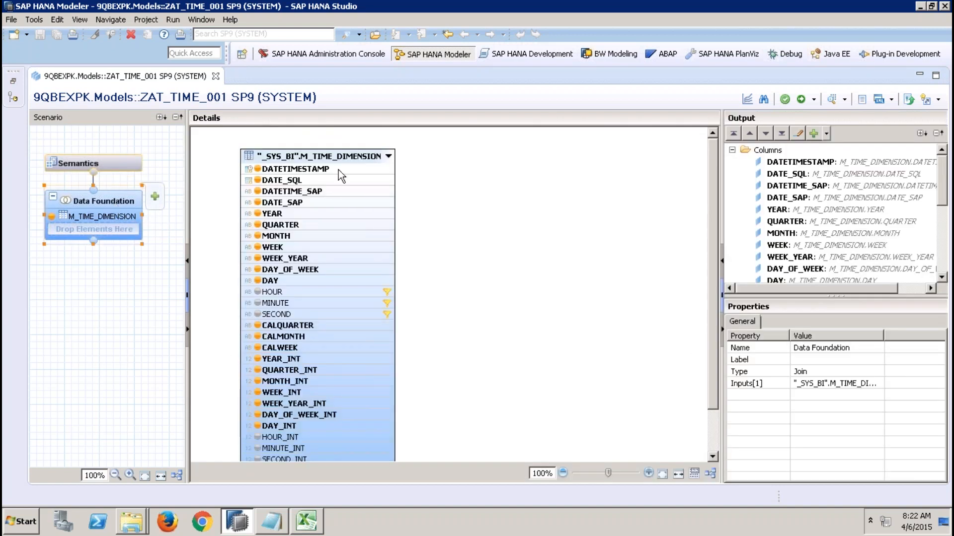
click(800, 99)
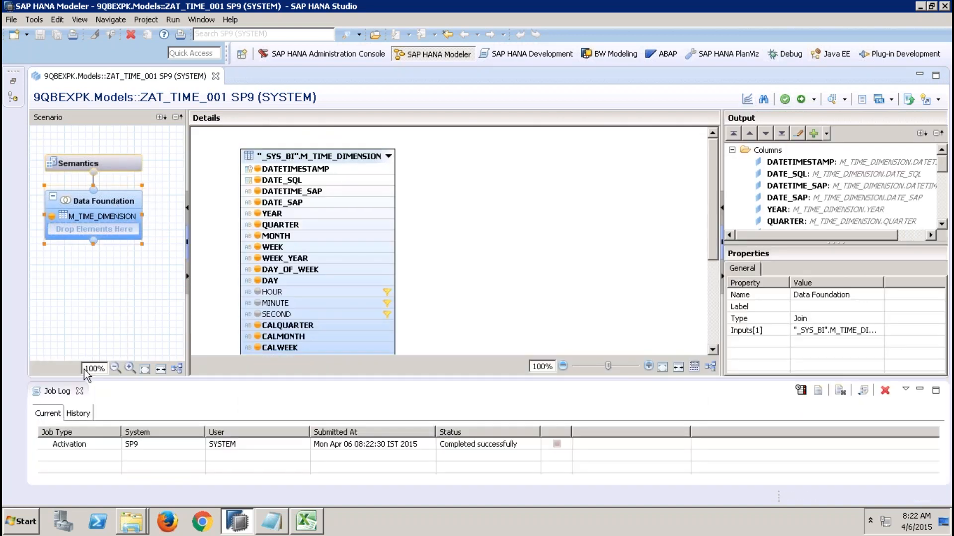
click(79, 392)
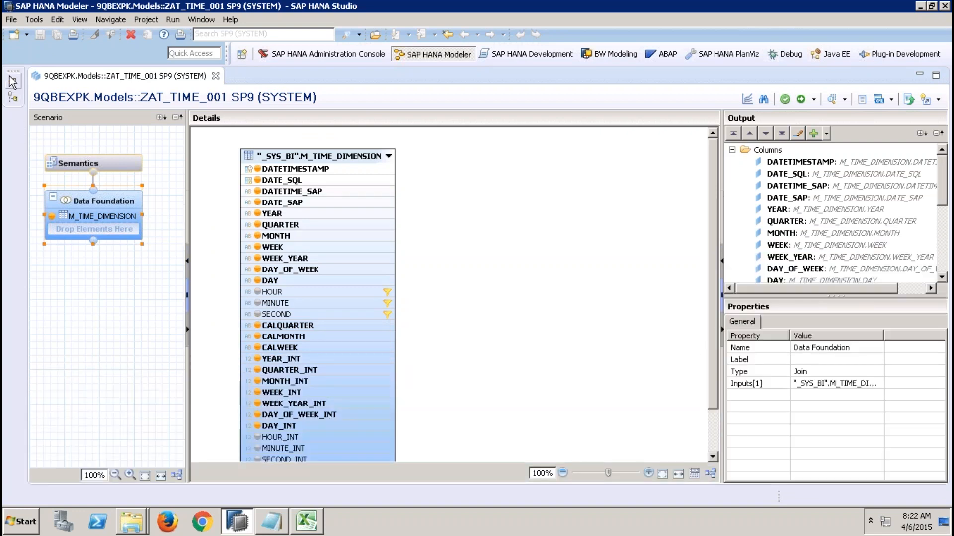
Step: Restore the Systems view and start a new attribute view ZAT_TIME_FY_001 in Attribute Views with subtype Time
click(12, 81)
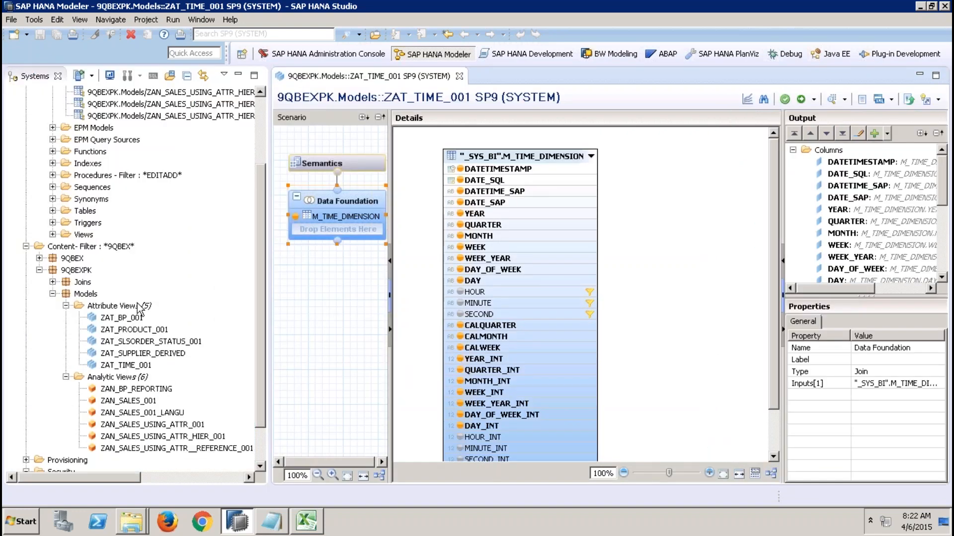
right_click(140, 309)
click(165, 325)
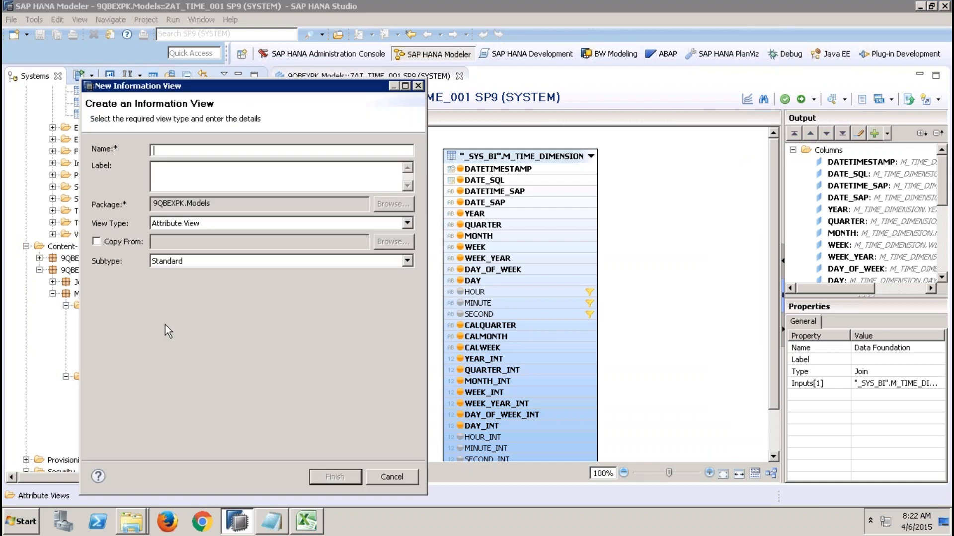
text(ZAT_TIME_FY_001)
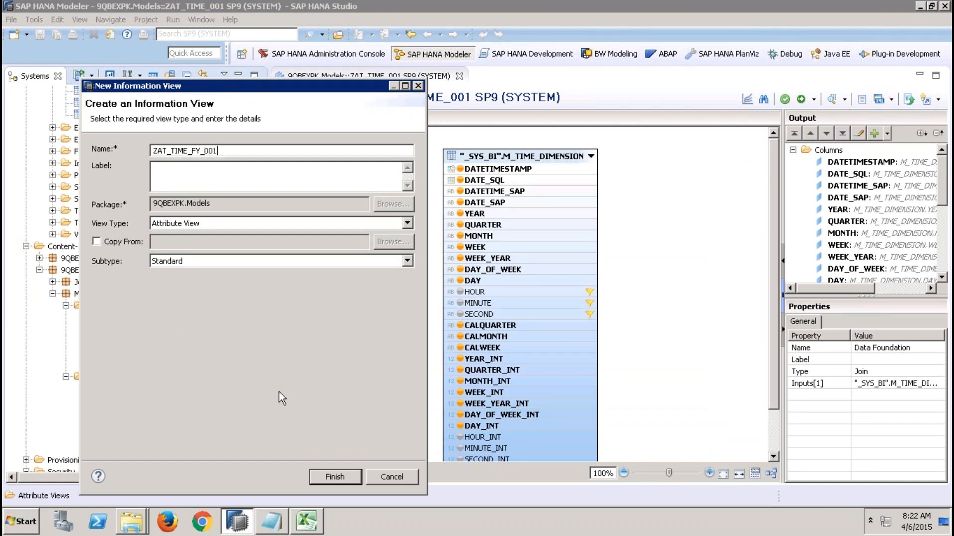
click(264, 261)
click(222, 281)
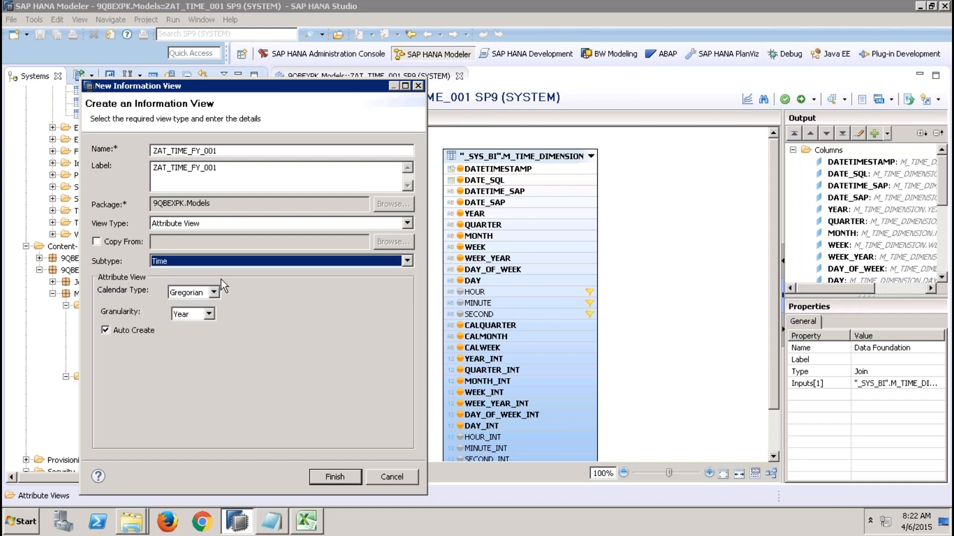
Step: Set calendar type Fiscal, variant schema SAPABAP1 and variant K4:000 for ZAT_TIME_FY_001, and create the view
click(208, 294)
click(187, 313)
click(199, 314)
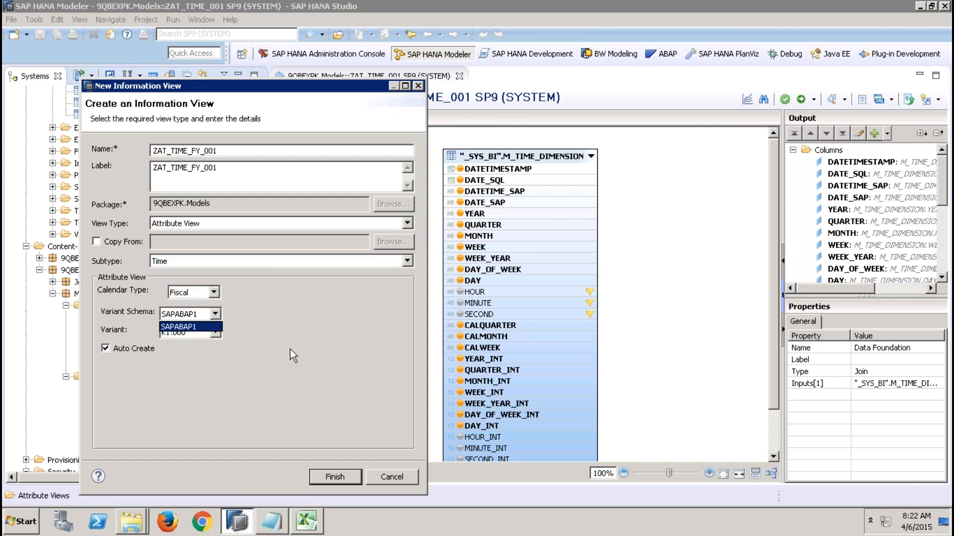
click(218, 326)
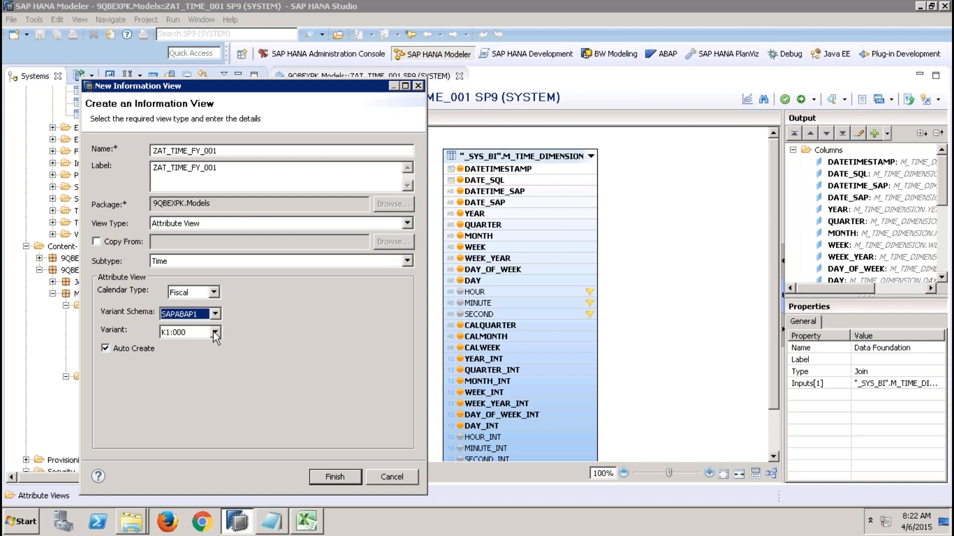
click(214, 332)
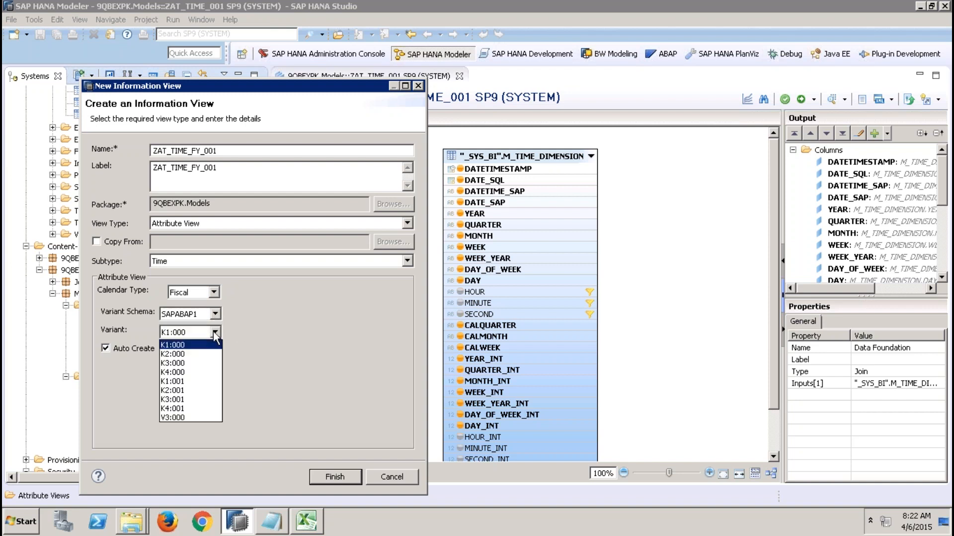
click(181, 373)
click(324, 472)
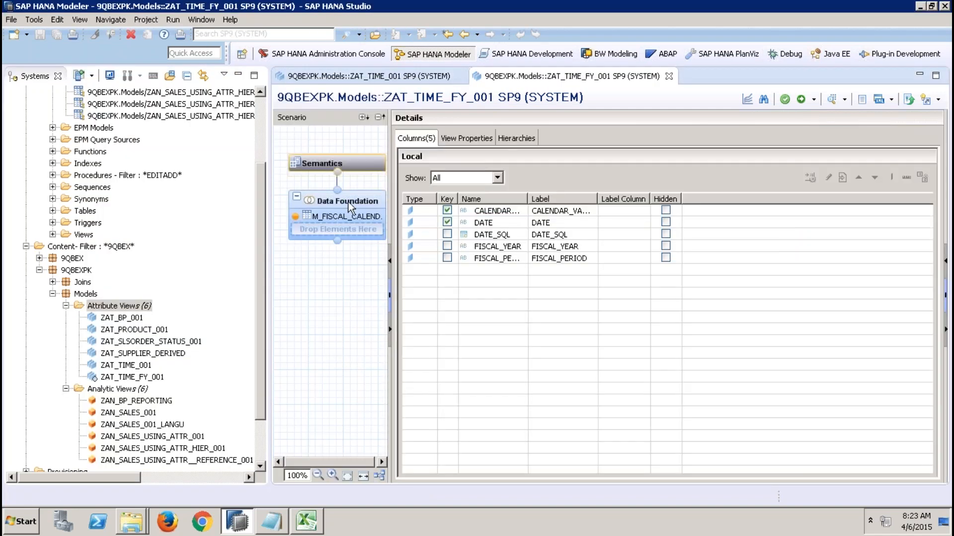
Step: Review the M_FISCAL_CALENDAR data foundation and the semantic columns of ZAT_TIME_FY_001 and activate the view
click(324, 210)
click(239, 75)
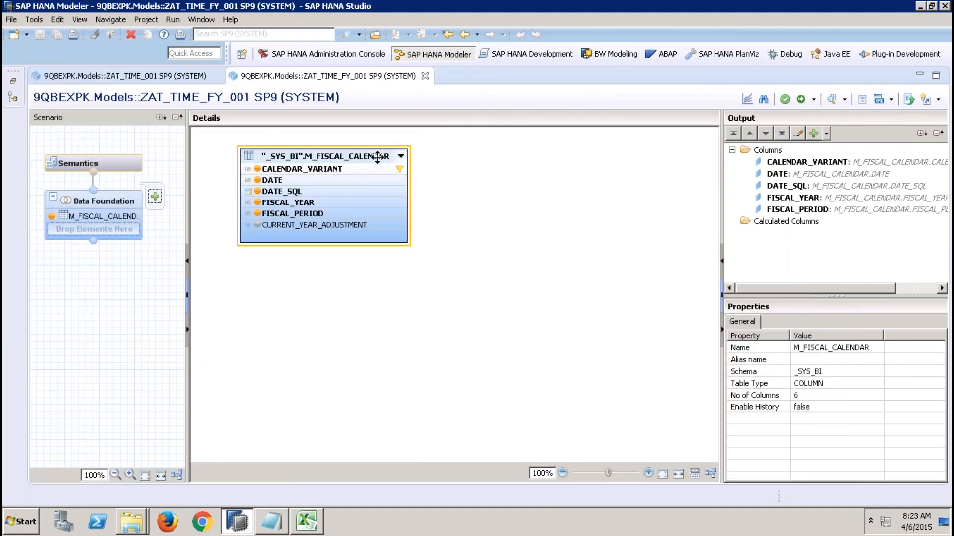
click(129, 164)
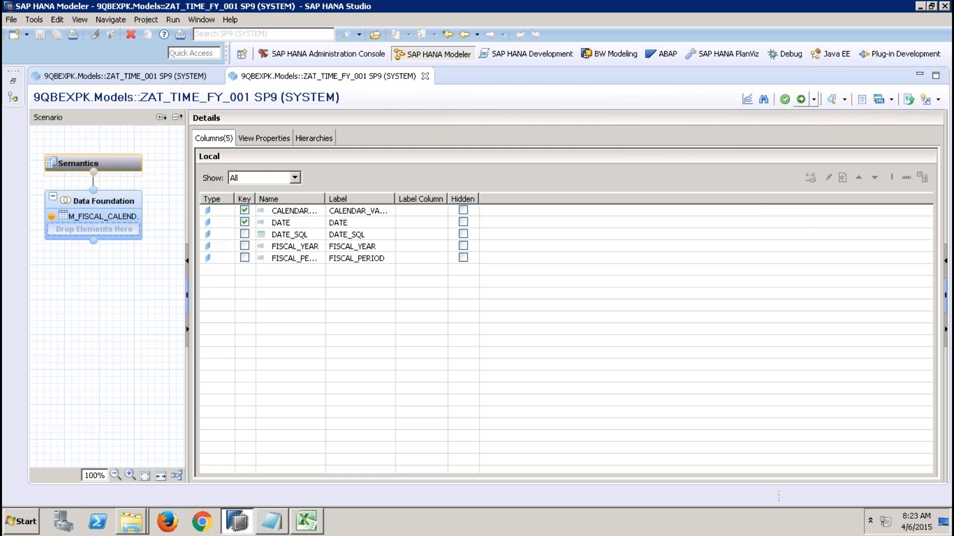
click(801, 100)
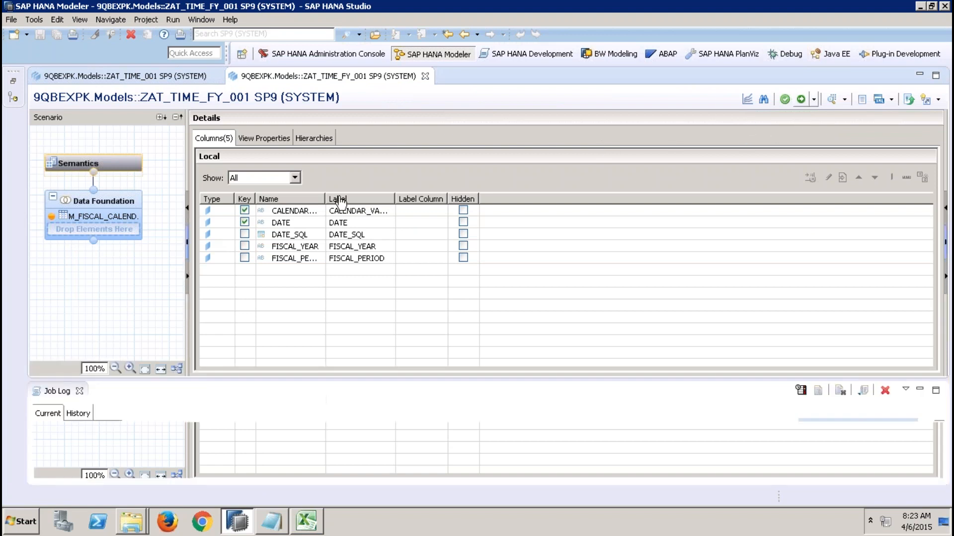
click(121, 204)
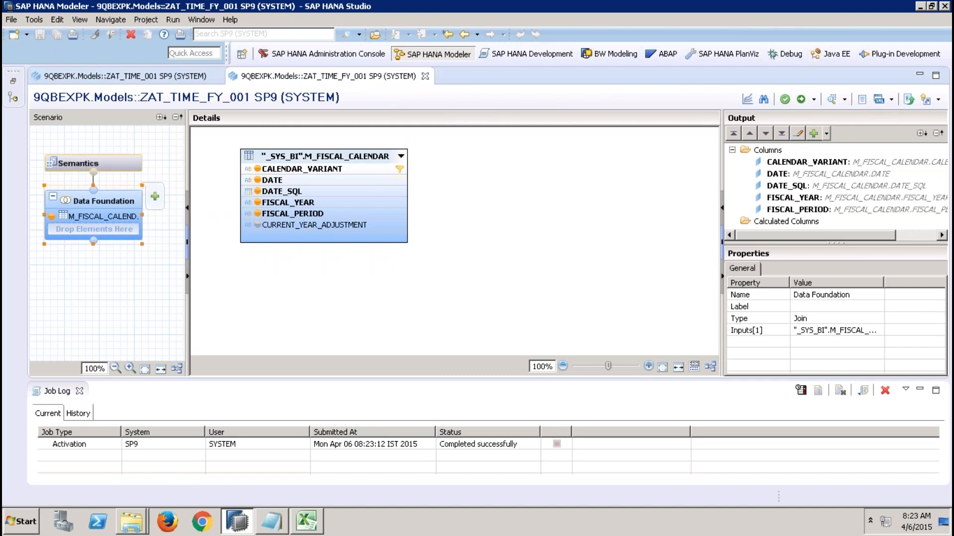
Step: Switch between the two time attribute views to compare them, and select the M_TIME_DIMENSION table in ZAT_TIME_001
click(165, 78)
click(293, 78)
click(155, 77)
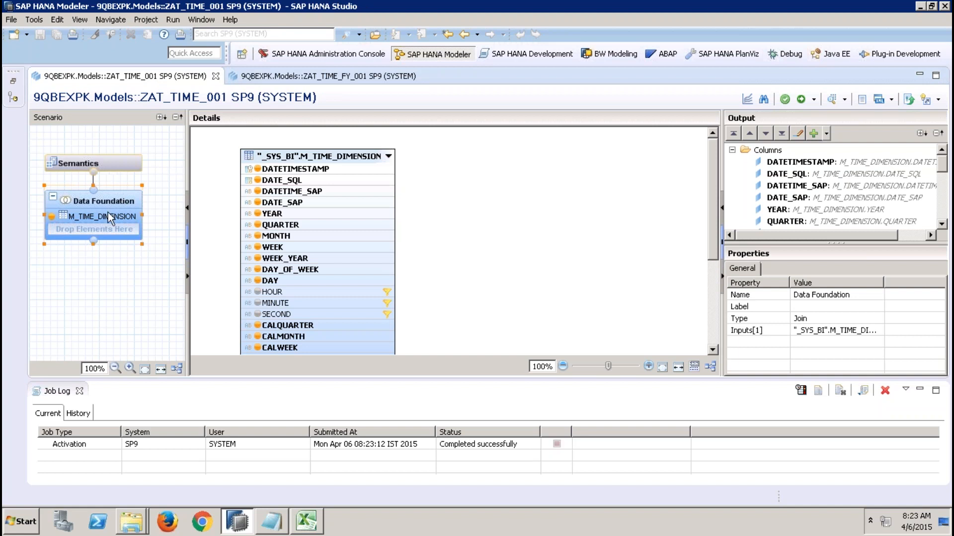
click(382, 167)
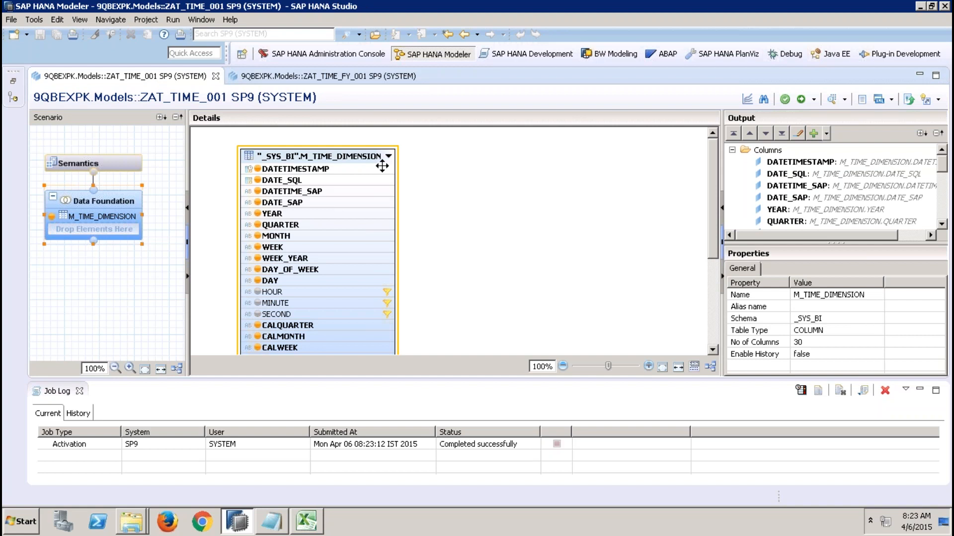
Step: Compare the two time attribute views, restore the Systems view, and filter the catalog schemas by _SYS_BI
click(377, 82)
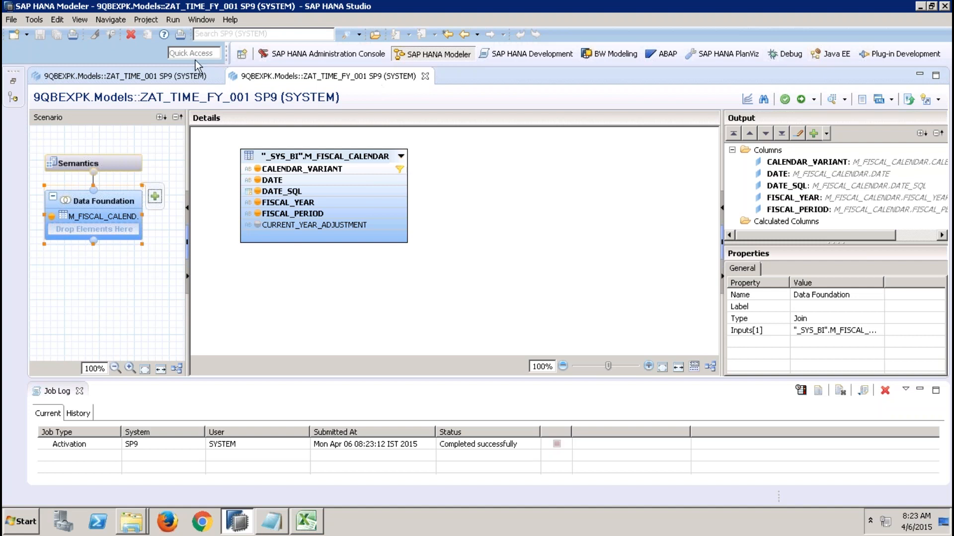
click(165, 79)
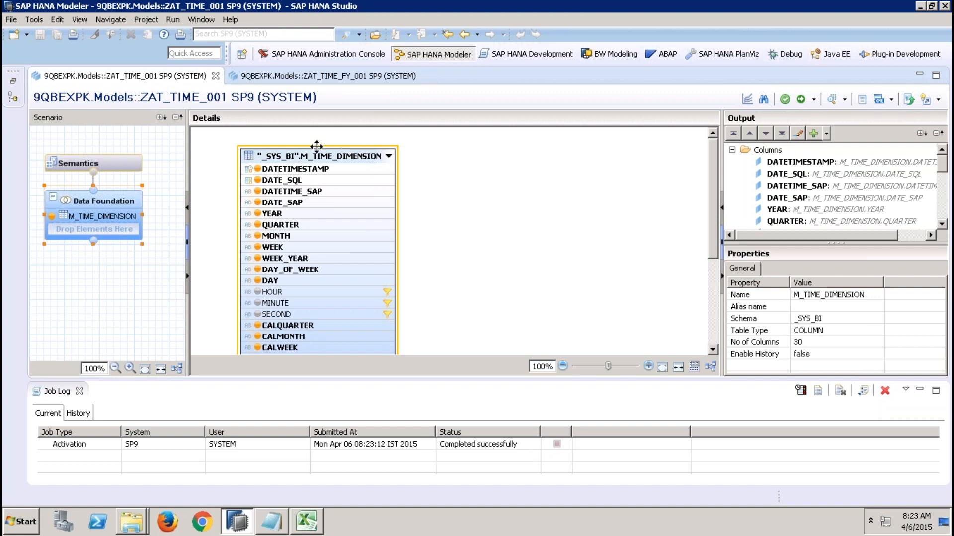
click(14, 82)
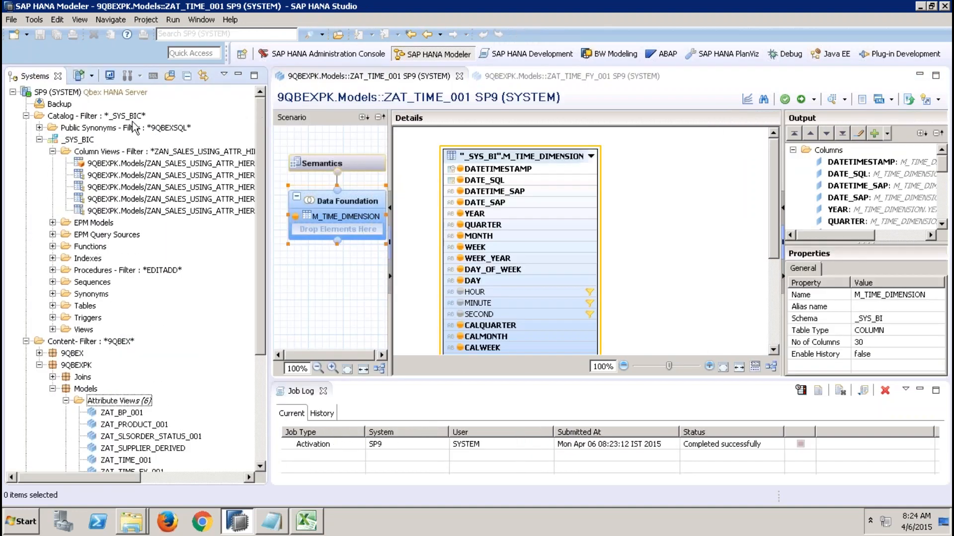
click(136, 128)
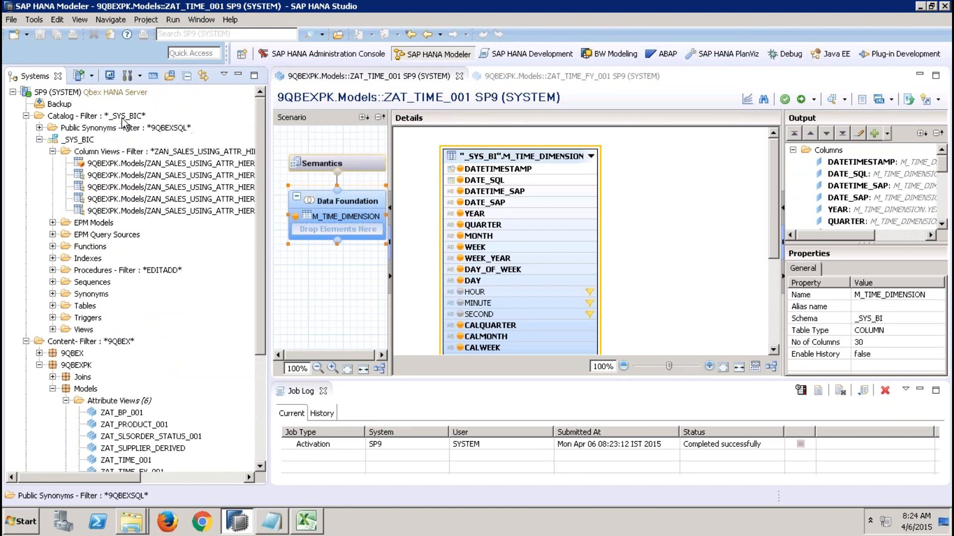
right_click(121, 118)
click(154, 232)
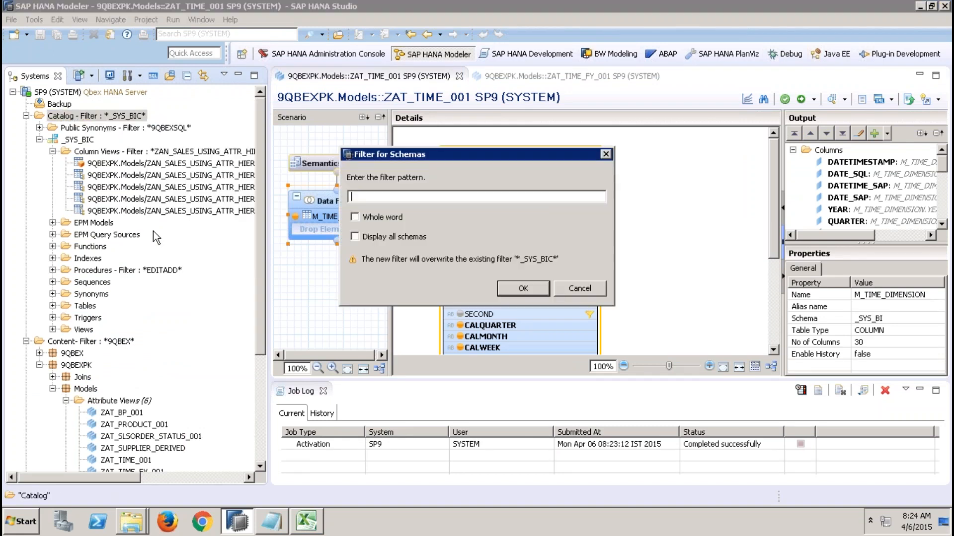
text(_SYS_BI)
key(Return)
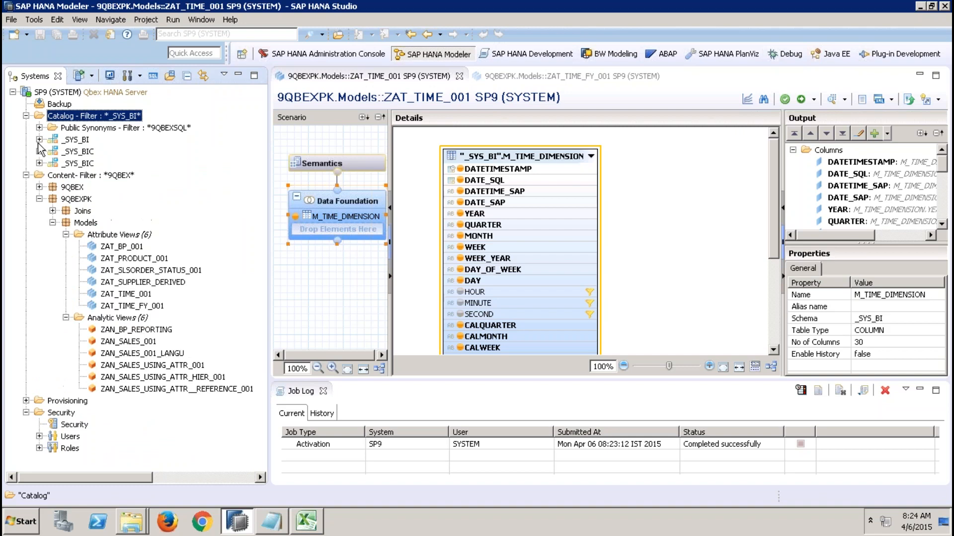
Step: Expand the tables of the _SYS_BI schema, preview the data of M_TIME_DIMENSION, and close the preview
click(39, 140)
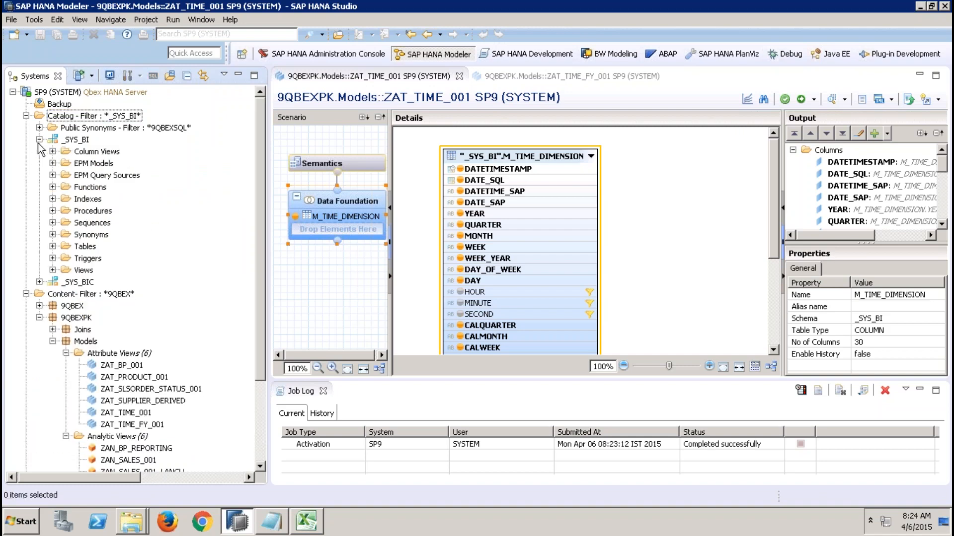
click(53, 247)
drag(261, 204, 254, 262)
click(130, 342)
click(128, 273)
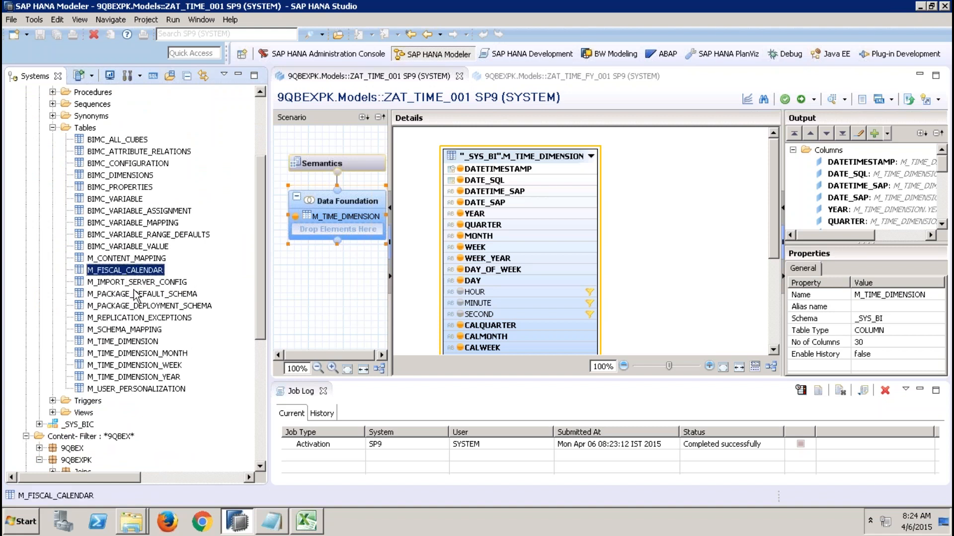
click(139, 343)
right_click(139, 343)
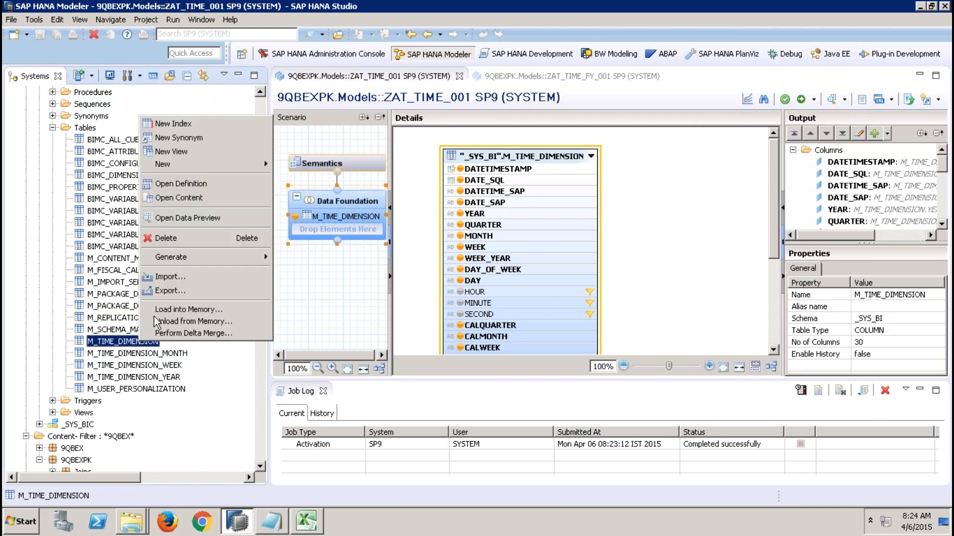
click(203, 217)
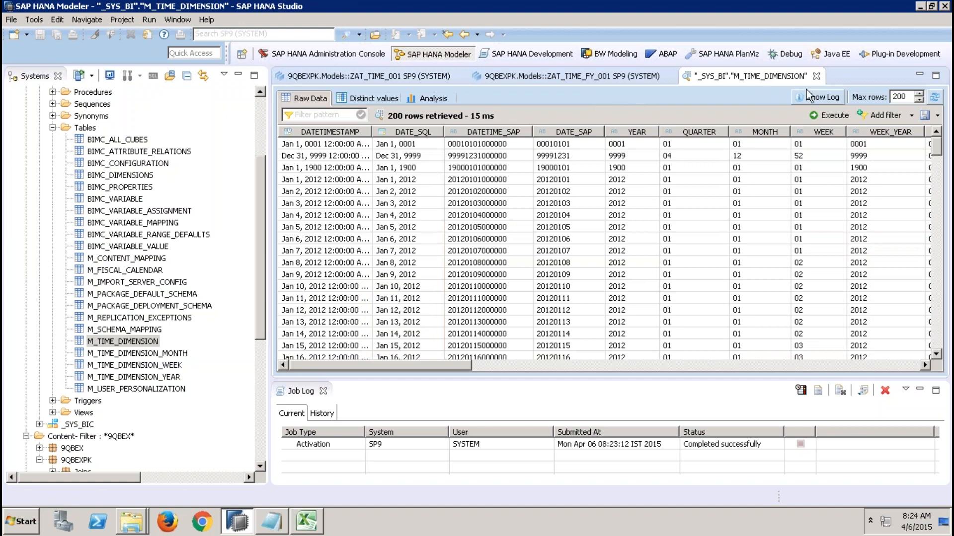
click(816, 76)
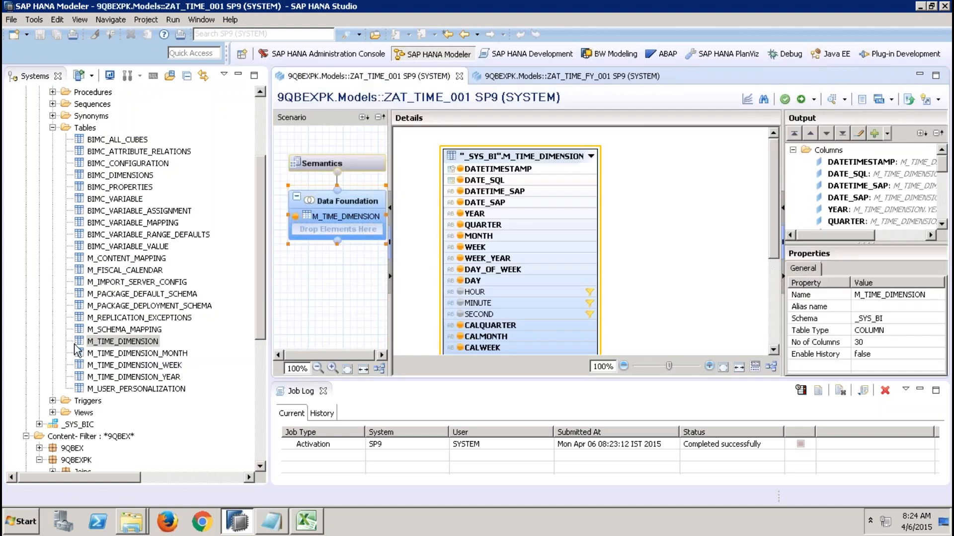
Step: Delete all rows of the M_TIME_DIMENSION table while keeping the catalog object
click(119, 342)
right_click(120, 343)
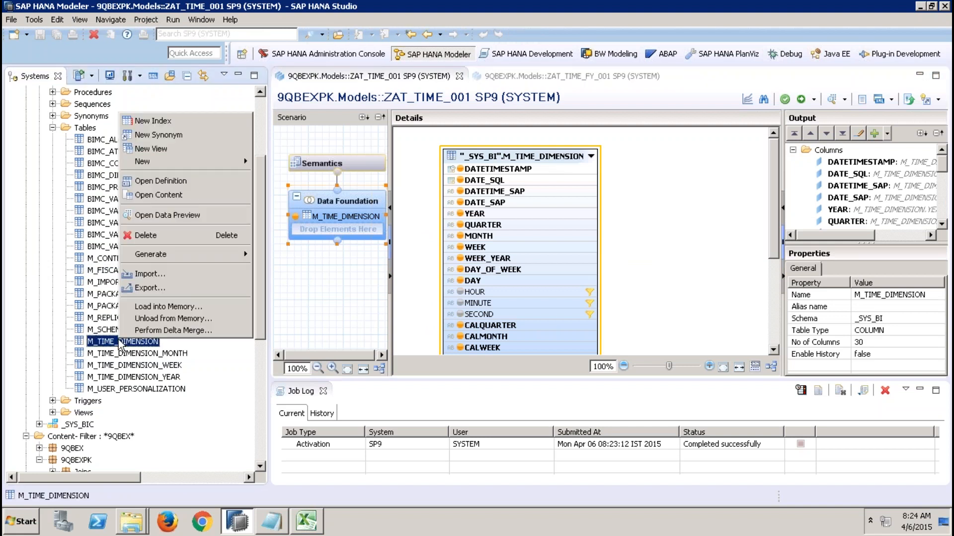
click(200, 232)
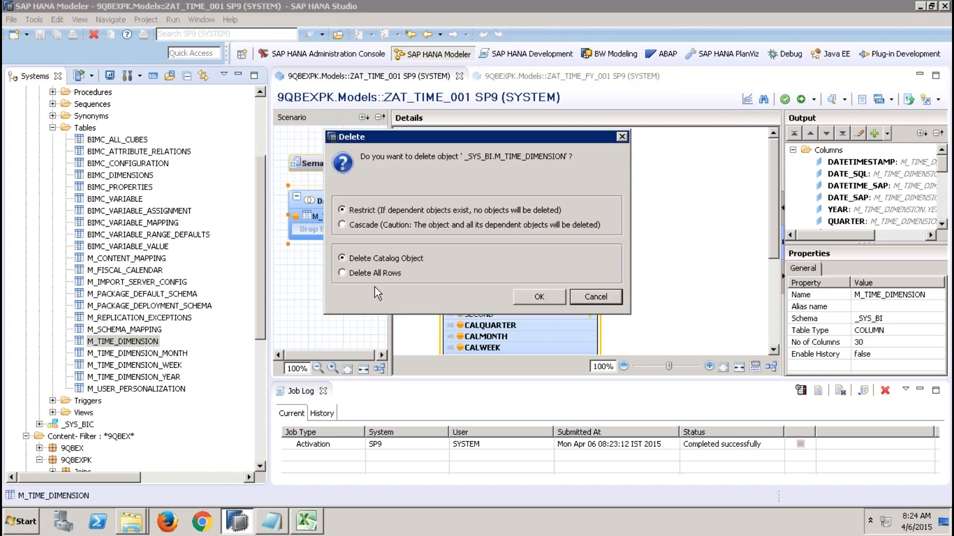
click(363, 271)
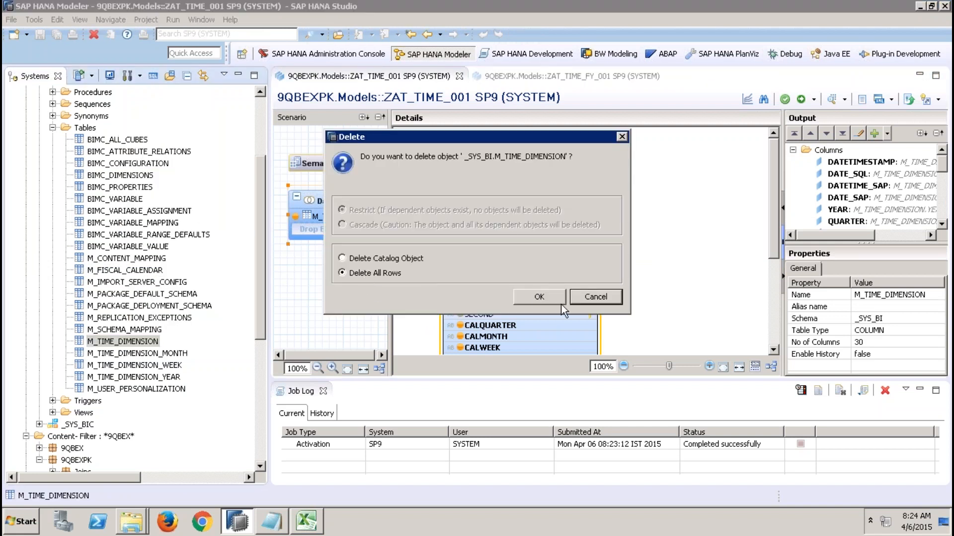
click(538, 294)
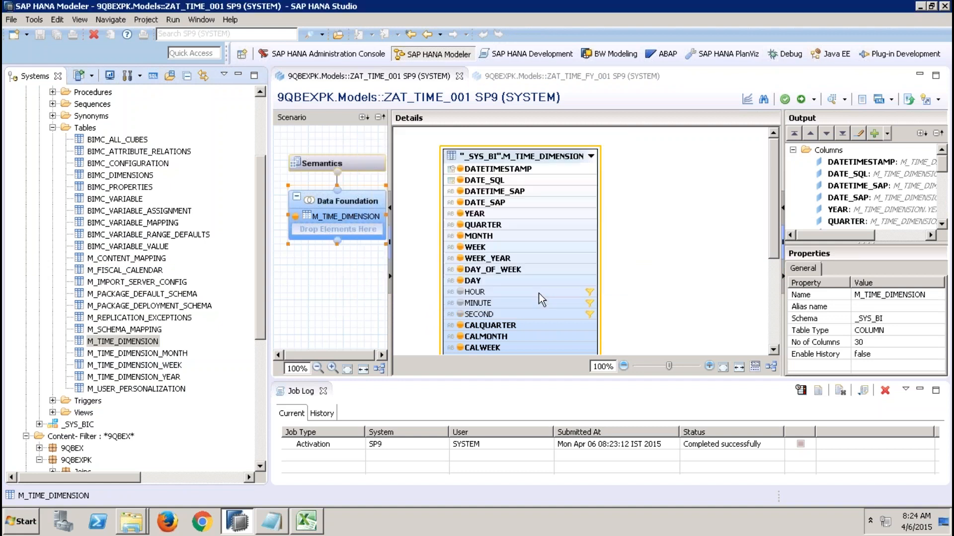
Step: Preview the data of the M_TIME_DIMENSION table and the raw data of the ZAT_TIME_001 attribute view
right_click(145, 344)
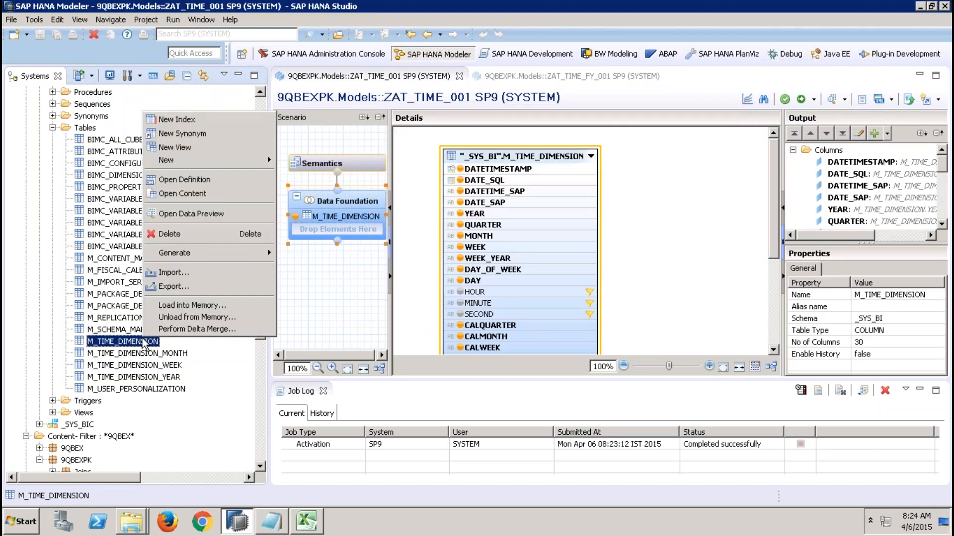
click(219, 216)
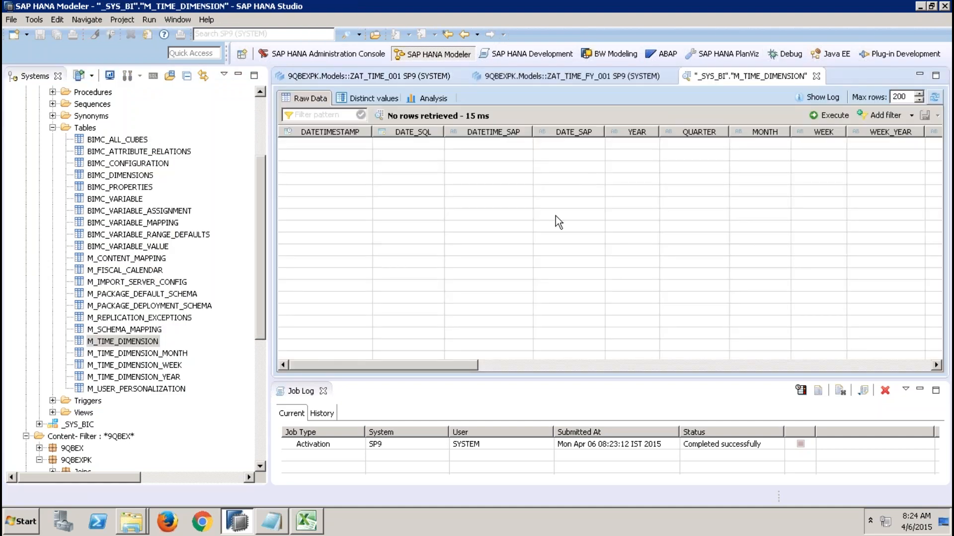
click(381, 74)
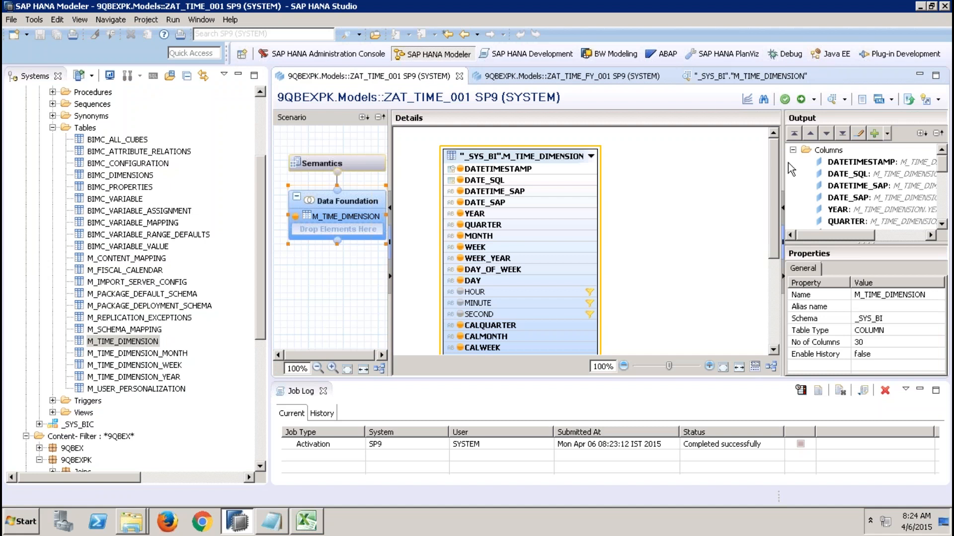
click(831, 99)
click(439, 98)
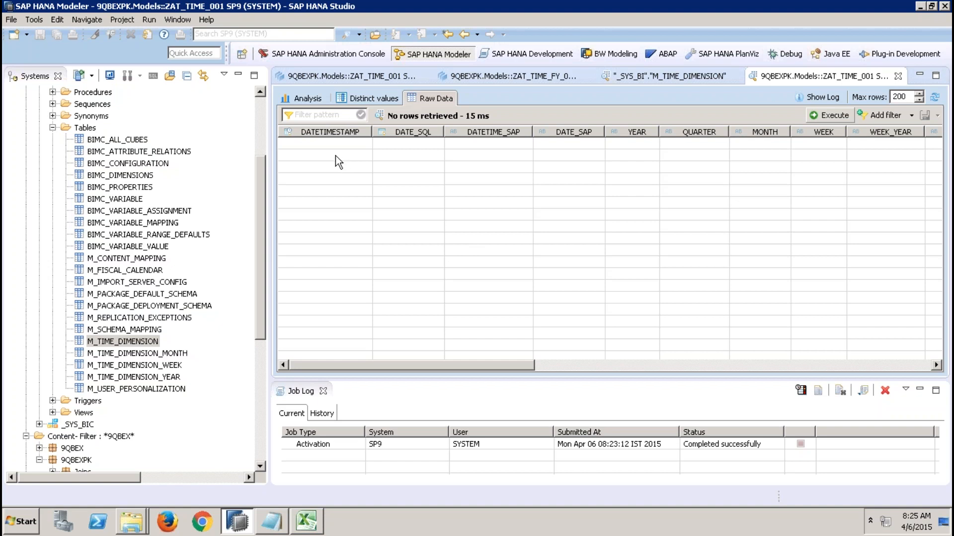
Step: Show the Quick View, close the Job Log, and start Generate Time Data for system SP9
click(207, 20)
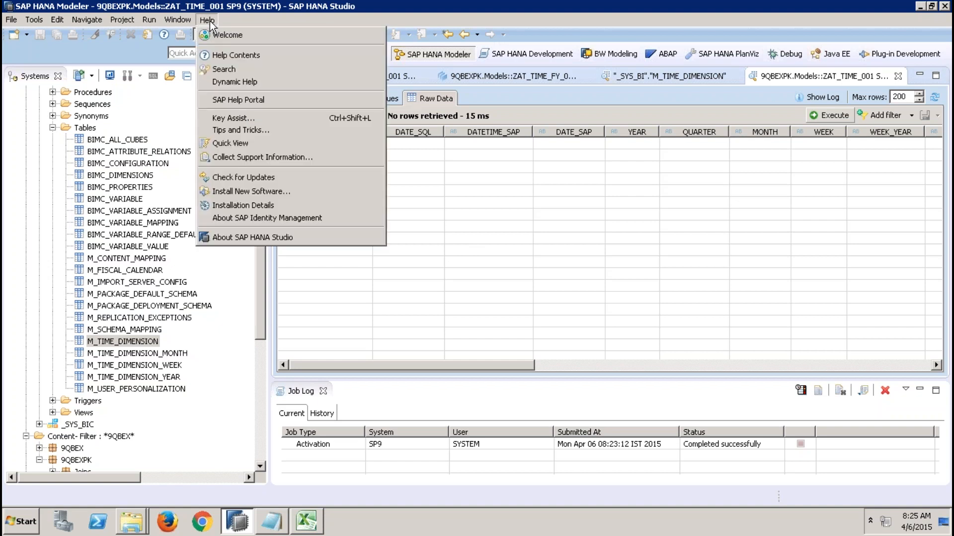
click(229, 144)
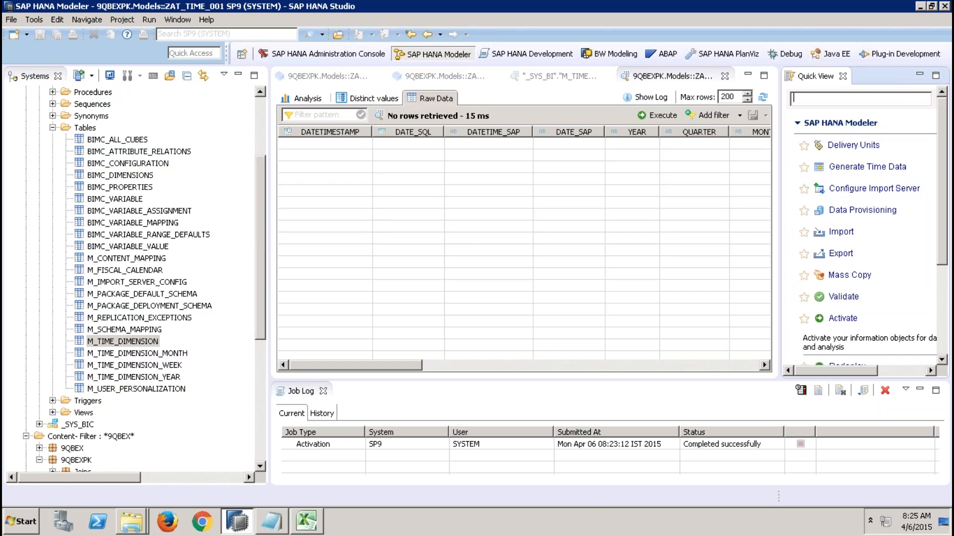
click(322, 392)
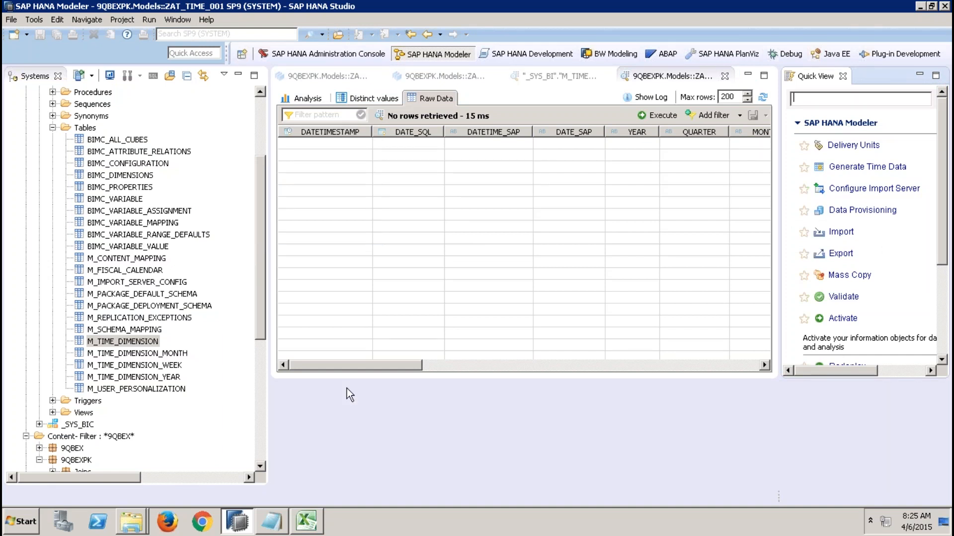
click(861, 169)
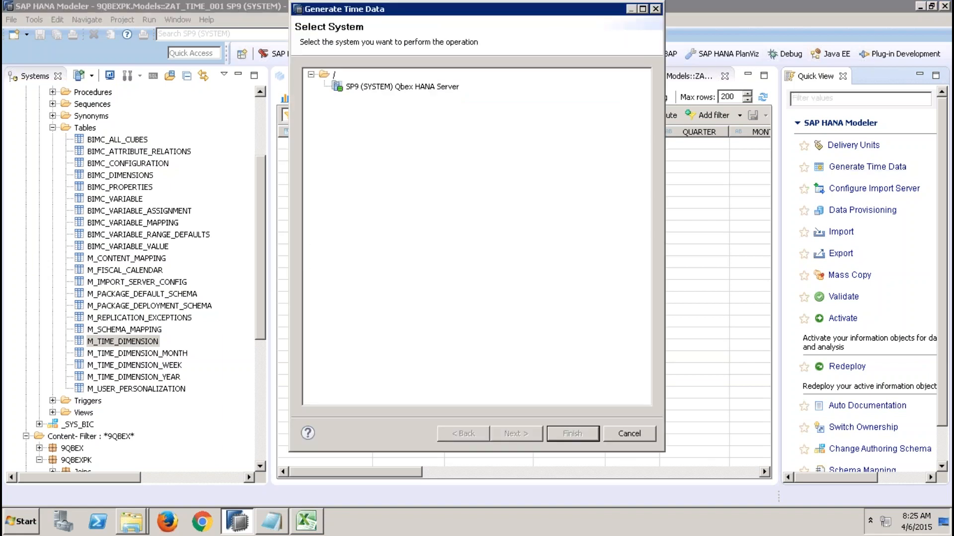
double_click(447, 89)
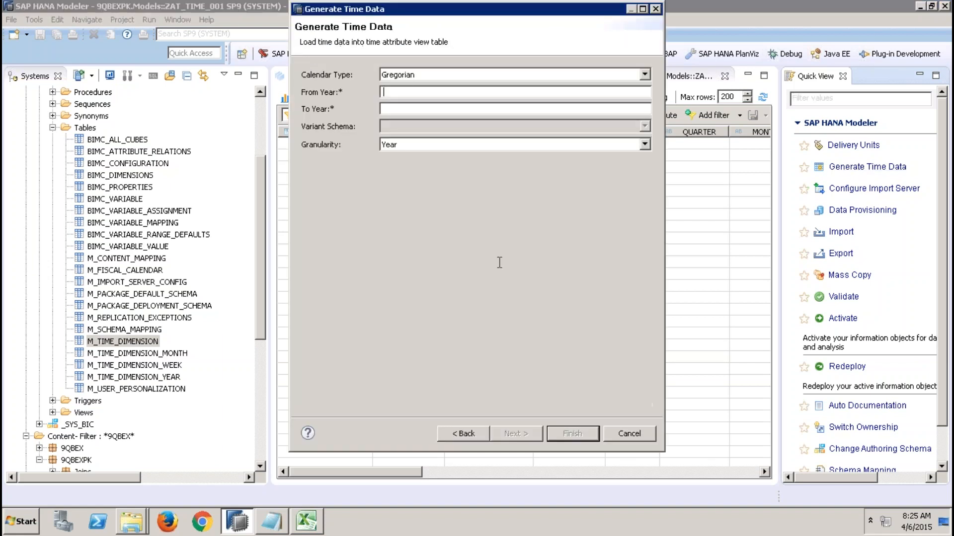
Step: Generate Gregorian time data from year 2010 to 2012 with Day granularity
click(433, 73)
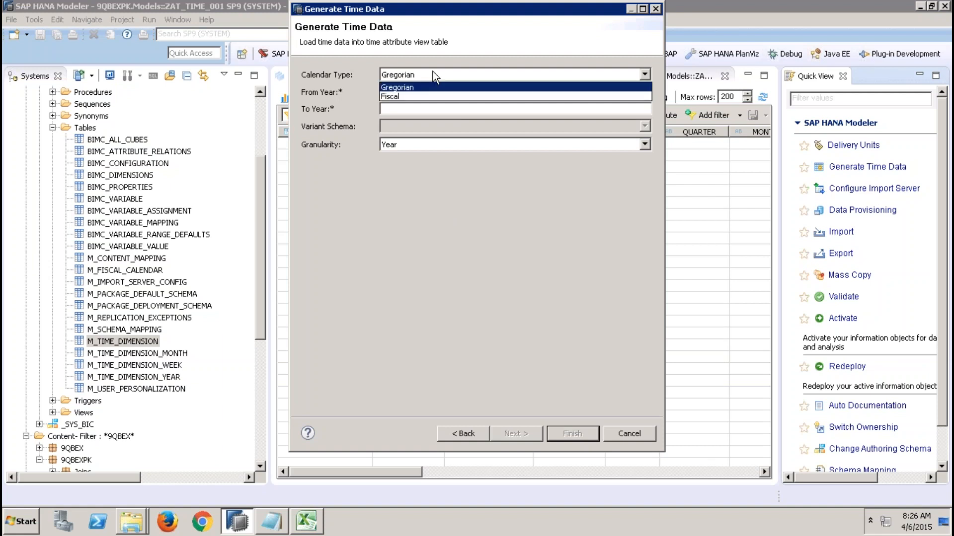
click(406, 88)
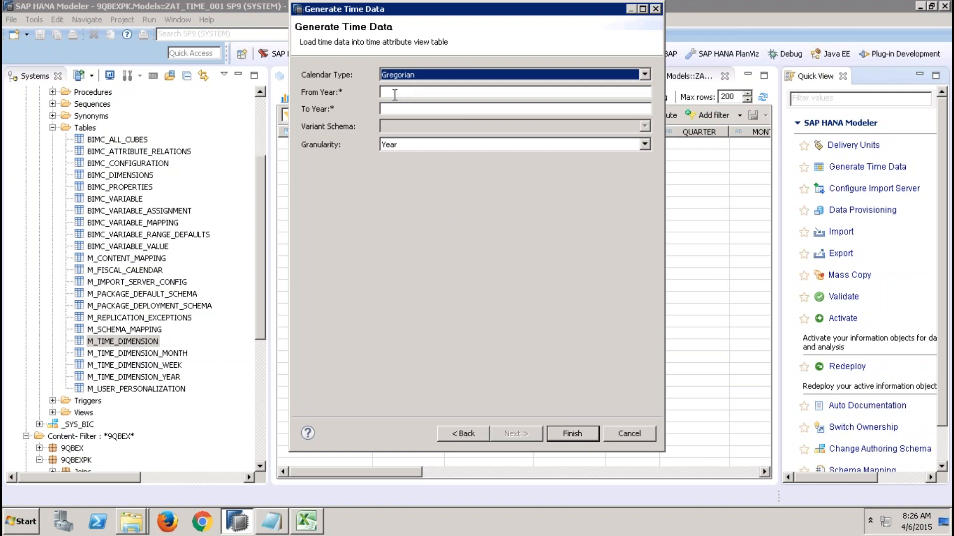
click(395, 92)
text(2)
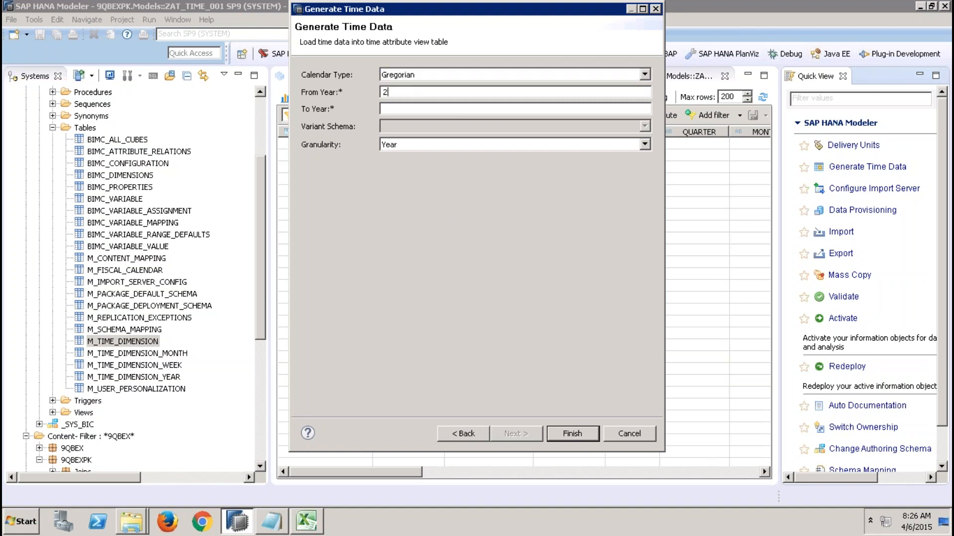
text(010)
text(2012)
click(419, 147)
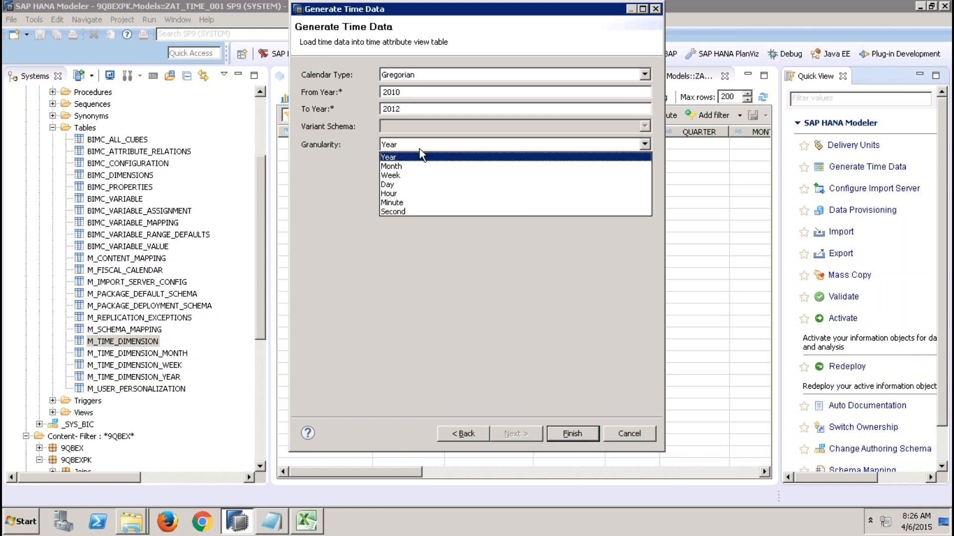
click(395, 185)
click(412, 92)
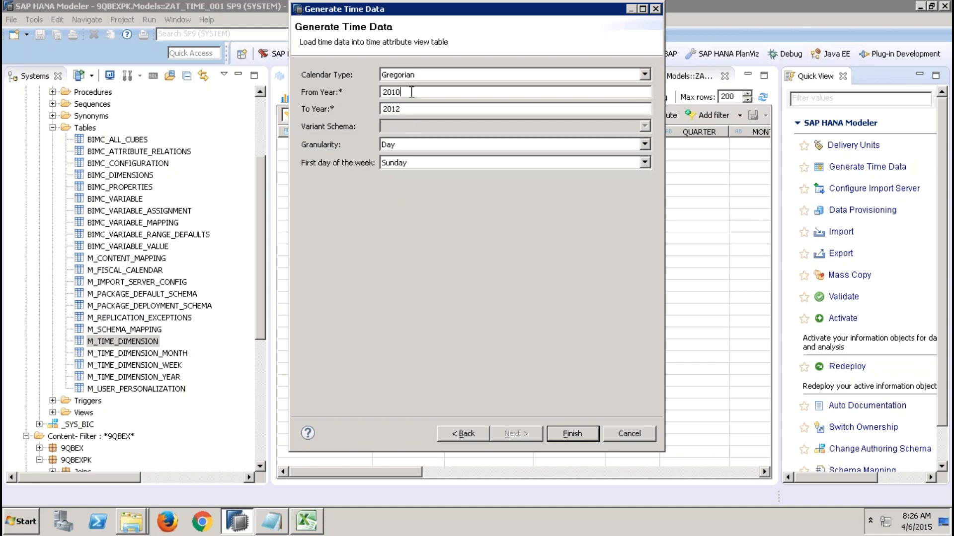
click(406, 110)
click(561, 429)
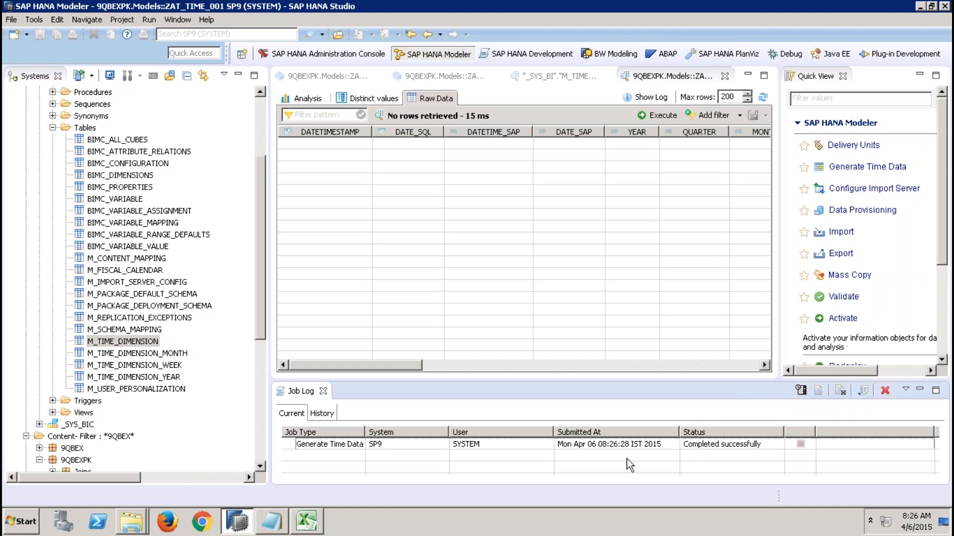
Step: Refresh the data previews of the M_TIME_DIMENSION table and the ZAT_TIME_001 attribute view
click(557, 76)
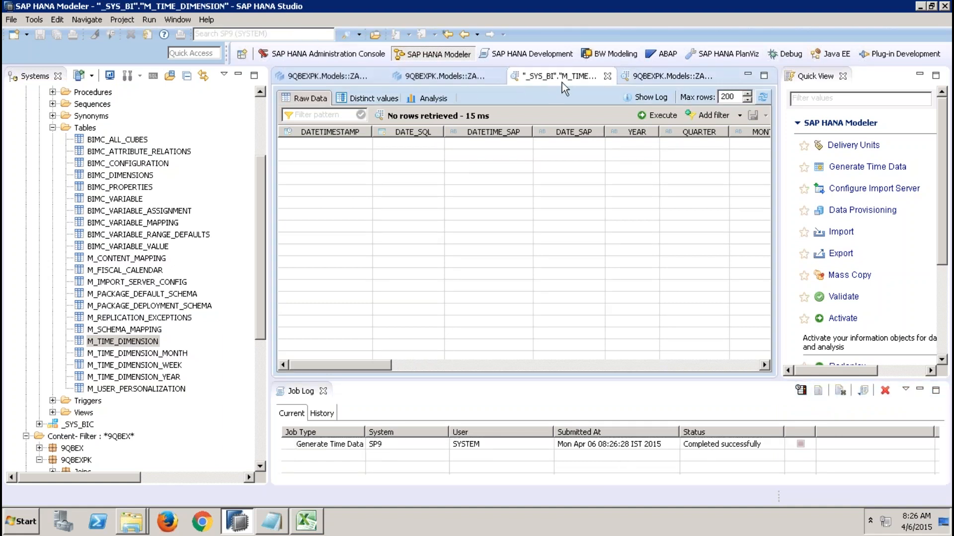
click(658, 110)
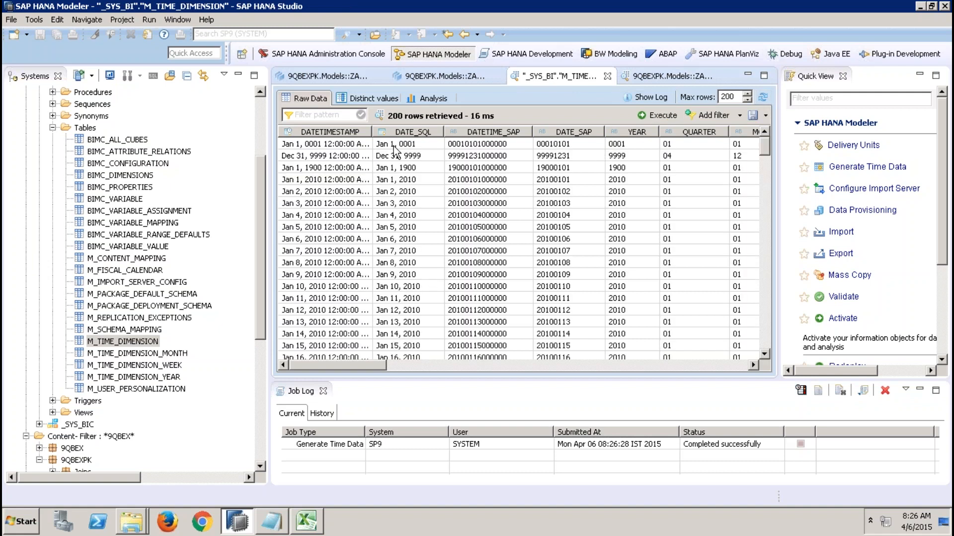
click(671, 76)
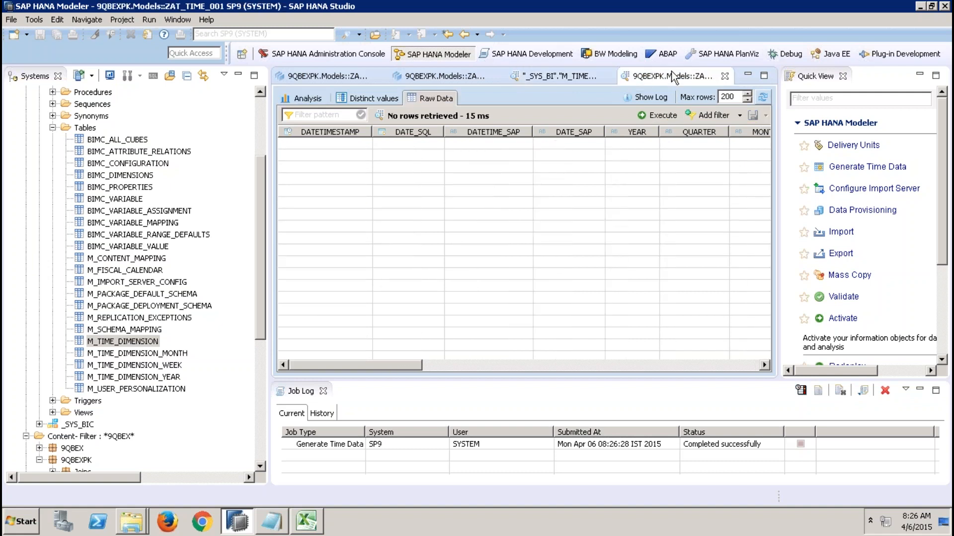
click(763, 97)
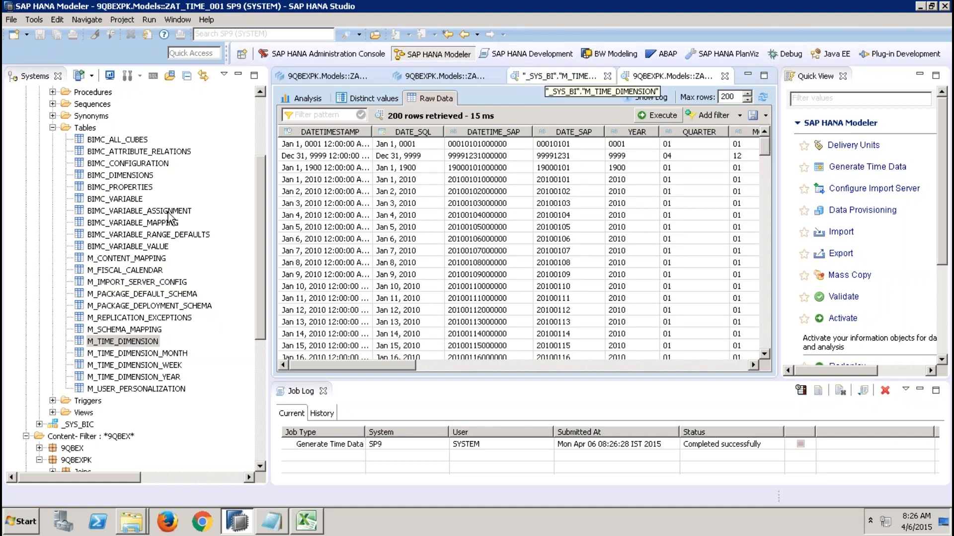
Step: Delete all rows of the M_FISCAL_CALENDAR table with the Restrict option and check the table in its data preview
right_click(144, 271)
click(208, 374)
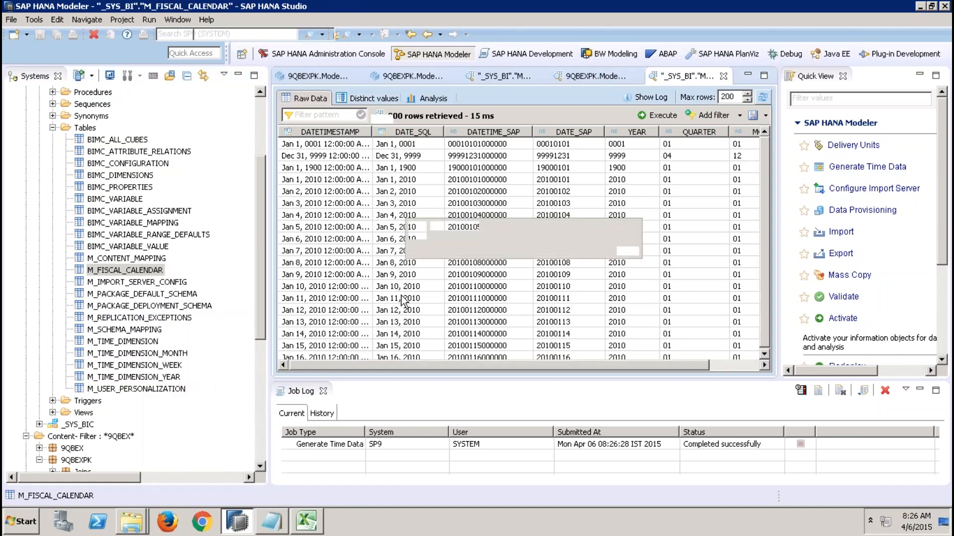
right_click(156, 273)
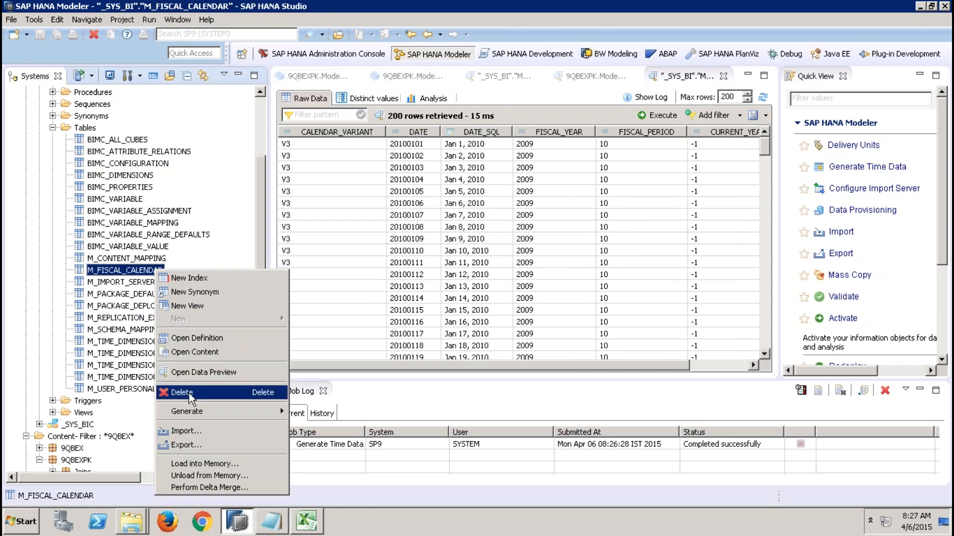
click(189, 392)
click(380, 273)
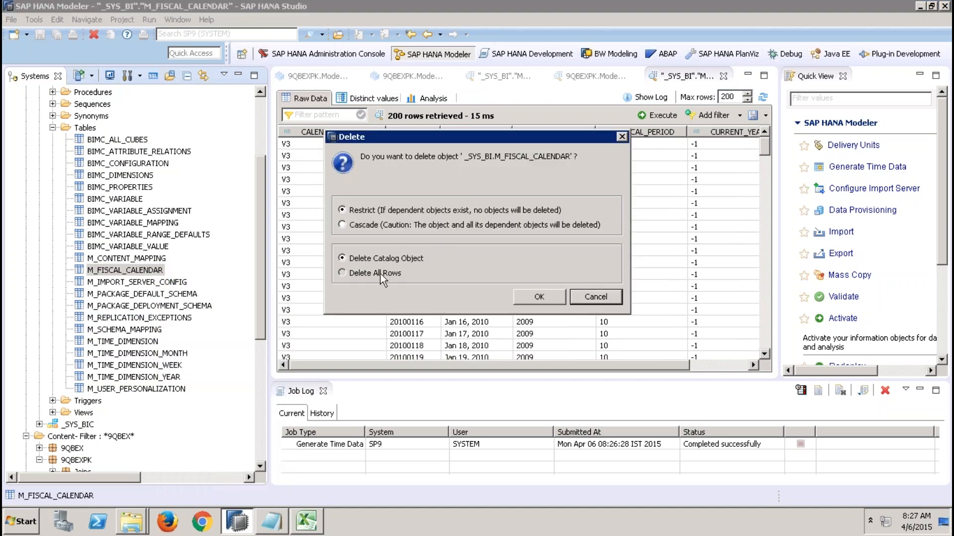
click(551, 295)
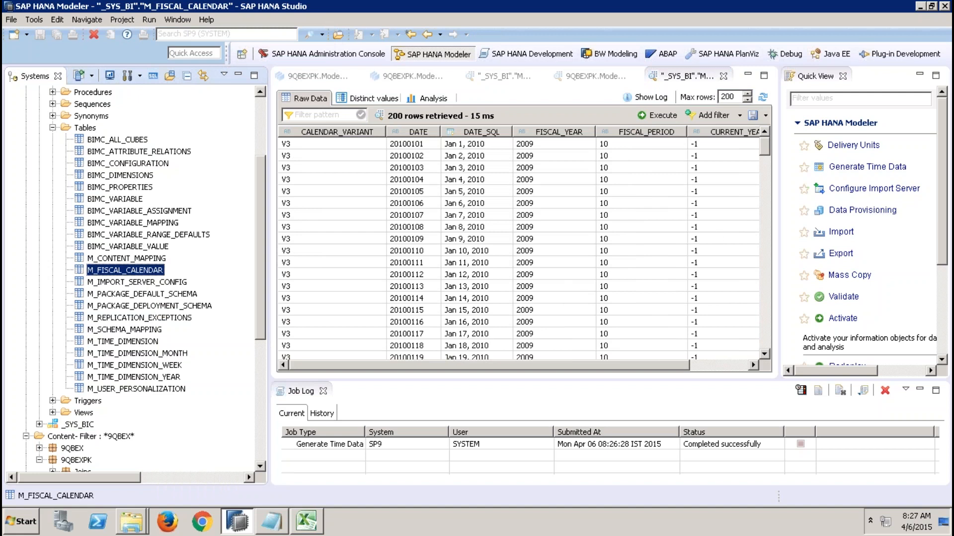
click(661, 117)
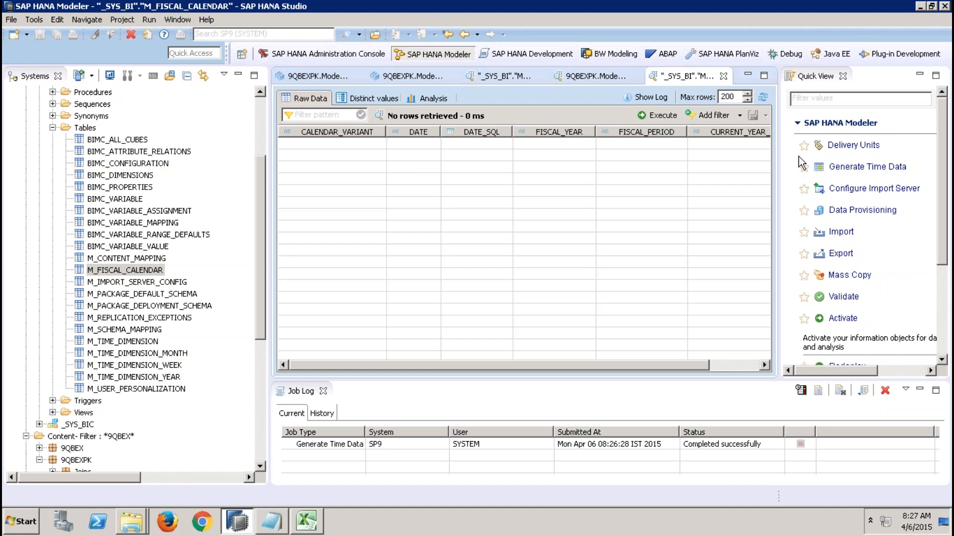
click(867, 167)
click(430, 86)
double_click(430, 83)
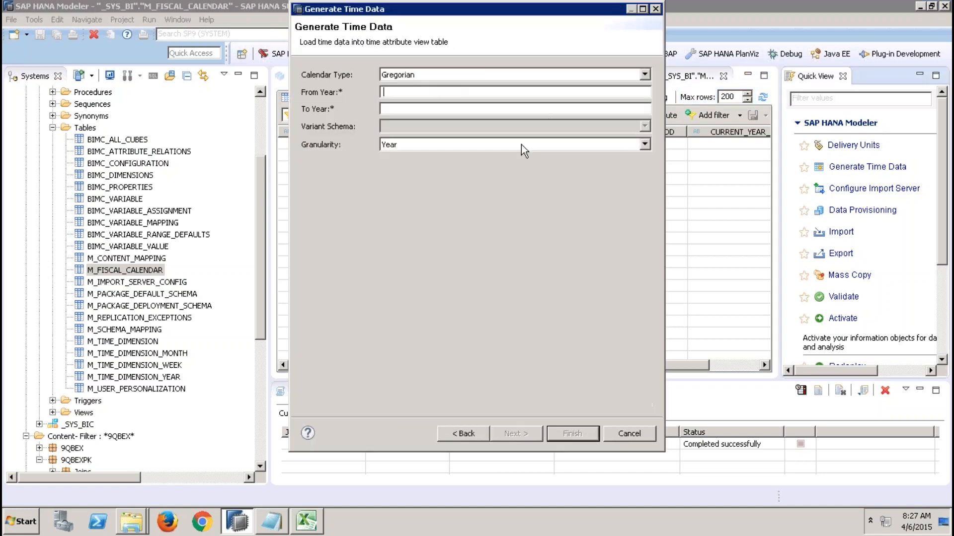
click(514, 77)
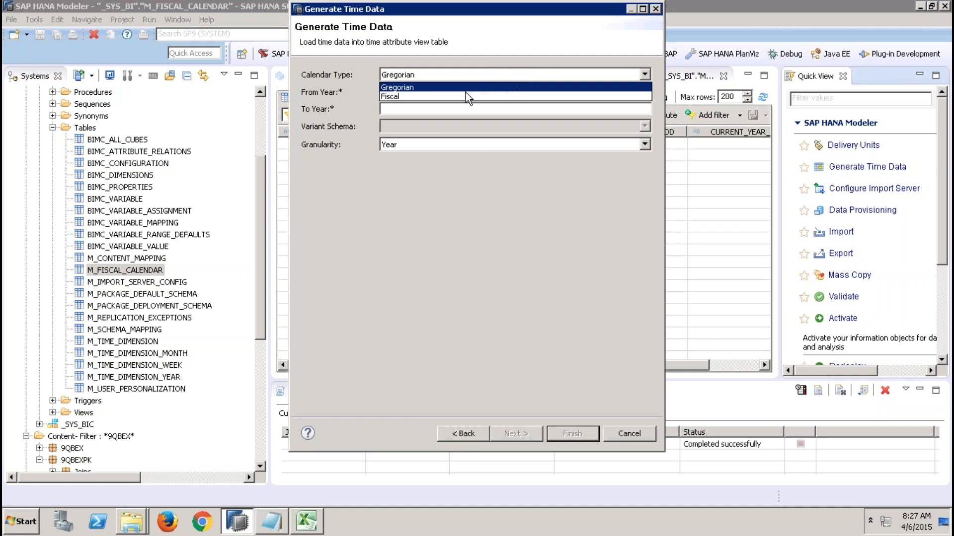
click(452, 96)
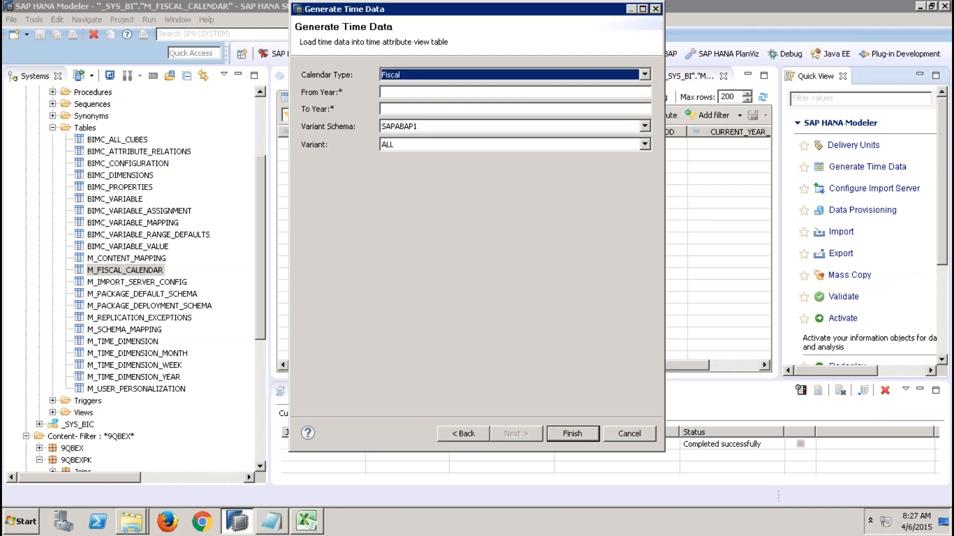
click(406, 91)
text(2010)
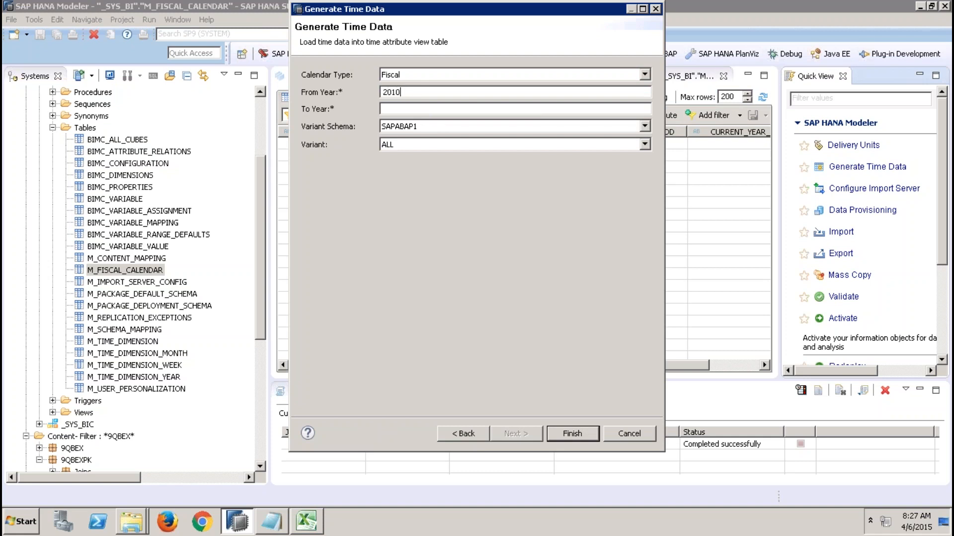
key(Tab)
text(2012)
click(401, 147)
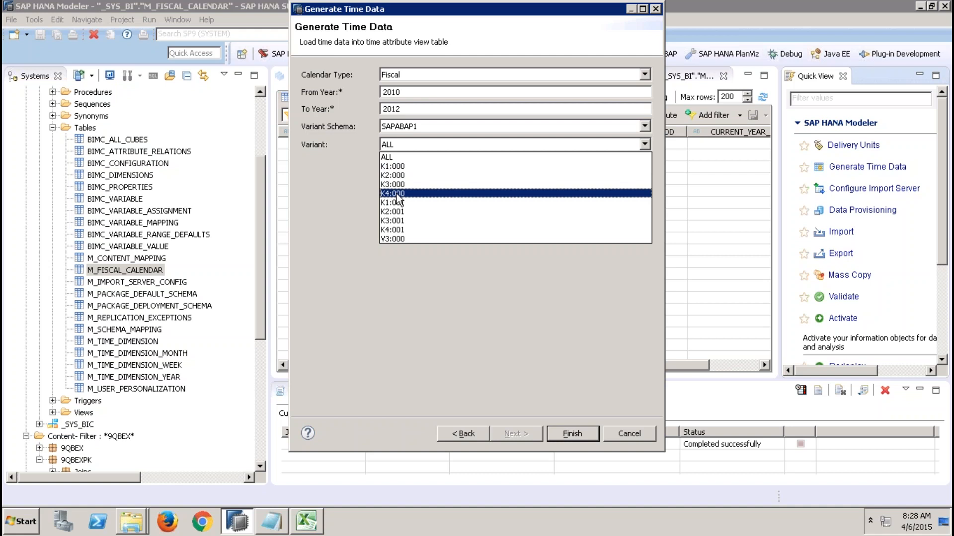
click(401, 239)
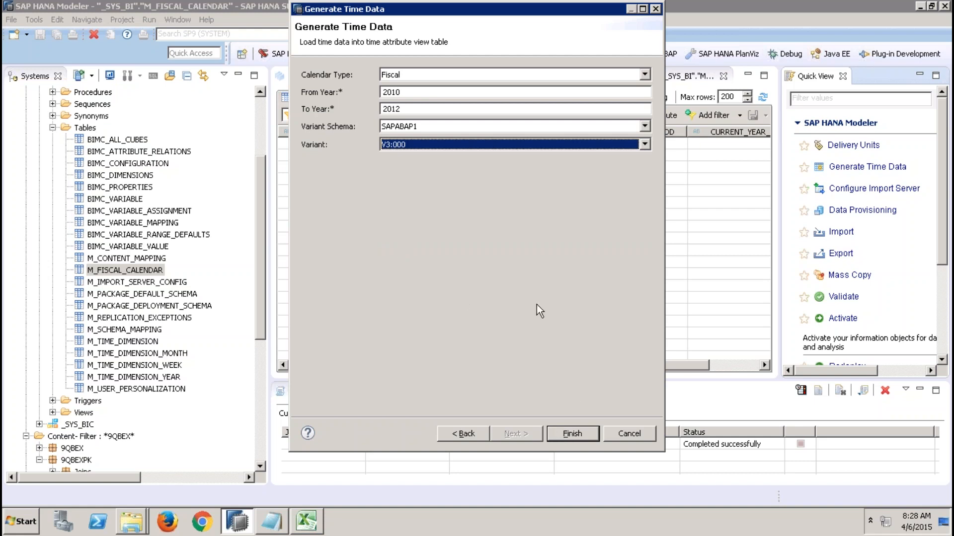
click(399, 128)
click(415, 140)
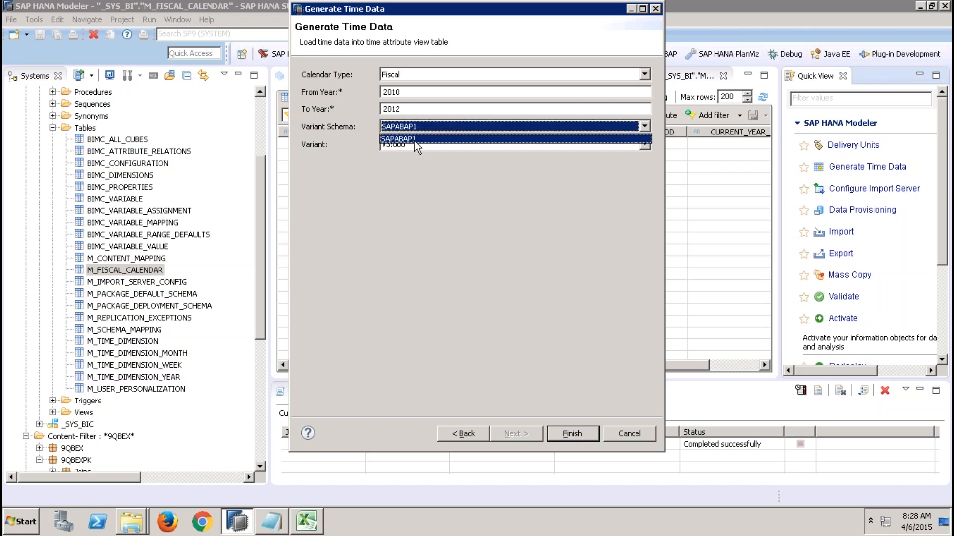
click(392, 146)
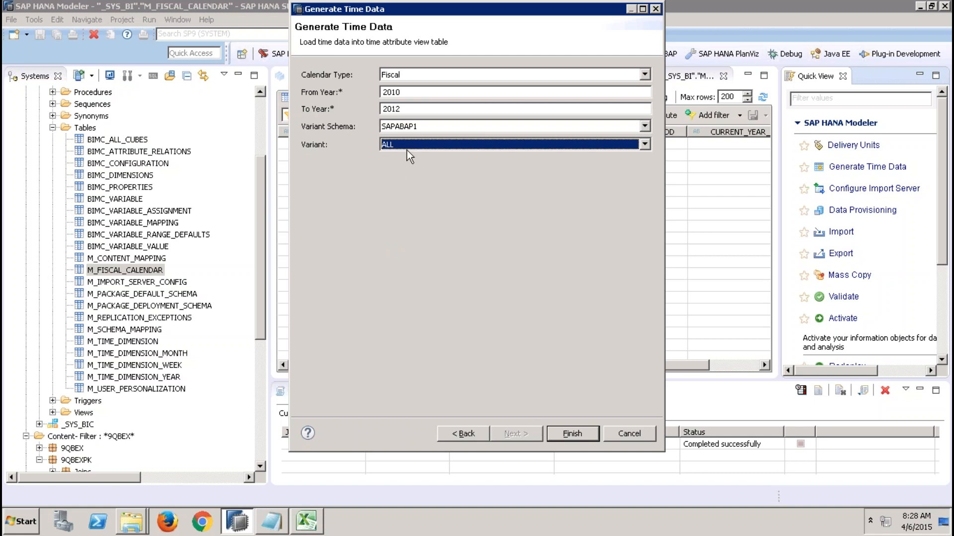
click(629, 434)
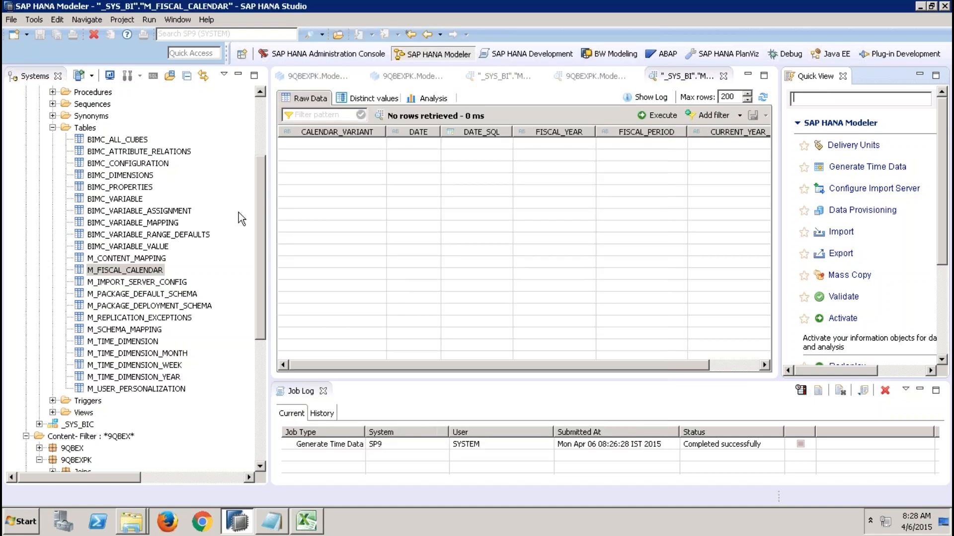
Step: Filter the catalog schemas of system SP9 by the pattern SAPABAP1
click(259, 118)
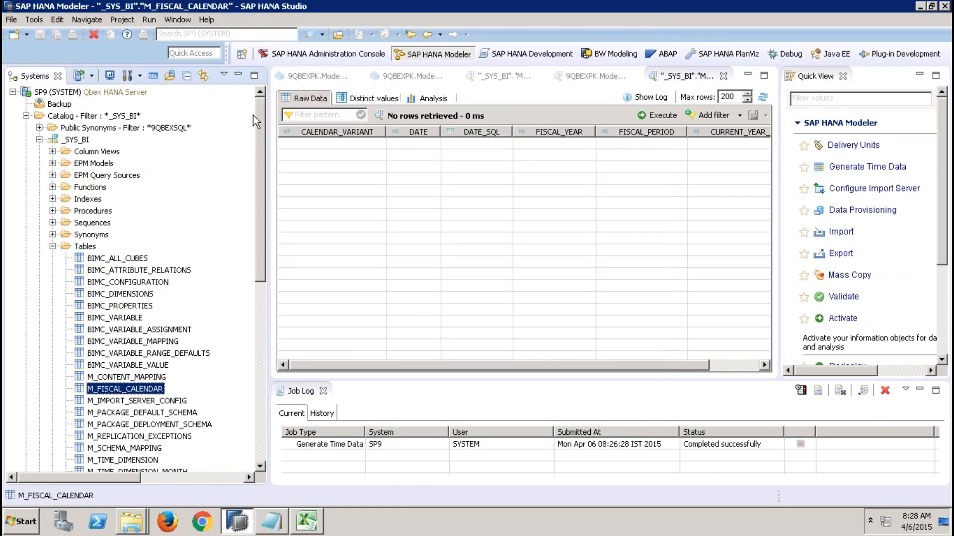
right_click(69, 120)
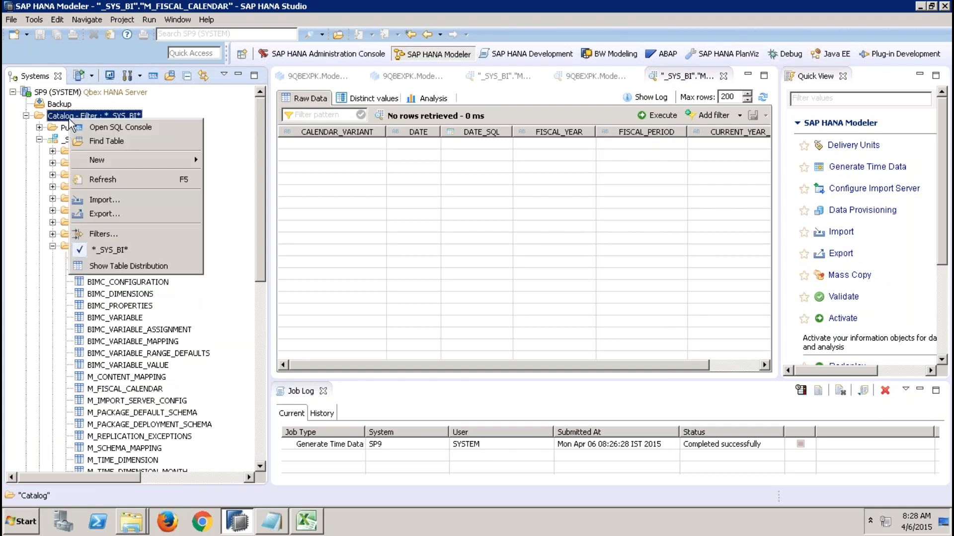
click(105, 241)
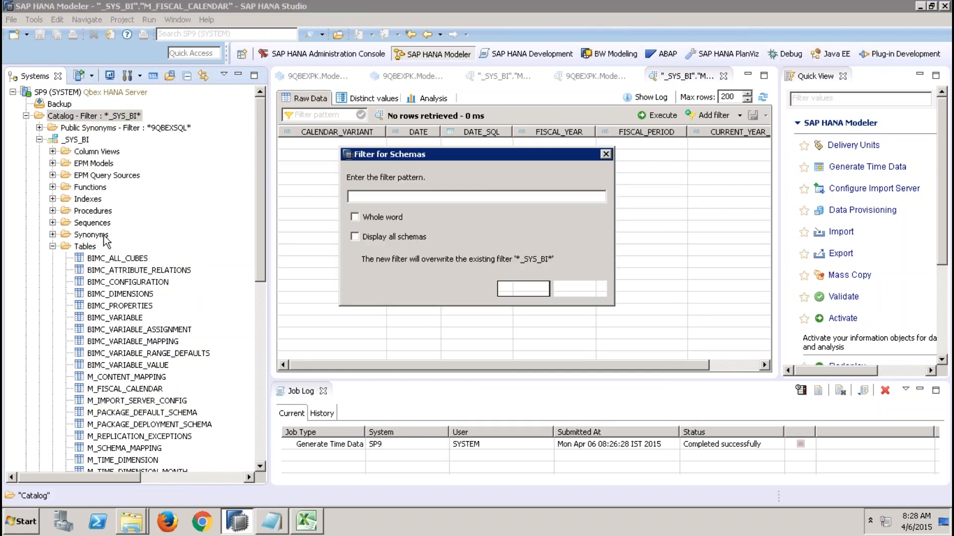
text(SAP)
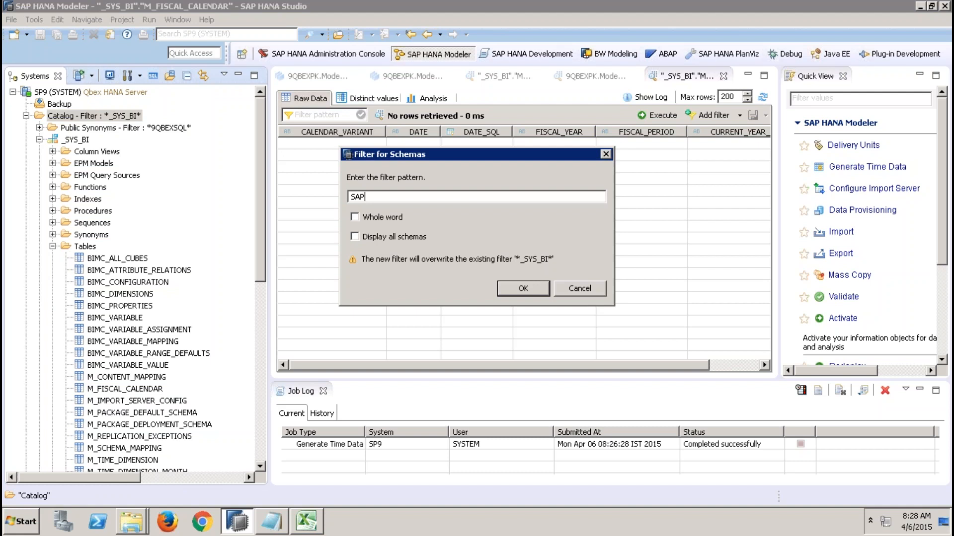
text(ABAP1)
key(Return)
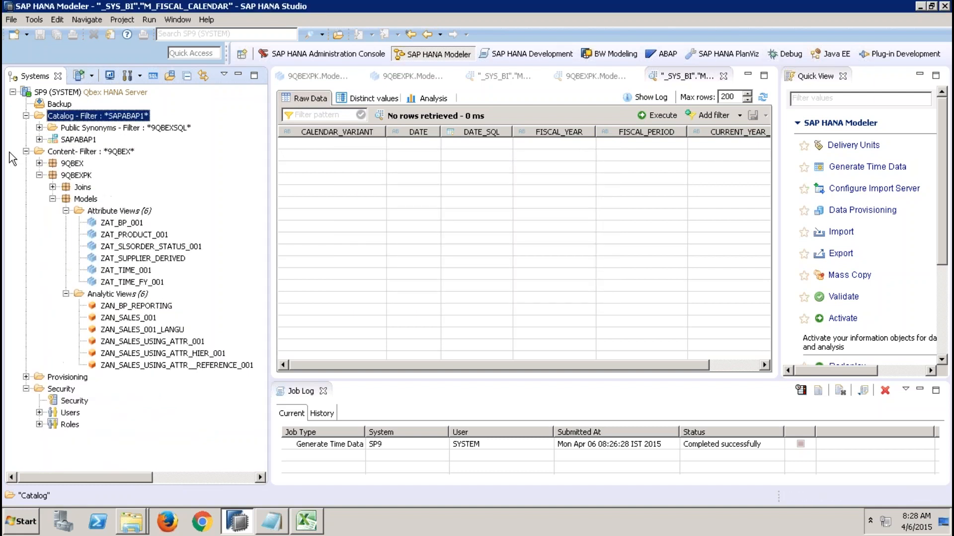
Step: Filter the tables of the SAPABAP1 schema by T009 and list the matching tables
click(39, 140)
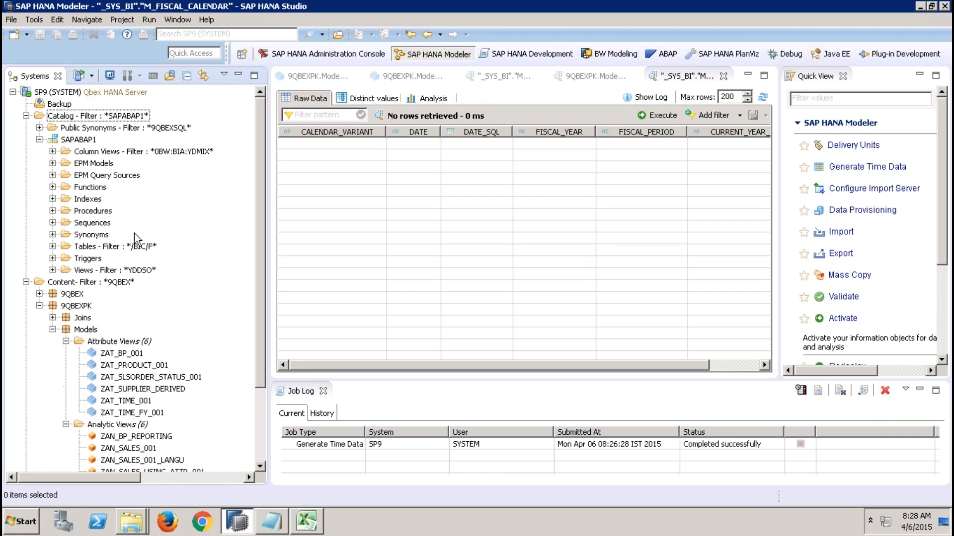
right_click(118, 248)
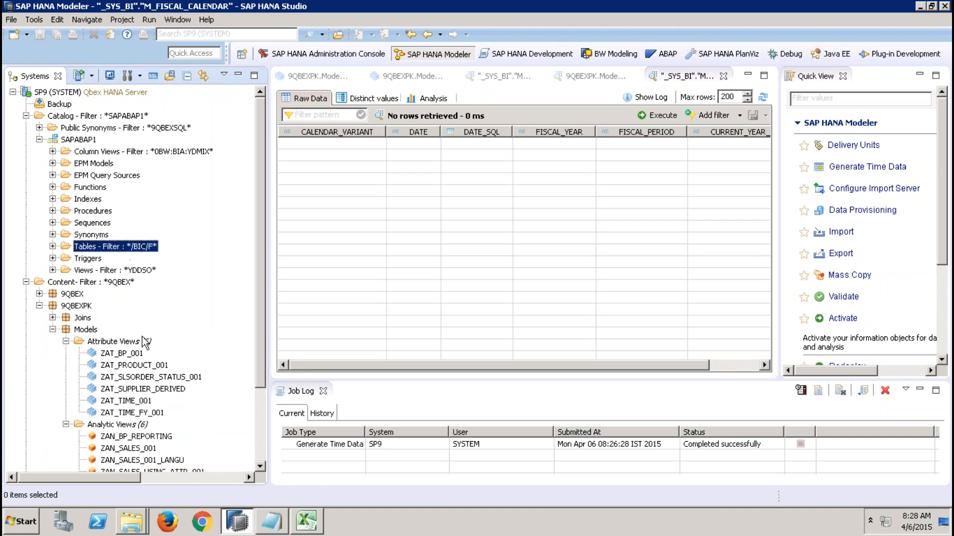
click(150, 396)
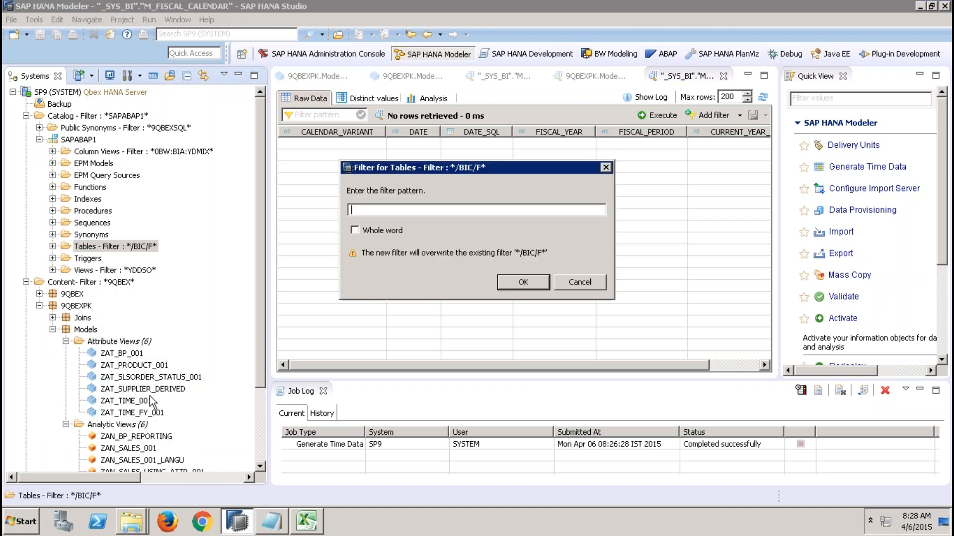
text(T009)
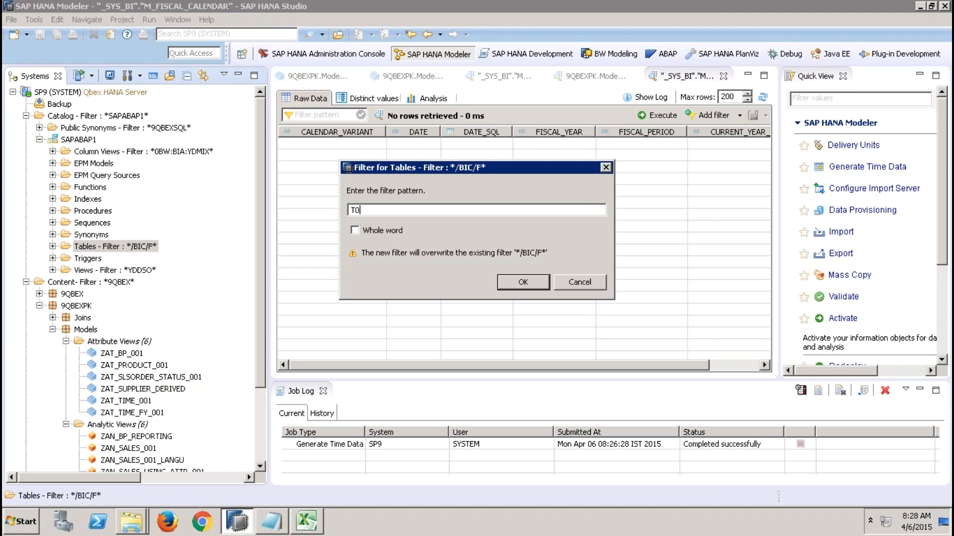
key(Return)
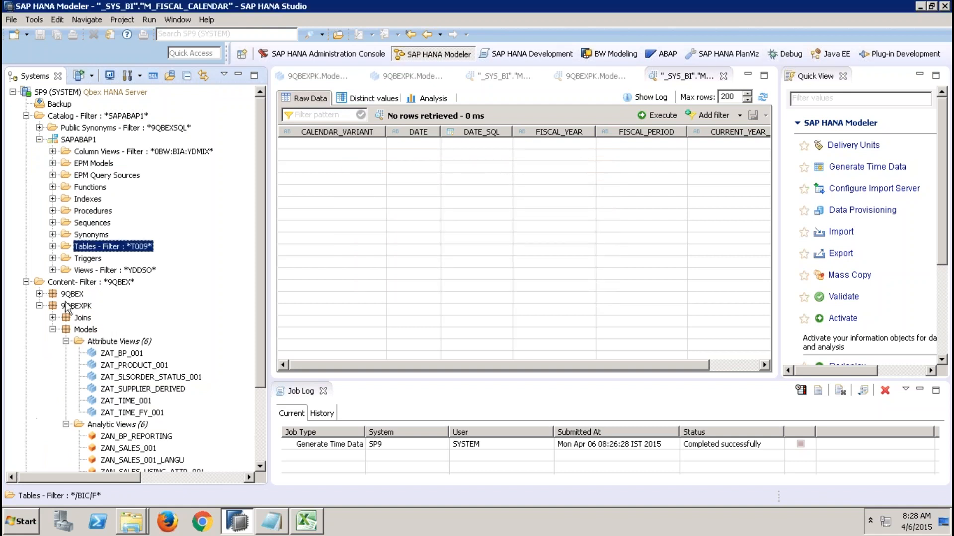
click(52, 246)
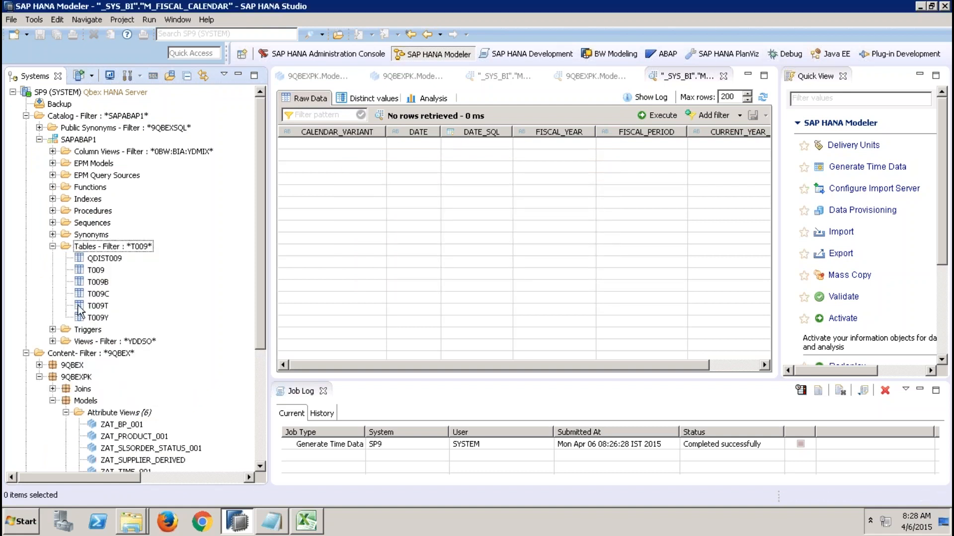
Step: Open the content of the T009 and T009B tables in the SAPABAP1 schema
click(100, 272)
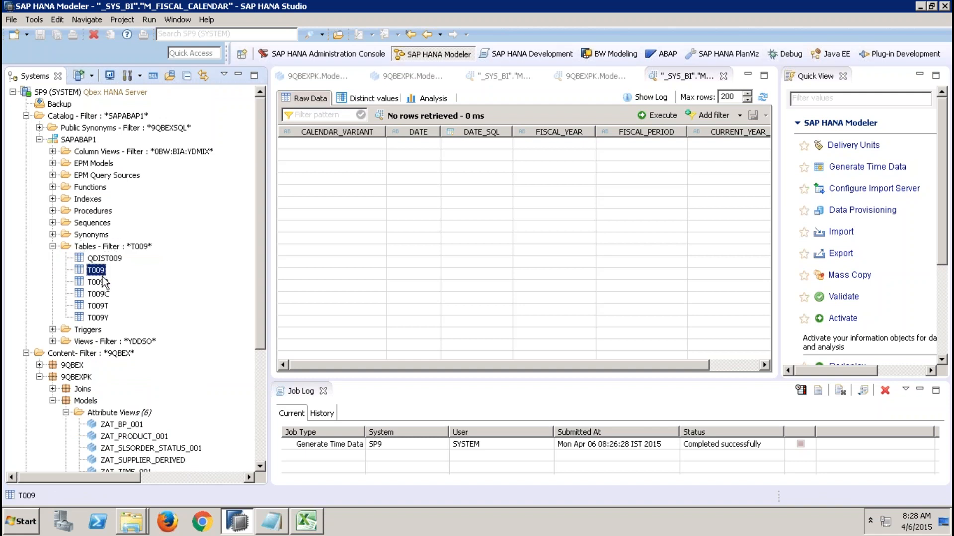
right_click(102, 273)
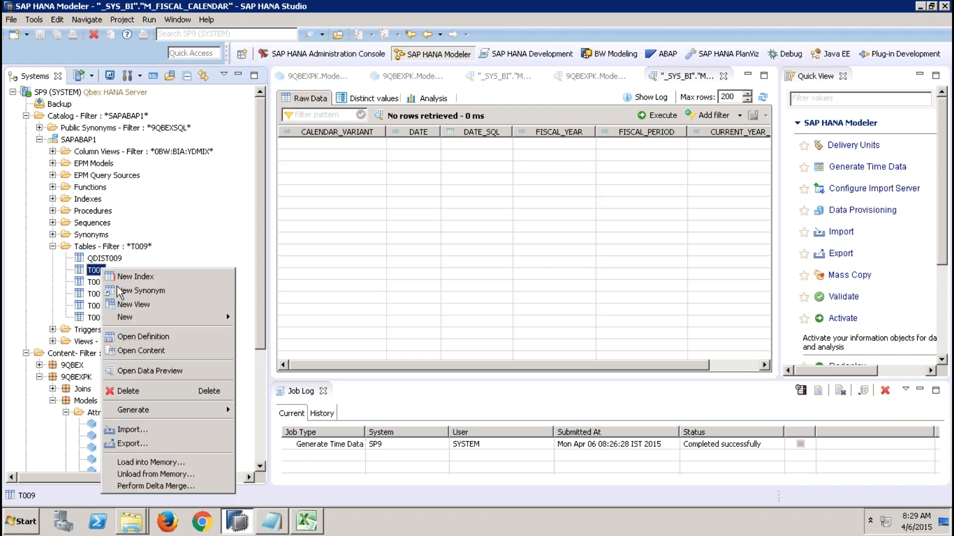
click(145, 351)
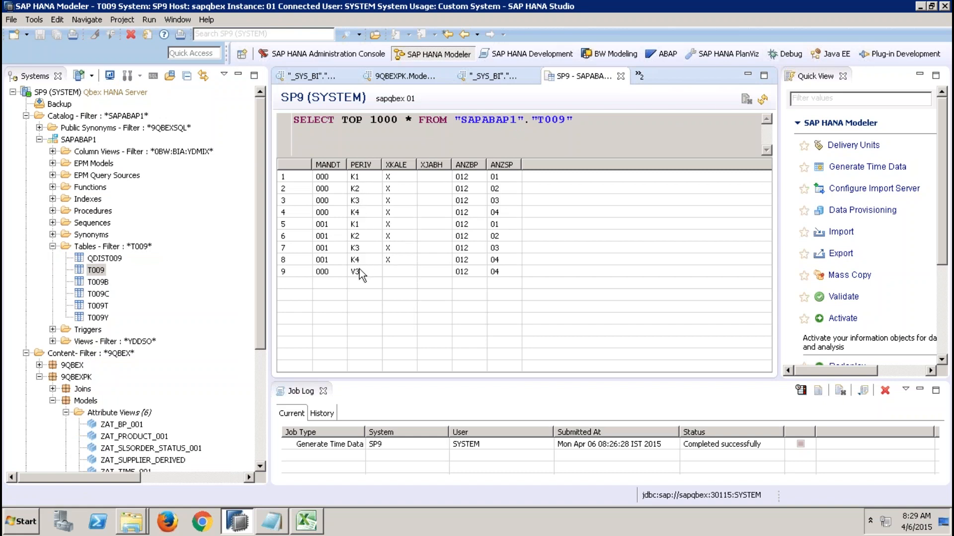
click(104, 283)
right_click(105, 285)
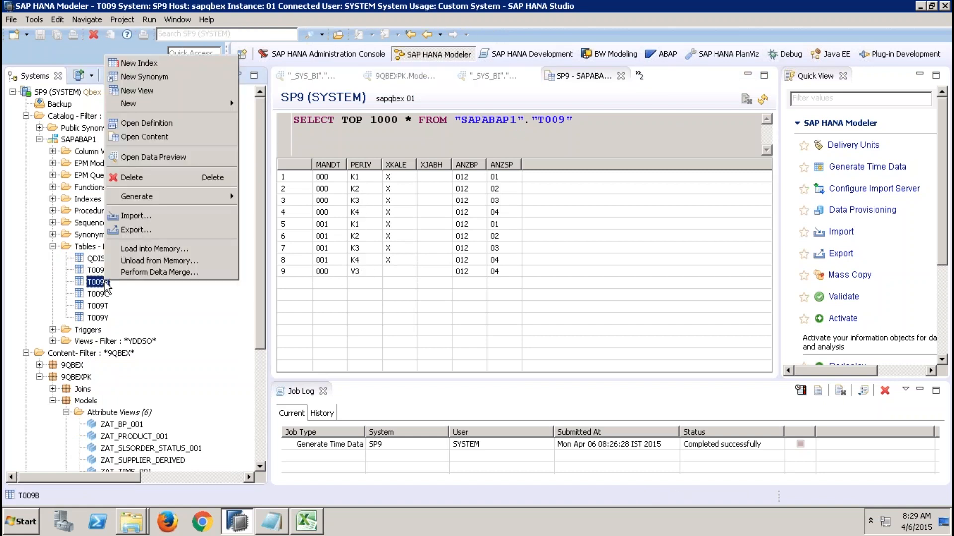
click(159, 139)
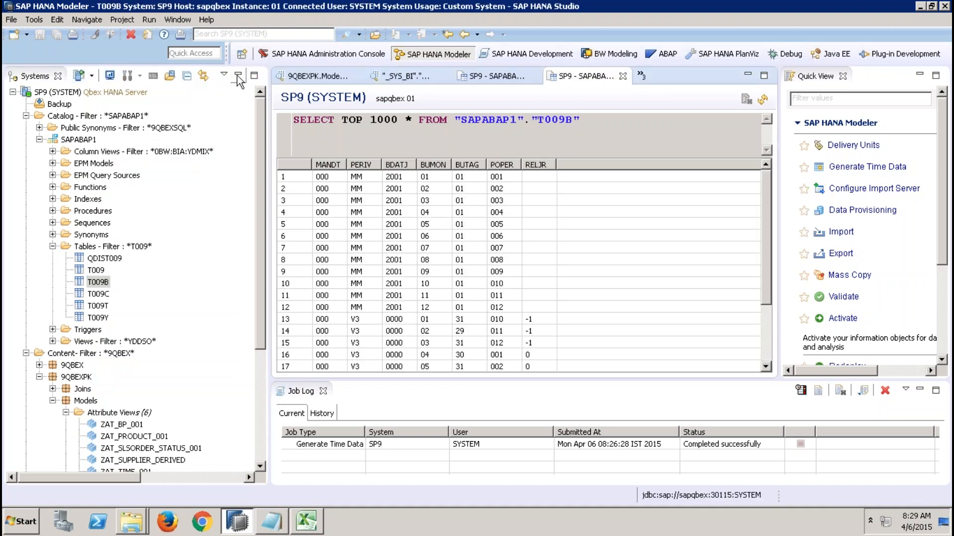
Step: Minimize the Systems view and examine the month, day, period and year-shift values of fiscal variant V3 in T009B
click(238, 77)
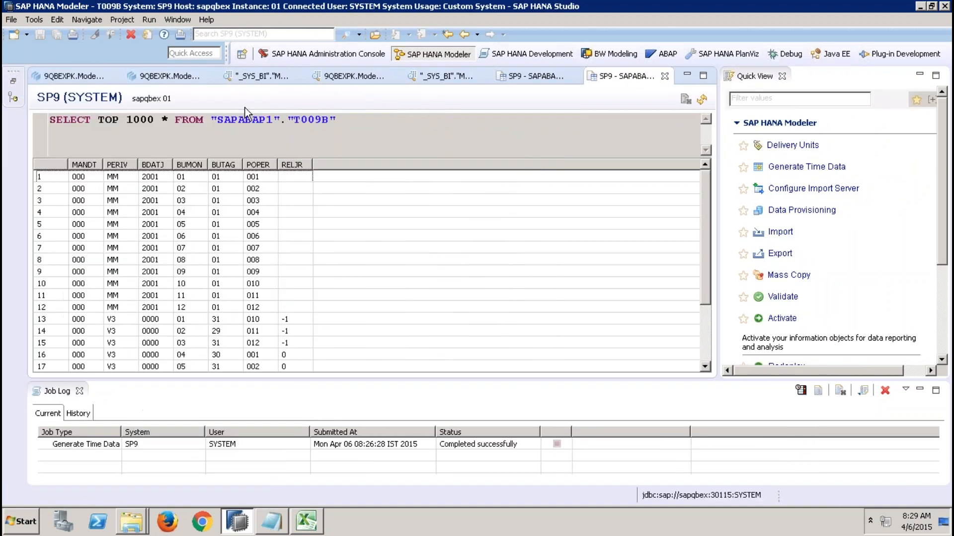
click(112, 320)
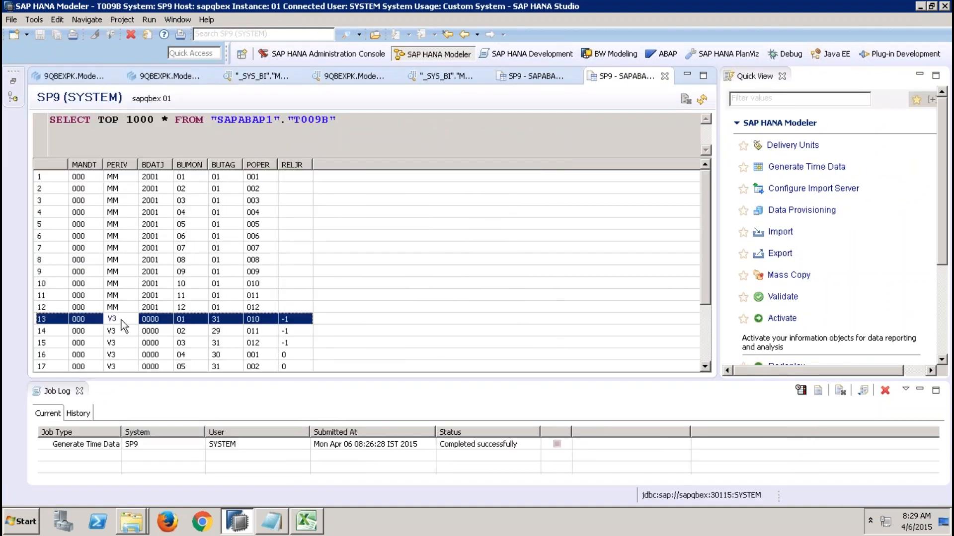
click(185, 321)
click(222, 321)
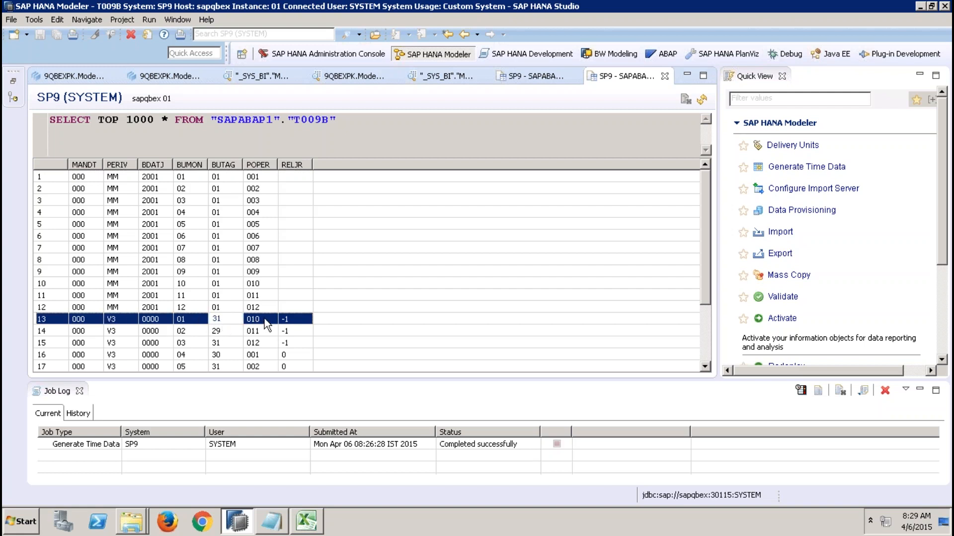
click(184, 356)
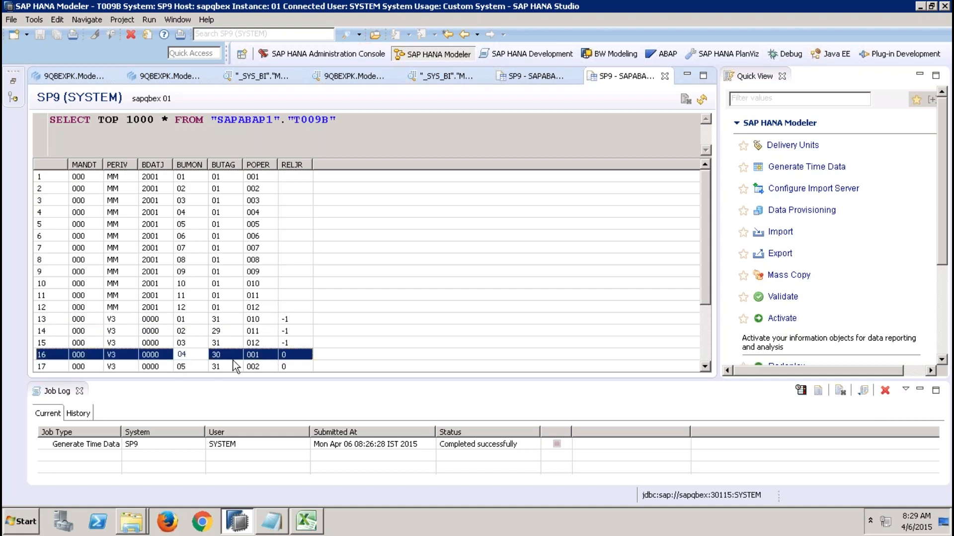
key(Down)
key(Down)
key(Down)
key(Down)
key(Down)
key(Down)
key(Down)
key(Down)
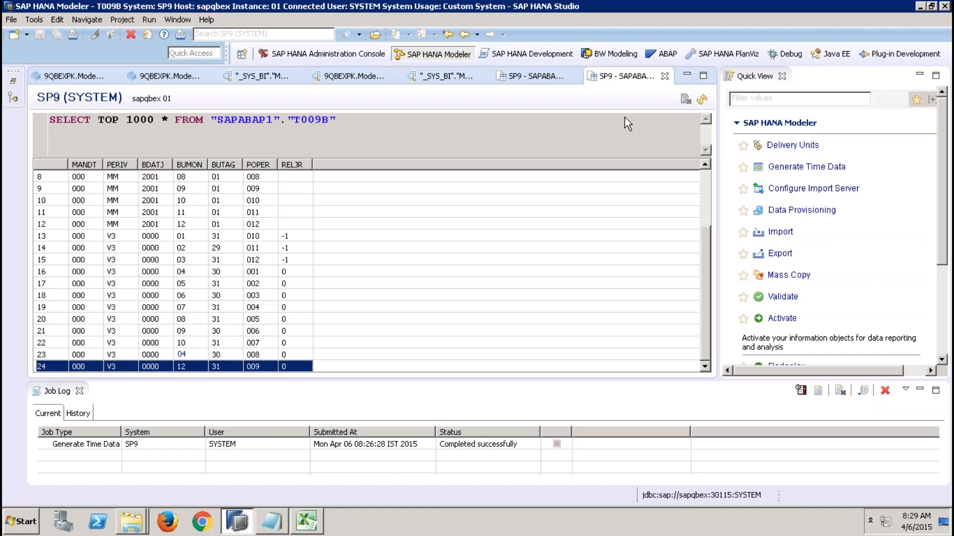
Step: Start generating time data for system SP9 with the Fiscal calendar type and examine the variants available for schema SAPABAP1
click(827, 168)
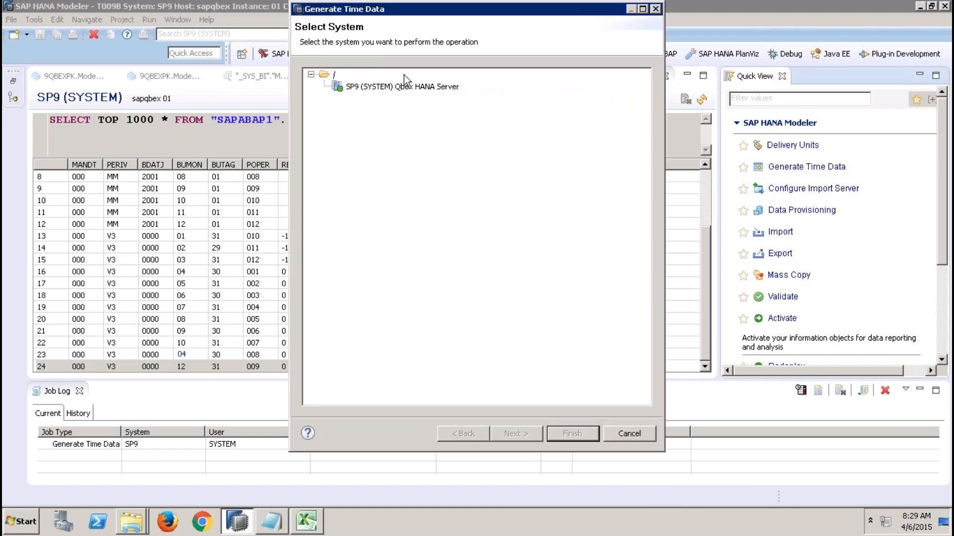
double_click(402, 87)
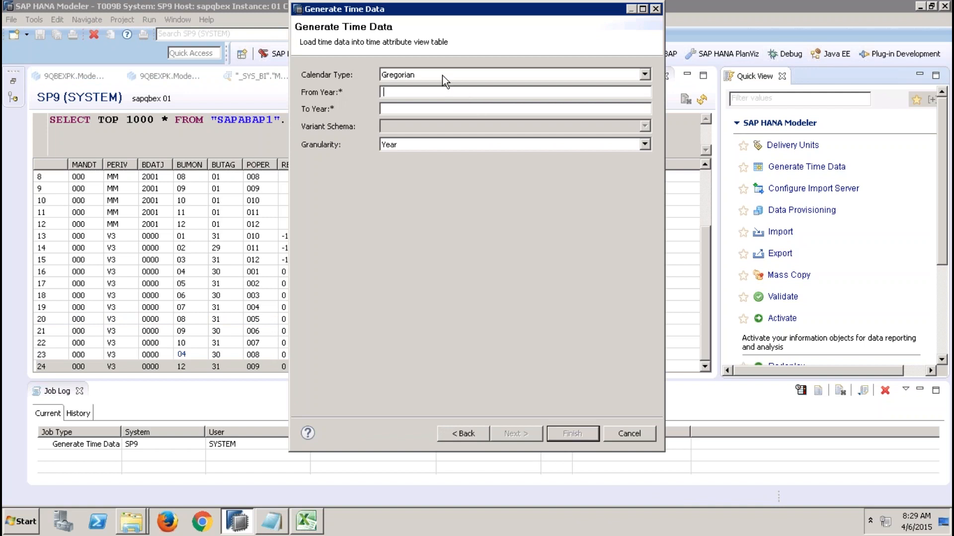
click(442, 76)
click(393, 97)
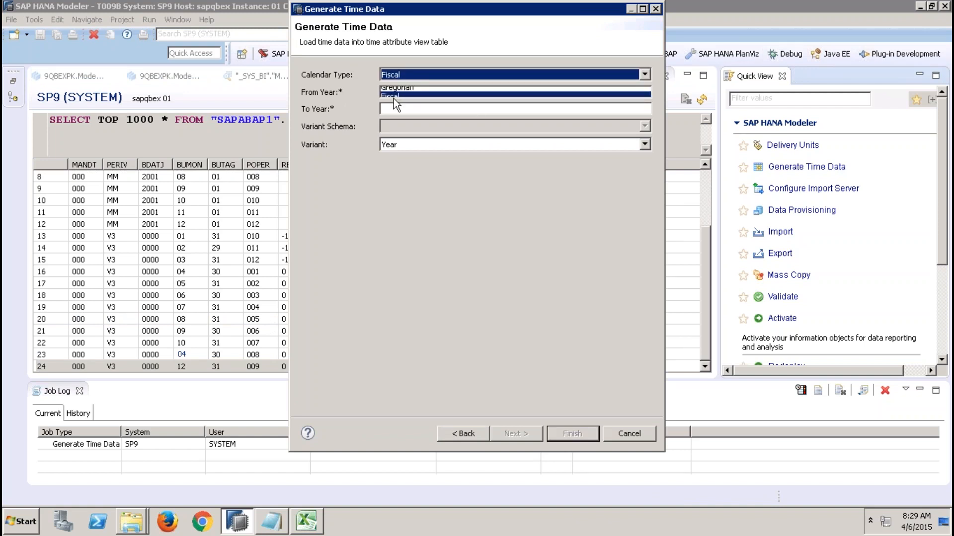
click(404, 144)
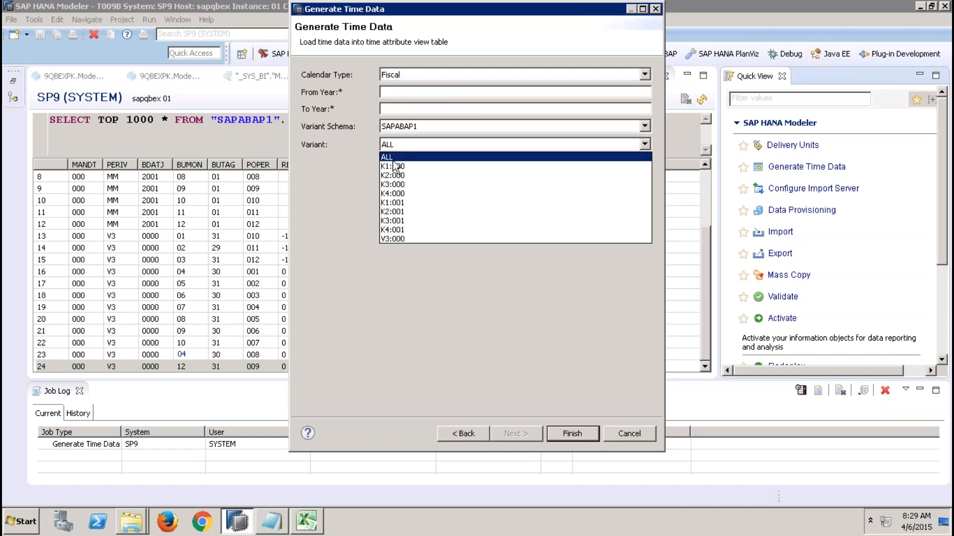
click(336, 198)
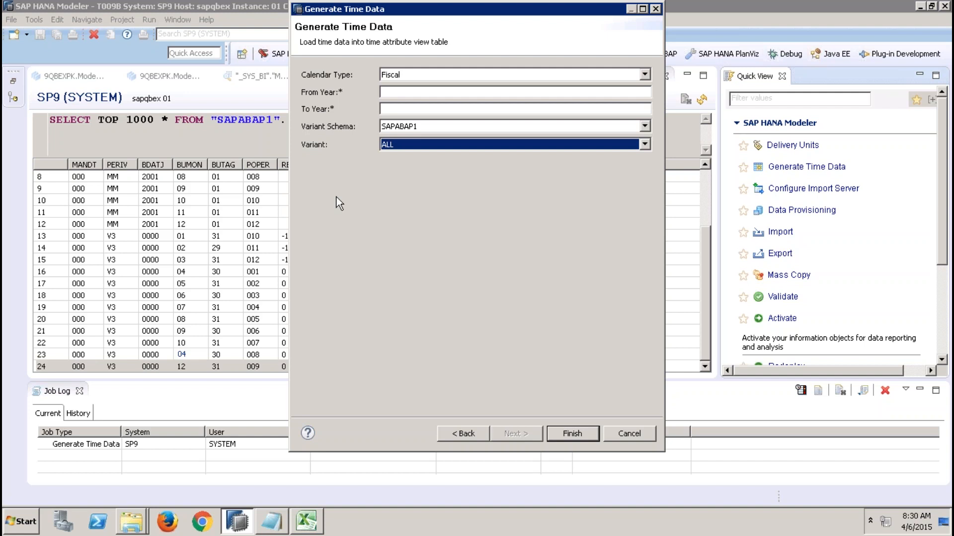
Step: Minimize the remote session, switch to the PowerPoint presentation and show the Attribute View slide as a full-screen slide show
mouse_move(522, 1)
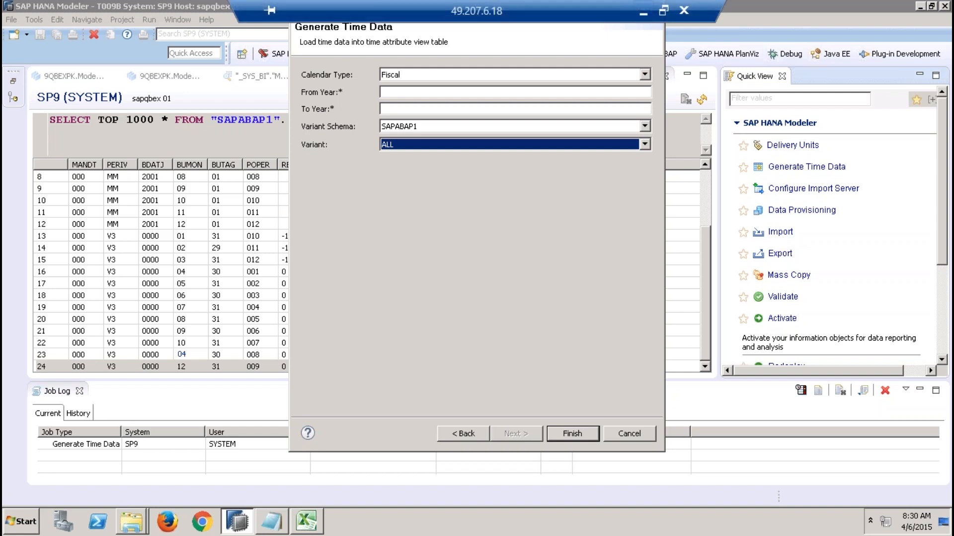
click(641, 11)
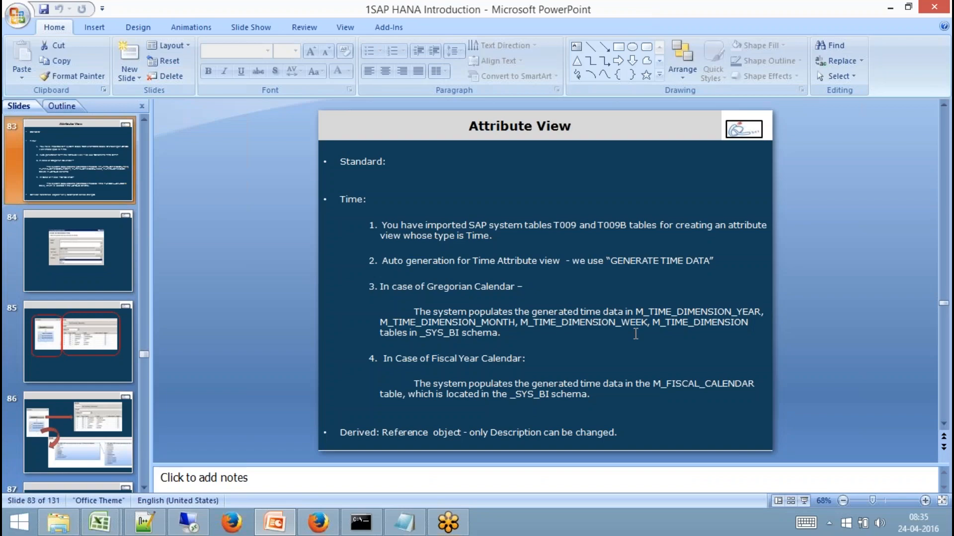
click(805, 501)
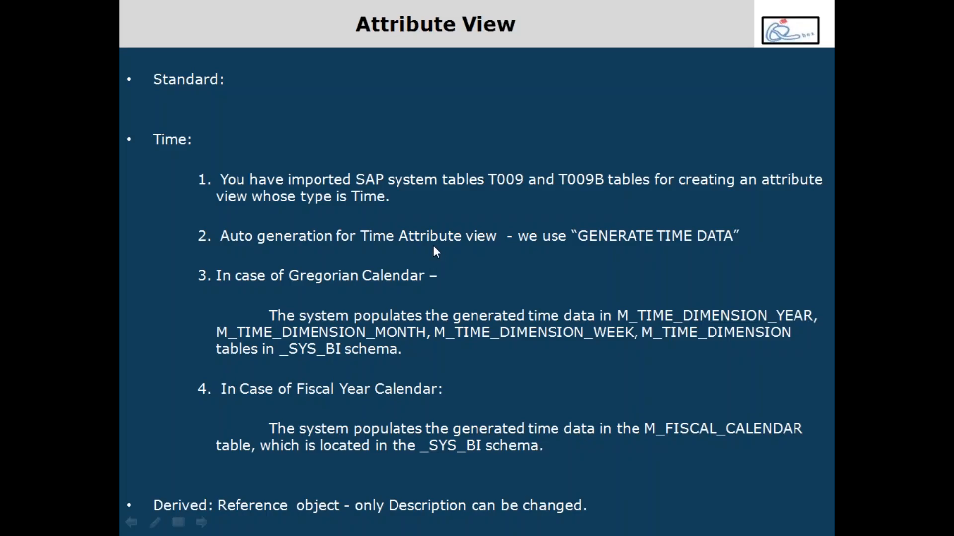